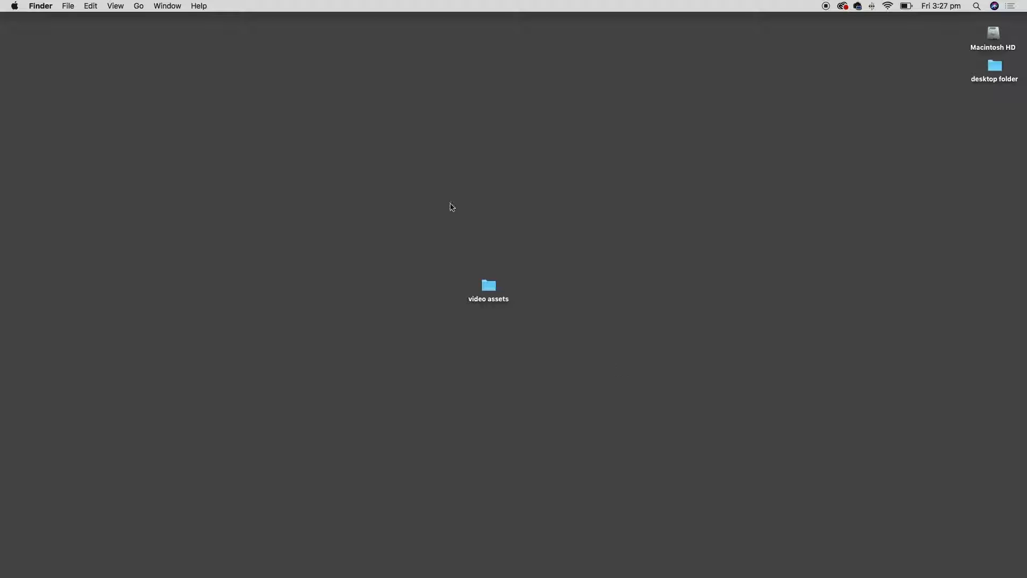
# - Open the video assets folder on the desktop and preview trailer example.mp4
pyautogui.doubleClick(489, 286)
pyautogui.moveTo(531, 241)
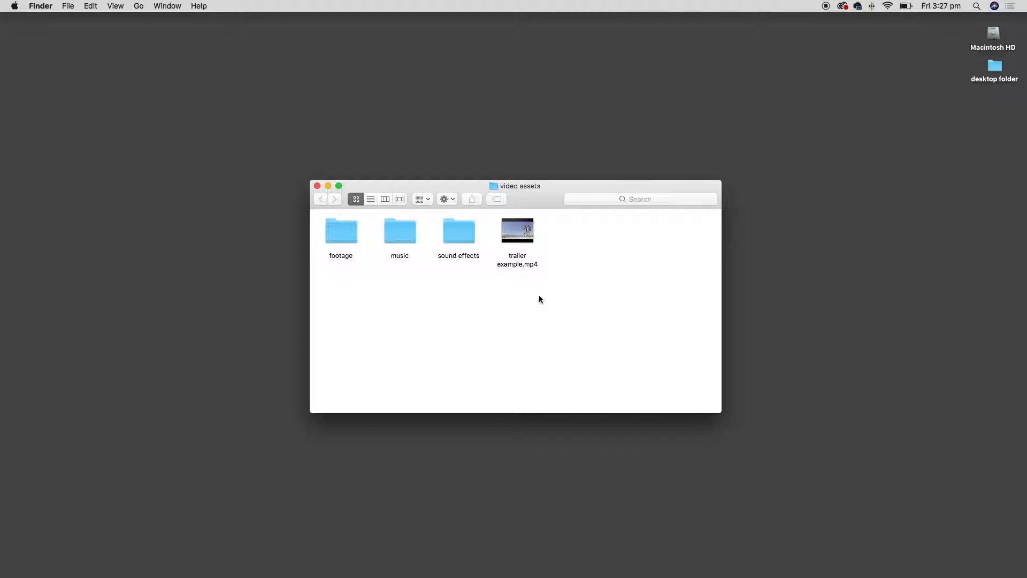
pyautogui.click(532, 257)
pyautogui.press('space')
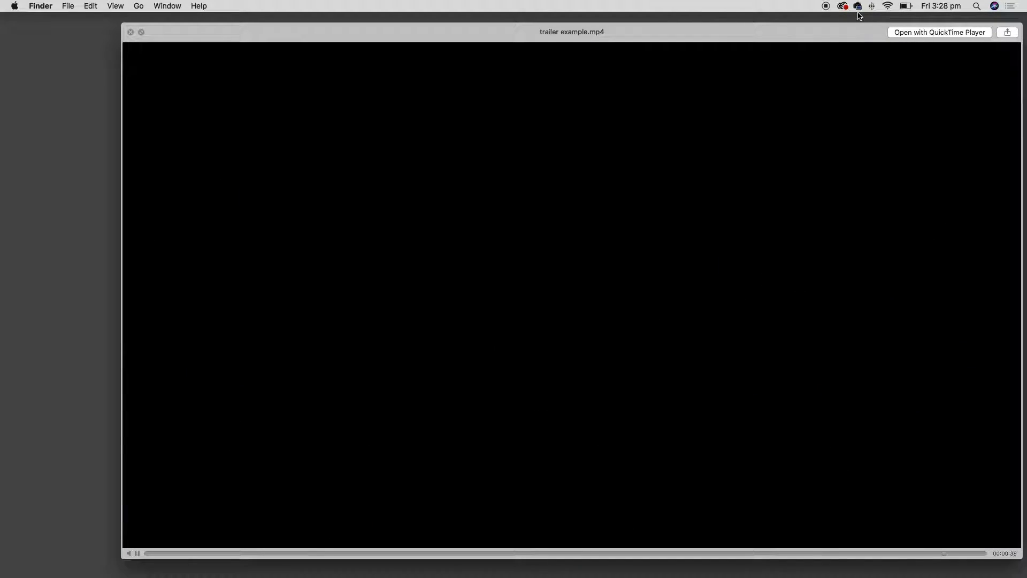
pyautogui.press('space')
pyautogui.click(547, 303)
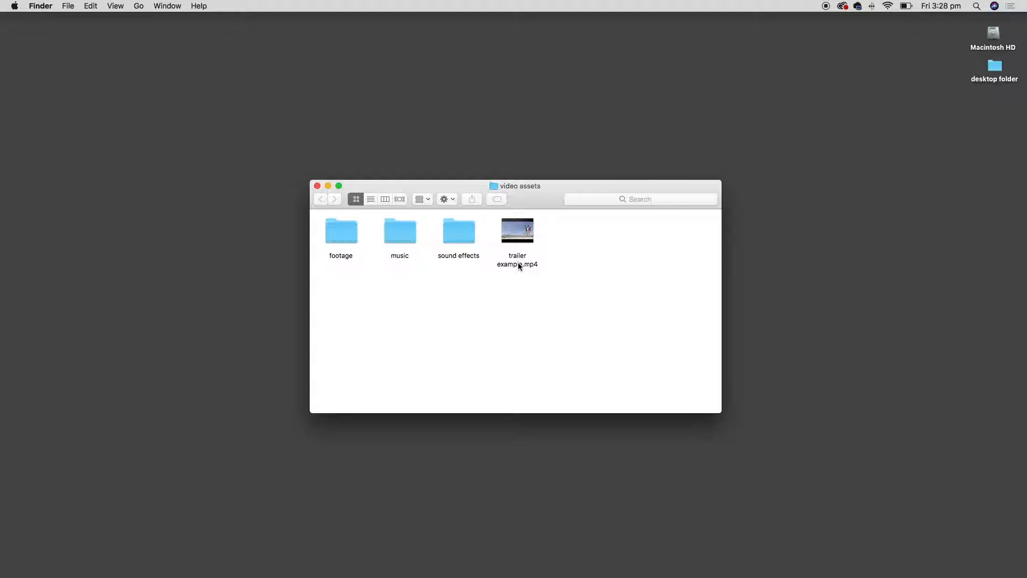
pyautogui.moveTo(547, 198); pyautogui.dragTo(541, 211)
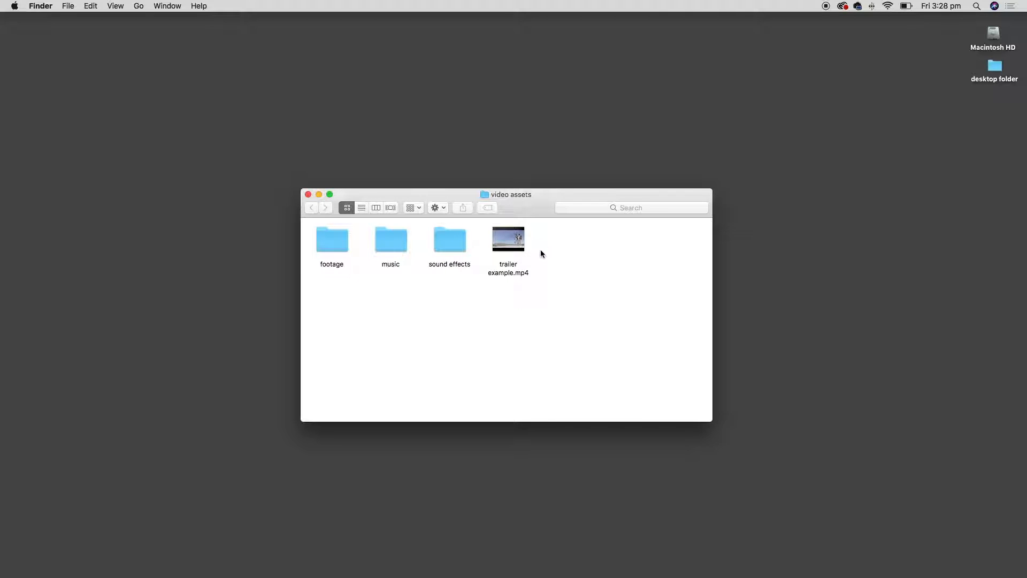
pyautogui.click(349, 265)
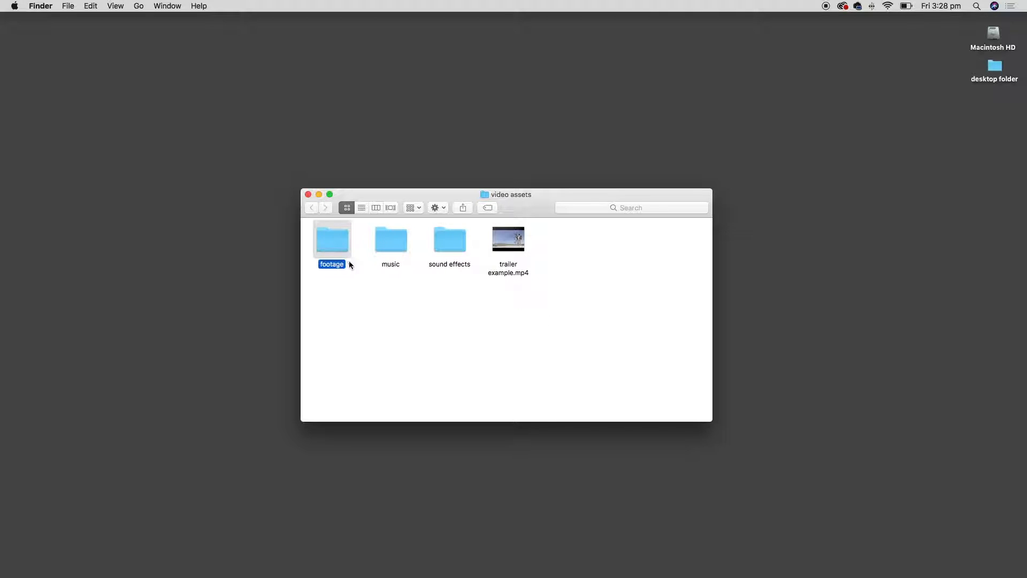
pyautogui.click(398, 252)
pyautogui.click(457, 269)
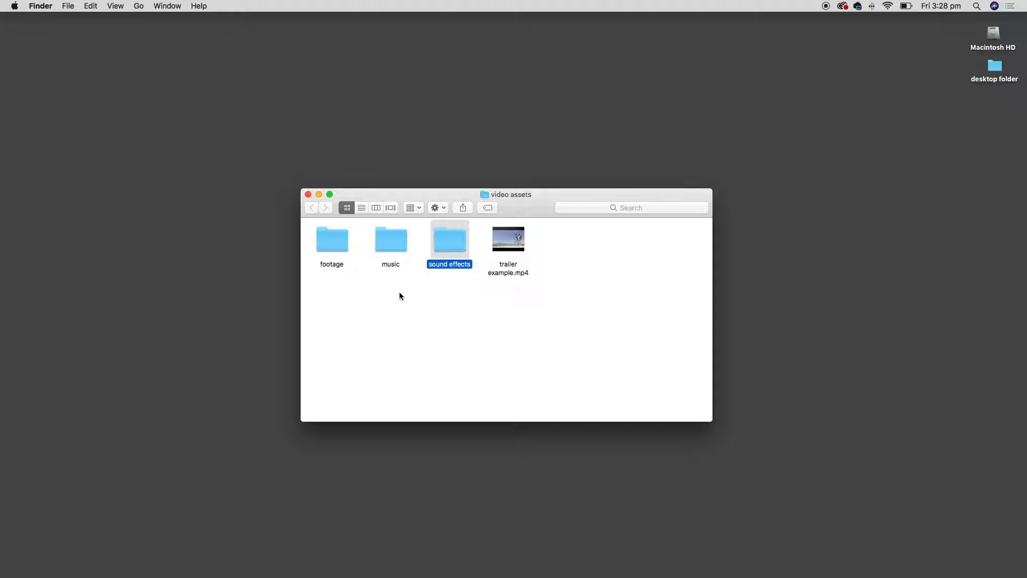
# - Preview the clips Beetle.mp4, sniper.mp4 and Couple tent.mp4 in the footage folder, ending back in the video assets folder
pyautogui.doubleClick(345, 247)
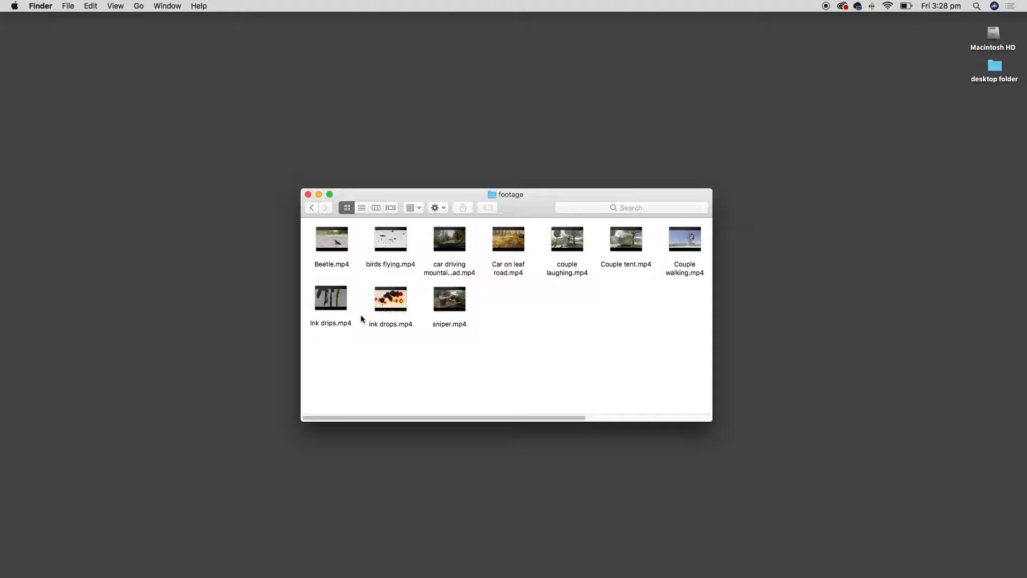
pyautogui.click(347, 260)
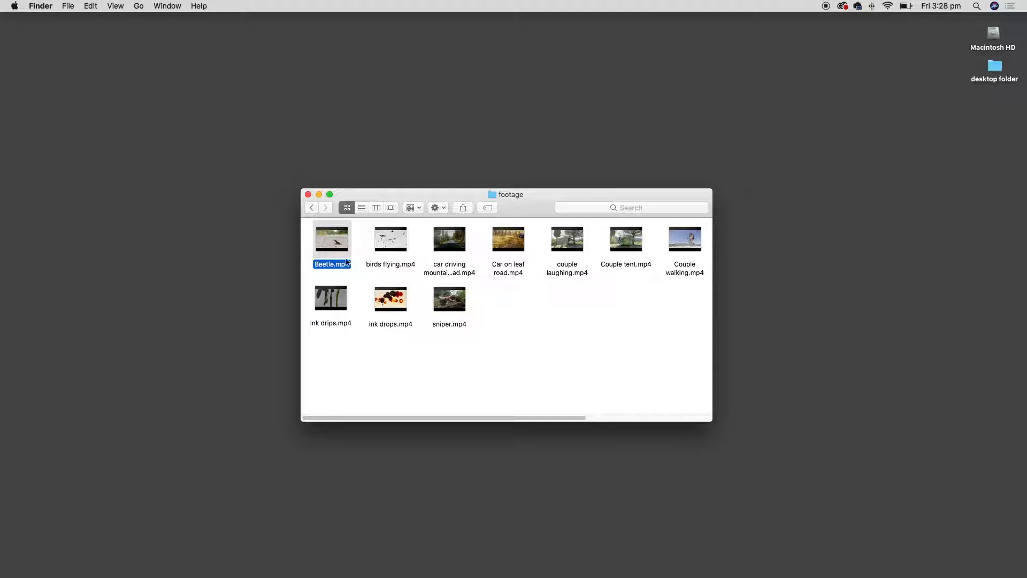
pyautogui.press('space')
pyautogui.press('space')
pyautogui.press('Down')
pyautogui.click(453, 304)
pyautogui.press('space')
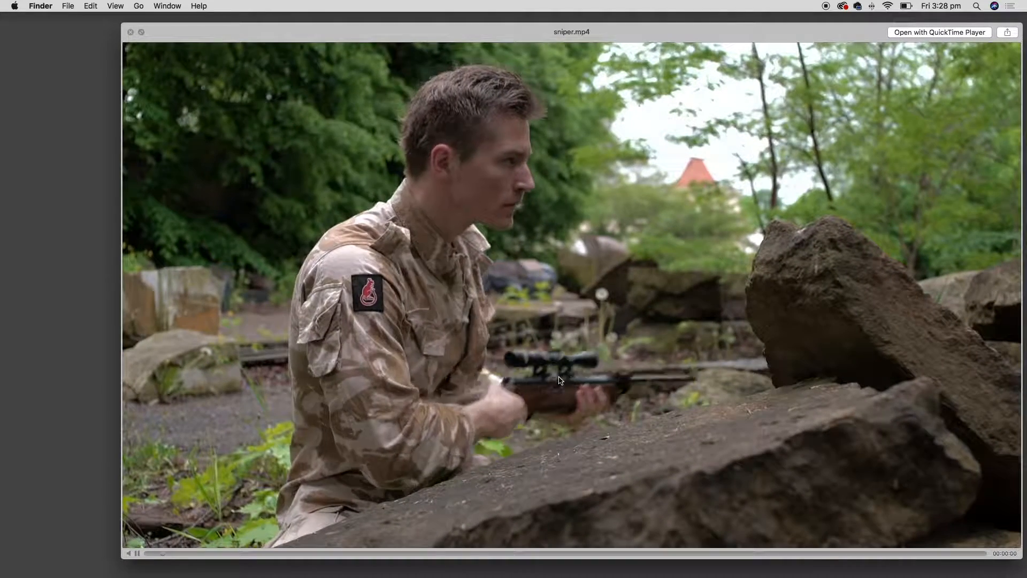
pyautogui.press('space')
pyautogui.click(572, 241)
pyautogui.press('space')
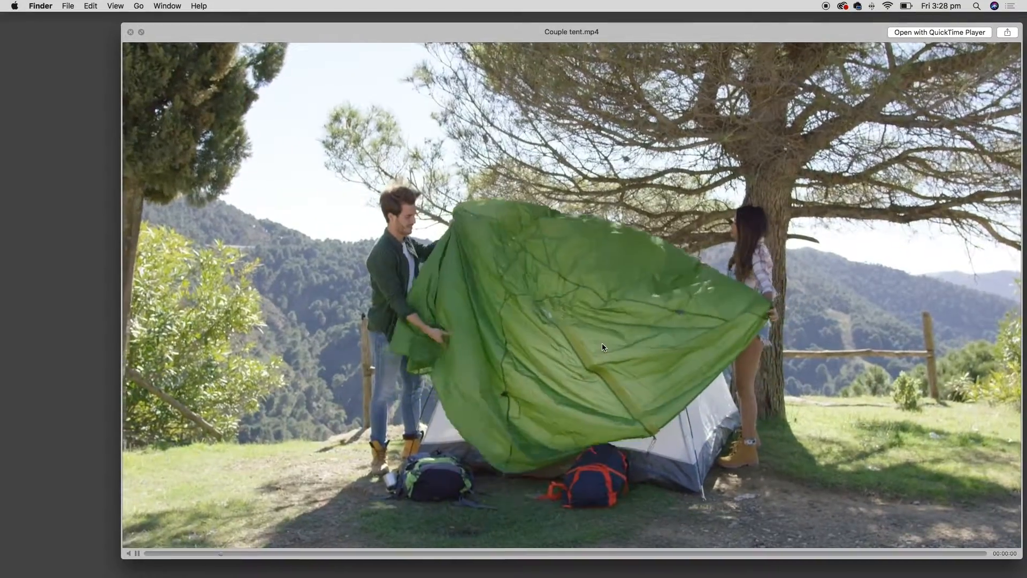
pyautogui.press('space')
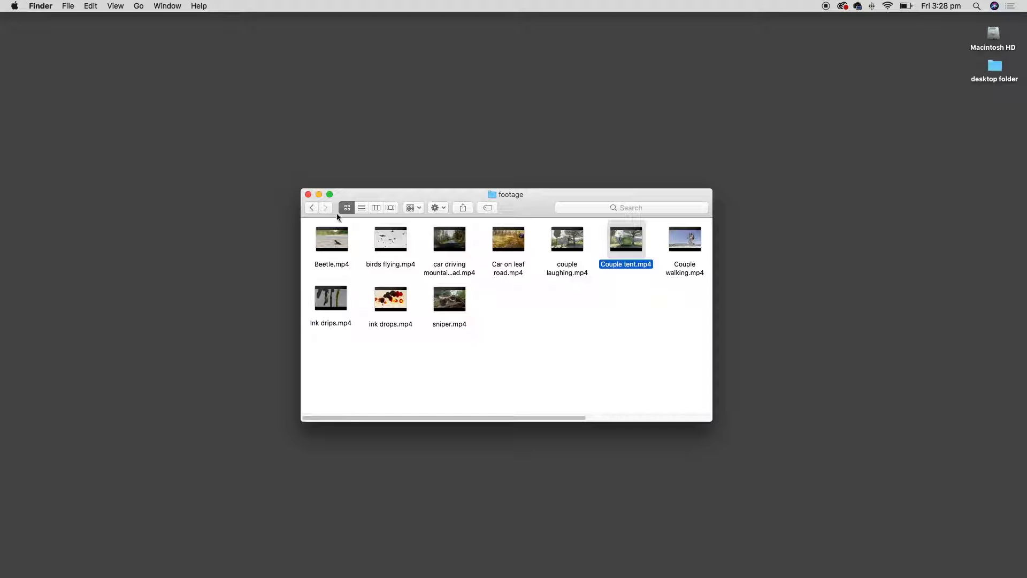
pyautogui.press('super+bracketleft')
pyautogui.moveTo(437, 186); pyautogui.dragTo(437, 190)
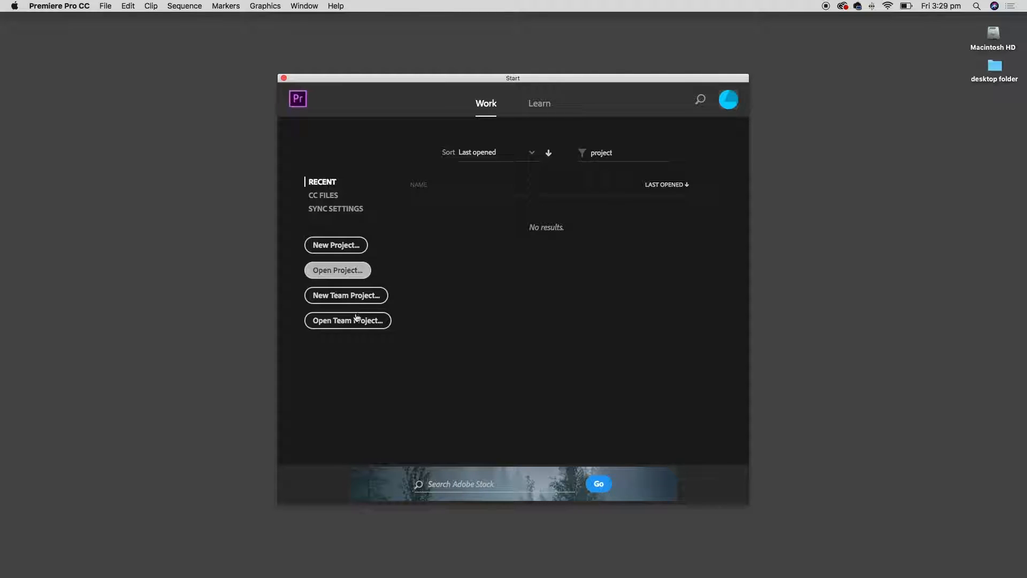
# - Switch to Premiere Pro and create a new project named Movie trailer, stored in the video assets folder
pyautogui.click(336, 245)
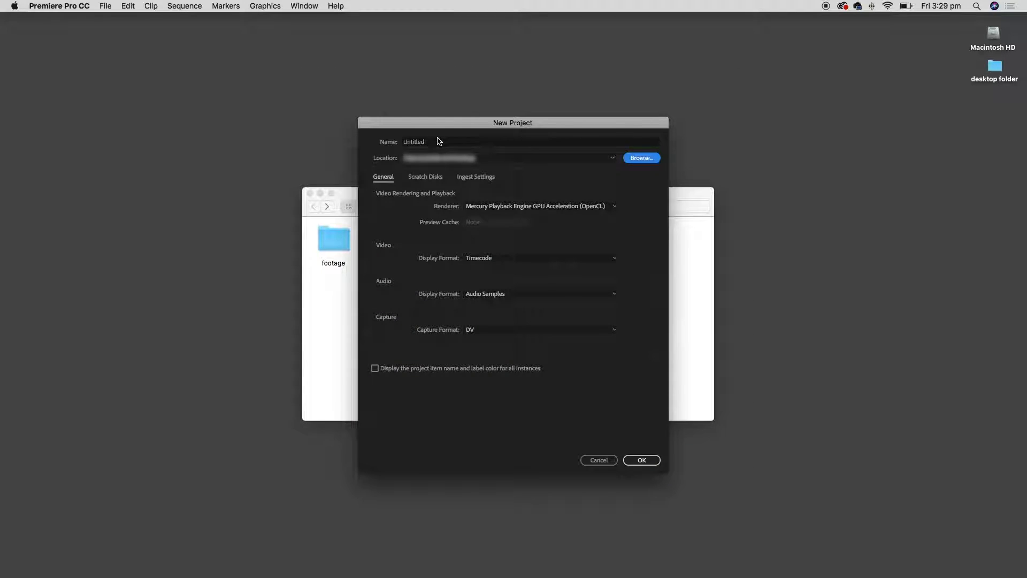
pyautogui.doubleClick(413, 141)
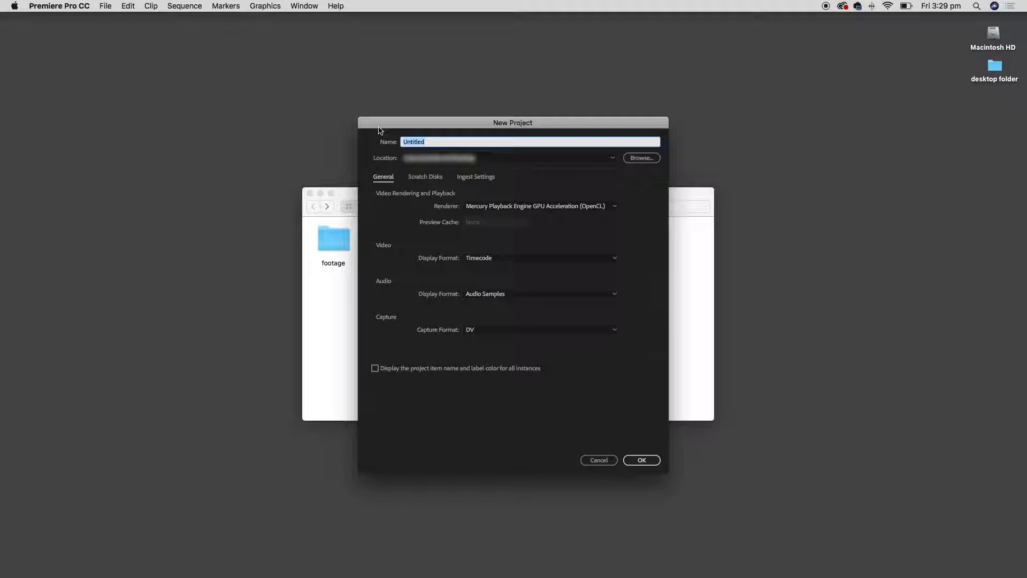
pyautogui.write('Mo')
pyautogui.click(647, 158)
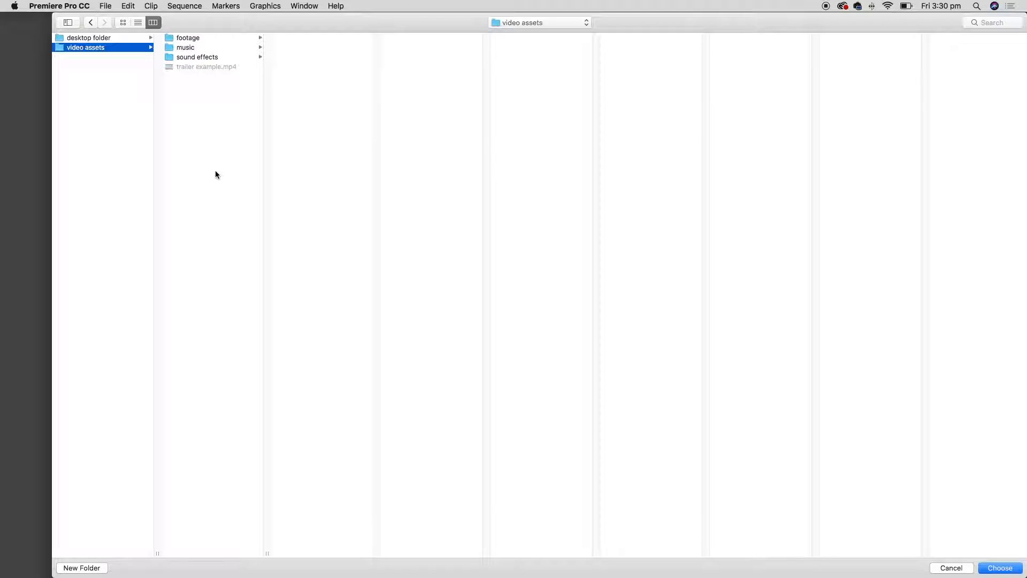
pyautogui.click(1008, 569)
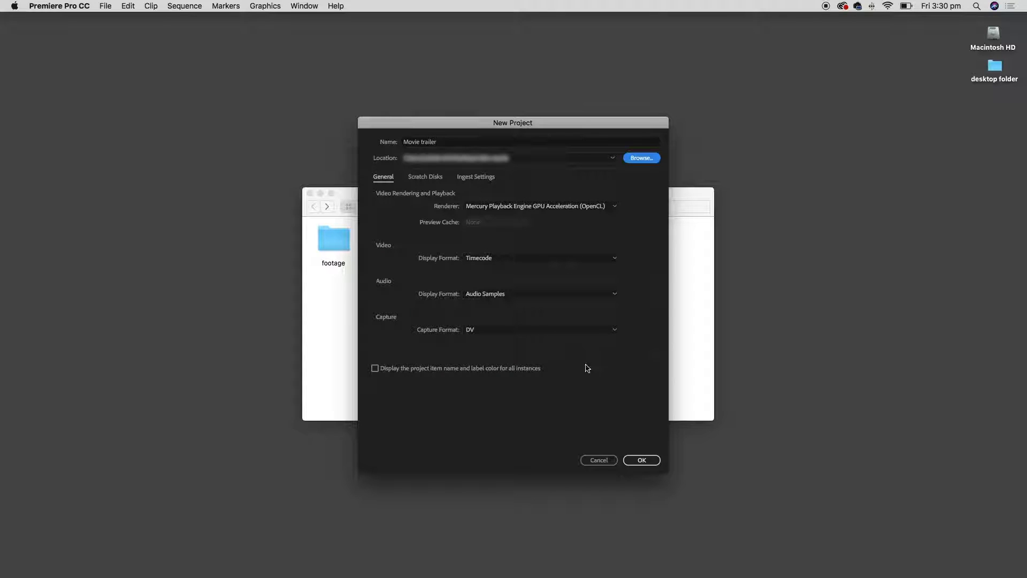
pyautogui.click(650, 460)
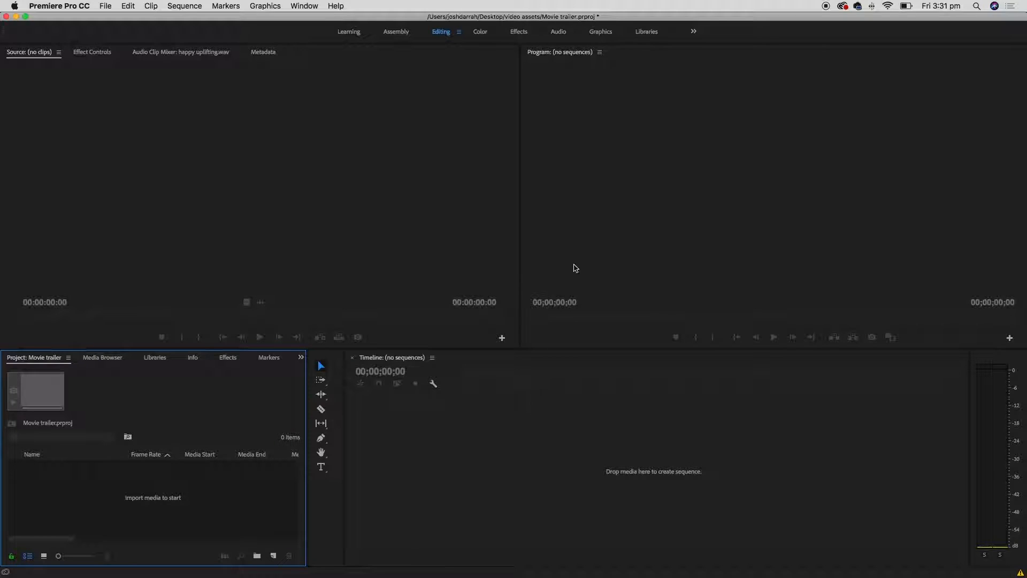
# - Make the Source, Program, Timeline and Project panels active one after another to examine how the active panel is marked
pyautogui.click(431, 242)
pyautogui.click(615, 193)
pyautogui.click(596, 423)
pyautogui.click(321, 518)
pyautogui.click(246, 398)
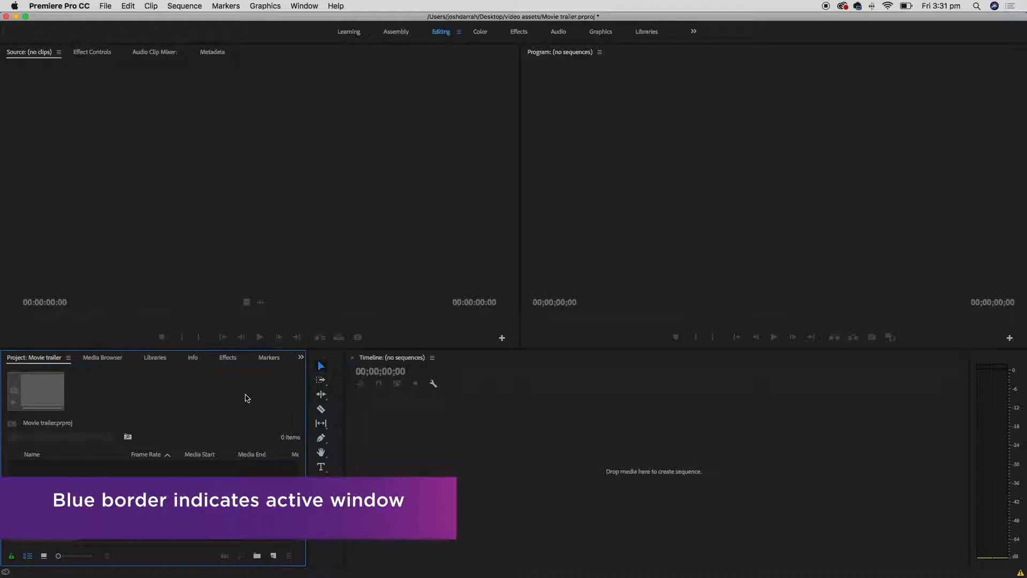
pyautogui.click(349, 242)
pyautogui.click(640, 210)
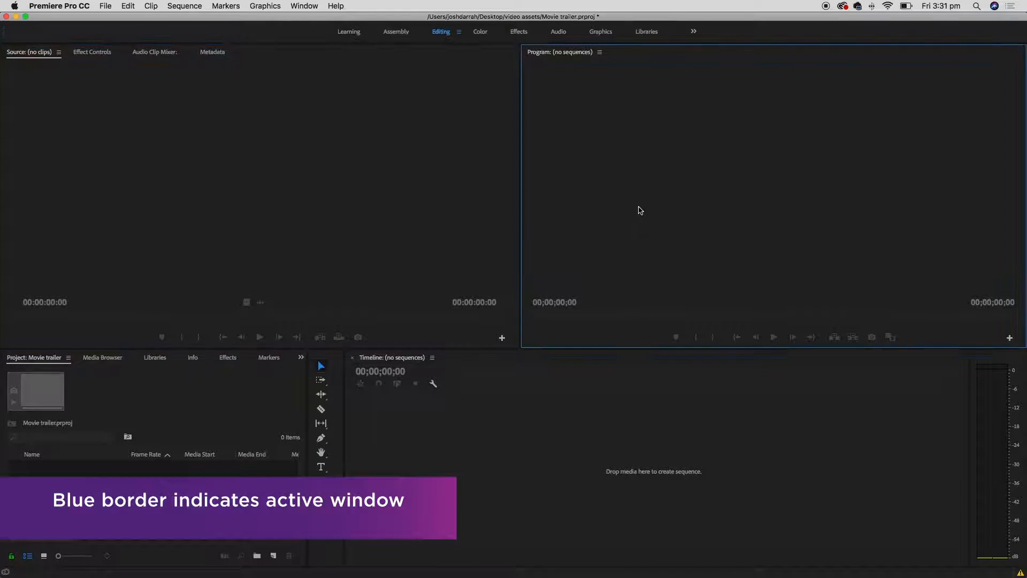
pyautogui.click(524, 435)
pyautogui.click(304, 364)
pyautogui.click(377, 257)
pyautogui.click(593, 164)
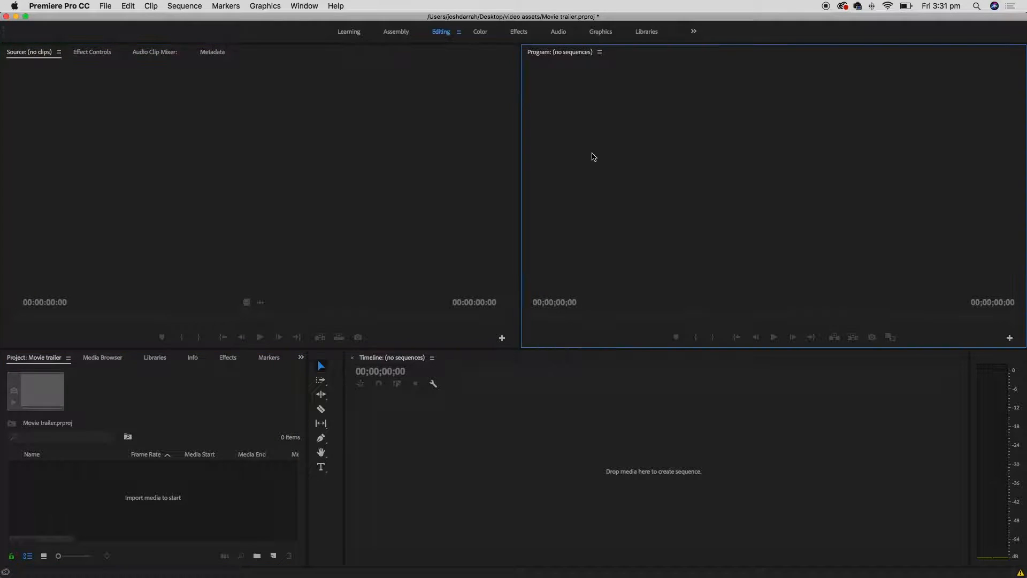
pyautogui.click(570, 463)
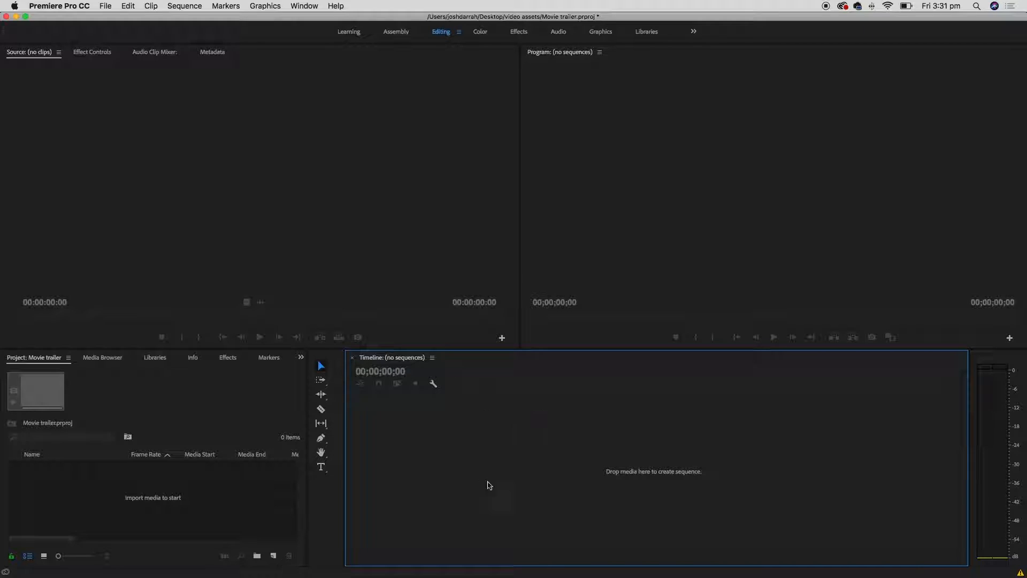
pyautogui.click(618, 336)
pyautogui.click(583, 429)
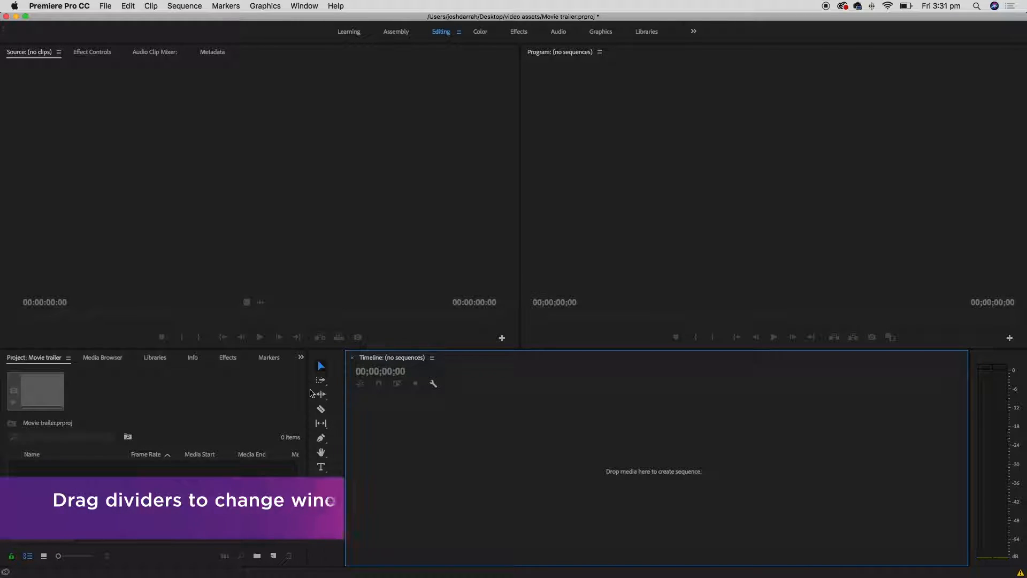
# - Resize the Project, Tools, Timeline, Source and Program panels by shifting the dividers between them
pyautogui.moveTo(307, 397); pyautogui.dragTo(252, 400)
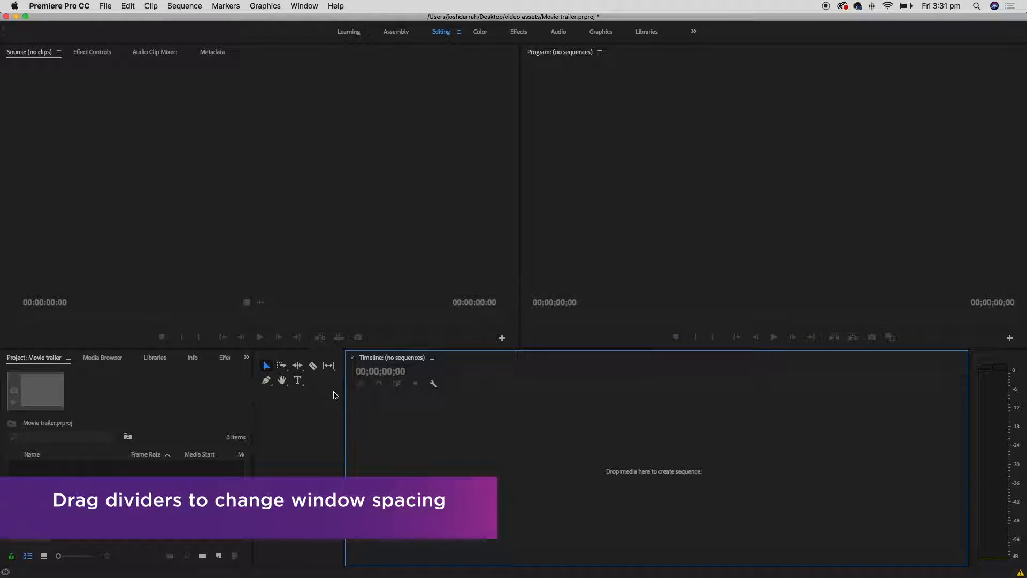
pyautogui.moveTo(345, 390); pyautogui.dragTo(279, 391)
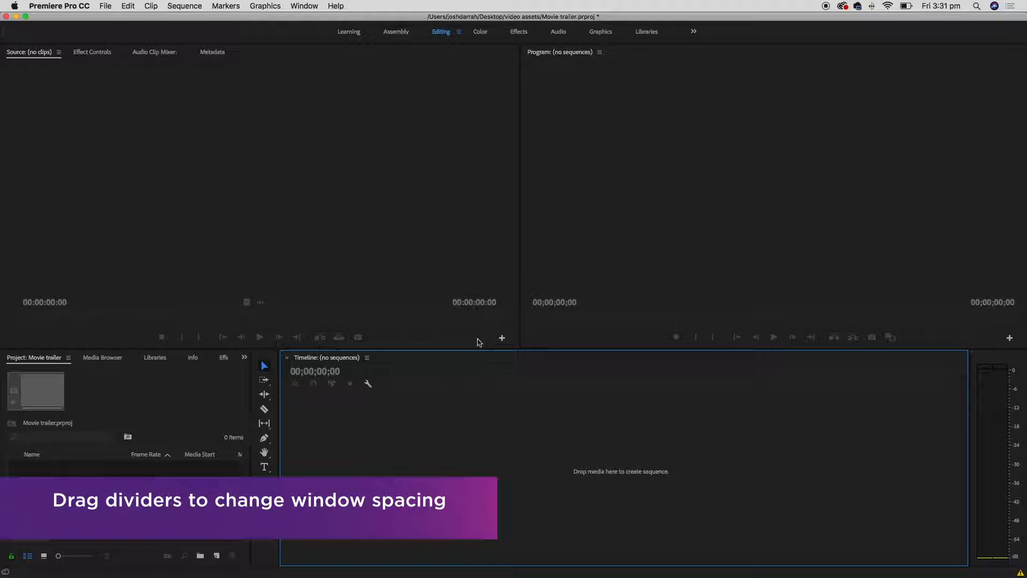
pyautogui.moveTo(477, 348); pyautogui.dragTo(475, 390)
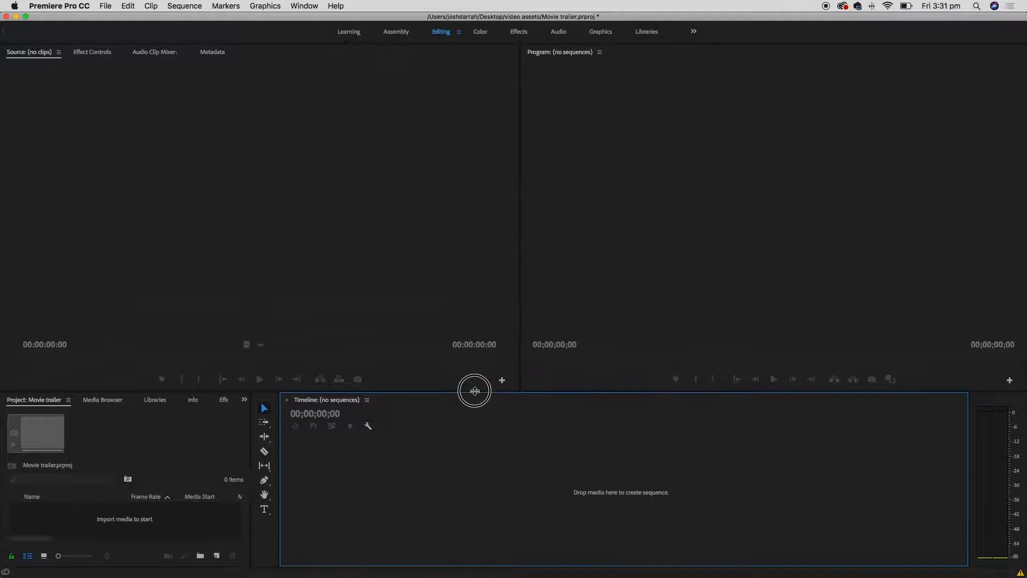
pyautogui.moveTo(518, 255); pyautogui.dragTo(373, 262)
pyautogui.moveTo(373, 390); pyautogui.dragTo(539, 322)
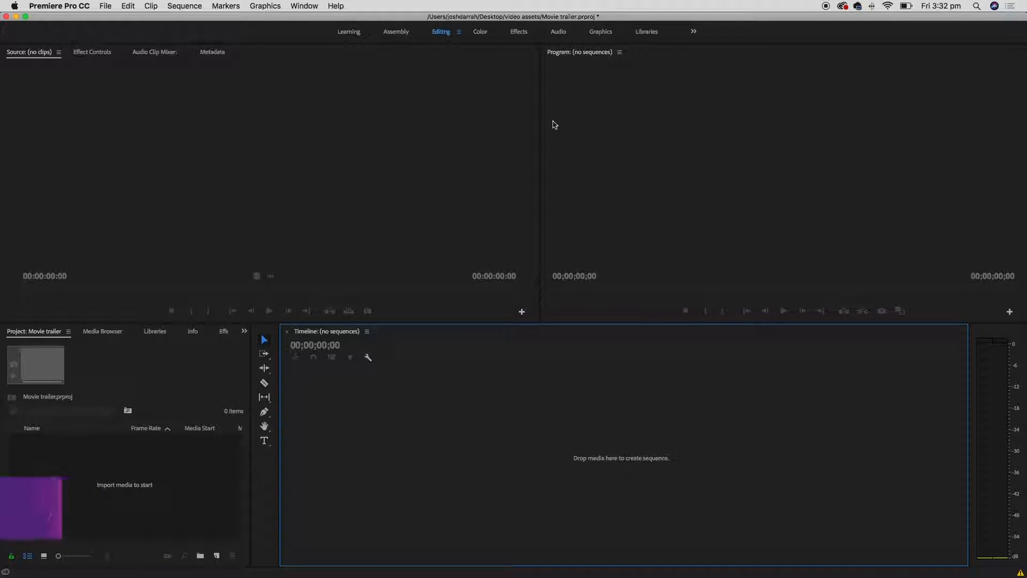
# - Reset the Editing workspace to its saved layout
pyautogui.click(305, 7)
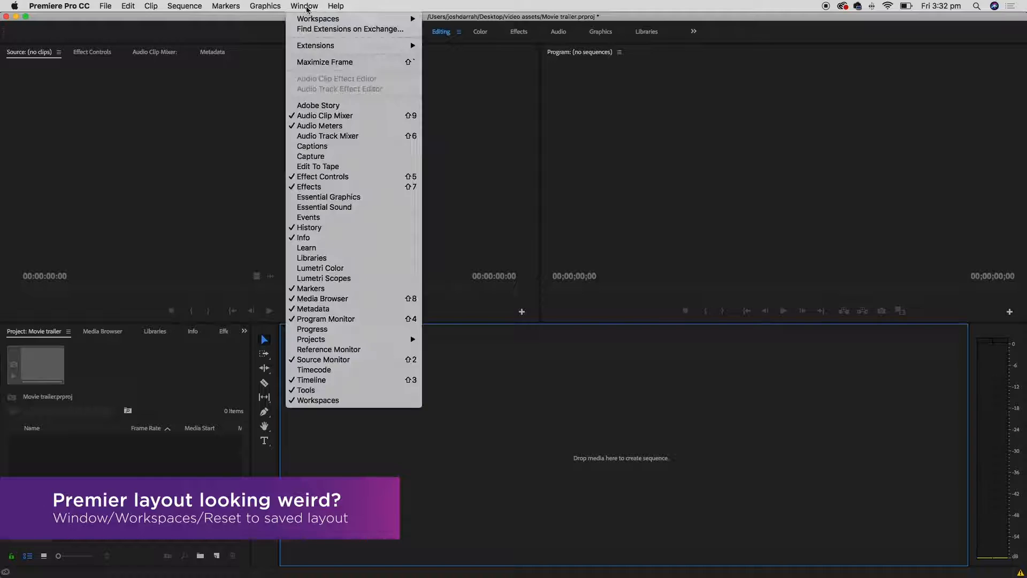
pyautogui.moveTo(400, 21)
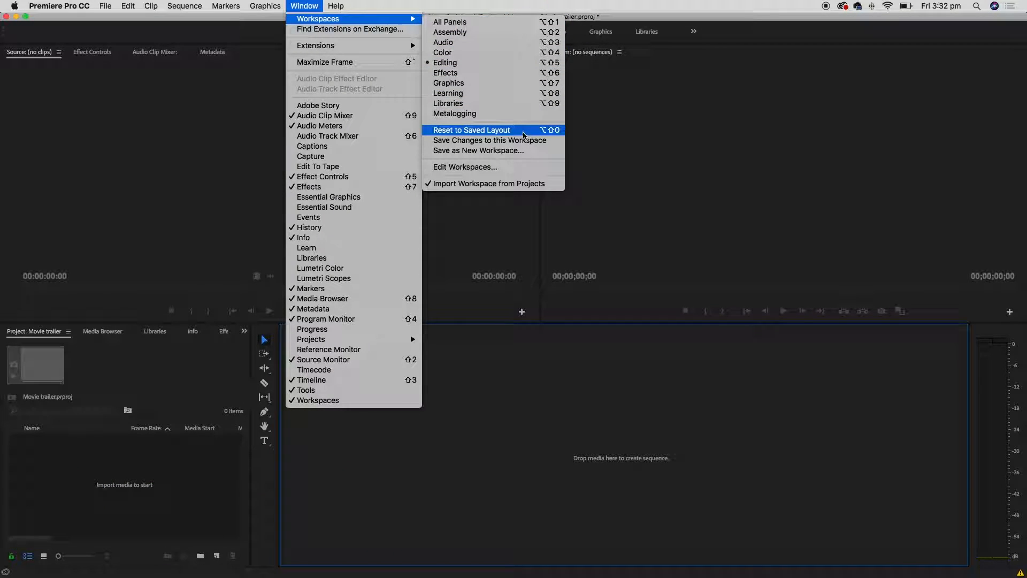
pyautogui.click(523, 136)
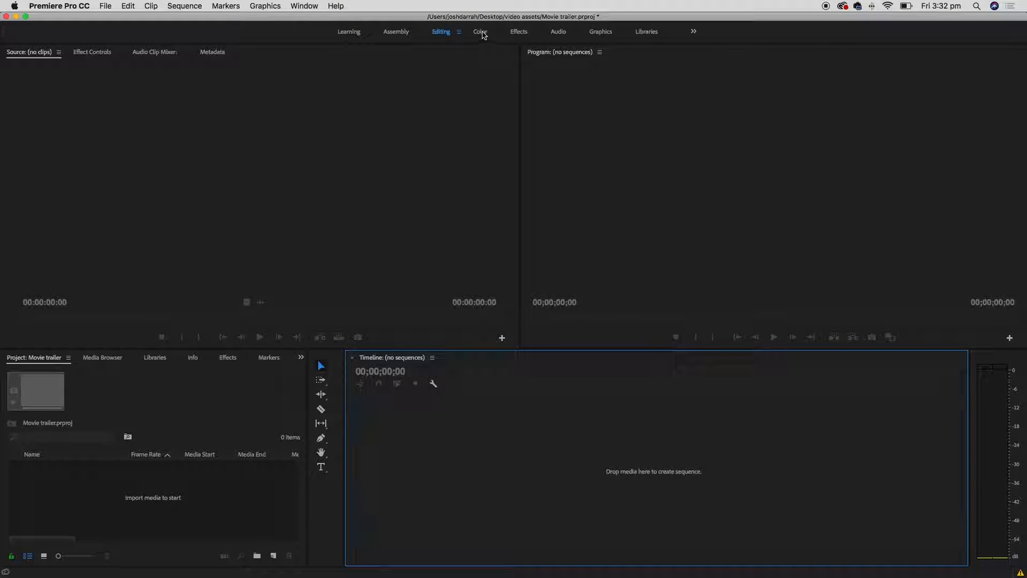
# - View the Effects, Audio and Graphics workspaces in turn, ending back in the Editing workspace
pyautogui.click(519, 33)
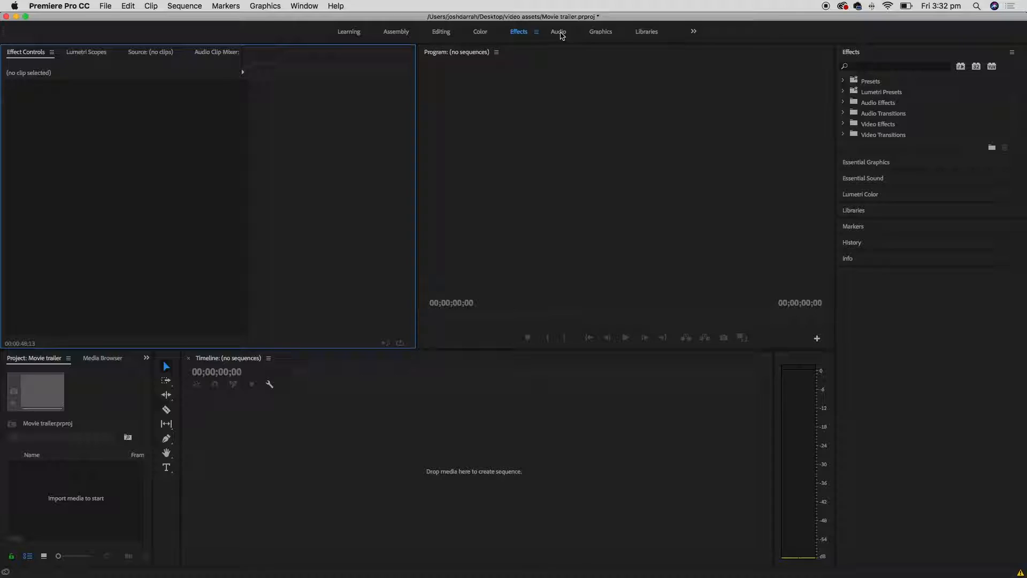
pyautogui.click(560, 33)
pyautogui.click(601, 34)
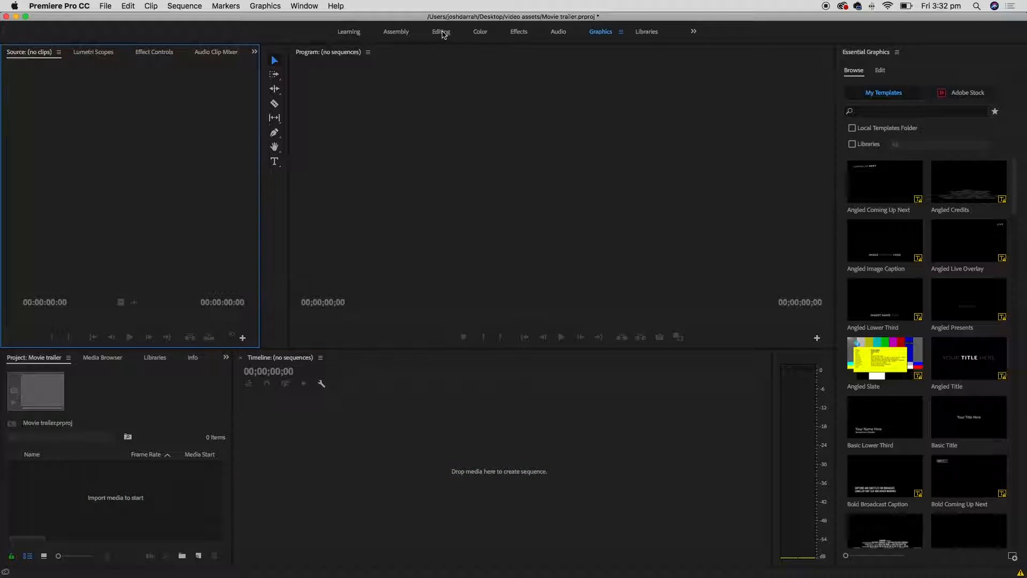
pyautogui.click(442, 34)
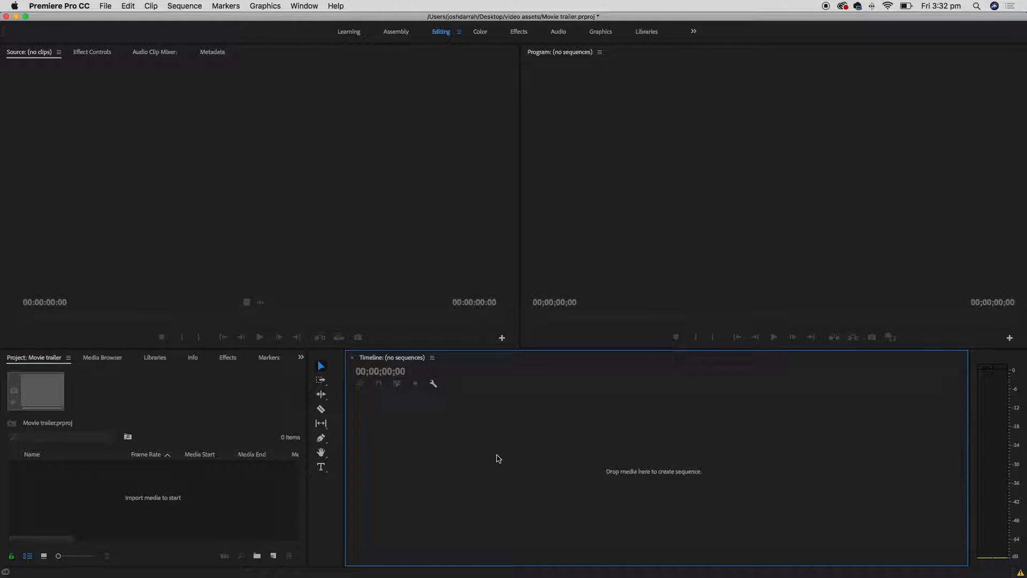
# - Import the footage folder from the video assets folder into the project
pyautogui.click(105, 6)
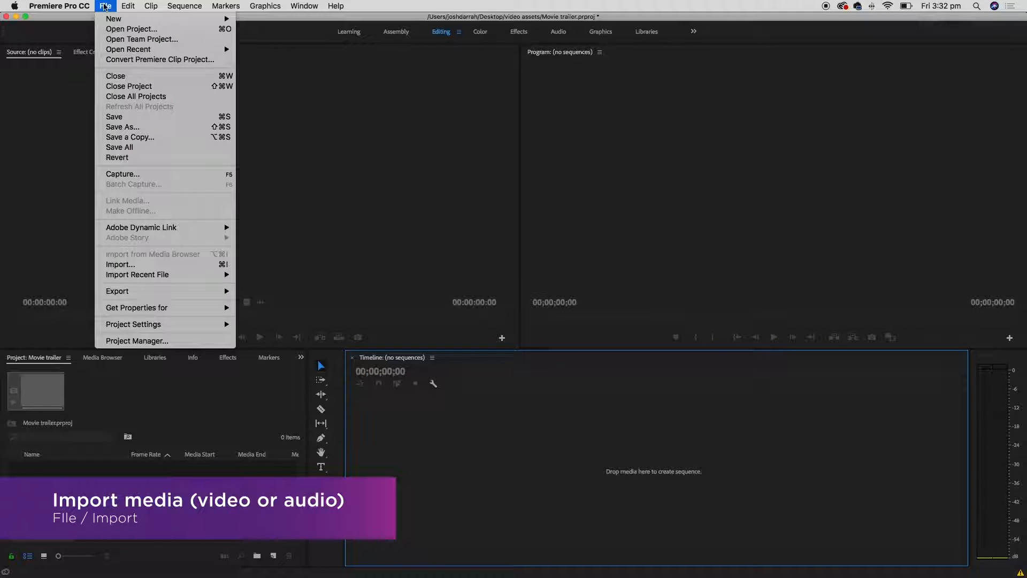
pyautogui.click(209, 265)
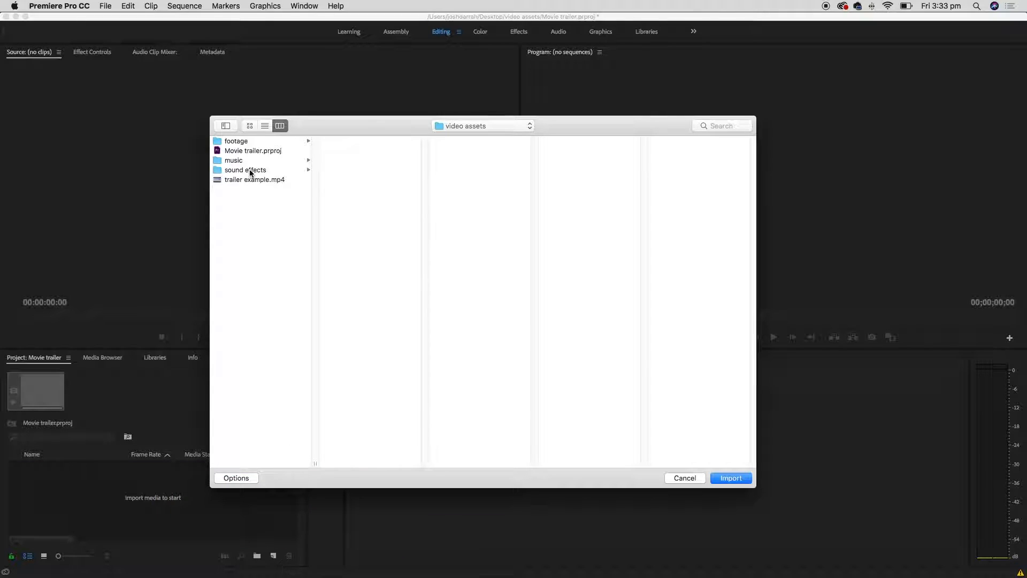
pyautogui.click(250, 169)
pyautogui.click(256, 161)
pyautogui.click(264, 141)
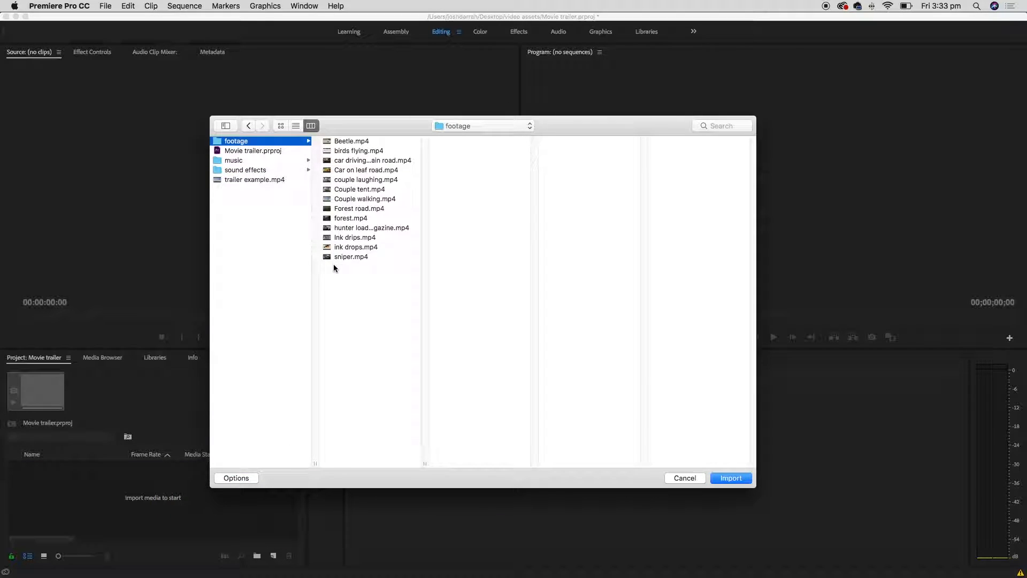
pyautogui.click(741, 480)
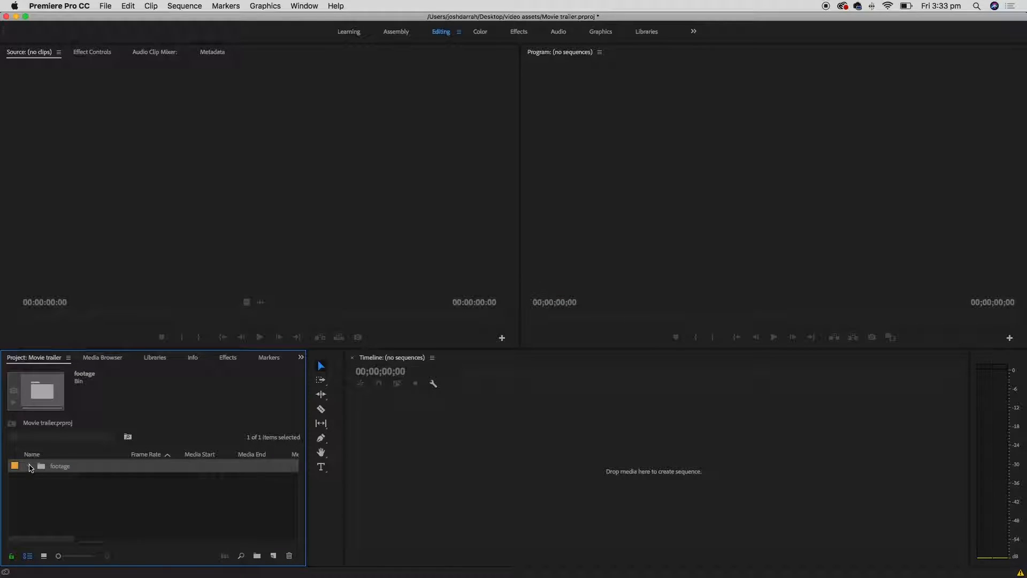
# - Expand the footage bin to check its imported clips, and collapse it again
pyautogui.click(29, 466)
pyautogui.moveTo(296, 471); pyautogui.dragTo(297, 450)
pyautogui.click(30, 466)
# - Import the music and sound effects folders from video assets together into the project
pyautogui.click(105, 5)
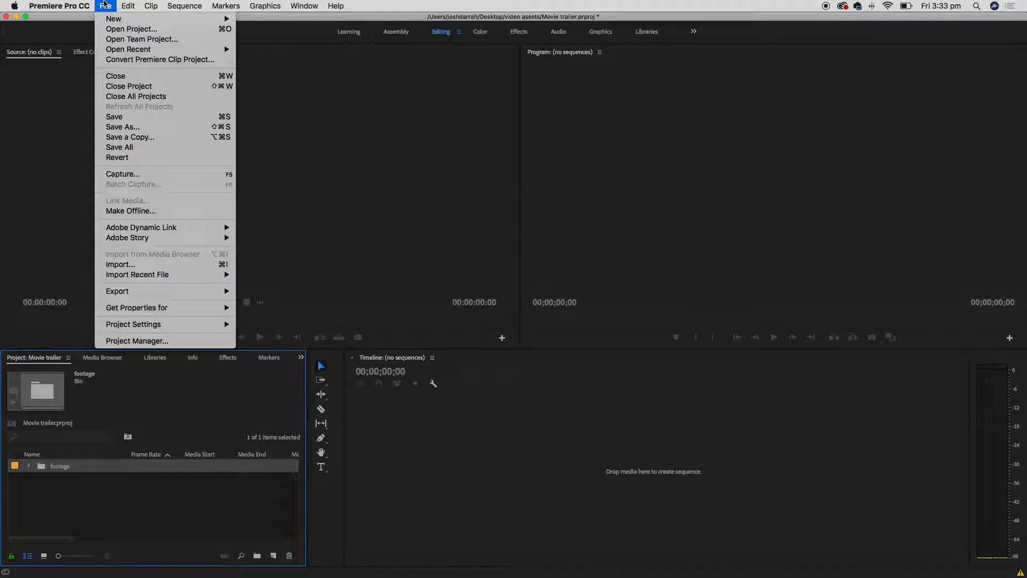
pyautogui.click(168, 265)
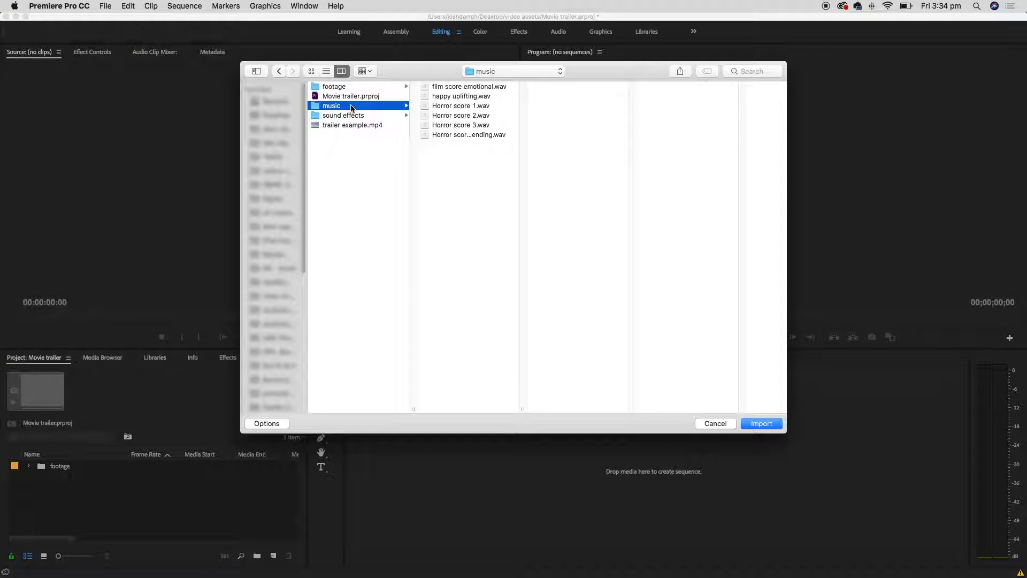
pyautogui.keyDown('super'); pyautogui.click(383, 117); pyautogui.keyUp('super')
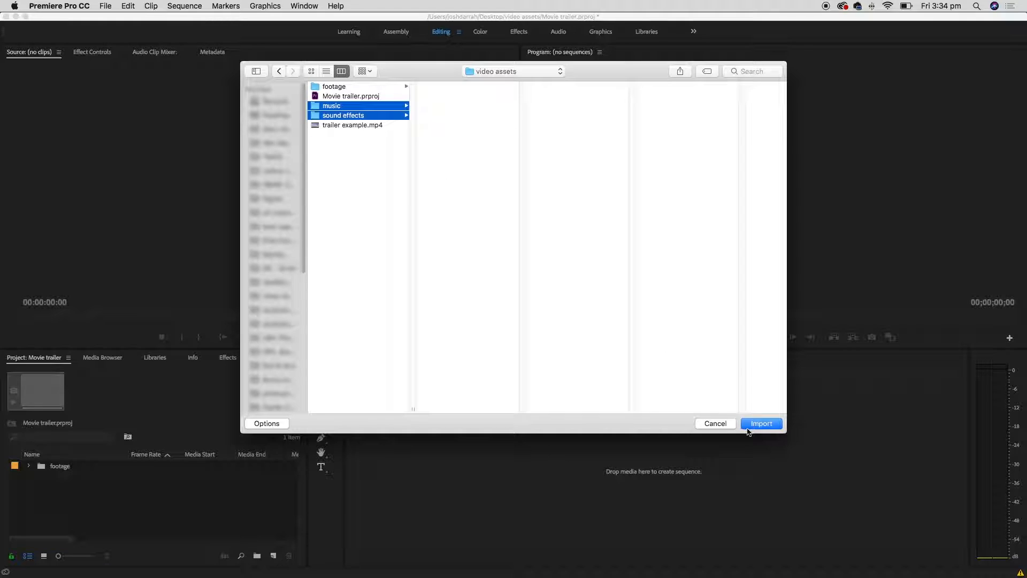
pyautogui.click(767, 424)
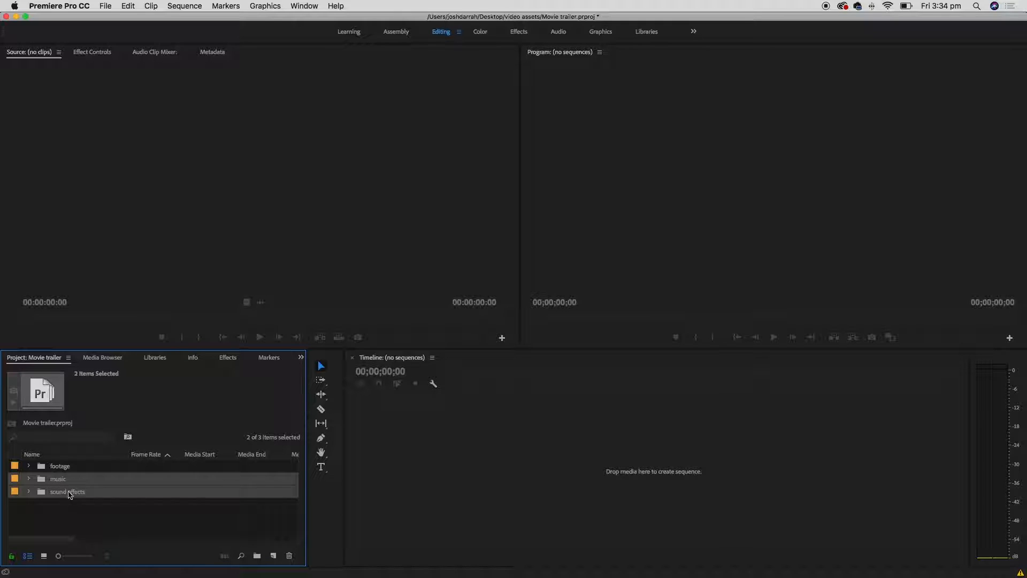
# - Expand and collapse the music, sound effects and footage bins in turn to examine their contents
pyautogui.click(62, 467)
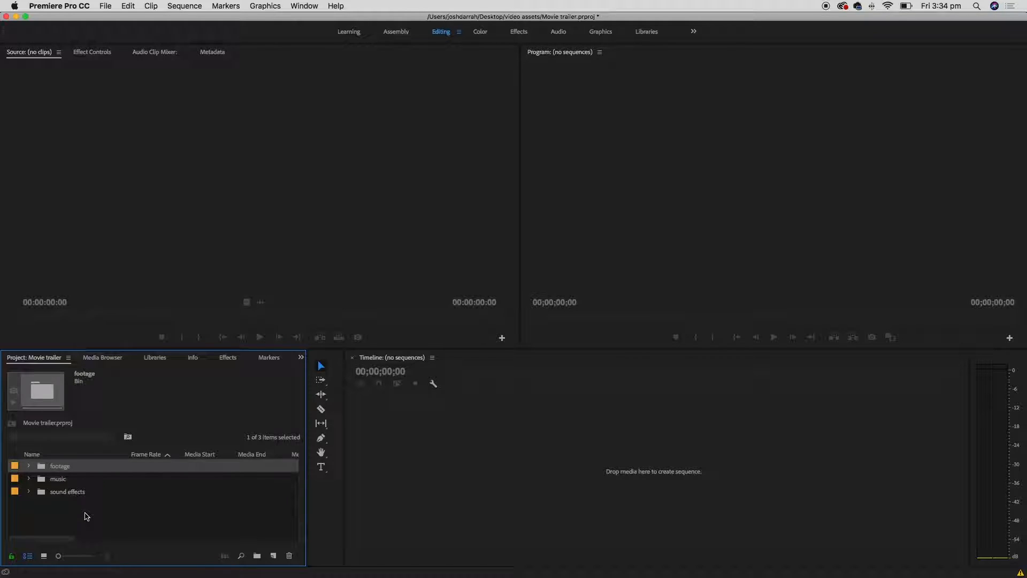
pyautogui.click(85, 516)
pyautogui.click(29, 479)
pyautogui.click(29, 479)
pyautogui.click(29, 491)
pyautogui.click(29, 491)
pyautogui.click(29, 465)
pyautogui.click(29, 466)
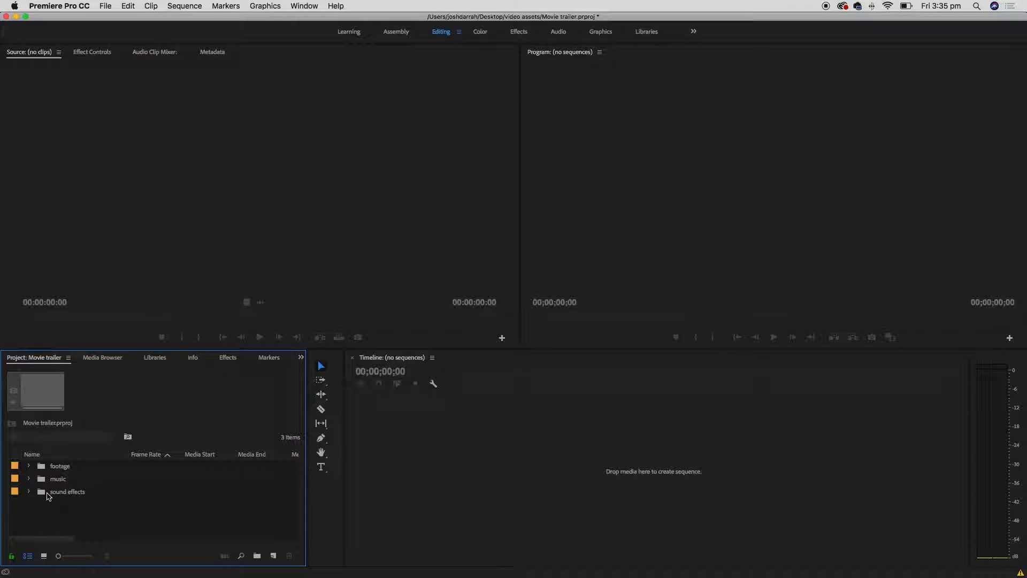
# - Make the Project panel taller and select car driving mountain road.mp4 in the expanded footage bin
pyautogui.moveTo(244, 349); pyautogui.dragTo(245, 305)
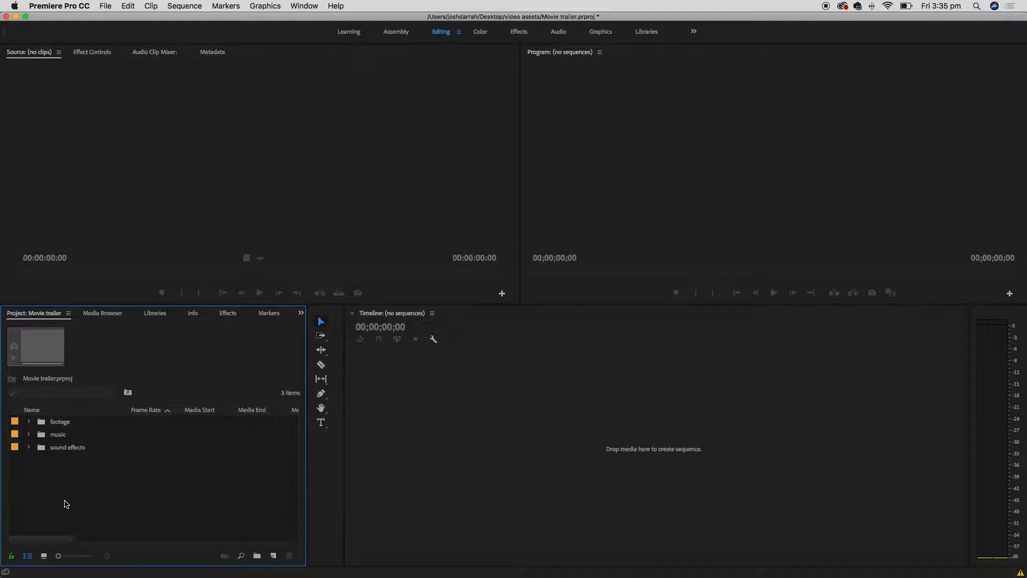
pyautogui.click(29, 422)
pyautogui.moveTo(295, 450); pyautogui.dragTo(295, 420)
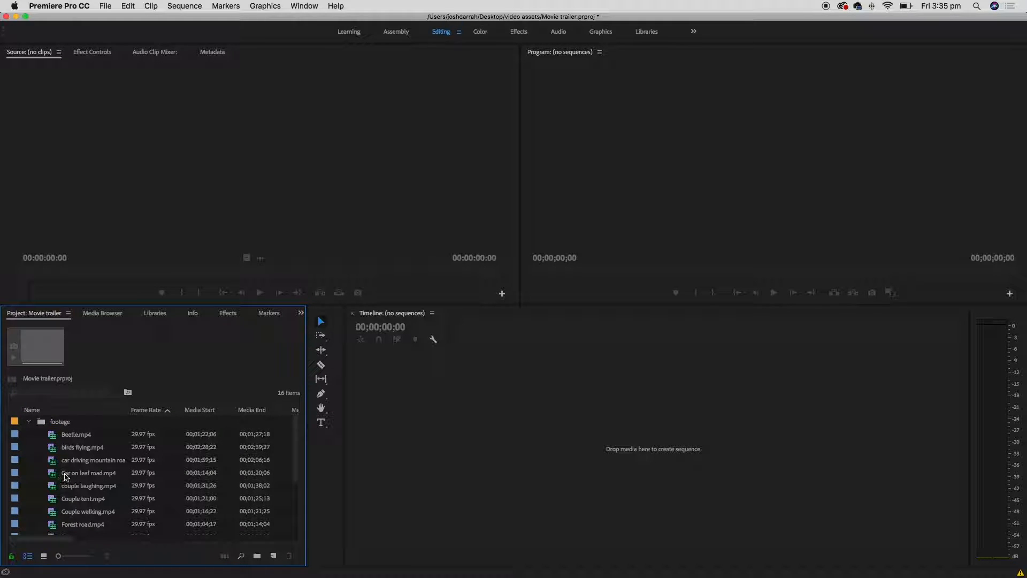
pyautogui.click(83, 462)
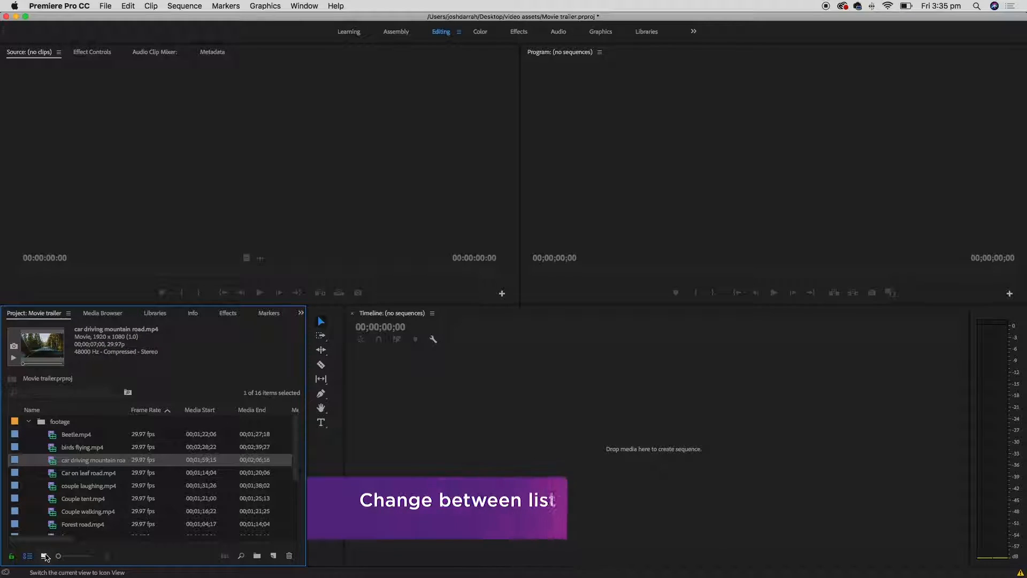
# - Compare the icon and list views of the project items, ending in icon view
pyautogui.click(44, 557)
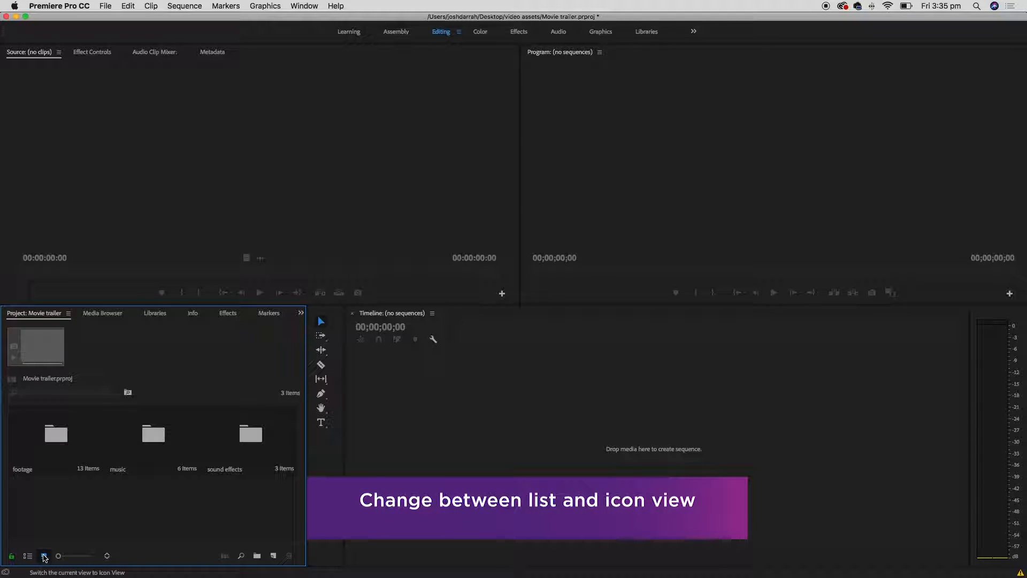
pyautogui.click(27, 556)
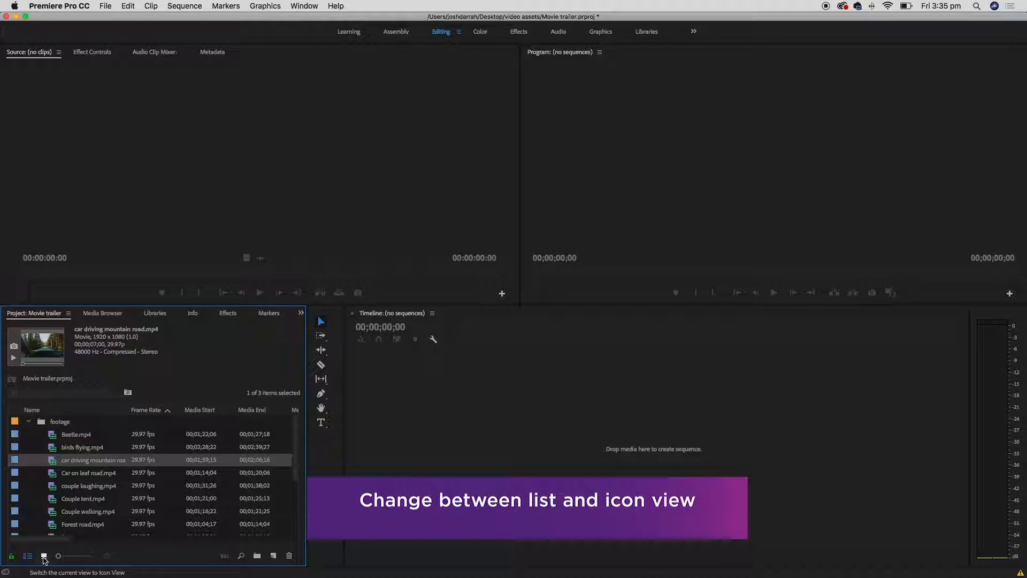
pyautogui.click(44, 557)
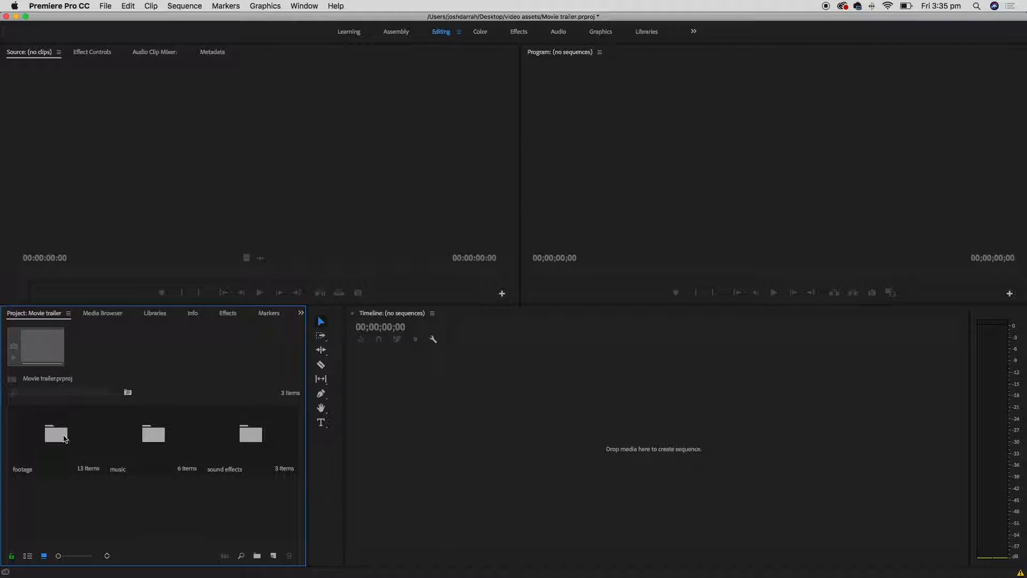
# - Open the footage bin and load car driving mountain road.mp4 into the Source monitor
pyautogui.doubleClick(63, 439)
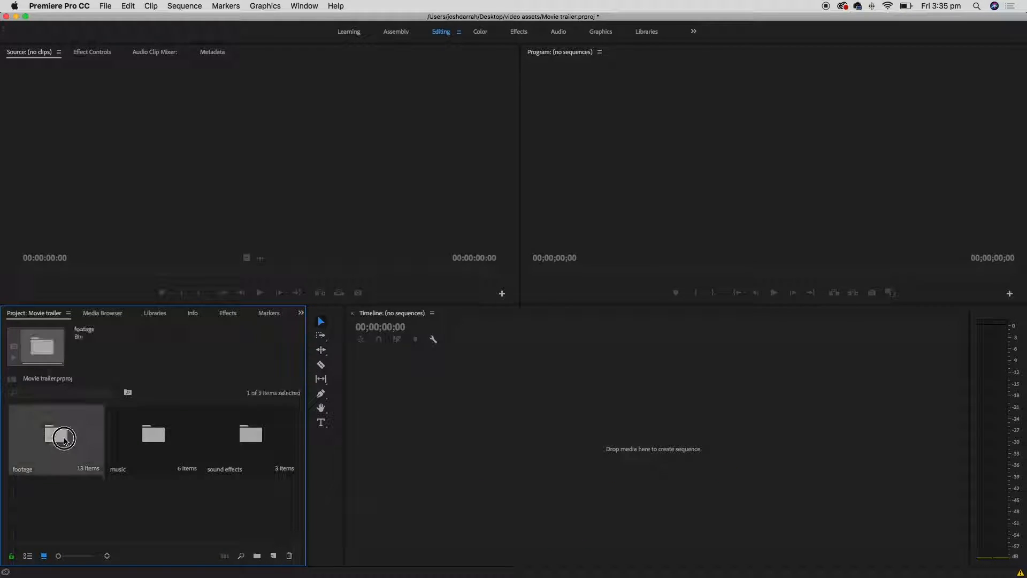
pyautogui.moveTo(296, 463)
pyautogui.mouseDown()
pyautogui.moveTo(298, 420)
pyautogui.moveTo(289, 514)
pyautogui.moveTo(294, 464)
pyautogui.mouseUp()
pyautogui.click(166, 460)
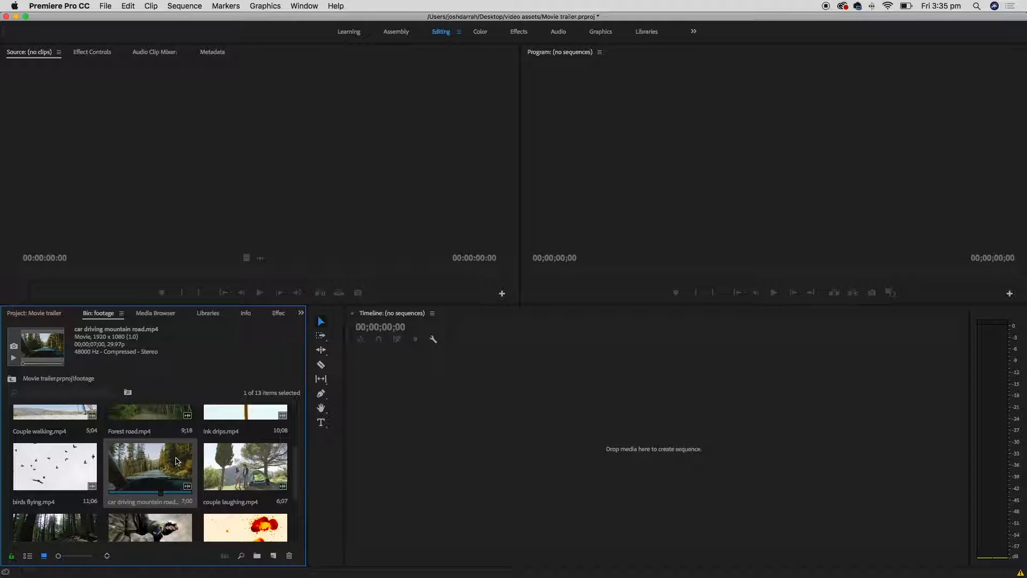
pyautogui.doubleClick(177, 461)
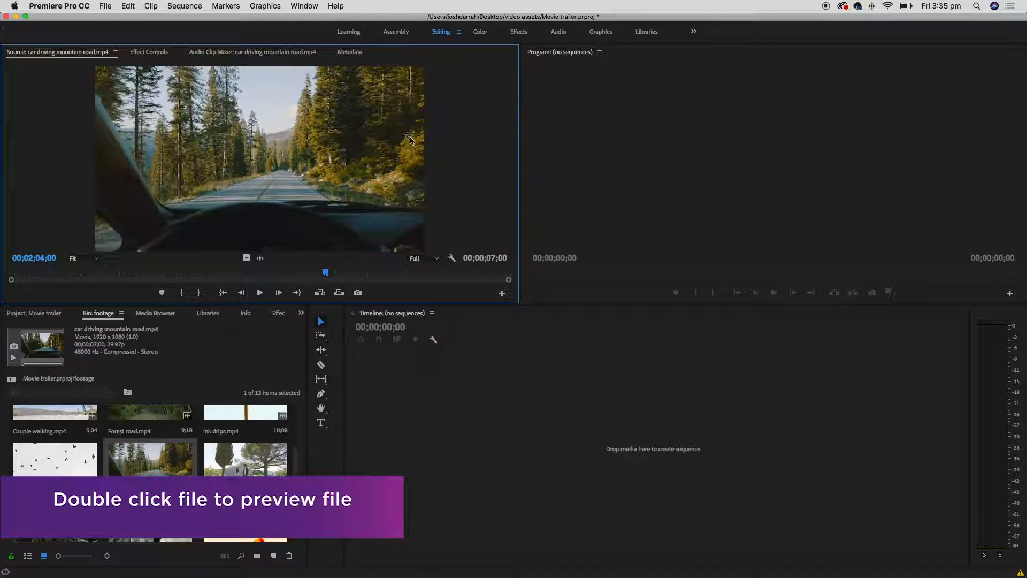
# - Scrub the Source monitor playhead to several points in the clip, and return it to the clip's start
pyautogui.moveTo(323, 272); pyautogui.dragTo(428, 265)
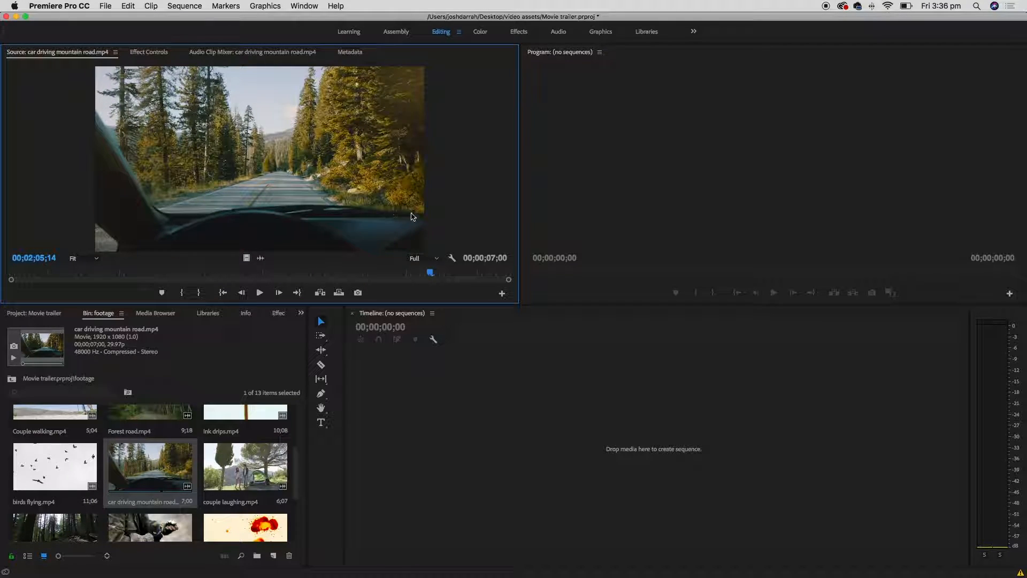
pyautogui.moveTo(65, 275); pyautogui.dragTo(40, 275)
pyautogui.click(340, 273)
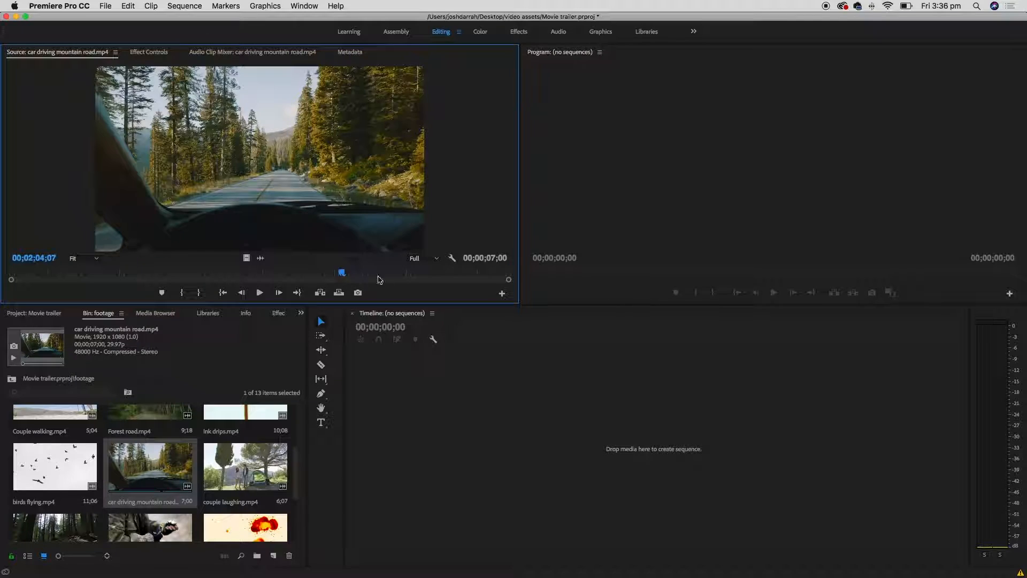
pyautogui.click(412, 274)
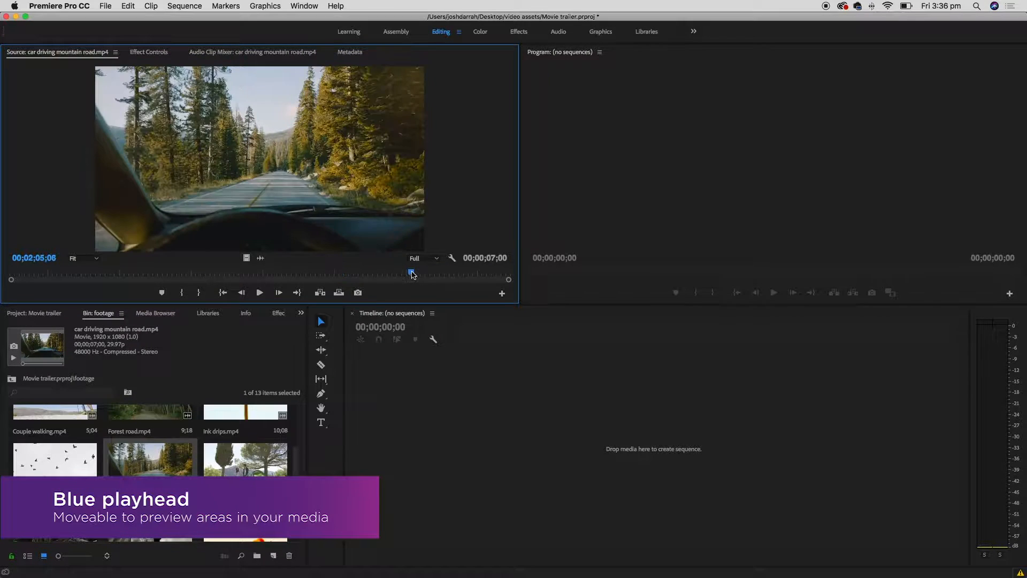
pyautogui.click(202, 274)
pyautogui.moveTo(60, 273); pyautogui.dragTo(10, 273)
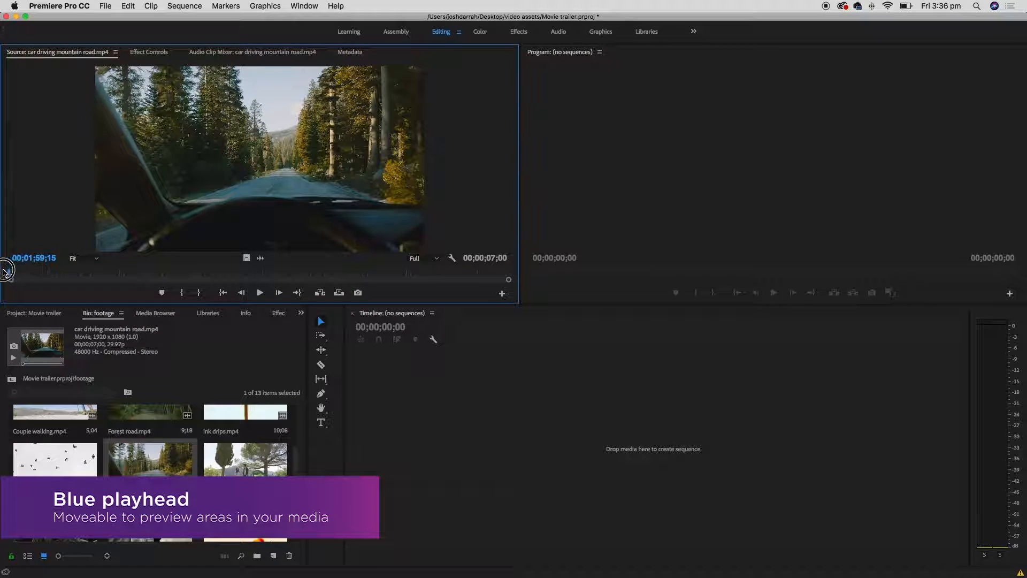
# - Play and stop the car driving mountain road clip in the Source monitor
pyautogui.click(260, 293)
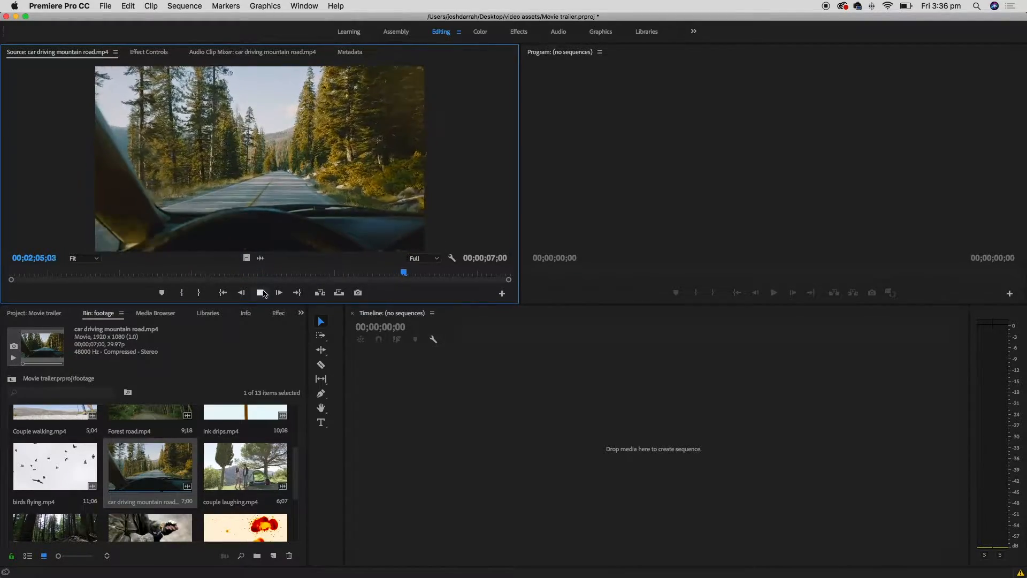
pyautogui.click(260, 295)
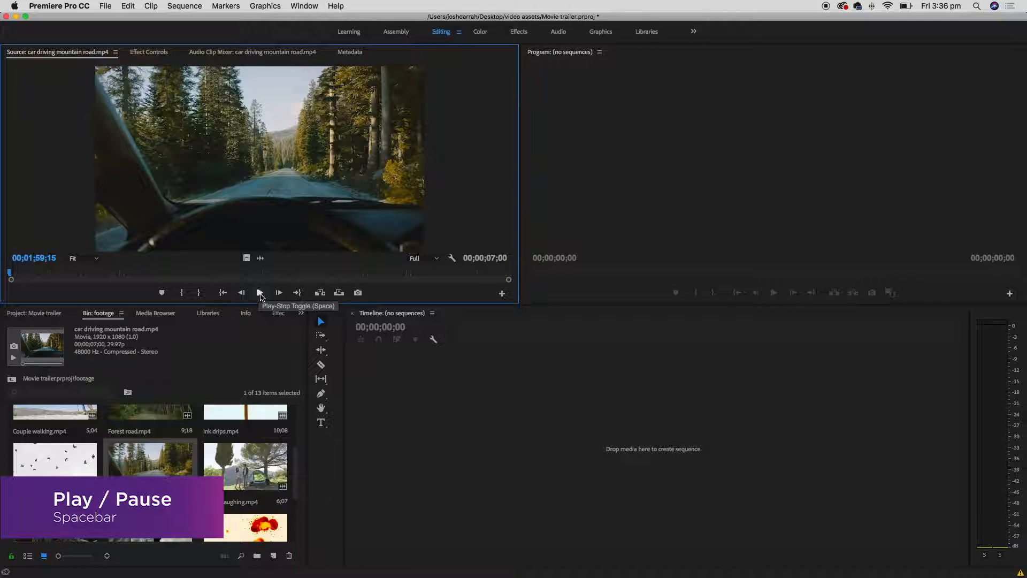
pyautogui.click(260, 294)
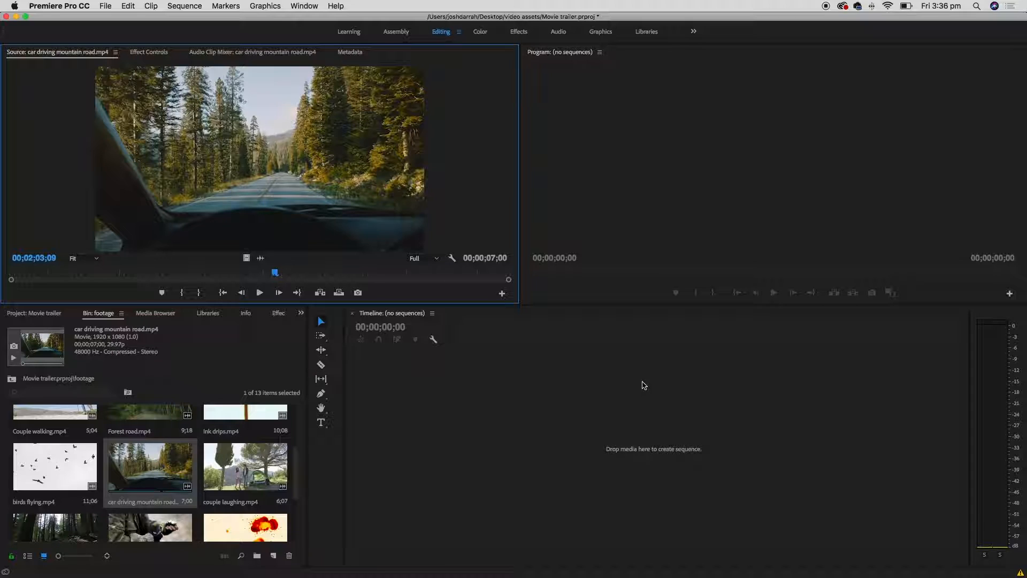
# - Preview the source clip by rewinding, pausing and fast-forwarding it at different speeds, and stop near its start
pyautogui.press('j')
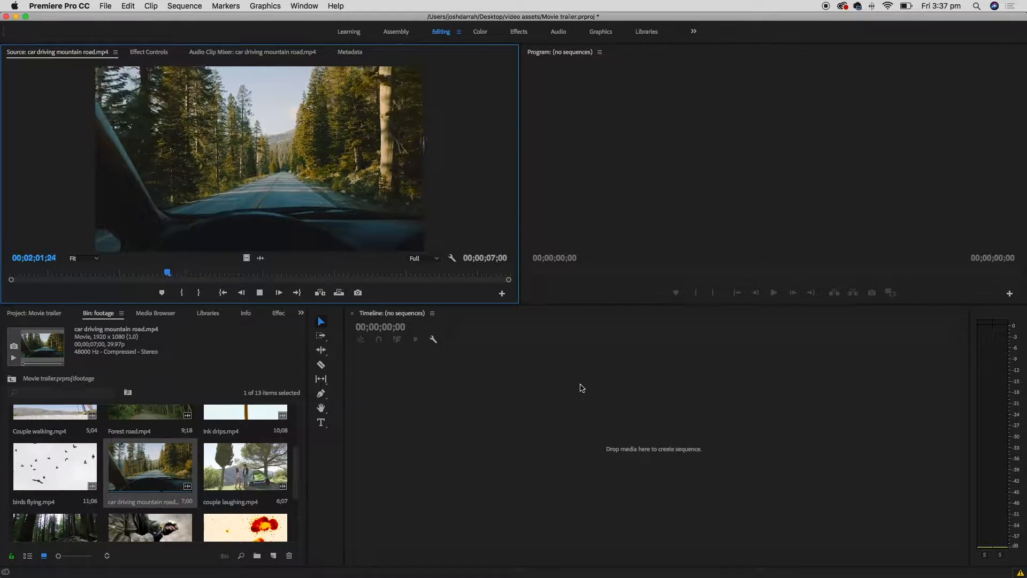
pyautogui.press('k')
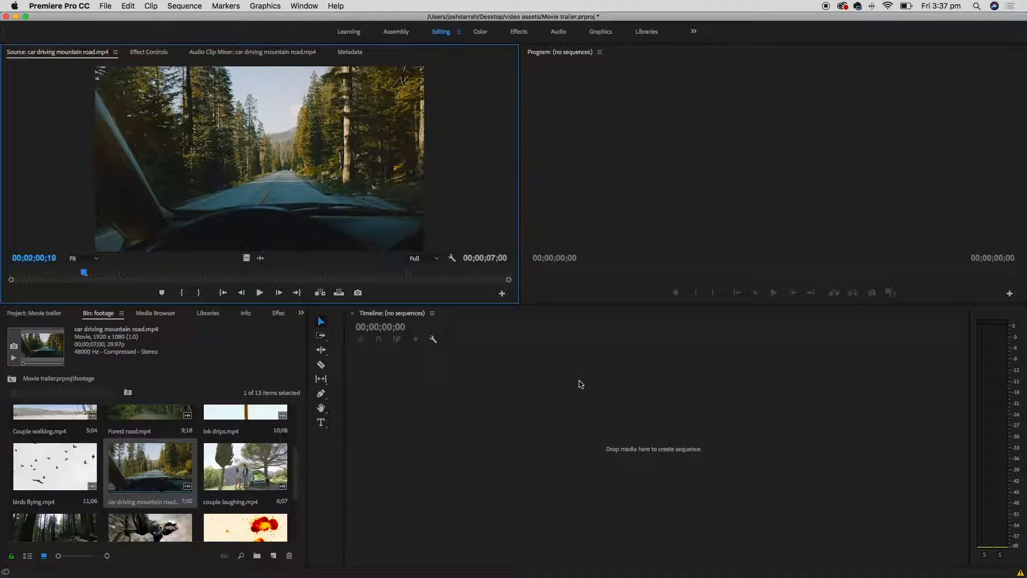
pyautogui.press('l')
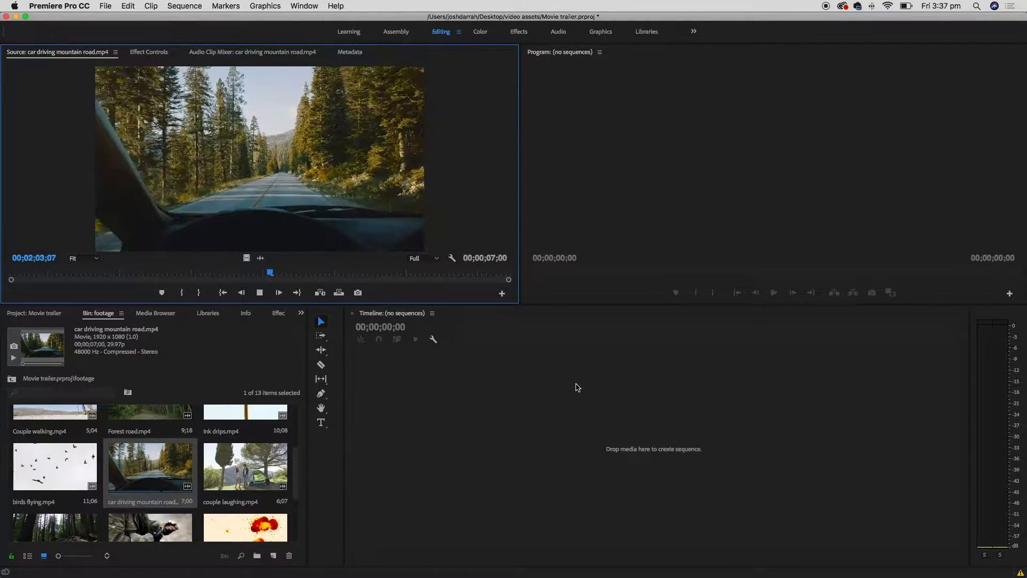
pyautogui.press('l')
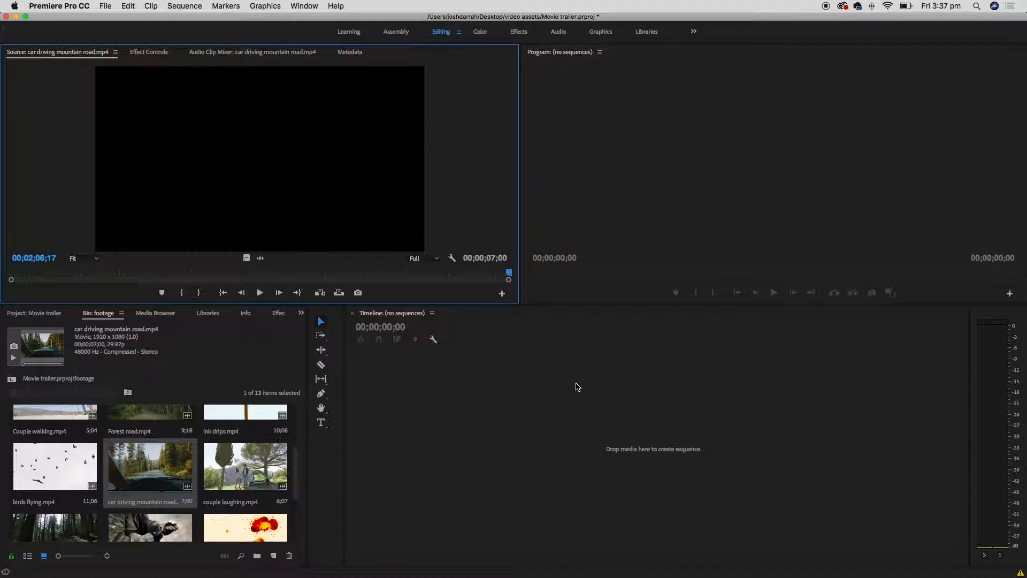
pyautogui.press('j')
pyautogui.press('j')
pyautogui.press('j')
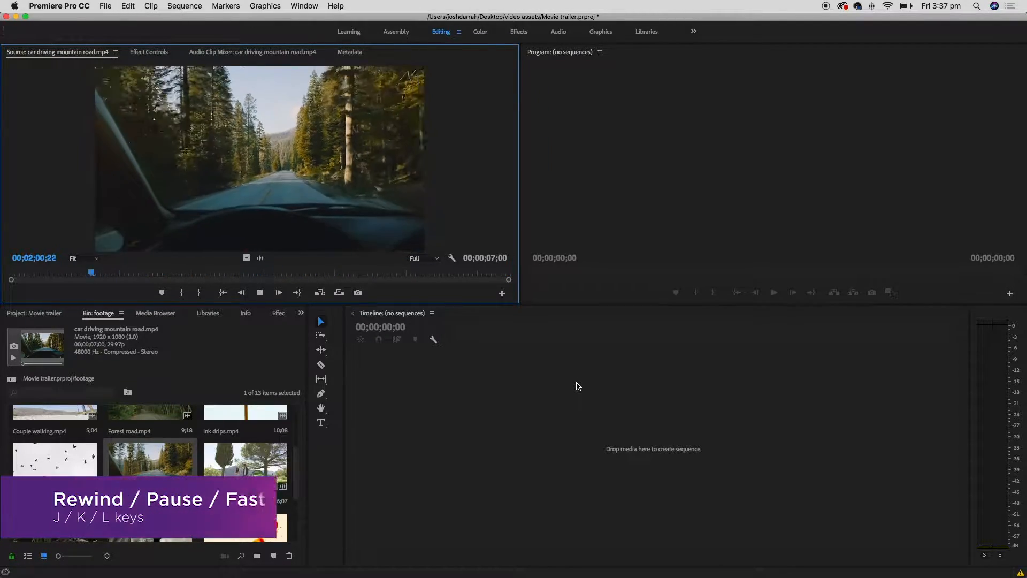
pyautogui.press('l')
pyautogui.press('k')
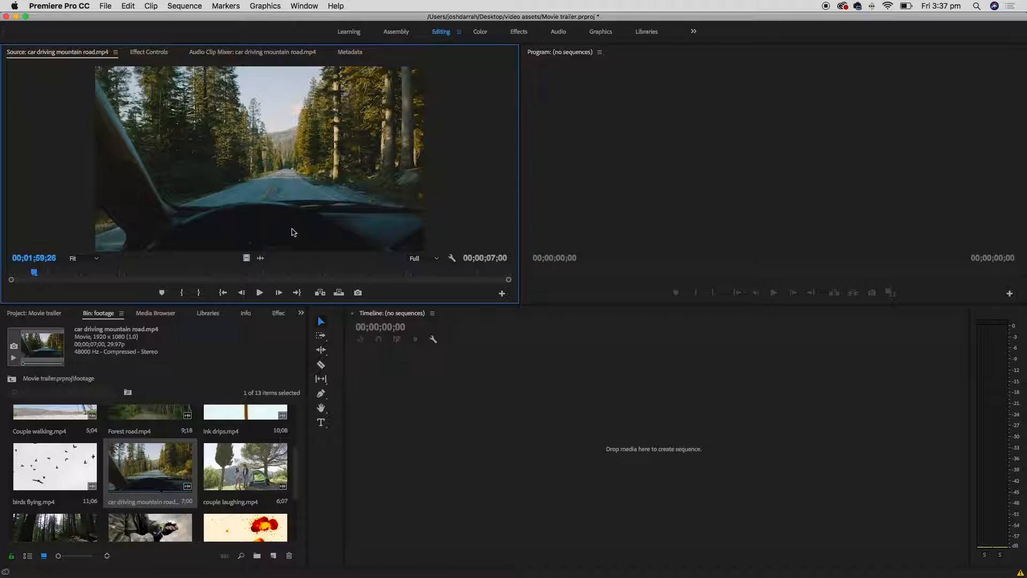
# - Create a sequence by placing car driving mountain road.mp4 in the empty timeline, and shift the clip about one second later
pyautogui.click(269, 164)
pyautogui.moveTo(268, 163); pyautogui.dragTo(536, 450)
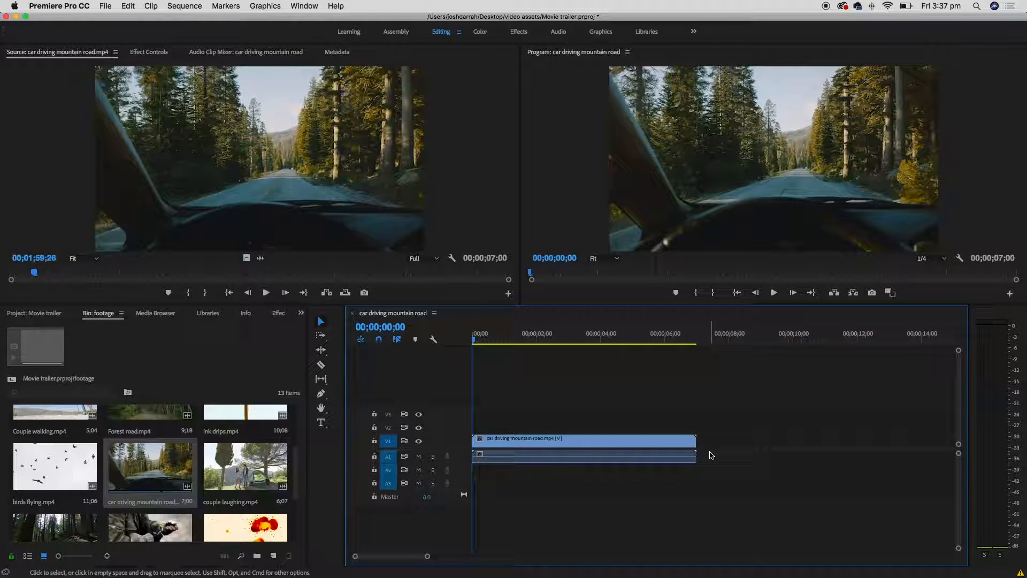
pyautogui.click(564, 445)
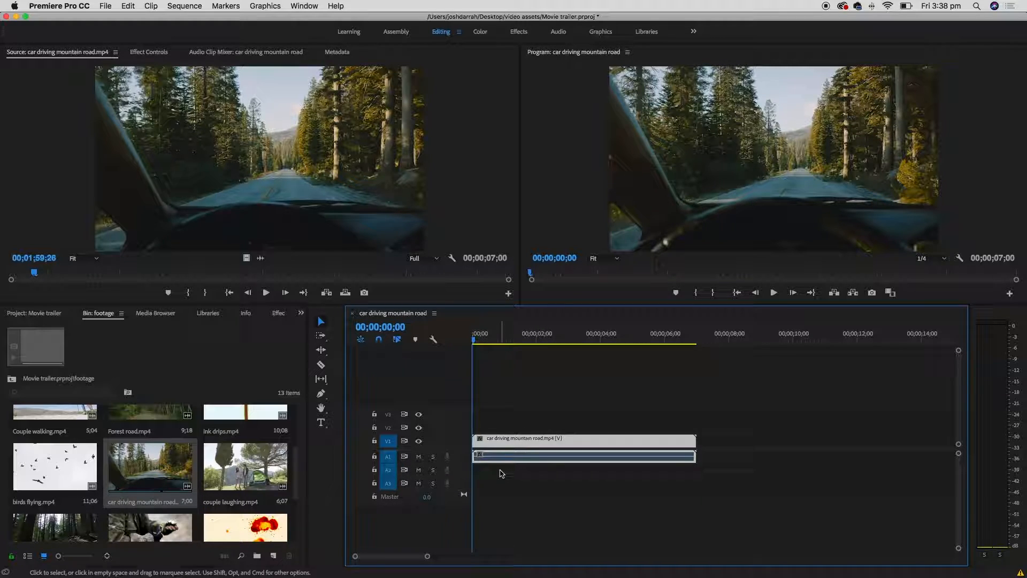
pyautogui.moveTo(520, 440); pyautogui.dragTo(551, 439)
pyautogui.click(571, 440)
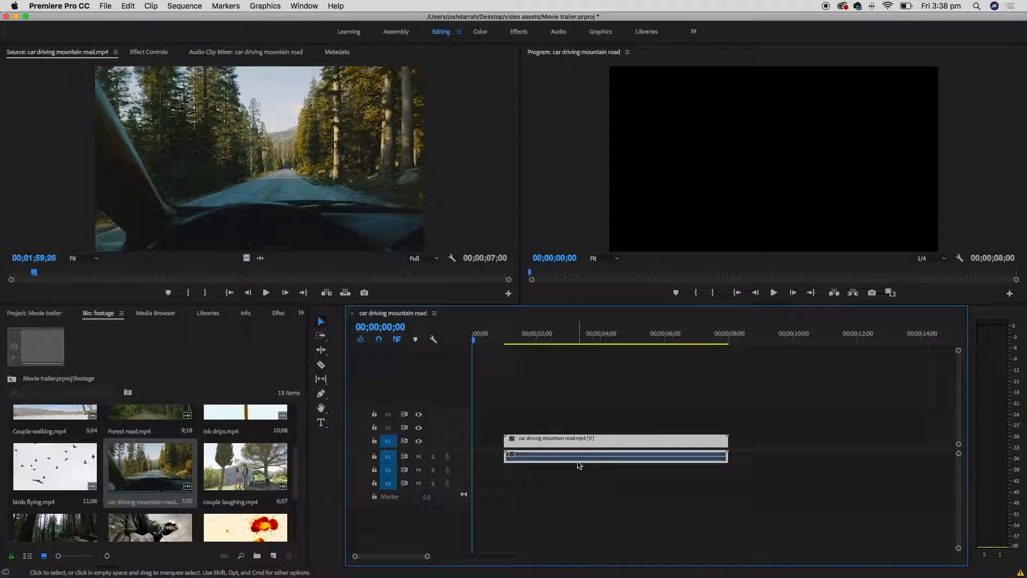
# - Shift the car driving mountain road.mp4 clip about one second later in the timeline with the Selection tool
pyautogui.click(568, 338)
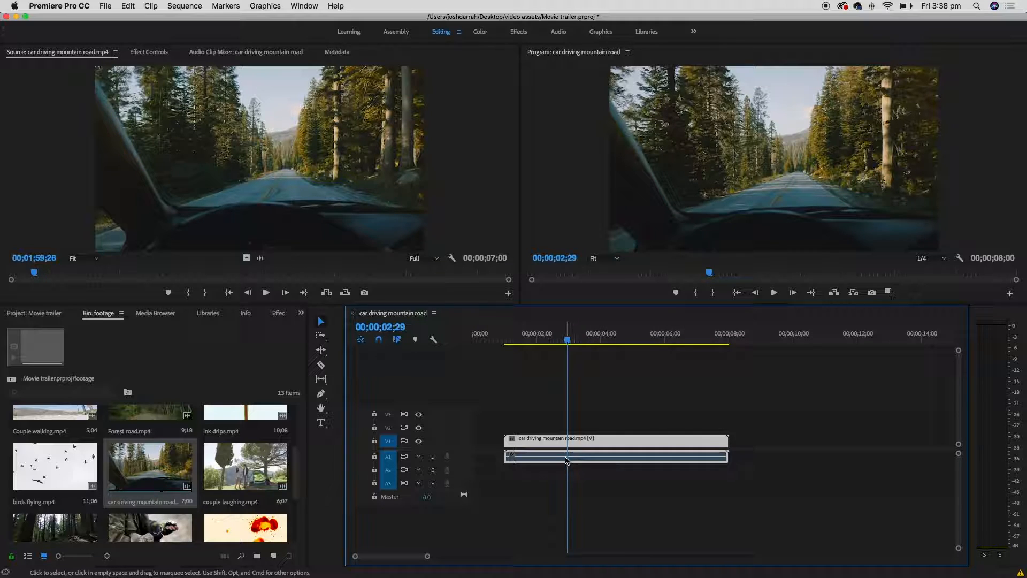
pyautogui.click(650, 478)
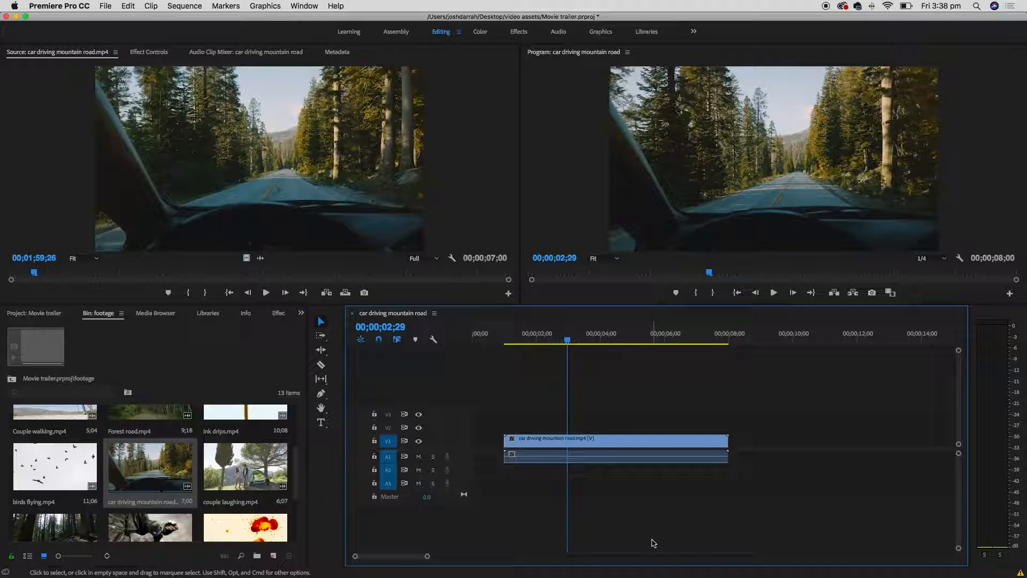
pyautogui.click(321, 321)
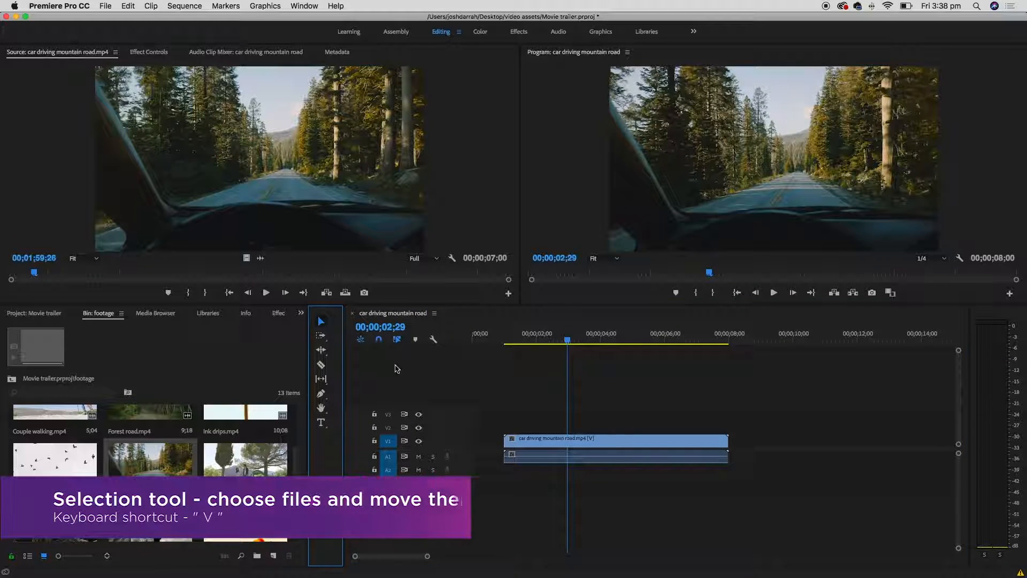
pyautogui.moveTo(620, 442); pyautogui.dragTo(687, 442)
# - Play the timeline clip from its start through to its end, and return the playhead to the clip's start
pyautogui.moveTo(570, 339); pyautogui.dragTo(538, 340)
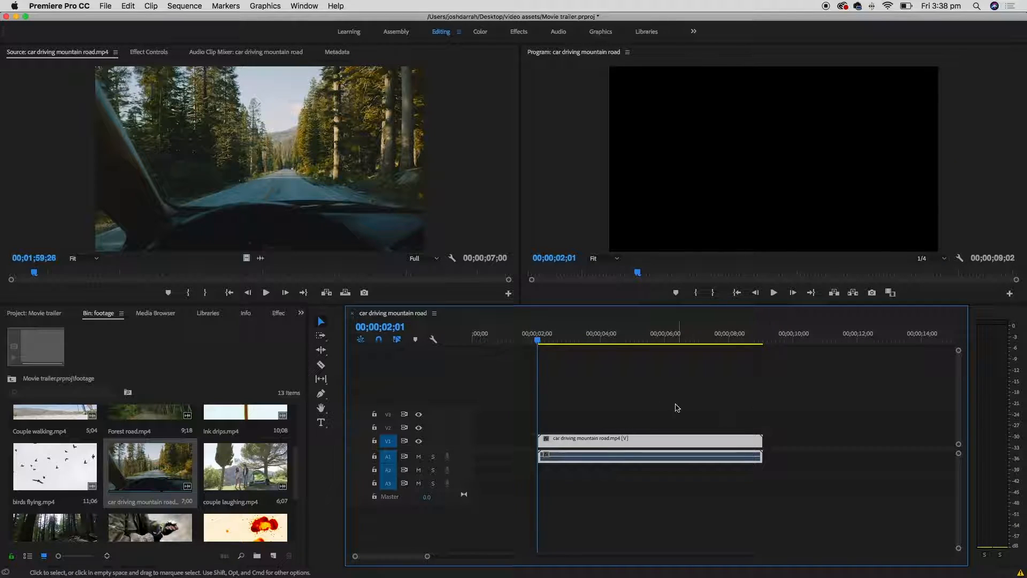
pyautogui.press('space')
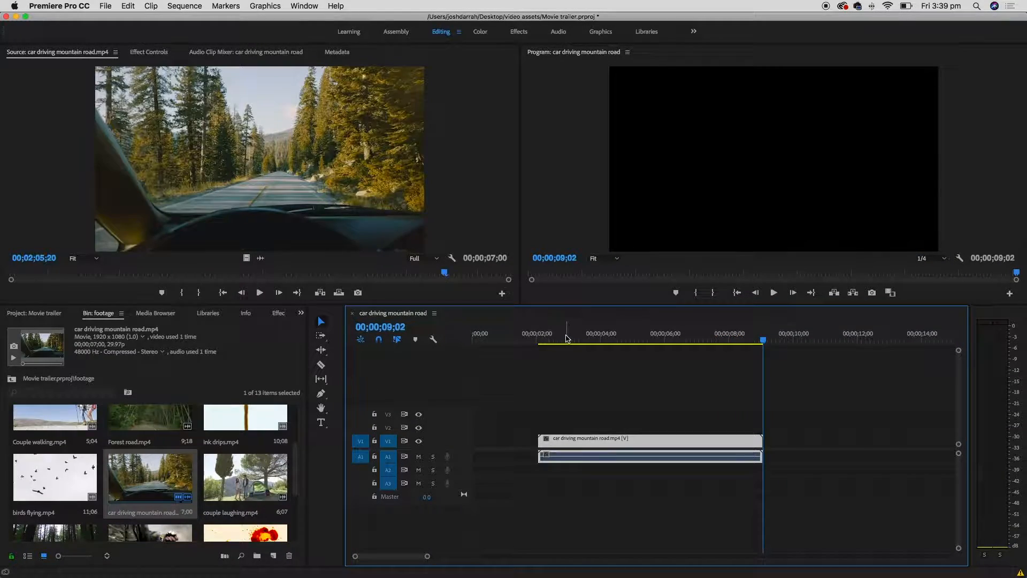
pyautogui.click(539, 334)
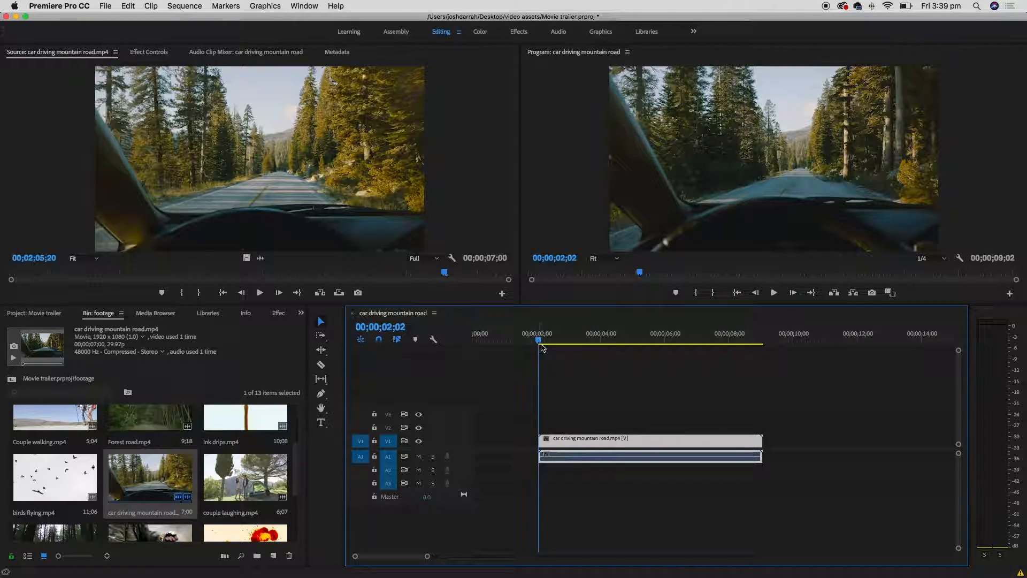
# - Split the car driving mountain road.mp4 clip at 00;00;03;13 with the Razor tool
pyautogui.moveTo(550, 343); pyautogui.dragTo(582, 344)
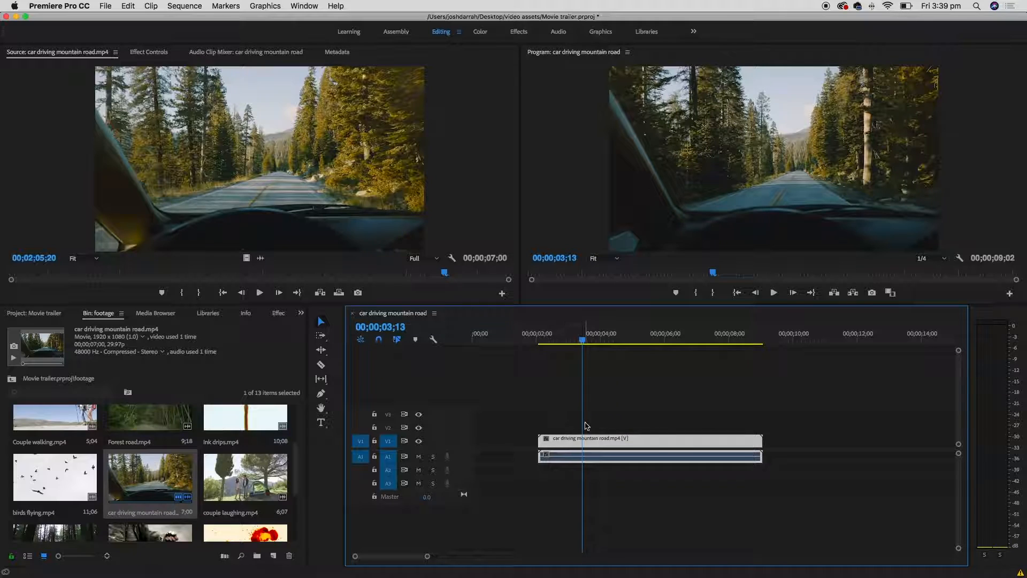
pyautogui.click(321, 367)
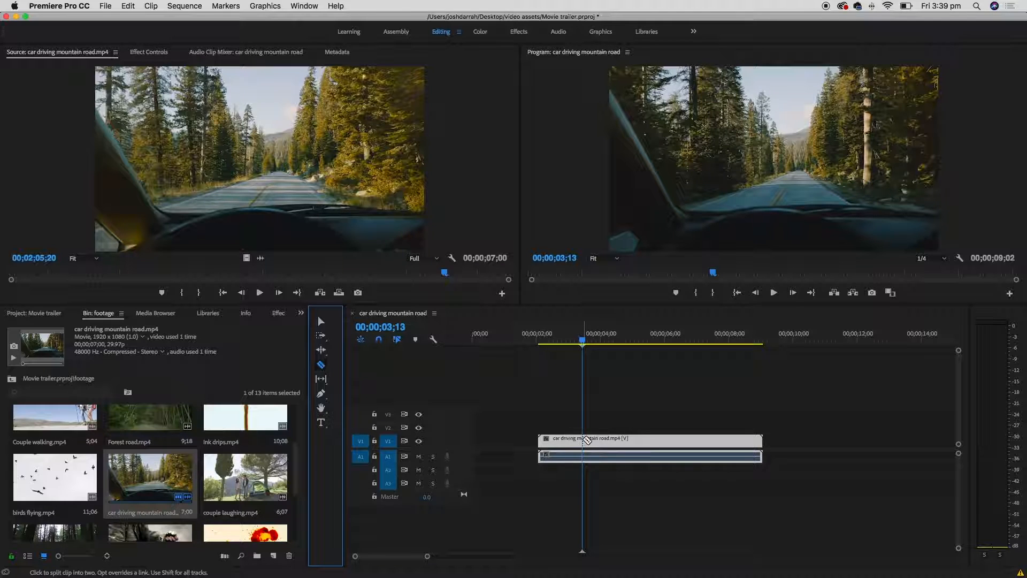
pyautogui.click(584, 439)
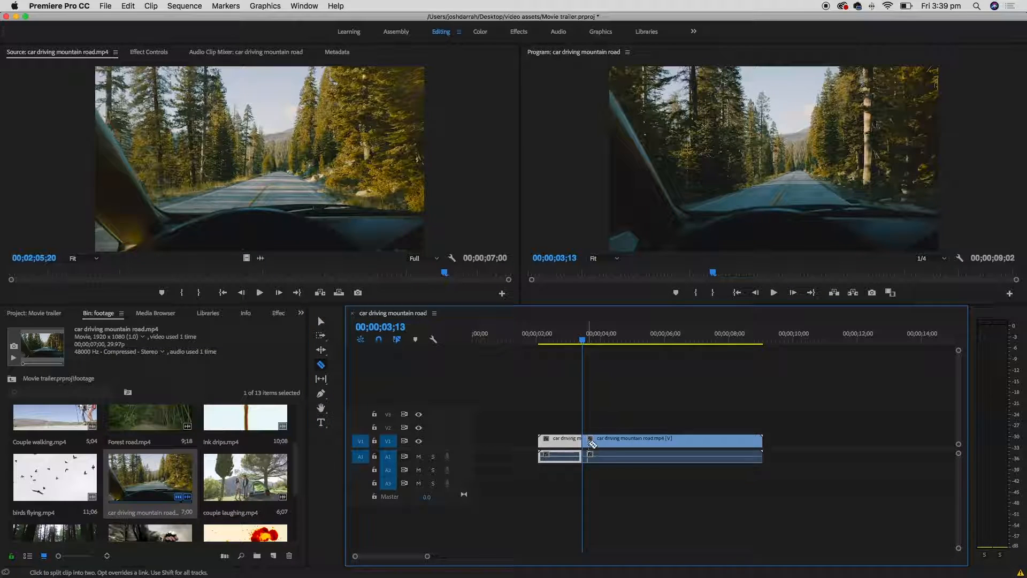
# - Shift the longer second piece of the split clip about one second later, and delete the short first piece
pyautogui.click(639, 336)
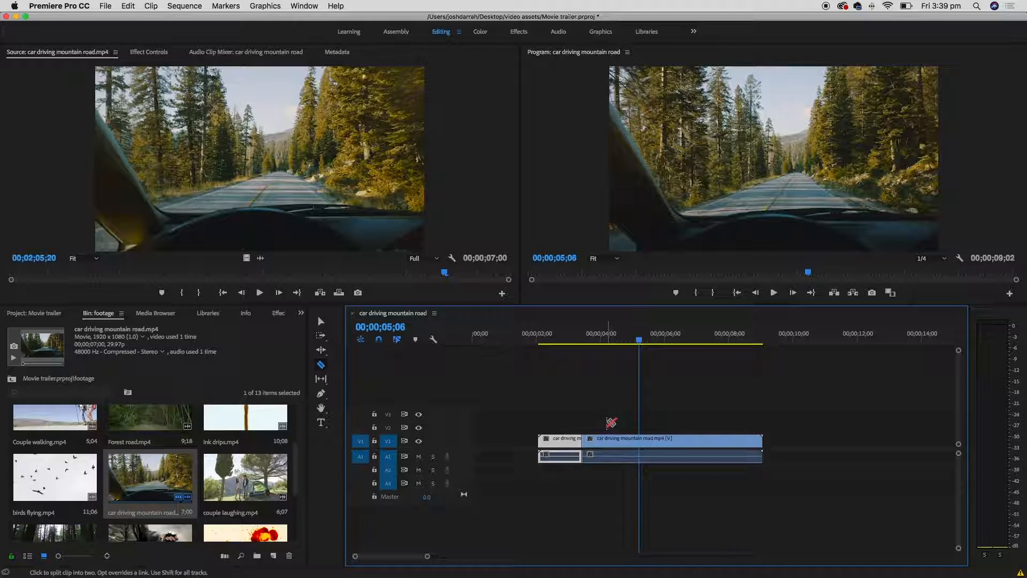
pyautogui.click(321, 321)
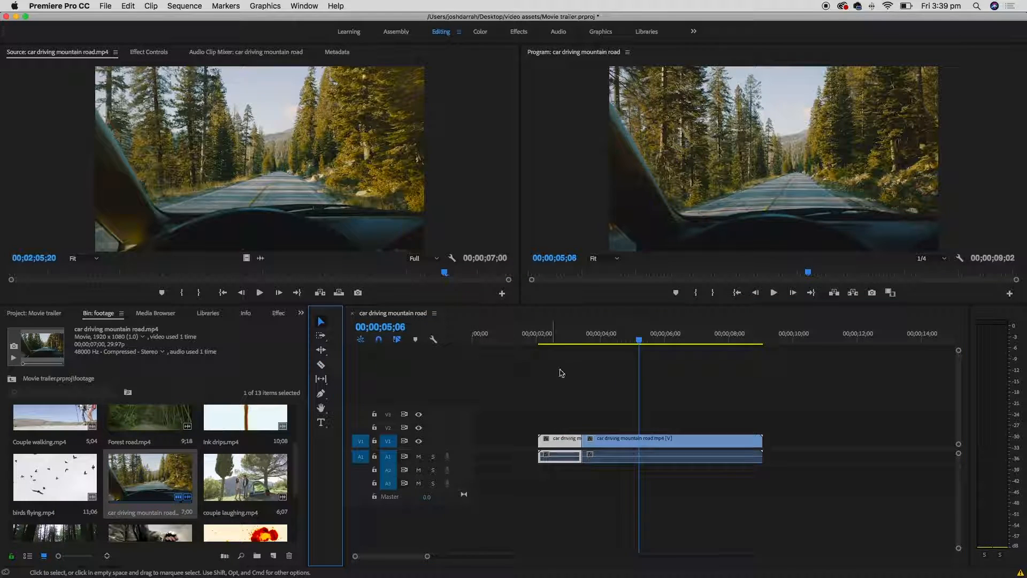
pyautogui.click(602, 438)
pyautogui.click(566, 439)
pyautogui.moveTo(608, 439); pyautogui.dragTo(657, 445)
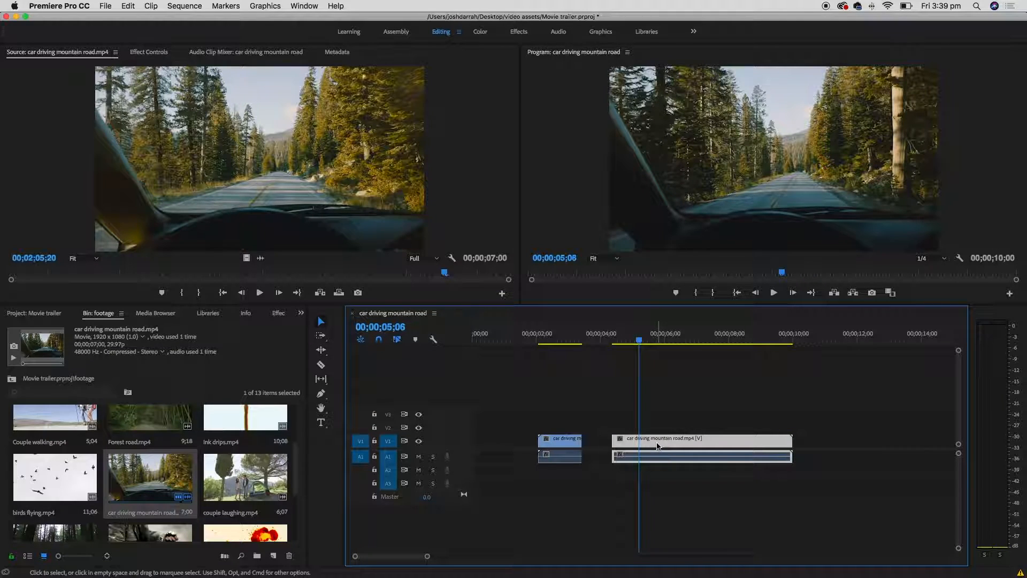
pyautogui.click(562, 438)
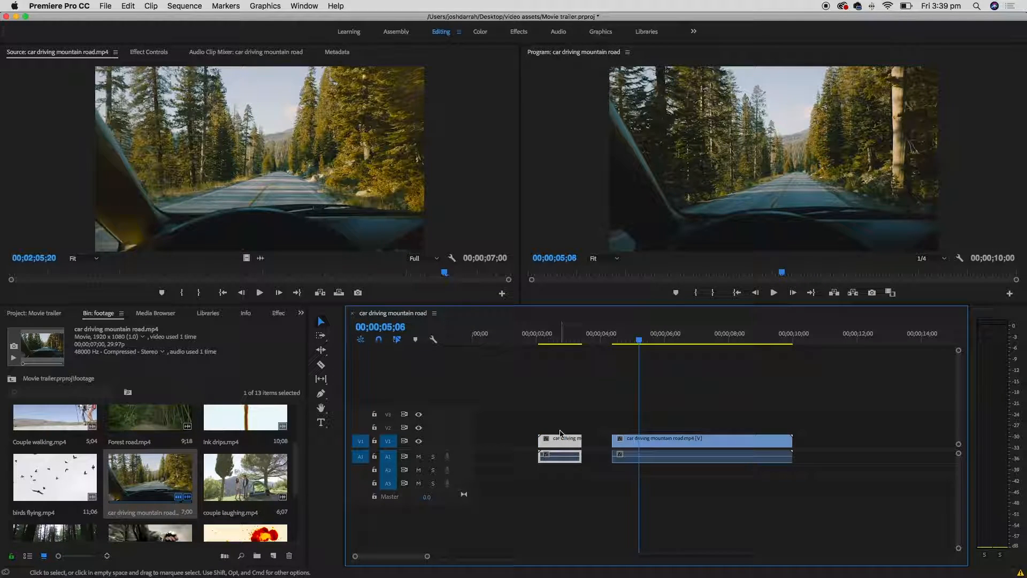
pyautogui.press('Delete')
# - Play the remaining clip from 00;00;04;07, just before its start, and stop partway through it
pyautogui.click(607, 339)
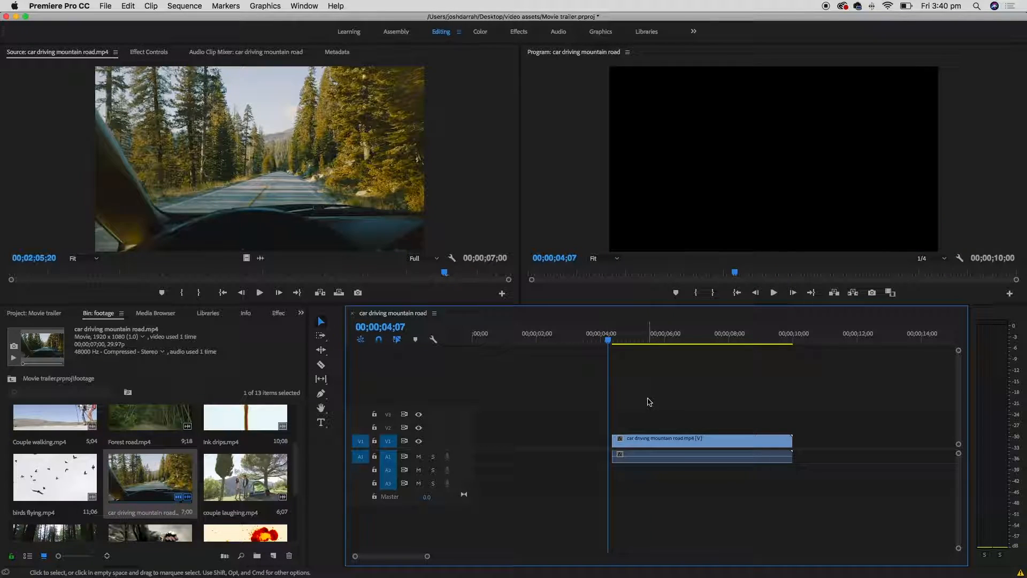
pyautogui.press('space')
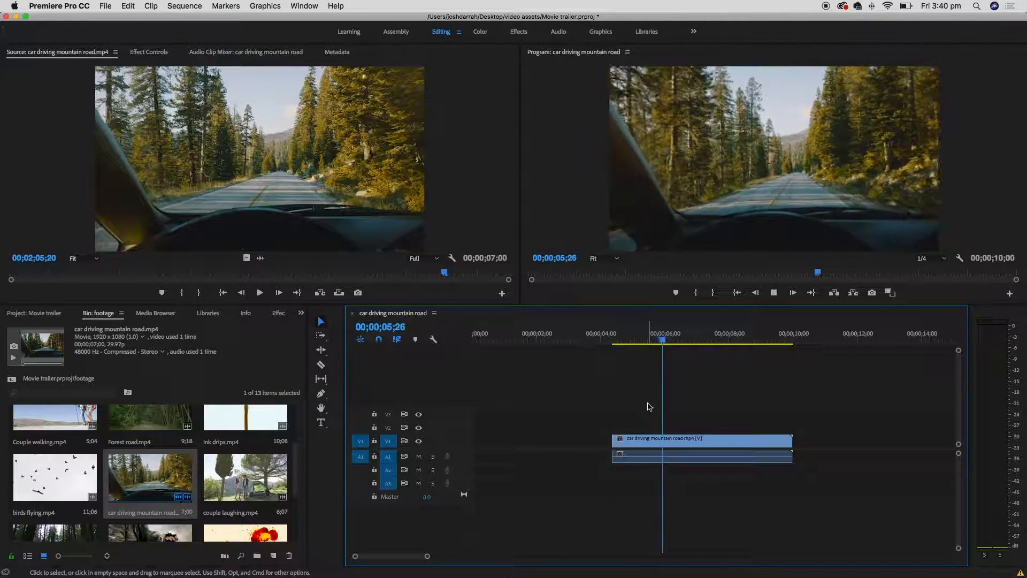
pyautogui.press('space')
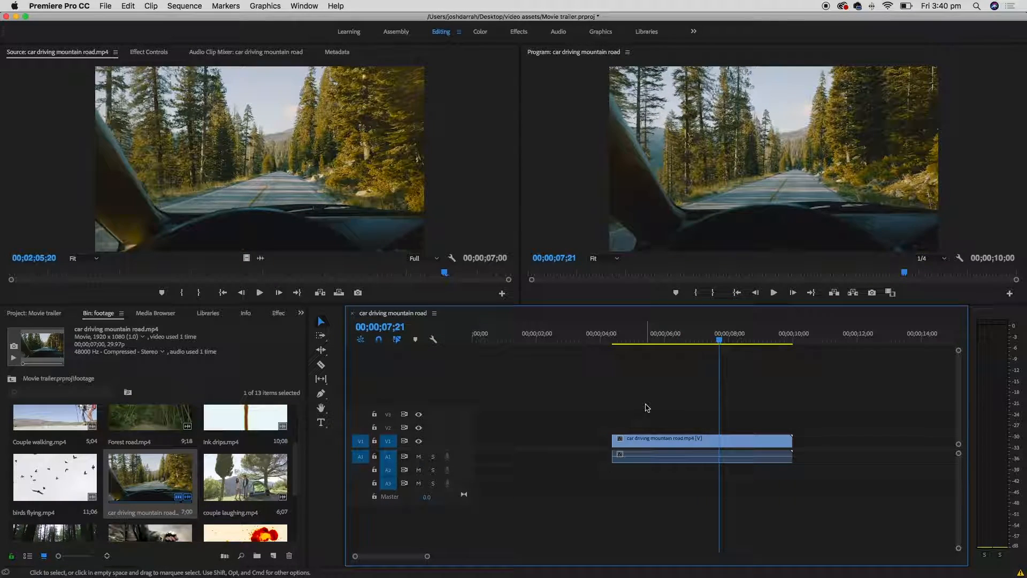
# - Split the remaining clip at 00;00;07;15 with the Razor tool, and delete the piece after the cut
pyautogui.moveTo(719, 339); pyautogui.dragTo(713, 339)
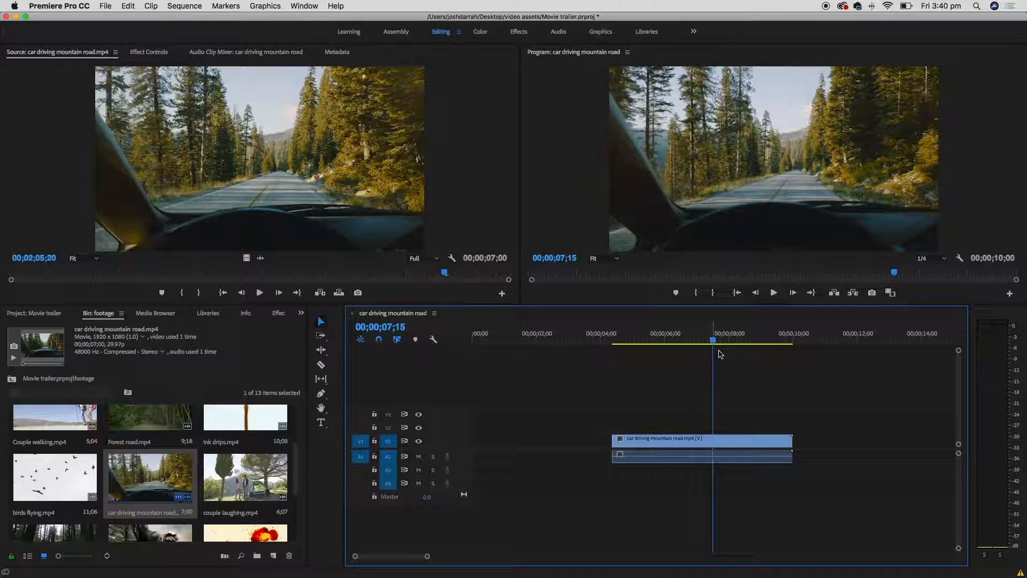
pyautogui.click(321, 364)
pyautogui.click(713, 444)
pyautogui.click(321, 321)
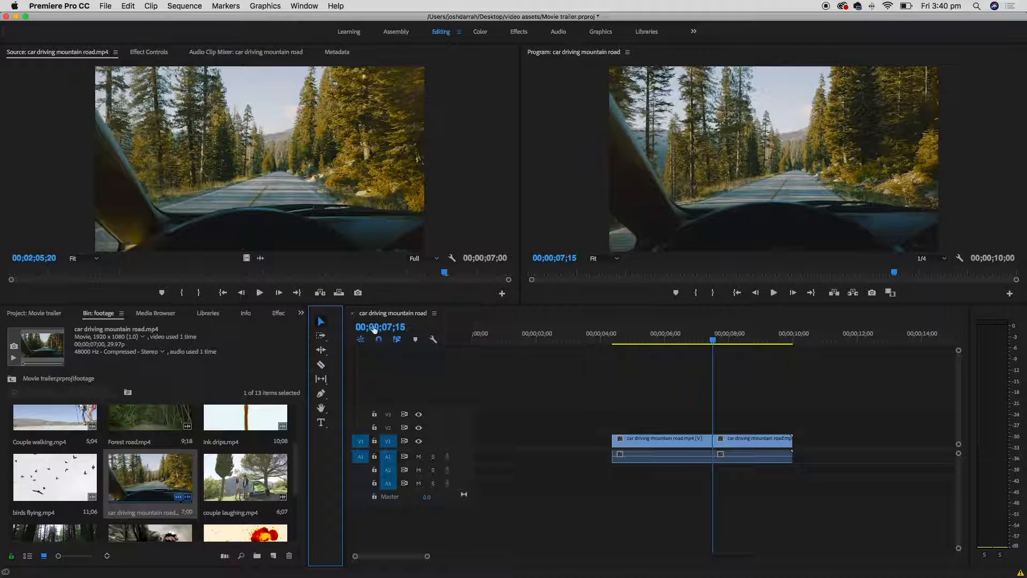
pyautogui.click(744, 464)
pyautogui.press('Delete')
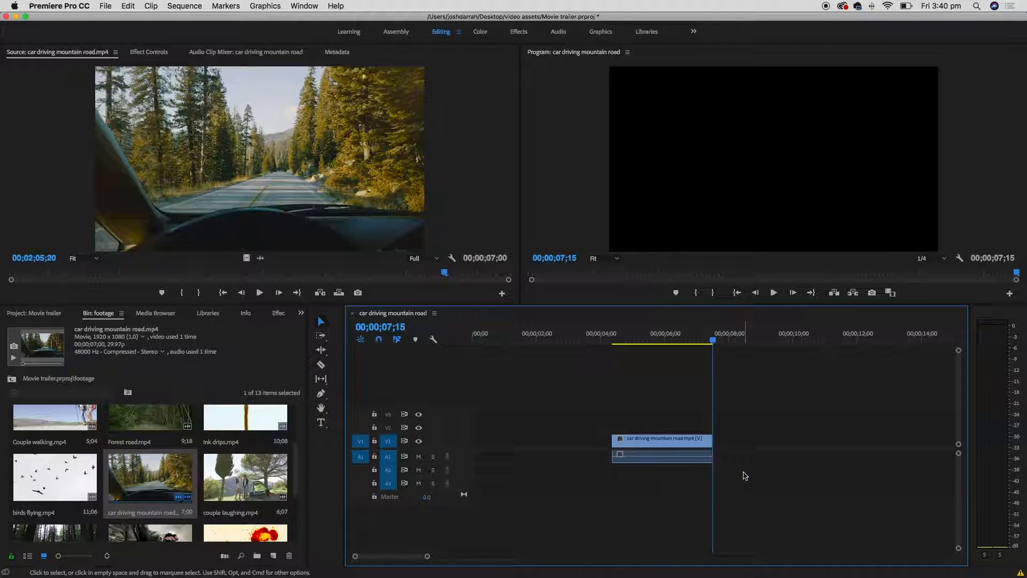
# - Play the trimmed clip from 00;00;04;06 to its end, and step back one frame to its last frame
pyautogui.moveTo(636, 326); pyautogui.dragTo(607, 337)
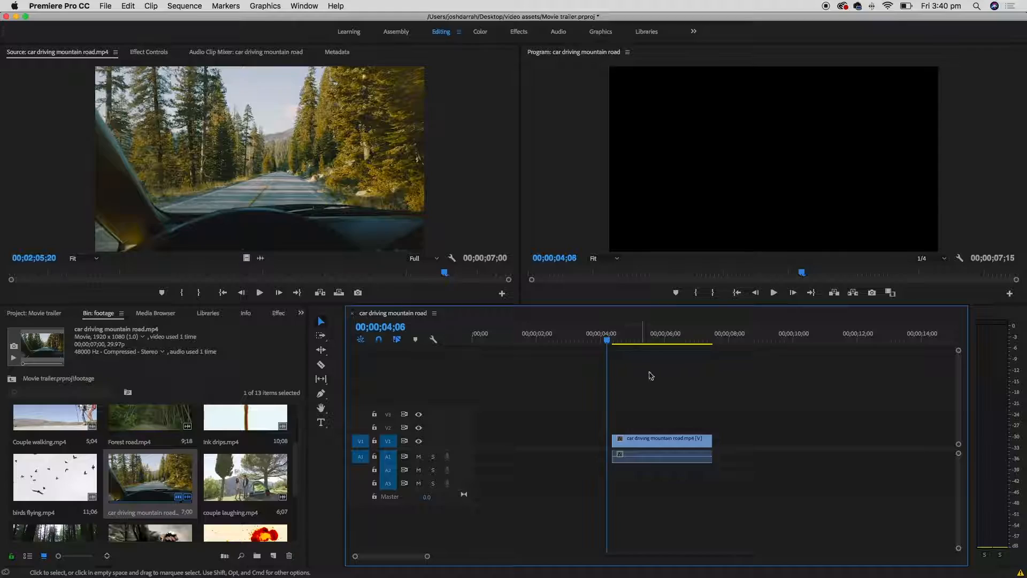
pyautogui.press('space')
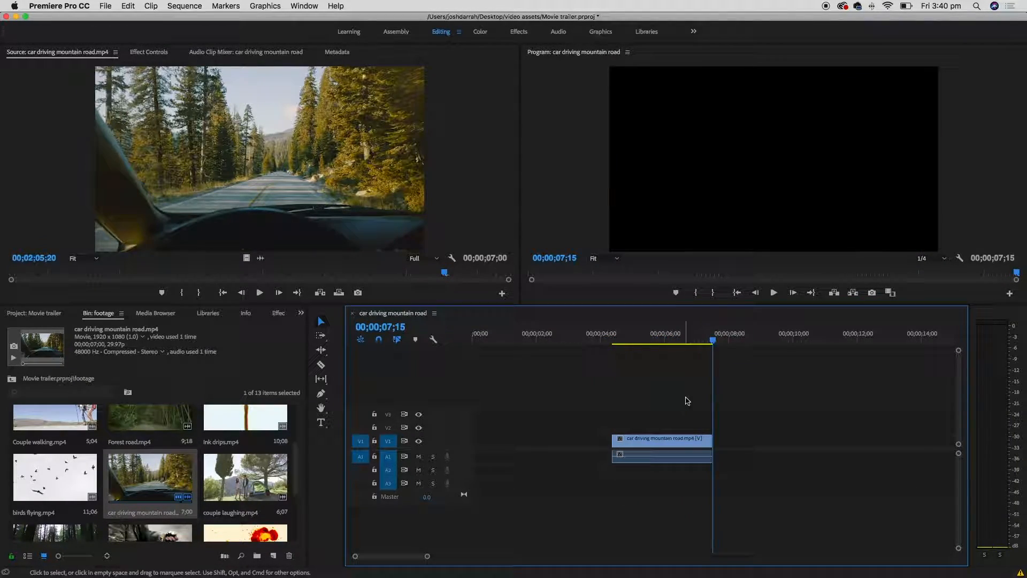
pyautogui.press('Left')
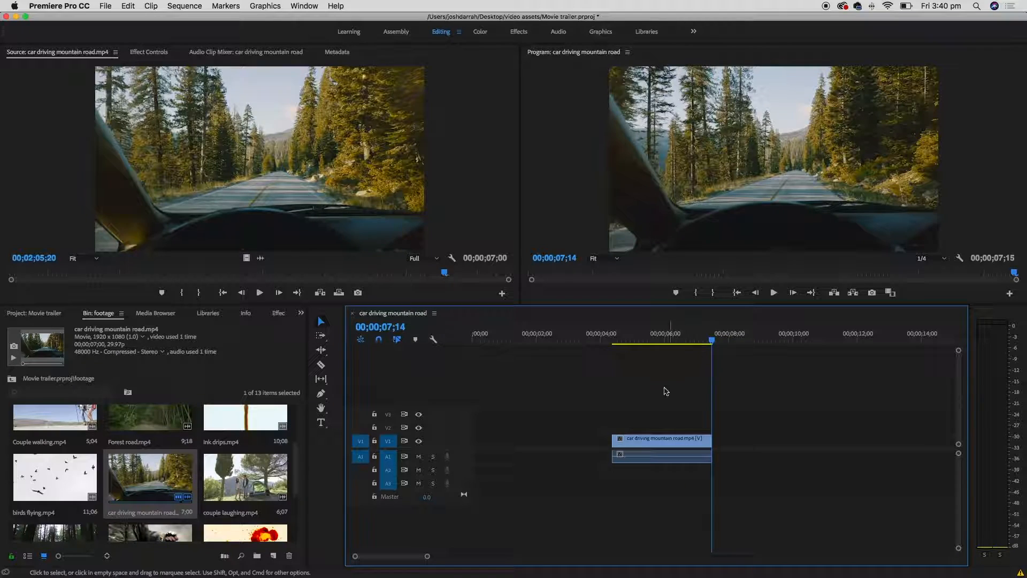
# - Undo the recent edits back to the point before the second piece of the first split was shifted
pyautogui.click(137, 6)
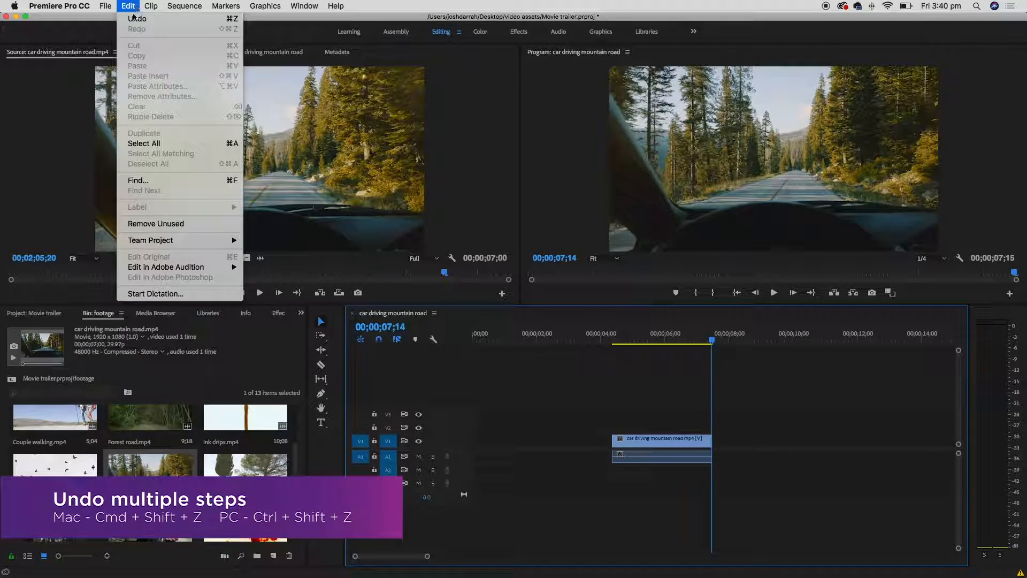
pyautogui.click(138, 20)
pyautogui.click(184, 5)
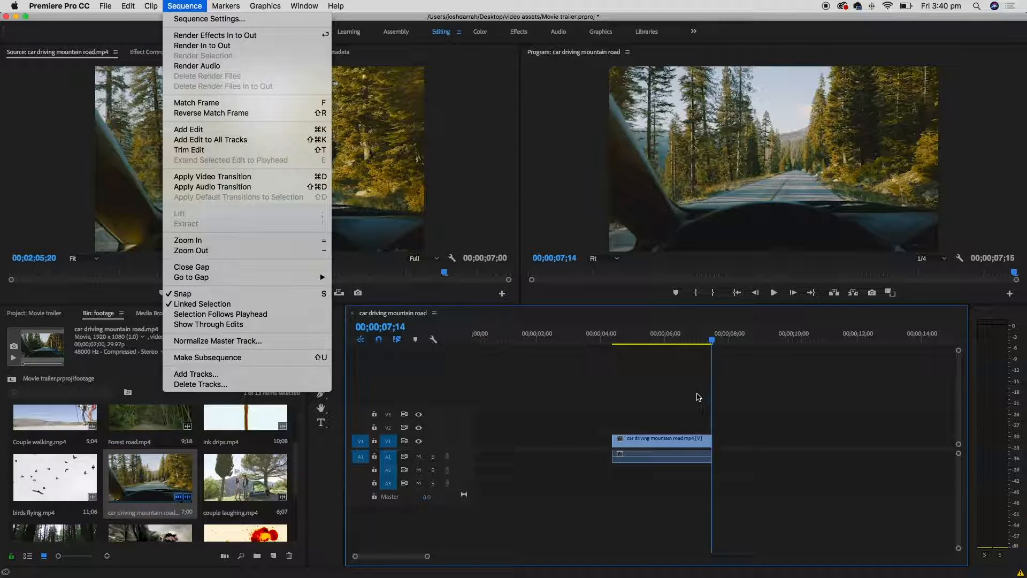
pyautogui.click(701, 394)
pyautogui.press('super+z')
pyautogui.press('super+z')
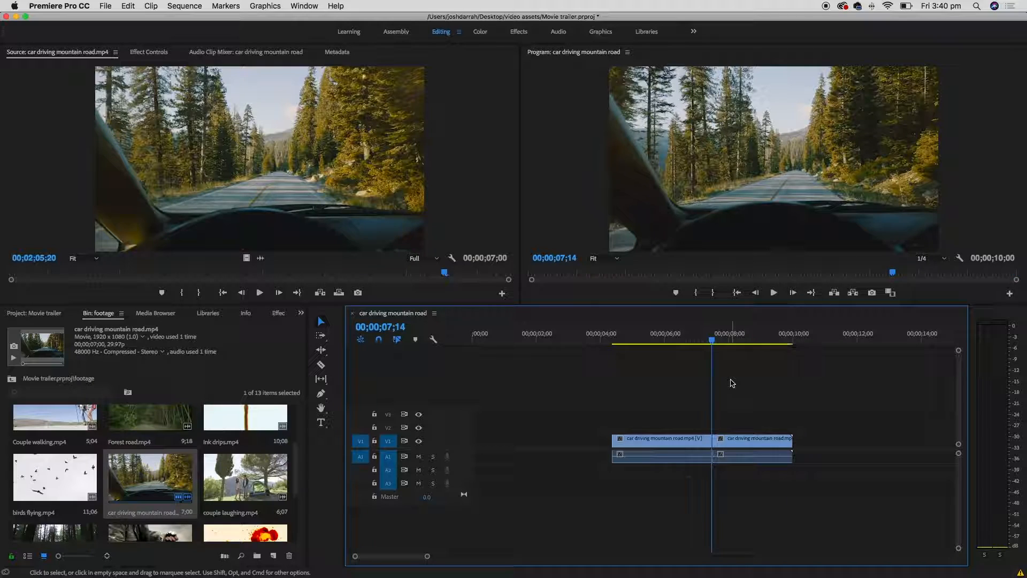
pyautogui.press('super+z')
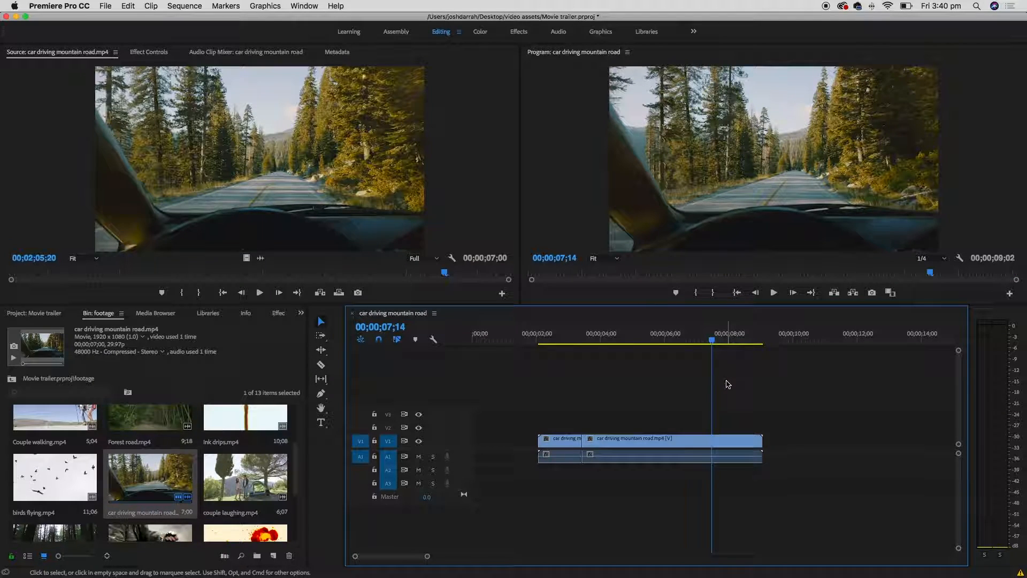
# - Redo the shift of the longer second piece and the deletion of the short first piece
pyautogui.press('super+shift+z')
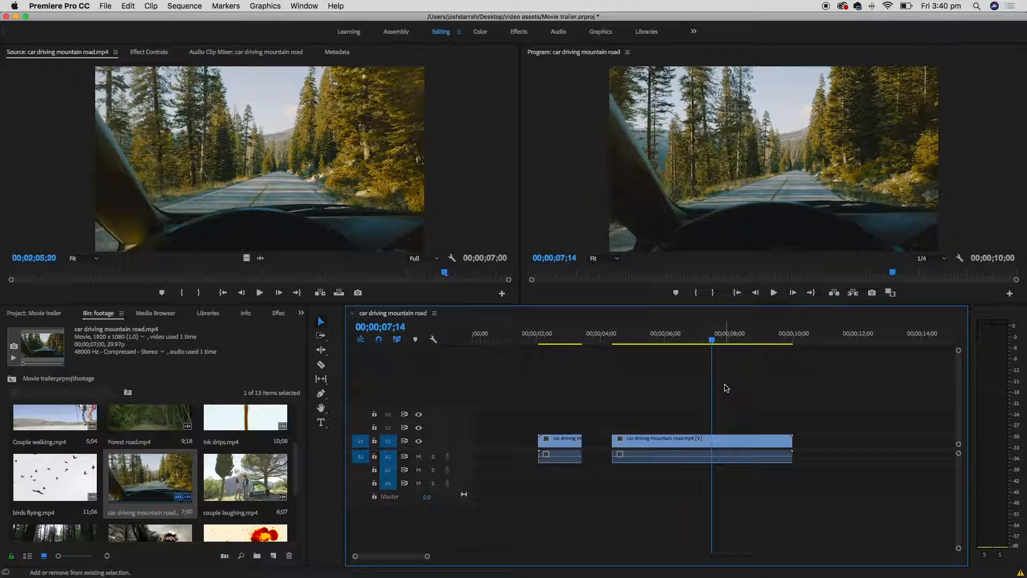
pyautogui.press('super+shift+z')
pyautogui.press('super+shift+z')
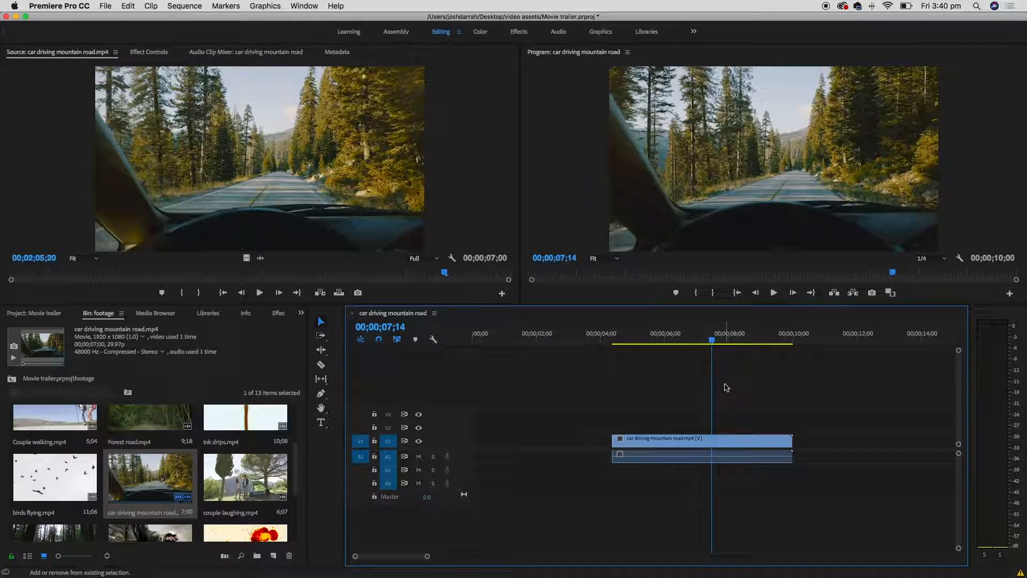
pyautogui.press('super+z')
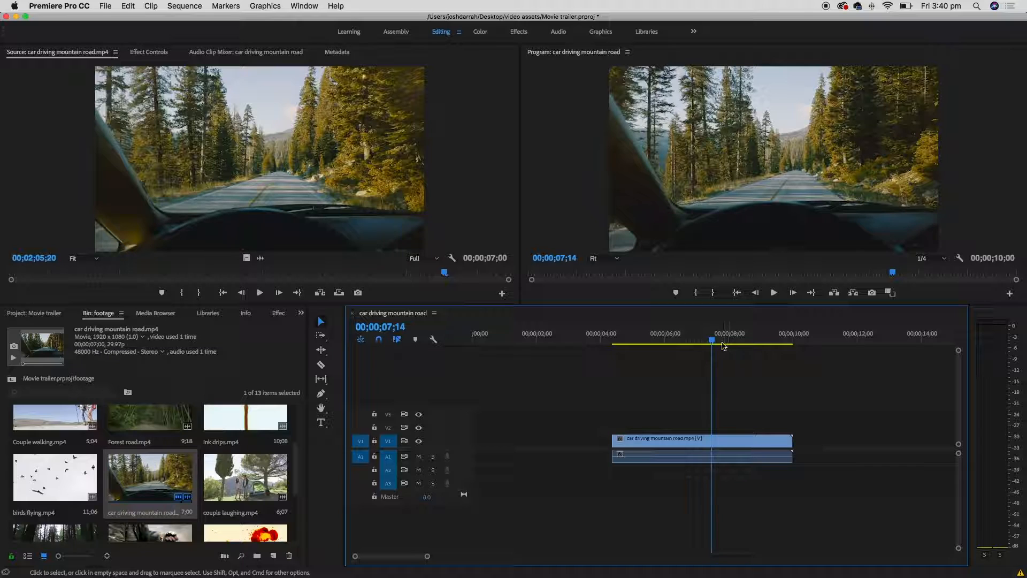
# - Cut the clip at the playhead at 00;00;07;18, delete the piece after the cut, and move the playhead back to 00;00;07;08
pyautogui.click(716, 340)
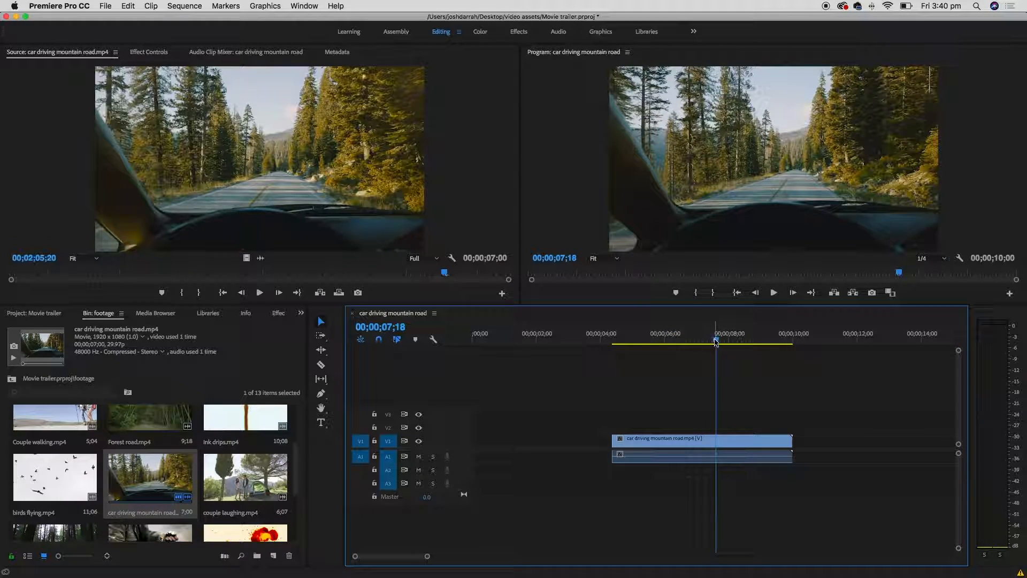
pyautogui.click(736, 443)
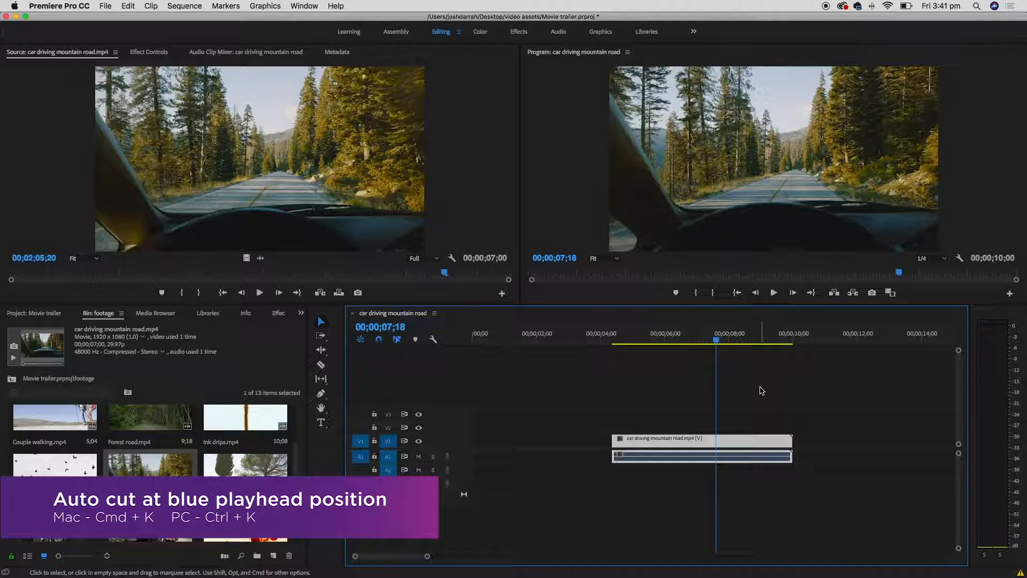
pyautogui.press('super+k')
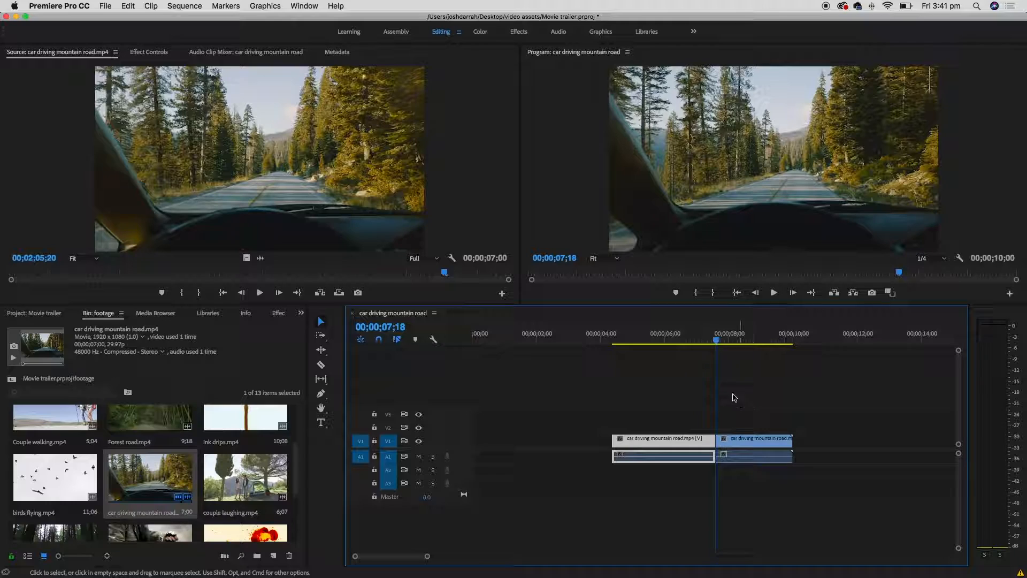
pyautogui.press('Delete')
pyautogui.moveTo(717, 338)
pyautogui.mouseDown()
pyautogui.moveTo(612, 338)
pyautogui.moveTo(706, 337)
pyautogui.mouseUp()
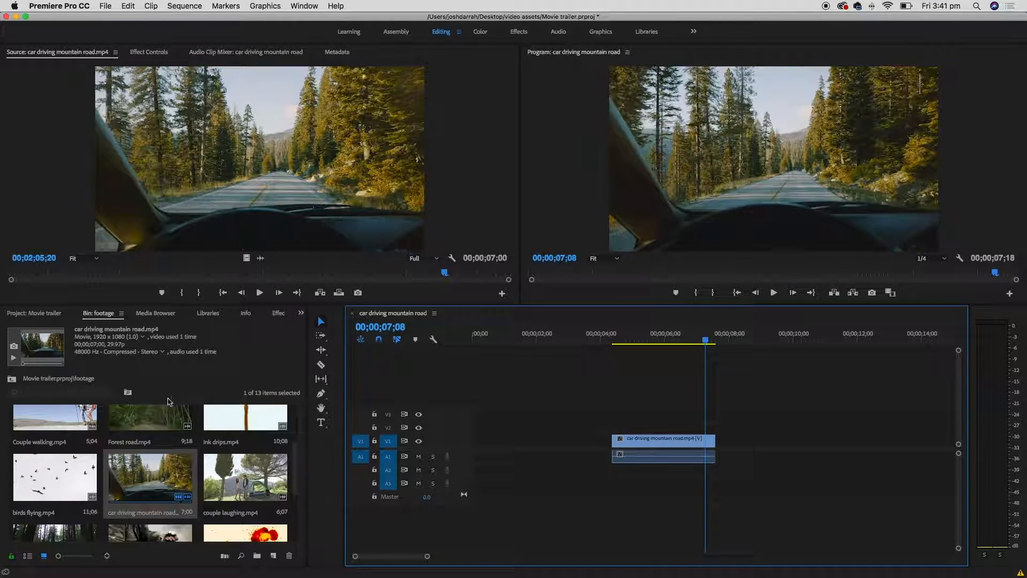
# - Open Forest road.mp4 from the footage bin in the Source monitor, and scrub to 00;01;05;05 near its start
pyautogui.scroll(2, 299, 466)
pyautogui.scroll(-3, 294, 460)
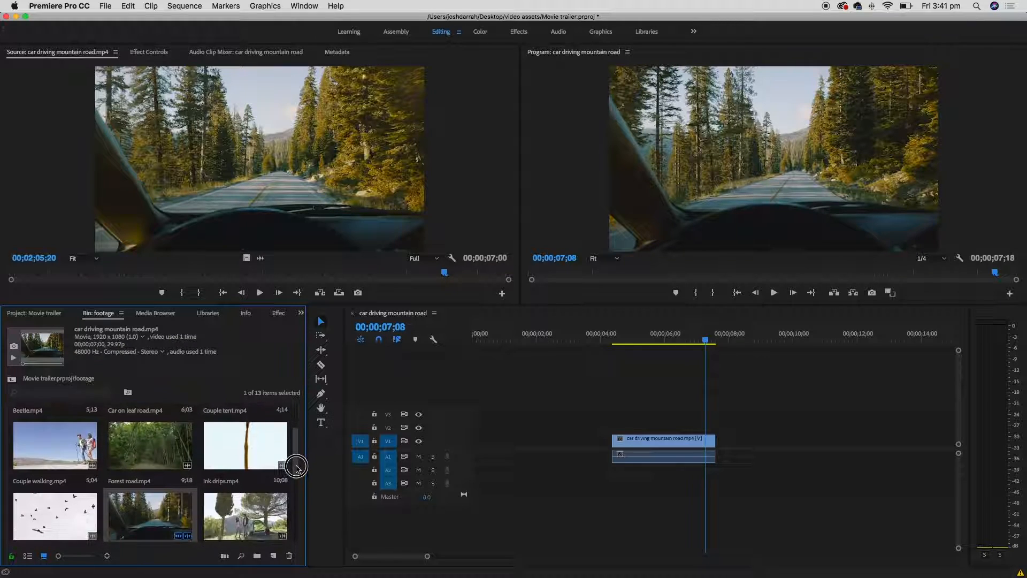
pyautogui.doubleClick(169, 451)
pyautogui.click(84, 273)
pyautogui.moveTo(84, 273); pyautogui.dragTo(40, 274)
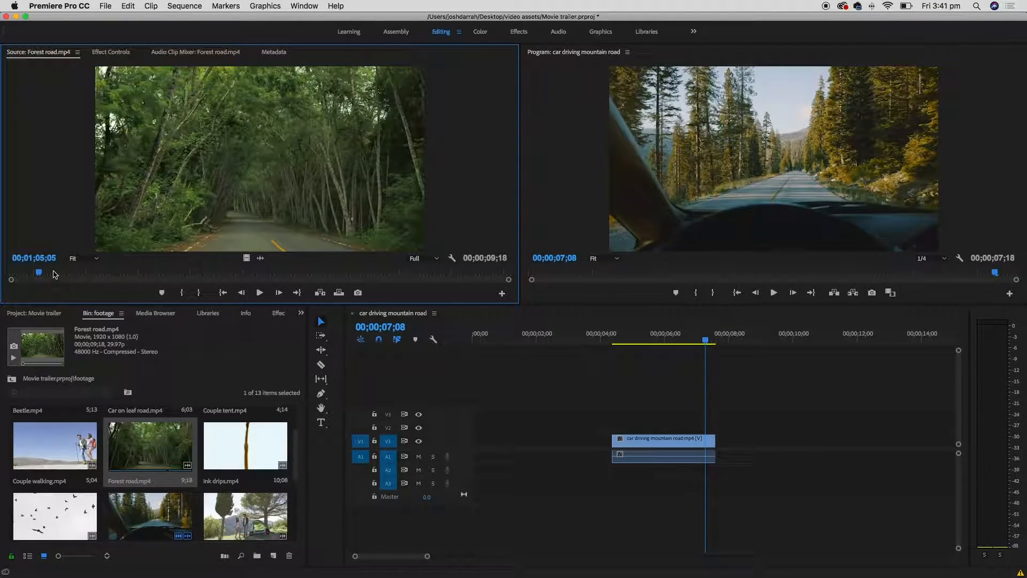
# - Mark an In point at 00;01;07;29 and an Out point at 00;01;10;22 on Forest road.mp4 in the Source monitor
pyautogui.moveTo(54, 274); pyautogui.dragTo(74, 272)
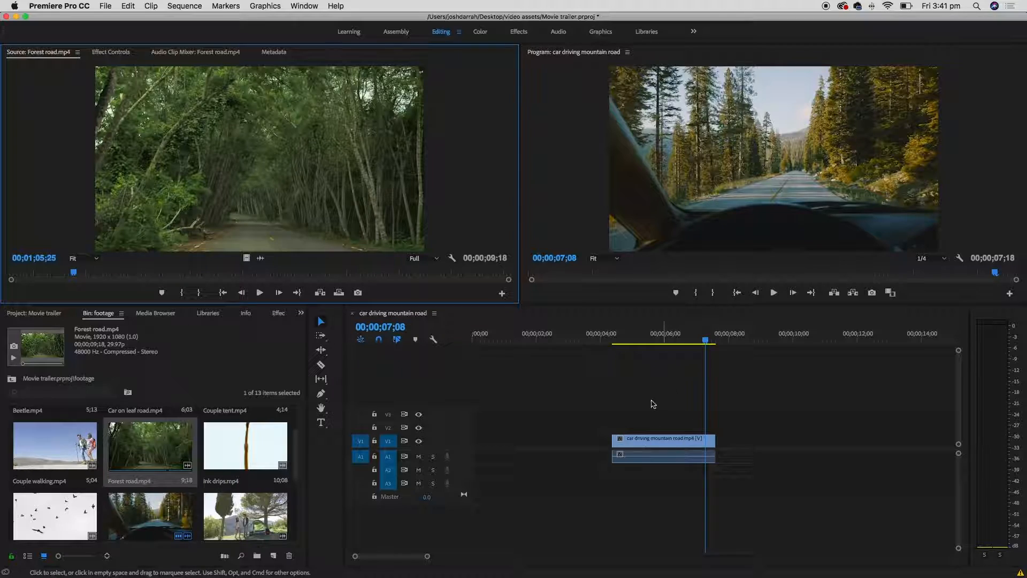
pyautogui.moveTo(111, 279); pyautogui.dragTo(184, 268)
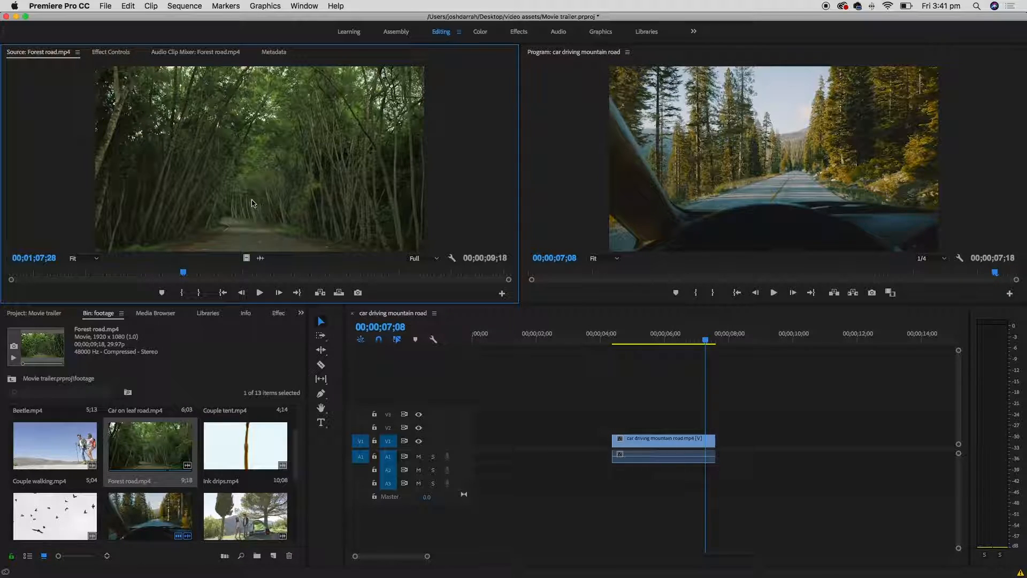
pyautogui.moveTo(186, 275); pyautogui.dragTo(184, 273)
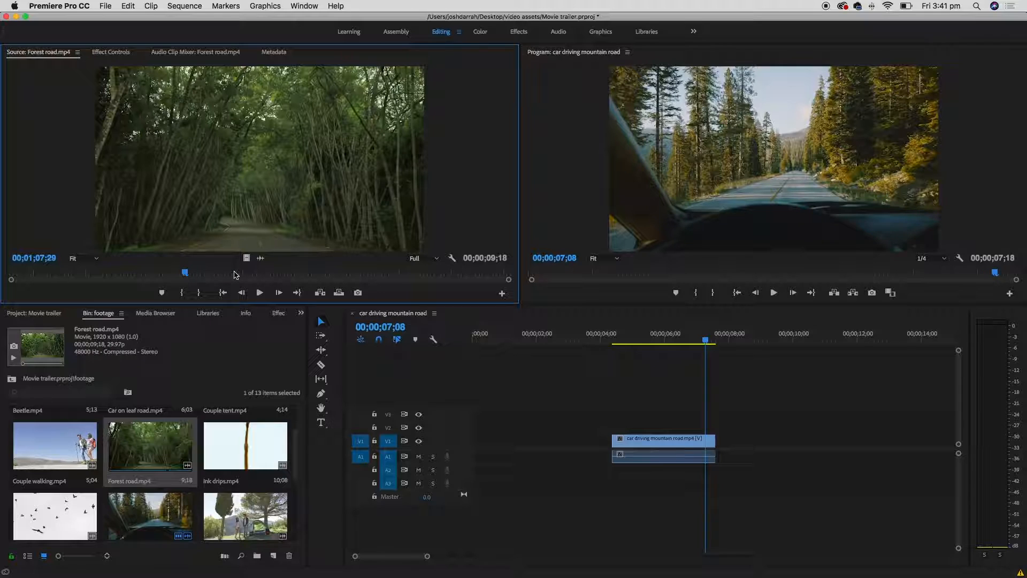
pyautogui.press('i')
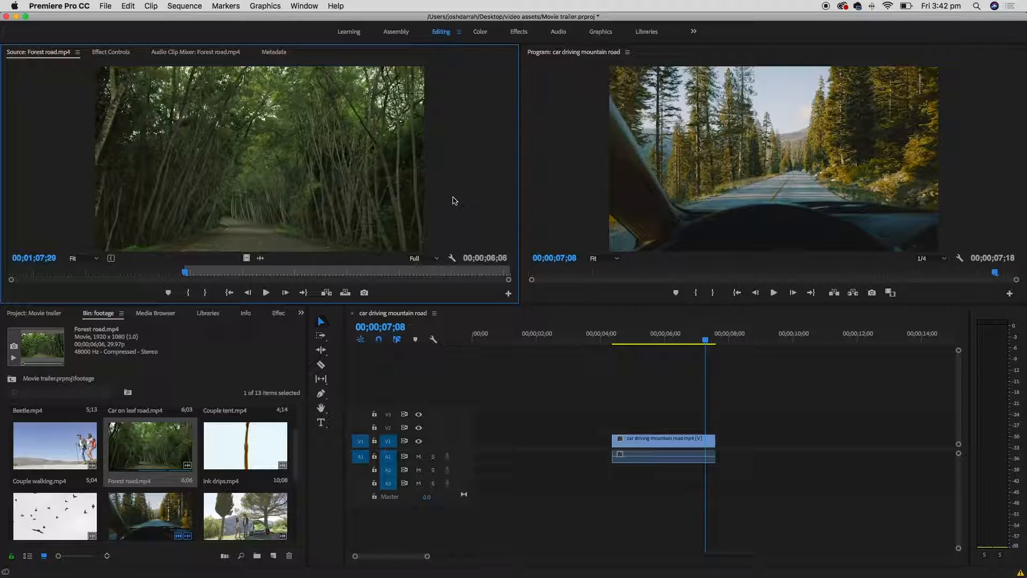
pyautogui.press('space')
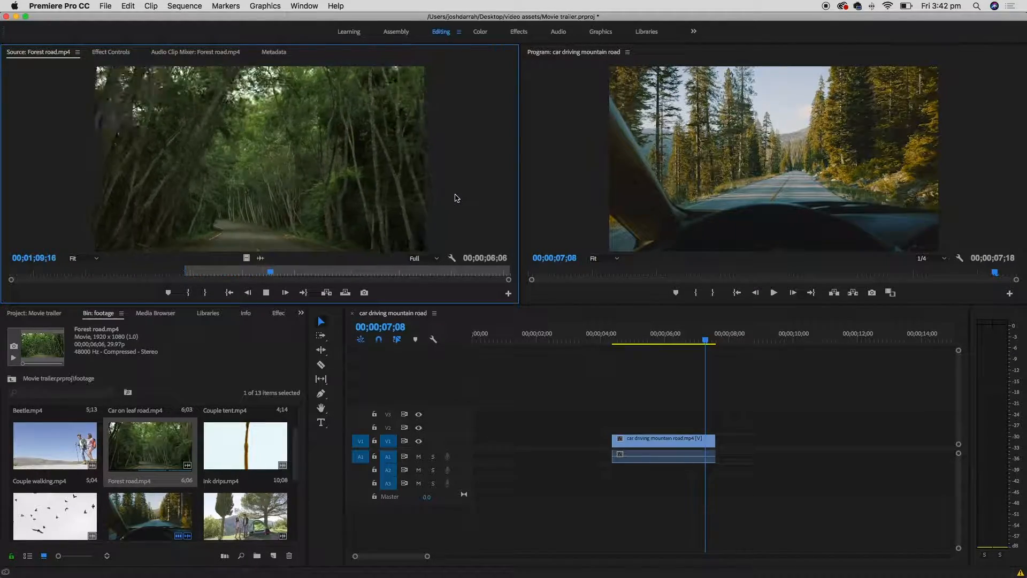
pyautogui.press('space')
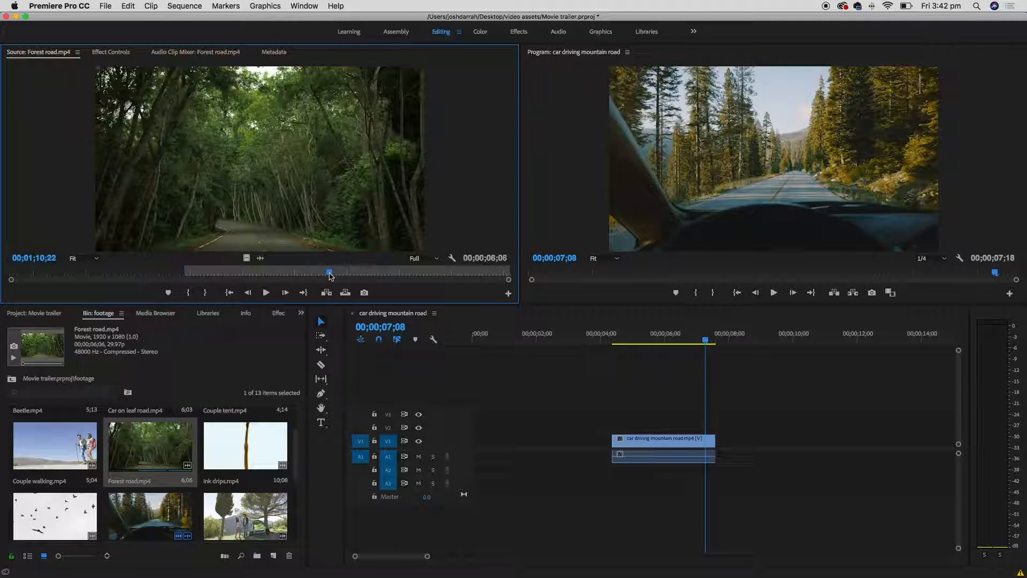
pyautogui.press('o')
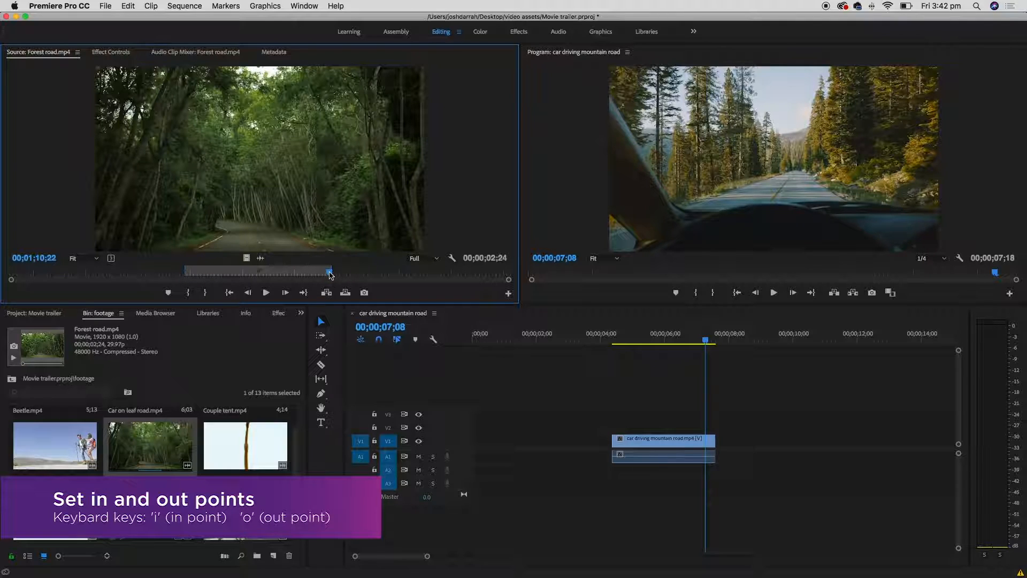
# - Place the marked Forest road section on V1 at 00;00;08;03, leaving a gap after the car driving clip, and play it back
pyautogui.click(259, 170)
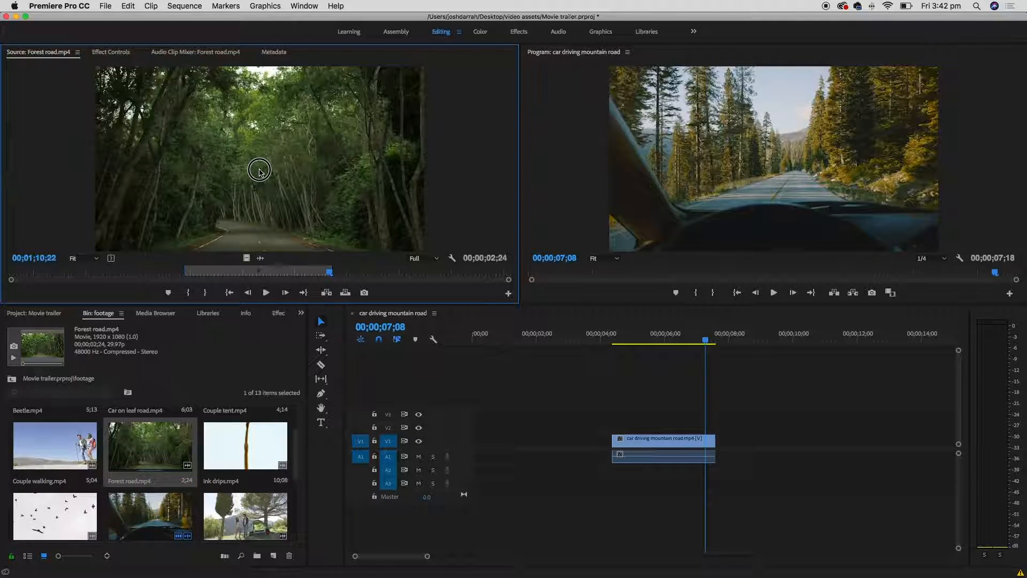
pyautogui.moveTo(259, 170); pyautogui.dragTo(731, 441)
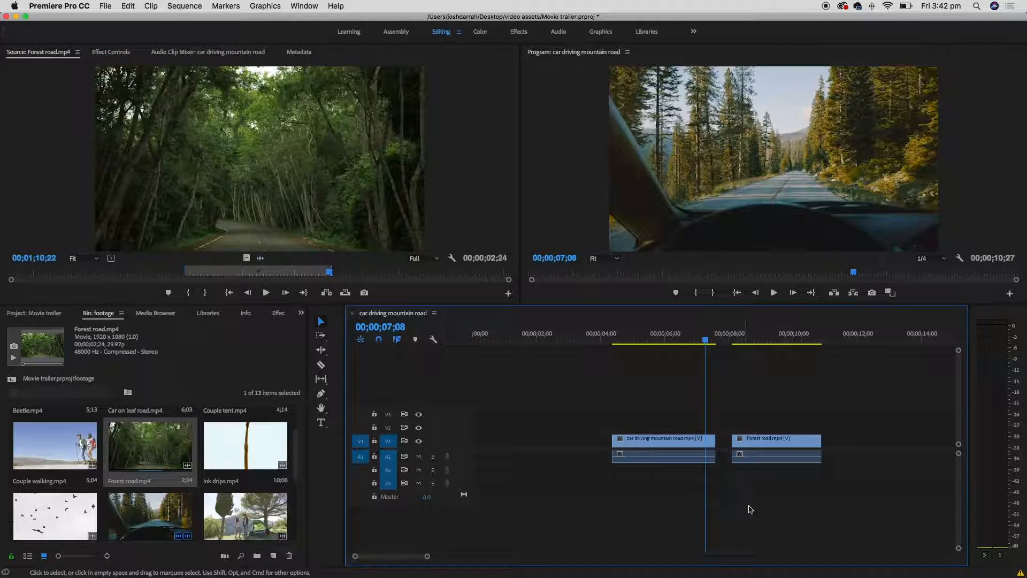
pyautogui.click(732, 335)
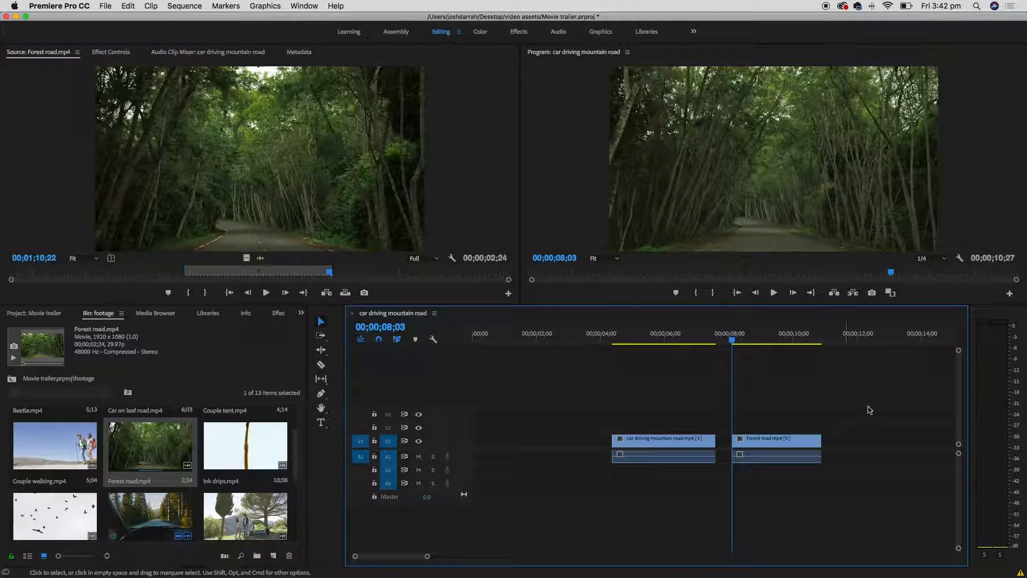
pyautogui.press('space')
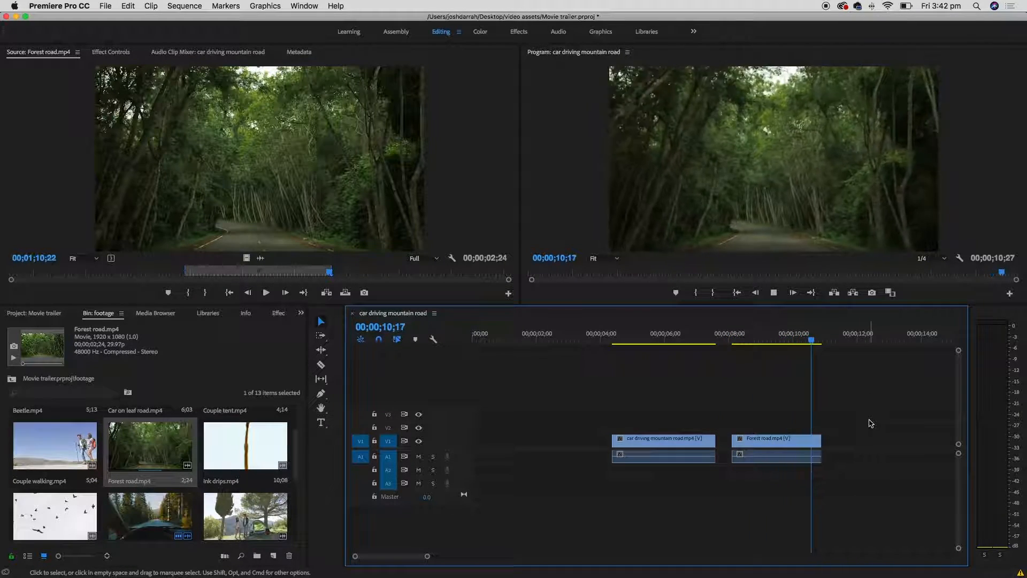
pyautogui.click(297, 213)
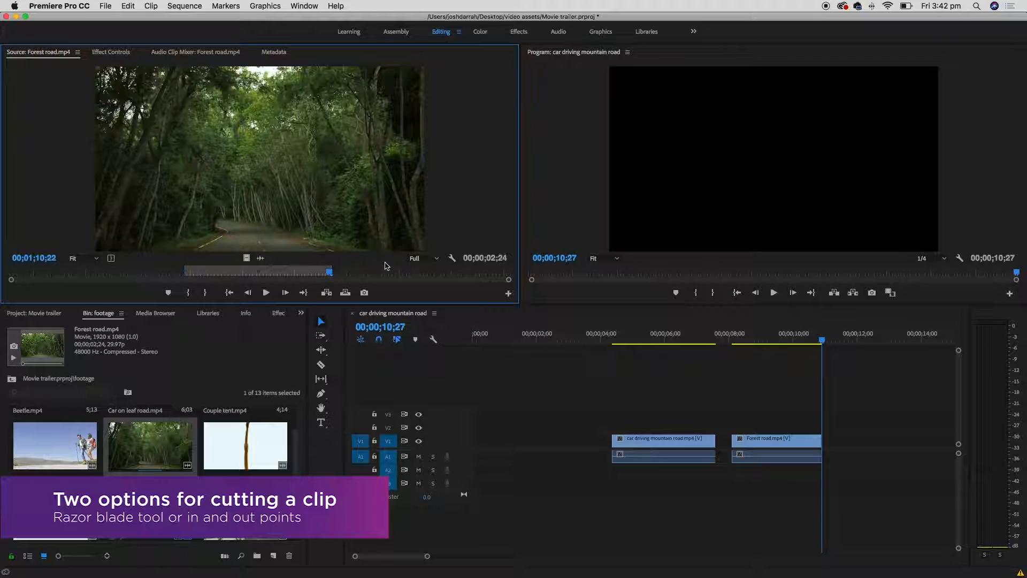
# - Try Forest road.mp4 at different timeline positions and leave it flush against the end of the car driving mountain road clip
pyautogui.click(771, 443)
pyautogui.moveTo(771, 443); pyautogui.dragTo(567, 440)
pyautogui.moveTo(656, 444); pyautogui.dragTo(679, 449)
pyautogui.moveTo(691, 445); pyautogui.dragTo(669, 441)
pyautogui.moveTo(562, 442); pyautogui.dragTo(755, 442)
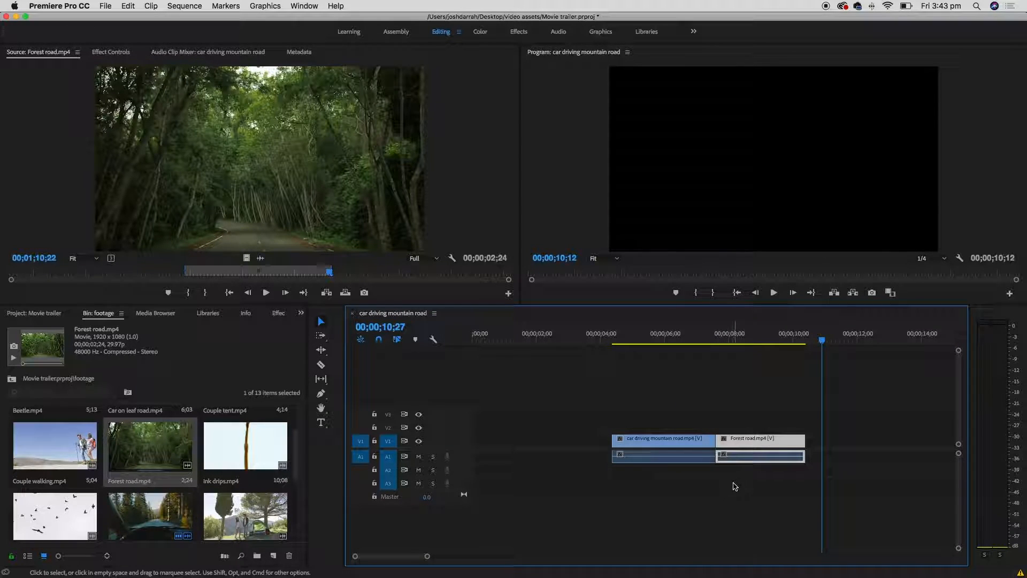
# - Select both clips and shift them together earlier in the timeline so the pair ends at 00;00;09;14, leaving neither selected
pyautogui.keyDown('shift'); pyautogui.click(683, 447); pyautogui.keyUp('shift')
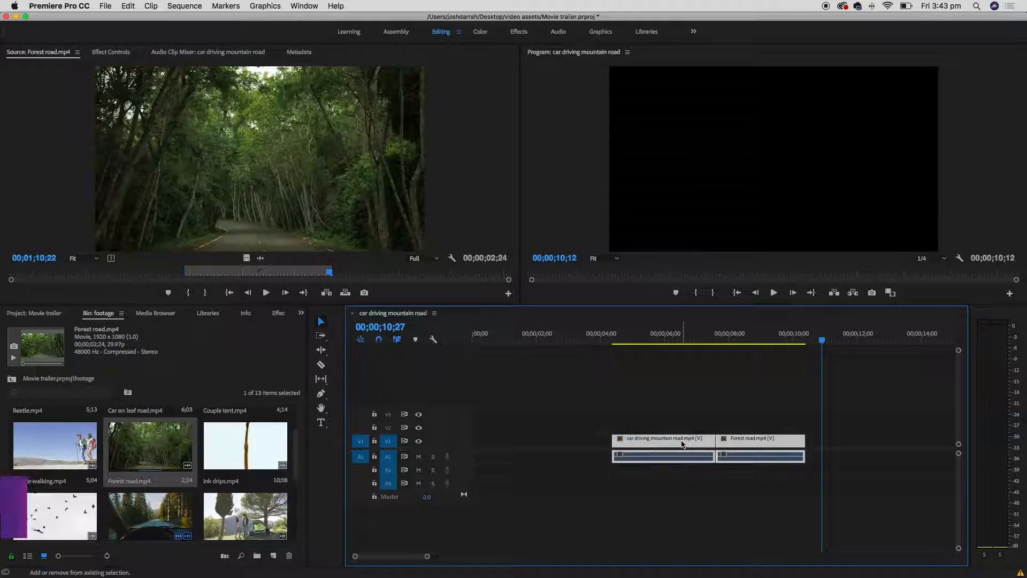
pyautogui.click(718, 488)
pyautogui.moveTo(851, 383); pyautogui.dragTo(567, 486)
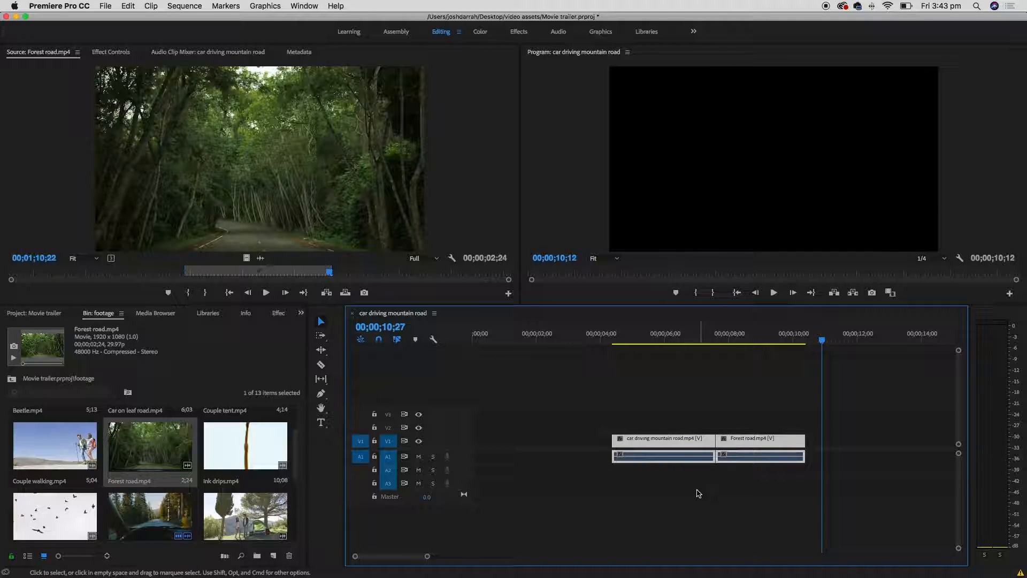
pyautogui.moveTo(632, 441); pyautogui.dragTo(602, 440)
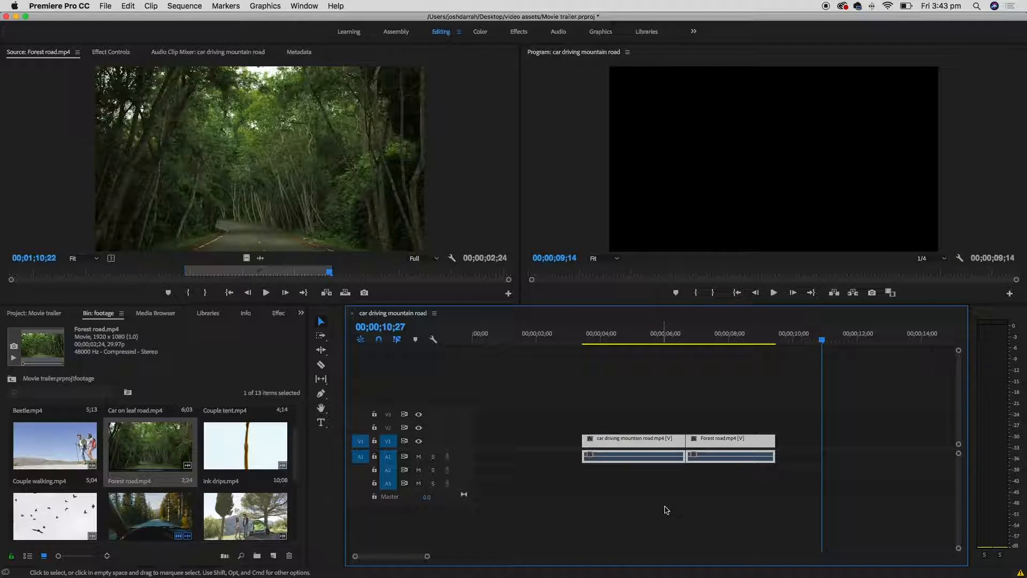
pyautogui.click(697, 517)
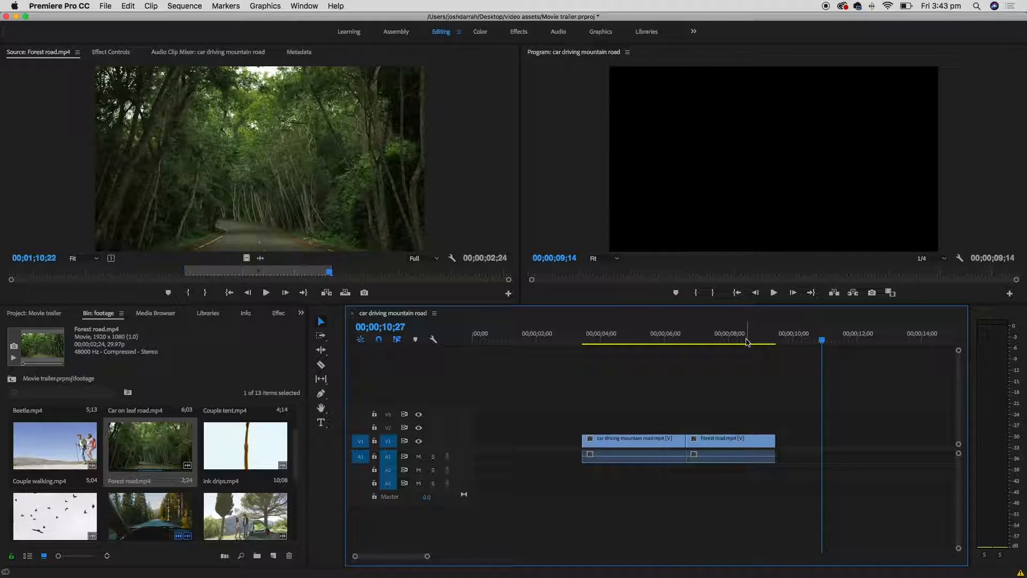
# - Examine the two-clip sequence at wide and close timeline scales, including the empty stretch at its start
pyautogui.press('-')
pyautogui.press('-')
pyautogui.press('-')
pyautogui.press('-')
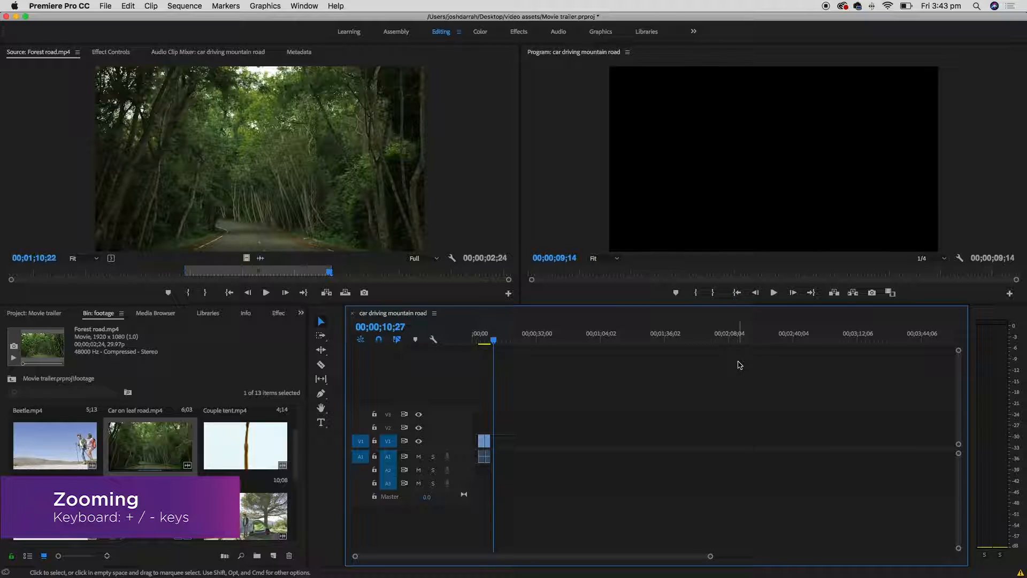
pyautogui.press('=')
pyautogui.press('=')
pyautogui.press('=')
pyautogui.press('=')
pyautogui.press('=')
pyautogui.press('=')
pyautogui.press('-')
pyautogui.press('-')
pyautogui.press('-')
pyautogui.press('-')
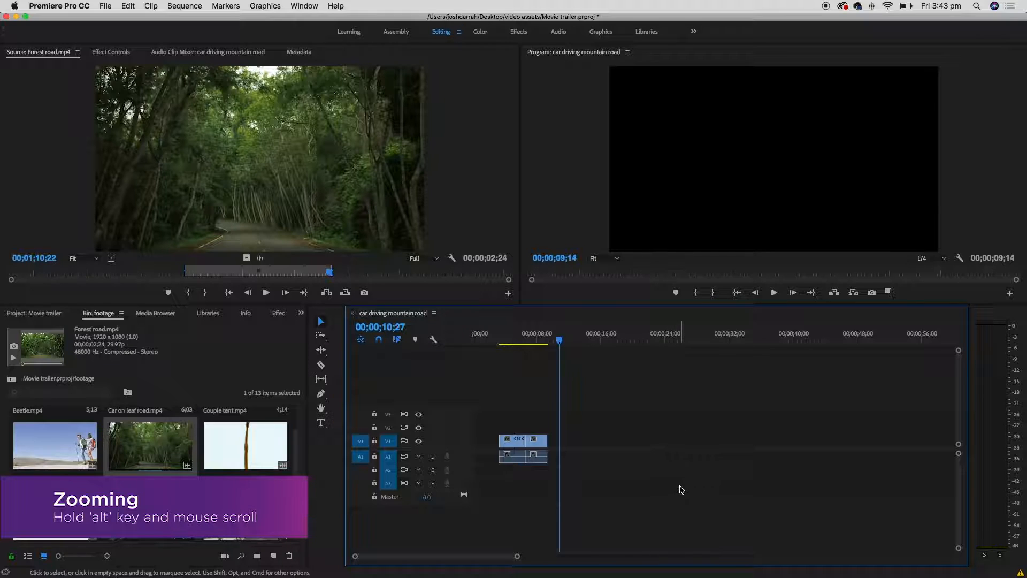
pyautogui.scroll(8, 605, 448)
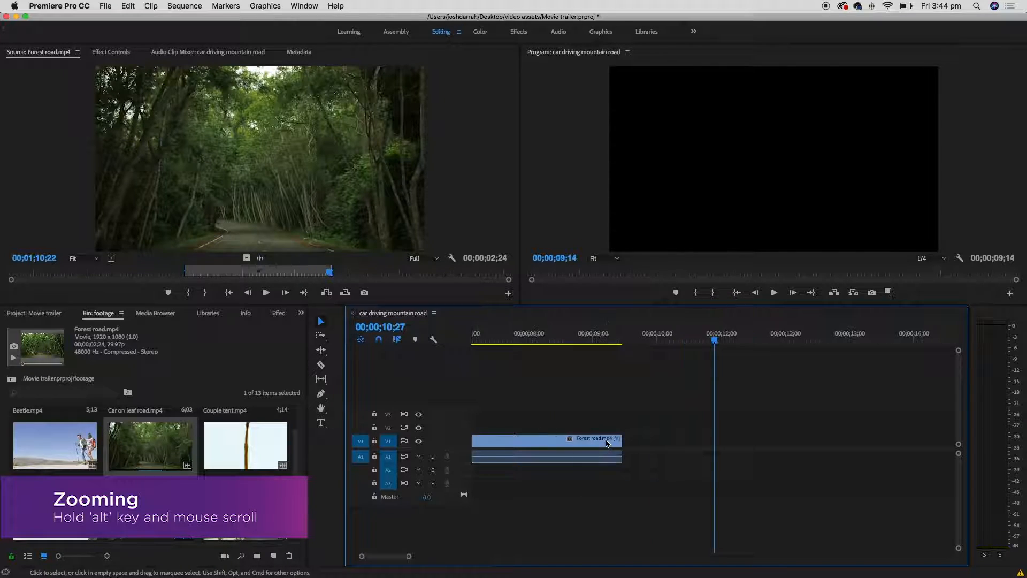
pyautogui.moveTo(378, 557); pyautogui.dragTo(355, 557)
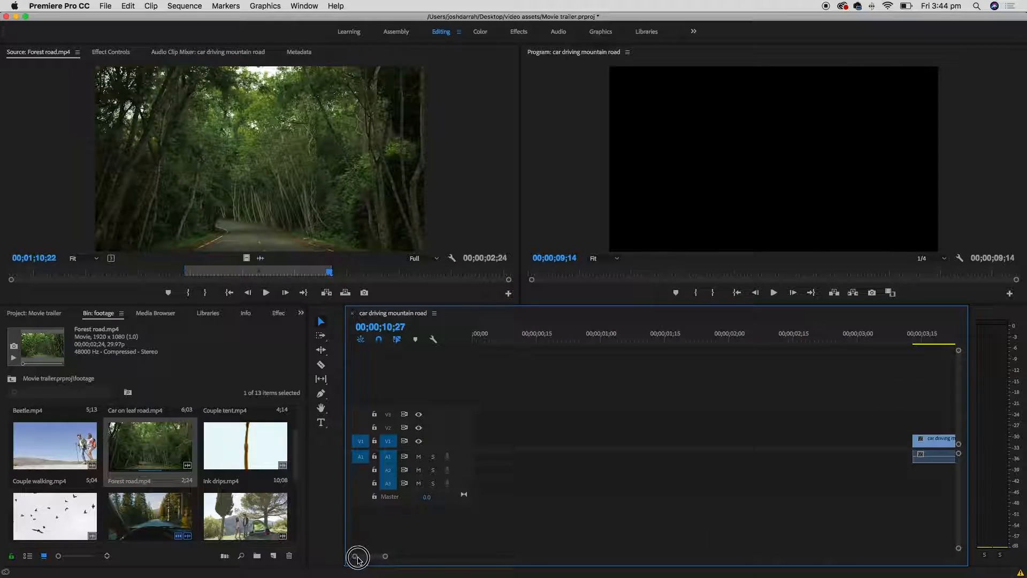
pyautogui.moveTo(959, 382); pyautogui.dragTo(962, 479)
pyautogui.press('-')
pyautogui.press('-')
pyautogui.press('-')
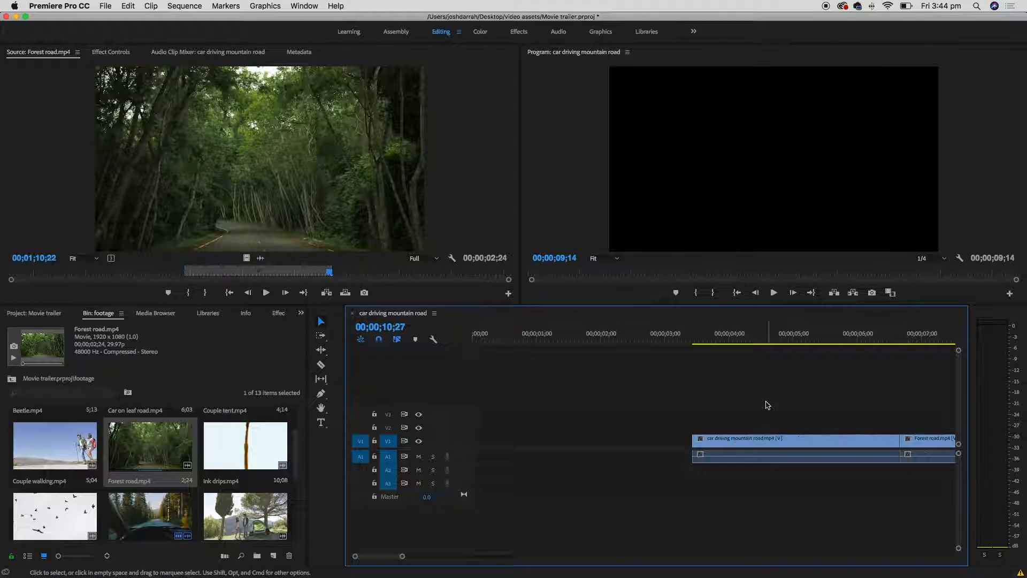
# - Place the playhead at 00;00;05;11 and examine the car driving clip around it at close and wide timeline scales
pyautogui.click(558, 336)
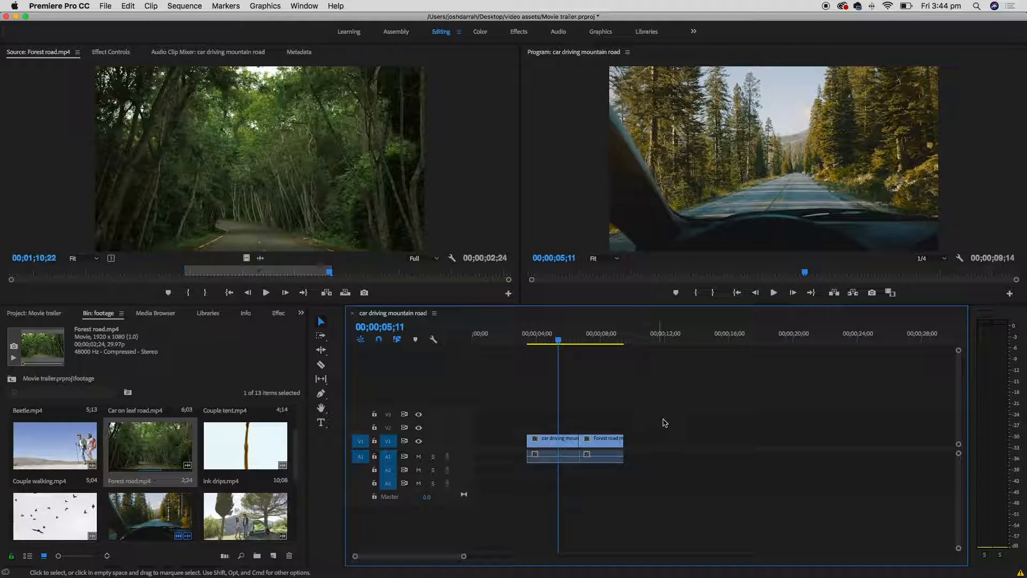
pyautogui.press('=')
pyautogui.press('=')
pyautogui.press('=')
pyautogui.press('=')
pyautogui.press('=')
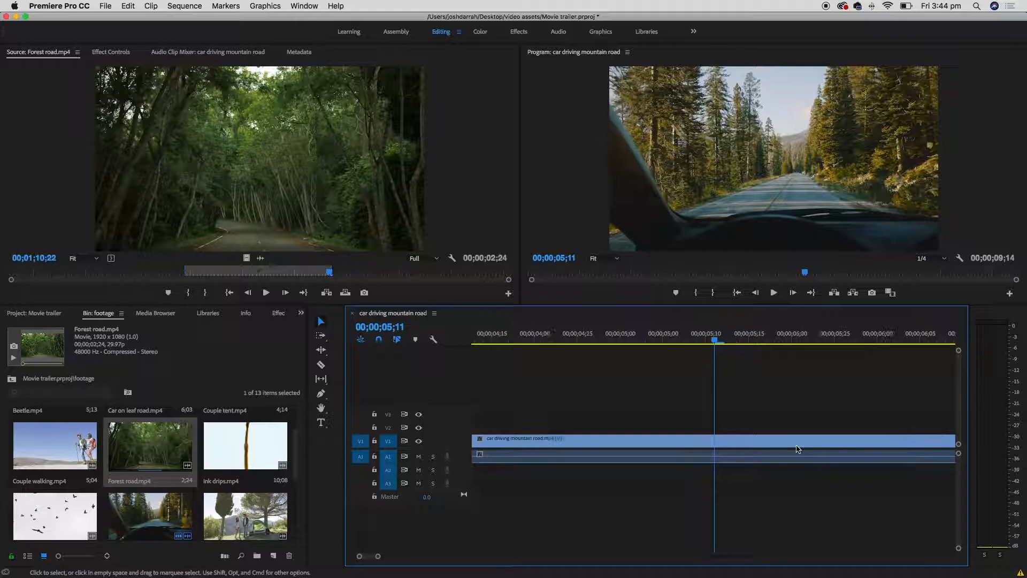
pyautogui.press('-')
pyautogui.press('-')
pyautogui.press('-')
pyautogui.press('-')
pyautogui.press('-')
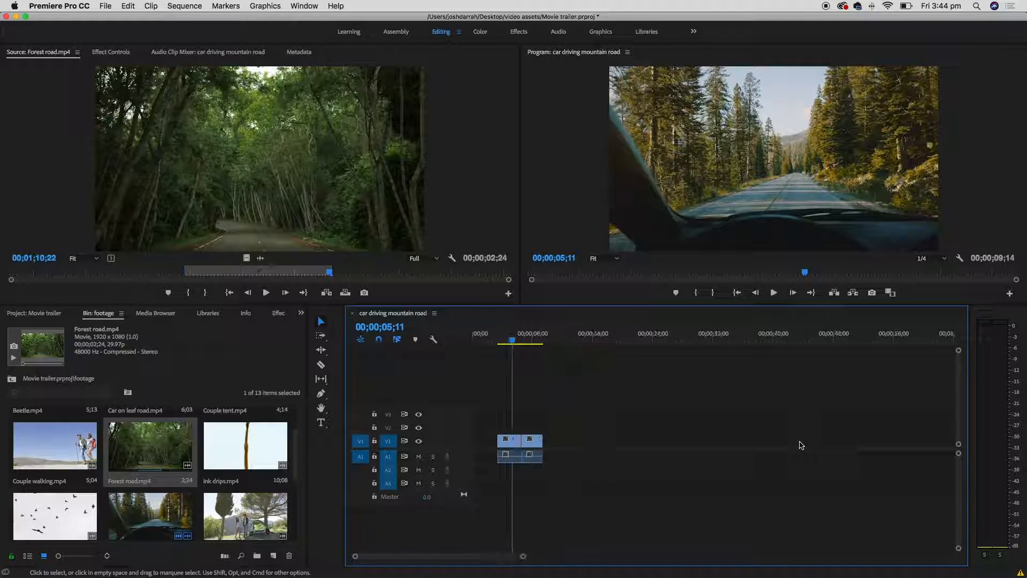
pyautogui.press('=')
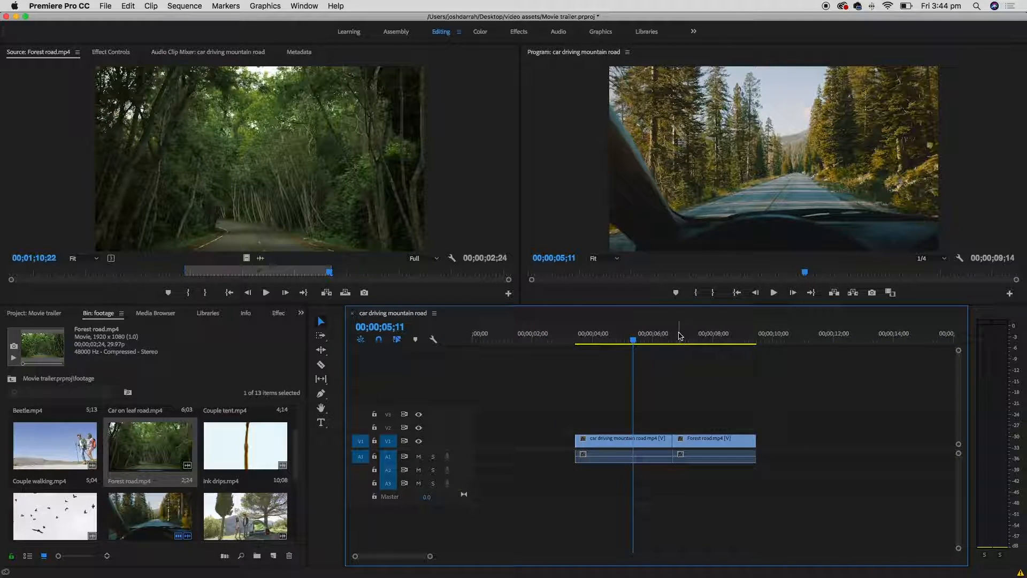
# - Position the playhead at 00;00;06;24 and examine the cut between the two clips up close and in overview
pyautogui.press('Down')
pyautogui.press('=')
pyautogui.press('=')
pyautogui.press('=')
pyautogui.press('=')
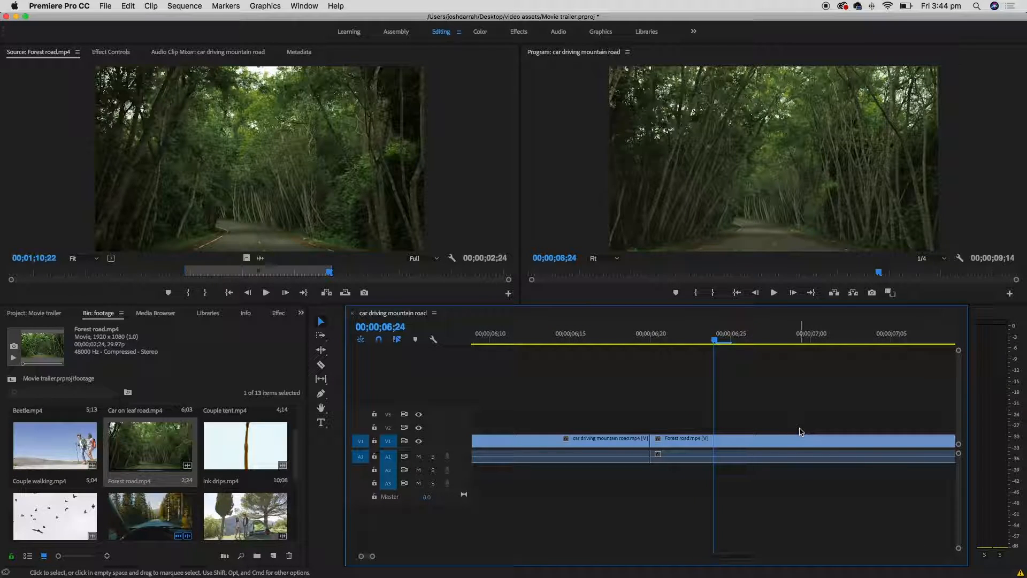
pyautogui.press('-')
pyautogui.press('-')
pyautogui.press('-')
pyautogui.press('-')
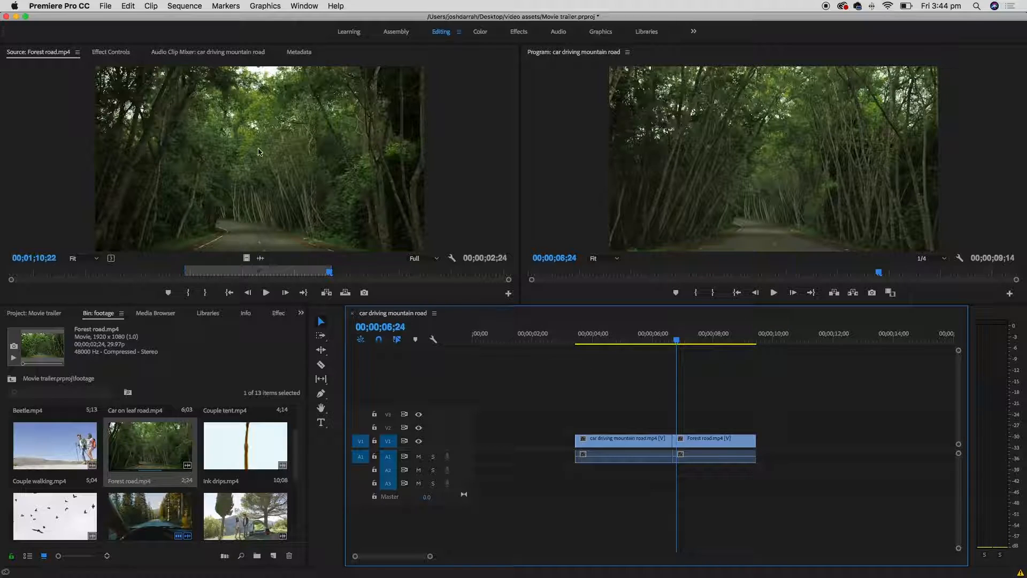
# - Save the Movie trailer project
pyautogui.click(107, 6)
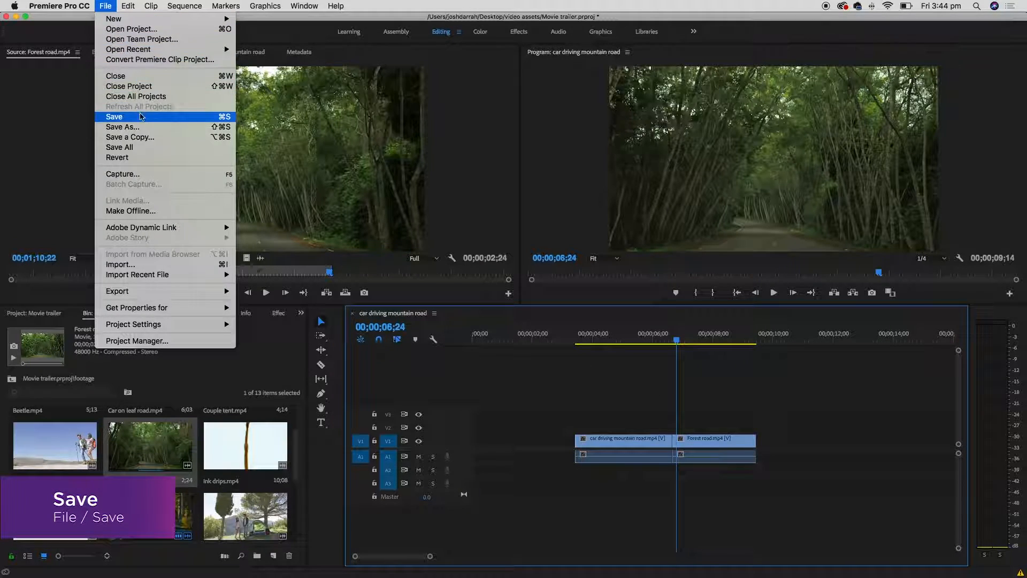
pyautogui.click(143, 119)
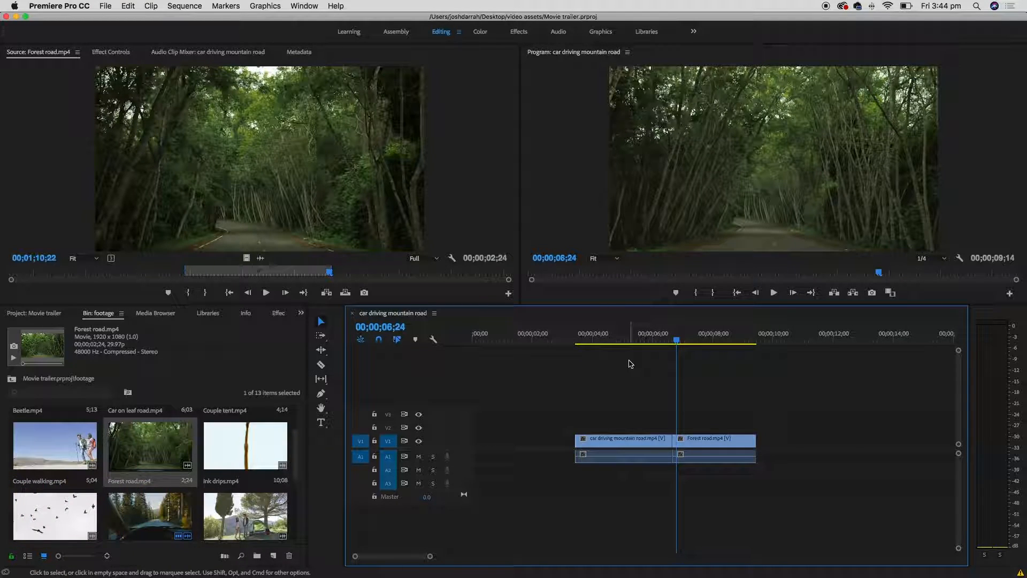
# - Open Car on leaf road.mp4 as source and mark its In point at 00;01;16;01 and Out point at 00;01;18;07
pyautogui.moveTo(298, 451); pyautogui.dragTo(298, 410)
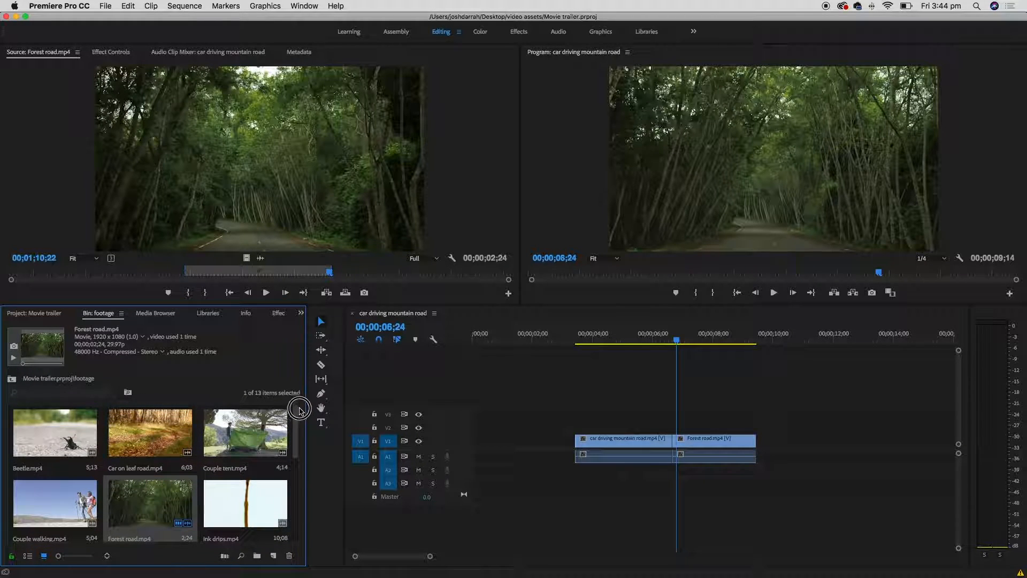
pyautogui.doubleClick(172, 432)
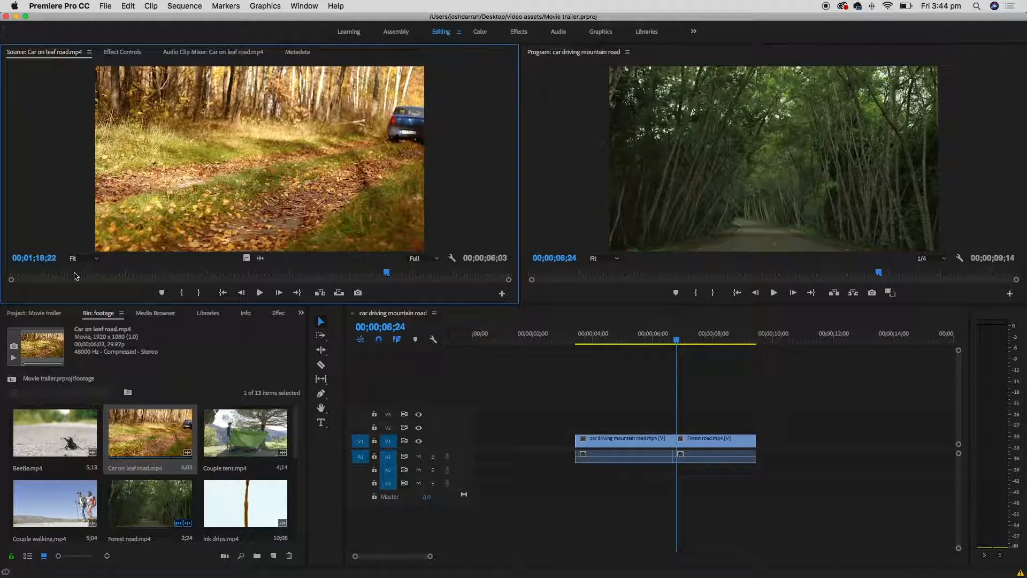
pyautogui.moveTo(80, 273); pyautogui.dragTo(165, 273)
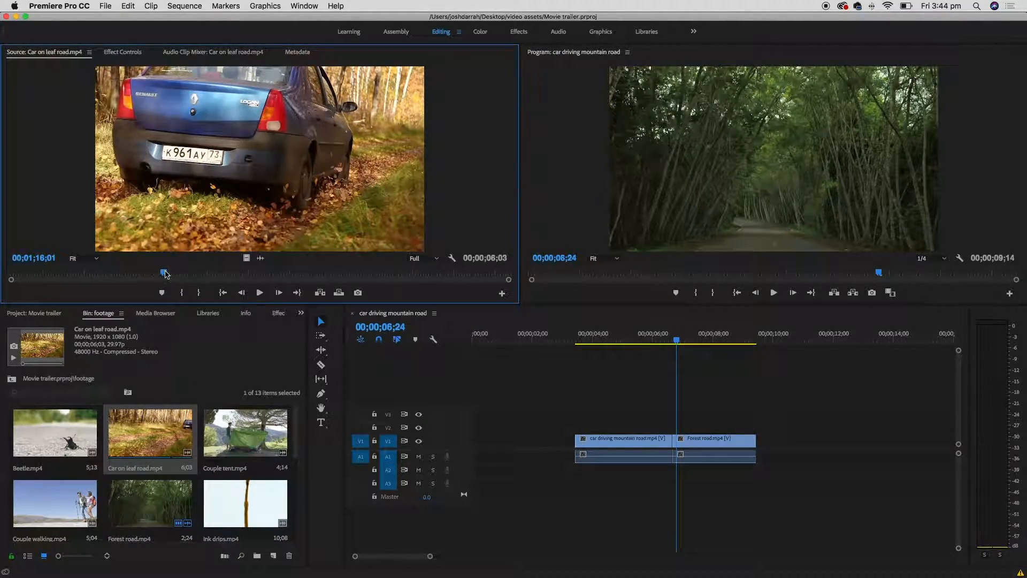
pyautogui.press('i')
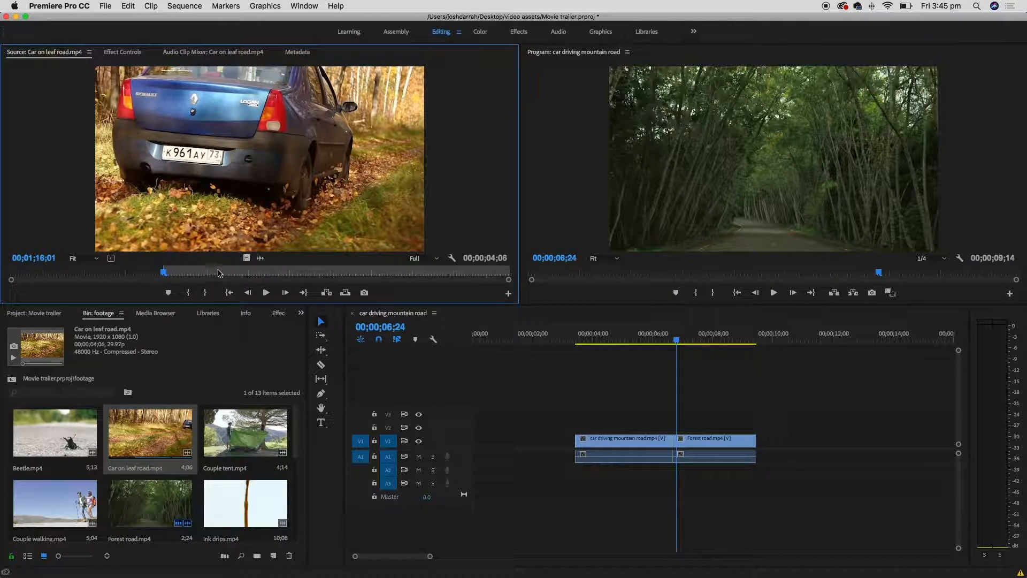
pyautogui.press('space')
pyautogui.press('space')
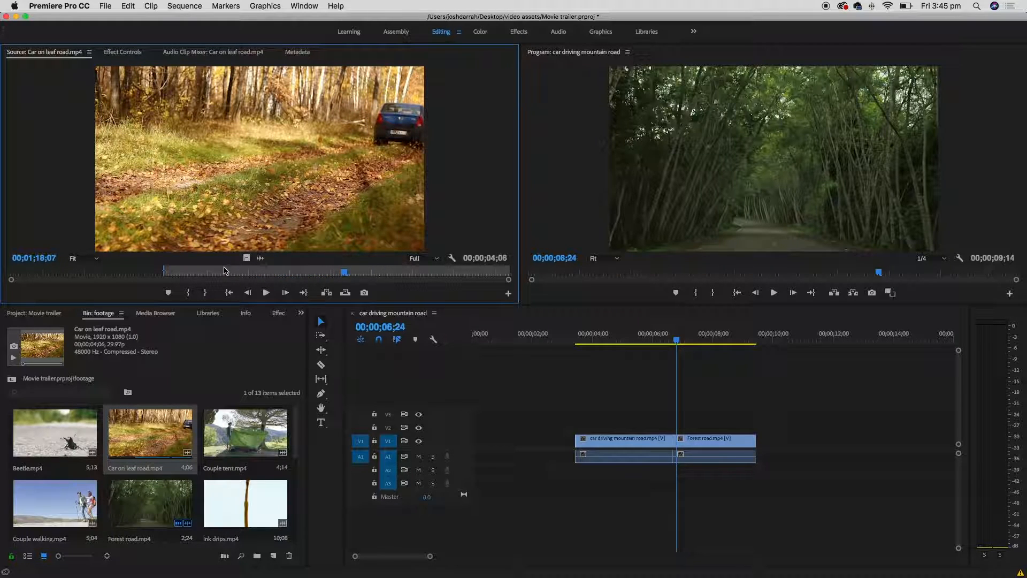
pyautogui.press('o')
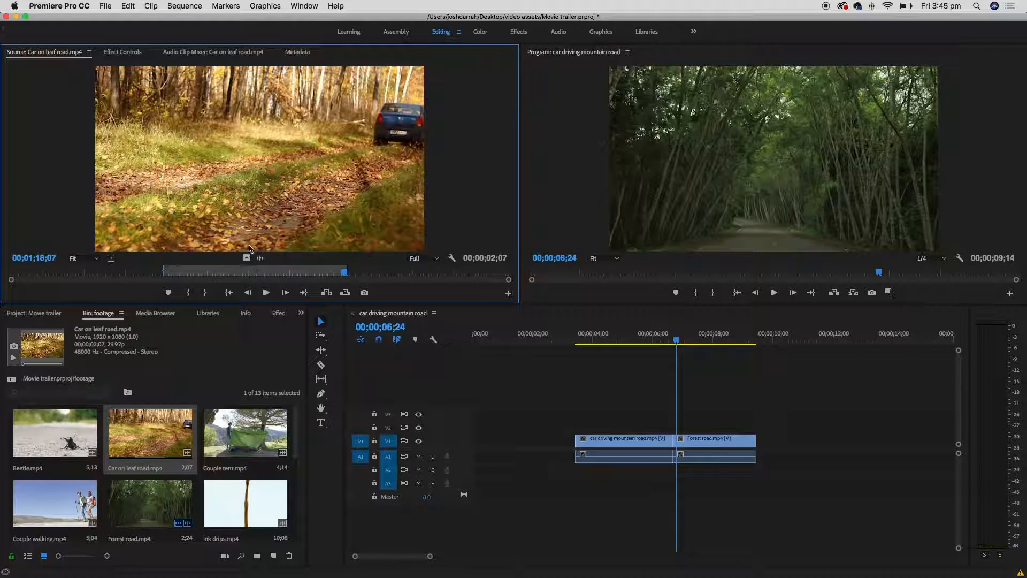
# - Try placing the trimmed Car on leaf road clip with both video and audio after Forest road, and delete it
pyautogui.moveTo(252, 217); pyautogui.dragTo(766, 441)
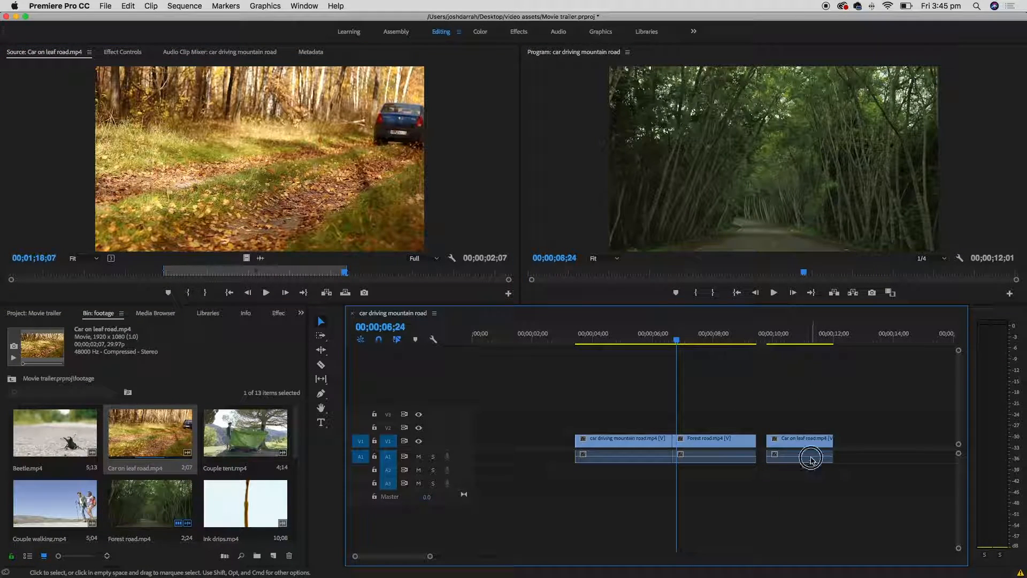
pyautogui.click(811, 460)
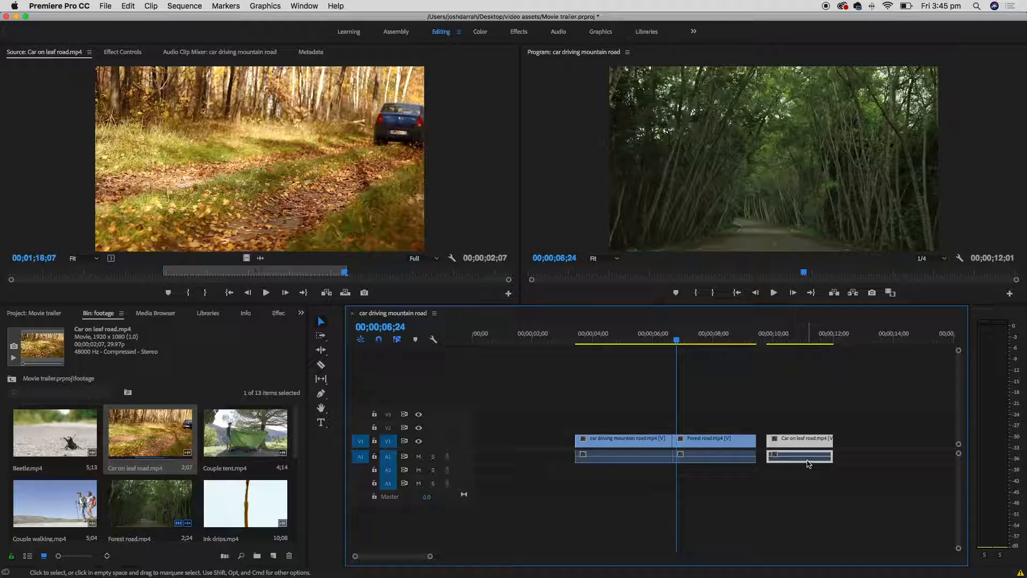
pyautogui.press('Delete')
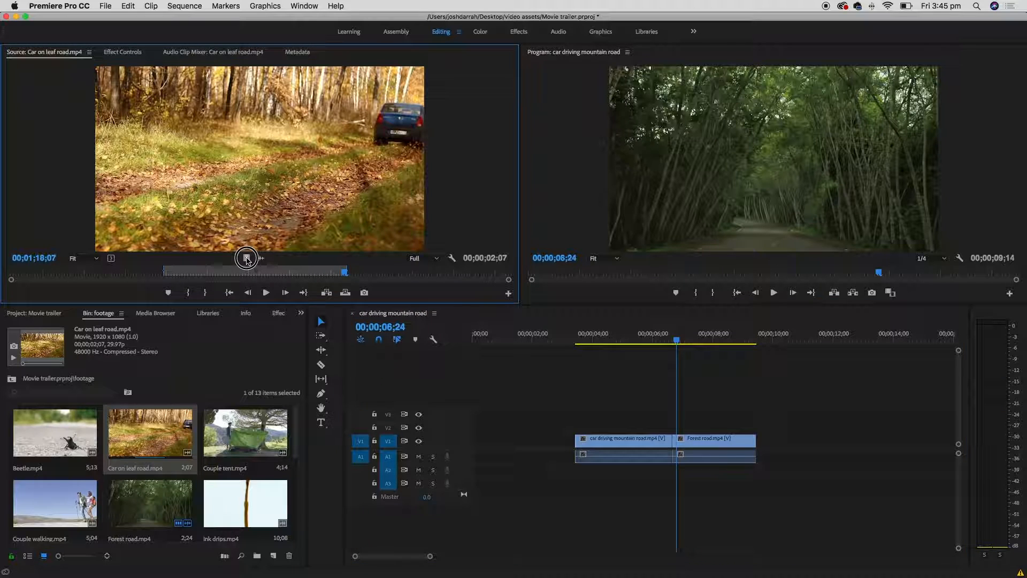
# - Place only the video of the trimmed Car on leaf road clip on V1 after Forest road and preview it at 00;00;11;01
pyautogui.moveTo(246, 258); pyautogui.dragTo(779, 439)
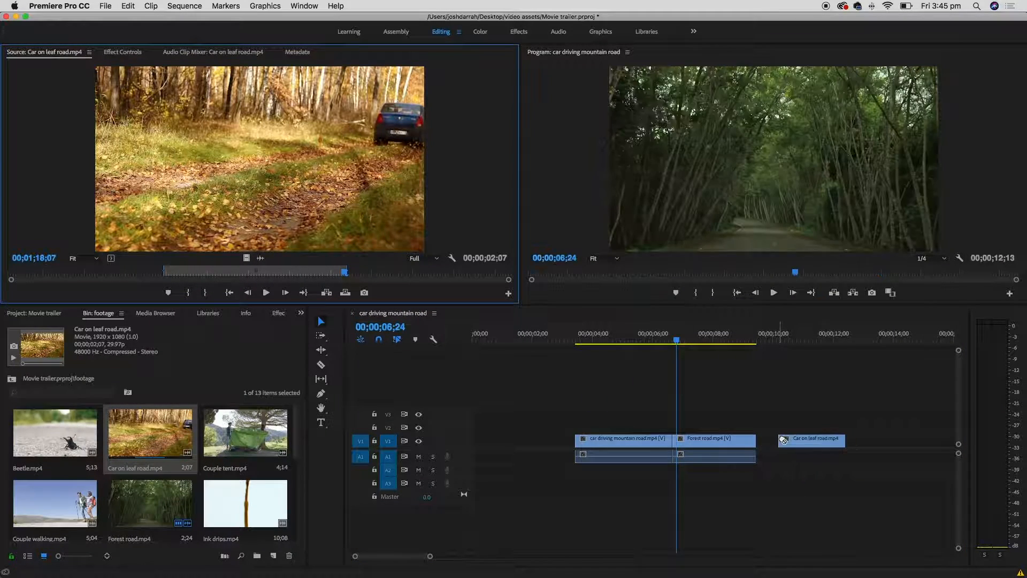
pyautogui.click(803, 339)
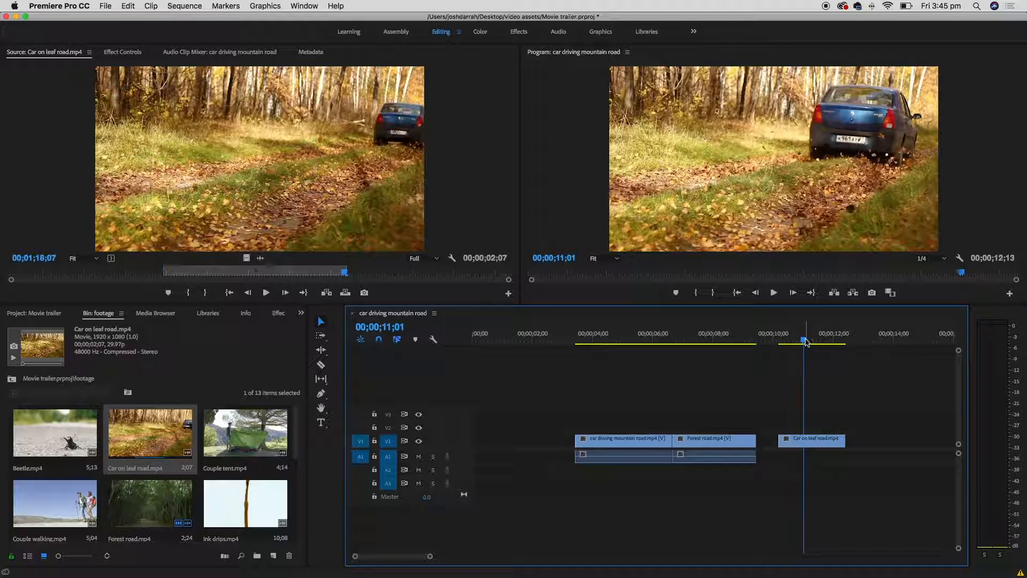
# - Try placing only the Car on leaf road audio on A1 after its video, and remove that audio piece
pyautogui.moveTo(262, 258); pyautogui.dragTo(857, 459)
pyautogui.moveTo(797, 338); pyautogui.dragTo(865, 338)
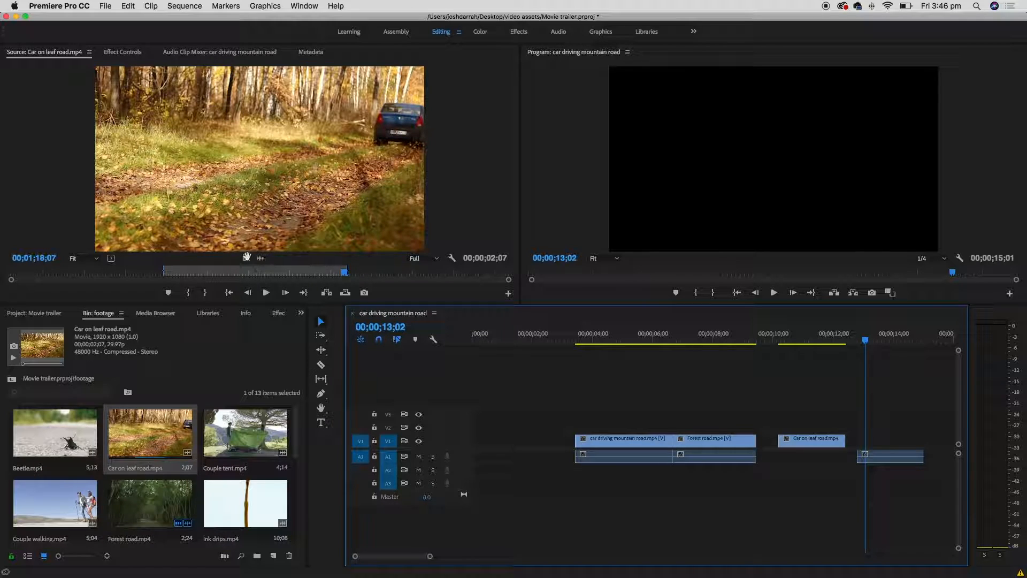
pyautogui.click(898, 461)
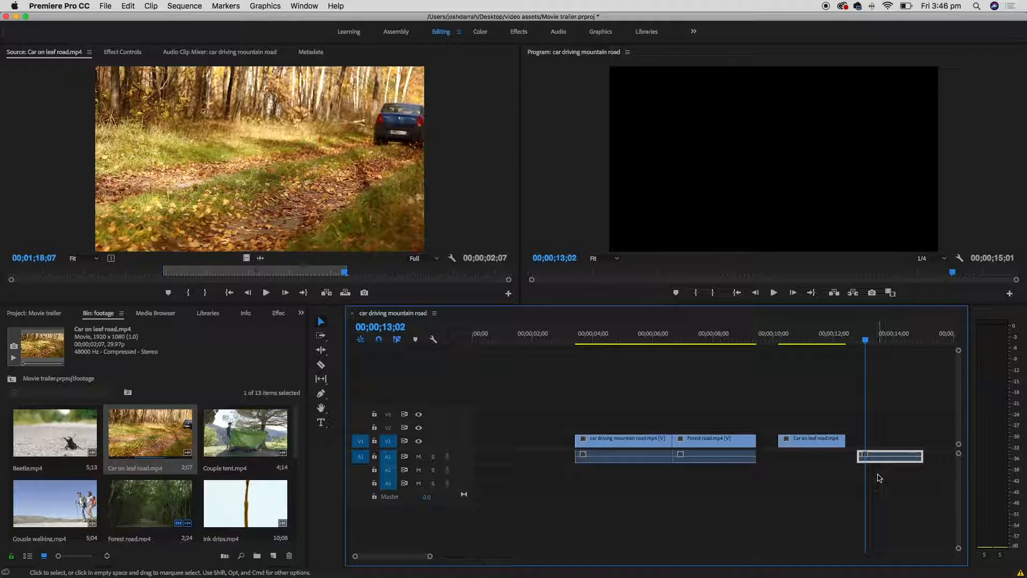
# - Move the Car on leaf road video directly against the end of the Forest road clip on V1
pyautogui.doubleClick(813, 440)
pyautogui.moveTo(814, 440); pyautogui.dragTo(805, 442)
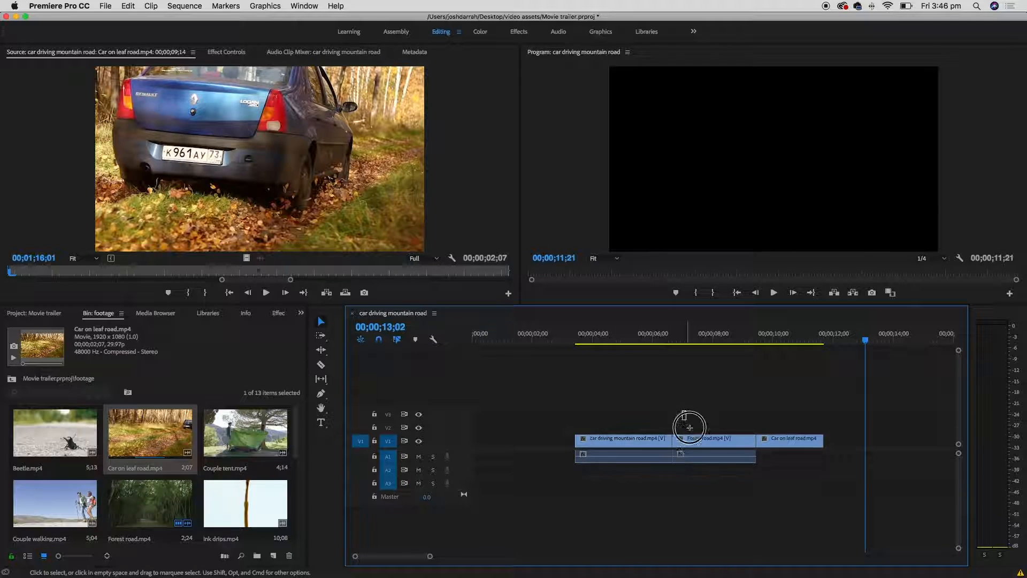
# - Unlink the car driving mountain road and Forest road clips from their audio and delete both audio pieces from A1
pyautogui.click(683, 443)
pyautogui.click(634, 460)
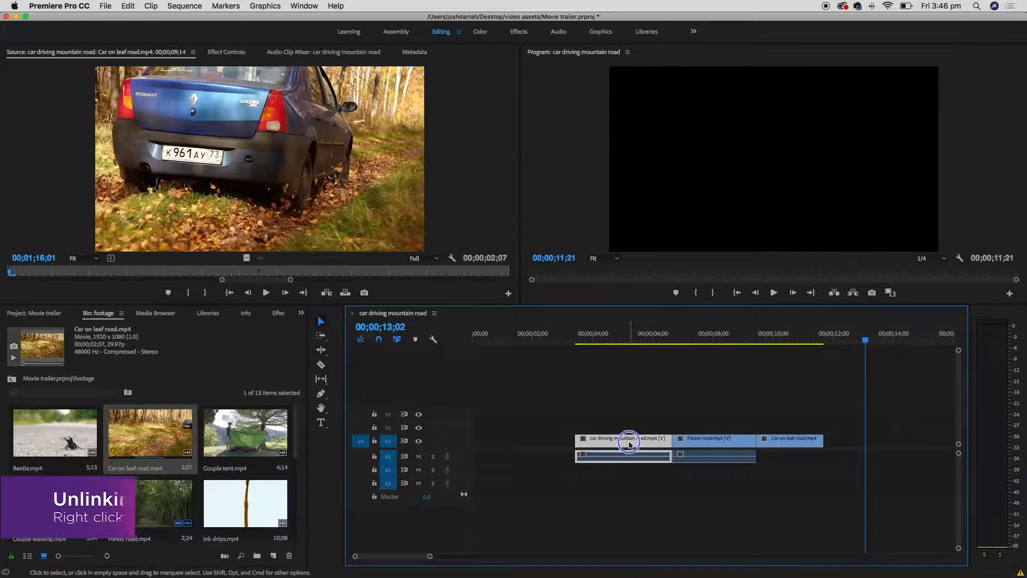
pyautogui.rightClick(629, 443)
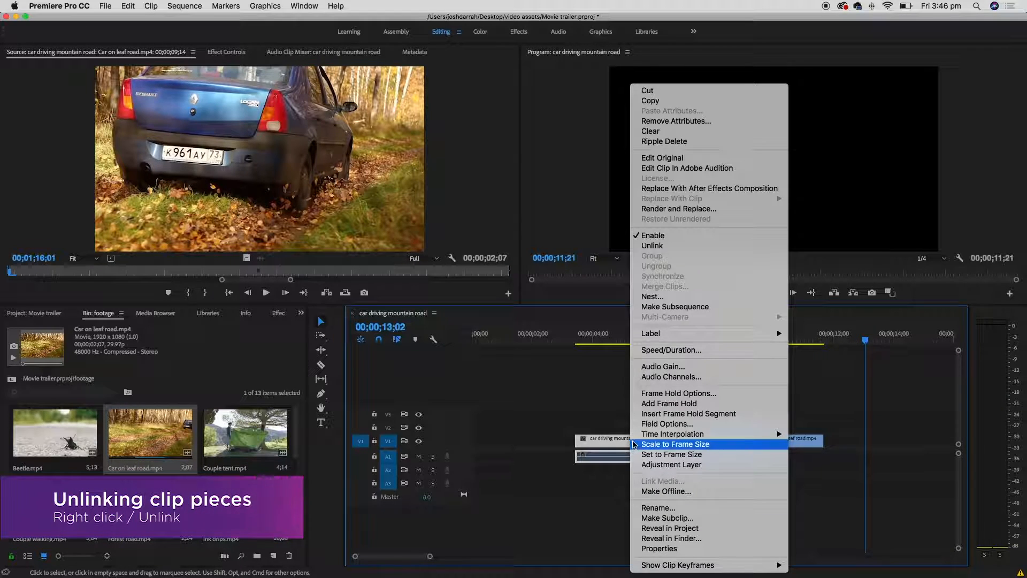
pyautogui.click(712, 248)
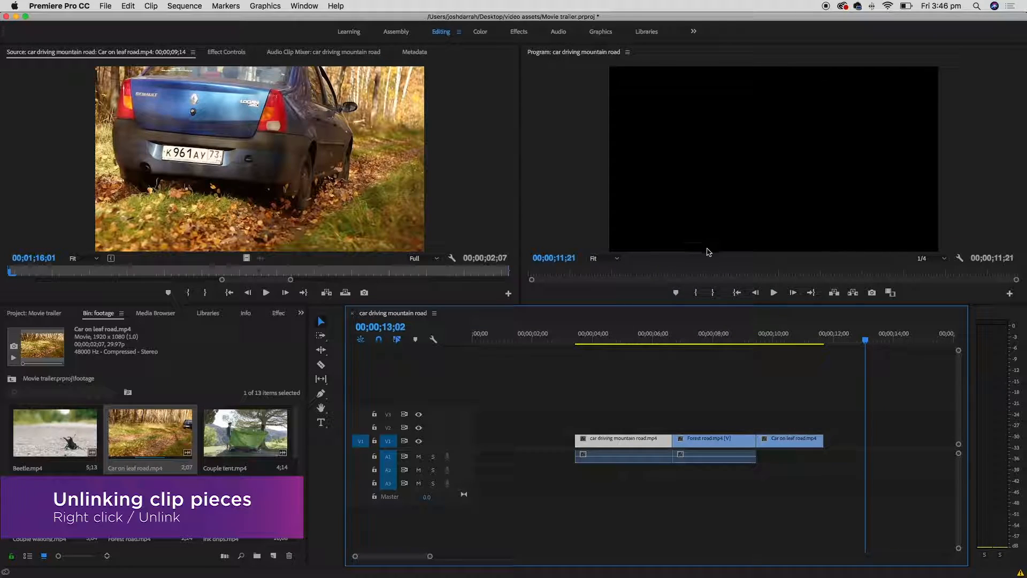
pyautogui.click(628, 454)
pyautogui.moveTo(630, 460); pyautogui.dragTo(596, 460)
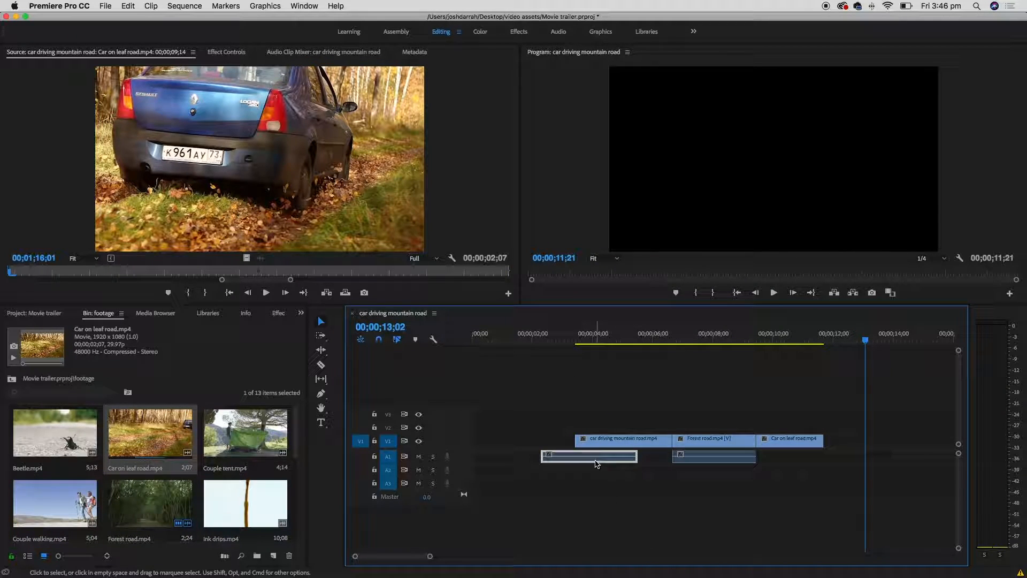
pyautogui.press('Delete')
# - Play the sequence from 00;00;03;16 and reorder the clips so Car on leaf road comes before Forest road without gaps
pyautogui.moveTo(607, 337); pyautogui.dragTo(578, 337)
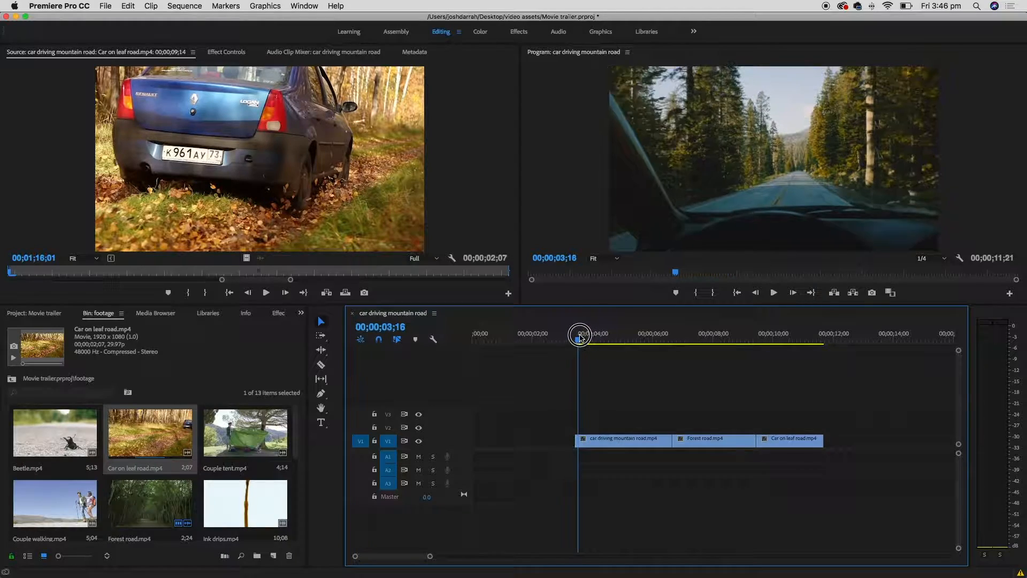
pyautogui.press('space')
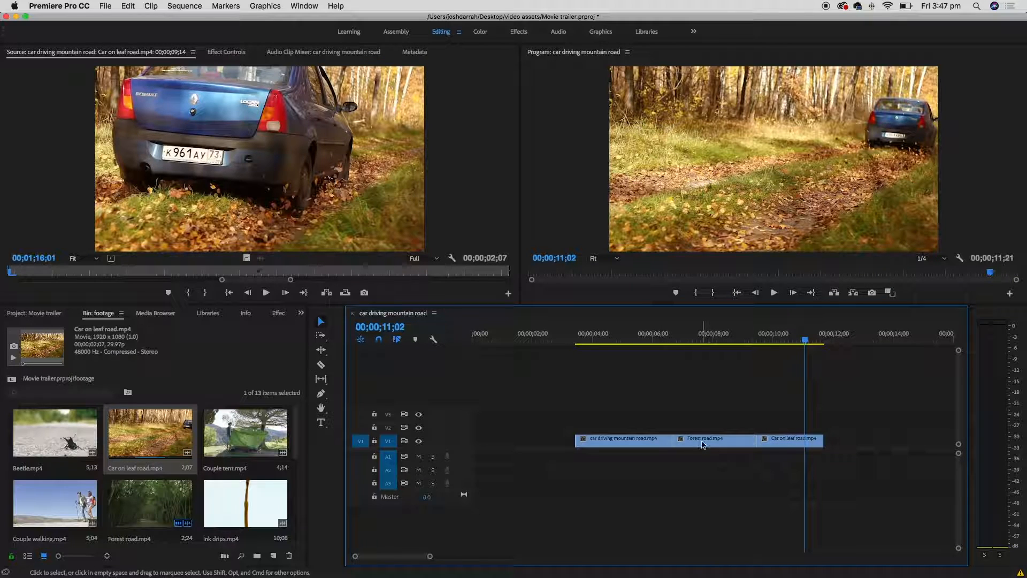
pyautogui.moveTo(696, 445); pyautogui.dragTo(792, 475)
pyautogui.click(883, 411)
pyautogui.moveTo(845, 450); pyautogui.dragTo(761, 447)
# - Play back the reordered sequence from the first clip into Forest road
pyautogui.click(629, 336)
pyautogui.press('space')
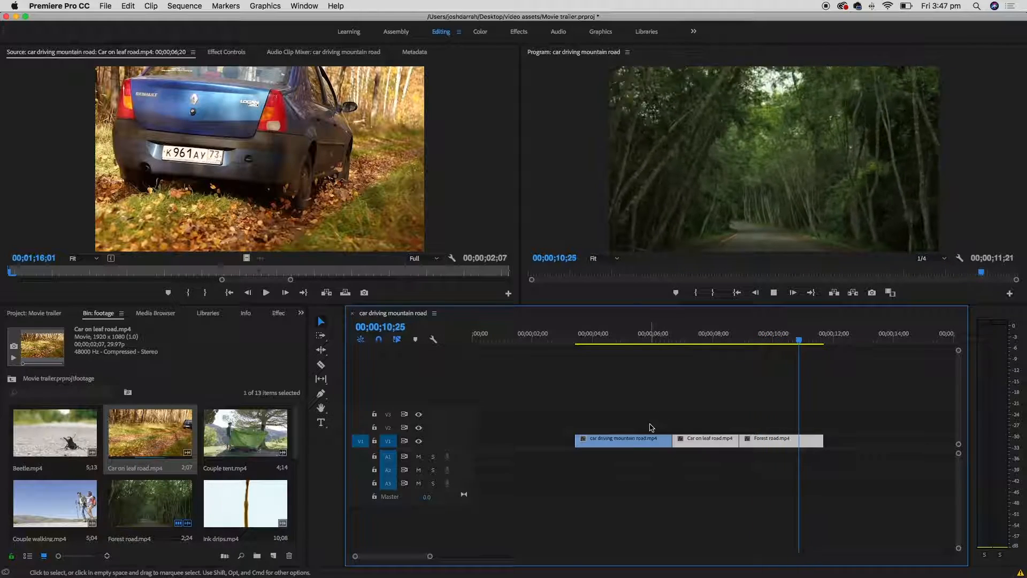
pyautogui.press('space')
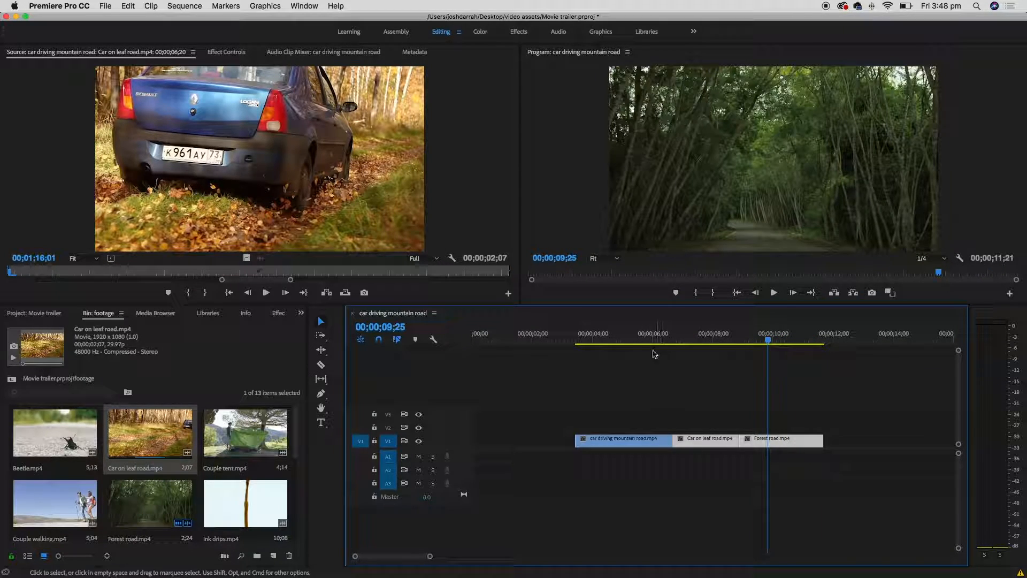
# - Trim Couple walking.mp4 in the source view and place its video on V1 after Forest road
pyautogui.moveTo(298, 432)
pyautogui.mouseDown()
pyautogui.moveTo(296, 509)
pyautogui.moveTo(301, 422)
pyautogui.mouseUp()
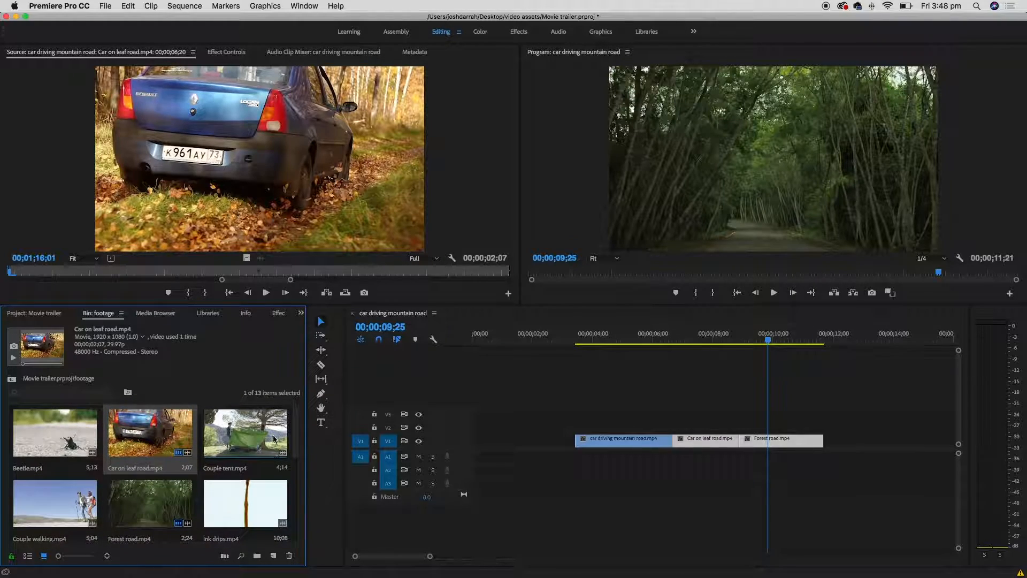
pyautogui.doubleClick(56, 503)
pyautogui.press('space')
pyautogui.press('i')
# - Trim Couple tent.mp4 to 00;00;02;07 starting at 00;01;22;14 and place its video on V1 after Couple walking
pyautogui.doubleClick(245, 433)
pyautogui.moveTo(25, 274); pyautogui.dragTo(171, 272)
pyautogui.press('o')
pyautogui.press('i')
pyautogui.moveTo(246, 258); pyautogui.dragTo(895, 441)
pyautogui.press('-')
# - Trim Beetle.mp4 in the source view and place its video on V1 after Couple tent
pyautogui.click(295, 431)
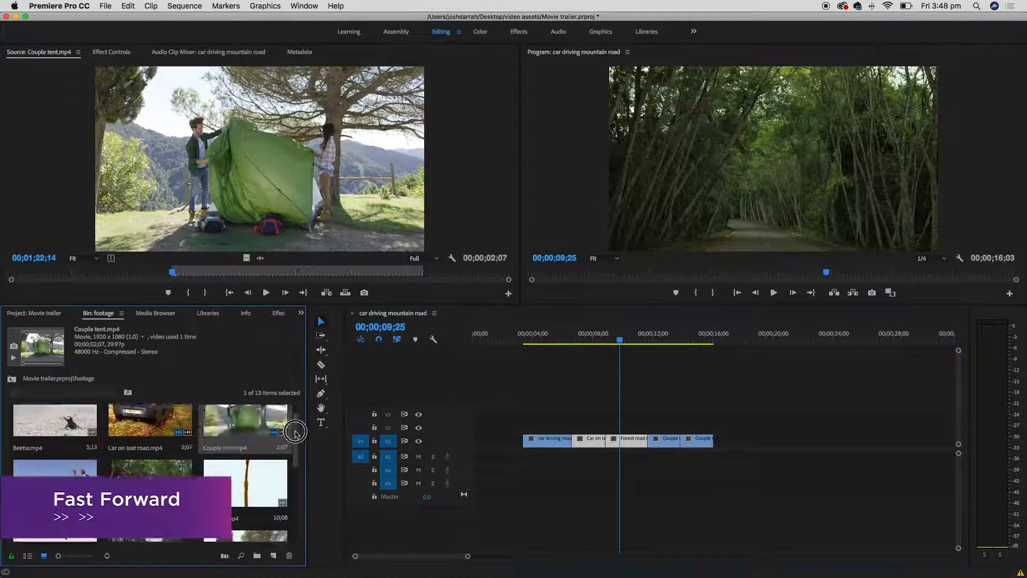
pyautogui.doubleClick(34, 444)
pyautogui.moveTo(96, 273); pyautogui.dragTo(358, 272)
pyautogui.moveTo(246, 258); pyautogui.dragTo(718, 441)
# - Trim hunter load magazine.mp4 to 1;24 and place its video on V1 after Beetle
pyautogui.scroll(-5, 150, 463)
pyautogui.doubleClick(151, 464)
pyautogui.moveTo(12, 273); pyautogui.dragTo(144, 268)
pyautogui.moveTo(246, 258); pyautogui.dragTo(759, 441)
# - Trim forest.mp4 to 00;00;02;24 ending at 00;01;30;09, place its video after hunter load magazine, and preview it at 00;00;22;09
pyautogui.doubleClick(54, 526)
pyautogui.moveTo(12, 272); pyautogui.dragTo(474, 272)
pyautogui.doubleClick(55, 463)
pyautogui.press('o')
pyautogui.moveTo(246, 258); pyautogui.dragTo(785, 441)
pyautogui.moveTo(620, 341); pyautogui.dragTo(808, 338)
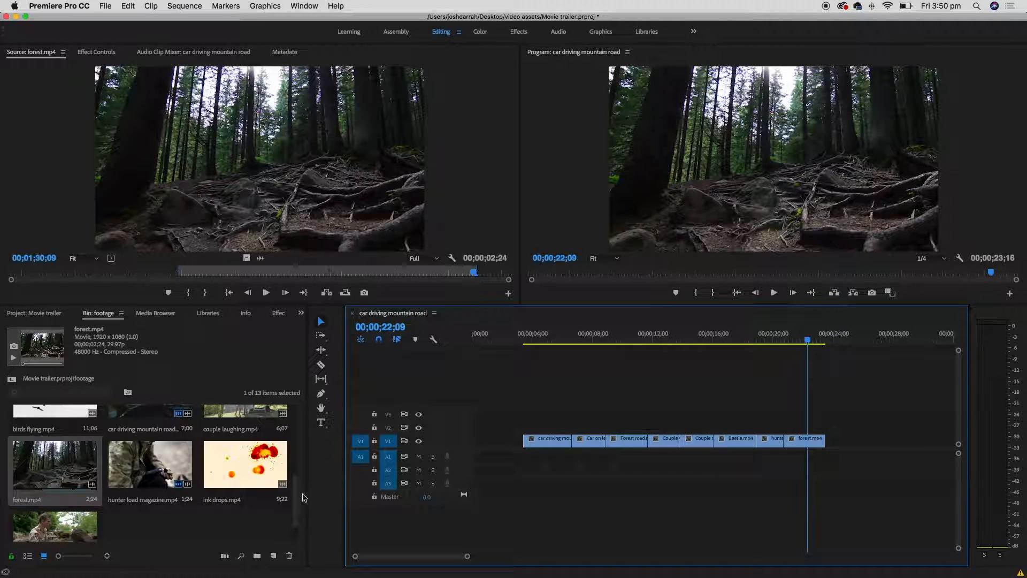
# - Trim sniper.mp4 to 00;00;02;11 starting at 00;01;40;04 and place its video on V1 after forest
pyautogui.scroll(-2, 293, 504)
pyautogui.click(65, 510)
pyautogui.doubleClick(65, 509)
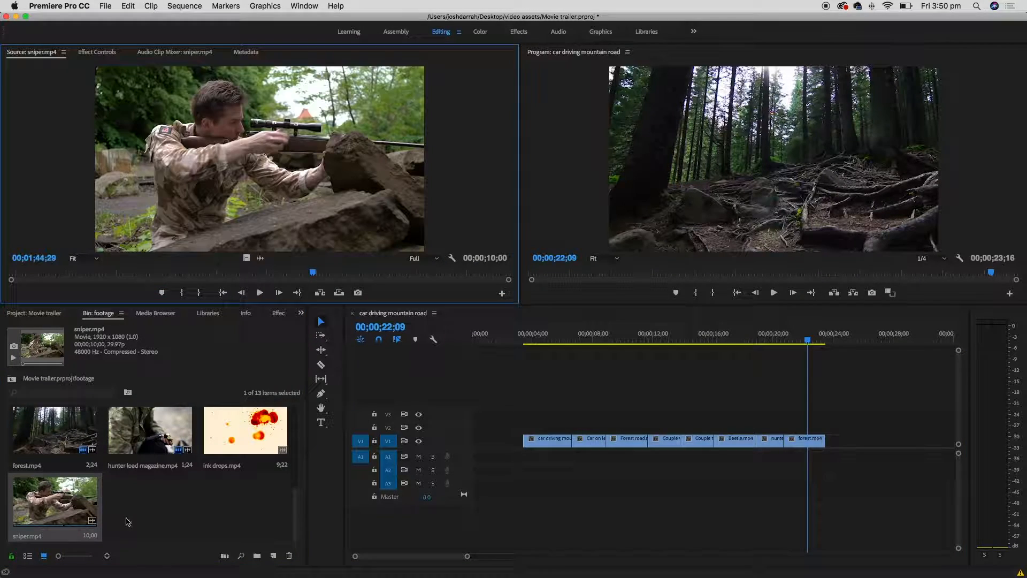
pyautogui.moveTo(62, 274)
pyautogui.mouseDown()
pyautogui.moveTo(291, 267)
pyautogui.moveTo(252, 278)
pyautogui.moveTo(69, 274)
pyautogui.mouseUp()
pyautogui.click(198, 292)
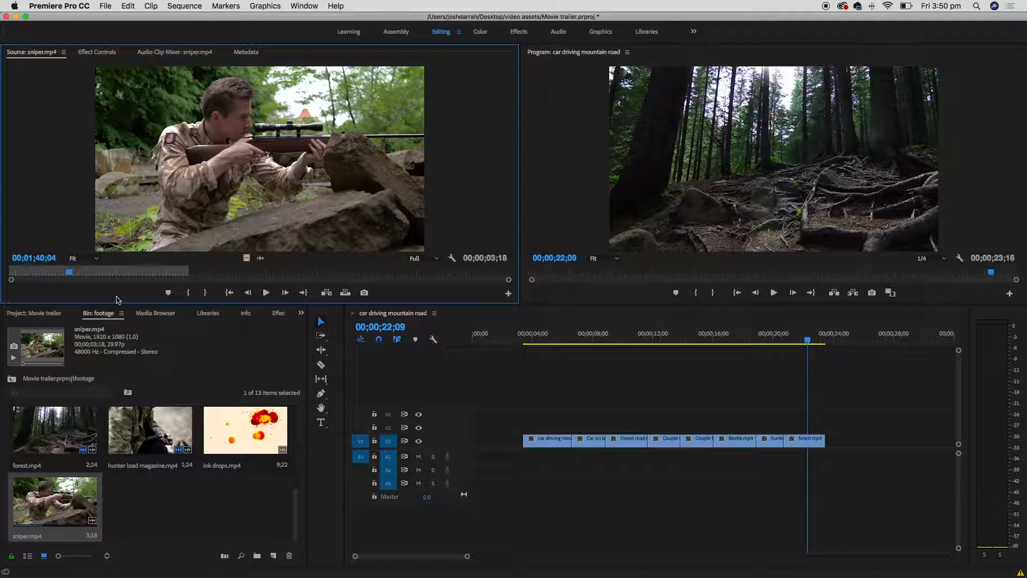
pyautogui.press('i')
pyautogui.moveTo(246, 260); pyautogui.dragTo(835, 438)
# - Play the sequence from 00;00;11;22 through the couple and Beetle clips into hunter load magazine
pyautogui.click(683, 334)
pyautogui.moveTo(684, 334); pyautogui.dragTo(649, 331)
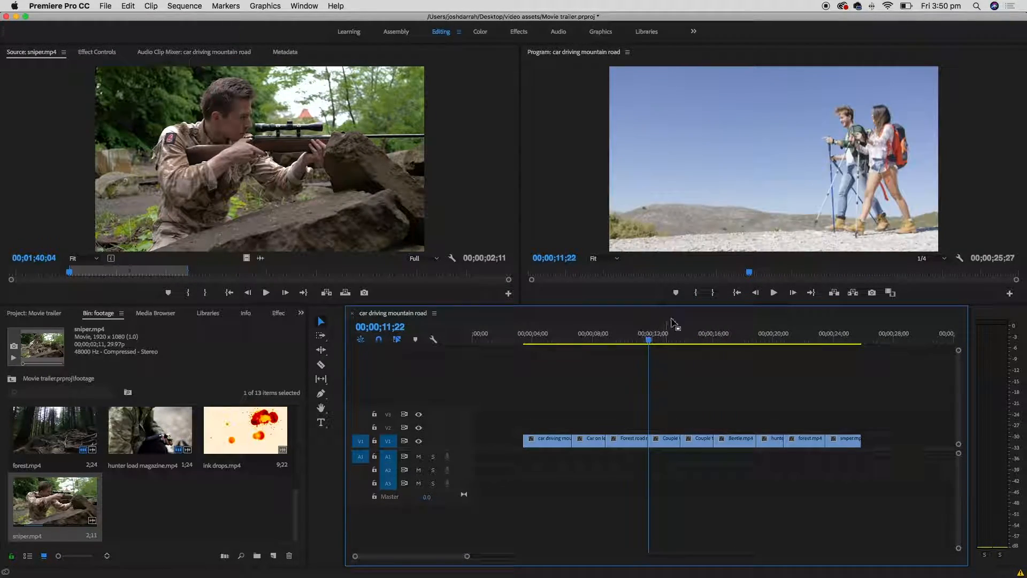
pyautogui.press('space')
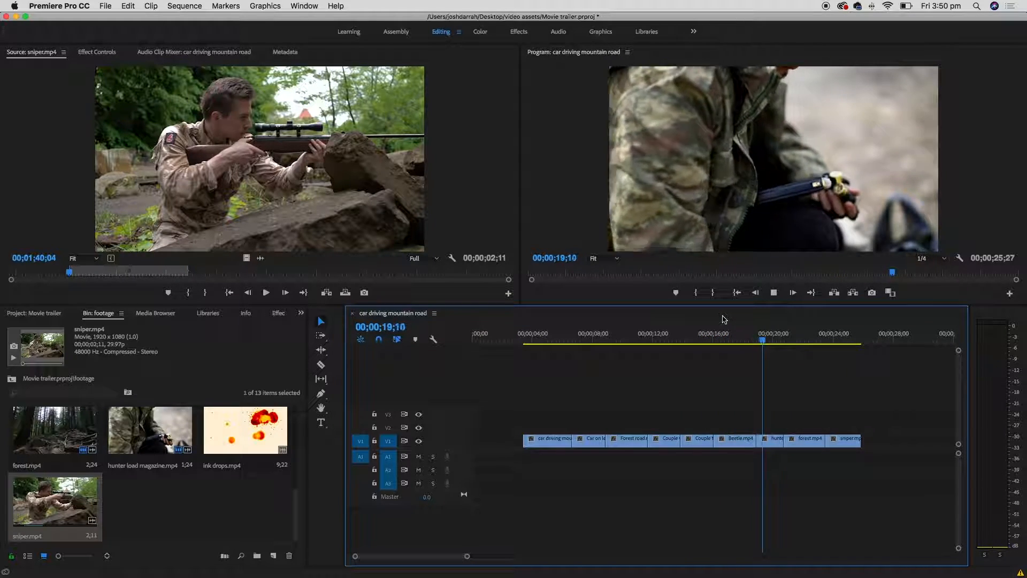
pyautogui.press('space')
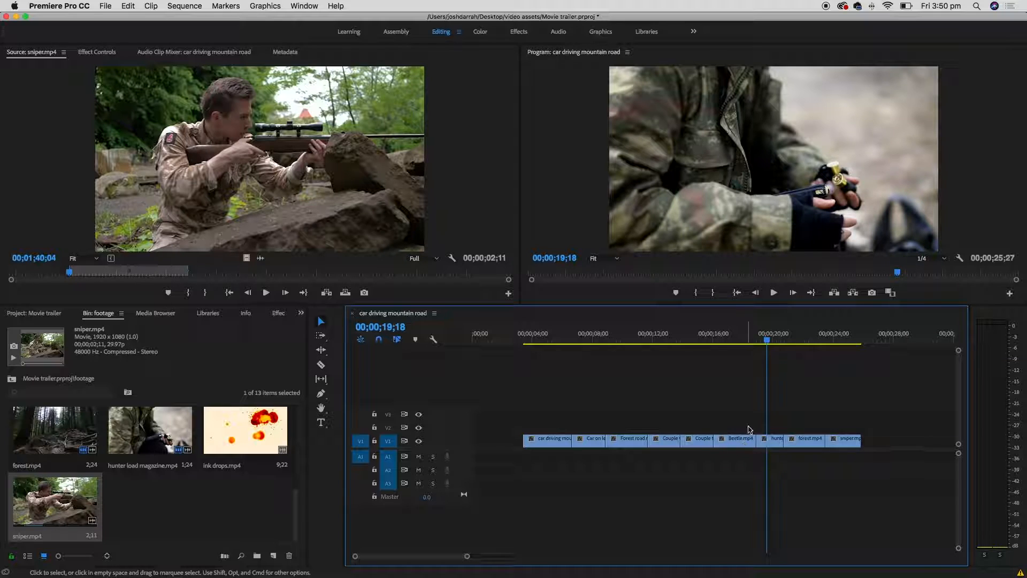
# - Move the hunter load magazine, forest and sniper clips together about two seconds later, leaving a gap after Beetle
pyautogui.moveTo(853, 404); pyautogui.dragTo(832, 442)
pyautogui.click(735, 335)
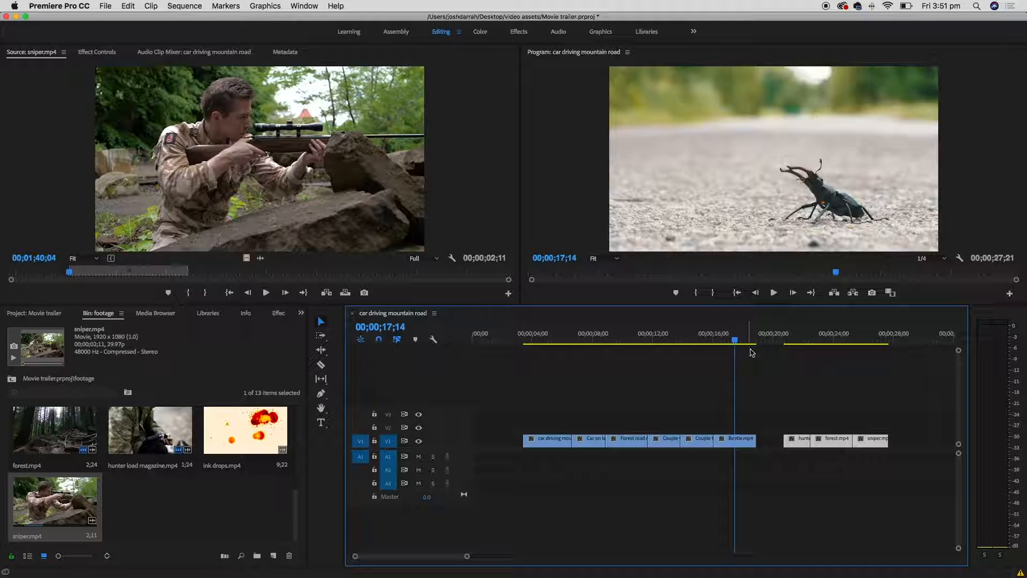
# - Trim the end of the Beetle clip on the timeline to 00;00;18;03
pyautogui.press('=')
pyautogui.press('=')
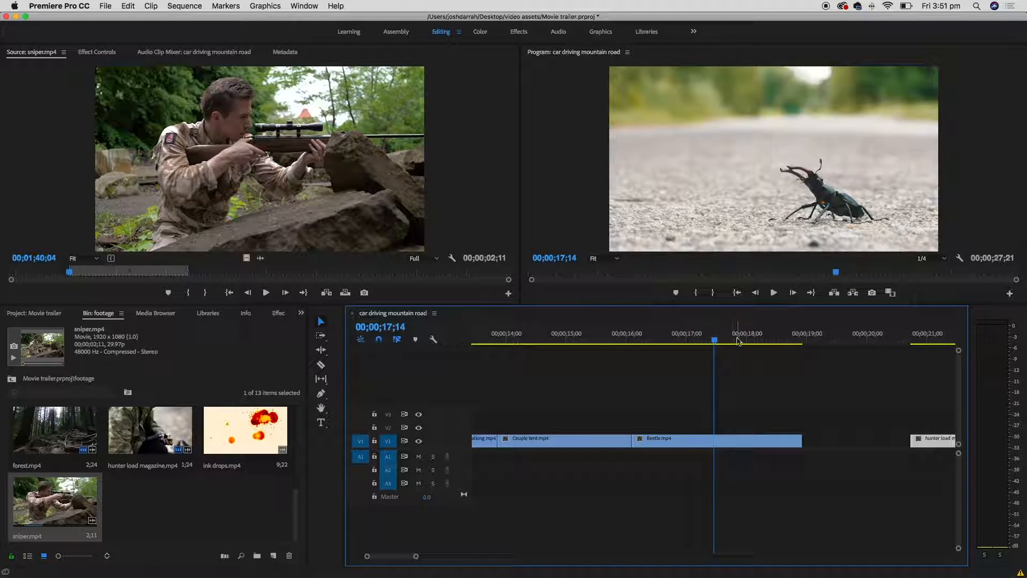
pyautogui.moveTo(717, 346); pyautogui.dragTo(778, 340)
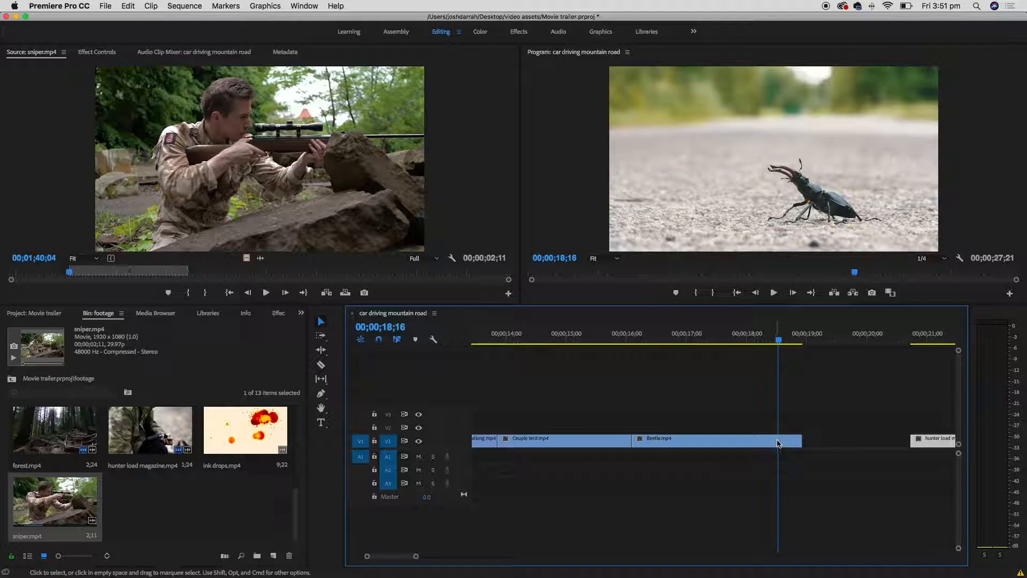
pyautogui.click(751, 338)
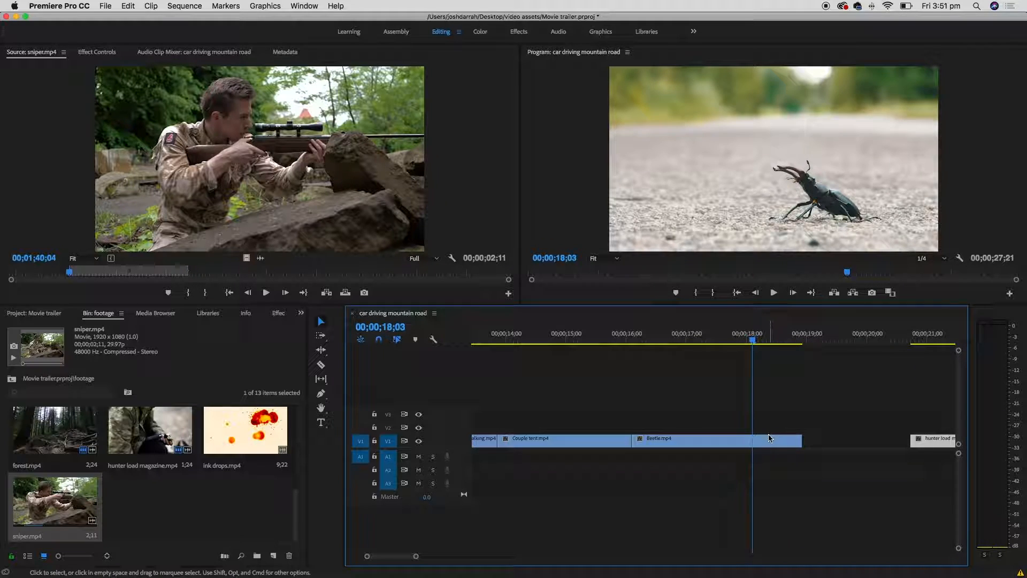
pyautogui.click(321, 321)
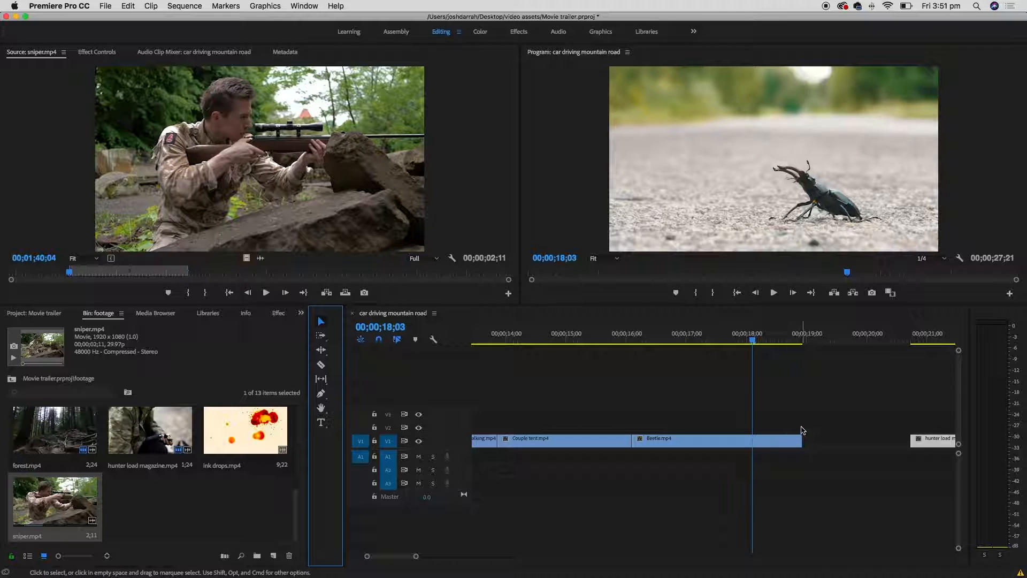
pyautogui.moveTo(801, 440); pyautogui.dragTo(753, 451)
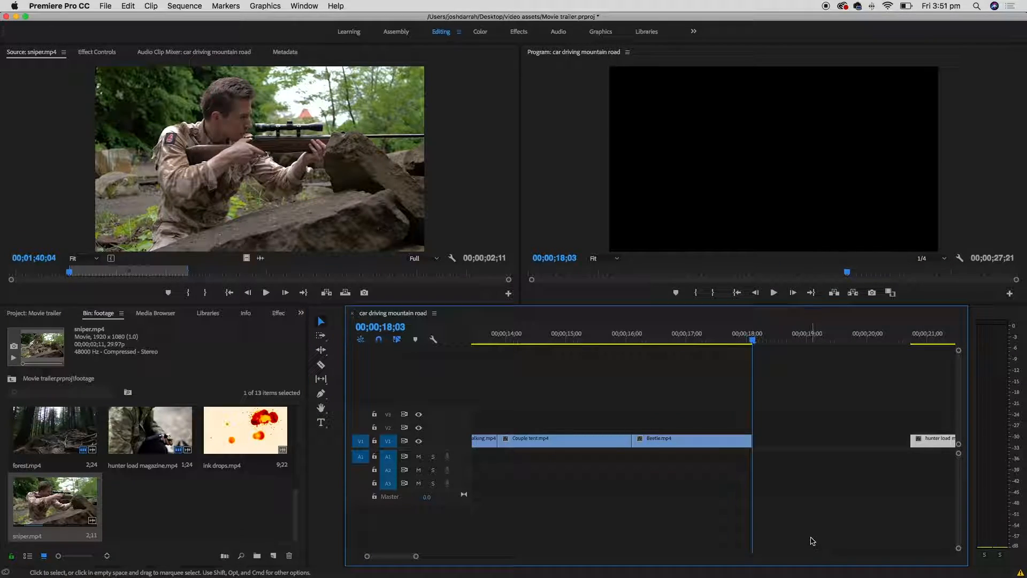
# - Try trimming the Beetle clip's start to 00;00;16;20 and adjusting its end on the timeline
pyautogui.doubleClick(638, 439)
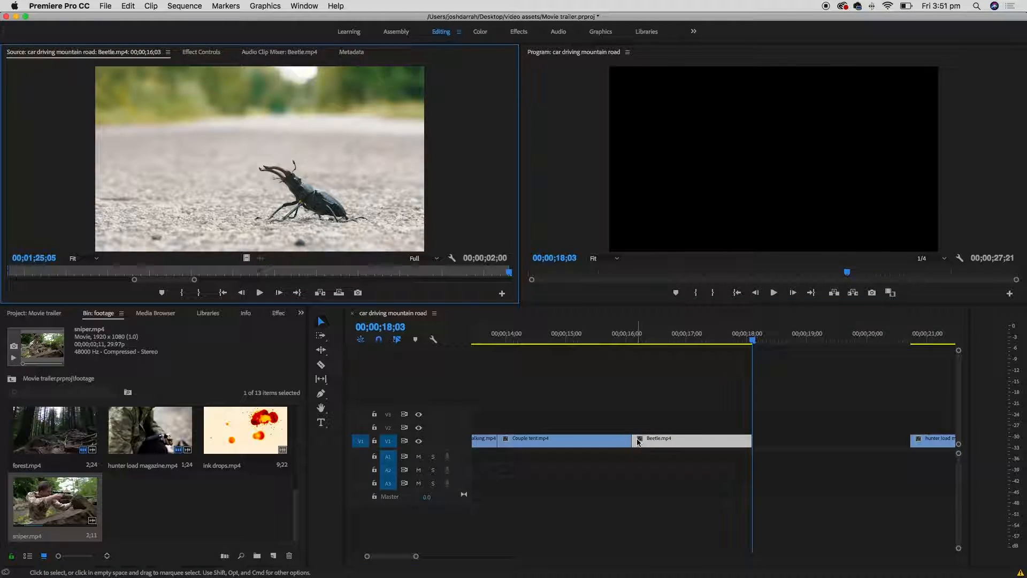
pyautogui.moveTo(636, 439); pyautogui.dragTo(666, 439)
pyautogui.moveTo(748, 439); pyautogui.dragTo(784, 440)
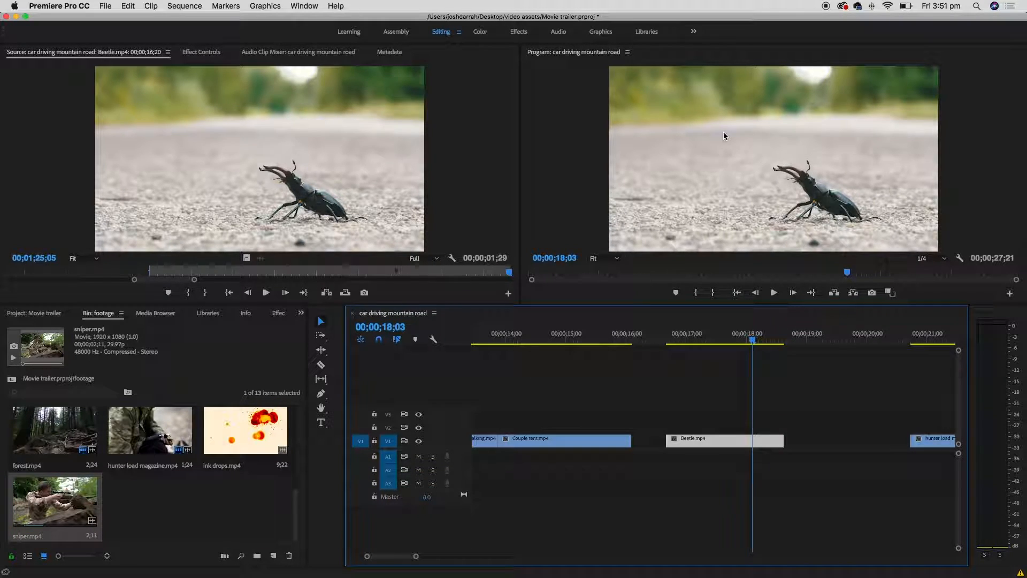
pyautogui.doubleClick(781, 439)
pyautogui.moveTo(780, 442); pyautogui.dragTo(753, 445)
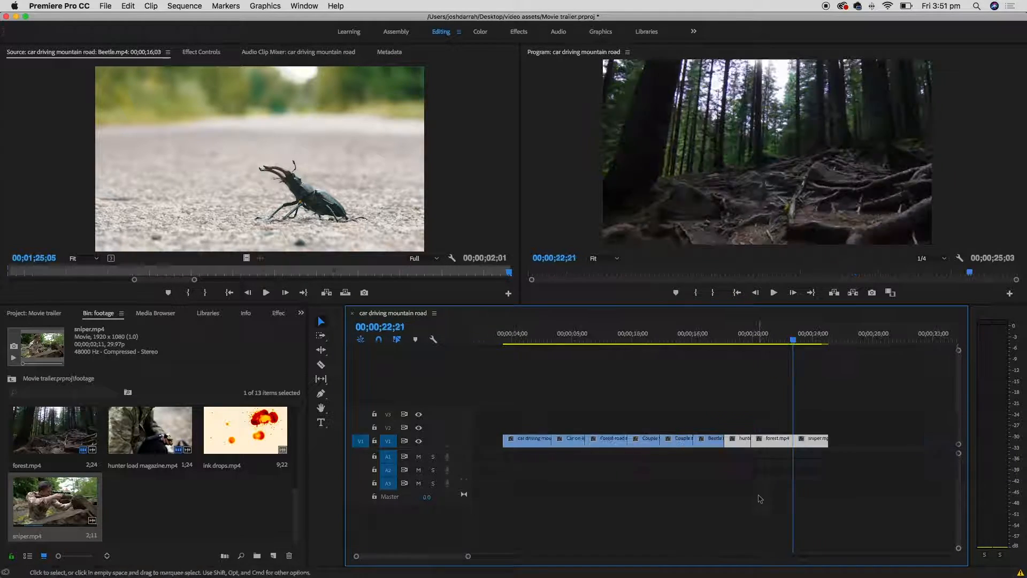
# - Shorten the forest clip's end by about one second and move the sniper clip earlier to close the gap
pyautogui.click(782, 464)
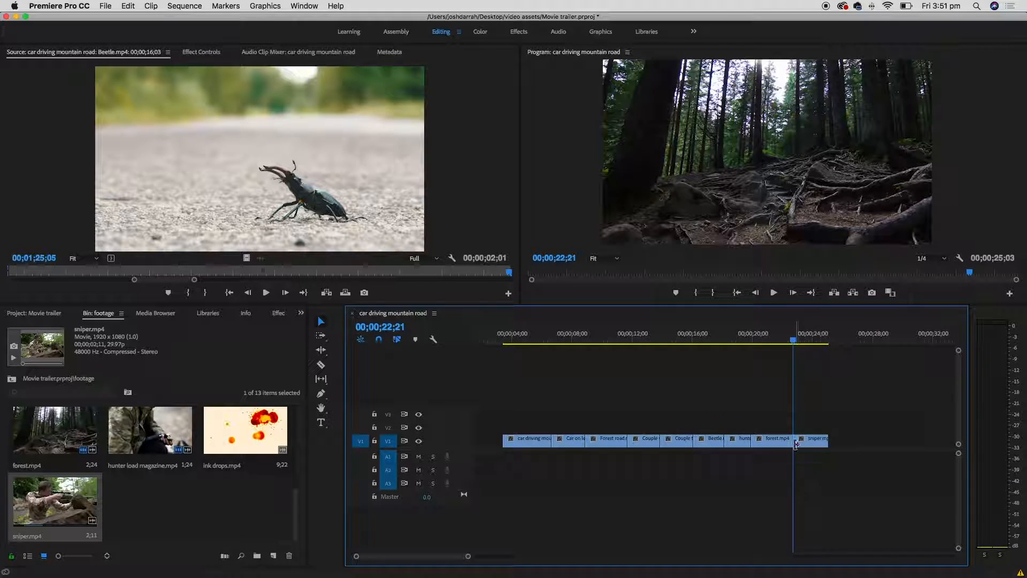
pyautogui.click(785, 340)
pyautogui.press('=')
pyautogui.press('=')
pyautogui.moveTo(743, 440); pyautogui.dragTo(690, 443)
pyautogui.moveTo(788, 443); pyautogui.dragTo(731, 443)
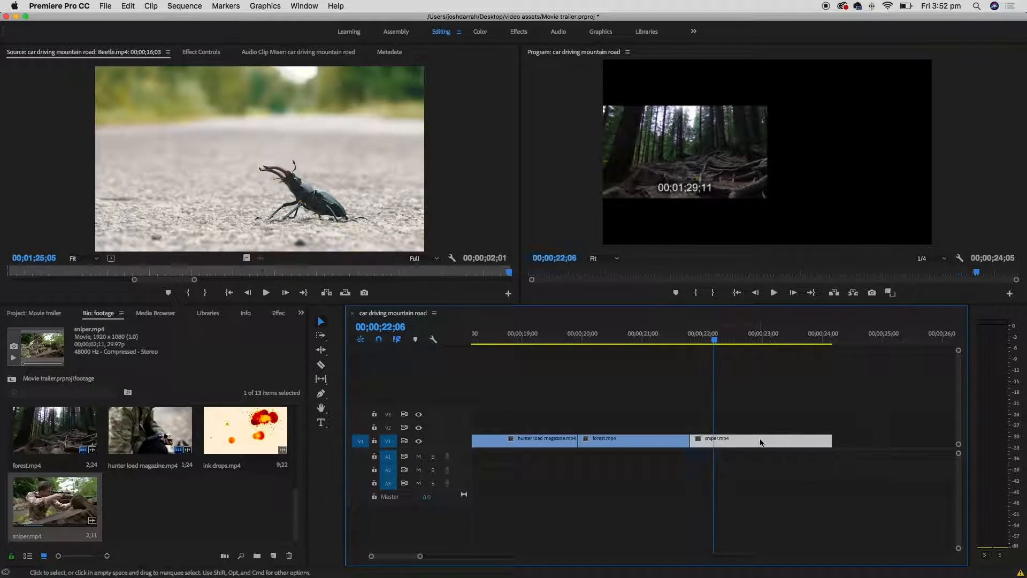
# - Preview the sequence at the sniper and Beetle clips and save the project
pyautogui.press('space')
pyautogui.press('-')
pyautogui.press('-')
pyautogui.press('-')
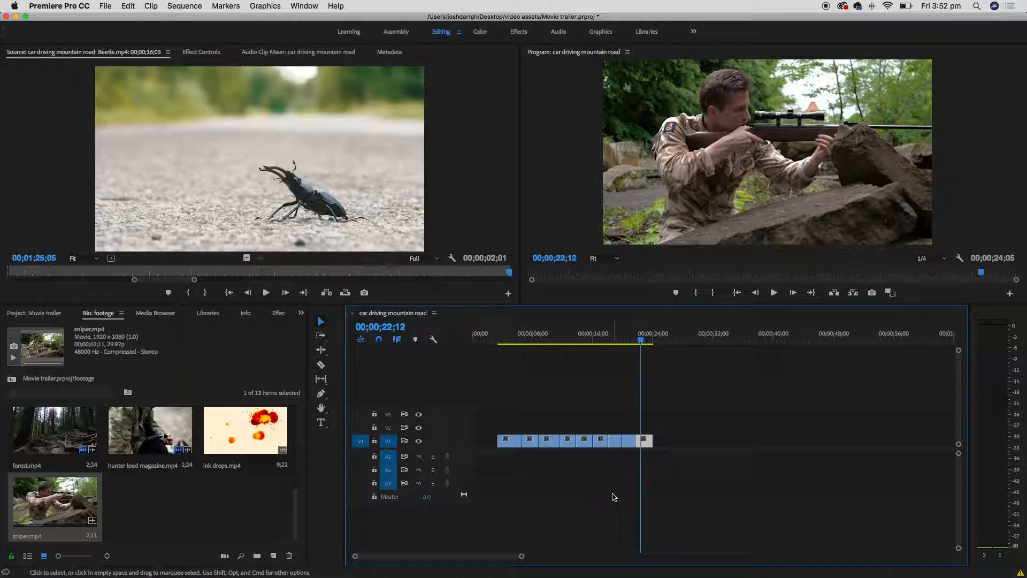
pyautogui.click(601, 338)
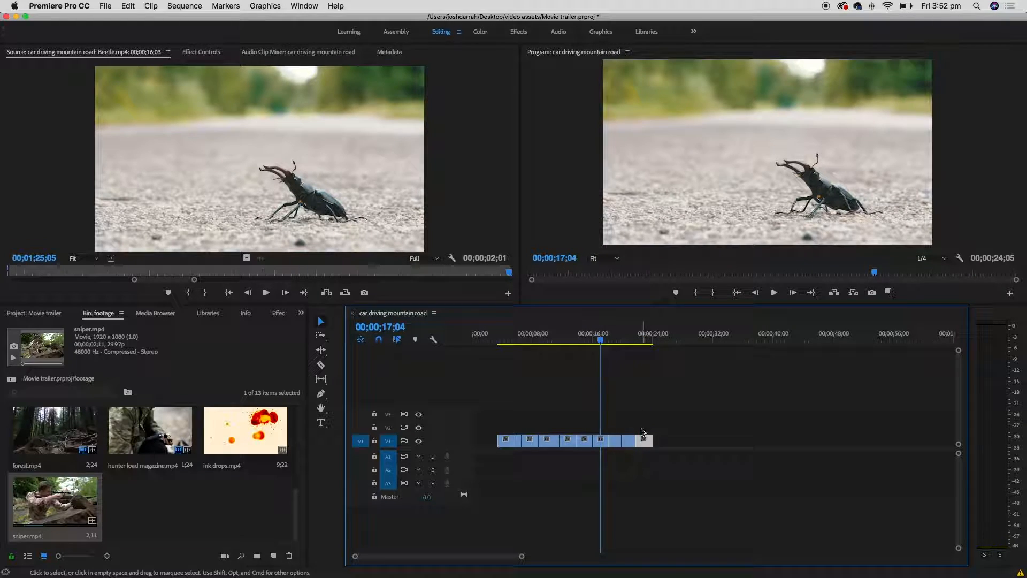
pyautogui.click(105, 6)
pyautogui.click(161, 116)
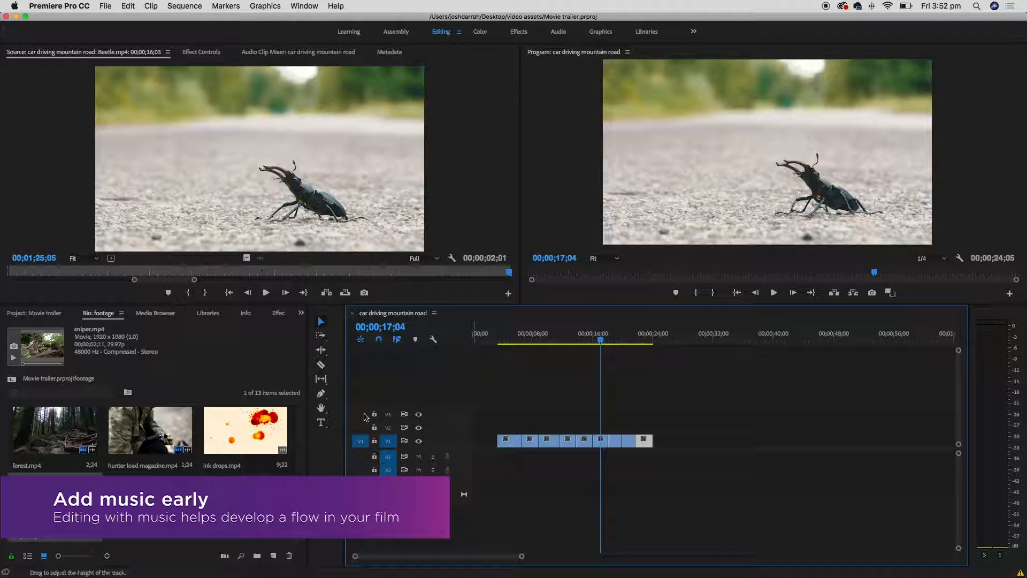
# - Show the music bin's contents as a list and open film score emotional.wav in the source monitor
pyautogui.moveTo(296, 503); pyautogui.dragTo(296, 419)
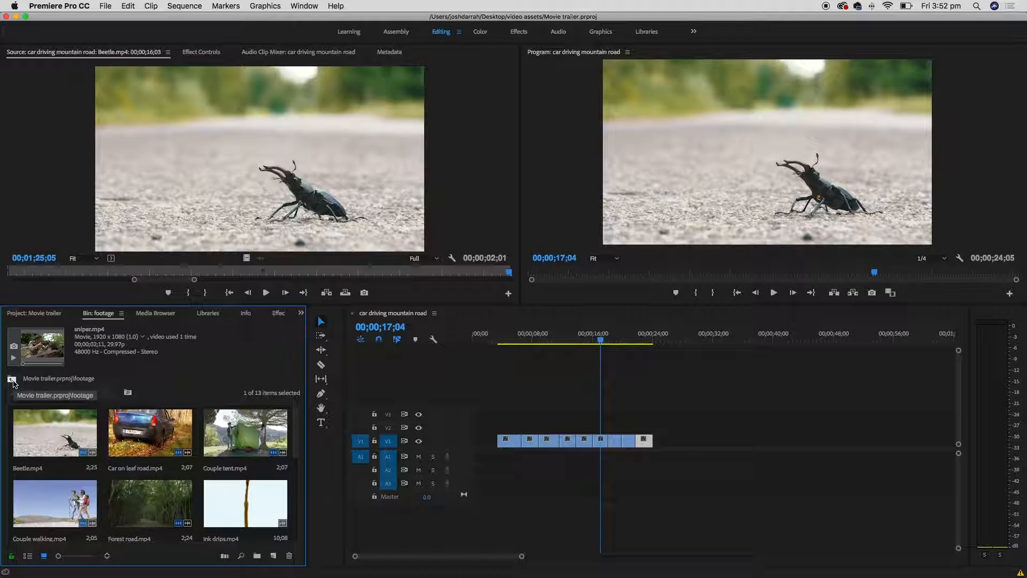
pyautogui.click(12, 380)
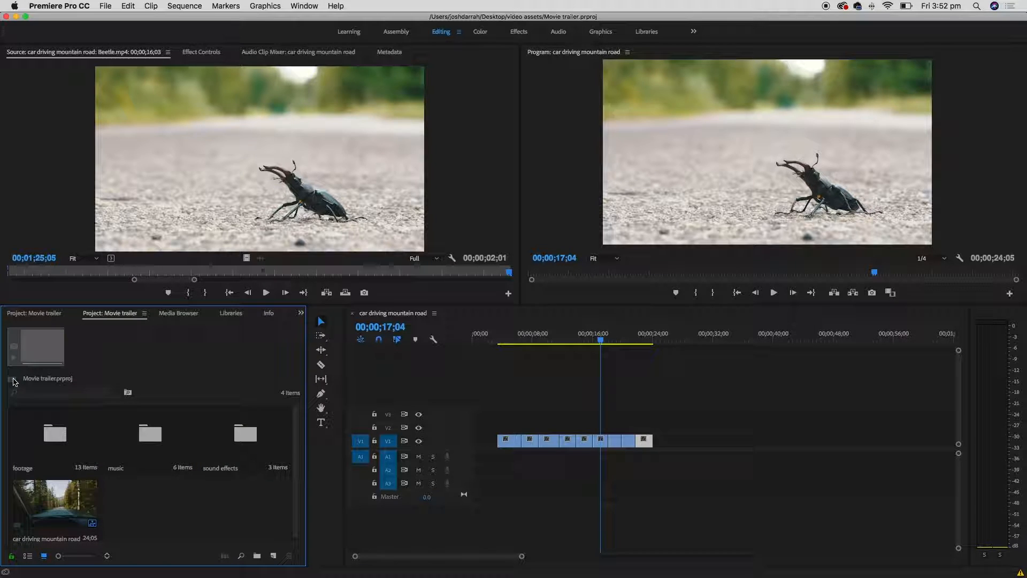
pyautogui.doubleClick(159, 438)
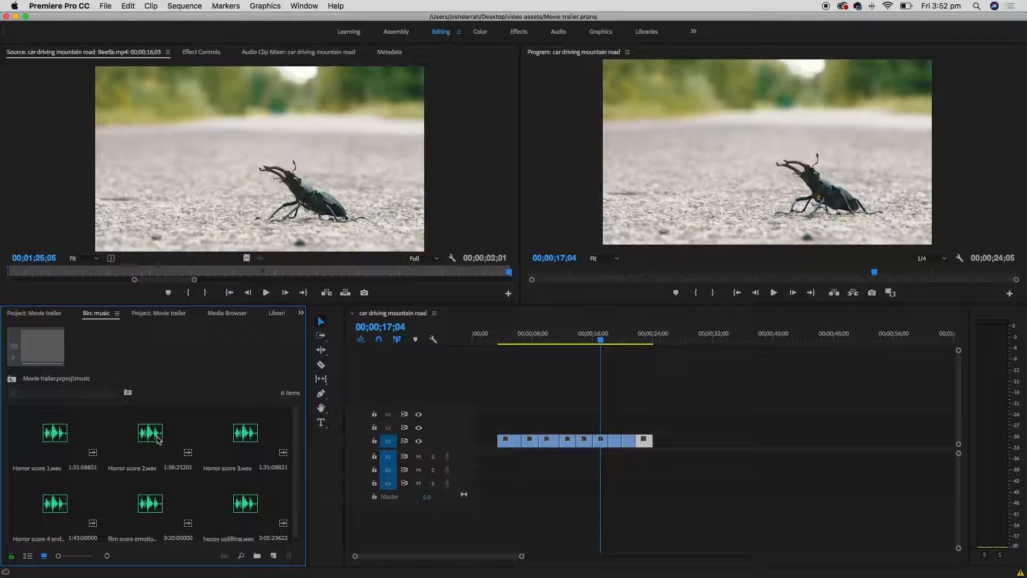
pyautogui.click(28, 556)
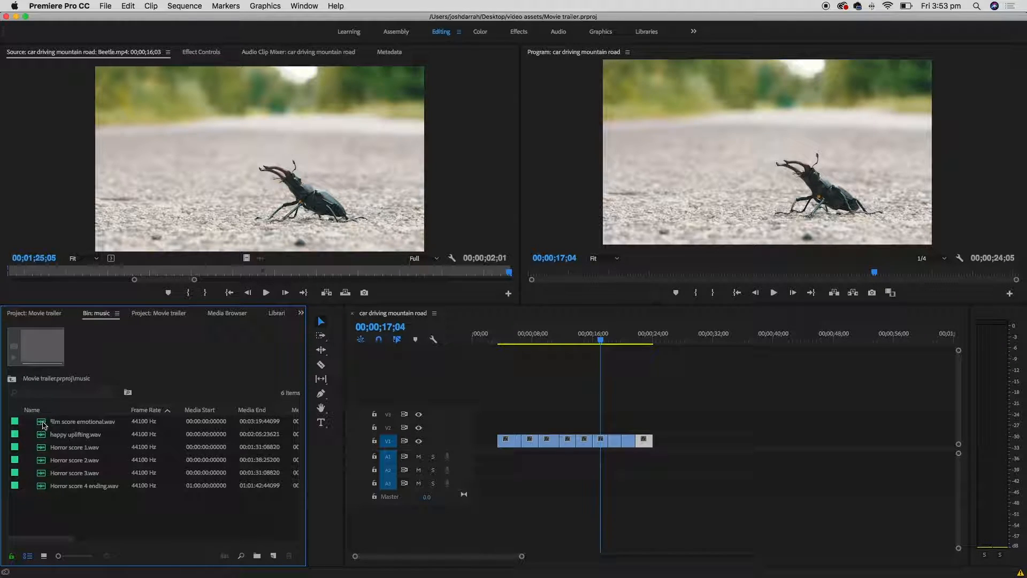
pyautogui.doubleClick(43, 424)
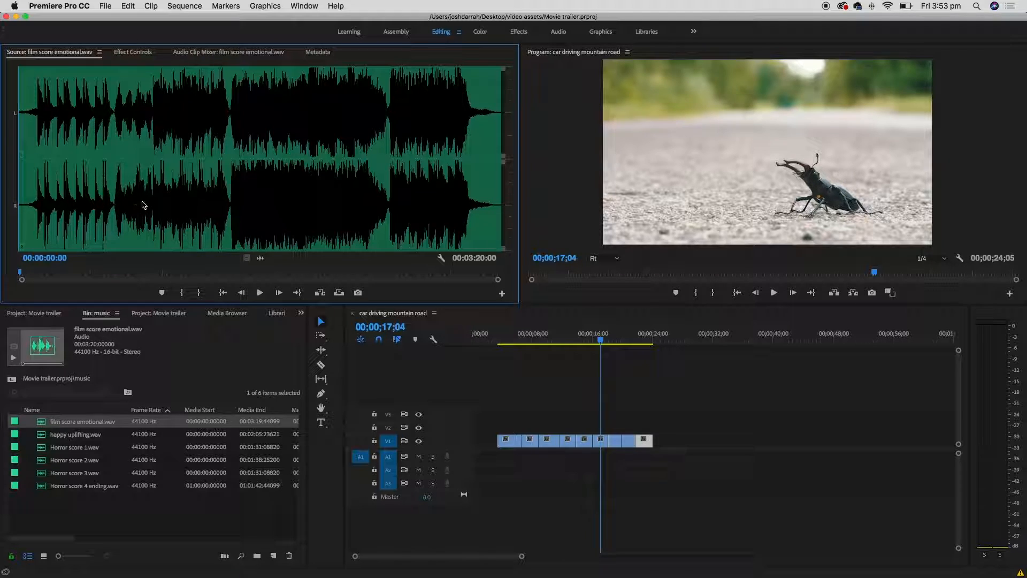
# - Listen to film score emotional.wav from 00:00:06:01, around the one-minute mark and around 00:01:35
pyautogui.moveTo(20, 273)
pyautogui.mouseDown()
pyautogui.moveTo(67, 275)
pyautogui.moveTo(32, 272)
pyautogui.mouseUp()
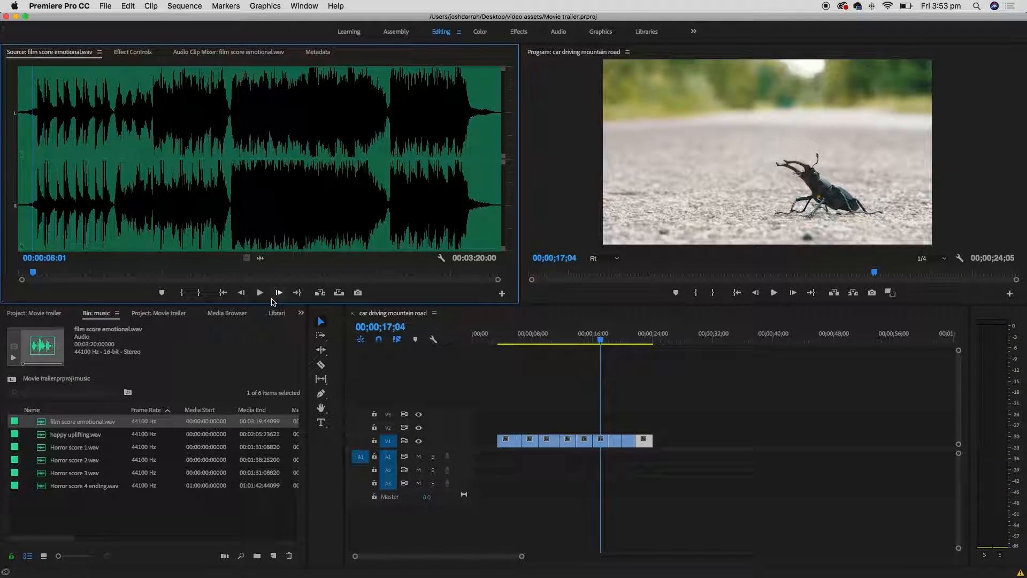
pyautogui.press('space')
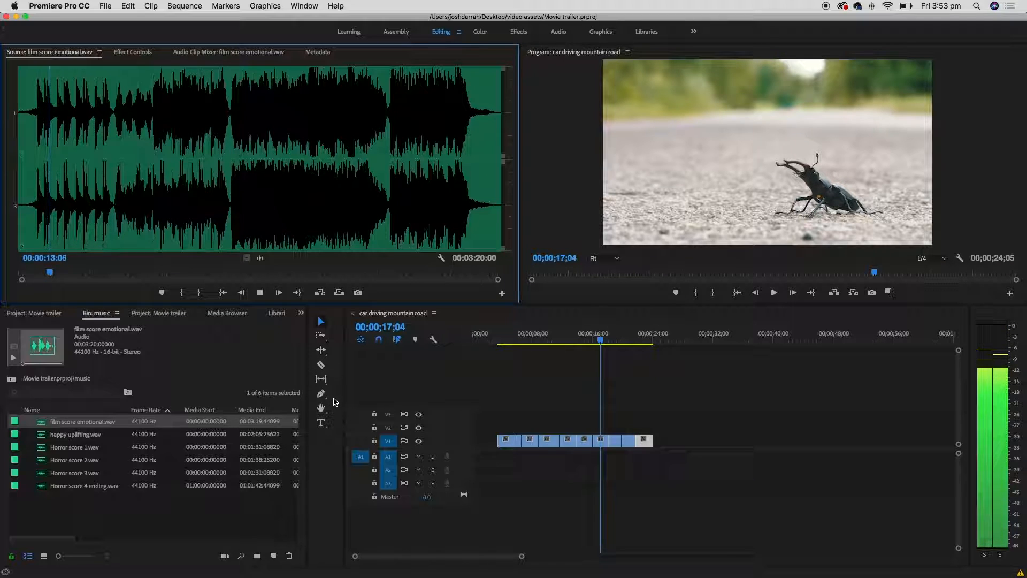
pyautogui.press('space')
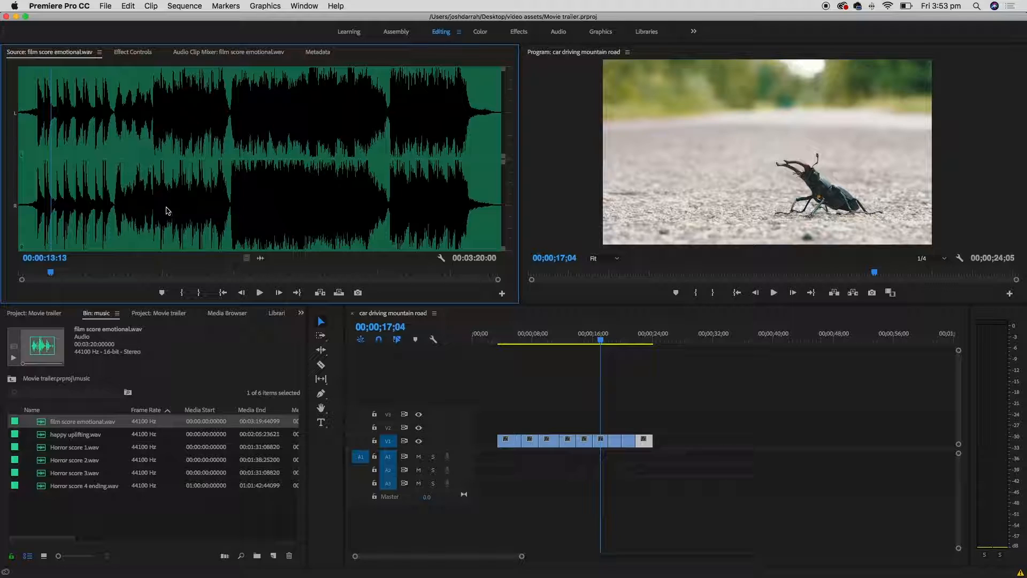
pyautogui.click(161, 209)
pyautogui.press('space')
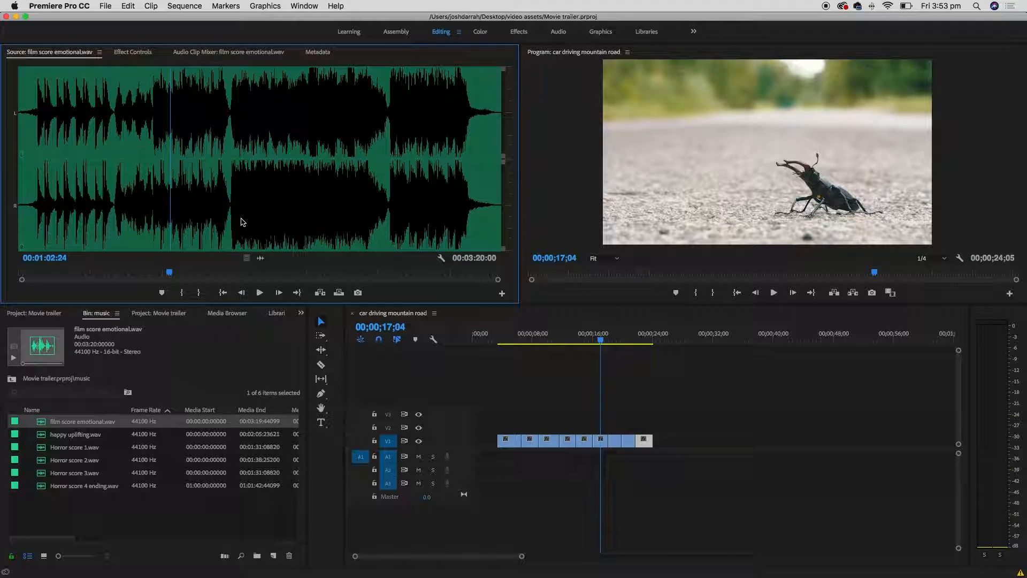
pyautogui.click(244, 221)
pyautogui.press('space')
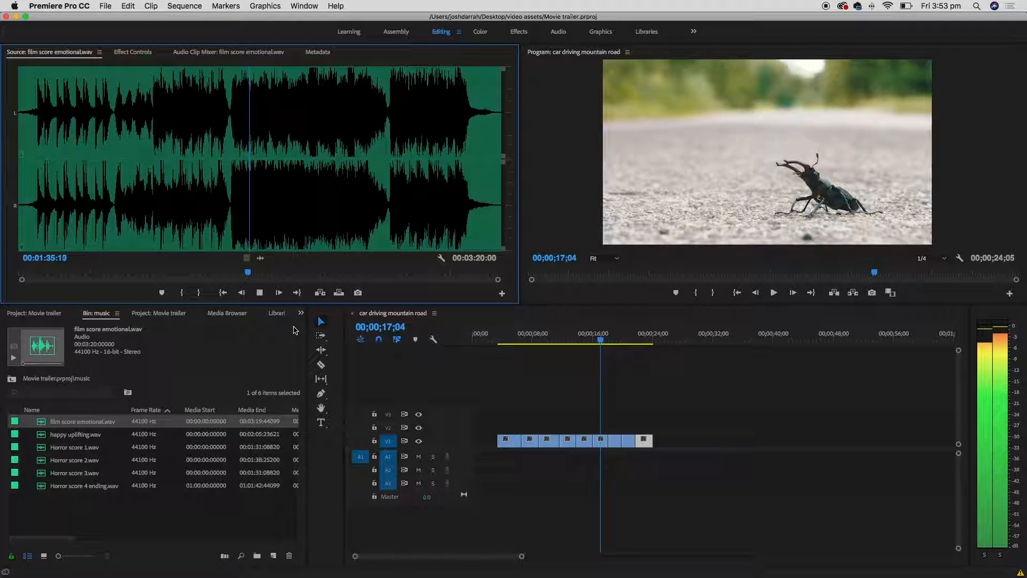
pyautogui.press('space')
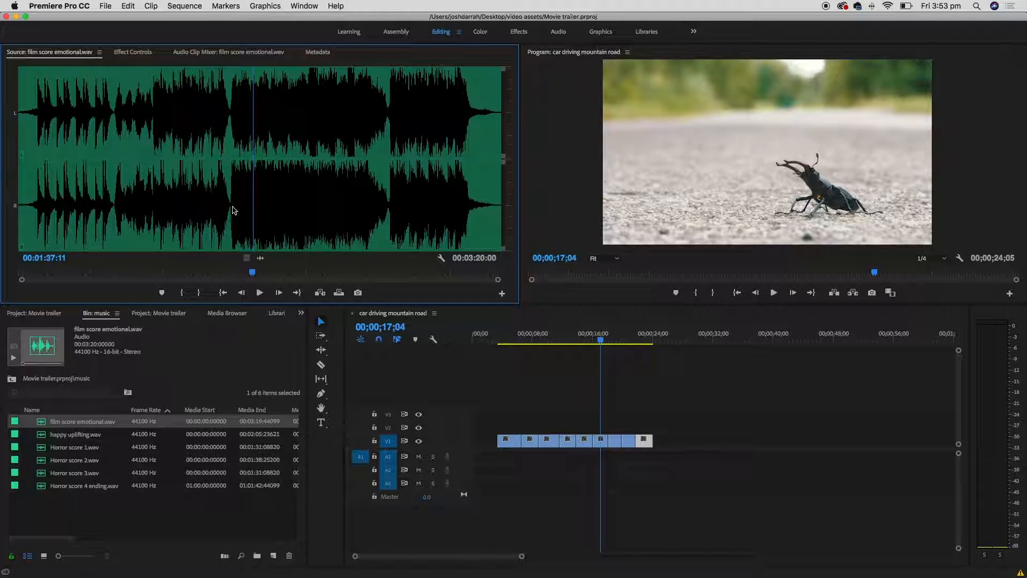
# - Mark film score emotional.wav from 00:00:02:15 to 00:00:39:18 and place it on A1, aligned with the start of the first video clip
pyautogui.click(37, 217)
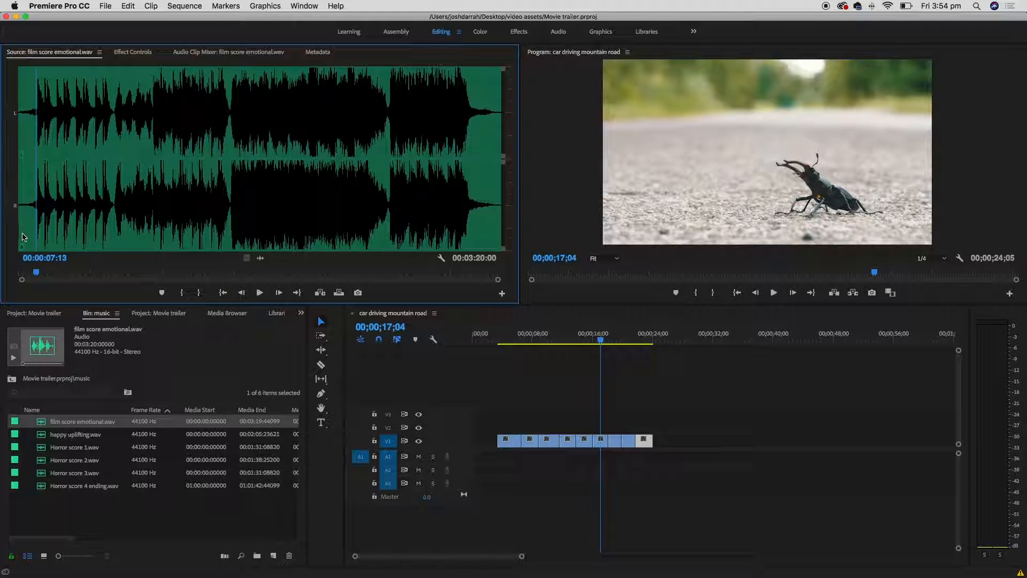
pyautogui.press('=')
pyautogui.press('=')
pyautogui.press('=')
pyautogui.press('-')
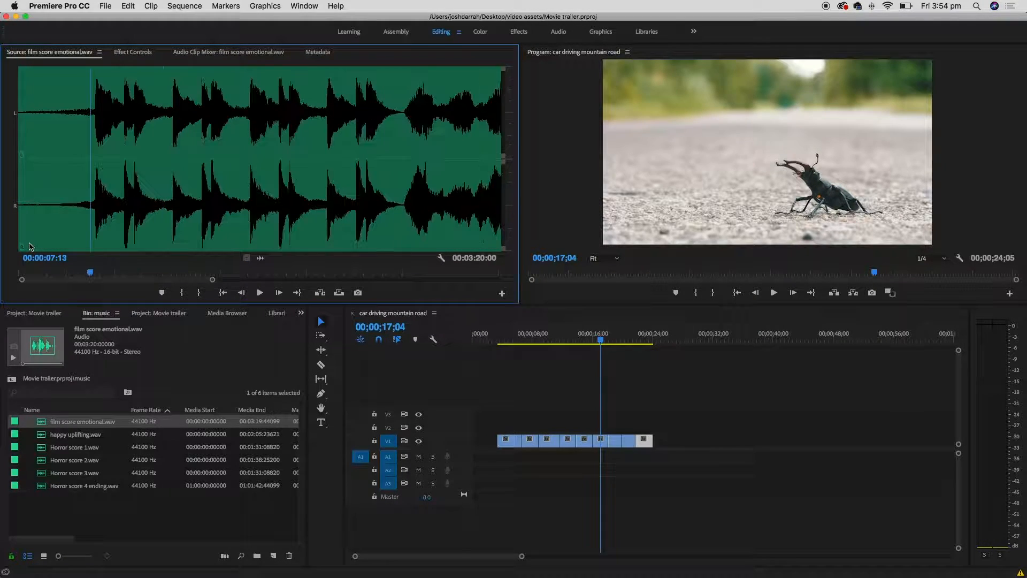
pyautogui.moveTo(94, 188); pyautogui.dragTo(43, 192)
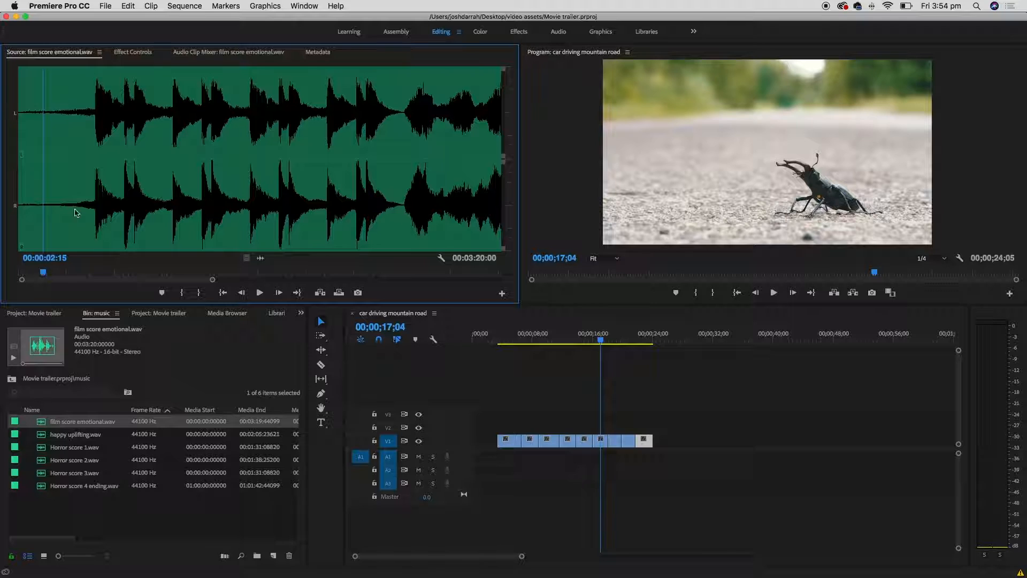
pyautogui.press('i')
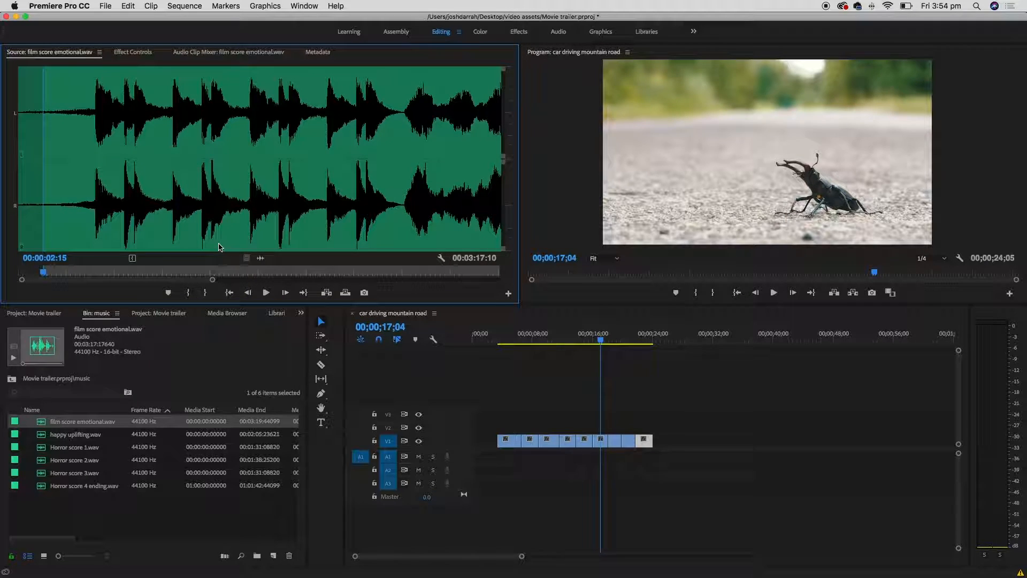
pyautogui.moveTo(388, 206); pyautogui.dragTo(402, 206)
pyautogui.press('o')
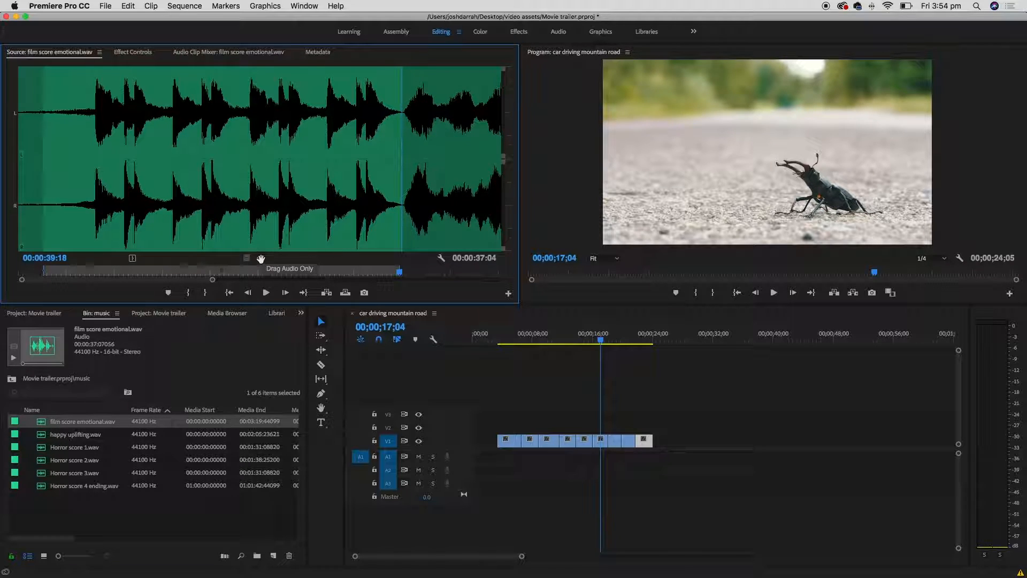
pyautogui.moveTo(260, 258); pyautogui.dragTo(498, 454)
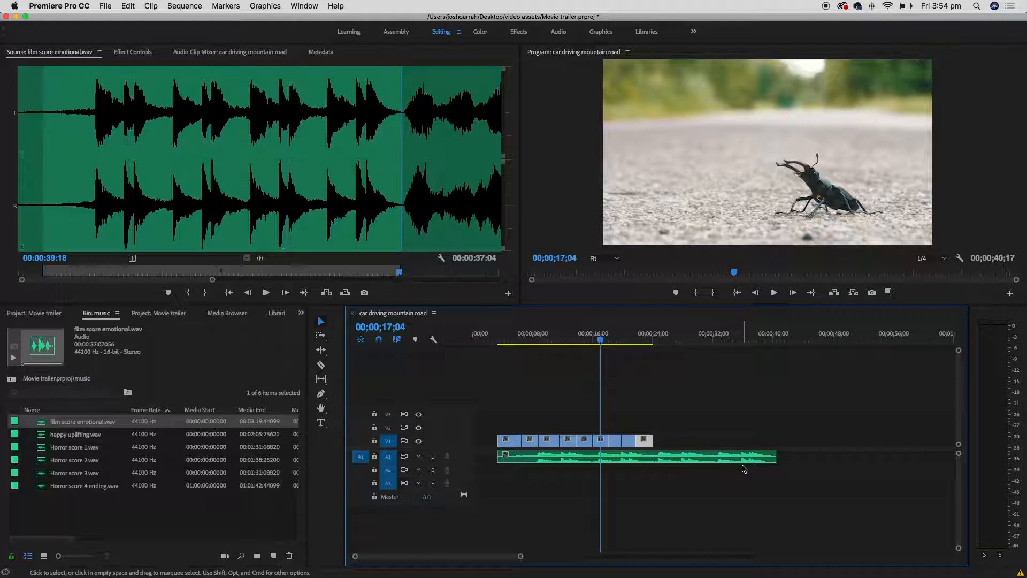
# - Play the sequence with the music from 00;00;03;12 to about 00;00;09;18
pyautogui.click(499, 337)
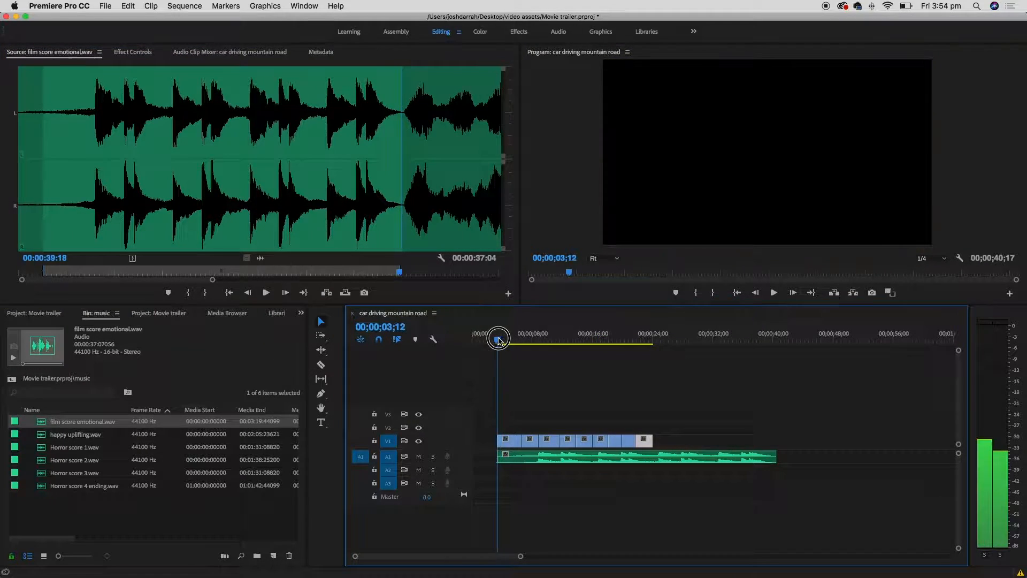
pyautogui.press('space')
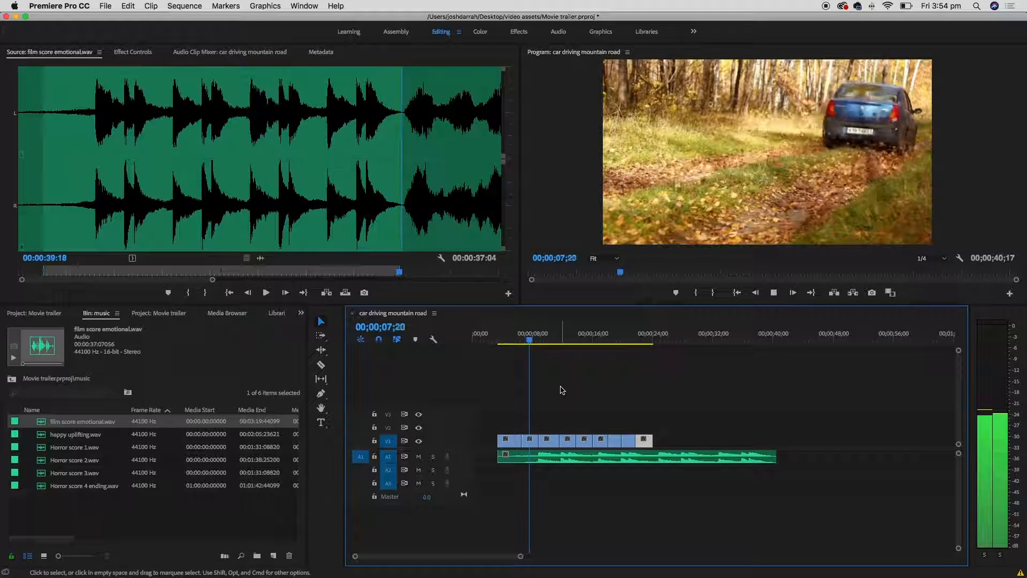
pyautogui.press('space')
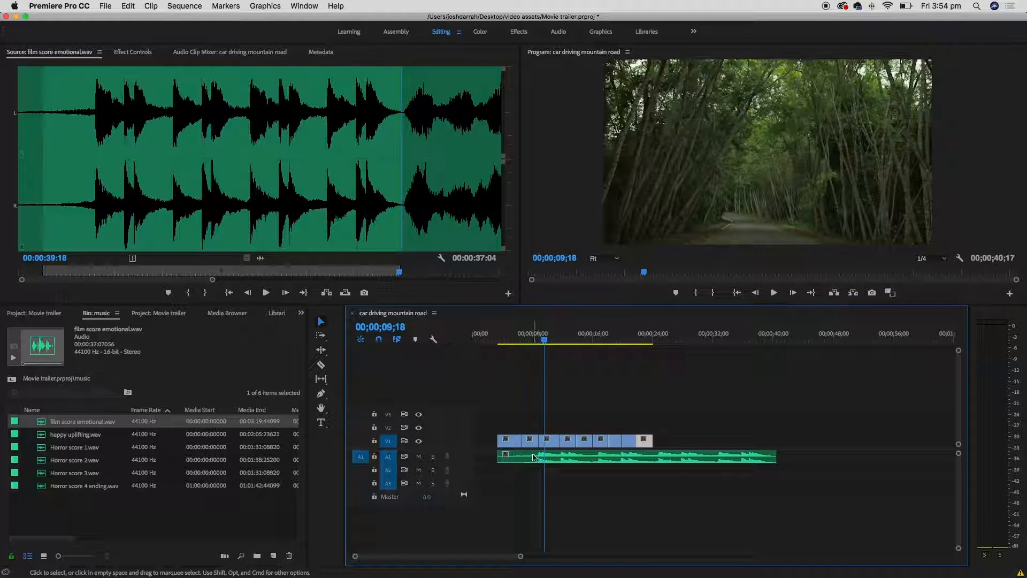
# - Move the music on A1 about two seconds earlier so its first beat falls near the cut to Car on leaf road
pyautogui.click(536, 336)
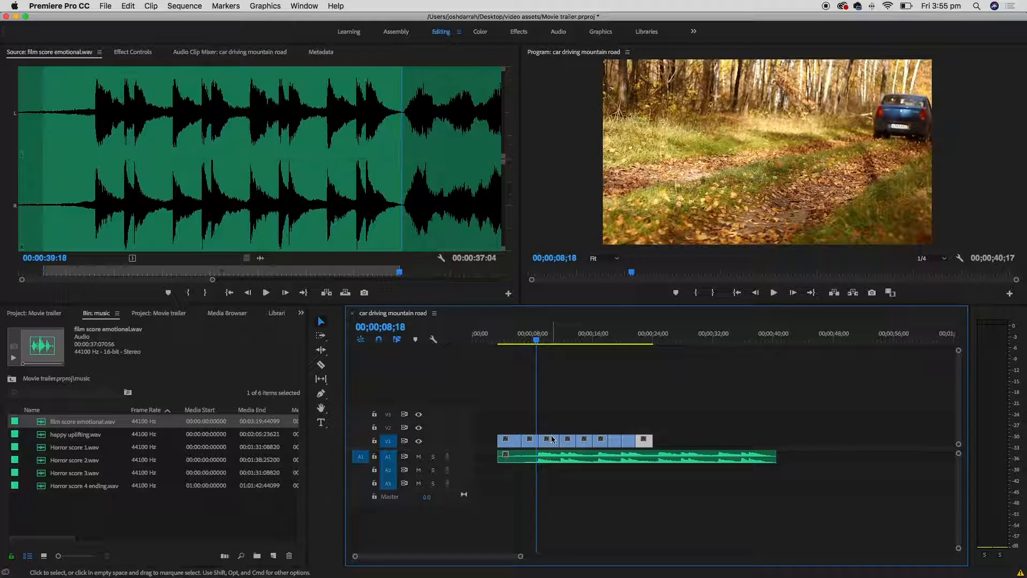
pyautogui.press('=')
pyautogui.press('=')
pyautogui.click(757, 458)
pyautogui.moveTo(757, 457); pyautogui.dragTo(684, 460)
pyautogui.moveTo(625, 459); pyautogui.dragTo(587, 458)
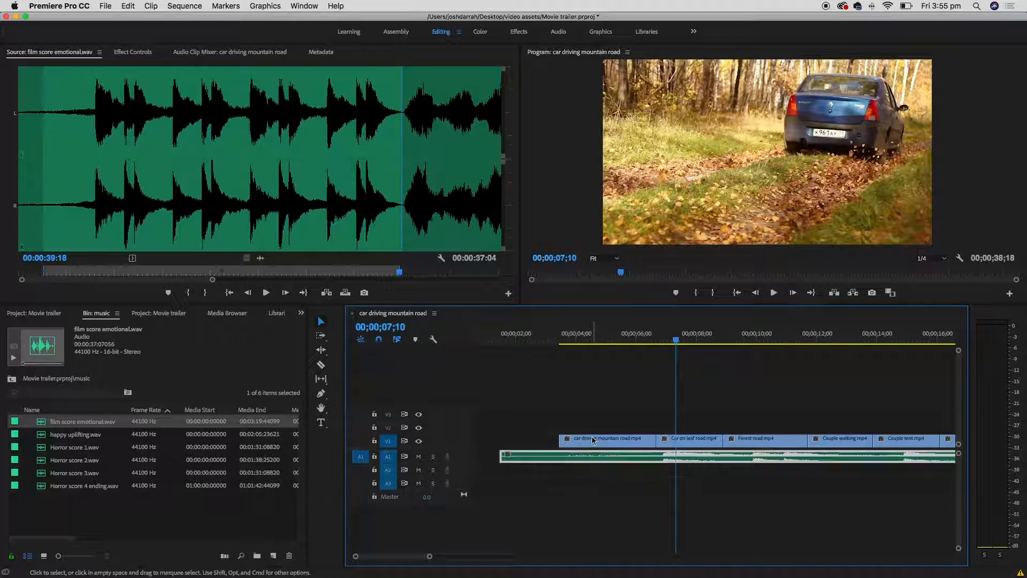
# - Trim about 4.5 seconds off the start of the music on A1 and realign it with the start of the first video clip
pyautogui.moveTo(503, 457); pyautogui.dragTo(640, 459)
pyautogui.moveTo(703, 463); pyautogui.dragTo(621, 460)
# - Play the sequence with the trimmed music from 00;00;03;05 to 00;00;18;29
pyautogui.click(554, 342)
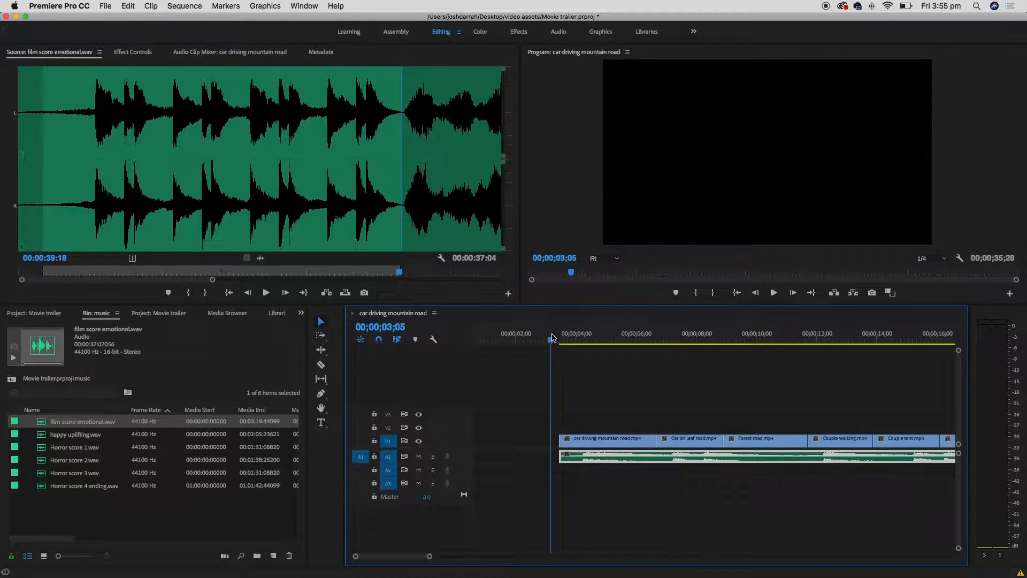
pyautogui.press('space')
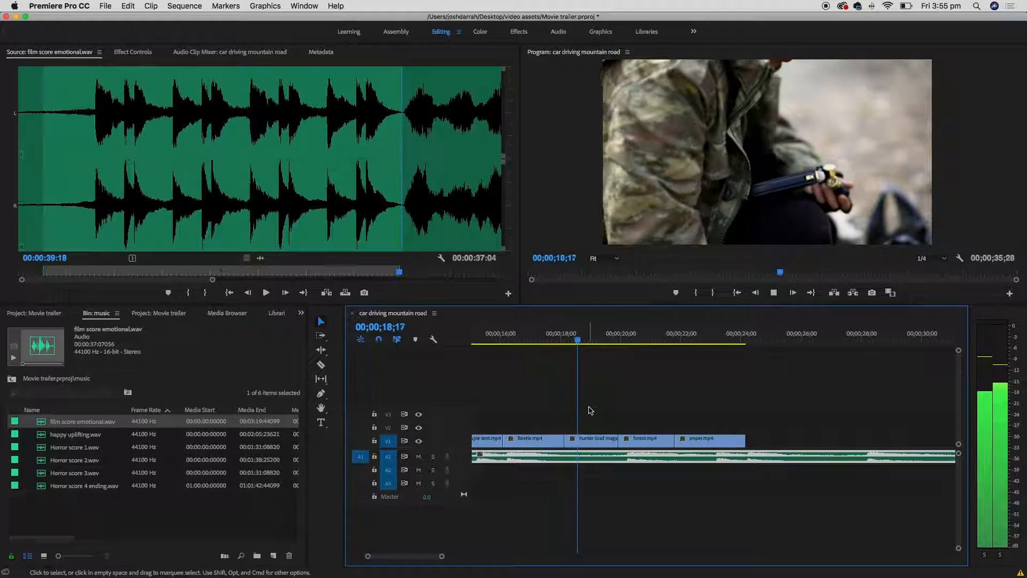
pyautogui.press('space')
# - Skim through the clips of the whole sequence from Car on leaf road.mp4 to sniper.mp4 at 00;00;22;16
pyautogui.press('-')
pyautogui.press('-')
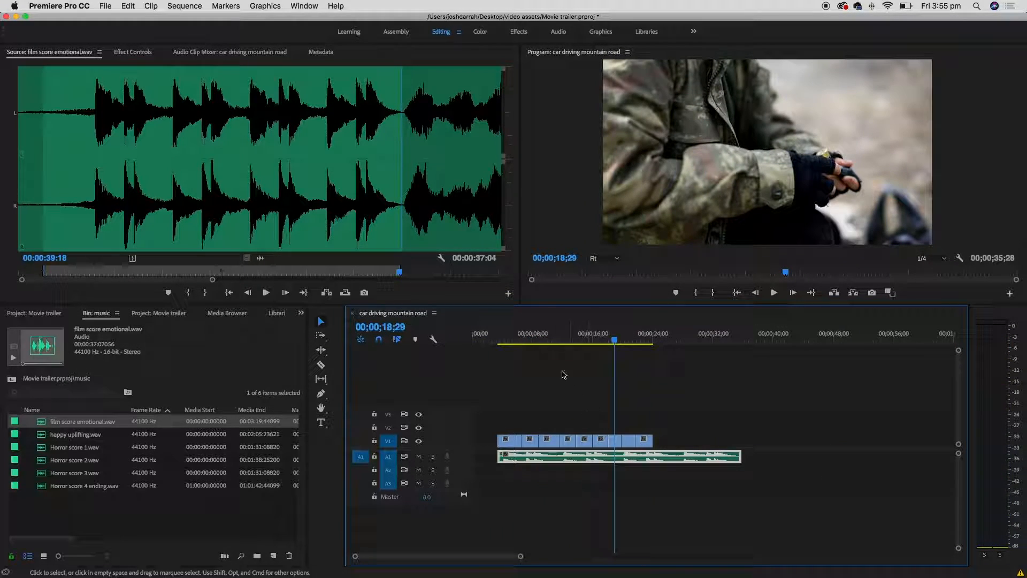
pyautogui.click(512, 336)
pyautogui.click(531, 336)
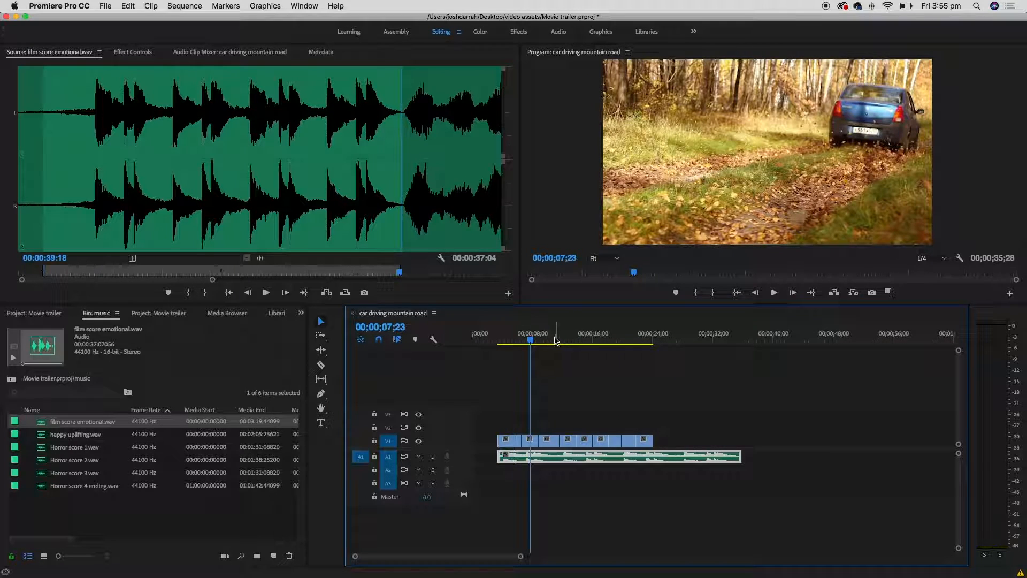
pyautogui.click(555, 336)
pyautogui.click(599, 338)
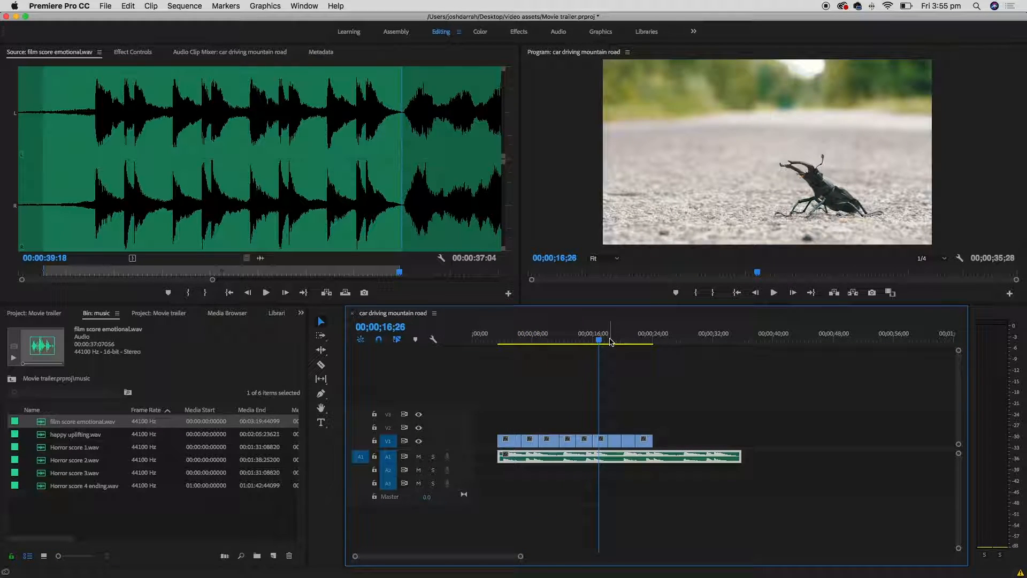
pyautogui.click(609, 339)
pyautogui.click(619, 338)
pyautogui.click(632, 339)
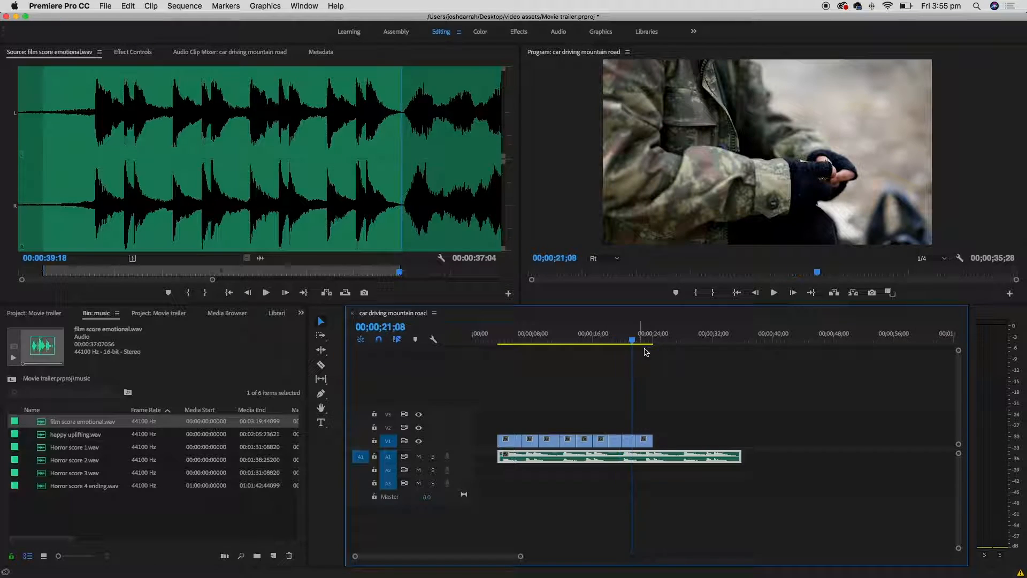
pyautogui.click(641, 342)
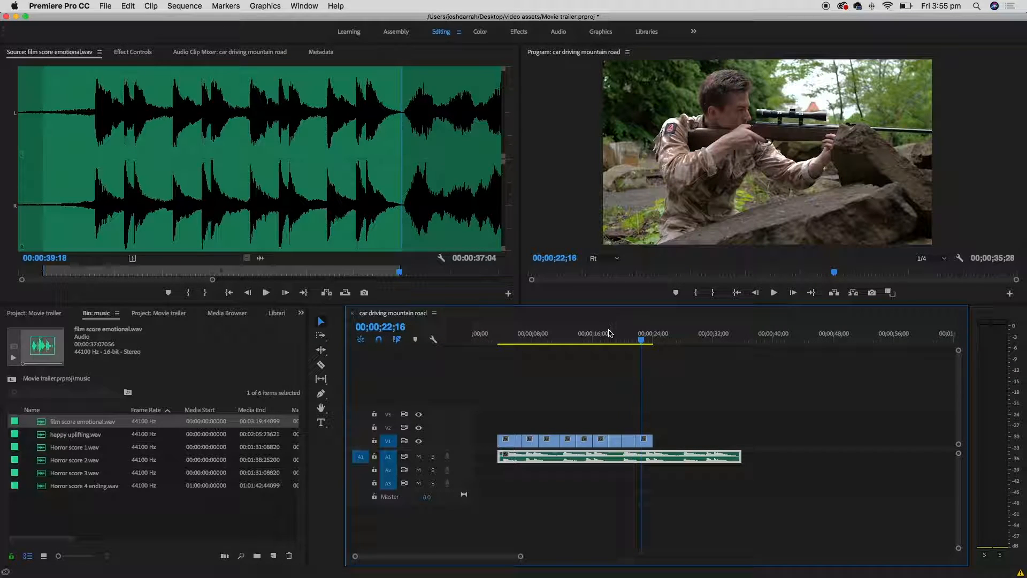
# - Split the music on A1 at 00;00;16;03, where Beetle.mp4 starts, with the Razor tool and delete the part after the split
pyautogui.click(589, 335)
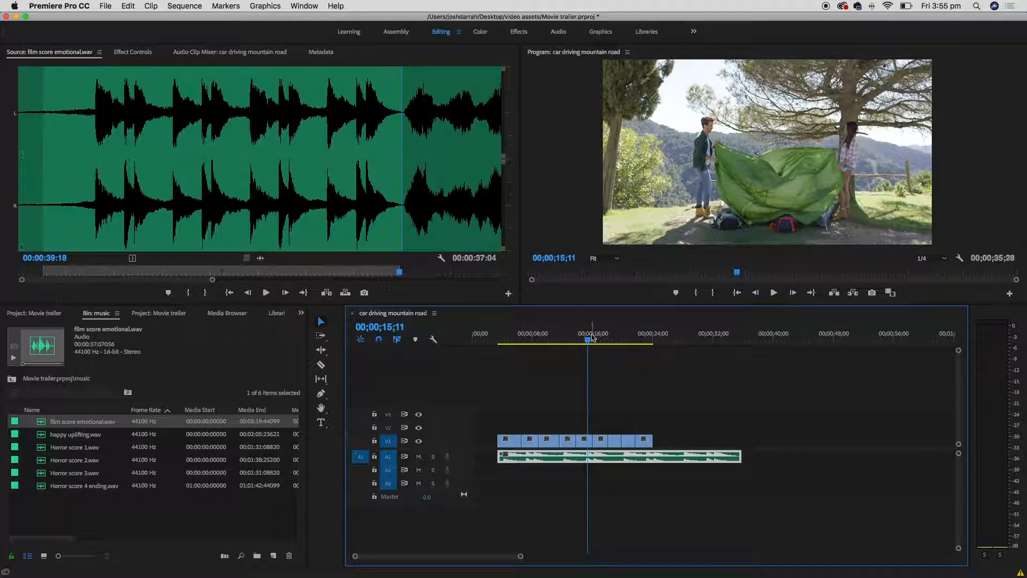
pyautogui.press('=')
pyautogui.press('=')
pyautogui.moveTo(720, 338); pyautogui.dragTo(737, 336)
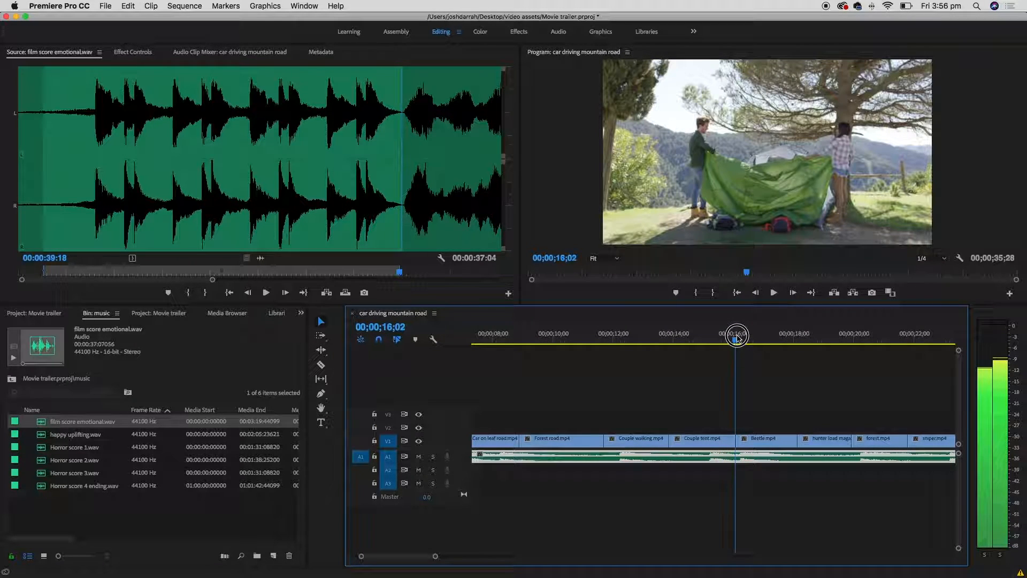
pyautogui.click(736, 337)
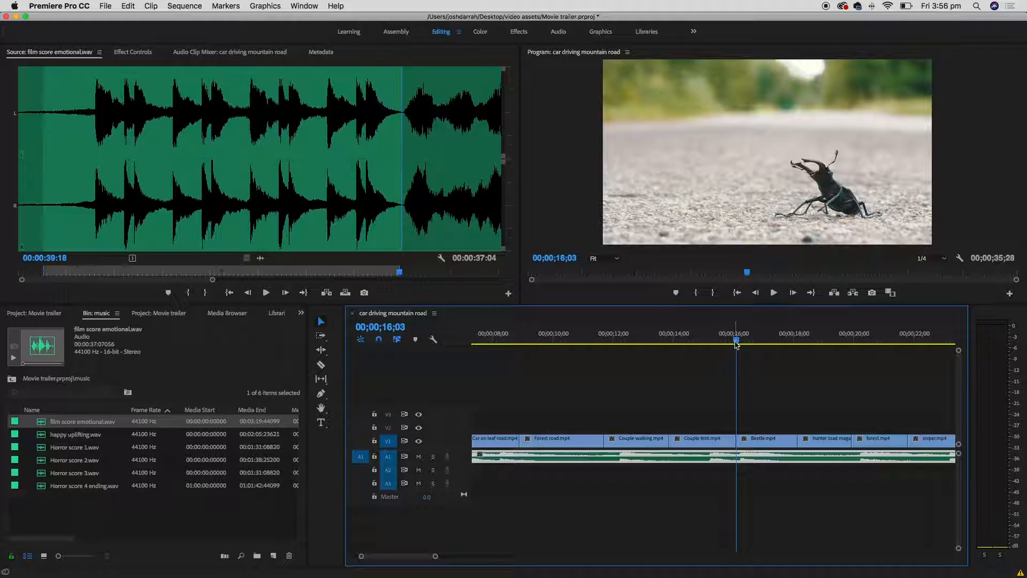
pyautogui.moveTo(725, 340)
pyautogui.mouseDown()
pyautogui.moveTo(745, 339)
pyautogui.moveTo(716, 339)
pyautogui.moveTo(736, 342)
pyautogui.mouseUp()
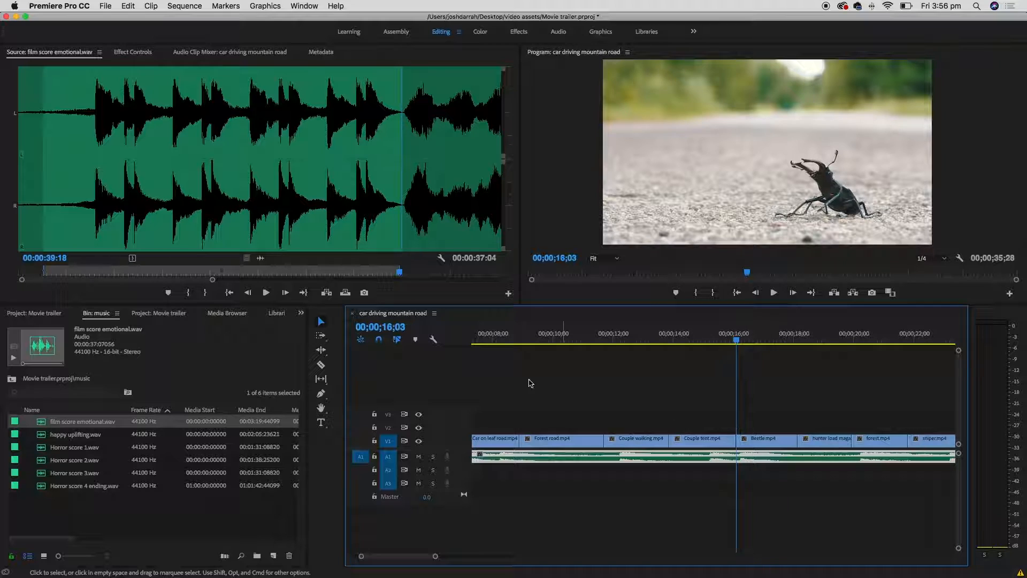
pyautogui.click(321, 364)
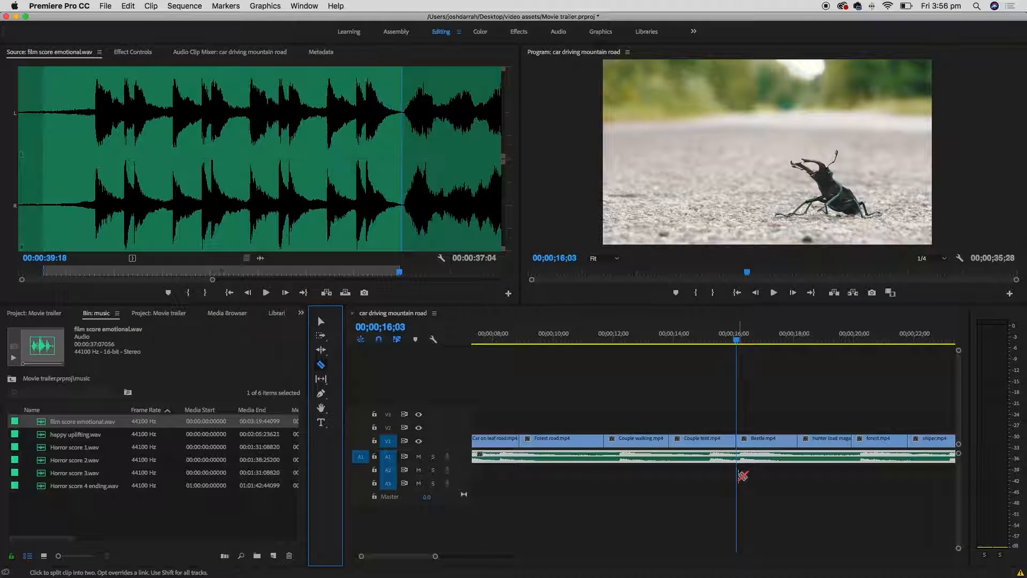
pyautogui.click(738, 458)
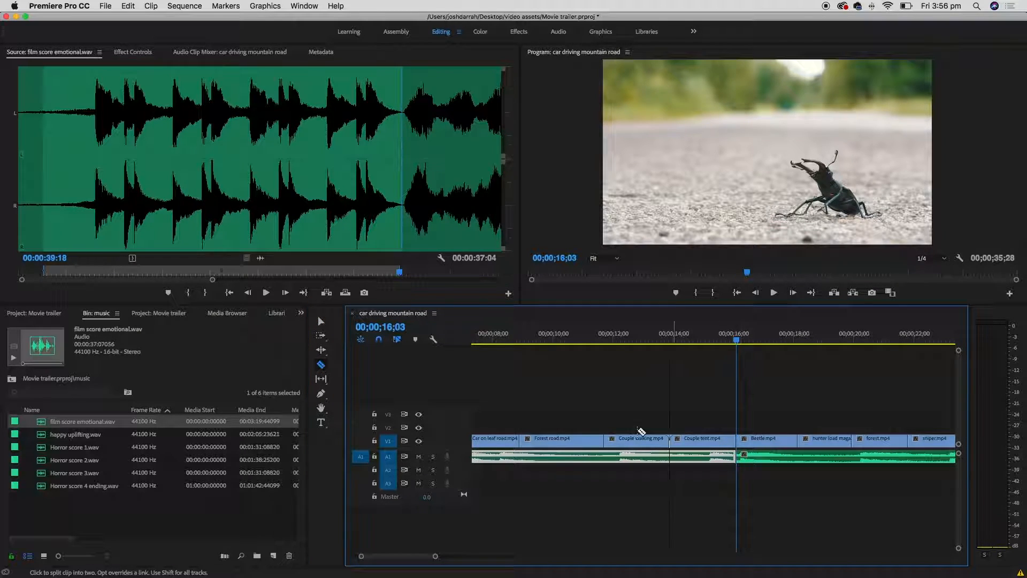
pyautogui.click(321, 321)
pyautogui.click(802, 459)
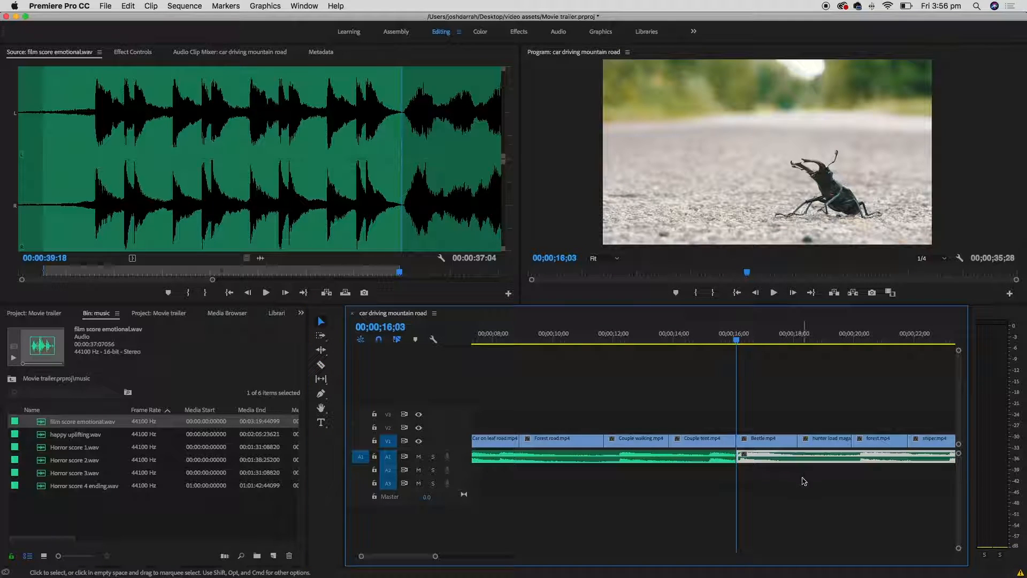
pyautogui.press('Delete')
# - Look through the horror scores in the music bin and open Horror score 1.wav in the Source Monitor
pyautogui.press('-')
pyautogui.press('-')
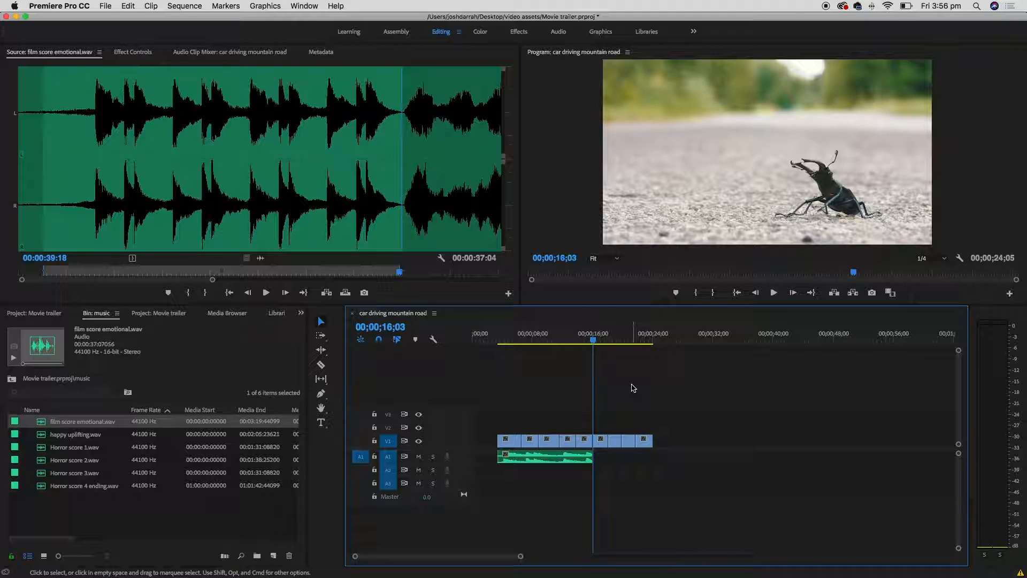
pyautogui.click(79, 460)
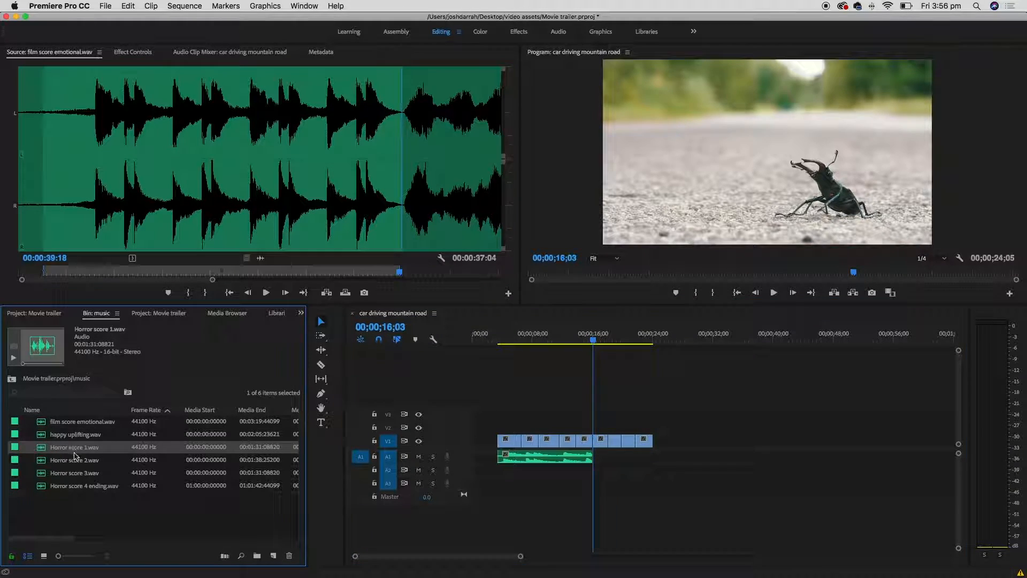
pyautogui.click(93, 474)
pyautogui.click(103, 487)
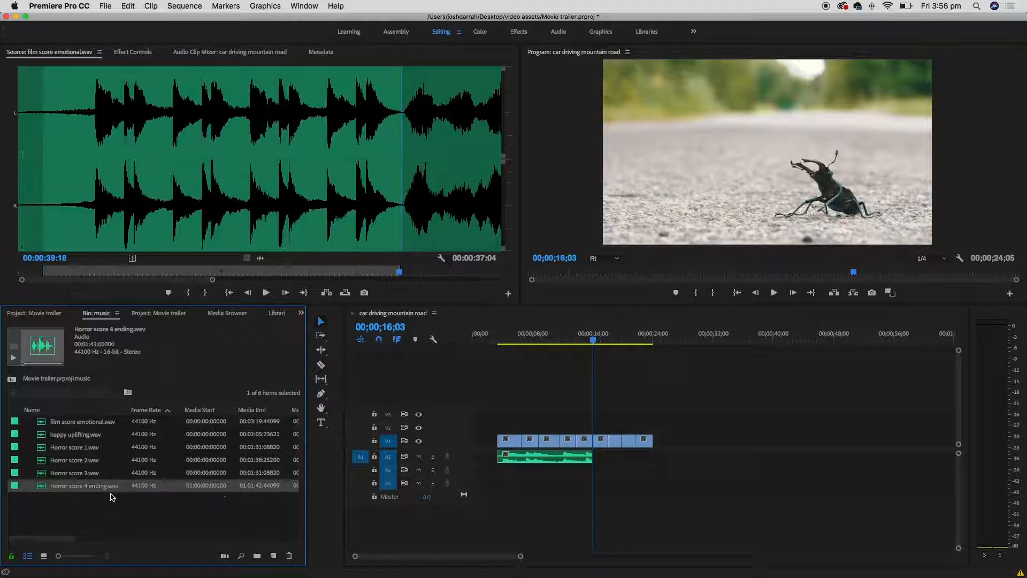
pyautogui.click(101, 451)
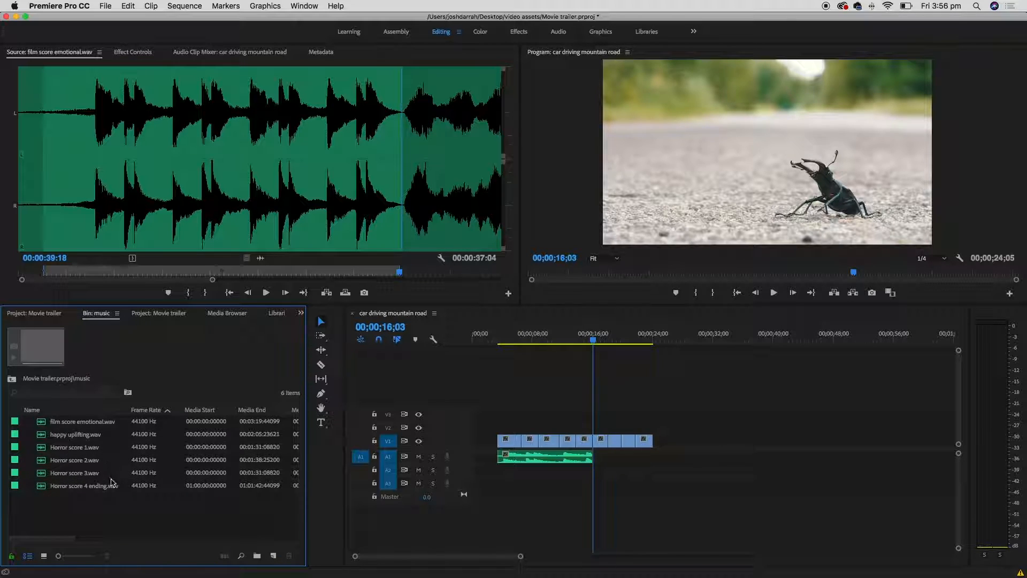
pyautogui.click(79, 449)
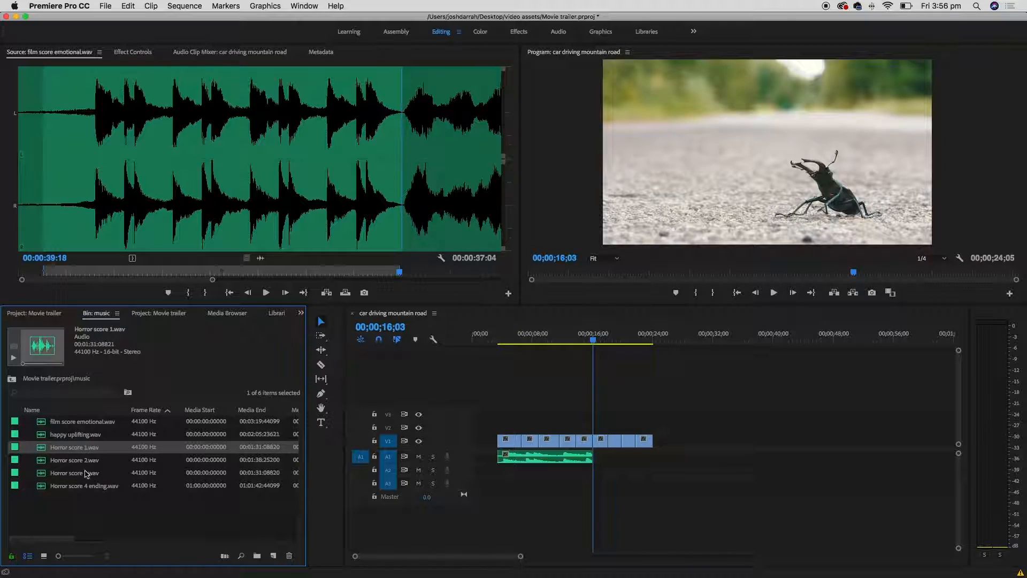
pyautogui.doubleClick(44, 450)
pyautogui.doubleClick(44, 450)
# - Listen to Horror score 1.wav around 00:00:19:00, 00:00:39:13 and up to 00:01:00:00
pyautogui.click(116, 221)
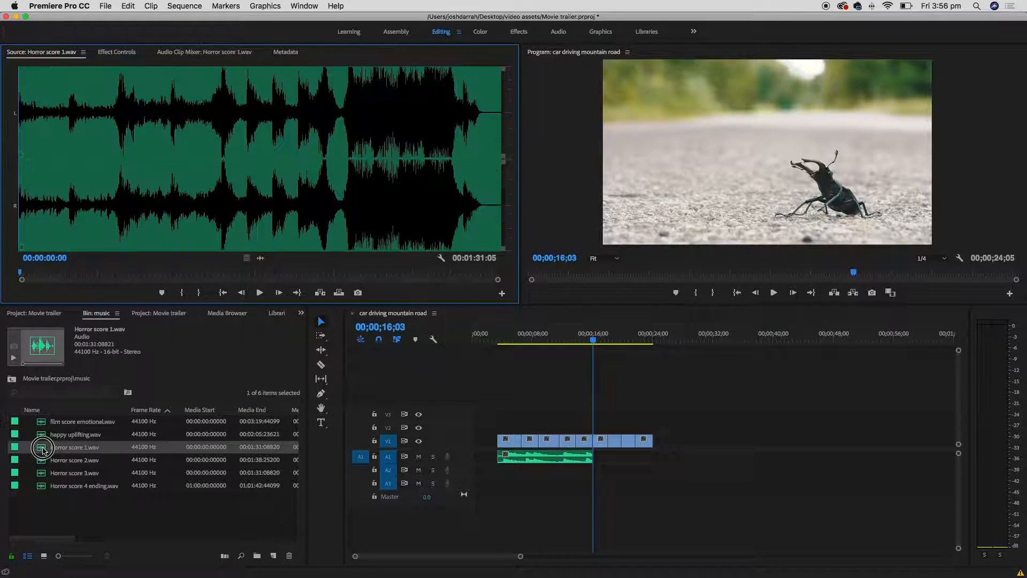
pyautogui.press('space')
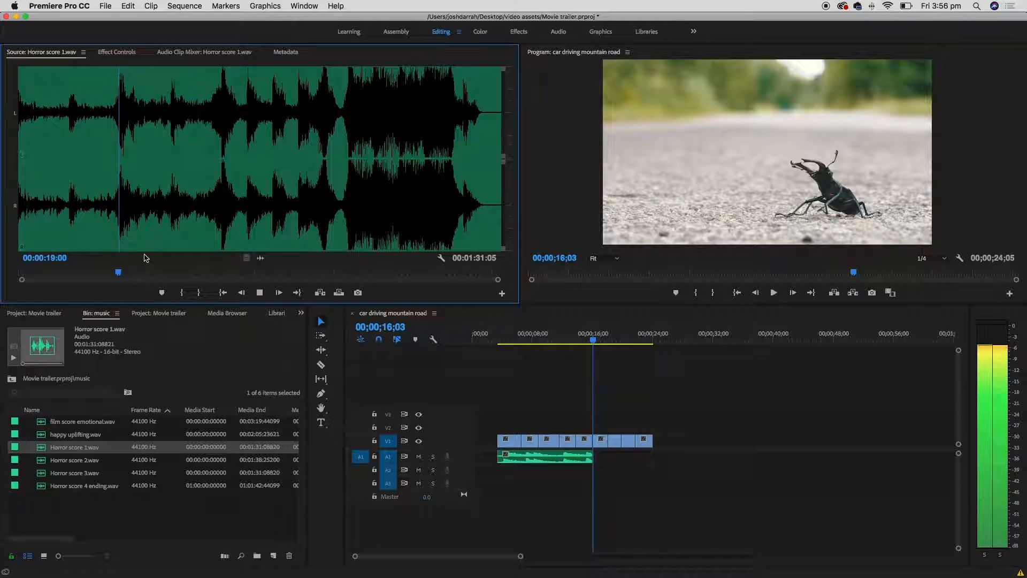
pyautogui.click(220, 228)
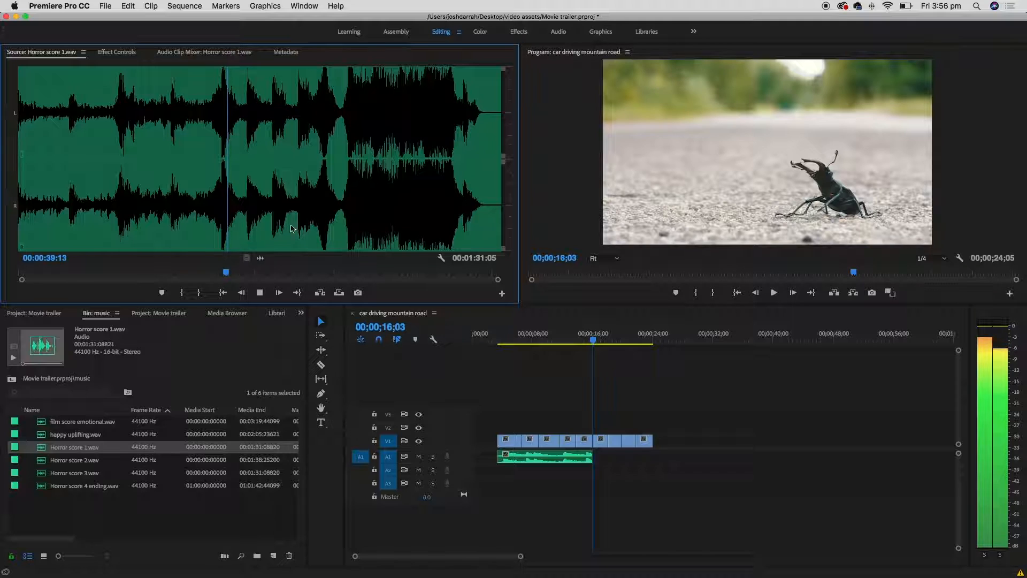
pyautogui.click(319, 213)
pyautogui.press('space')
pyautogui.press('space')
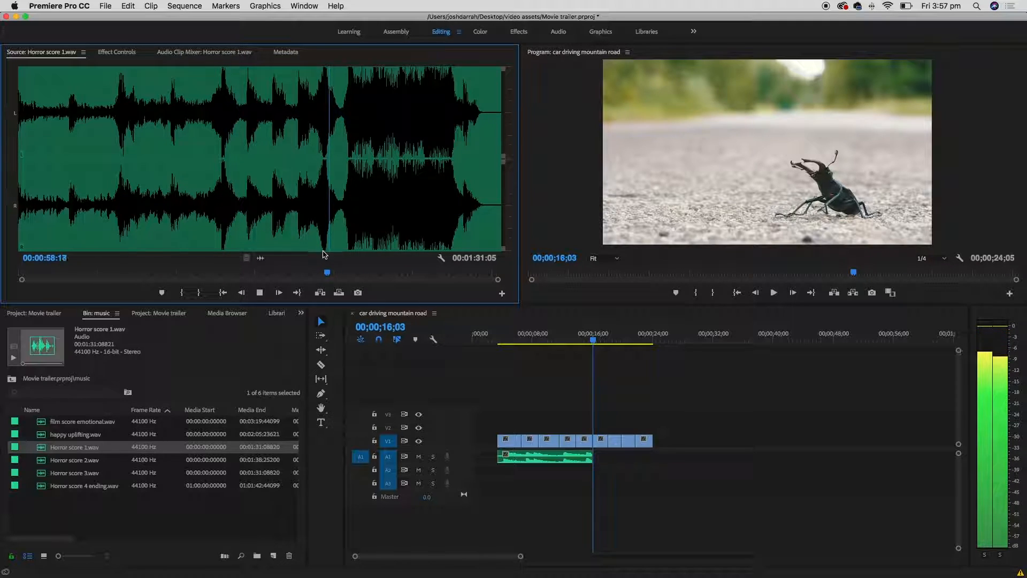
pyautogui.press('space')
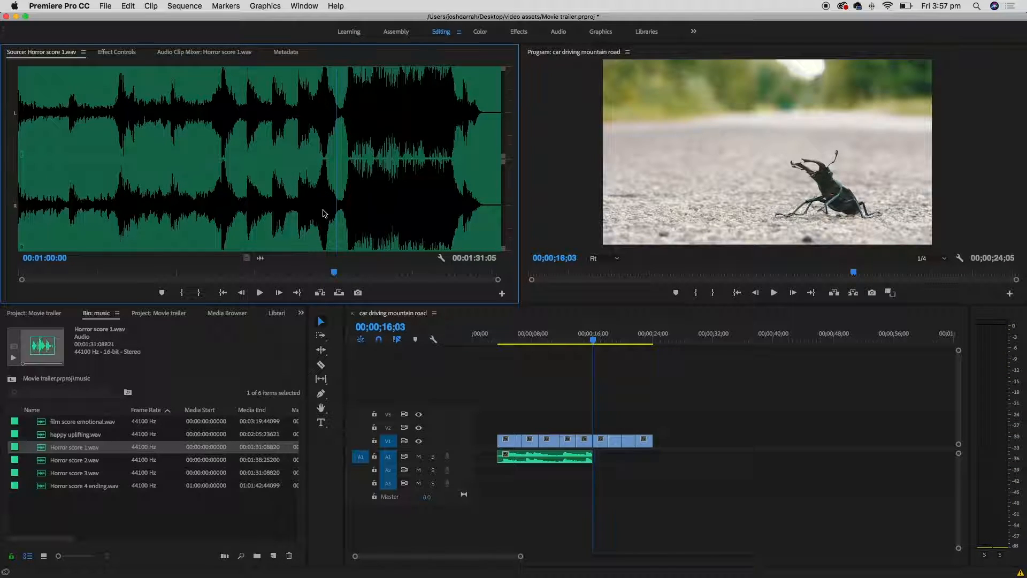
# - Mark Horror score 1.wav from 00:00:57:07 to 00:01:00:22
pyautogui.click(321, 209)
pyautogui.press('space')
pyautogui.moveTo(321, 209); pyautogui.dragTo(322, 209)
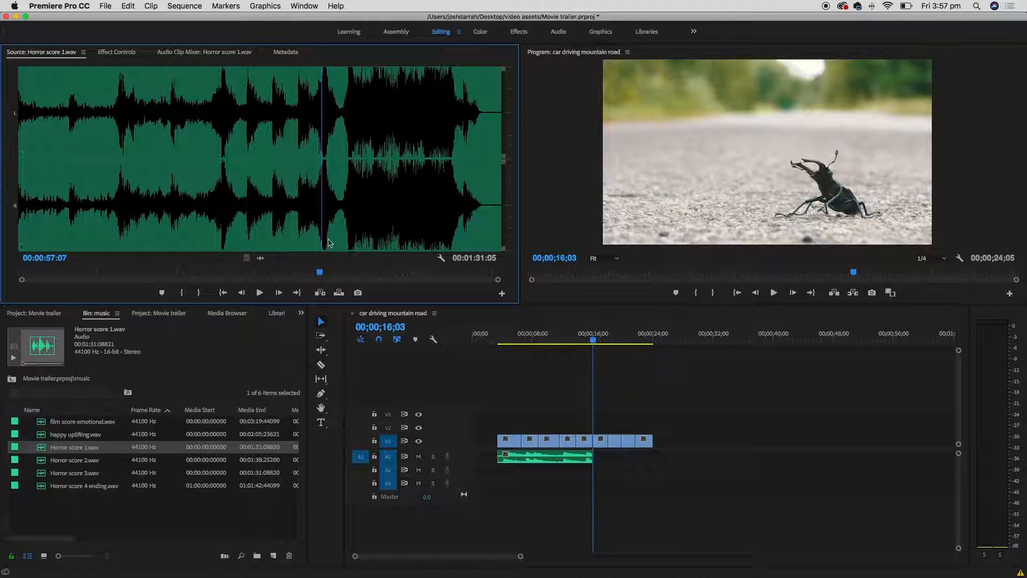
pyautogui.press('i')
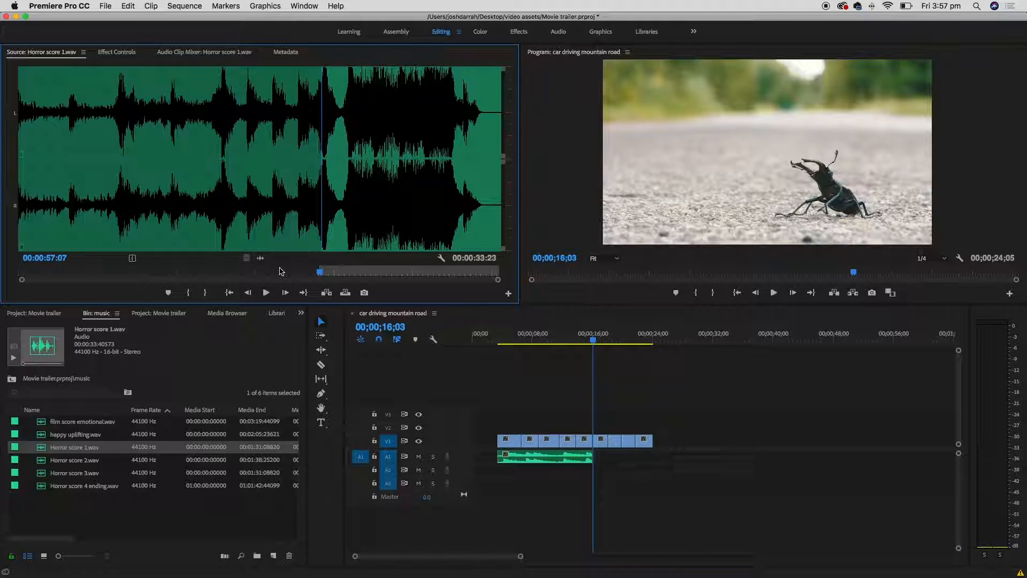
pyautogui.press('space')
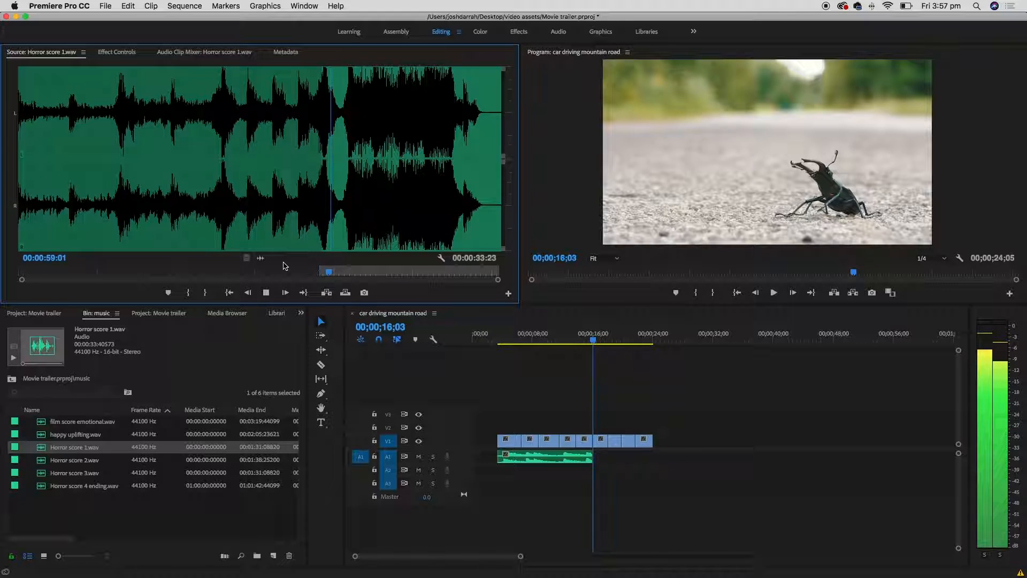
pyautogui.press('space')
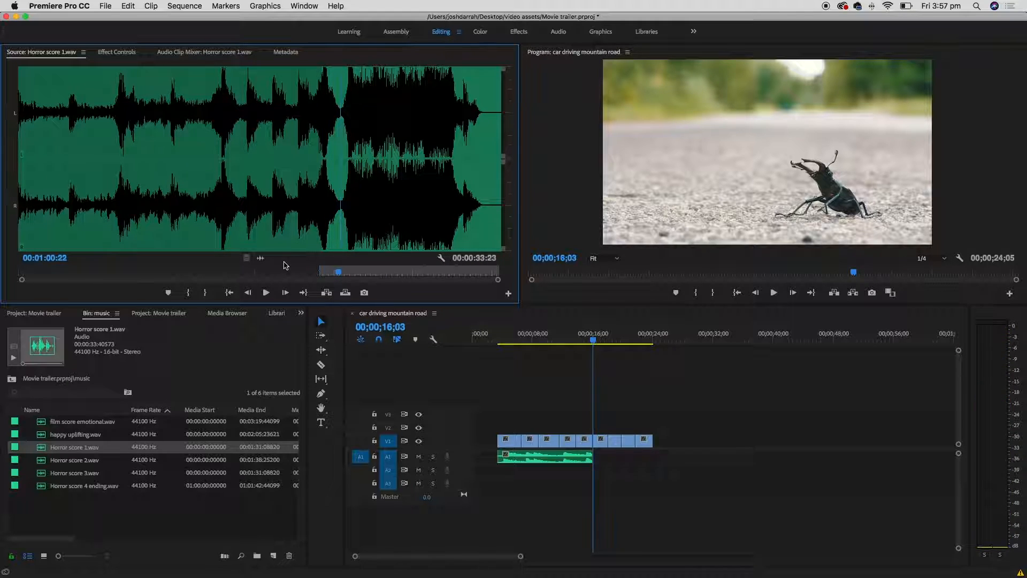
pyautogui.press('o')
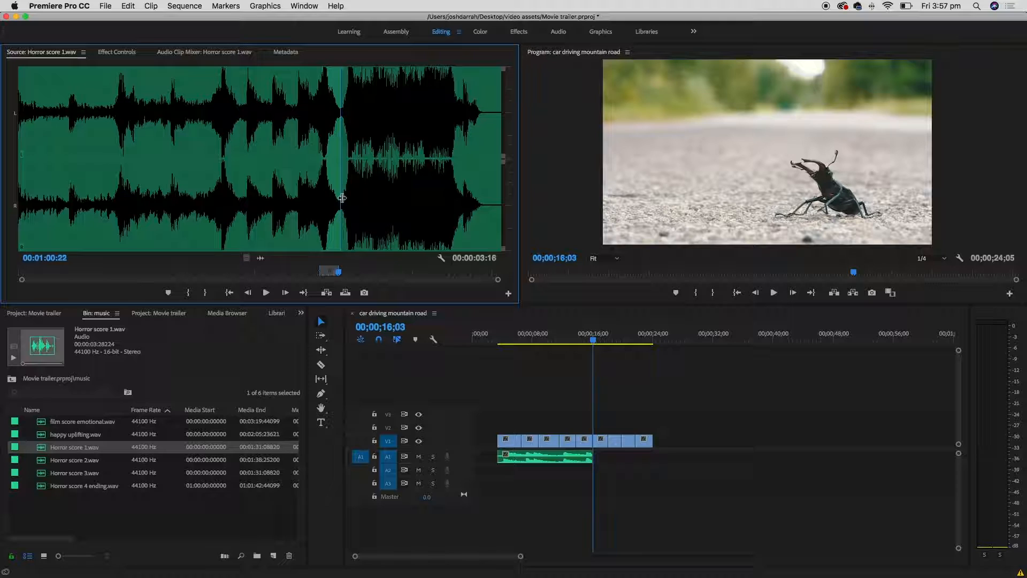
# - Place the marked Horror score 1.wav section on A1 directly after the emotional music, starting with Beetle.mp4
pyautogui.moveTo(260, 257); pyautogui.dragTo(606, 459)
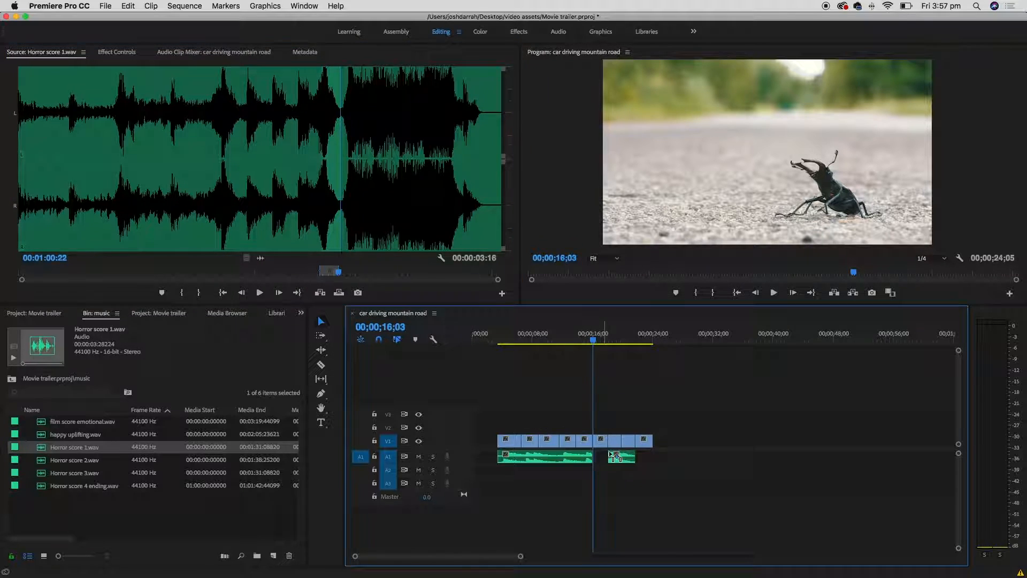
pyautogui.click(606, 340)
pyautogui.press('=')
pyautogui.press('=')
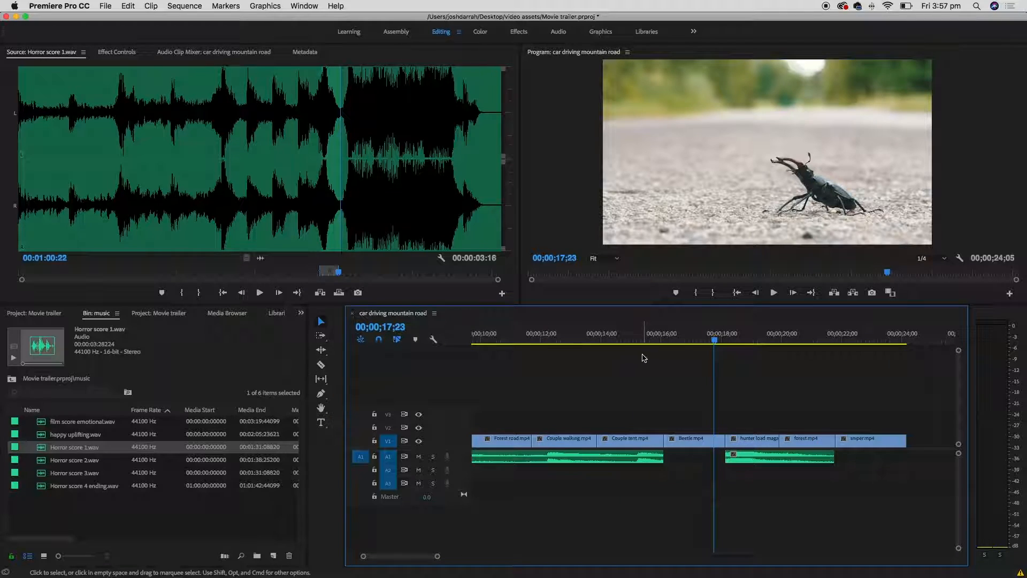
pyautogui.moveTo(345, 355); pyautogui.dragTo(245, 355)
pyautogui.moveTo(656, 456); pyautogui.dragTo(580, 457)
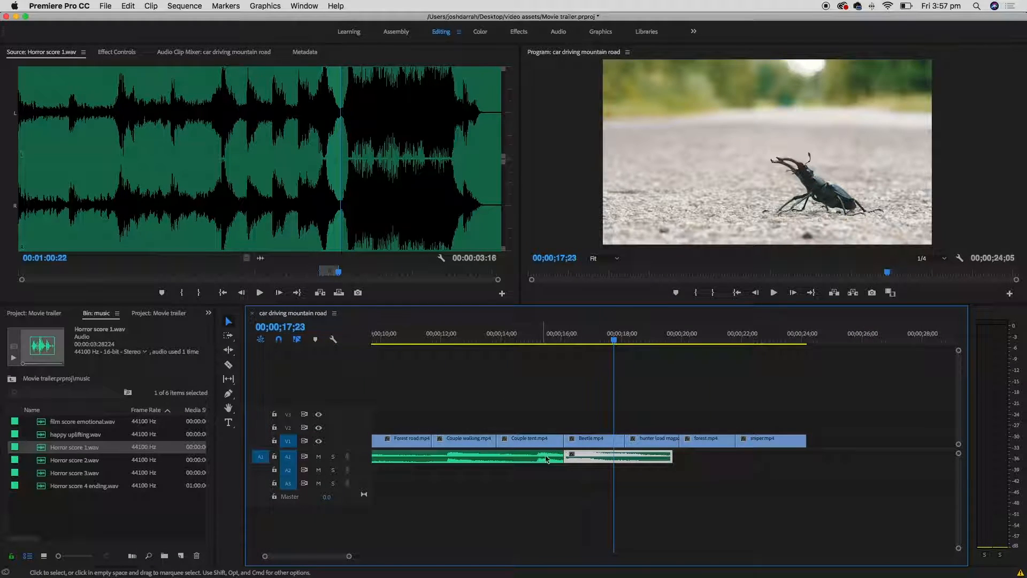
# - Play the sequence from 00;00;10;28 to 00;00;19;10 across the change from emotional to horror music
pyautogui.click(408, 337)
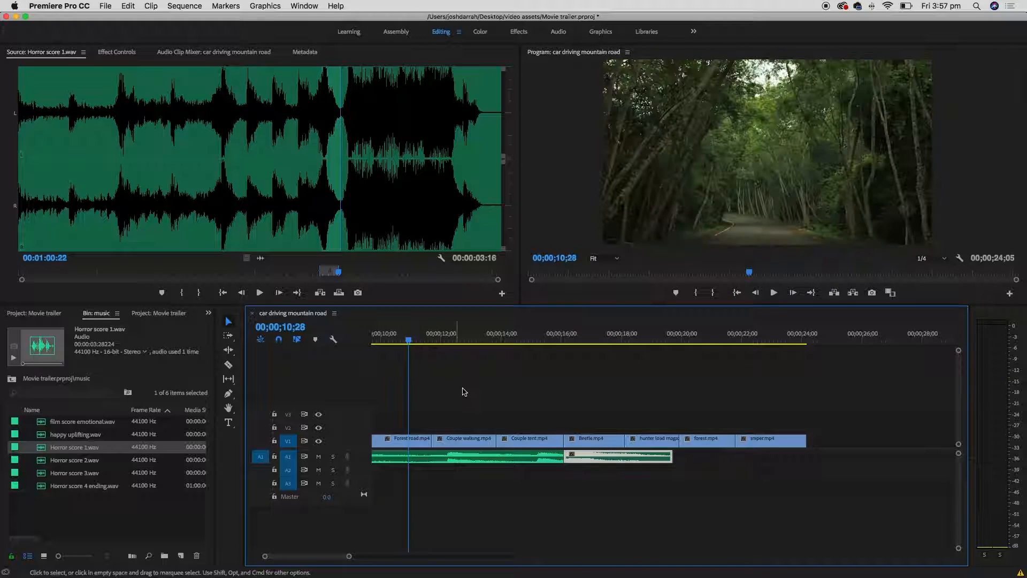
pyautogui.press('space')
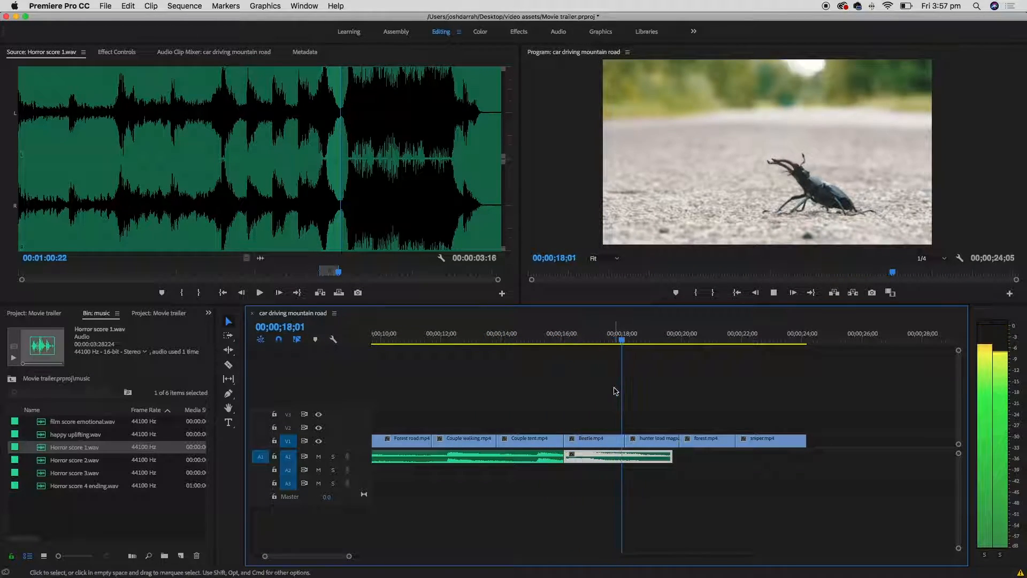
pyautogui.press('space')
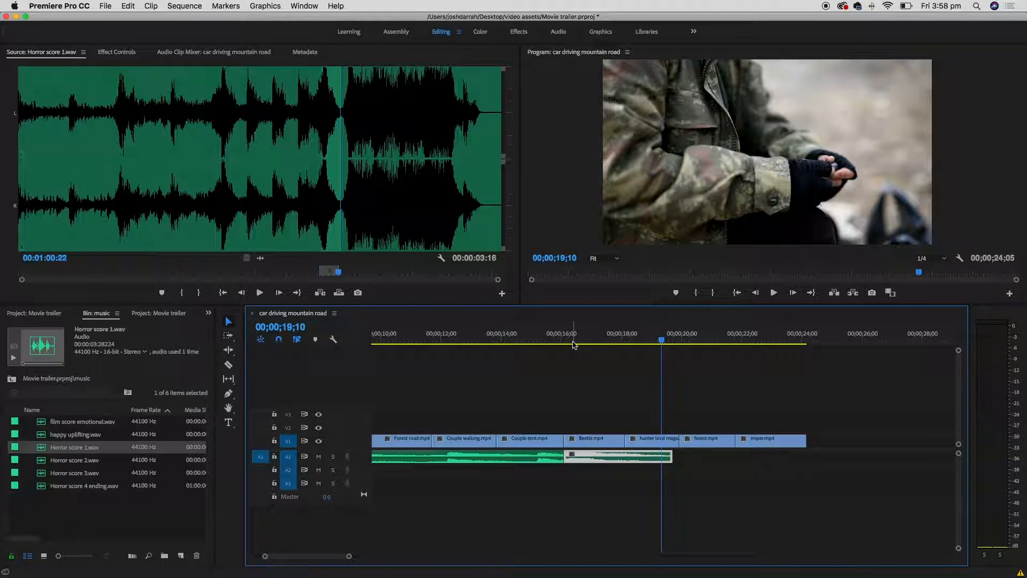
# - Shift Beetle.mp4 and the three clips after it 29 frames later on V1, leaving a gap after Couple tent.mp4
pyautogui.moveTo(558, 340); pyautogui.dragTo(568, 340)
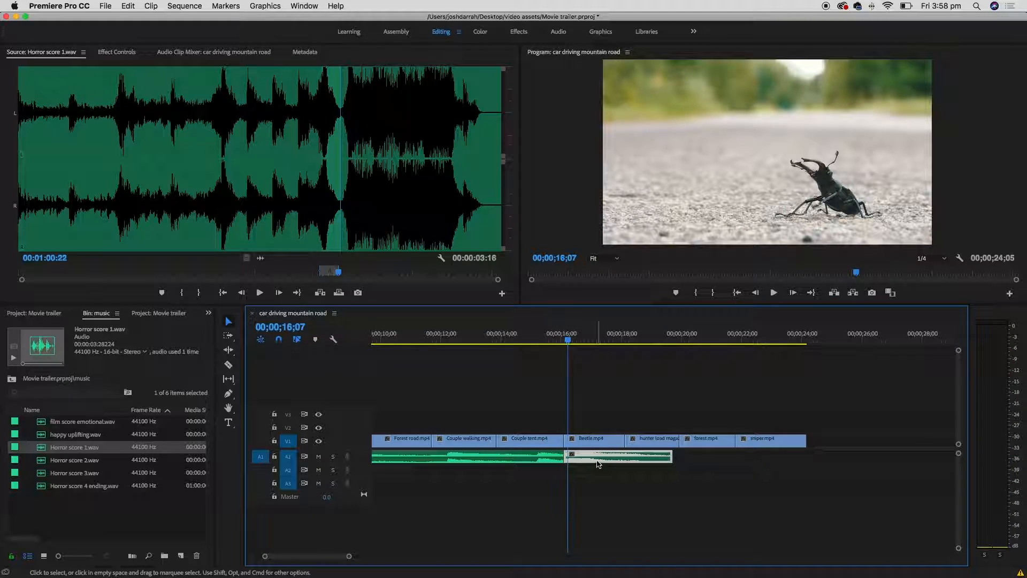
pyautogui.moveTo(837, 408); pyautogui.dragTo(621, 443)
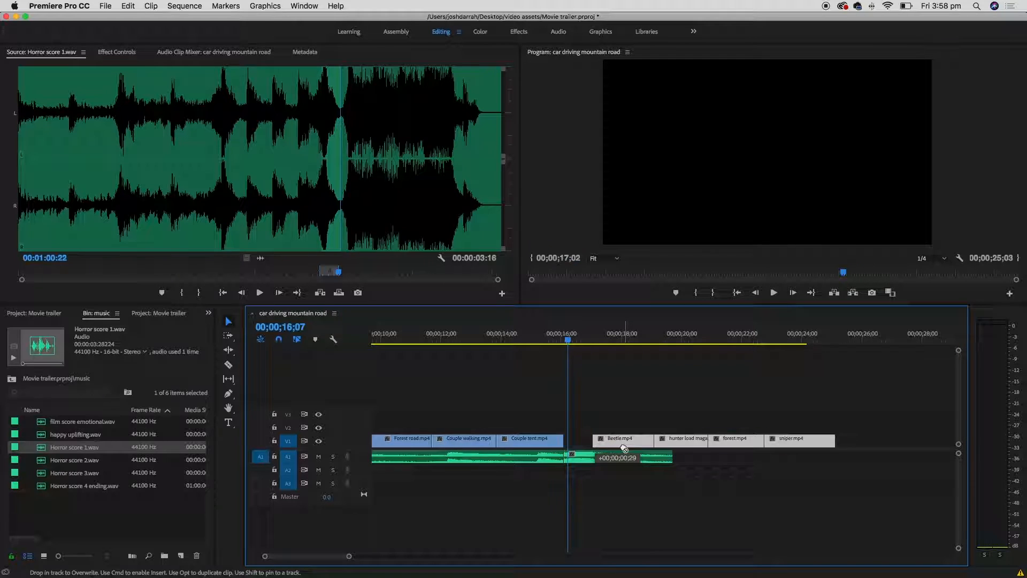
pyautogui.click(635, 522)
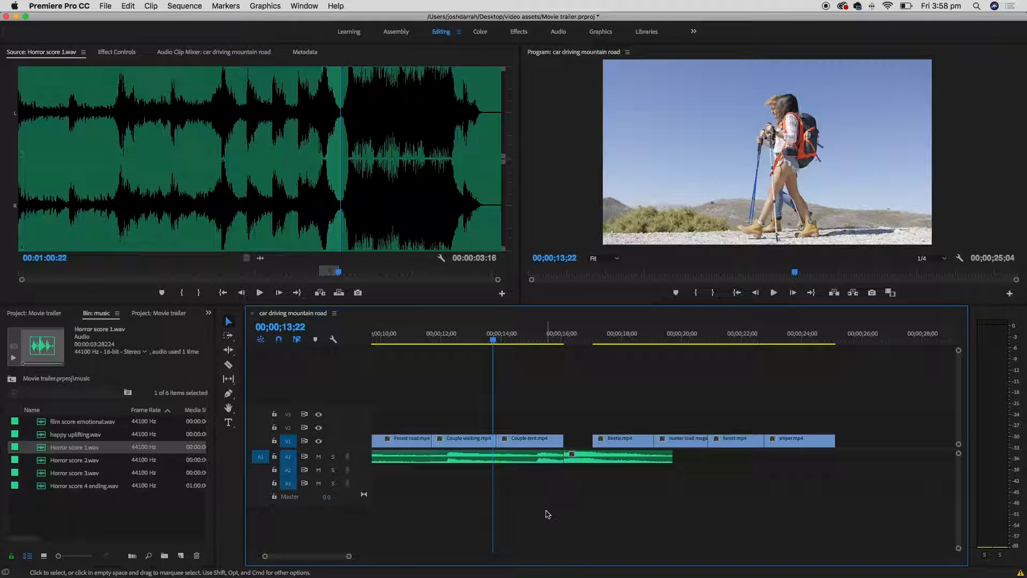
# - Play the sequence from 00;00;13;22 to 00;00;19;07 across the gap before Beetle.mp4
pyautogui.press('space')
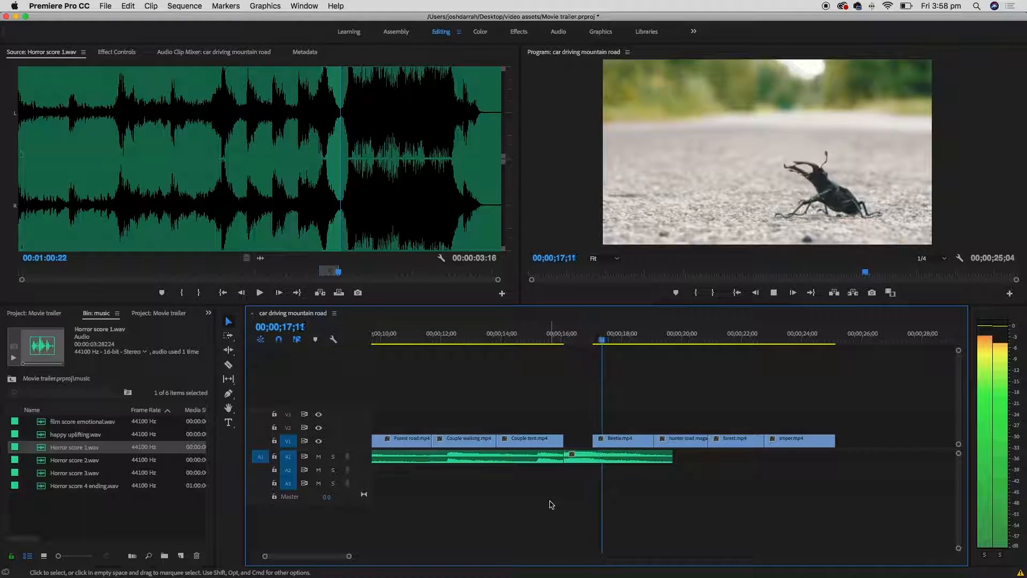
pyautogui.press('space')
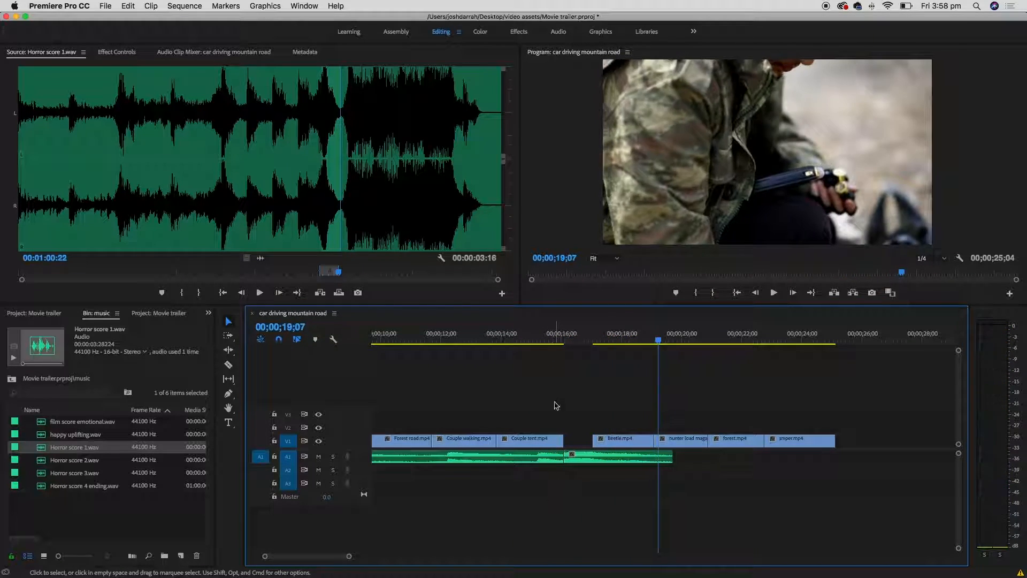
pyautogui.click(581, 338)
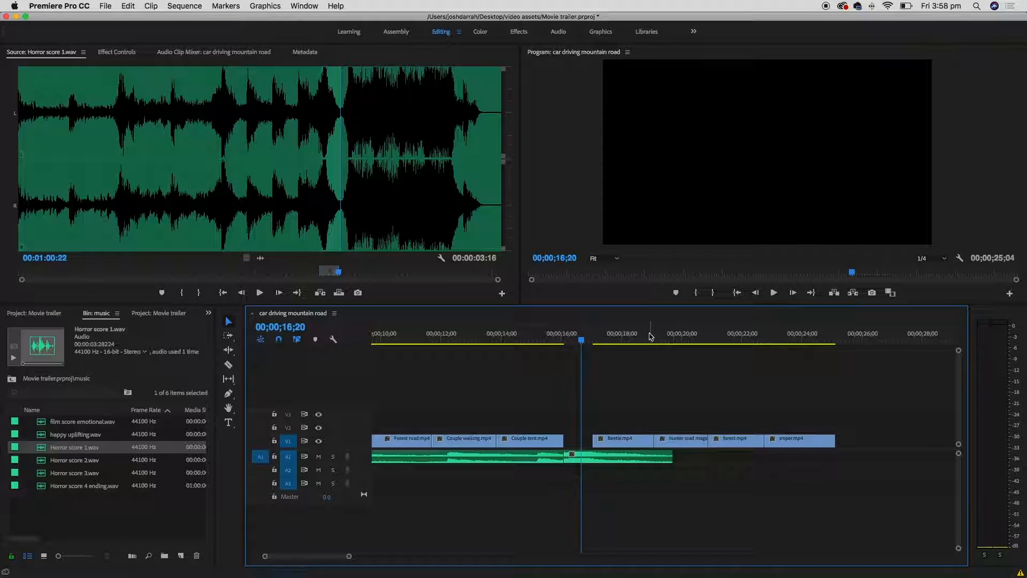
# - Move the hunter loading, forest.mp4 and sniper.mp4 clips later on V1 so that short gaps separate them
pyautogui.moveTo(695, 431); pyautogui.dragTo(800, 442)
pyautogui.moveTo(678, 441); pyautogui.dragTo(696, 442)
pyautogui.moveTo(765, 440); pyautogui.dragTo(847, 441)
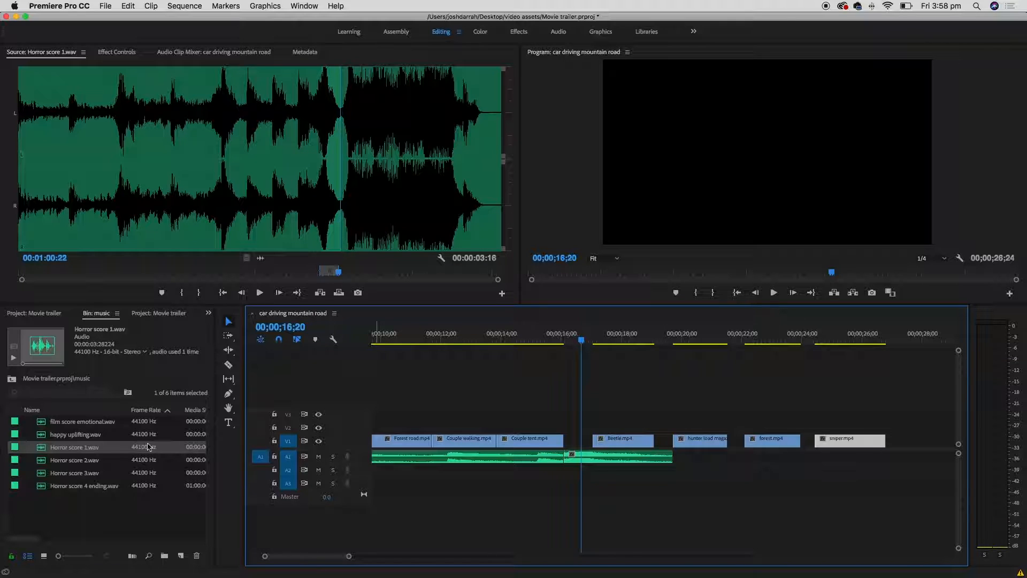
# - Open Horror score 2.wav and listen around 00:00:12:04, 00:00:17:01 and 00:00:35:12 for a suitable section
pyautogui.doubleClick(43, 462)
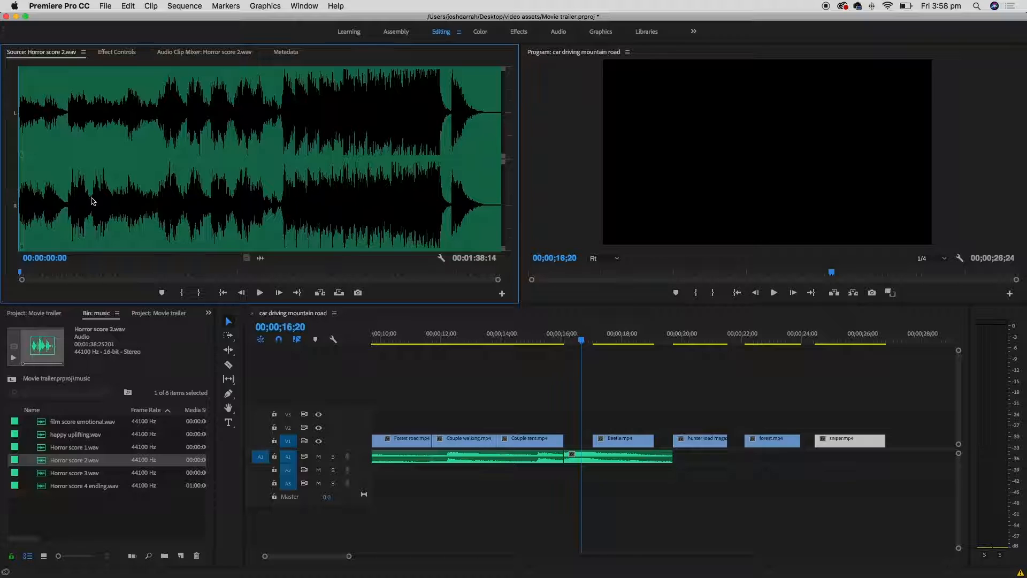
pyautogui.click(73, 222)
pyautogui.press('space')
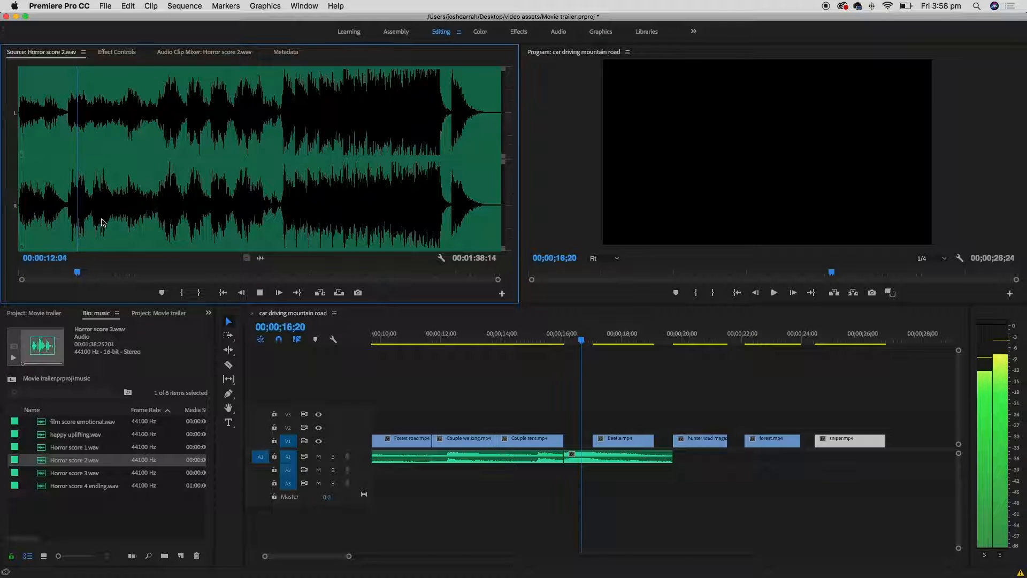
pyautogui.click(103, 220)
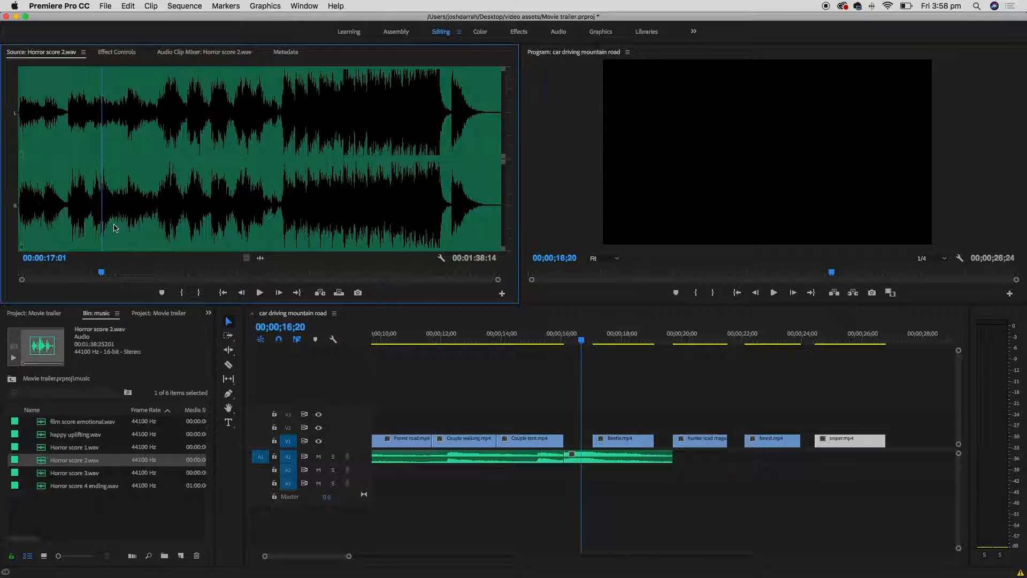
pyautogui.click(169, 219)
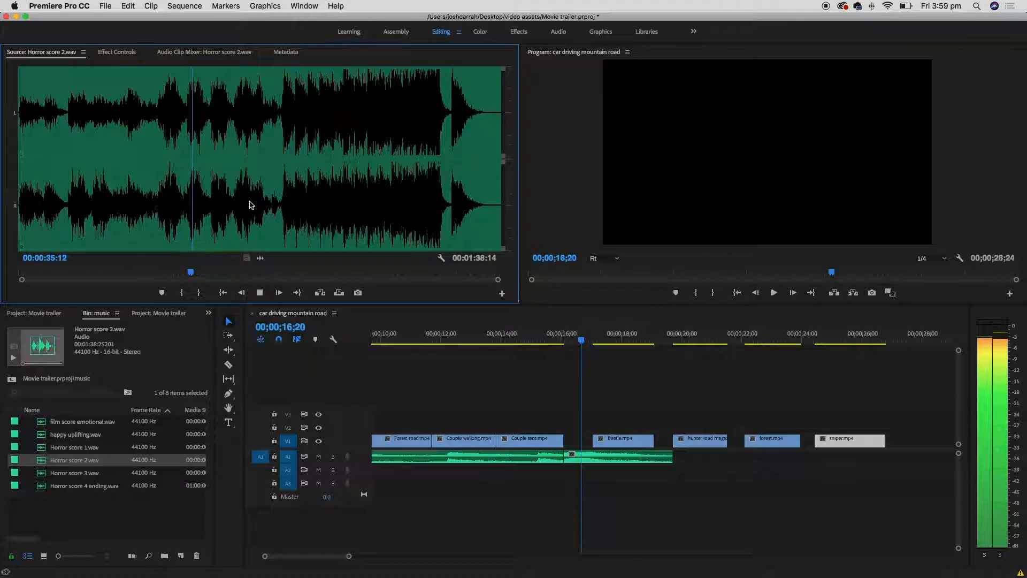
pyautogui.press('space')
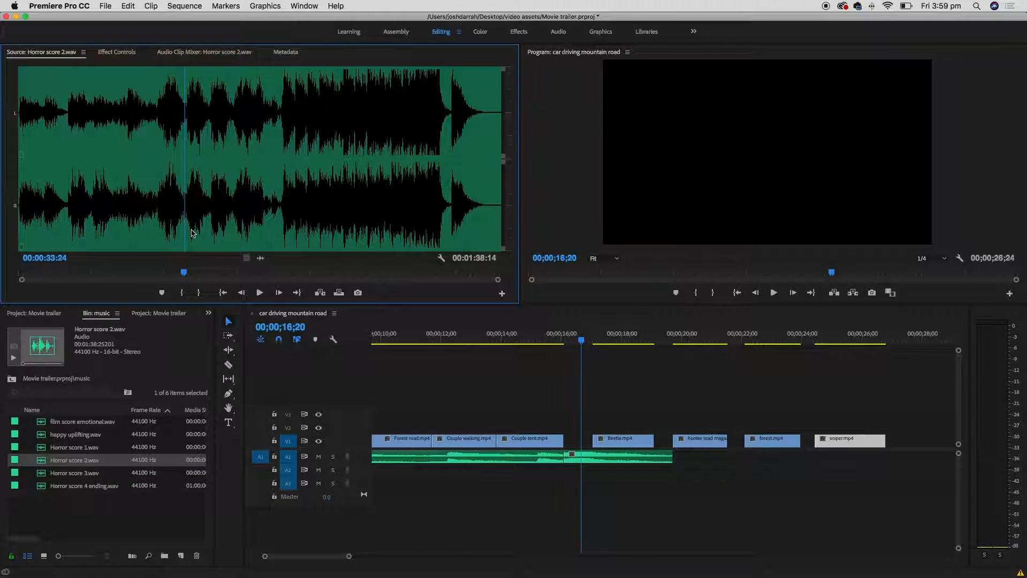
# - Mark a 00:00:09:10 section of Horror score 2.wav starting at 00:00:33:24
pyautogui.press('i')
pyautogui.press('space')
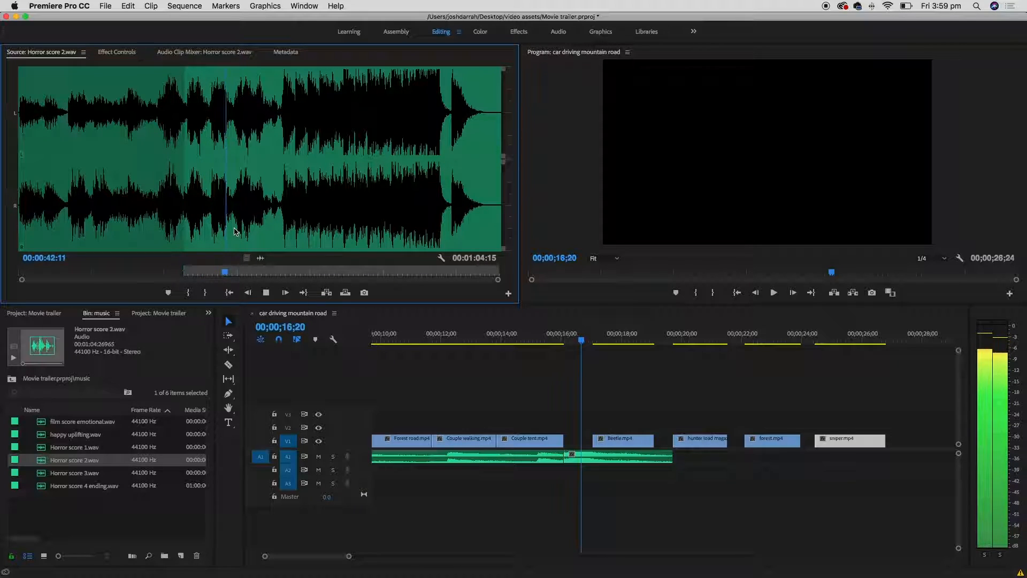
pyautogui.press('o')
pyautogui.press('space')
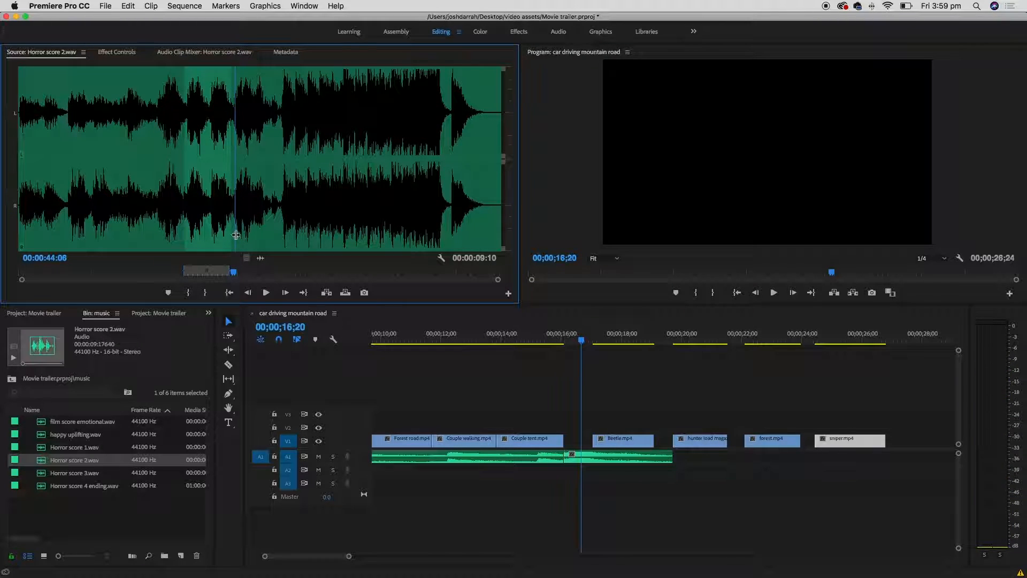
# - Place the marked Horror score 2.wav section on A2, starting at about 00;00;18;00 so it overlaps the end of Horror score 1.wav
pyautogui.moveTo(260, 258); pyautogui.dragTo(688, 453)
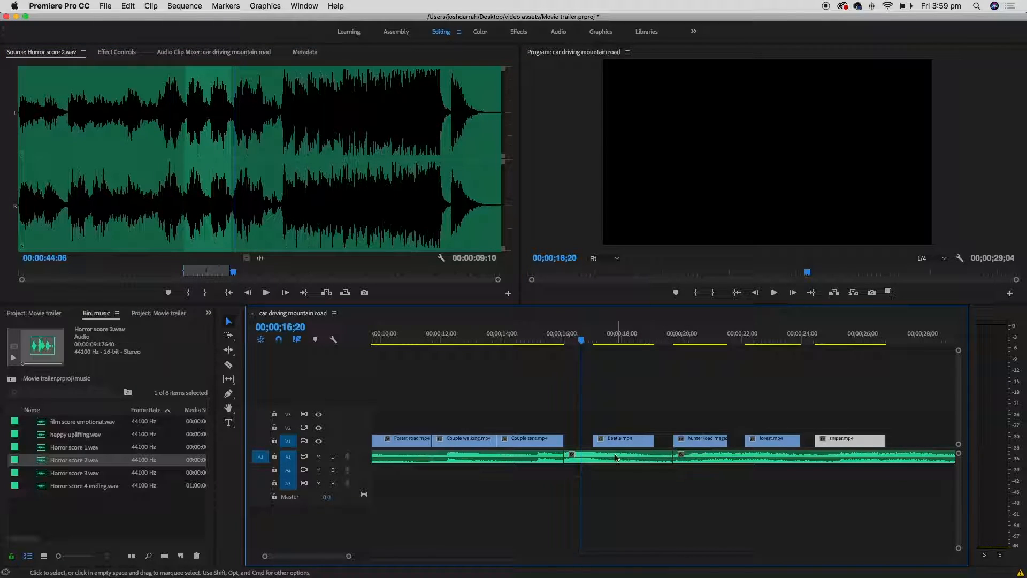
pyautogui.click(703, 458)
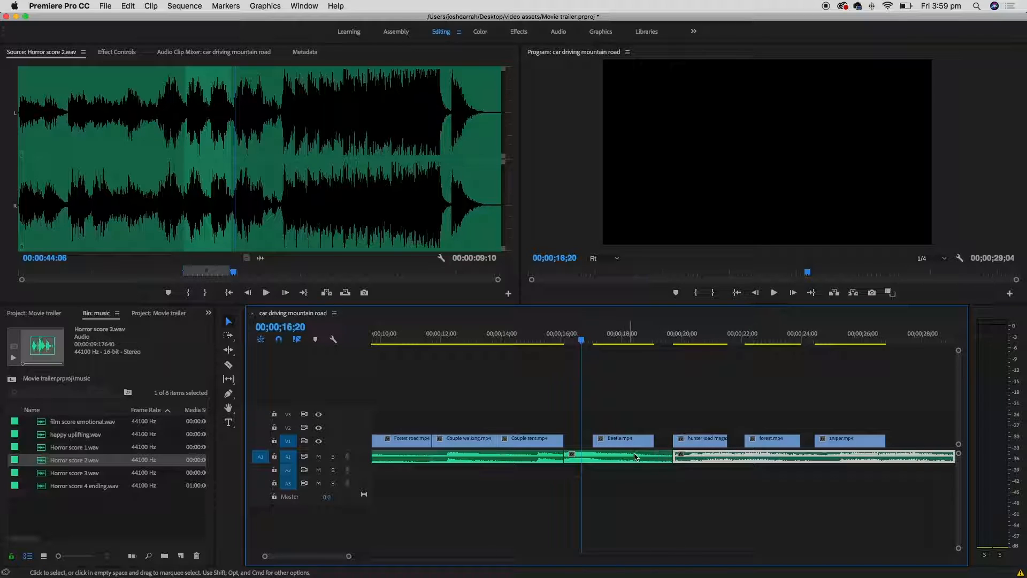
pyautogui.moveTo(708, 456); pyautogui.dragTo(656, 471)
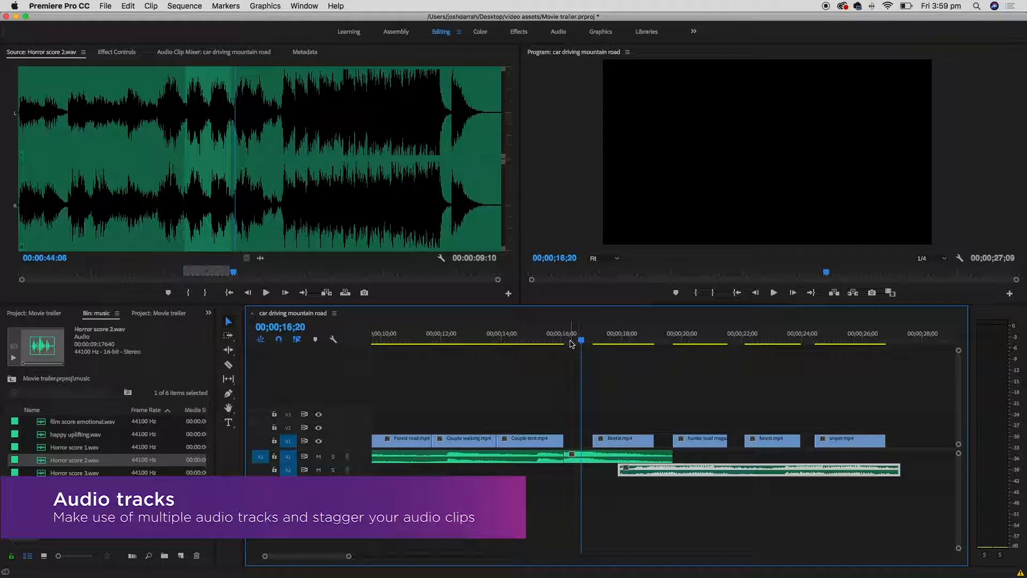
# - Play the sequence from Couple tent.mp4 to 00;00;26;20 to check the overlapping horror music
pyautogui.moveTo(582, 341); pyautogui.dragTo(565, 341)
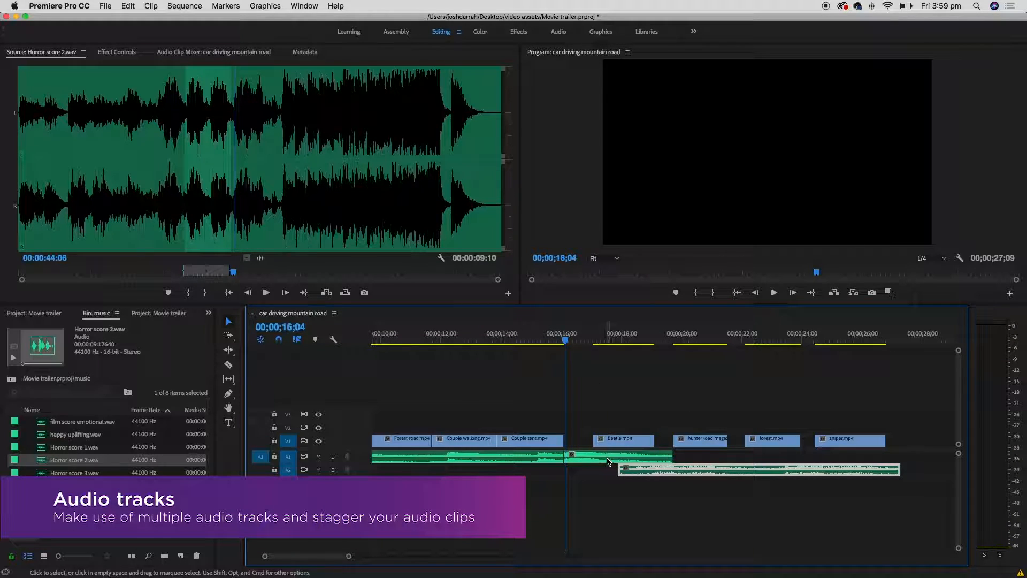
pyautogui.press('Up')
pyautogui.press('space')
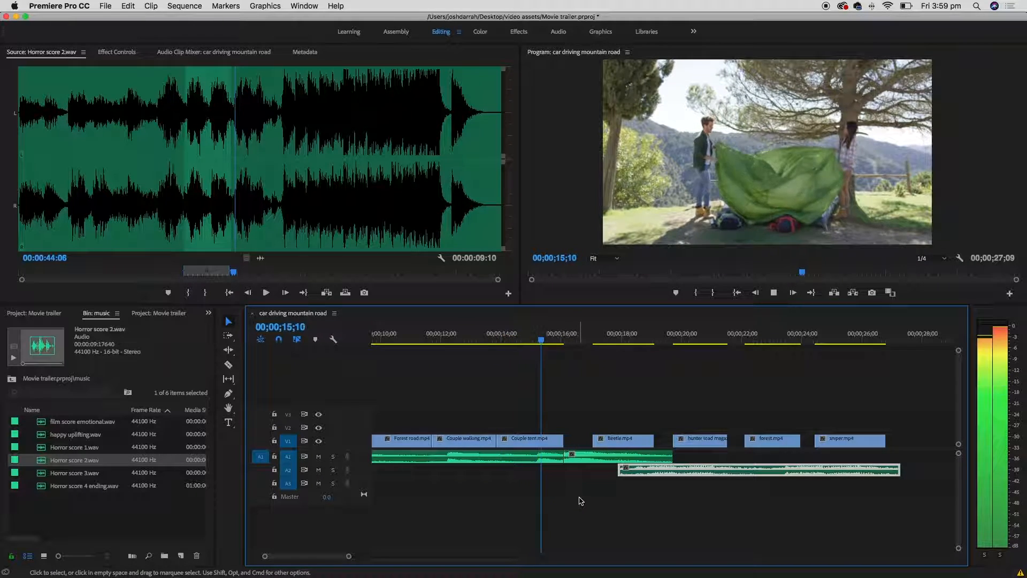
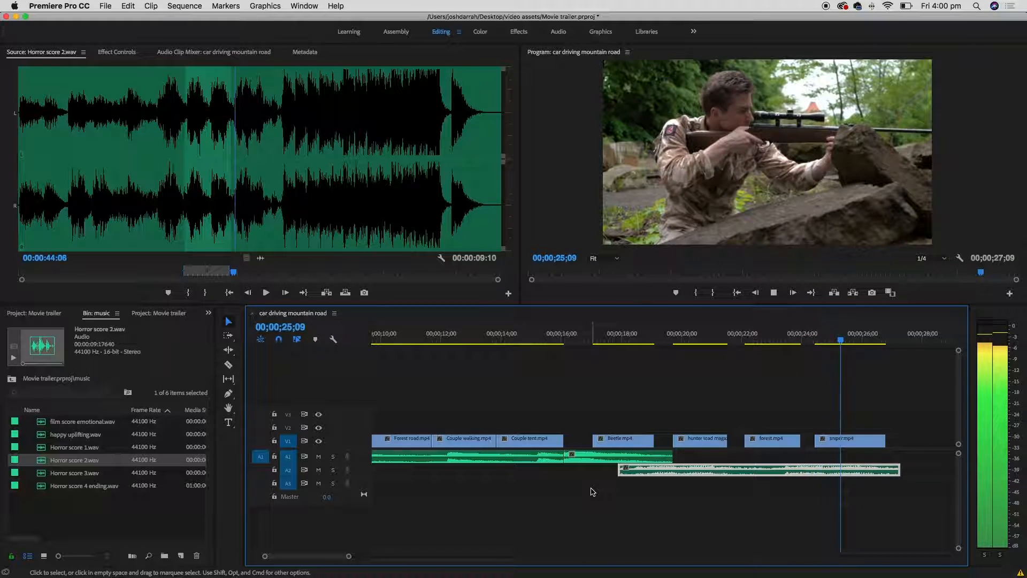
pyautogui.press('space')
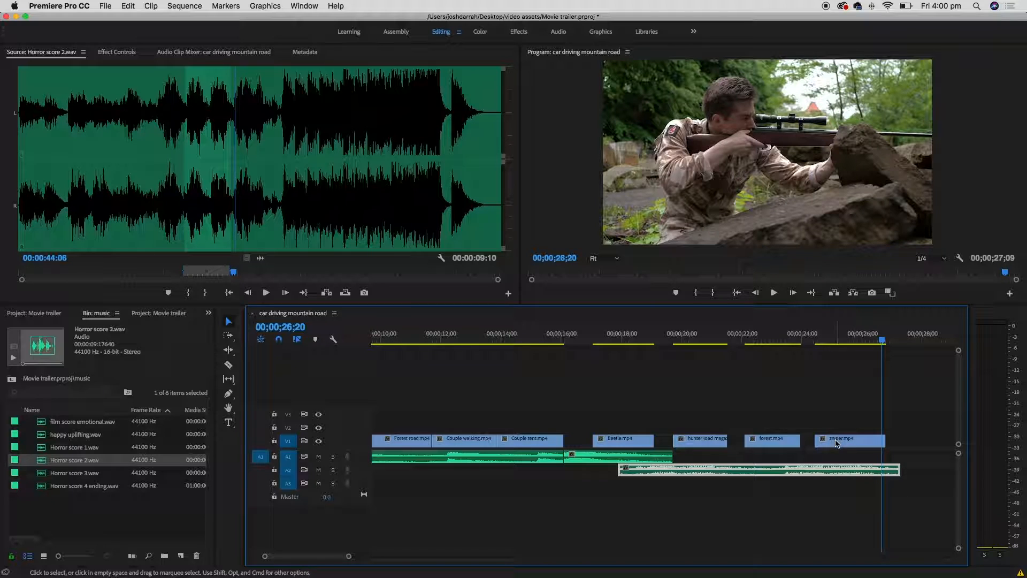
# - Move sniper.mp4 later on V1, just past the end of the A2 music, to make room after forest.mp4
pyautogui.moveTo(838, 442); pyautogui.dragTo(931, 440)
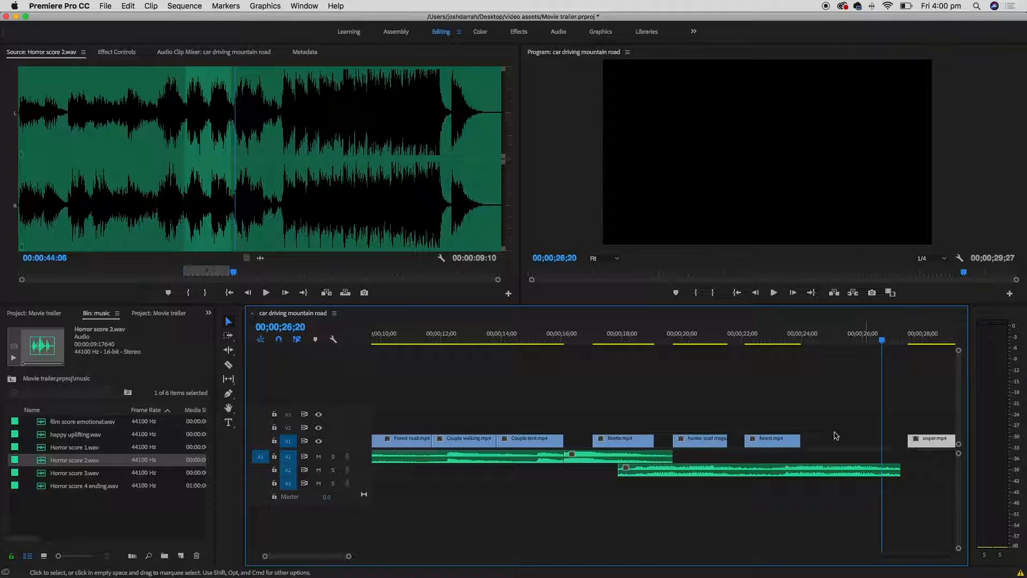
pyautogui.click(836, 335)
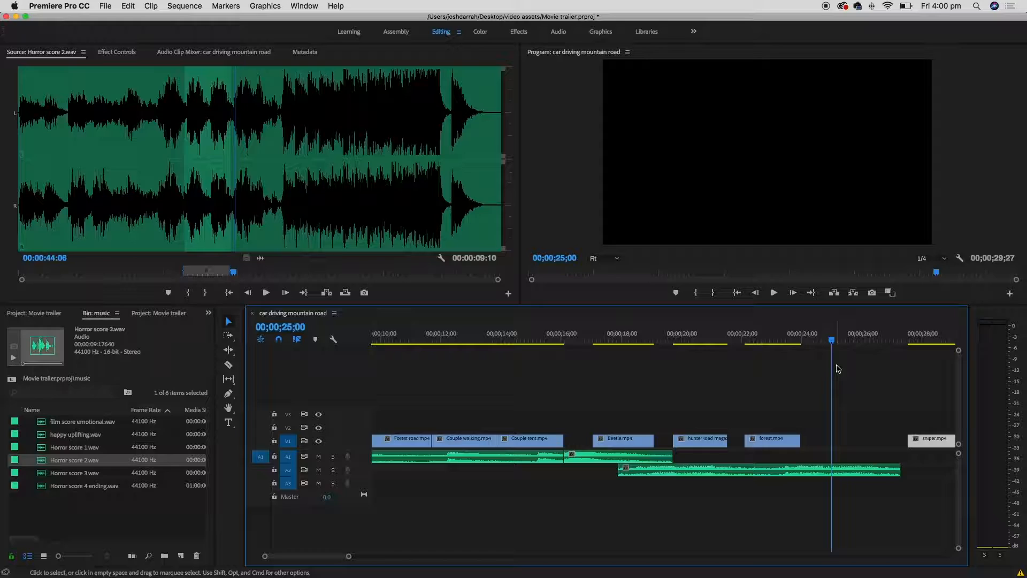
pyautogui.press('-')
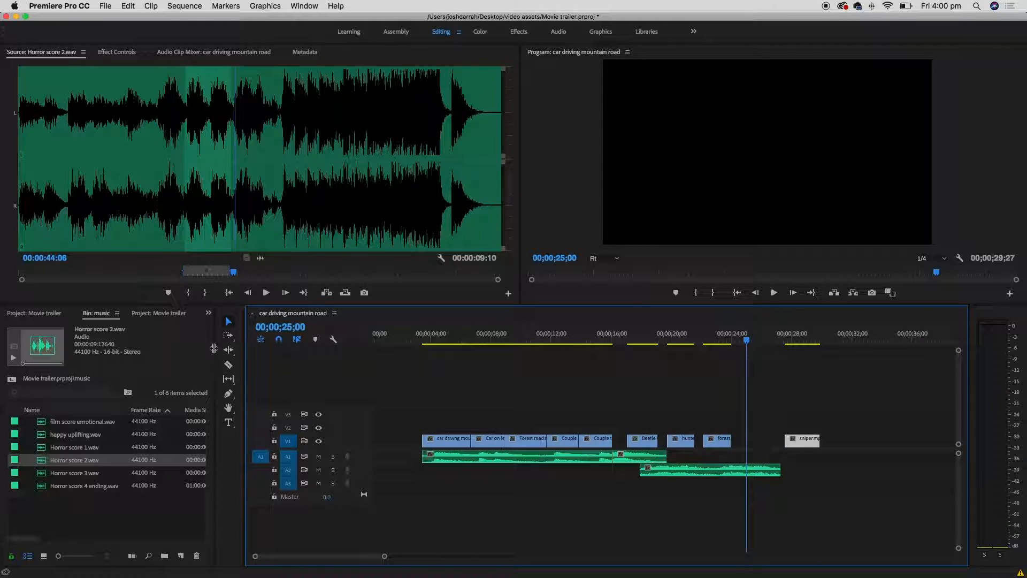
# - Open couple laughing.mp4 from the footage and mark a 00;00;02;18 section ending at 00;01;35;00
pyautogui.click(12, 379)
pyautogui.doubleClick(53, 473)
pyautogui.press('space')
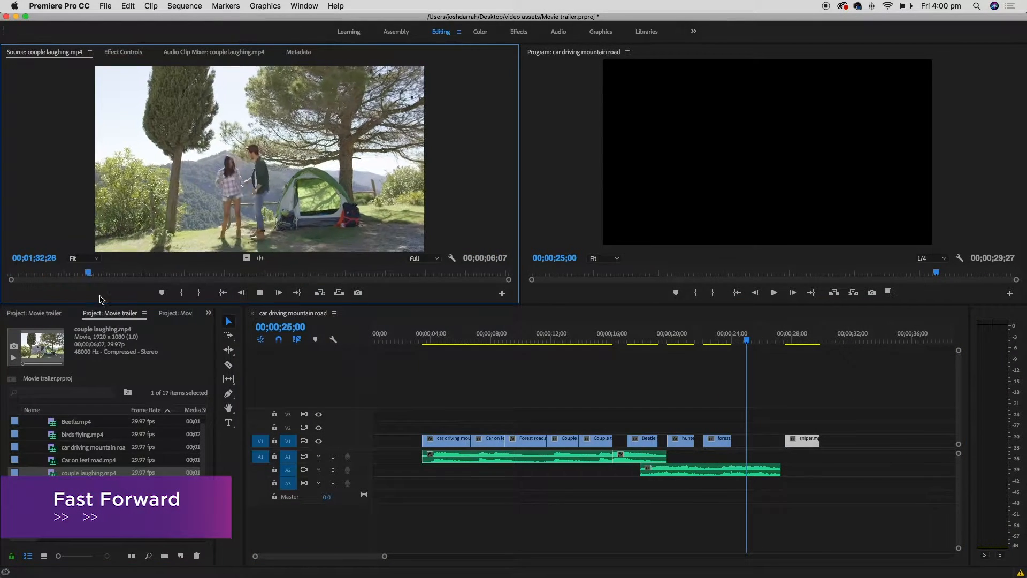
pyautogui.click(53, 272)
pyautogui.press('i')
pyautogui.press('space')
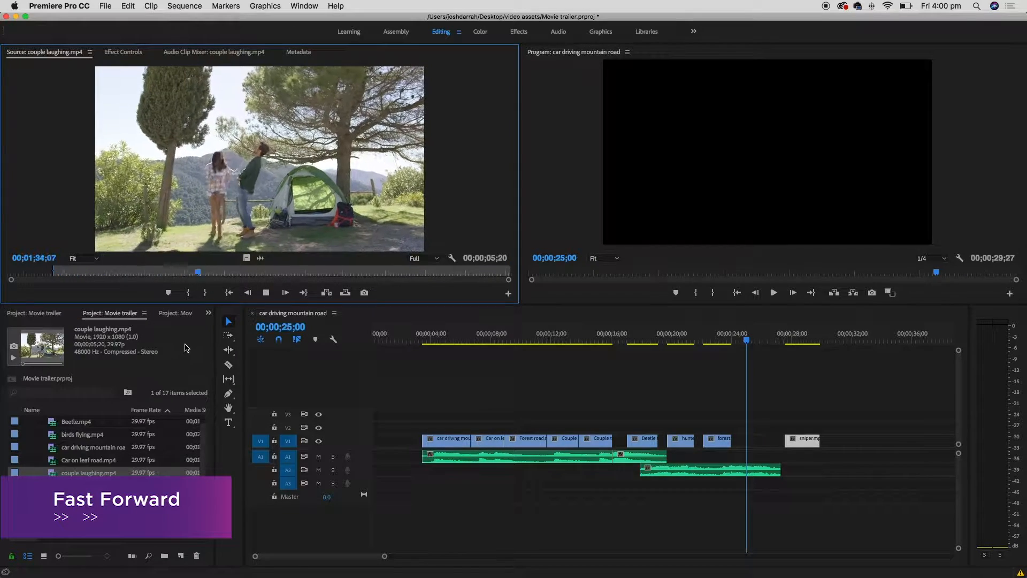
pyautogui.press('space')
pyautogui.press('o')
# - Place only the video of the marked couple laughing.mp4 section on V1 after forest.mp4, and move sniper.mp4 slightly later to widen the gap
pyautogui.moveTo(246, 258); pyautogui.dragTo(812, 444)
pyautogui.moveTo(756, 340); pyautogui.dragTo(775, 339)
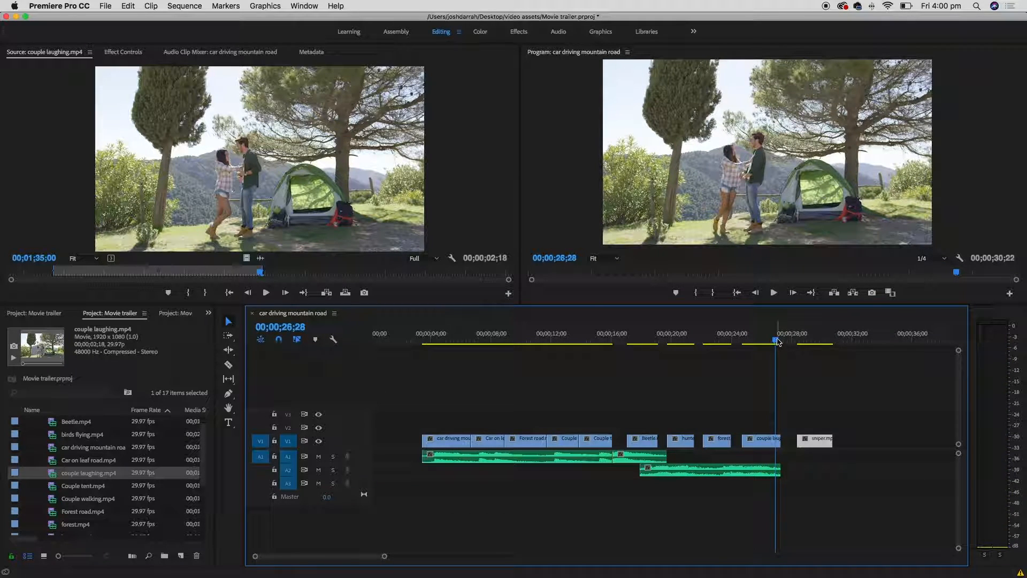
pyautogui.moveTo(818, 445); pyautogui.dragTo(837, 444)
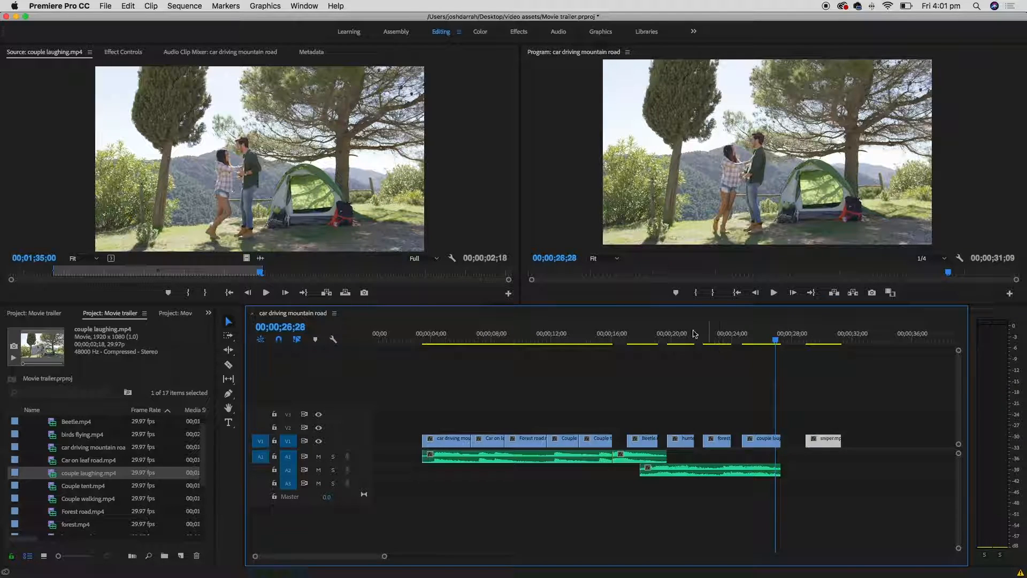
# - Play the sequence from just before forest.mp4 to 00;00;27;25 across the couple laughing.mp4 clip
pyautogui.click(698, 338)
pyautogui.press('space')
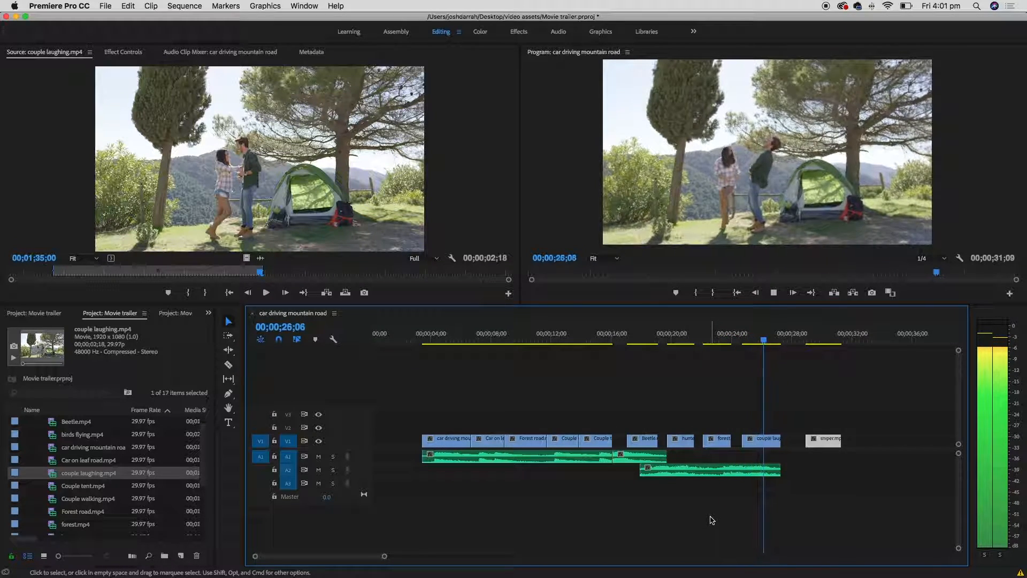
pyautogui.press('space')
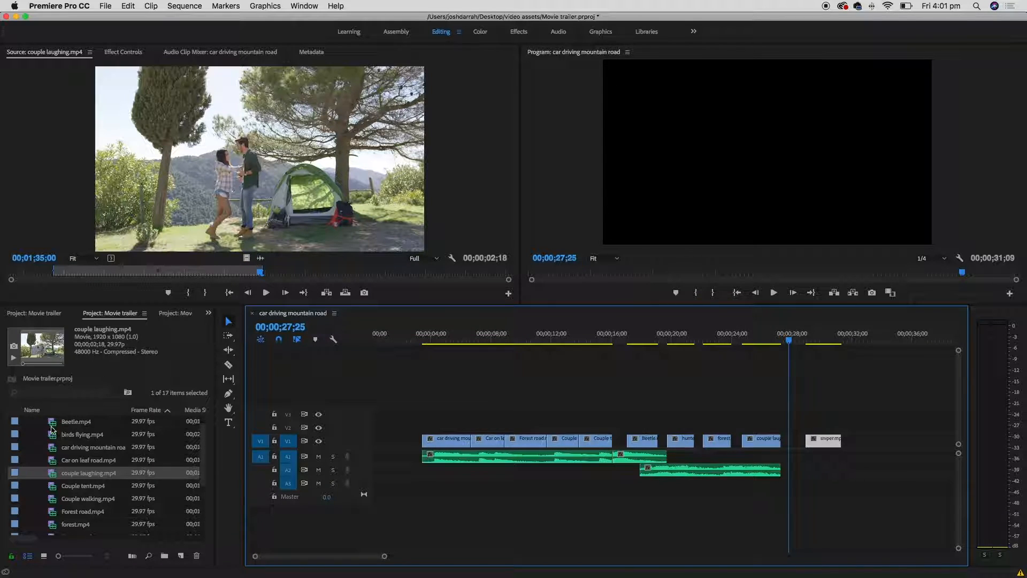
# - Open the sound effects bin, show it as a list and open gun load.aif for preview
pyautogui.scroll(2, 202, 451)
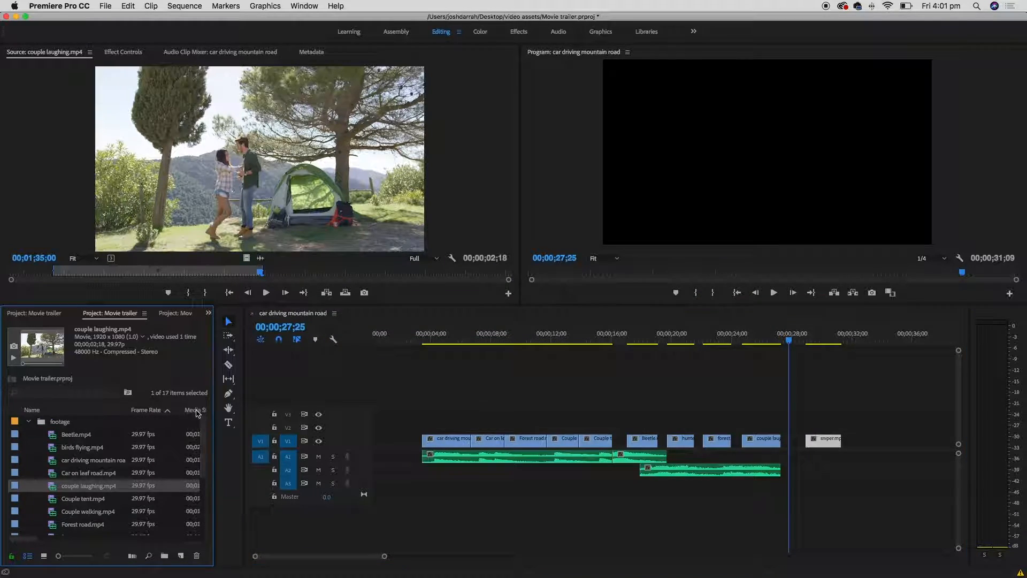
pyautogui.click(29, 422)
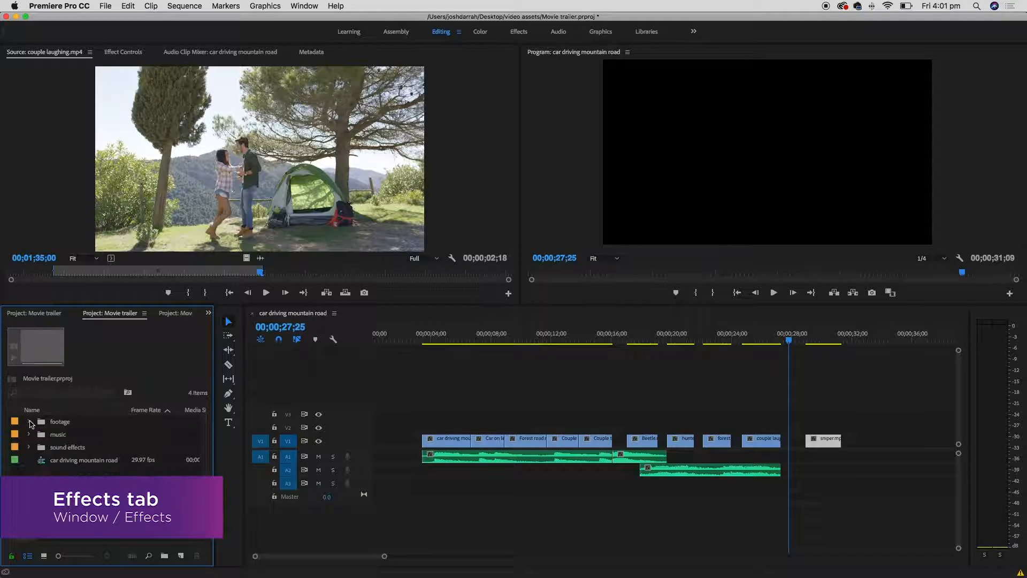
pyautogui.doubleClick(41, 448)
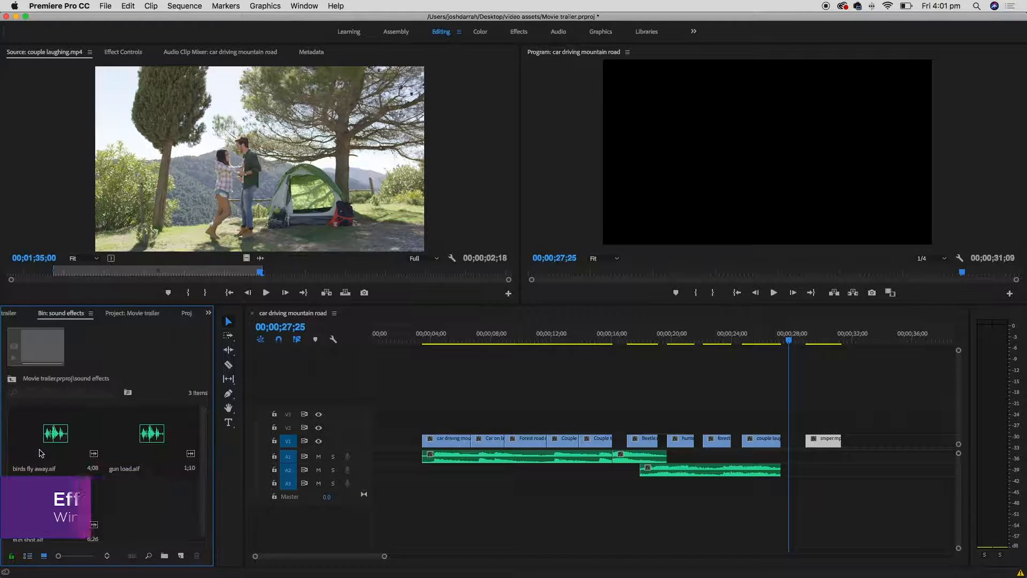
pyautogui.click(28, 556)
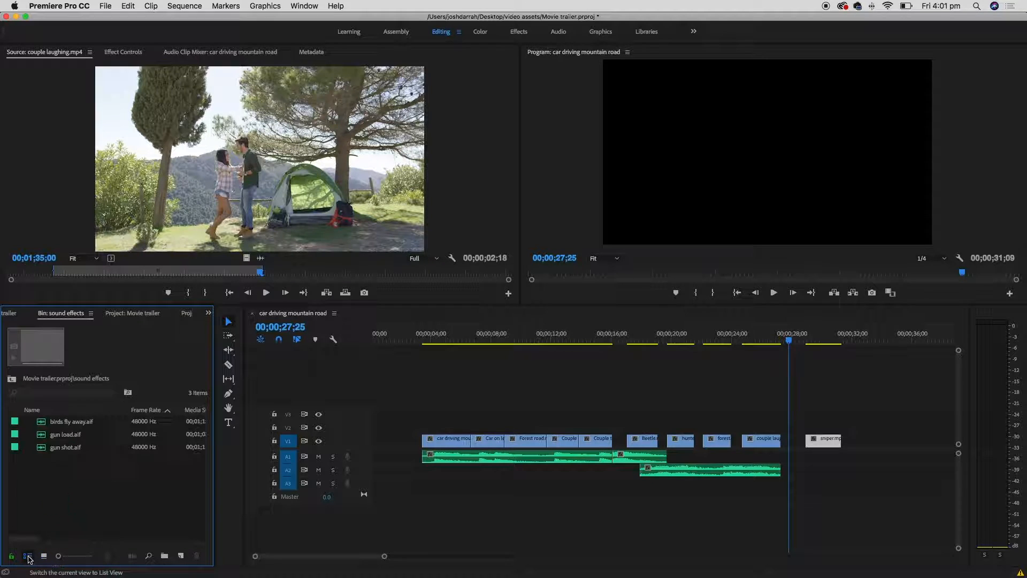
pyautogui.doubleClick(43, 435)
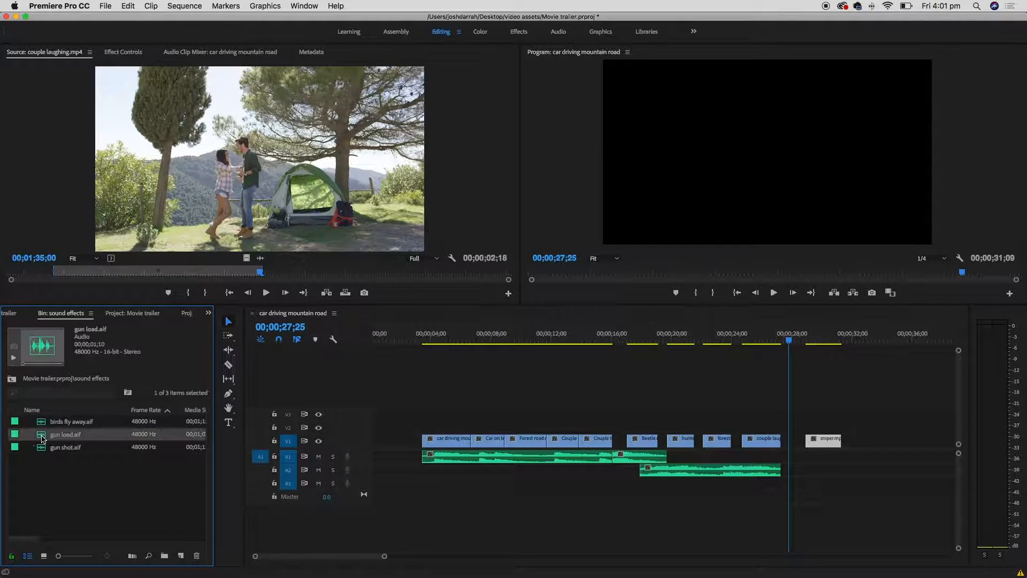
# - Preview gun load.aif and place its audio on A3 starting at the end of couple laughing.mp4
pyautogui.press('space')
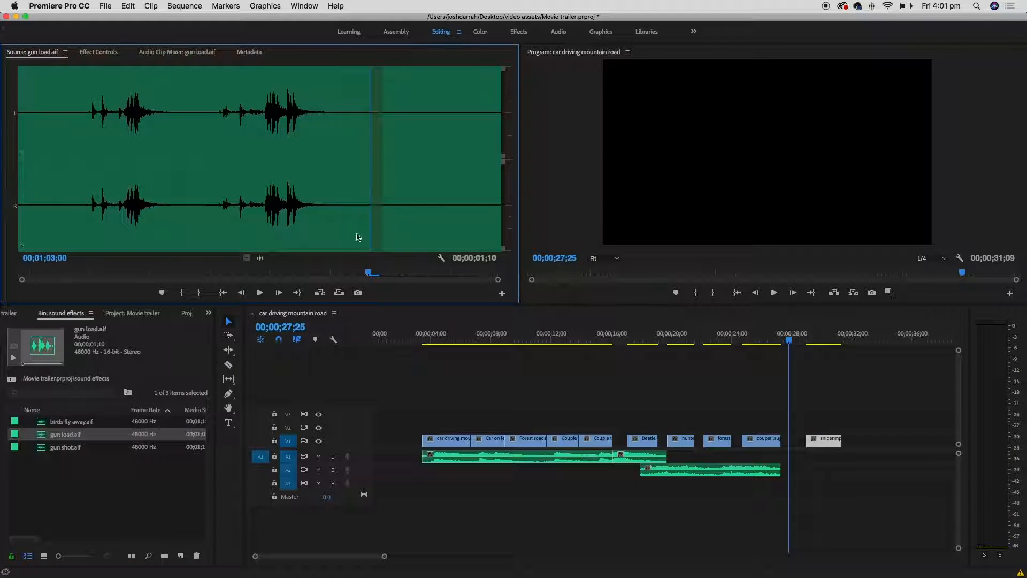
pyautogui.moveTo(369, 273); pyautogui.dragTo(68, 273)
pyautogui.moveTo(264, 260); pyautogui.dragTo(784, 484)
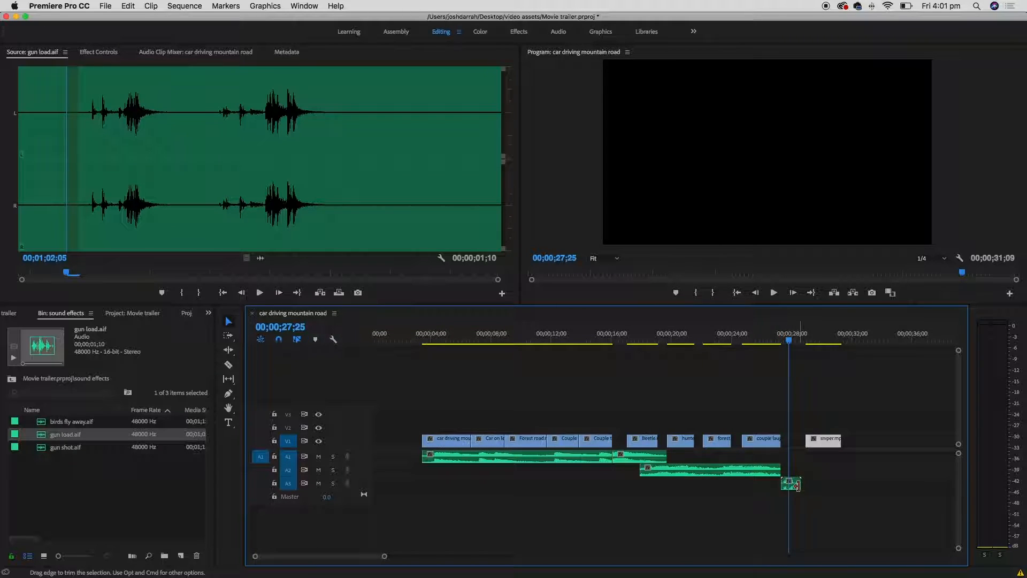
# - Play the sequence from within couple laughing.mp4 through the gun load sound and return the playhead to 00;00;27;12
pyautogui.click(763, 337)
pyautogui.click(650, 339)
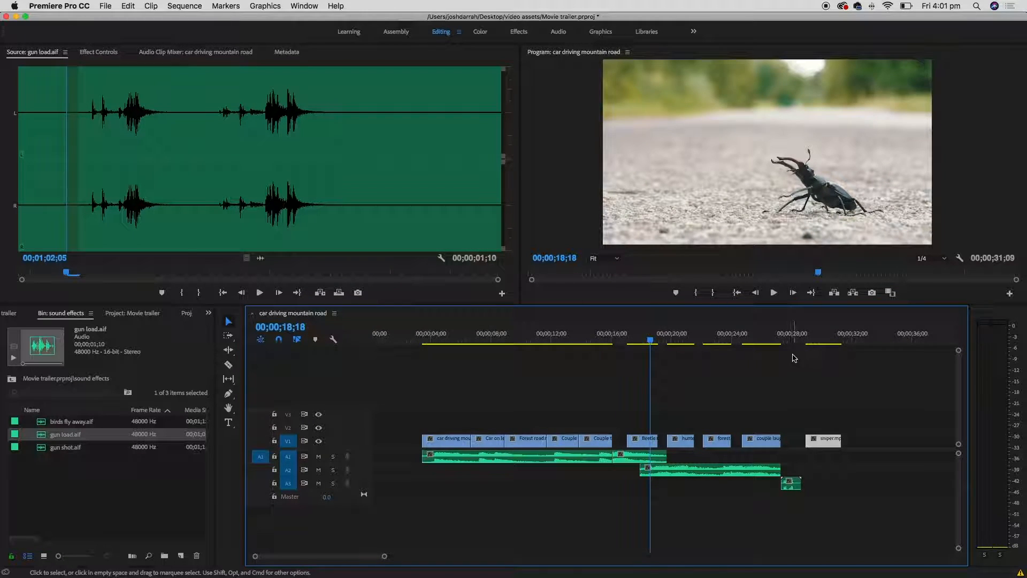
pyautogui.click(787, 337)
pyautogui.press('=')
pyautogui.press('=')
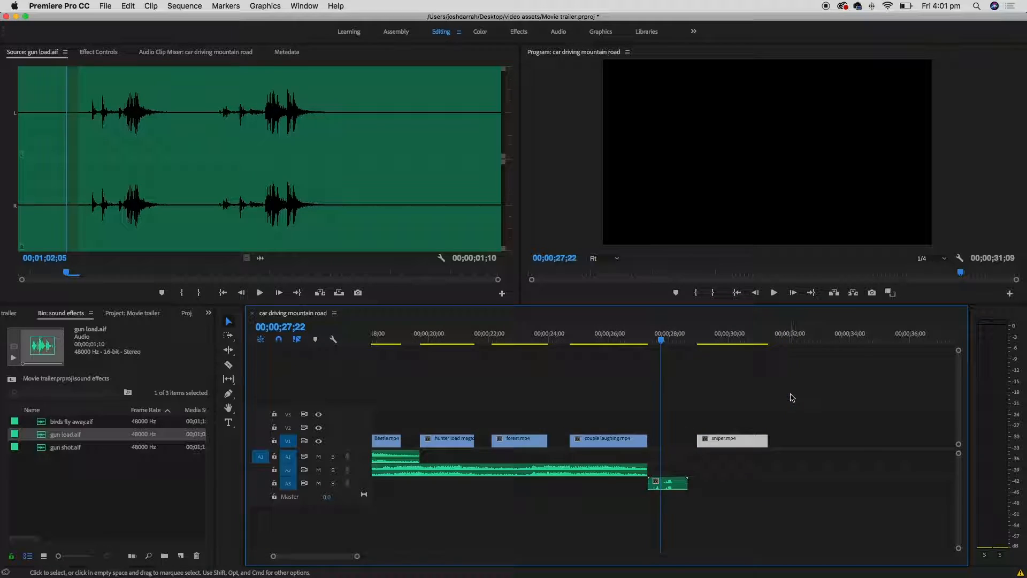
pyautogui.click(575, 337)
pyautogui.press('space')
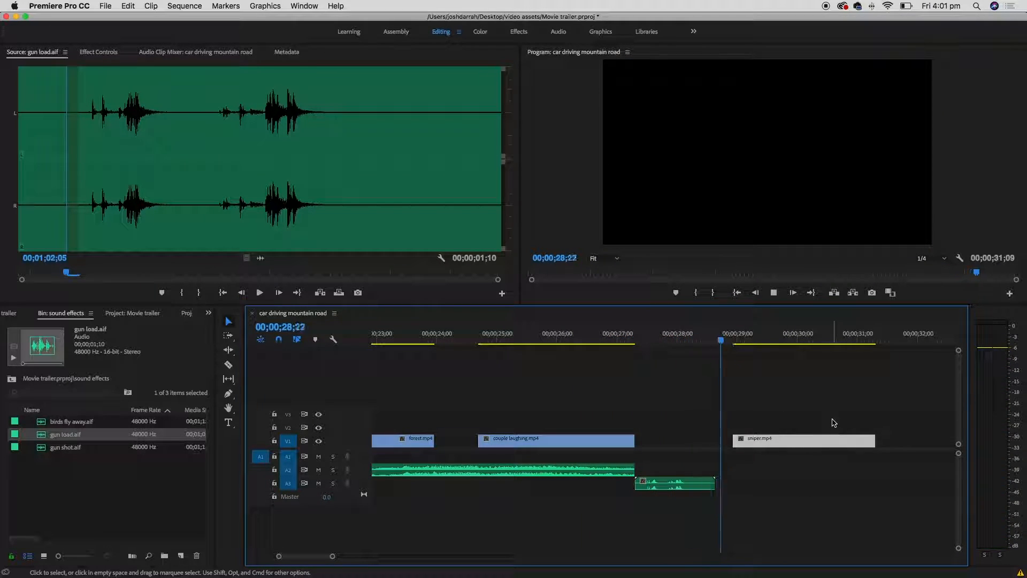
pyautogui.press('space')
pyautogui.click(641, 337)
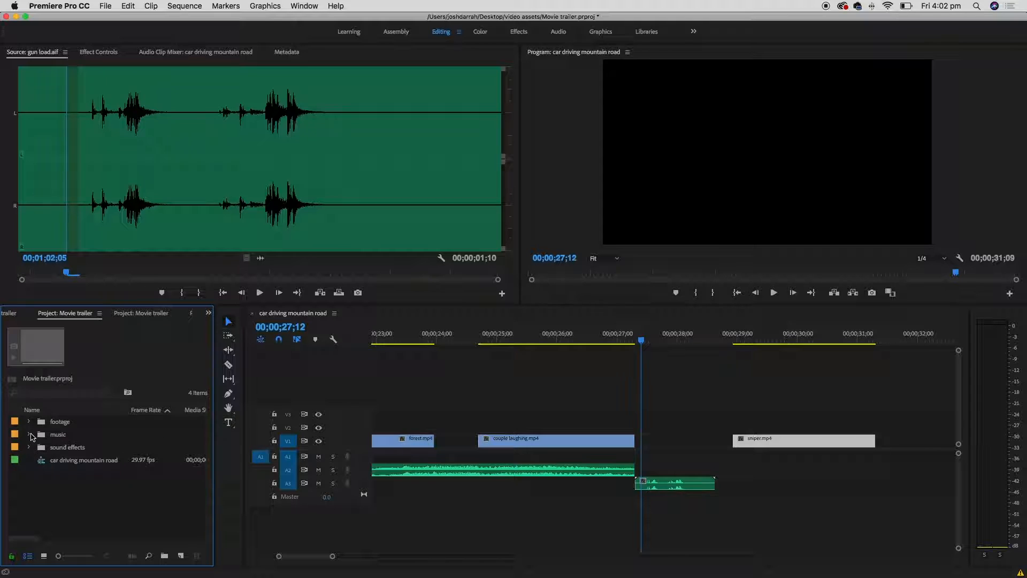
# - Open Horror score 2.wav from the music bin and listen to it from 00:00:46:04
pyautogui.click(29, 434)
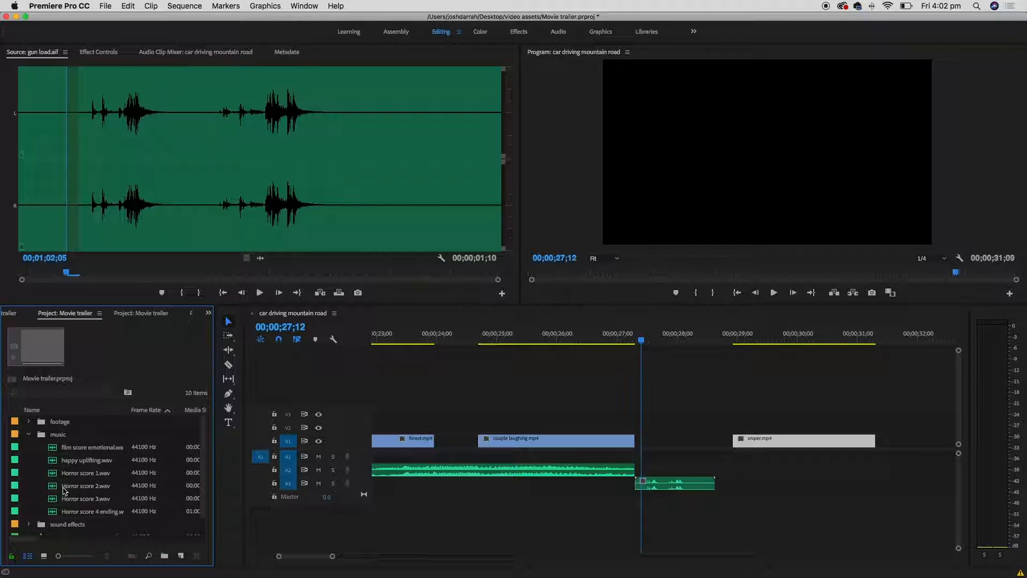
pyautogui.doubleClick(64, 486)
pyautogui.click(245, 209)
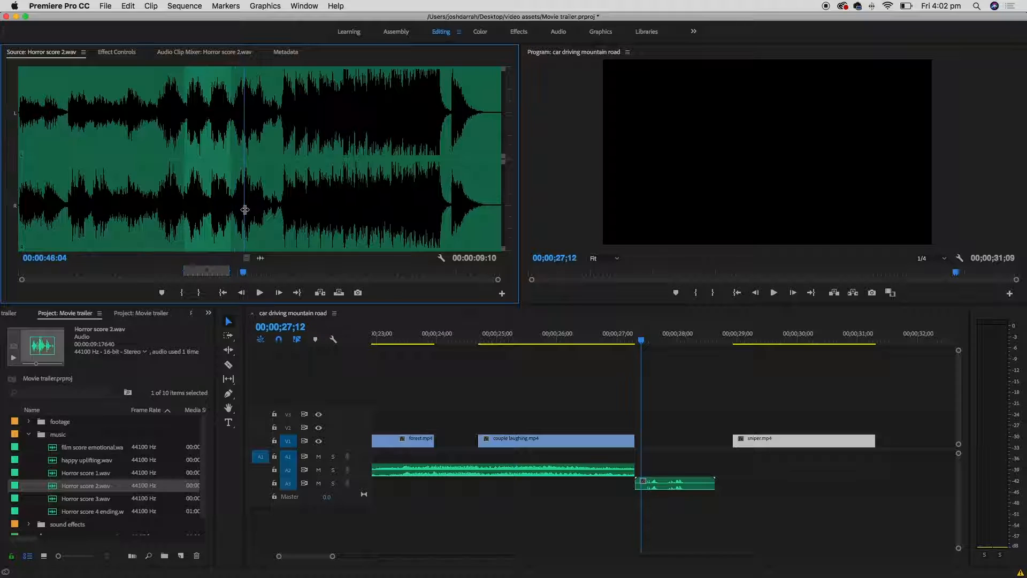
pyautogui.press('space')
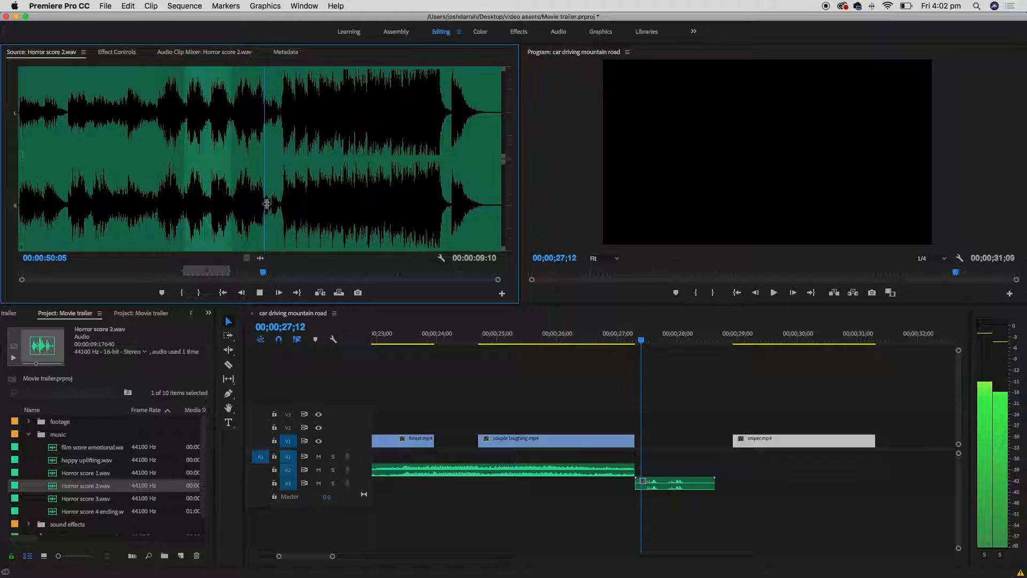
pyautogui.press('space')
# - Mark a short Horror score 2.wav section starting at 00:00:47:04 and place it on A2 directly after the existing music
pyautogui.click(249, 214)
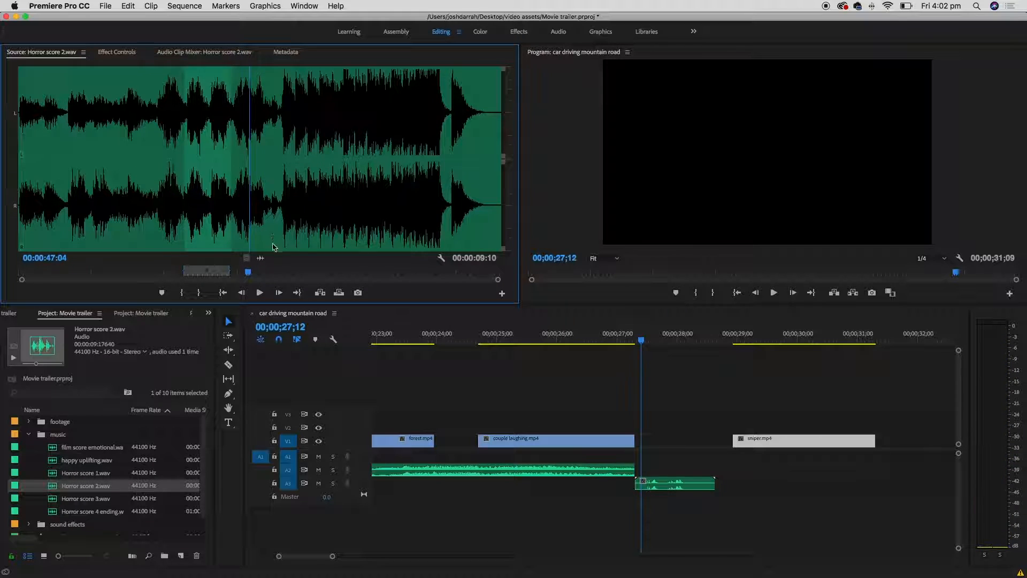
pyautogui.press('i')
pyautogui.press('space')
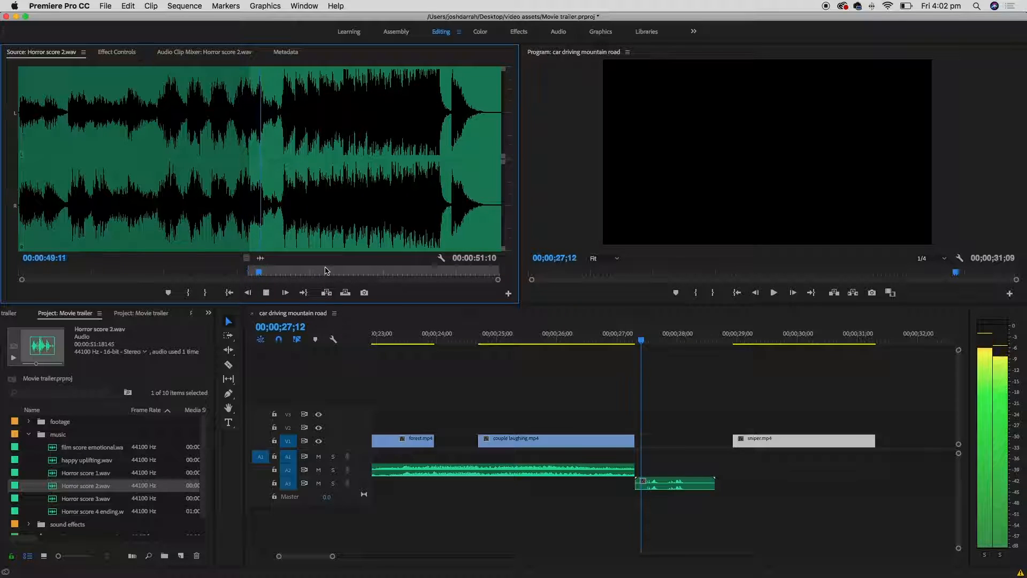
pyautogui.press('o')
pyautogui.press('space')
pyautogui.moveTo(261, 260); pyautogui.dragTo(643, 475)
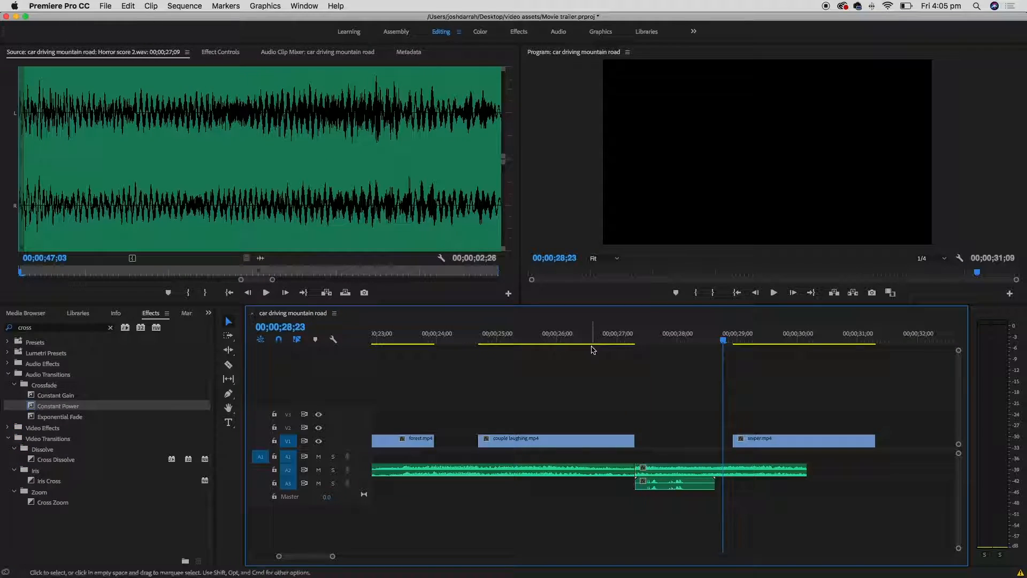
# - Play the sequence from 00;00;25;20 and again from 00;00;27;10 to check the join between the A2 music clips
pyautogui.click(537, 341)
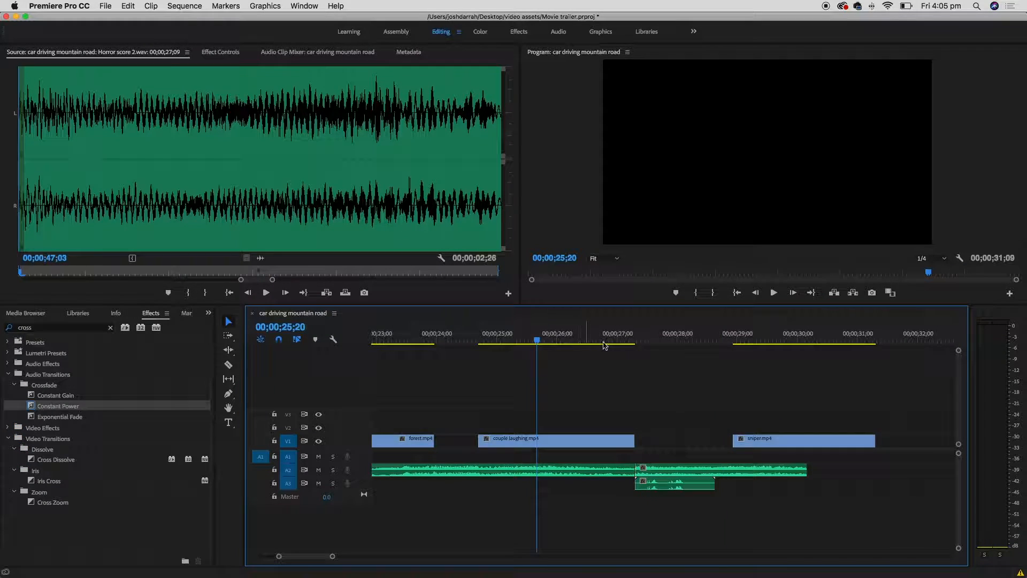
pyautogui.press('space')
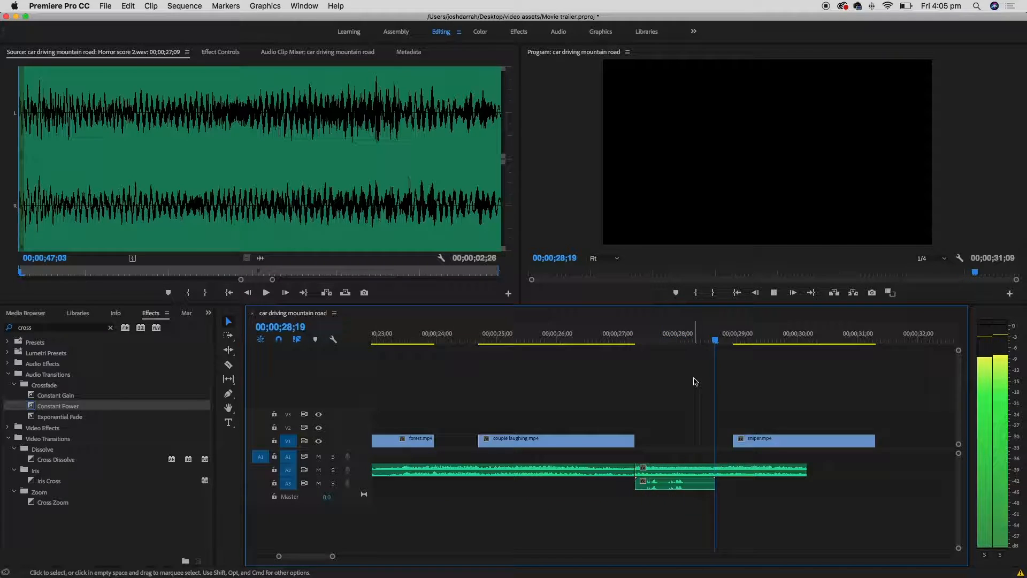
pyautogui.click(637, 340)
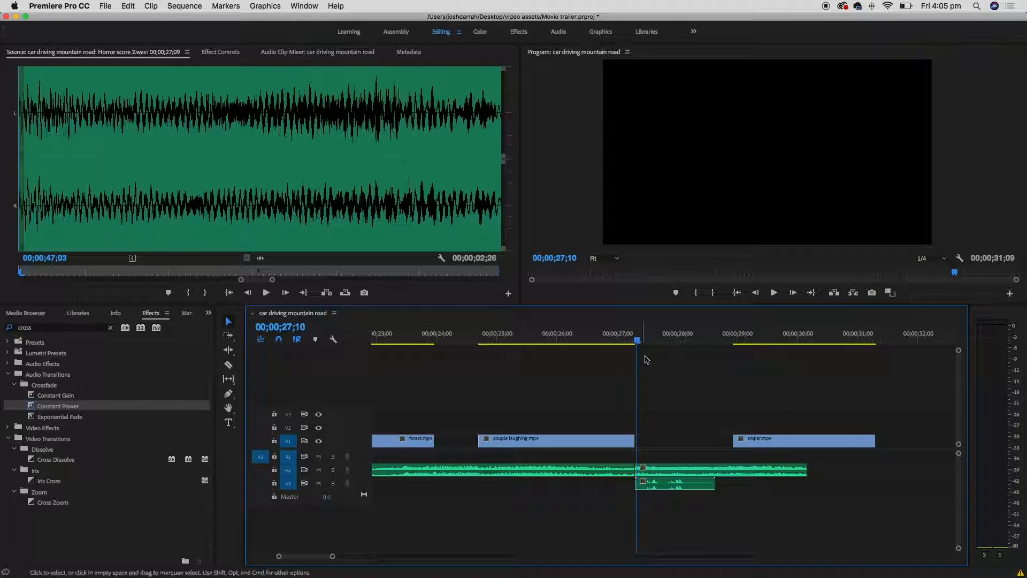
pyautogui.click(657, 473)
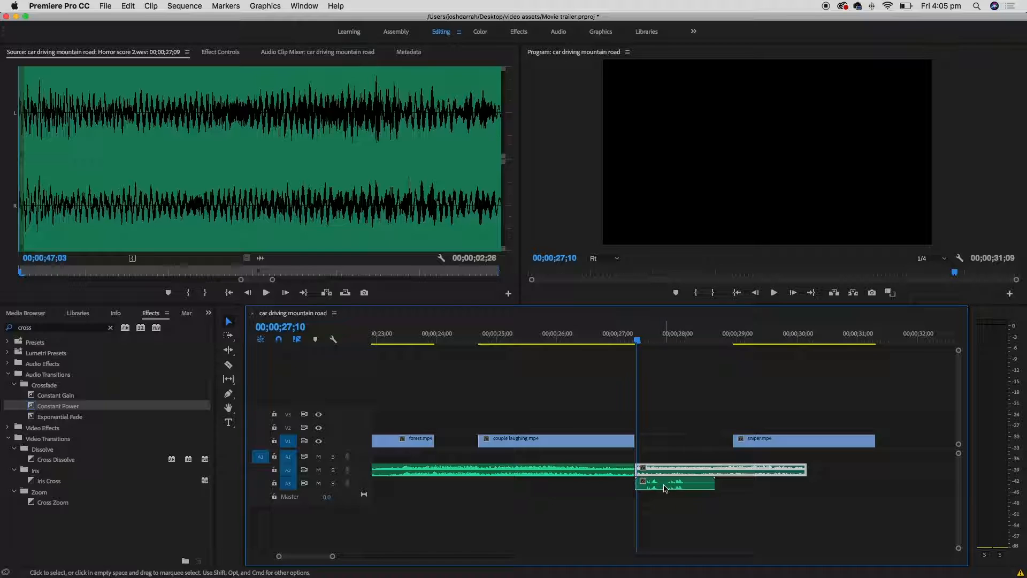
pyautogui.press('space')
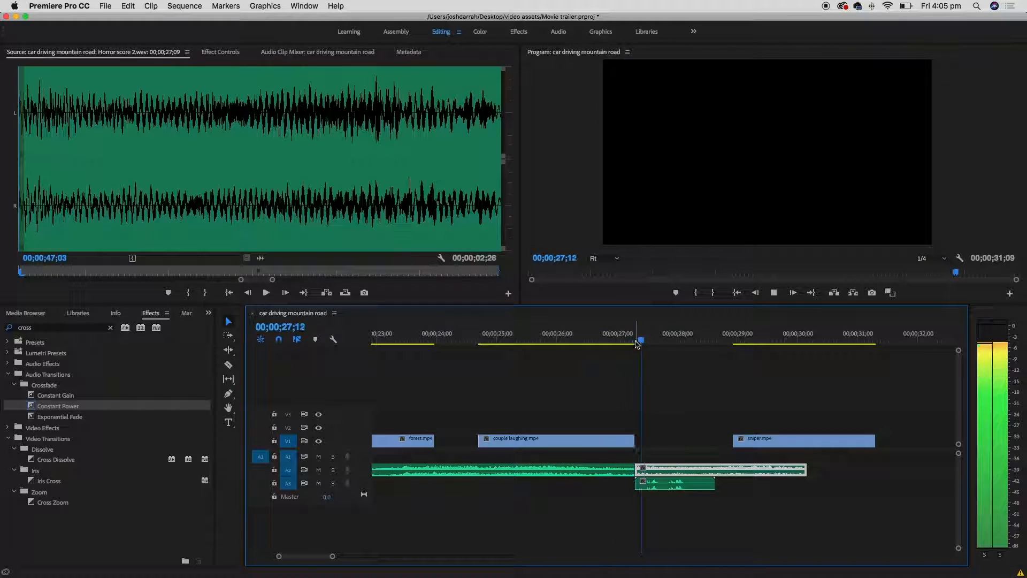
pyautogui.press('space')
# - Extend the added Horror score 2.wav clip on A2 to a duration of 00;00;05;20 and play from 00;00;27;02 into sniper.mp4
pyautogui.moveTo(707, 471)
pyautogui.mouseDown()
pyautogui.moveTo(819, 475)
pyautogui.moveTo(637, 470)
pyautogui.moveTo(733, 469)
pyautogui.moveTo(684, 469)
pyautogui.moveTo(702, 470)
pyautogui.mouseUp()
pyautogui.click(623, 334)
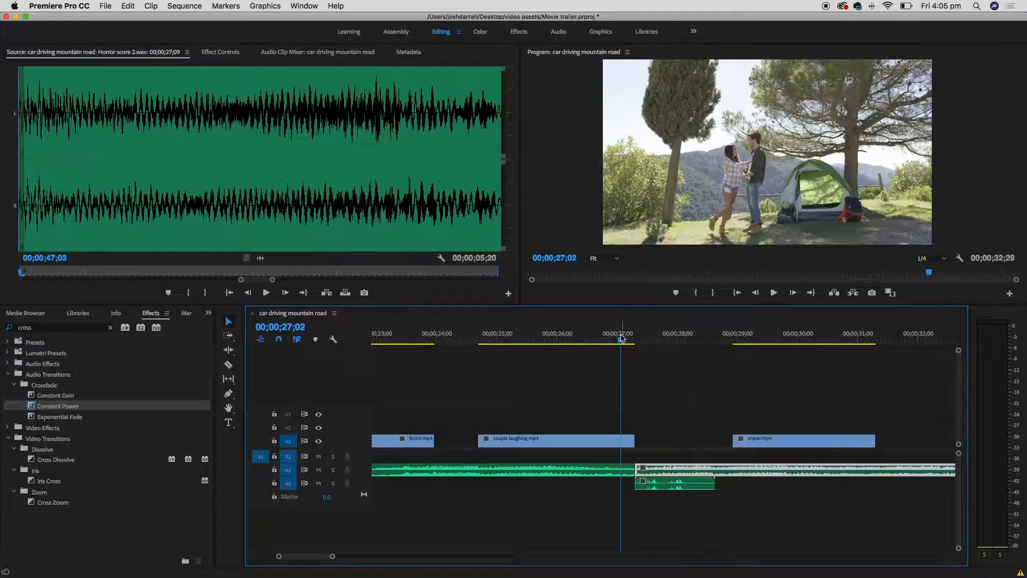
pyautogui.press('space')
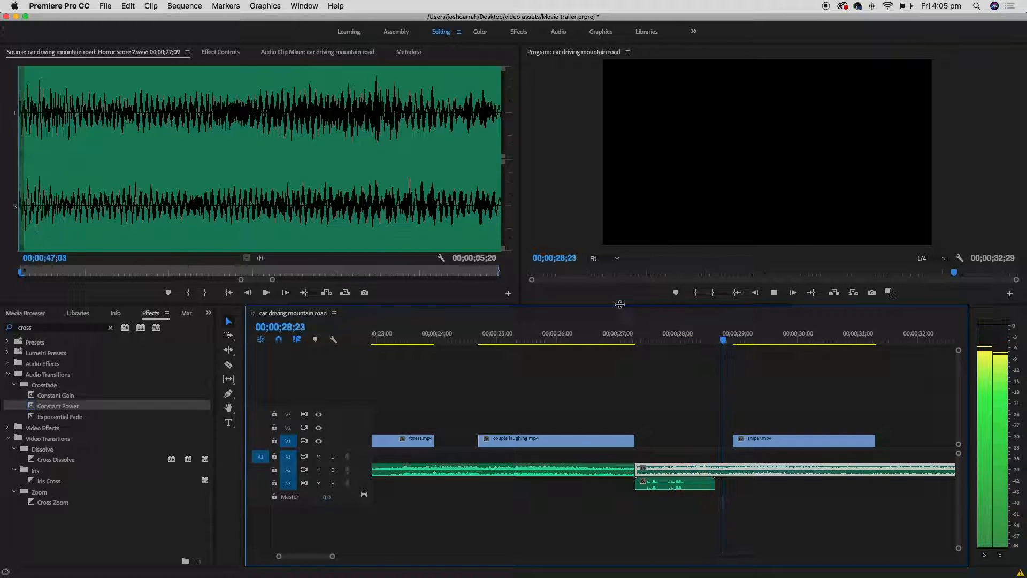
pyautogui.press('space')
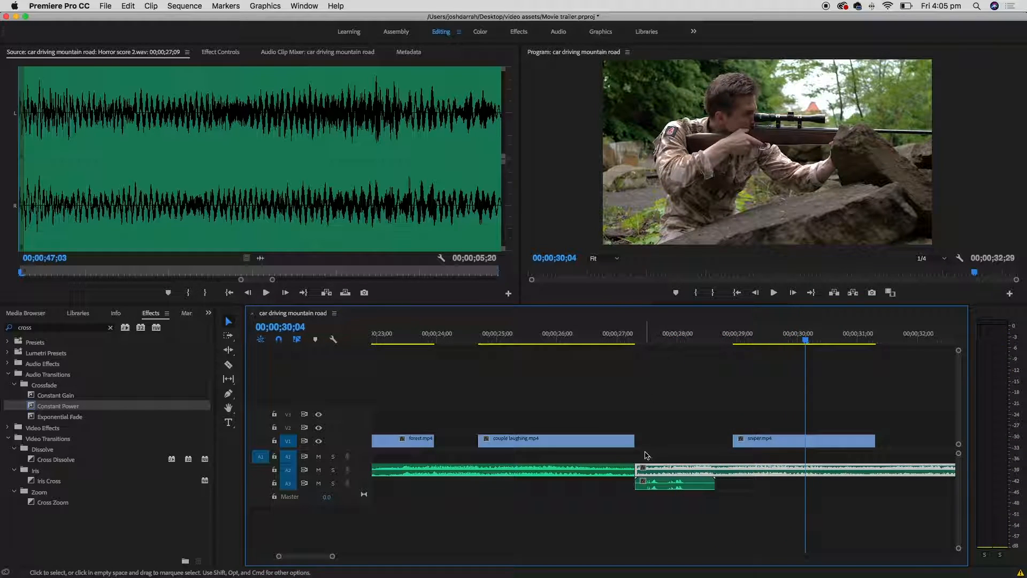
# - Split the A2 music with the Razor at the end of sniper.mp4, 00;00;31;09, and delete the remainder after the cut
pyautogui.click(615, 335)
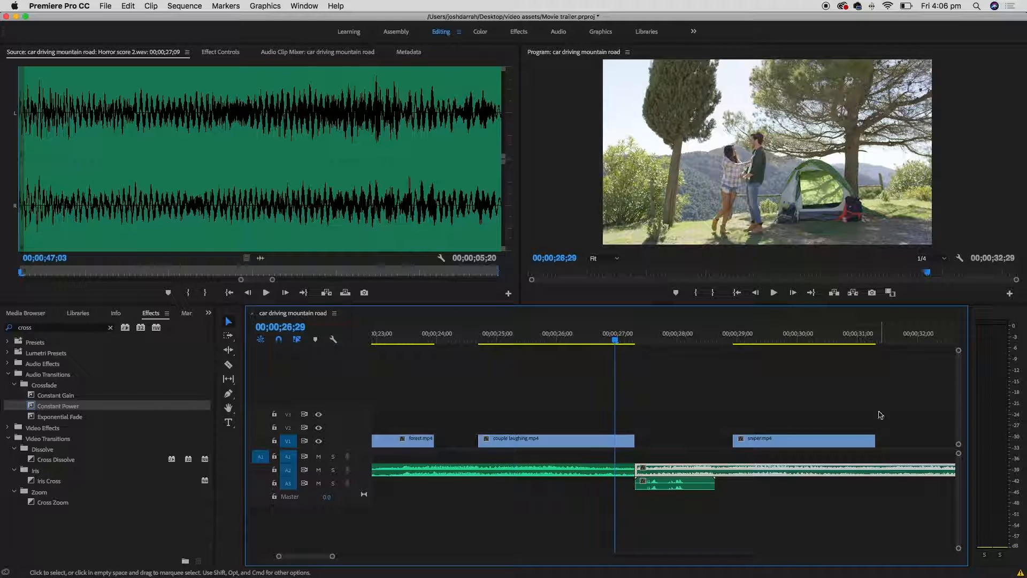
pyautogui.click(879, 335)
pyautogui.moveTo(879, 336); pyautogui.dragTo(876, 337)
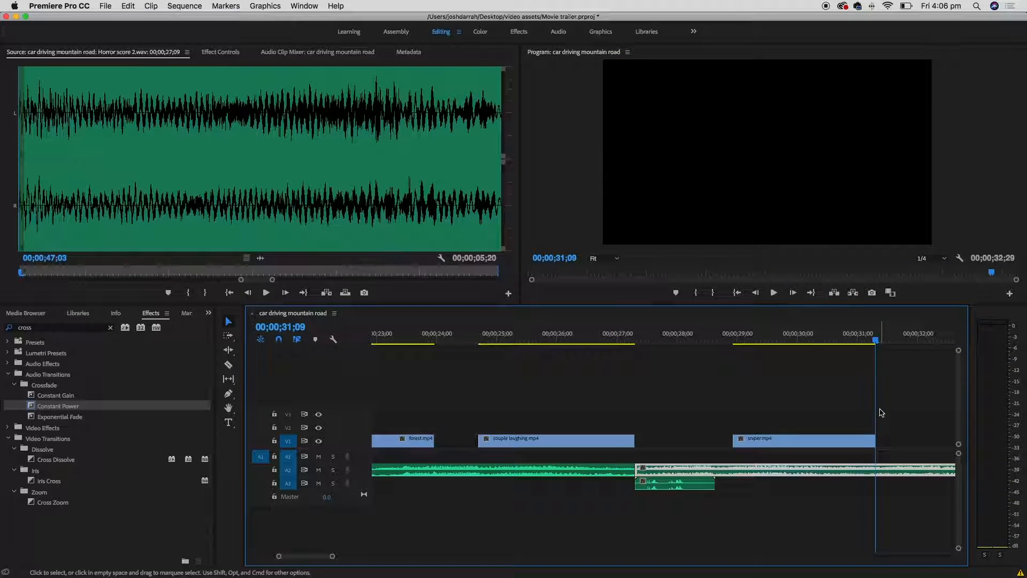
pyautogui.click(228, 365)
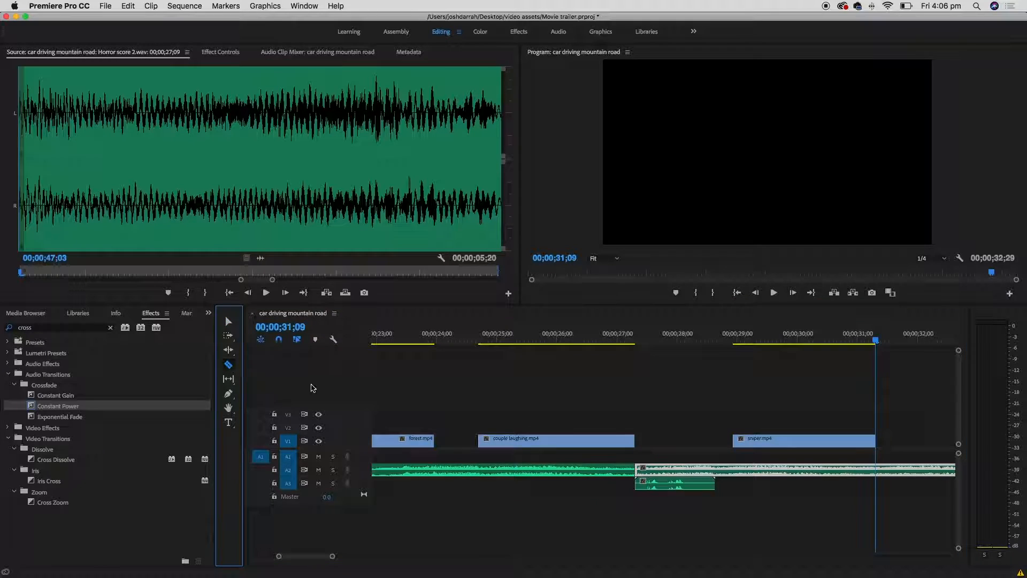
pyautogui.click(878, 472)
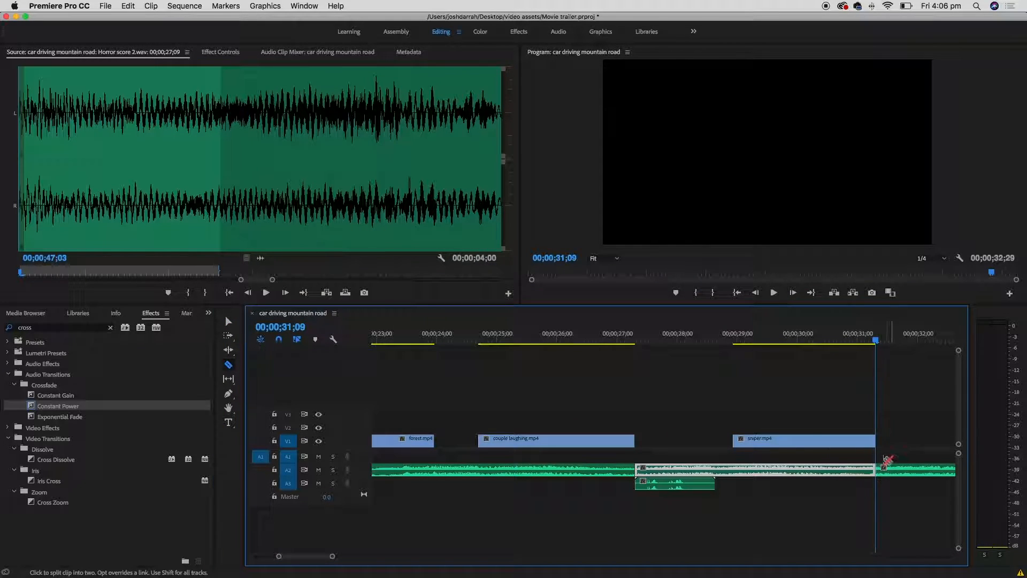
pyautogui.click(235, 322)
pyautogui.click(911, 470)
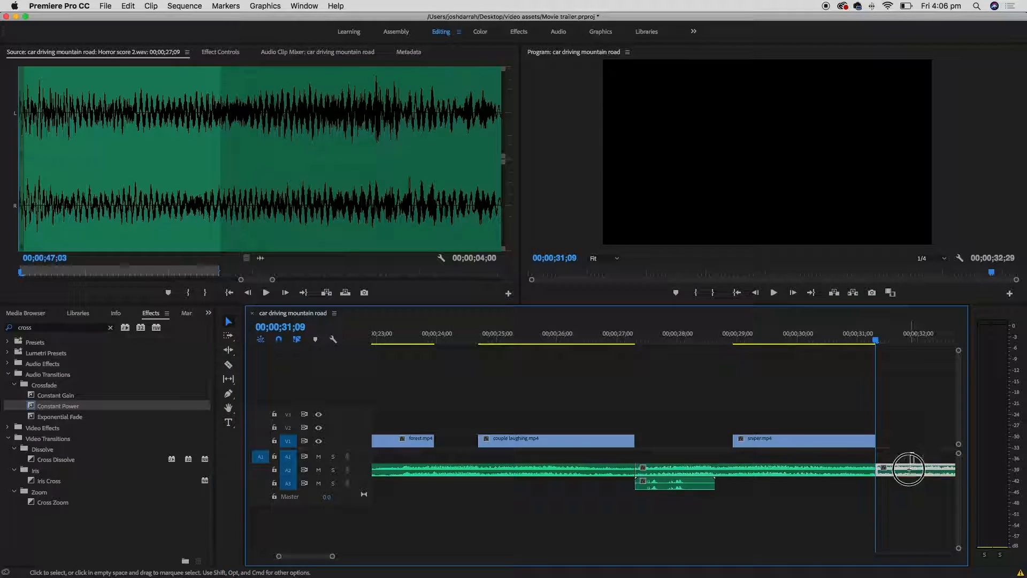
pyautogui.press('Delete')
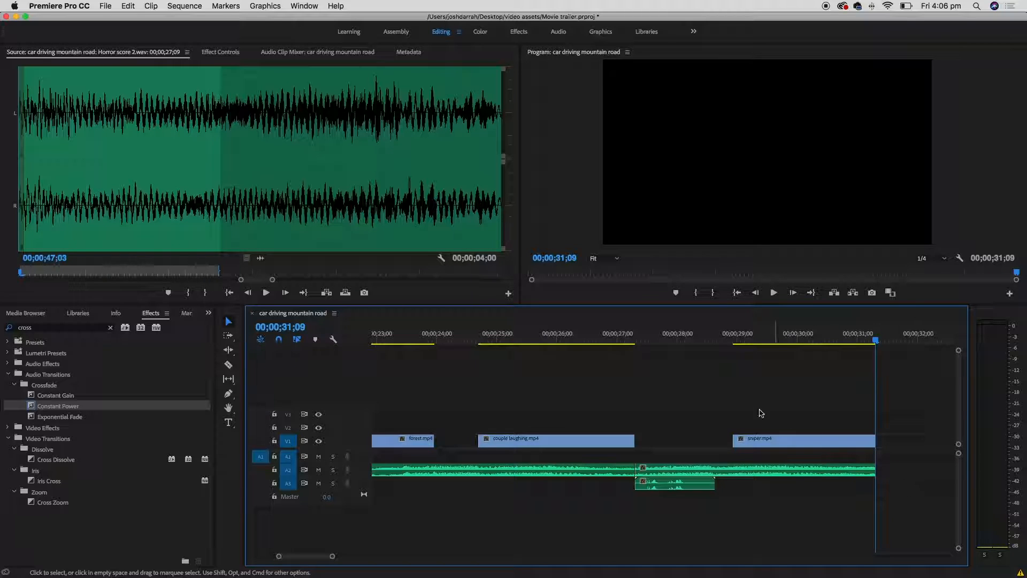
# - Play the sequence from 00;00;24;29 and move sniper.mp4 slightly earlier on V1 so it overlaps the end of the gun load sound
pyautogui.click(495, 340)
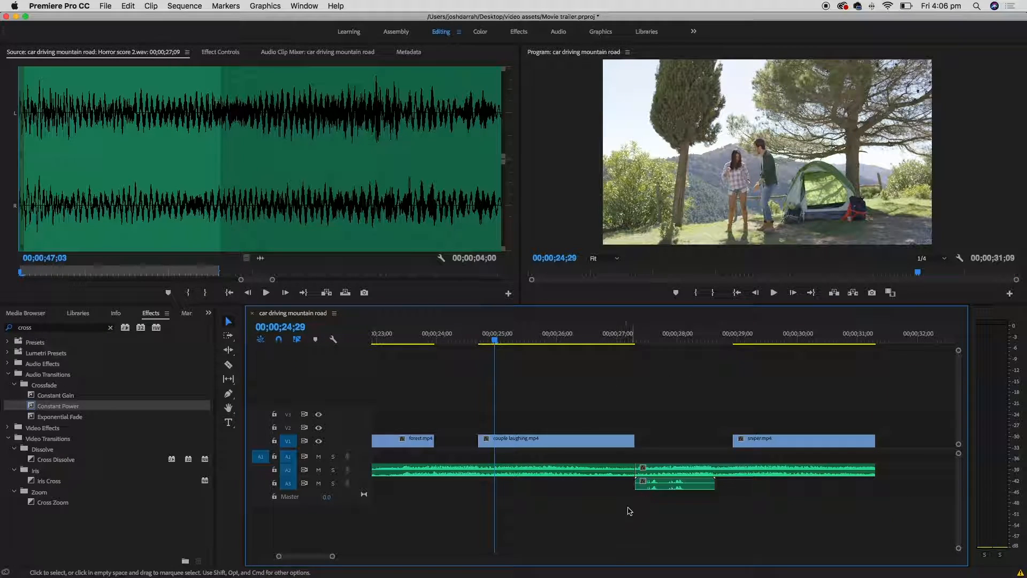
pyautogui.press('space')
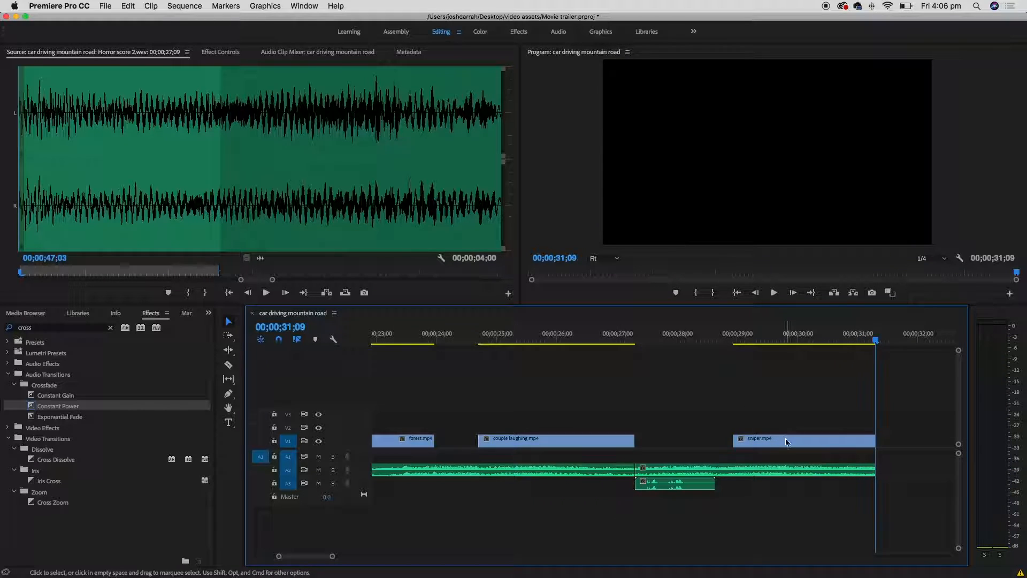
pyautogui.moveTo(786, 443); pyautogui.dragTo(758, 443)
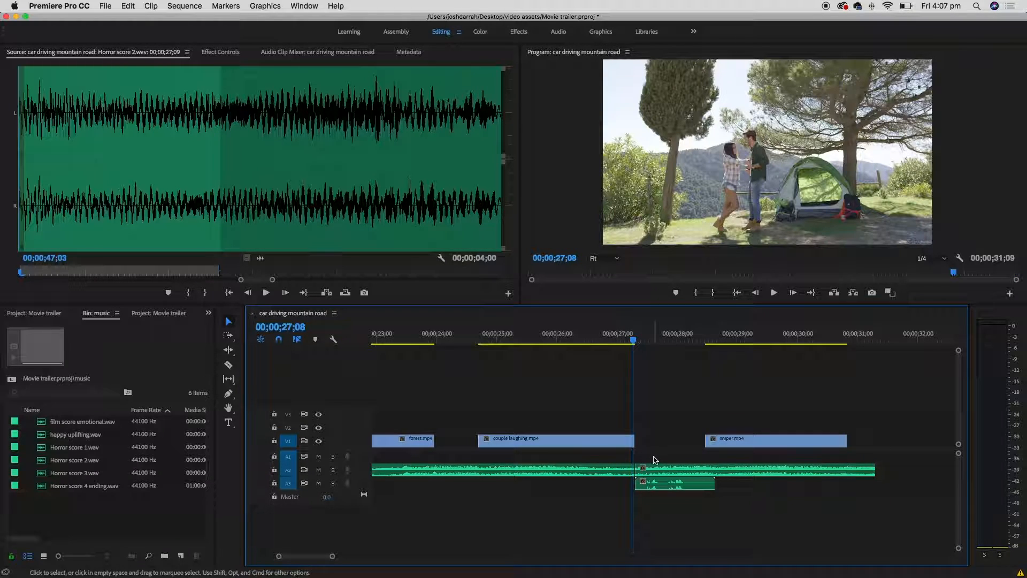
# - Position the playhead at 00;00;27;09, the join between the two A2 music clips
pyautogui.moveTo(654, 455); pyautogui.dragTo(622, 471)
pyautogui.click(624, 457)
pyautogui.click(637, 340)
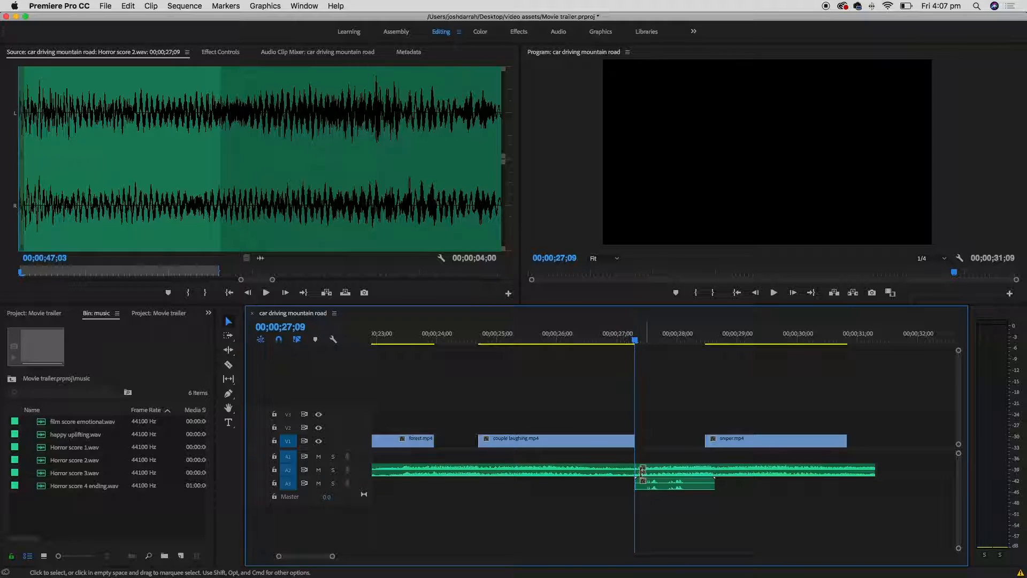
# - Show the available effects and search them for "cross"
pyautogui.click(209, 314)
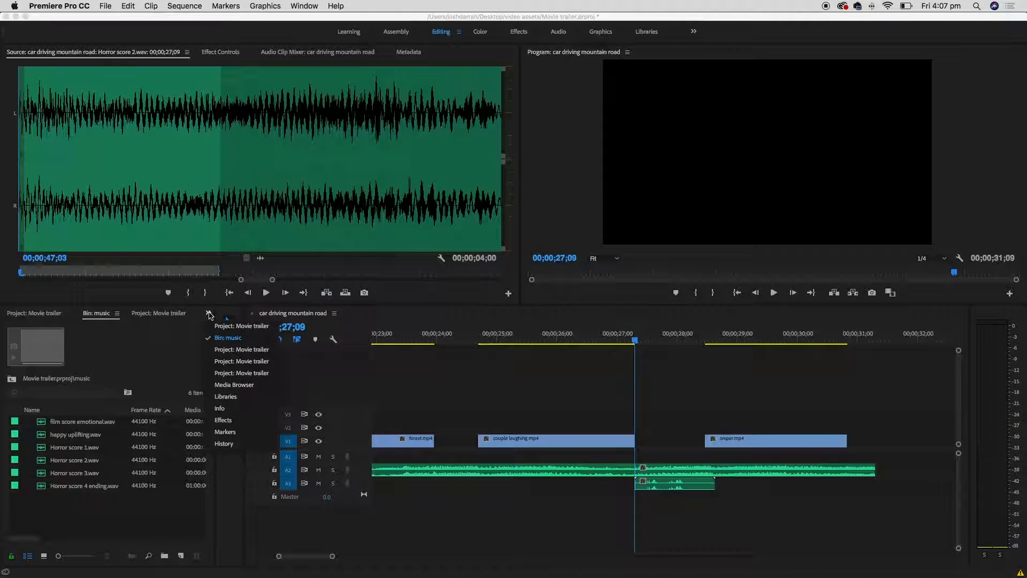
pyautogui.click(246, 421)
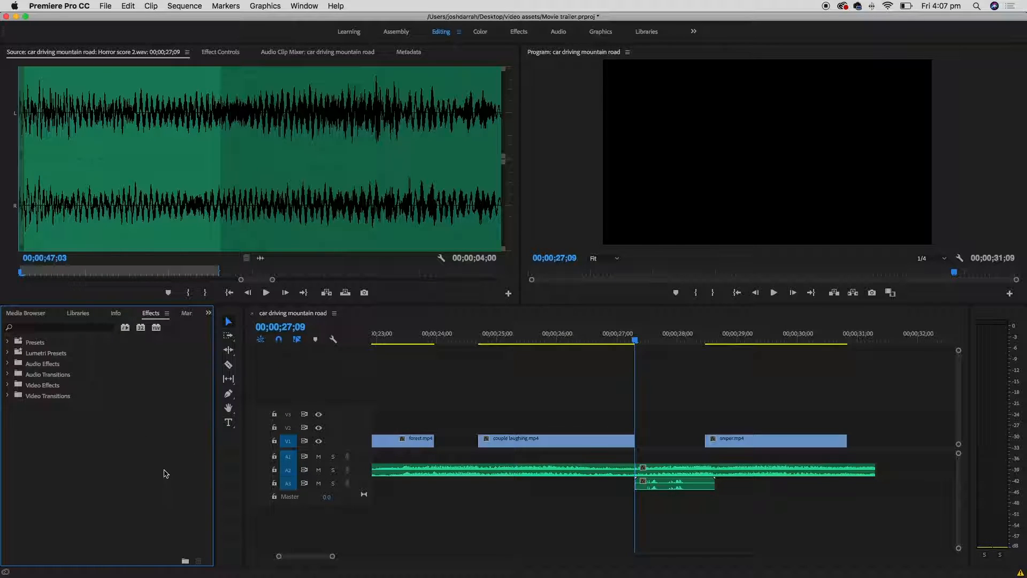
pyautogui.click(305, 6)
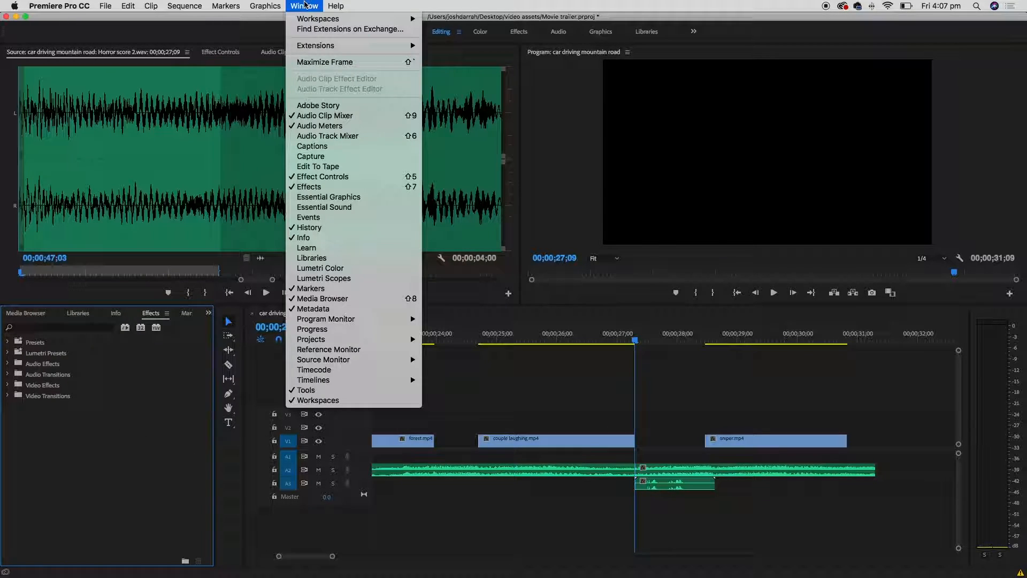
pyautogui.click(355, 189)
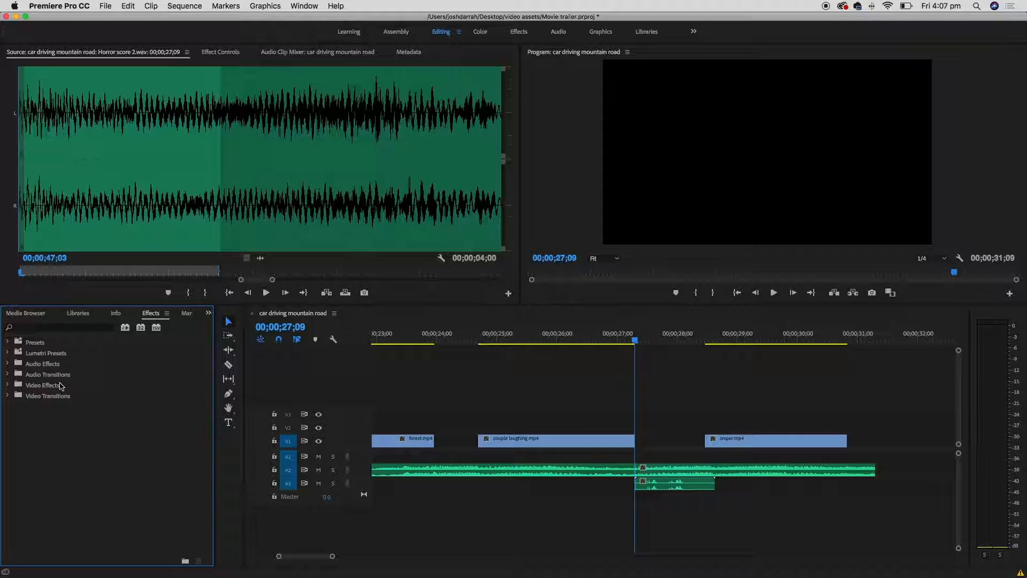
pyautogui.click(83, 330)
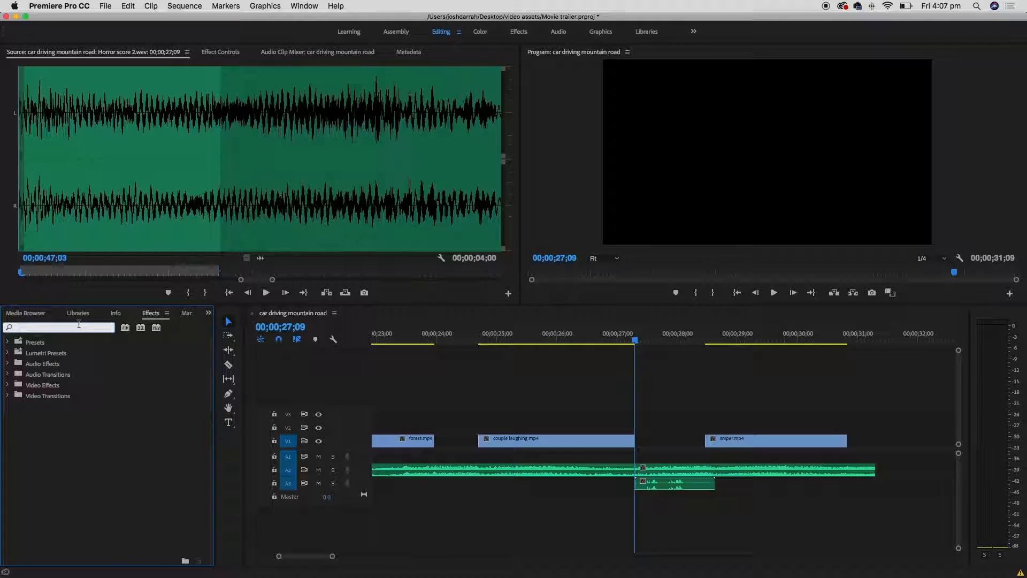
pyautogui.write('cross')
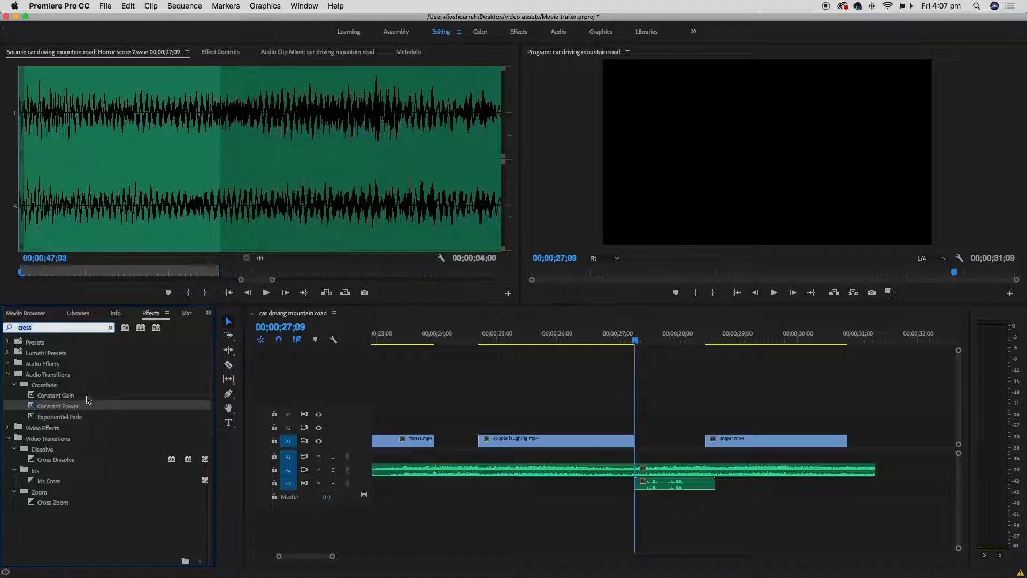
# - Look over the Cross Dissolve video transition and the three audio crossfades, and select Constant Power
pyautogui.click(68, 438)
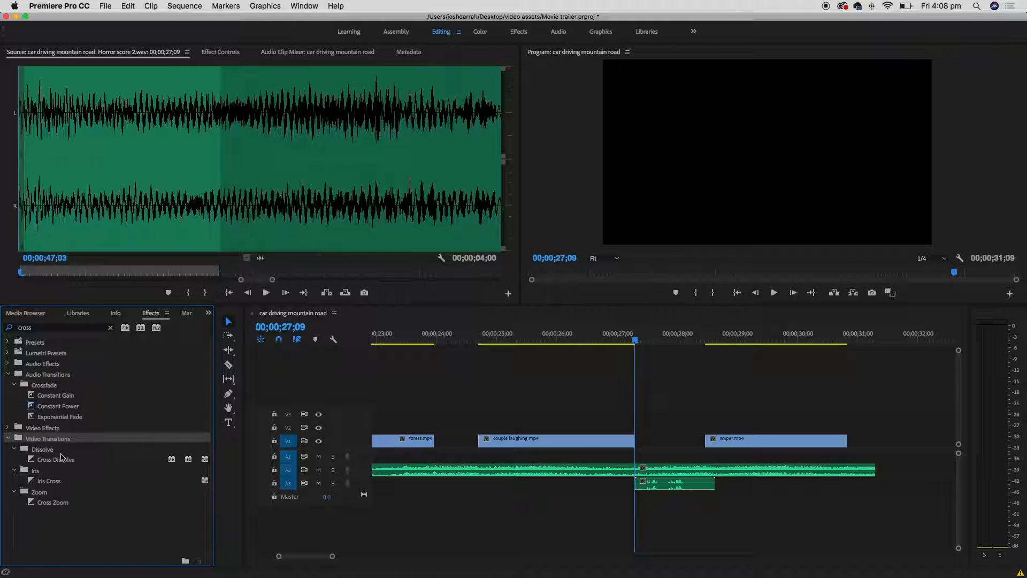
pyautogui.click(65, 461)
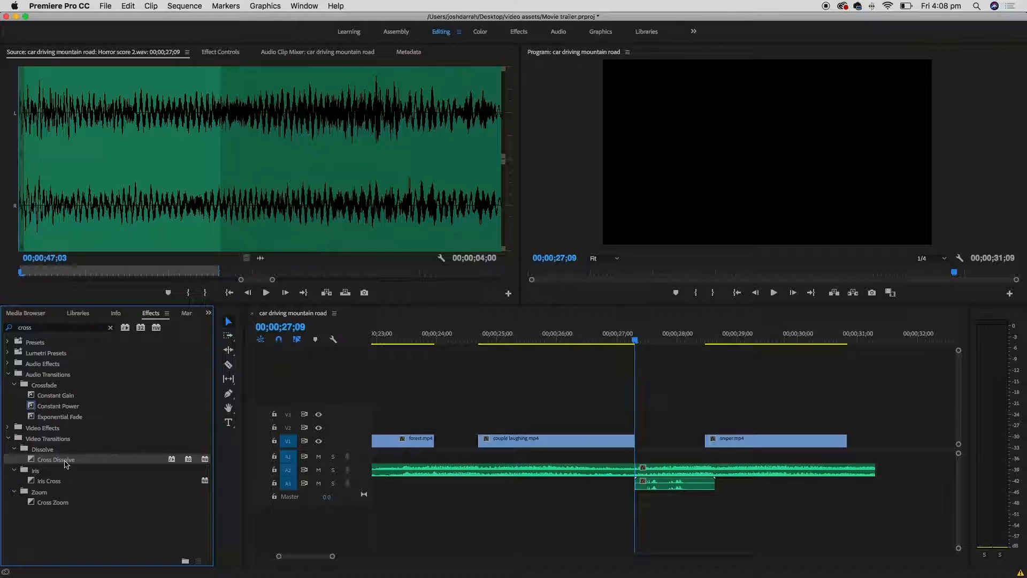
pyautogui.click(62, 385)
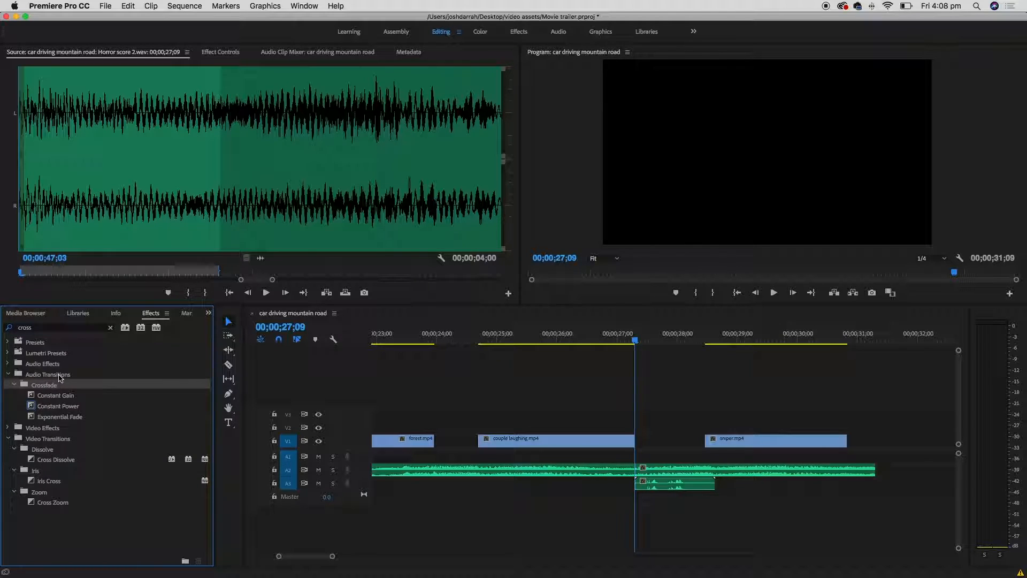
pyautogui.click(83, 397)
pyautogui.click(94, 406)
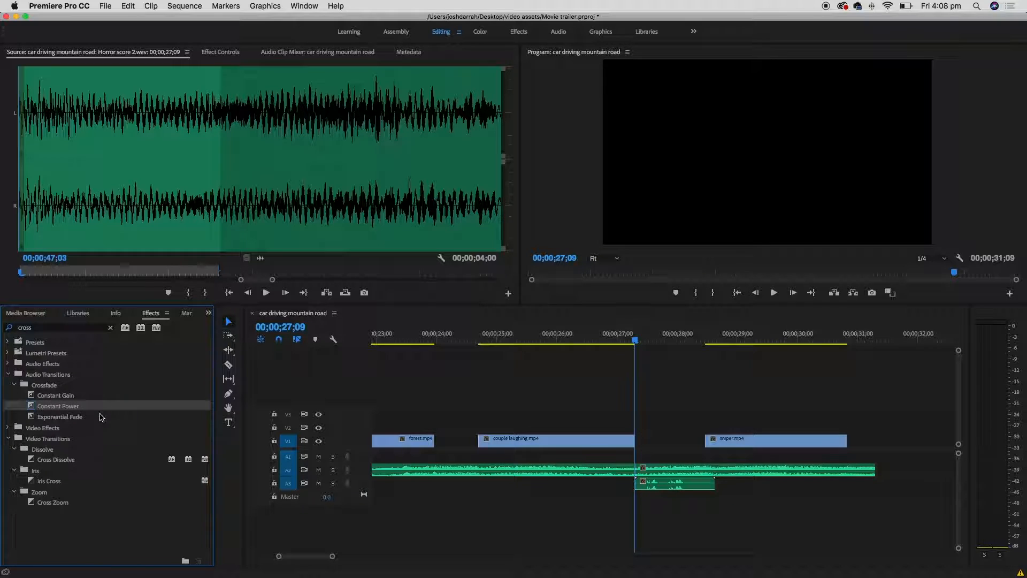
pyautogui.click(101, 417)
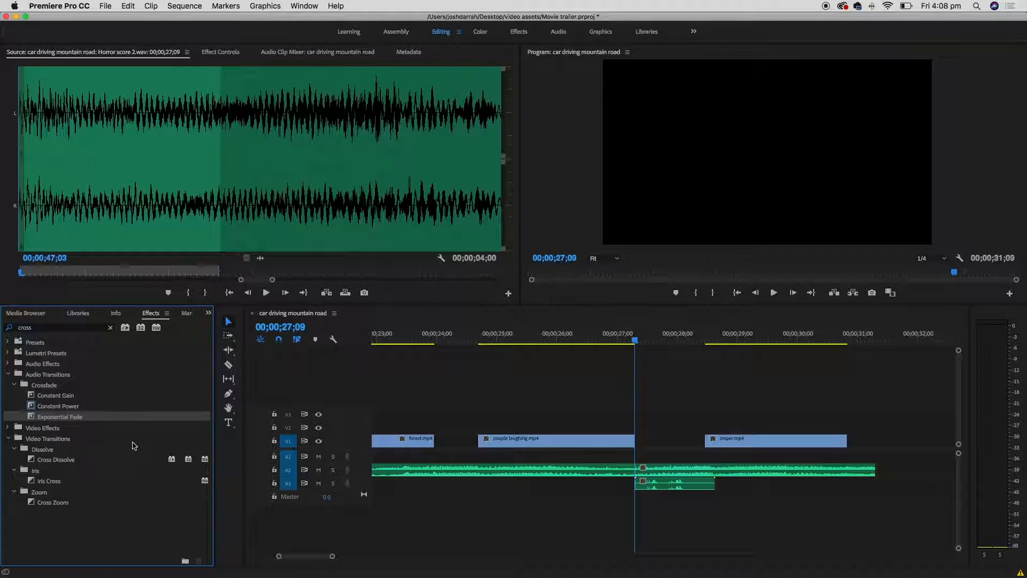
pyautogui.click(104, 409)
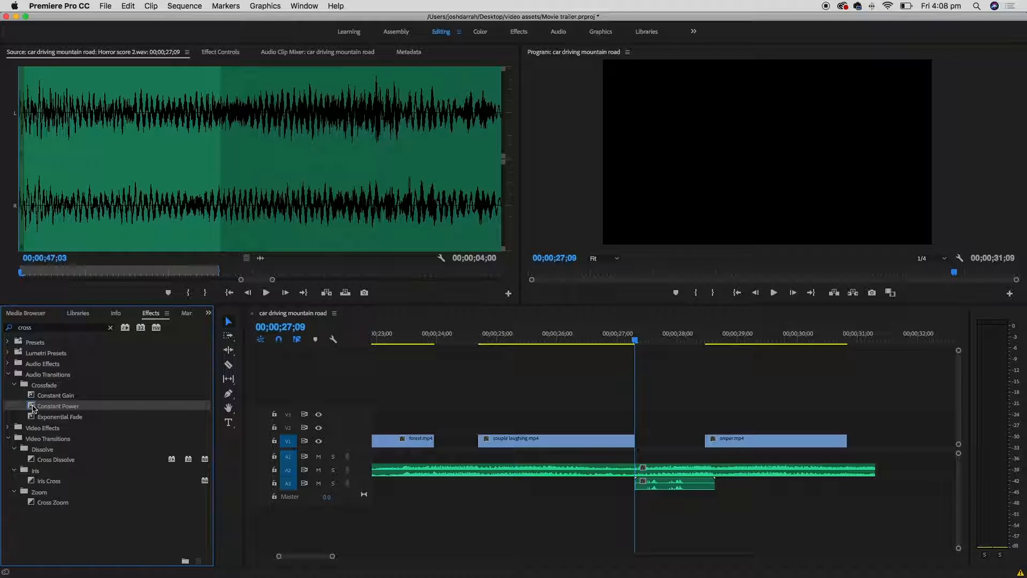
# - Try applying Constant Power with the A2 music clips slightly separated, and move the second clip back against the first
pyautogui.moveTo(32, 408); pyautogui.dragTo(636, 472)
pyautogui.moveTo(649, 473); pyautogui.dragTo(659, 471)
pyautogui.moveTo(34, 406); pyautogui.dragTo(627, 457)
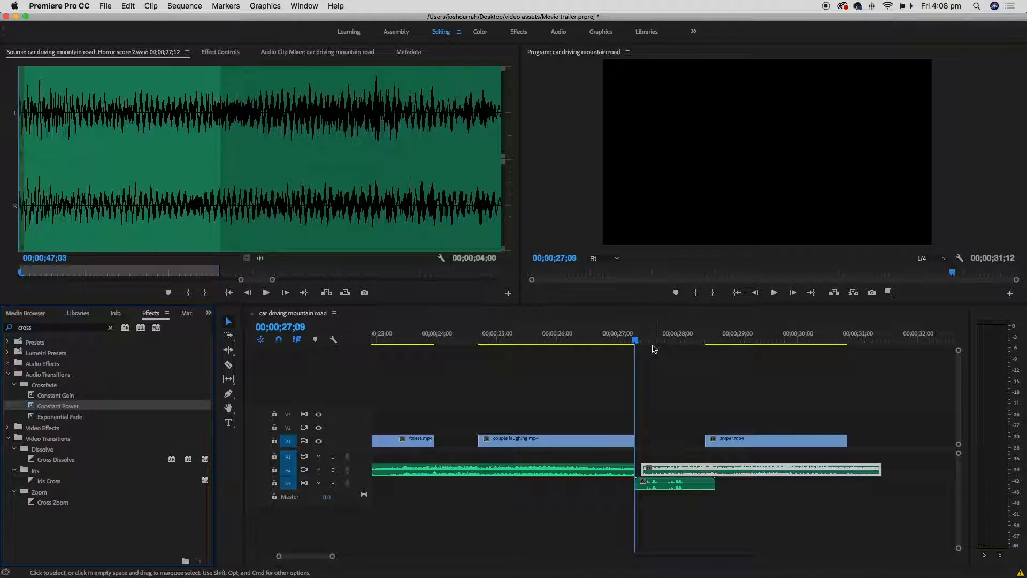
pyautogui.press('=')
pyautogui.press('=')
pyautogui.press('=')
pyautogui.moveTo(744, 471); pyautogui.dragTo(696, 472)
pyautogui.press('-')
pyautogui.press('-')
pyautogui.press('-')
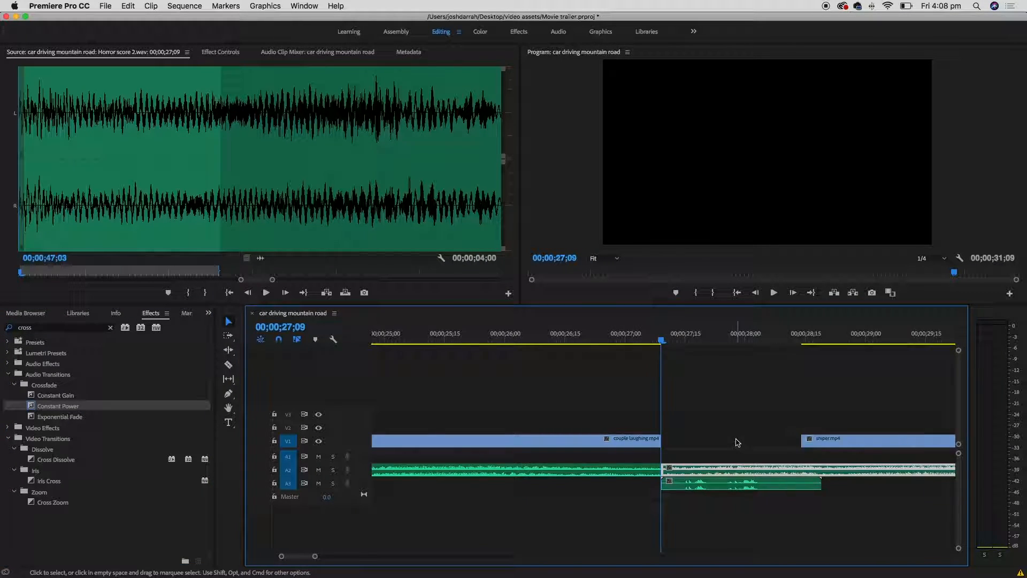
# - Apply the Constant Power crossfade to the A2 music join at 00;00;27;09 and play the sequence across it
pyautogui.moveTo(49, 409); pyautogui.dragTo(661, 472)
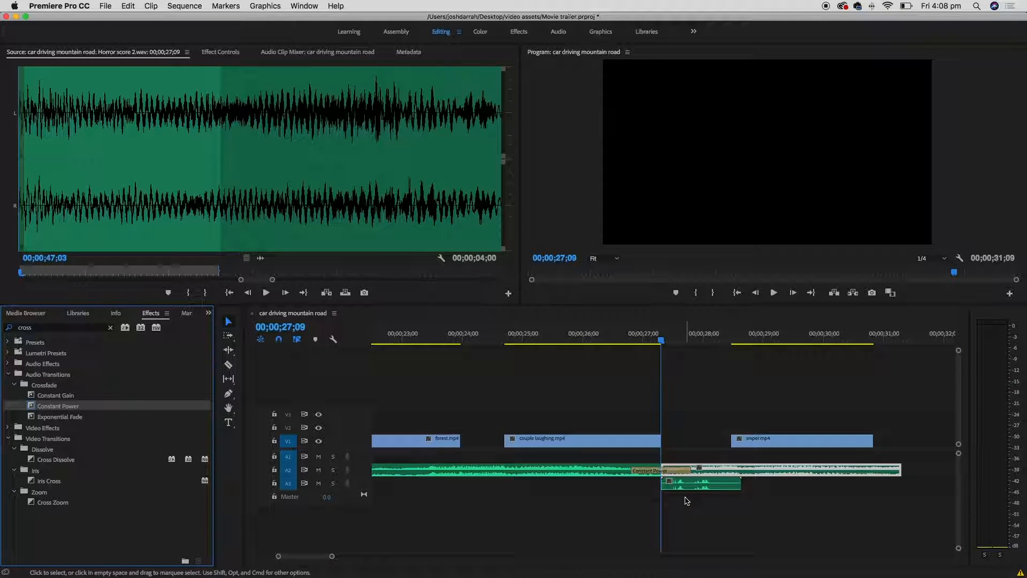
pyautogui.click(566, 333)
pyautogui.press('space')
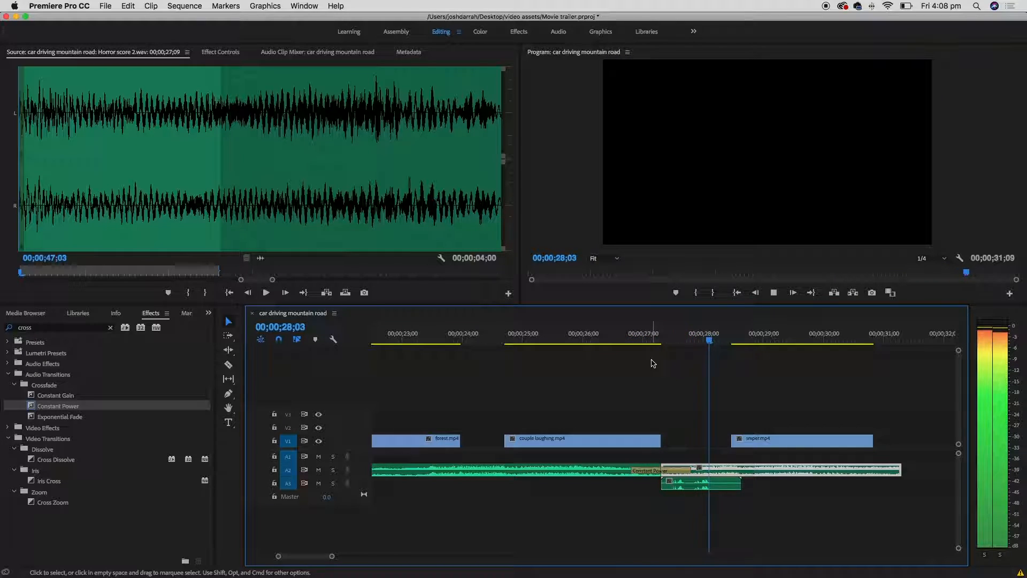
pyautogui.press('space')
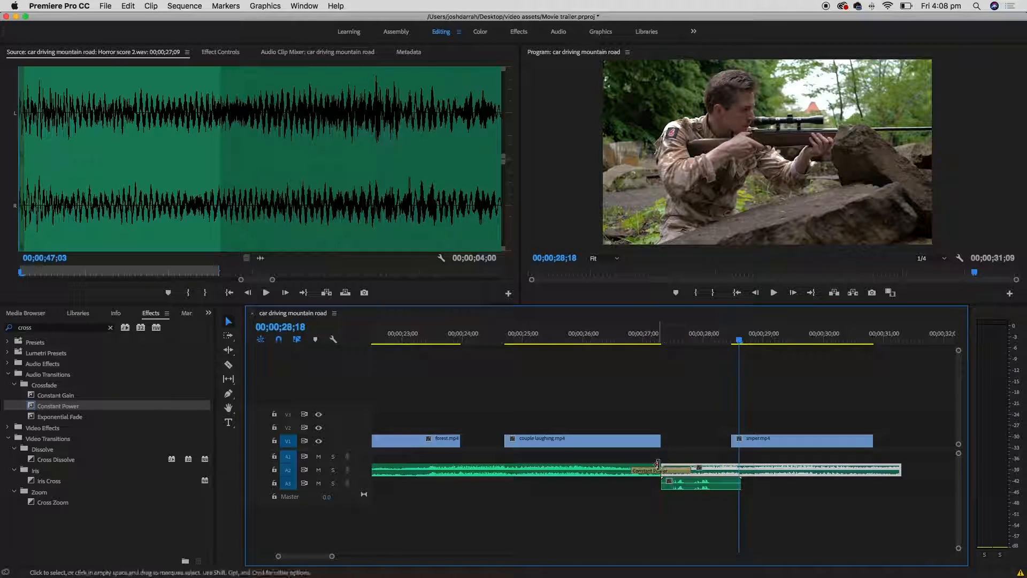
# - Trim the end of the second A2 music clip to the end of sniper.mp4 at 00;00;30;25
pyautogui.scroll(-3, 663, 428)
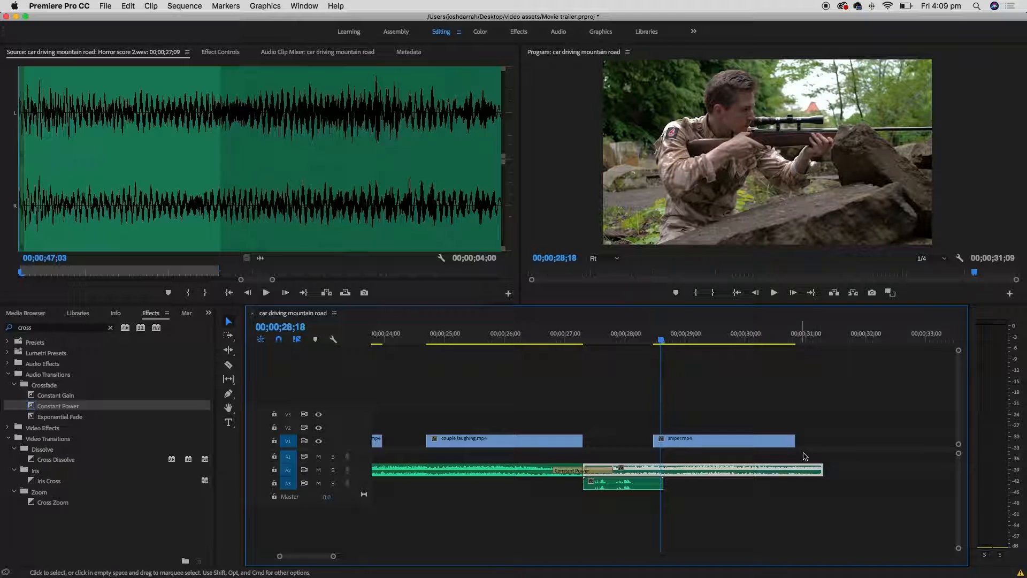
pyautogui.press('Down')
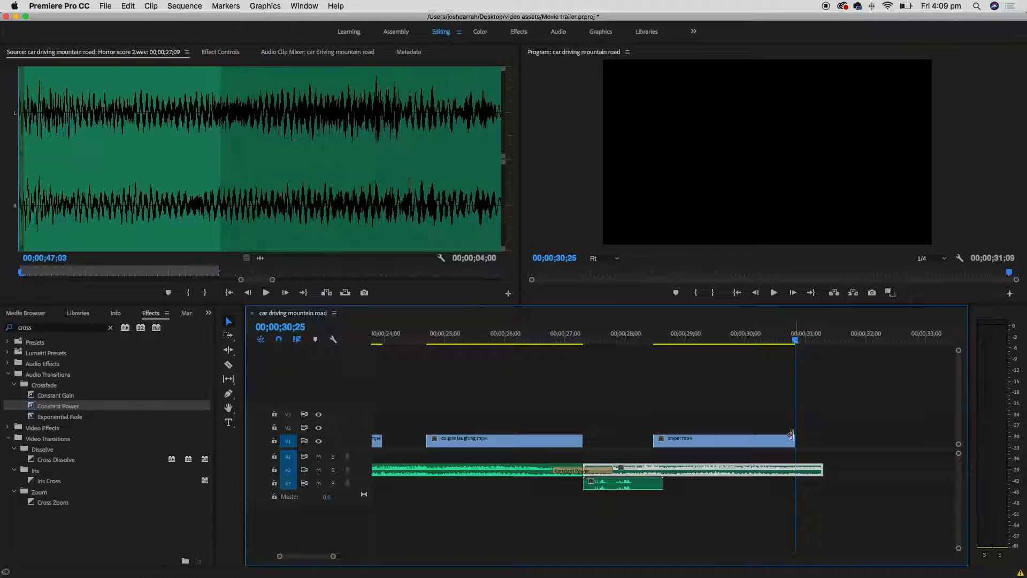
pyautogui.moveTo(816, 470); pyautogui.dragTo(795, 470)
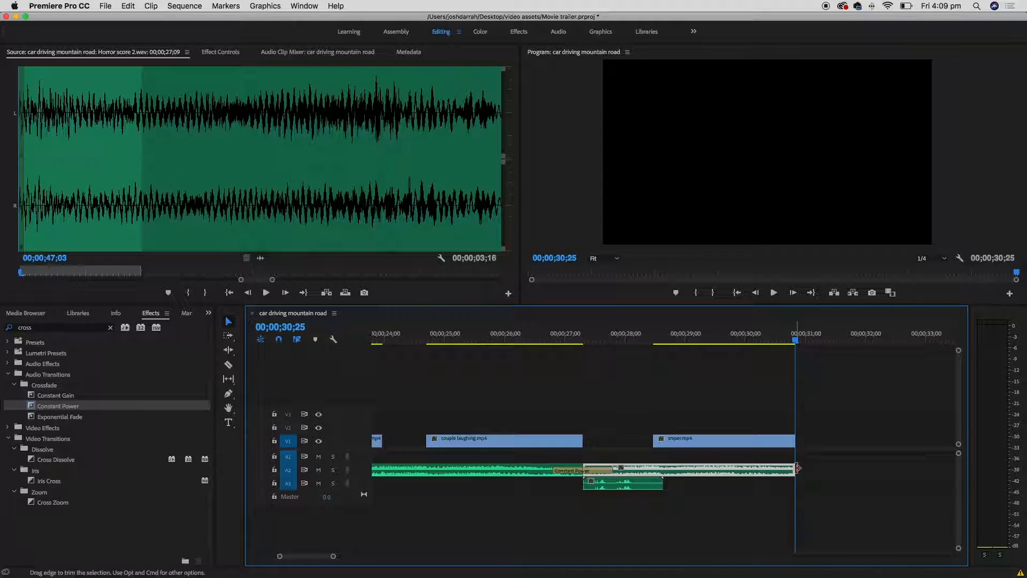
pyautogui.moveTo(58, 406); pyautogui.dragTo(511, 434)
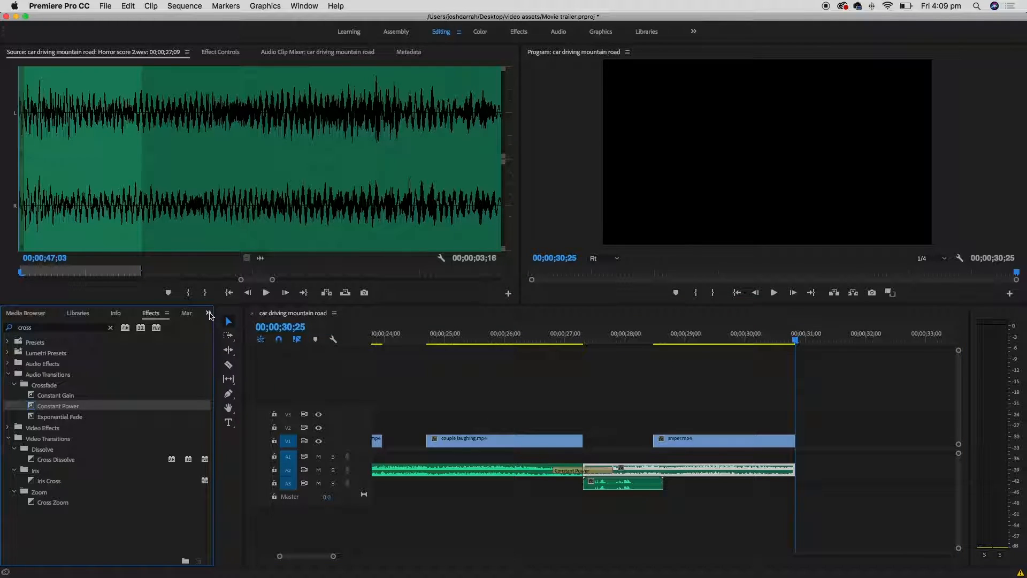
# - Open the project's music bin and select Horror score 2.wav, keeping its name
pyautogui.click(208, 313)
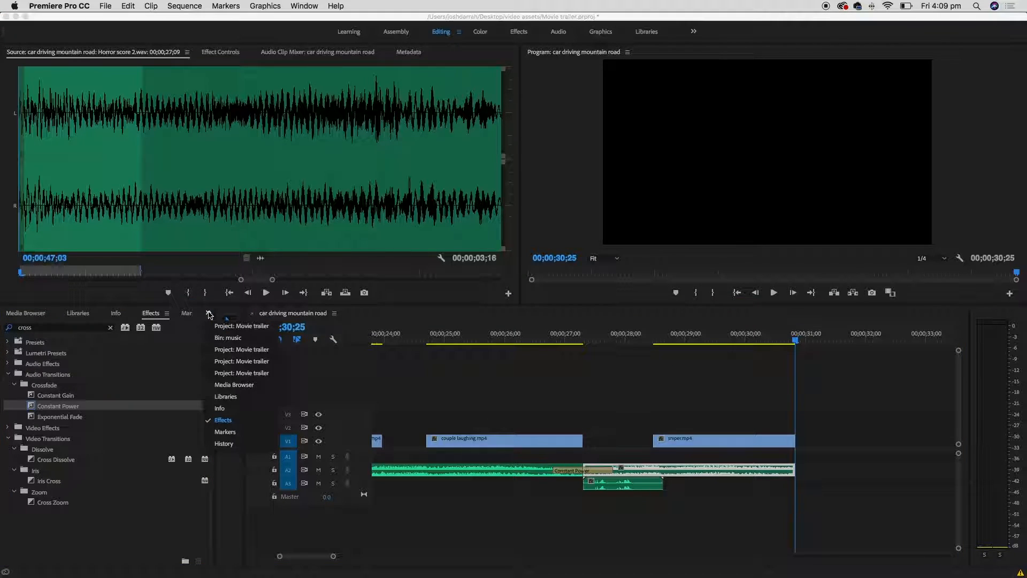
pyautogui.click(241, 325)
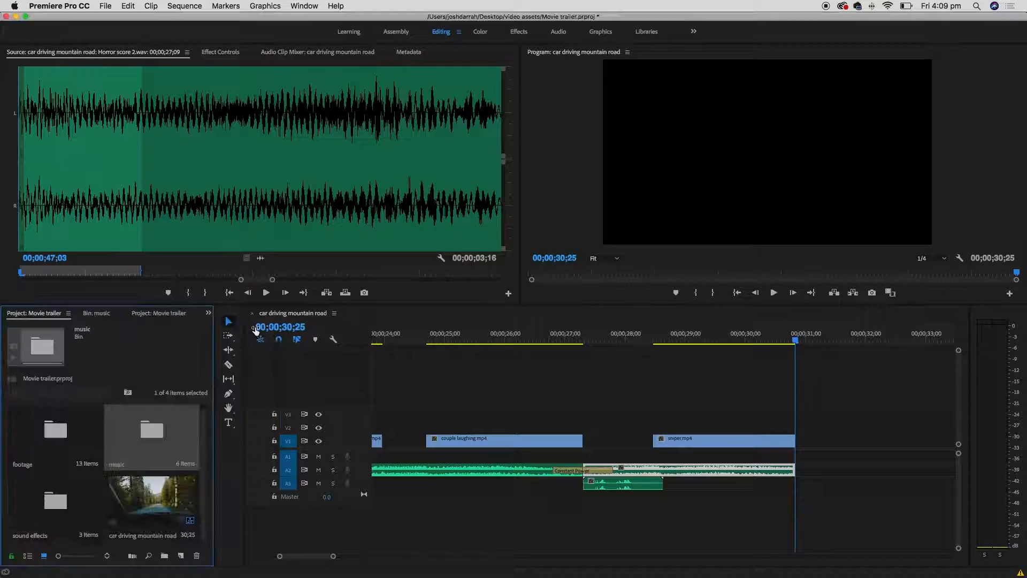
pyautogui.doubleClick(156, 432)
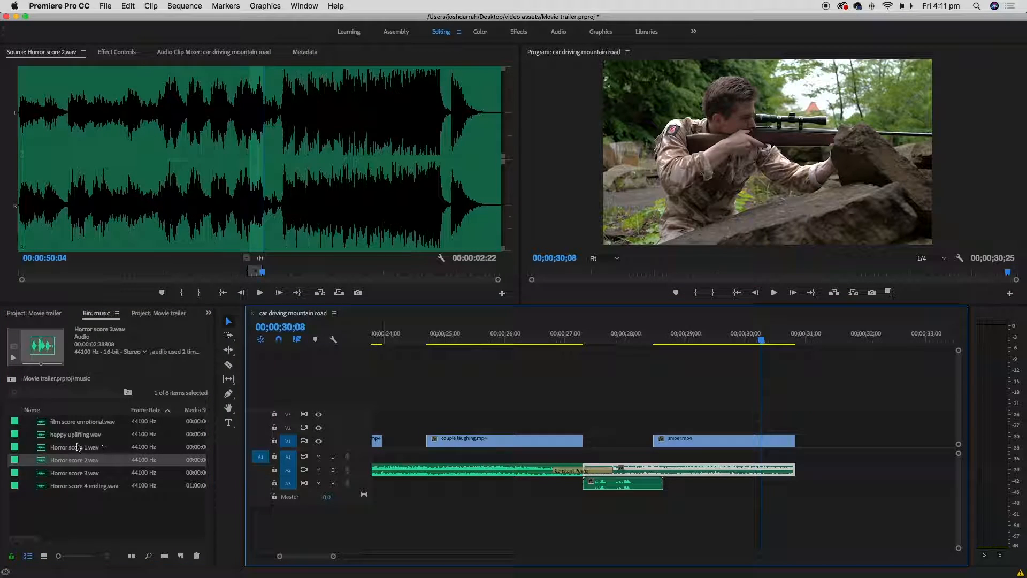
pyautogui.click(69, 460)
pyautogui.click(118, 459)
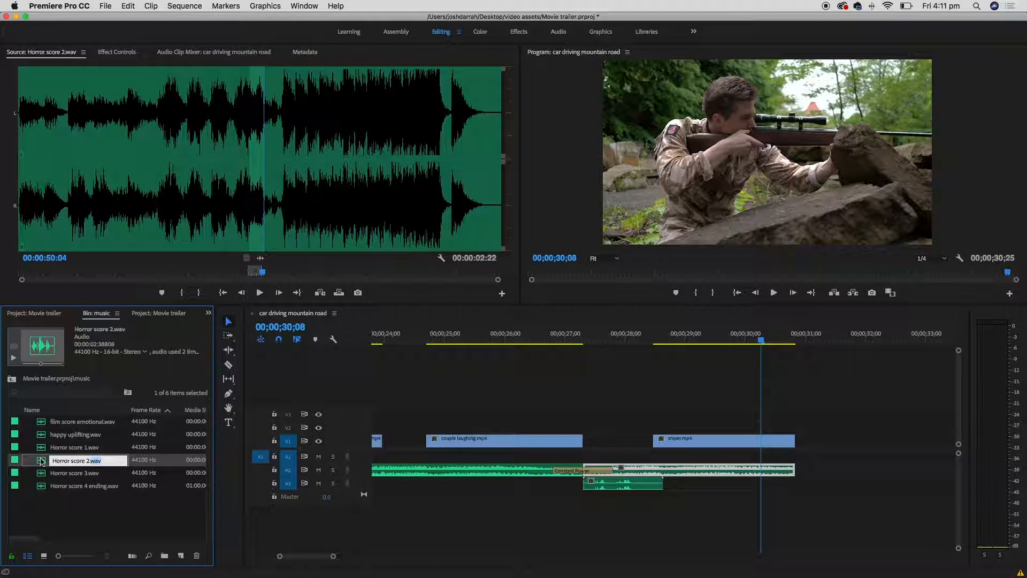
pyautogui.press('Return')
# - Preview Horror score 2.wav from 00:00:48:23, and mark its In point at 00:00:48:04 and Out point at 00:00:51:04
pyautogui.click(259, 222)
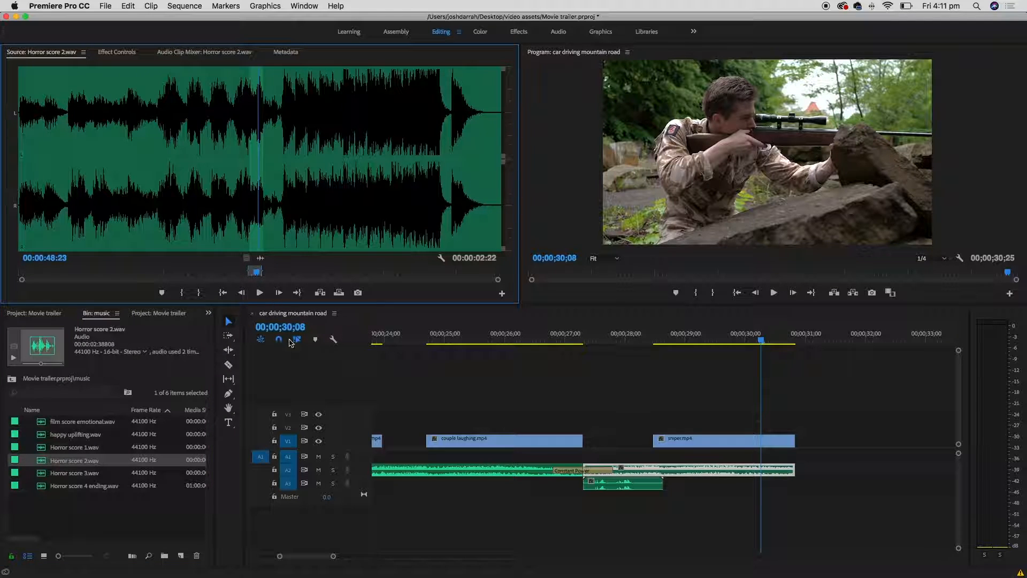
pyautogui.press('space')
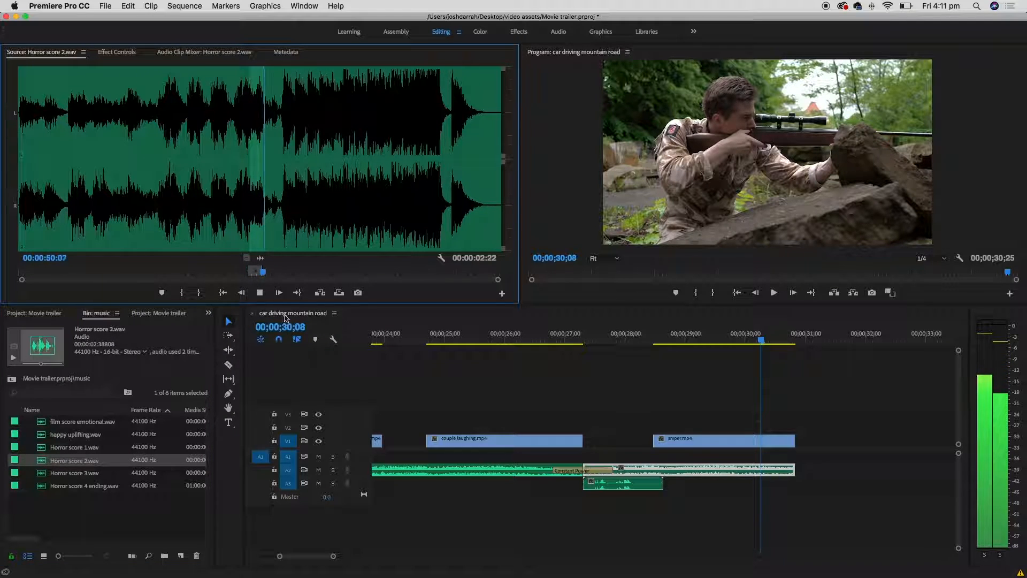
pyautogui.click(259, 212)
pyautogui.click(260, 292)
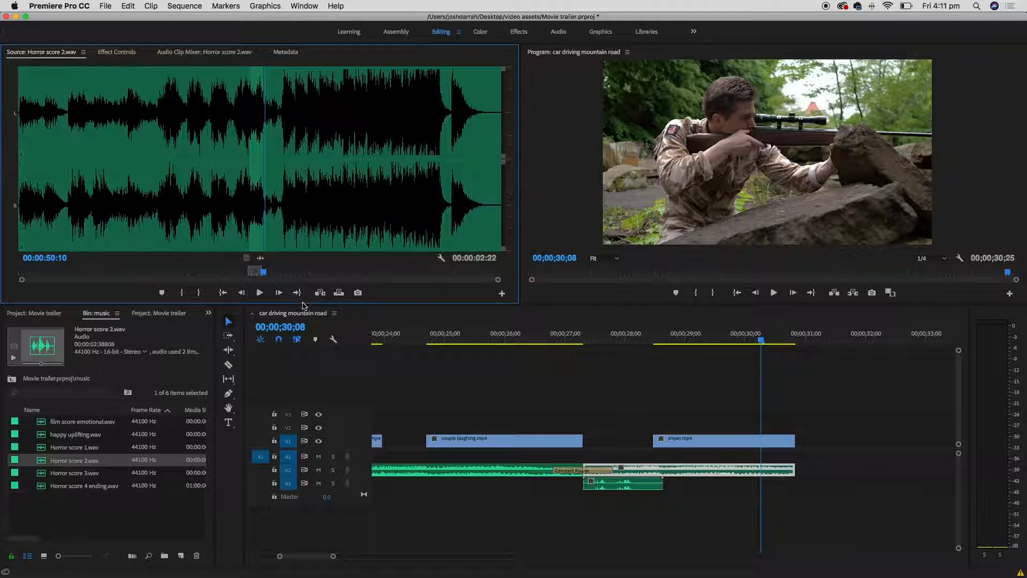
pyautogui.press('=')
pyautogui.press('=')
pyautogui.click(216, 217)
pyautogui.press('i')
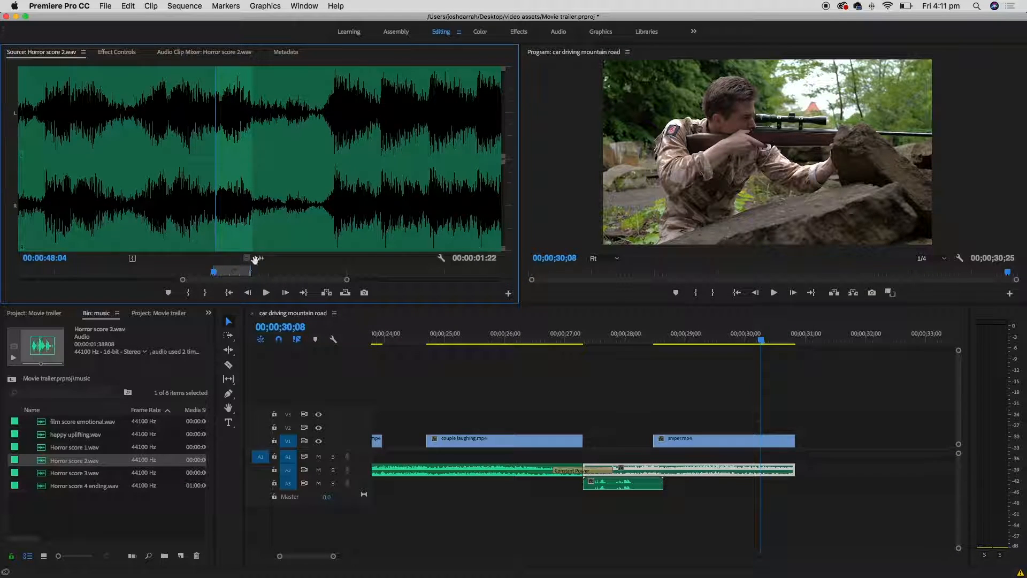
pyautogui.click(272, 223)
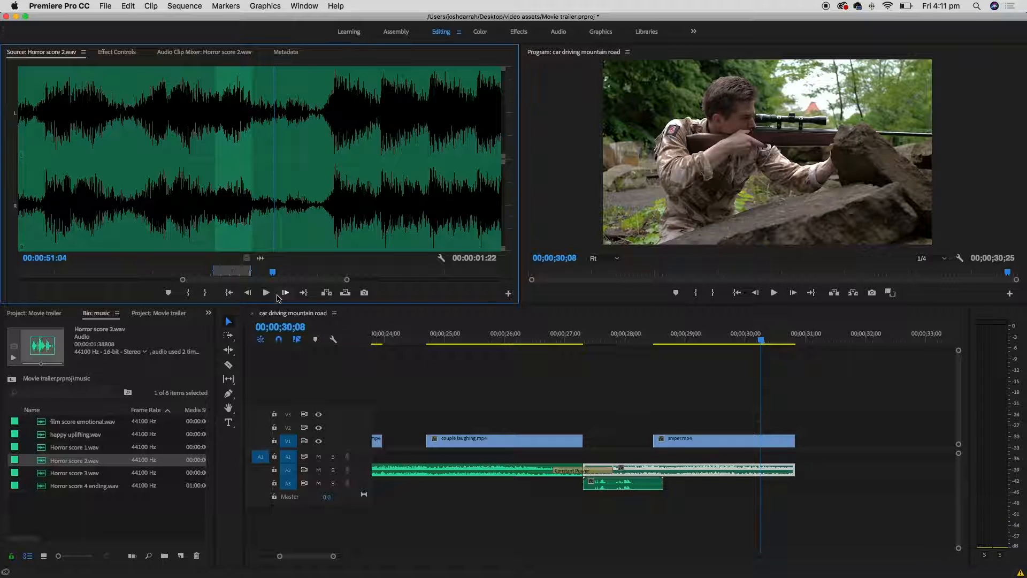
pyautogui.press('o')
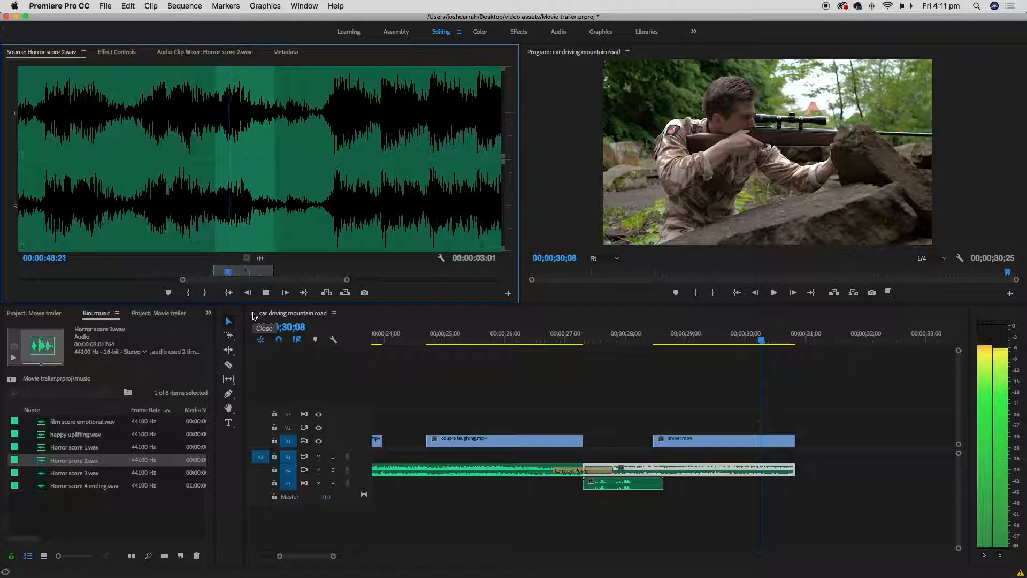
# - Set the In point of Horror score 2.wav to 00:00:49:00 and place the marked audio on A2 at 00;00;31;00
pyautogui.click(232, 234)
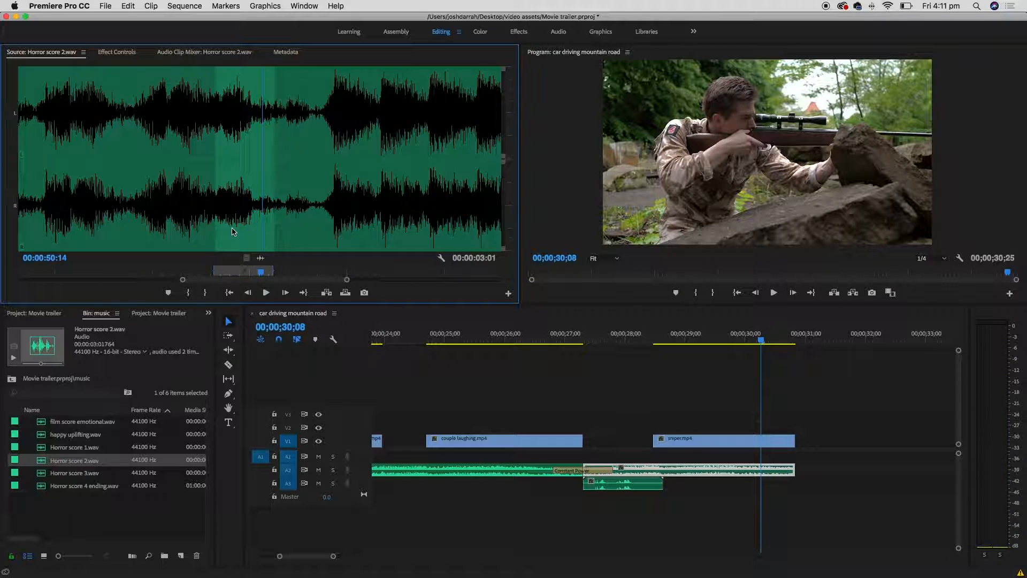
pyautogui.press('i')
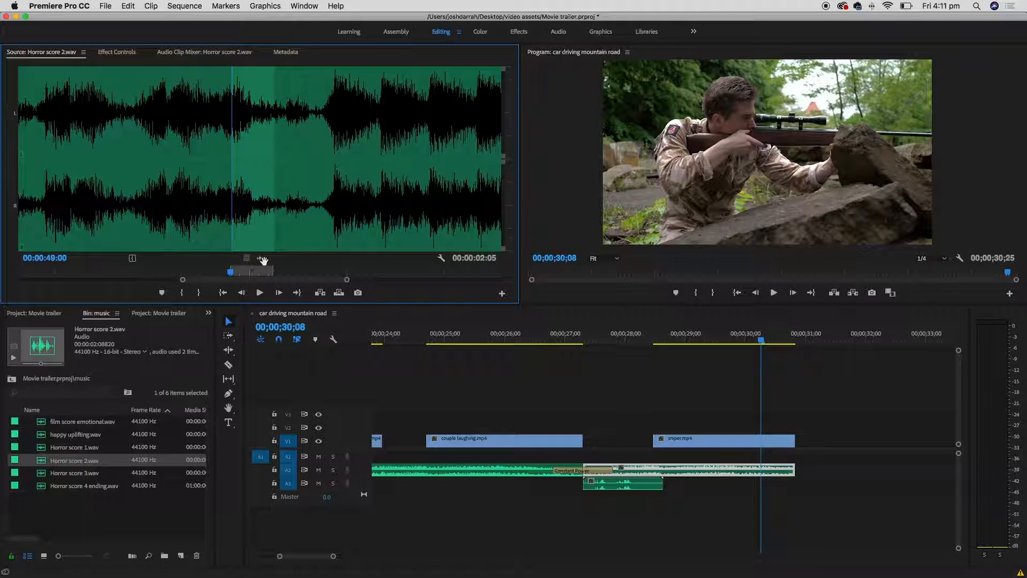
pyautogui.moveTo(260, 260); pyautogui.dragTo(805, 469)
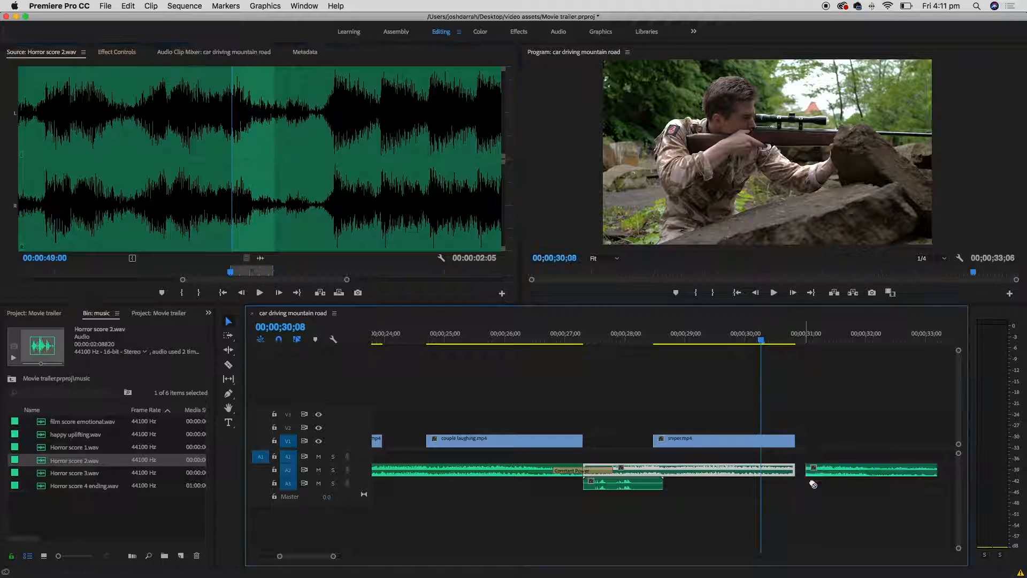
pyautogui.click(807, 337)
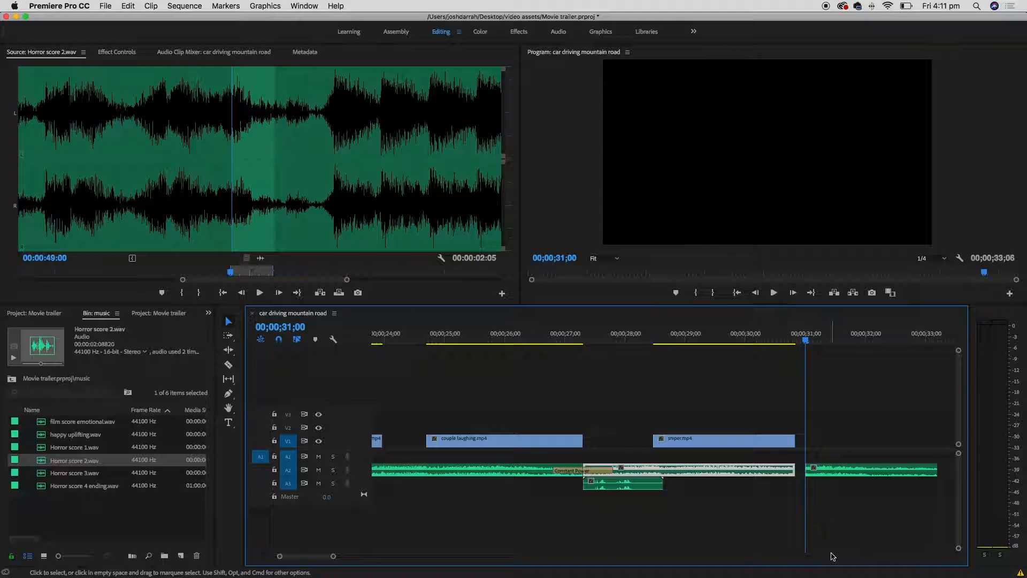
# - Trim the start of the Horror score 2.wav clip, butt it against the A2 music at 00;00;30;25 and play back the join
pyautogui.press('space')
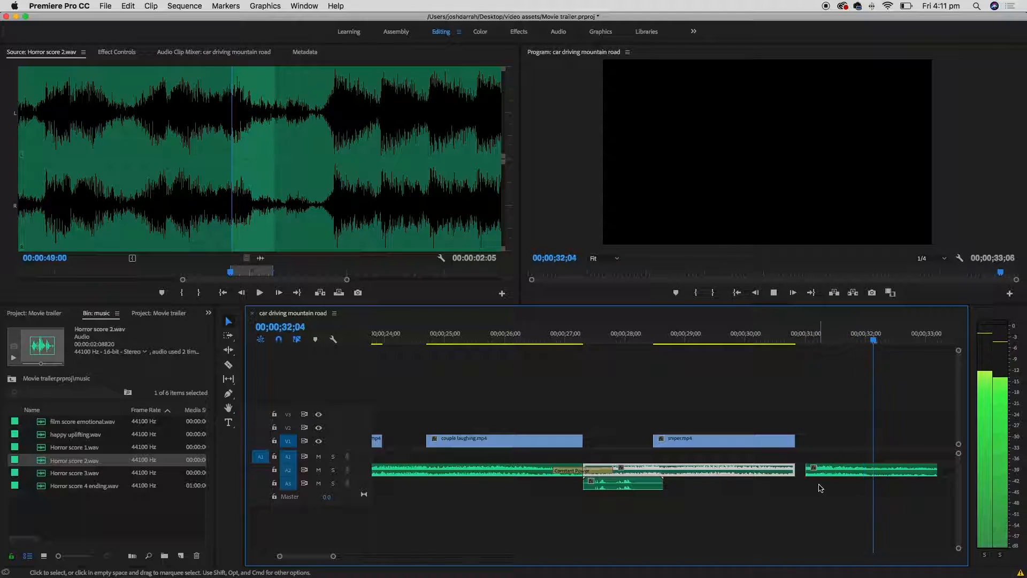
pyautogui.click(840, 336)
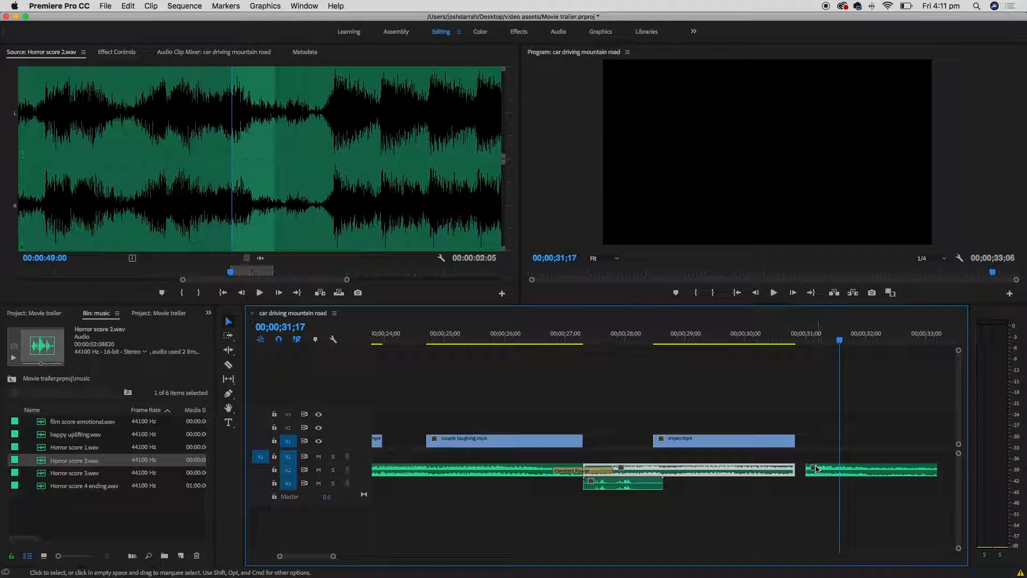
pyautogui.moveTo(807, 469)
pyautogui.mouseDown()
pyautogui.moveTo(846, 470)
pyautogui.moveTo(787, 470)
pyautogui.moveTo(826, 470)
pyautogui.mouseUp()
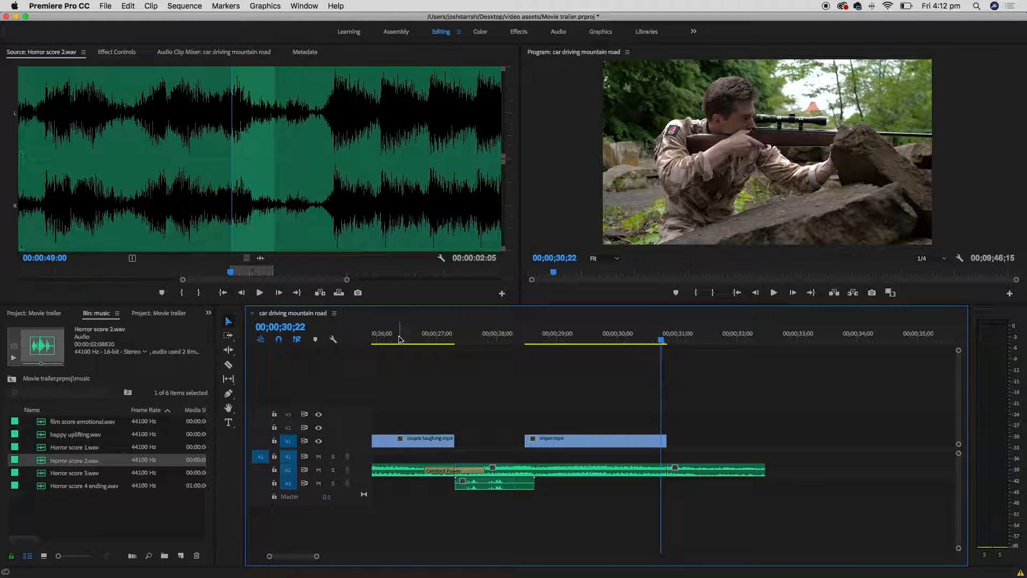
pyautogui.click(400, 340)
pyautogui.press('space')
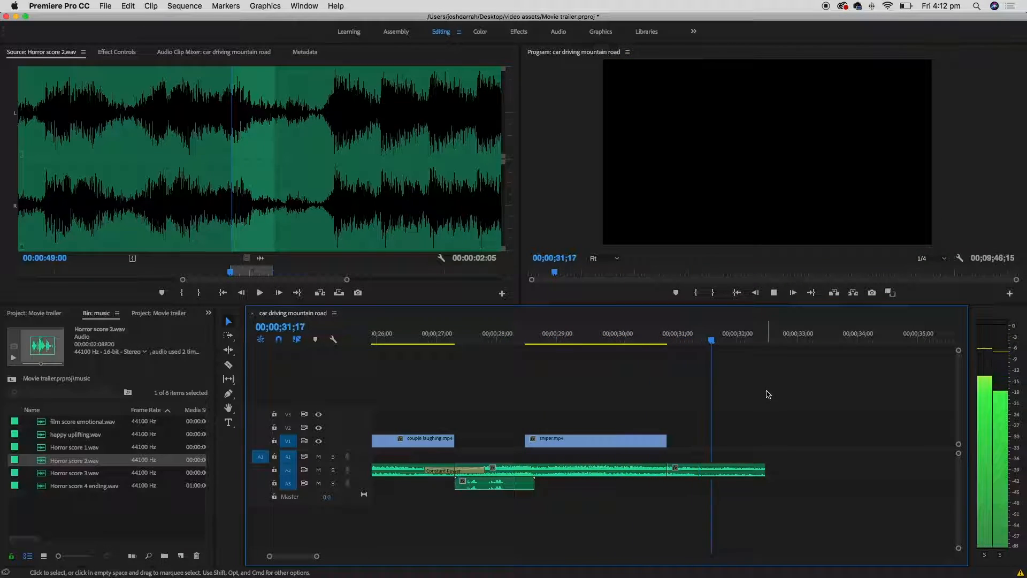
pyautogui.press('space')
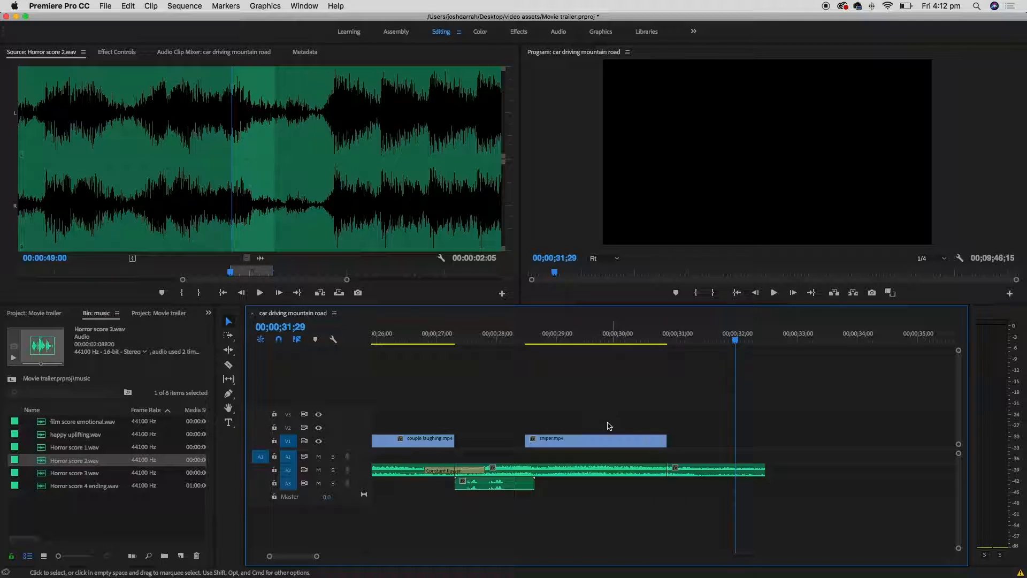
pyautogui.moveTo(707, 471); pyautogui.dragTo(626, 473)
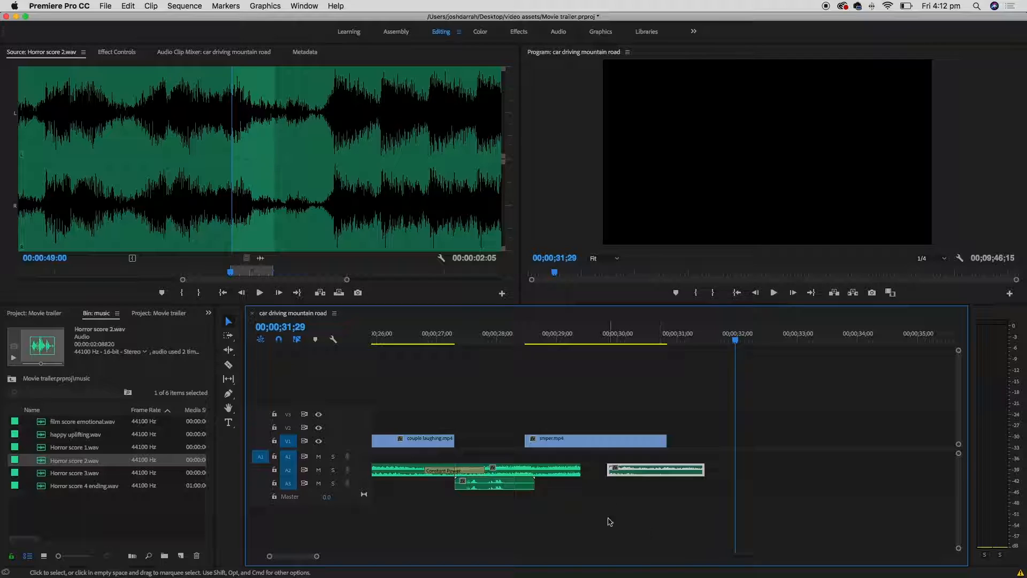
pyautogui.press('super+z')
pyautogui.press('super+z')
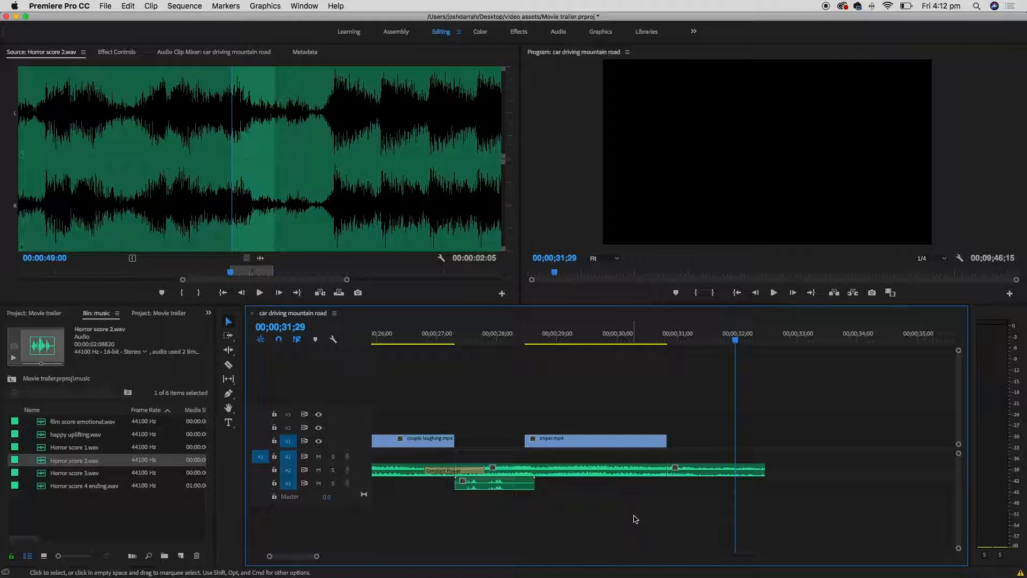
# - Move the Horror score 2.wav clip earlier on A2 to start at 00;00;29;13 beneath sniper.mp4, and play back the result
pyautogui.moveTo(700, 472); pyautogui.dragTo(622, 475)
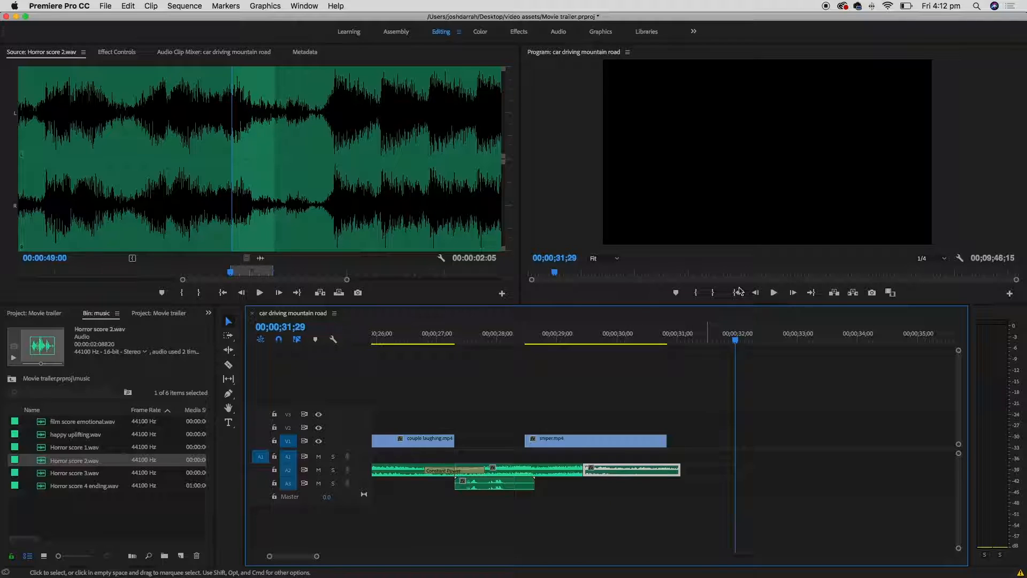
pyautogui.click(437, 336)
pyautogui.press('space')
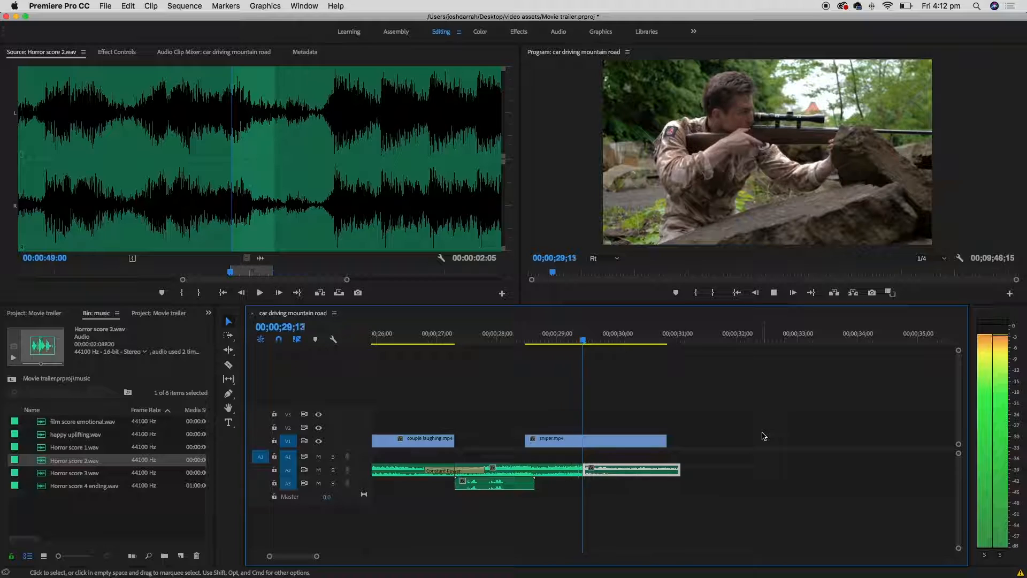
pyautogui.press('space')
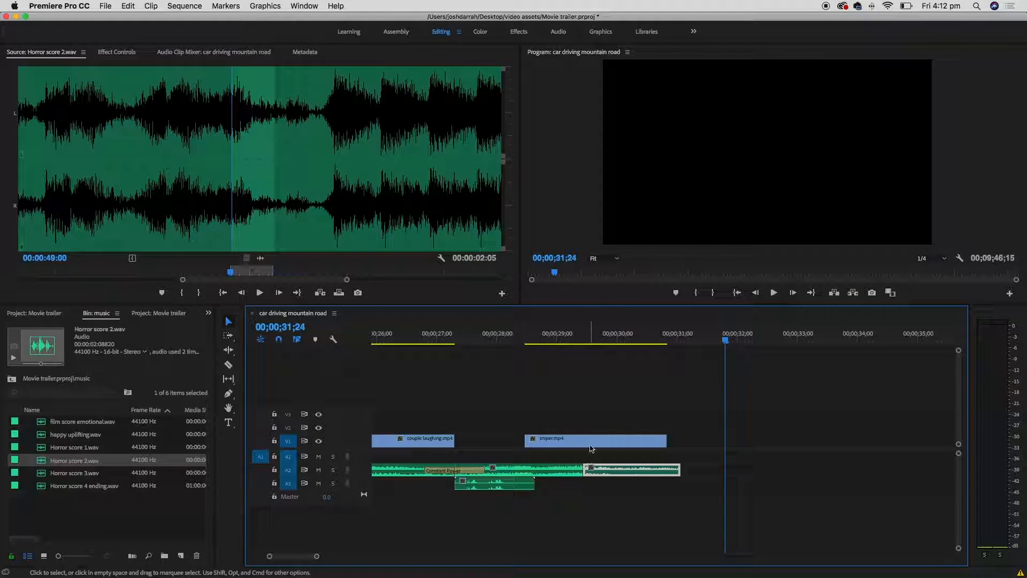
# - Apply a Constant Power crossfade to the end of the Horror score 2.wav clip on A2 and play back the fade-out
pyautogui.click(209, 313)
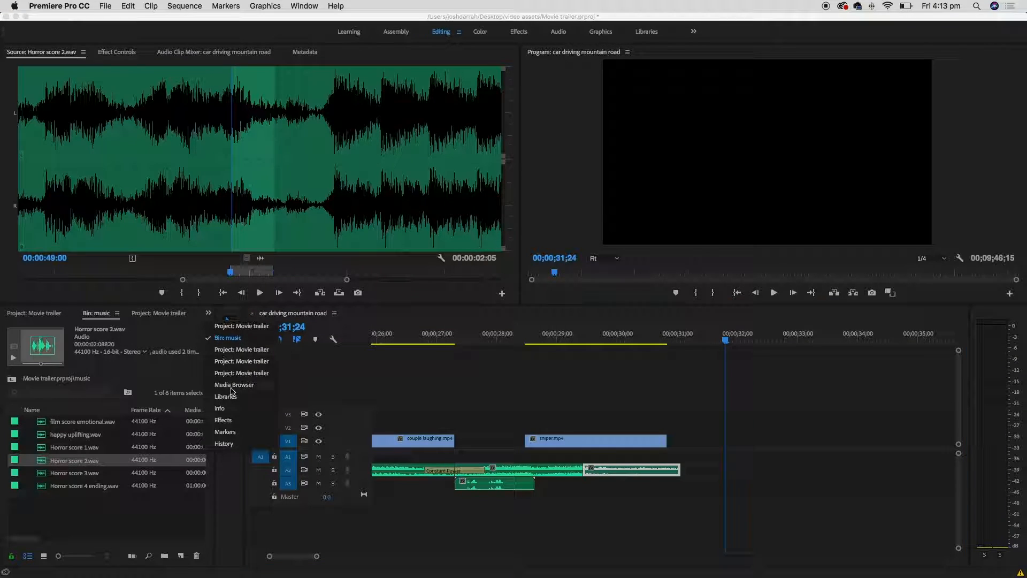
pyautogui.click(222, 420)
pyautogui.click(39, 329)
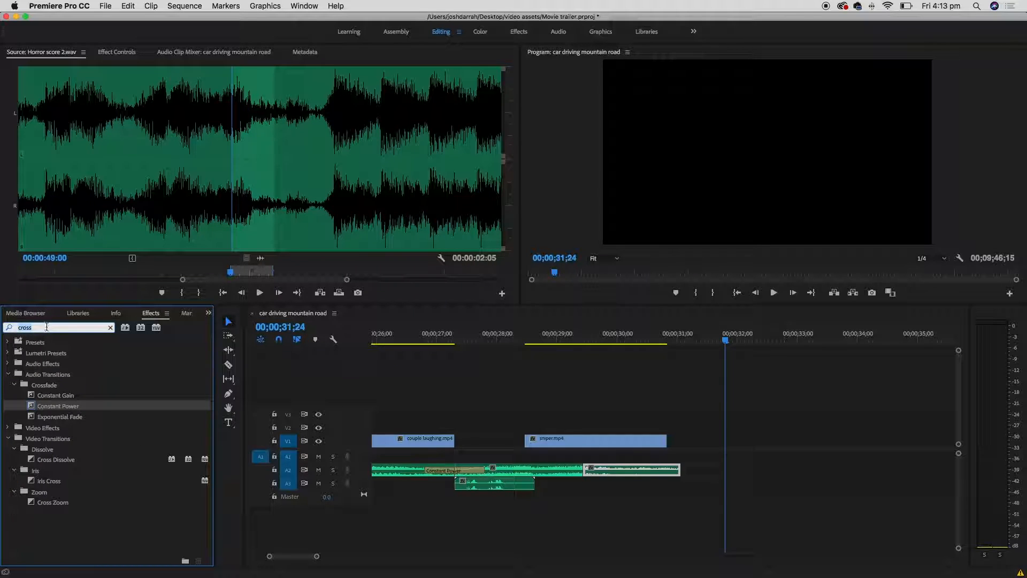
pyautogui.click(95, 430)
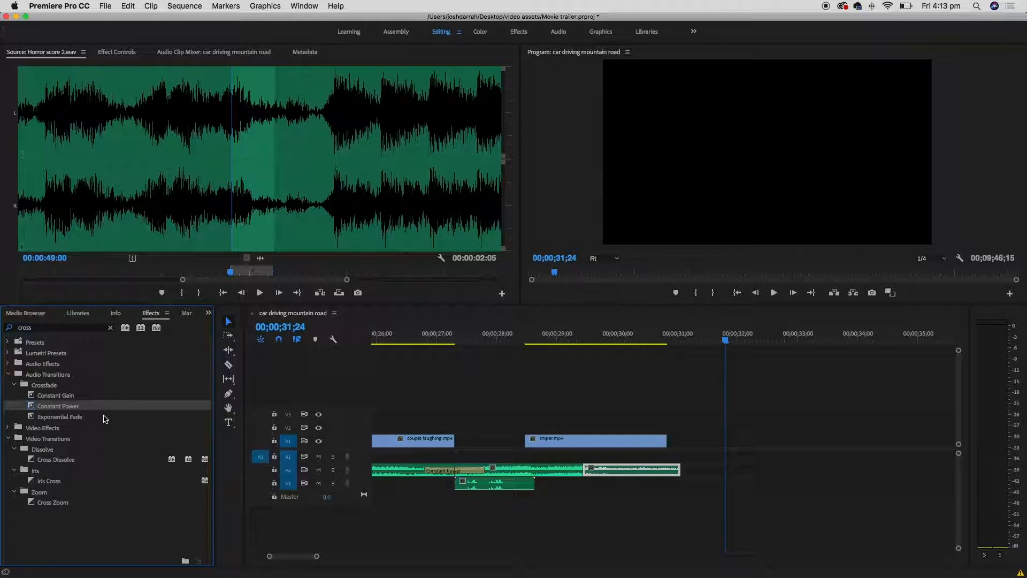
pyautogui.click(105, 417)
pyautogui.moveTo(31, 407); pyautogui.dragTo(679, 474)
pyautogui.click(466, 336)
pyautogui.press('space')
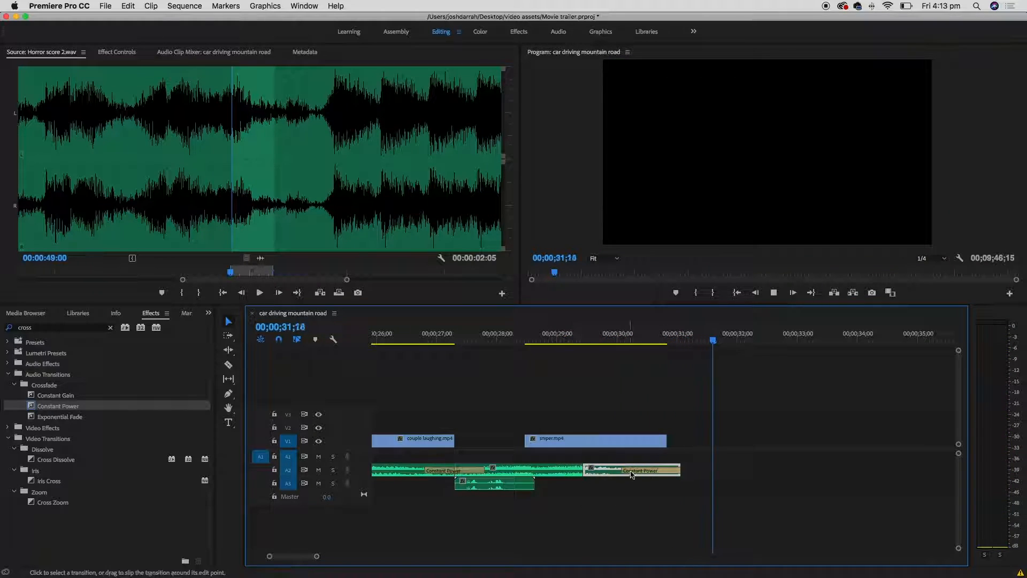
pyautogui.press('space')
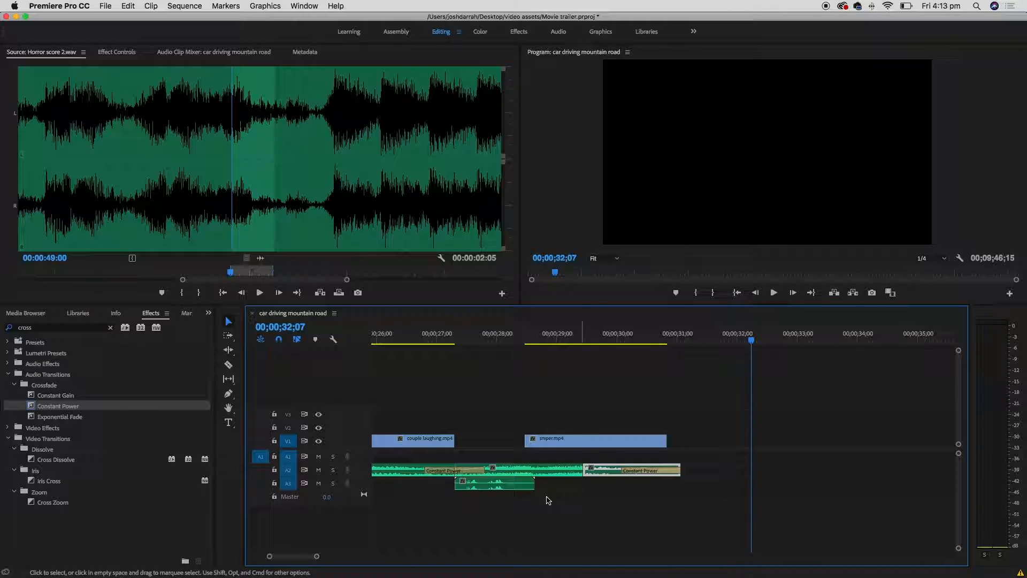
# - Open the project's sound effects bin and preview gun shot.aif
pyautogui.click(209, 314)
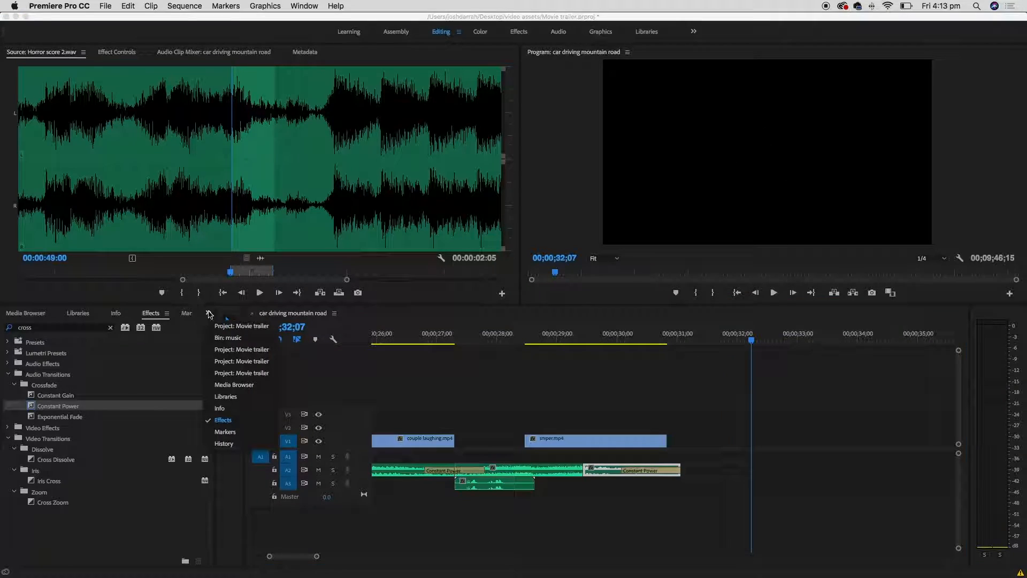
pyautogui.click(233, 326)
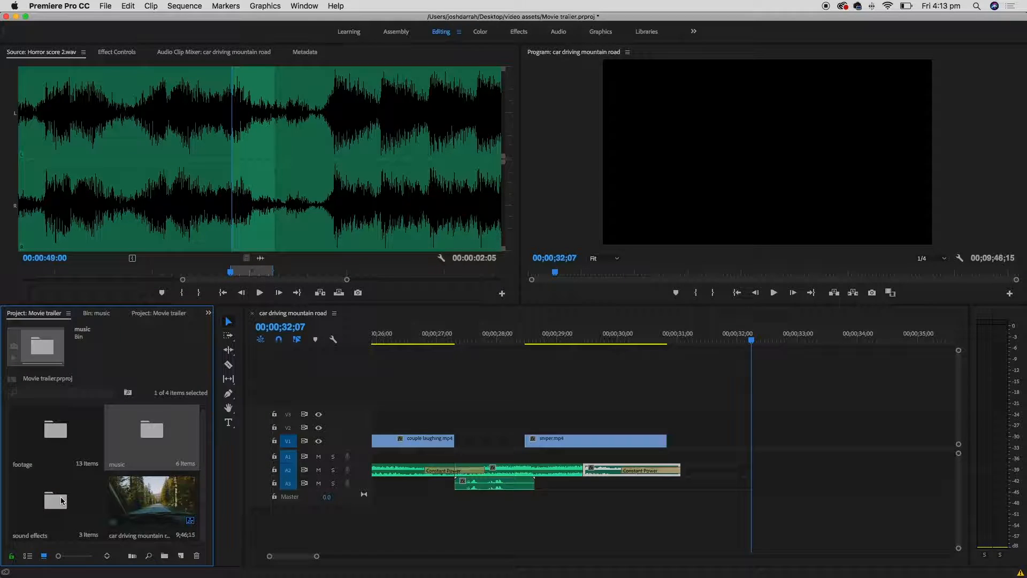
pyautogui.doubleClick(61, 499)
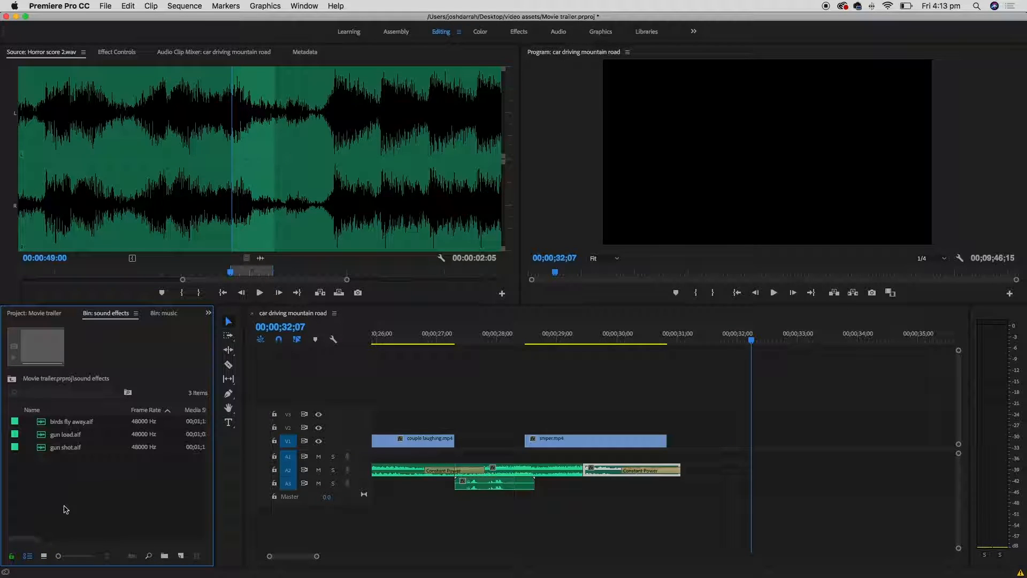
pyautogui.doubleClick(42, 449)
pyautogui.press('space')
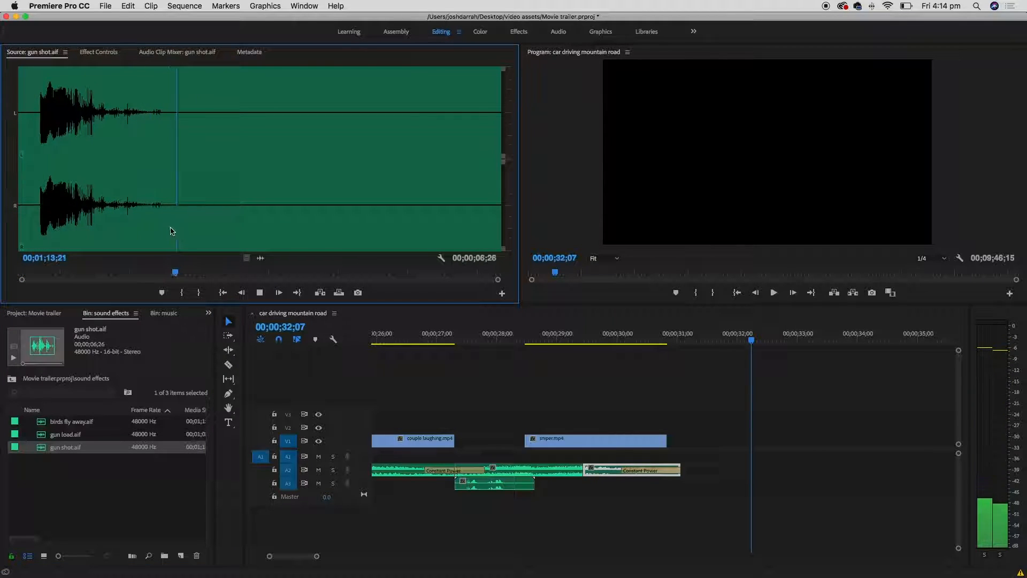
pyautogui.press('space')
# - Mark the gun shot's Out point after the sound fades and its In point at 00;01;11;21, then place it on A2 around 00;00;31;07
pyautogui.press('o')
pyautogui.click(34, 211)
pyautogui.press('i')
pyautogui.moveTo(260, 257); pyautogui.dragTo(691, 471)
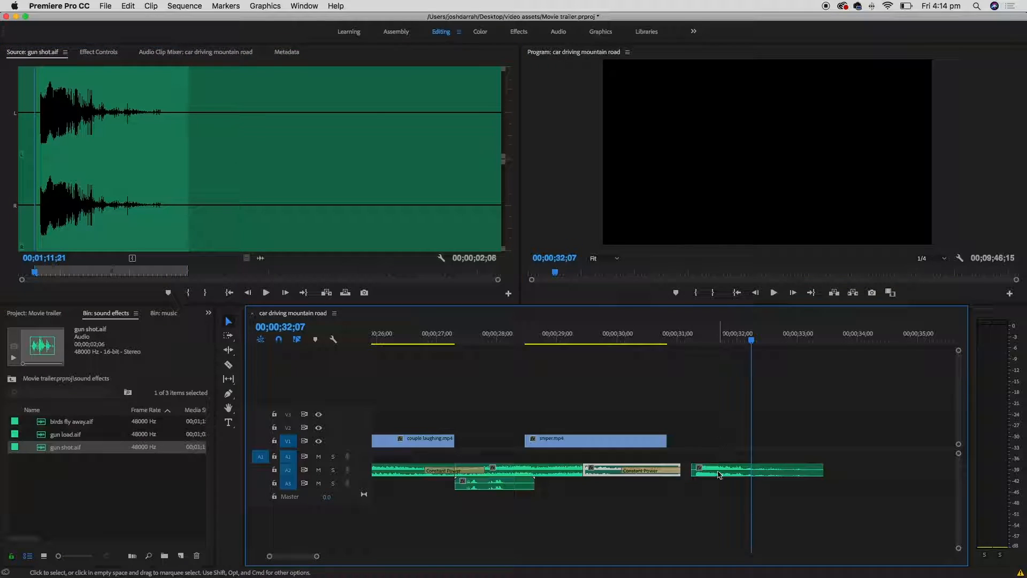
# - Move the gun shot clip to A3 at the end of sniper.mp4 and check its timing against the music in playback
pyautogui.click(535, 336)
pyautogui.doubleClick(613, 470)
pyautogui.press('space')
pyautogui.press('space')
pyautogui.click(534, 339)
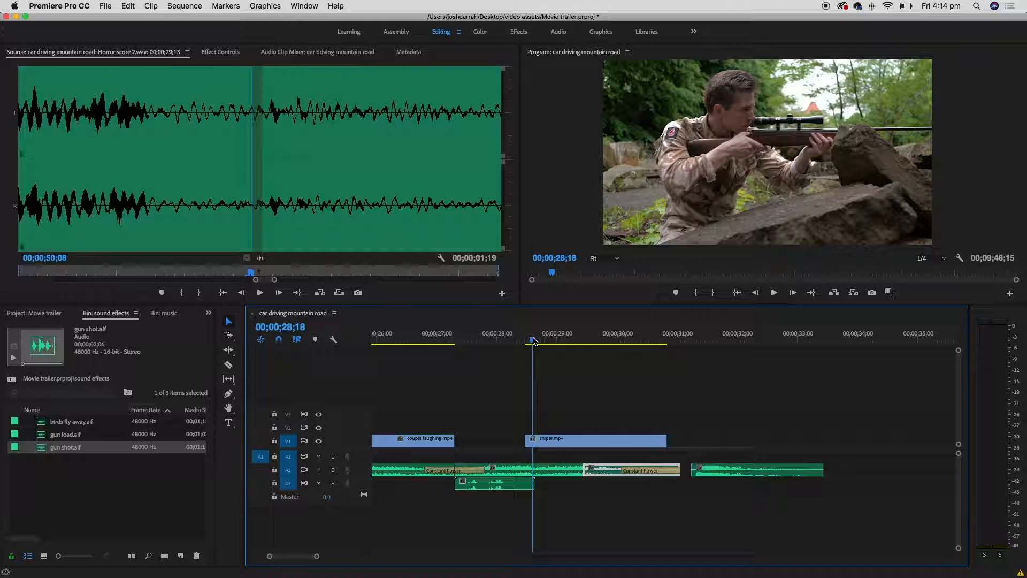
pyautogui.press('space')
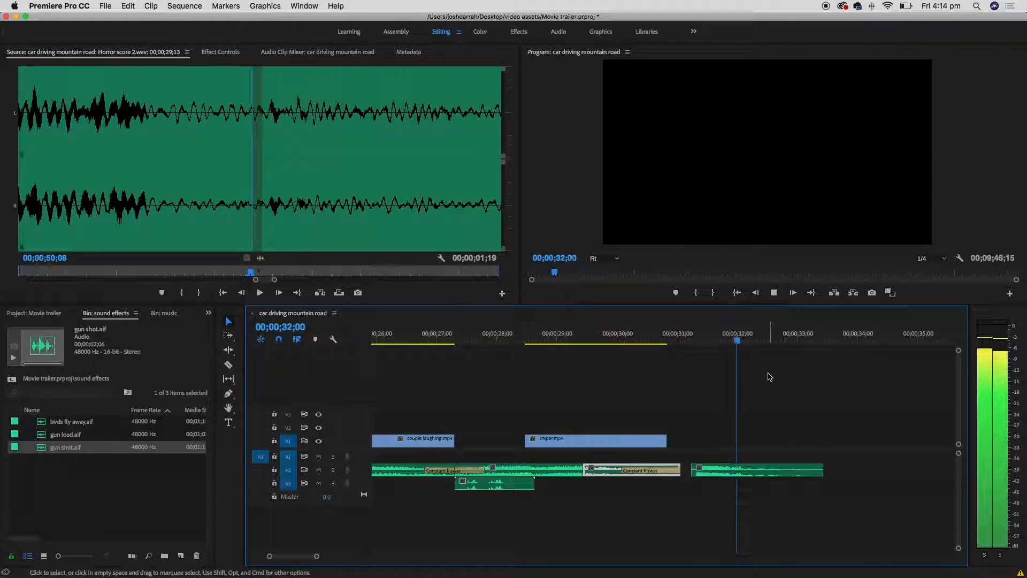
pyautogui.press('space')
pyautogui.moveTo(725, 477); pyautogui.dragTo(698, 486)
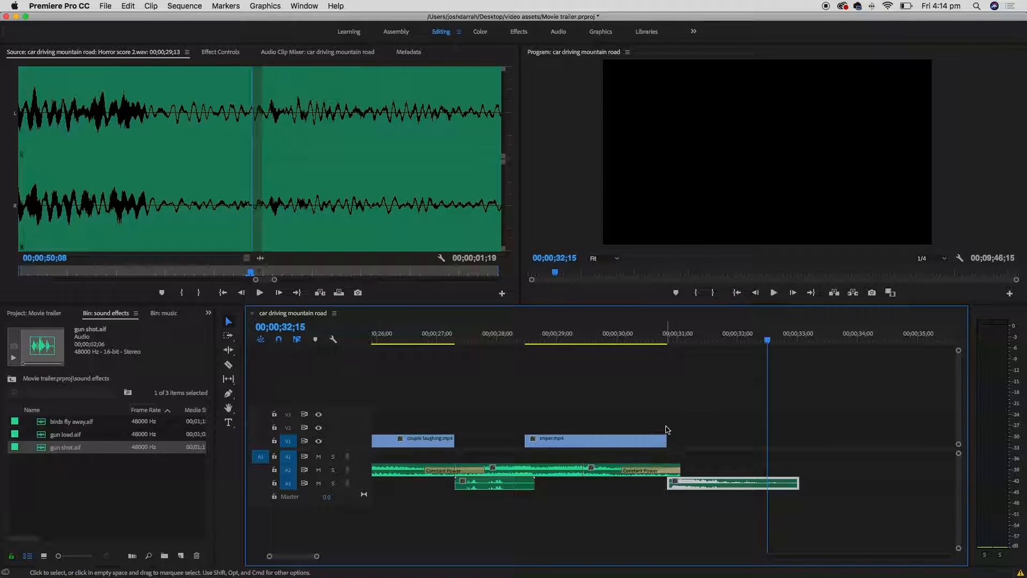
pyautogui.click(548, 339)
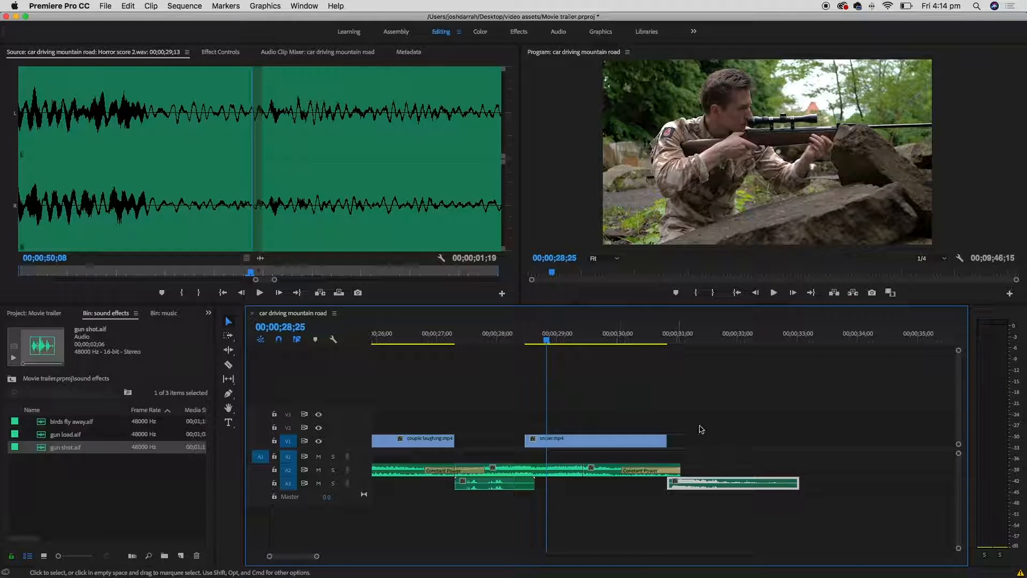
pyautogui.press('space')
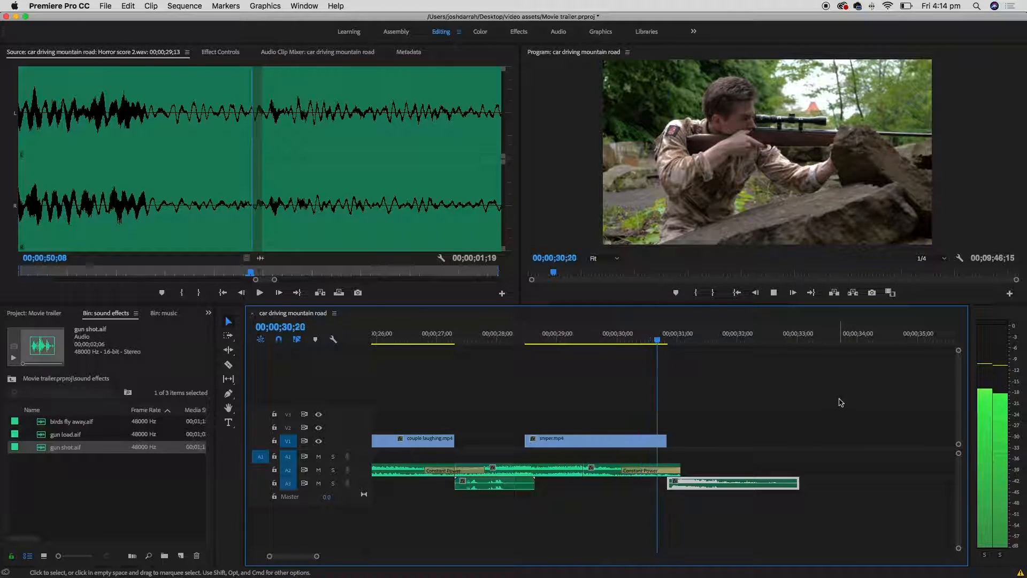
pyautogui.press('space')
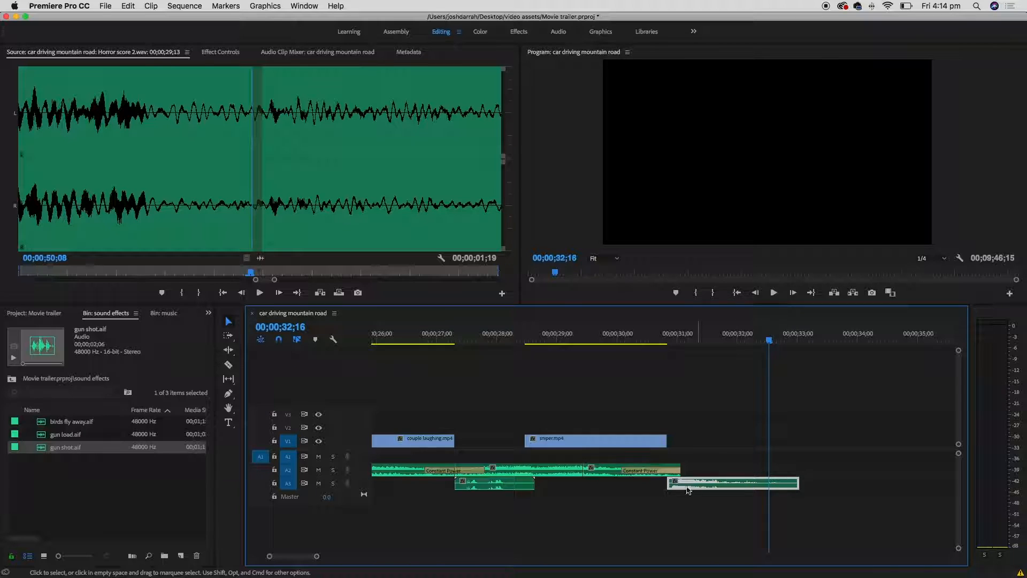
# - Preview birds fly away.aif, add it on a new A4 track starting where the A2 music ends, and play back the layered sounds
pyautogui.doubleClick(44, 424)
pyautogui.press('space')
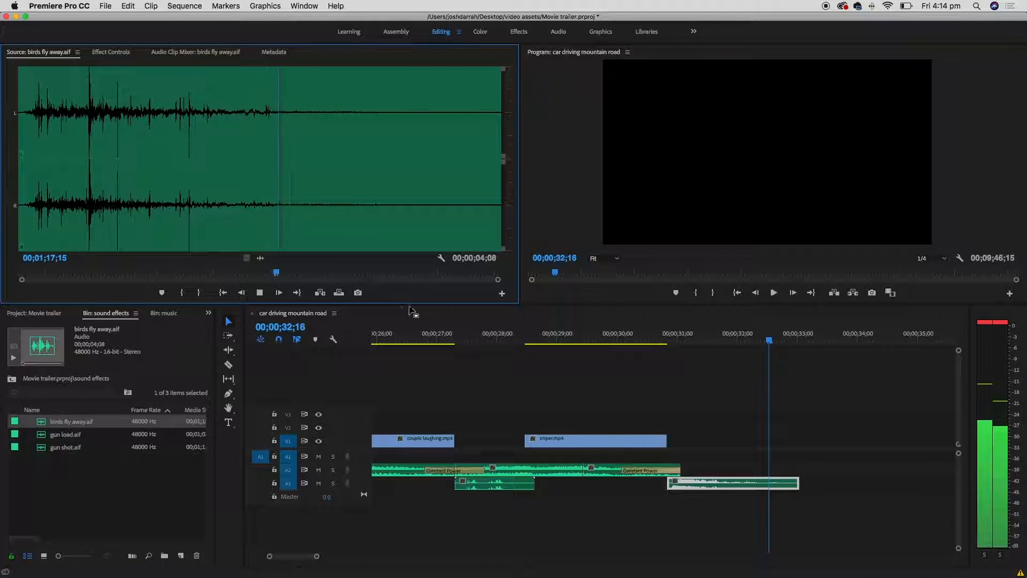
pyautogui.press('space')
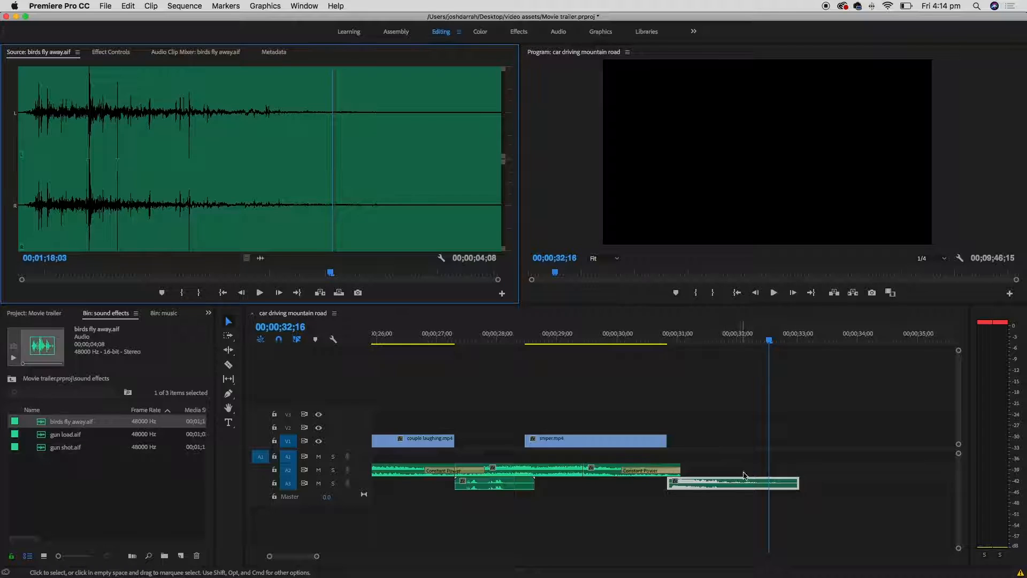
pyautogui.moveTo(348, 289); pyautogui.dragTo(733, 507)
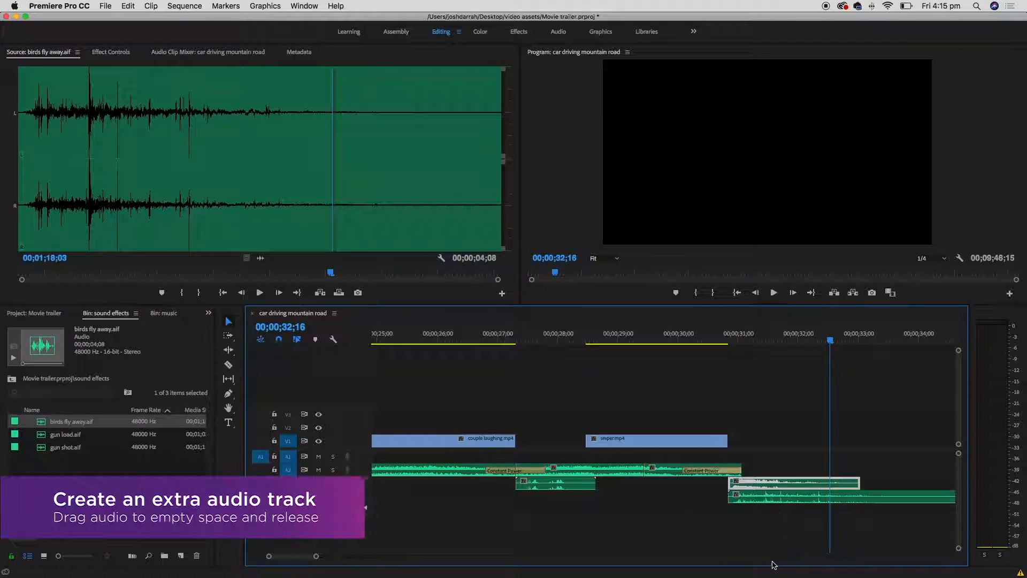
pyautogui.moveTo(756, 501); pyautogui.dragTo(761, 502)
pyautogui.click(635, 337)
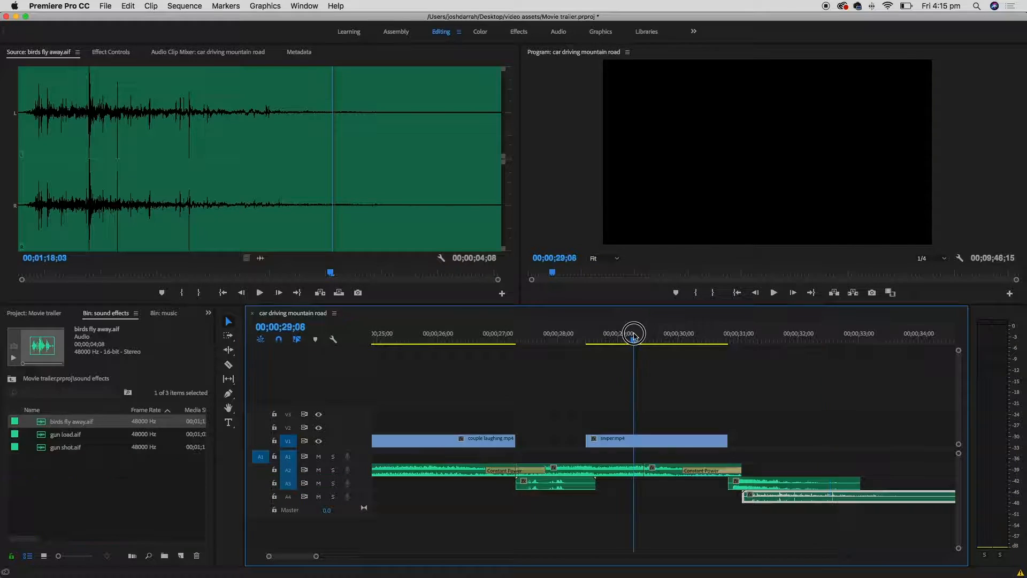
pyautogui.press('space')
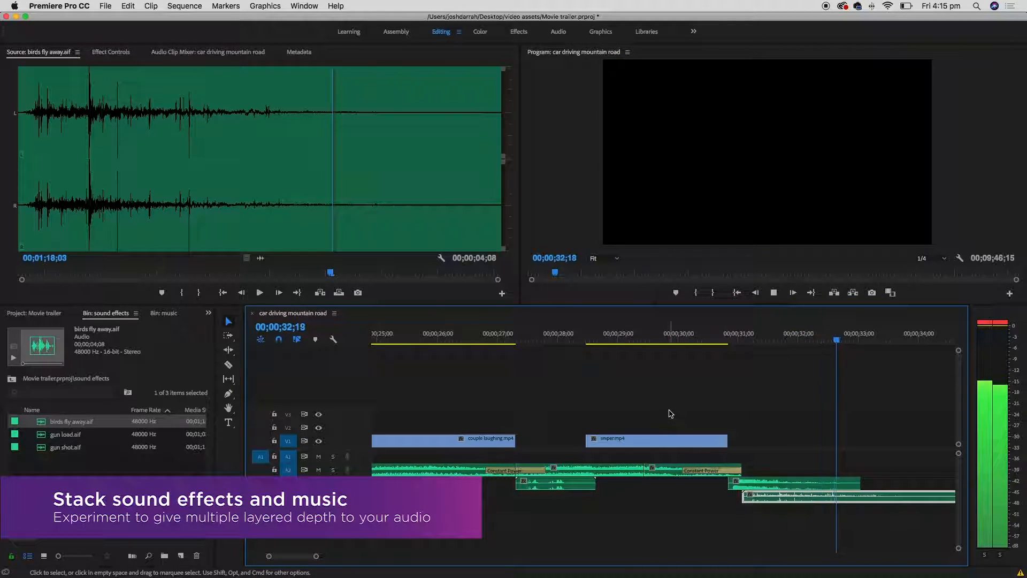
pyautogui.press('space')
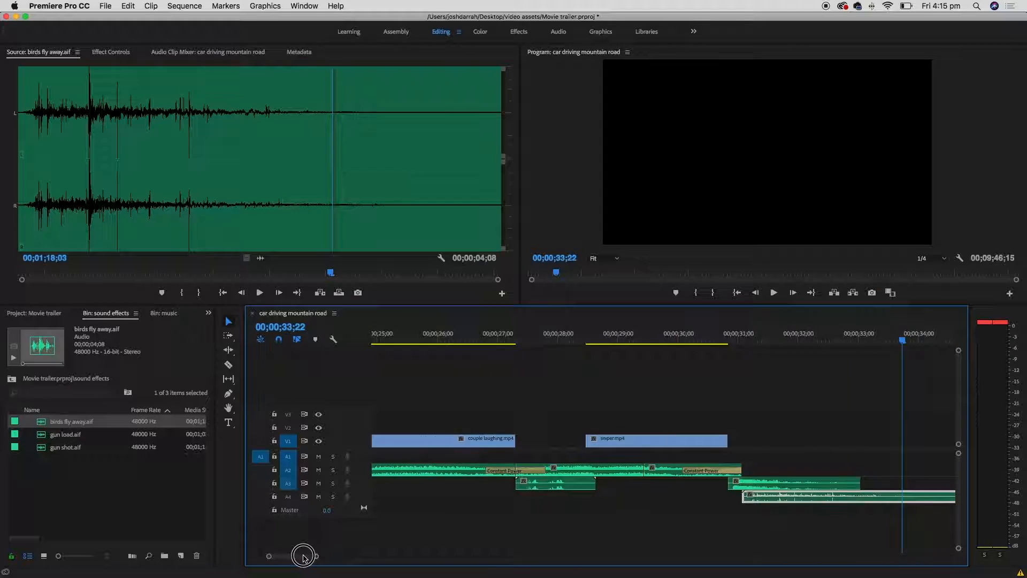
# - Trim the end of the birds fly away.aif clip on A4 to about 00;00;33;17 and save the project
pyautogui.hscroll(5, 303, 558)
pyautogui.moveTo(762, 493); pyautogui.dragTo(659, 494)
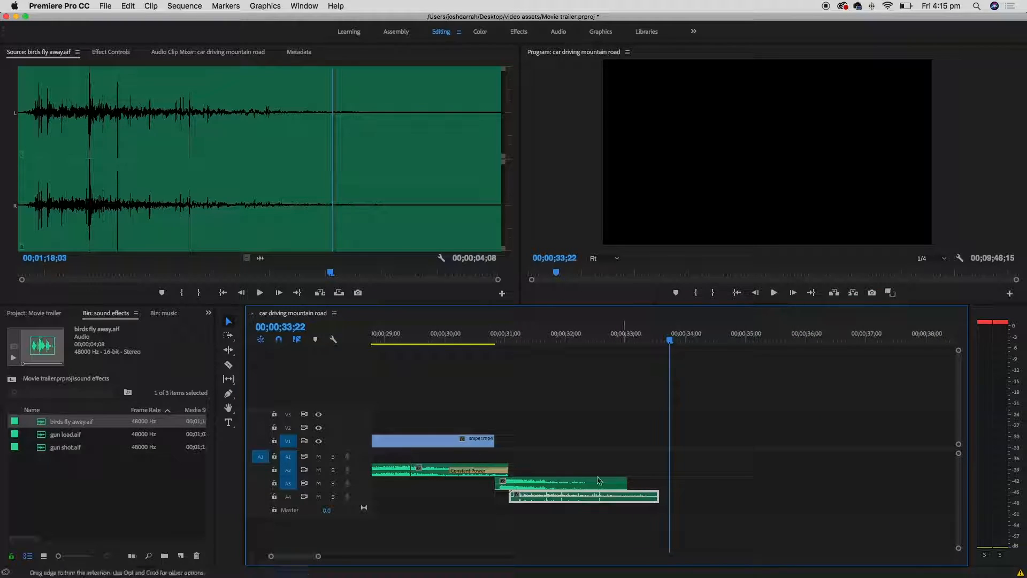
pyautogui.click(106, 6)
pyautogui.click(133, 119)
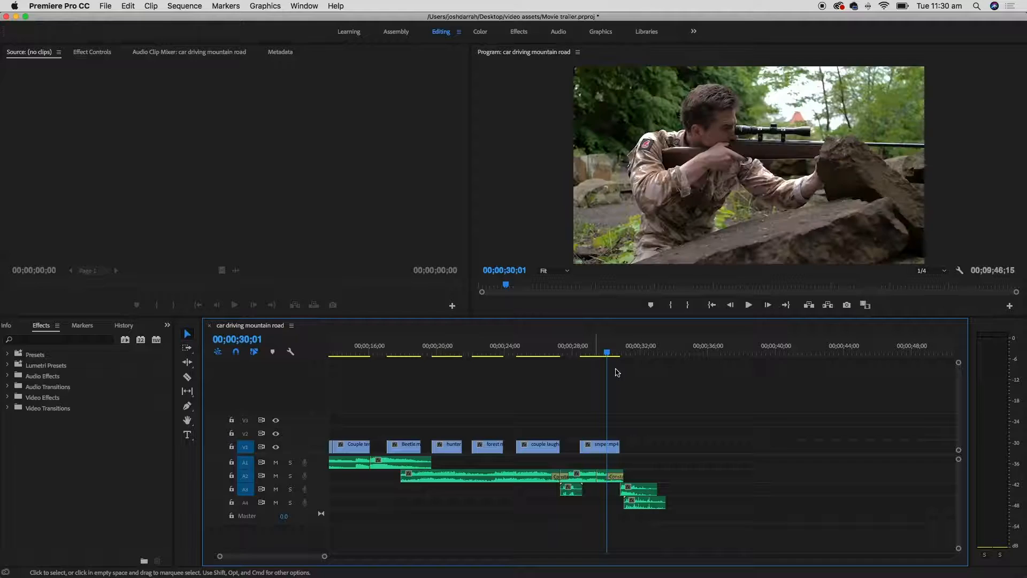
# - With the playhead at 00;00;31;03, switch to the Graphics workspace and browse the title templates
pyautogui.click(625, 351)
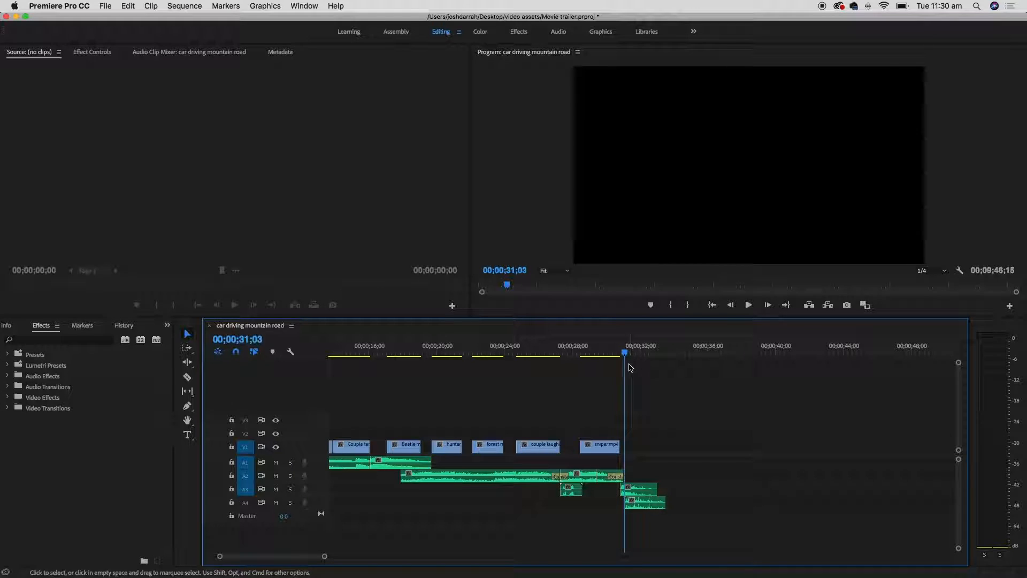
pyautogui.click(601, 32)
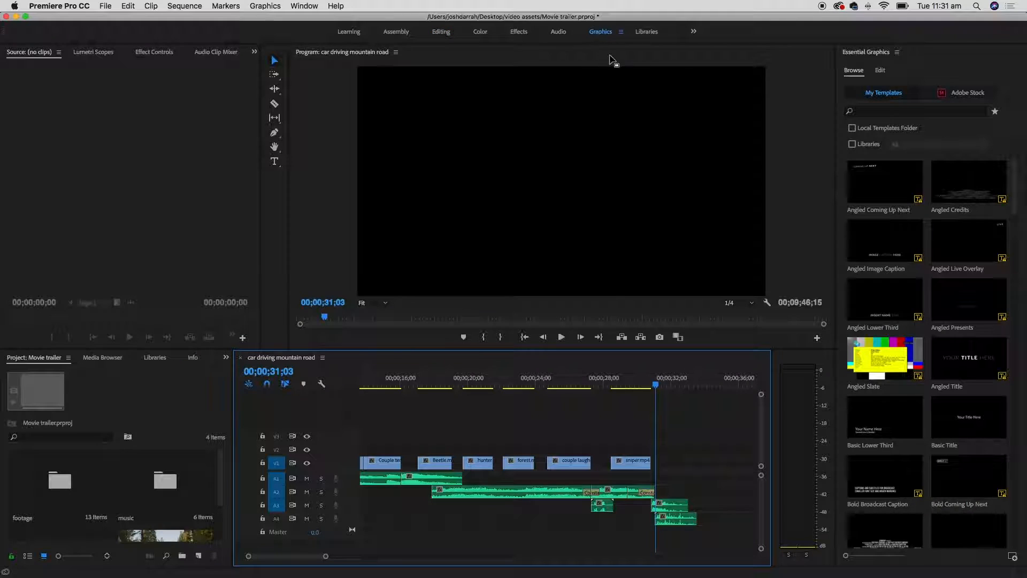
pyautogui.scroll(3, 1016, 193)
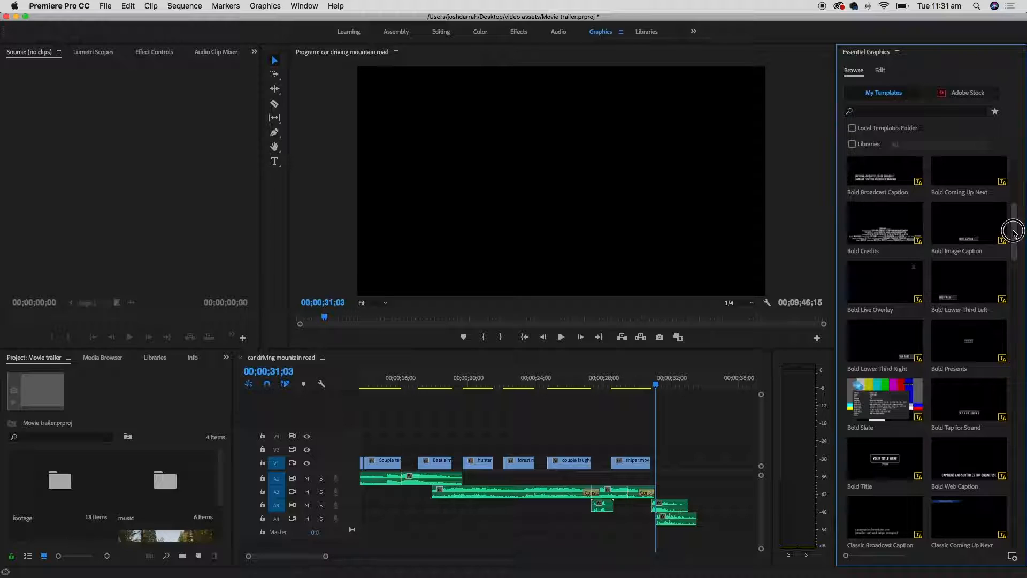
# - Add the Basic Title template to video track V1 directly after the sniper clip
pyautogui.scroll(-8, 1015, 229)
pyautogui.scroll(7, 1019, 198)
pyautogui.scroll(-5, 1019, 170)
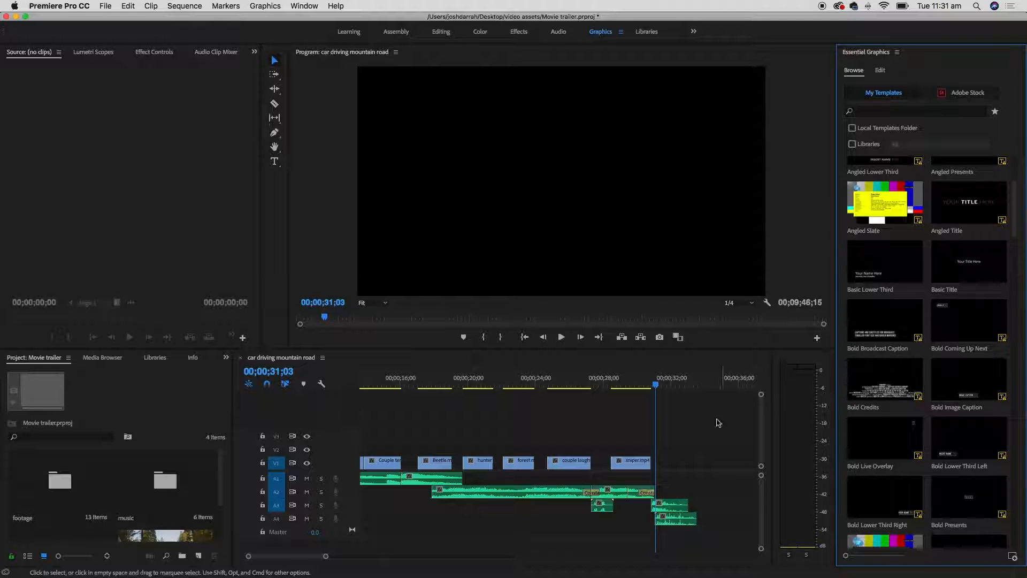
pyautogui.moveTo(969, 264); pyautogui.dragTo(671, 366)
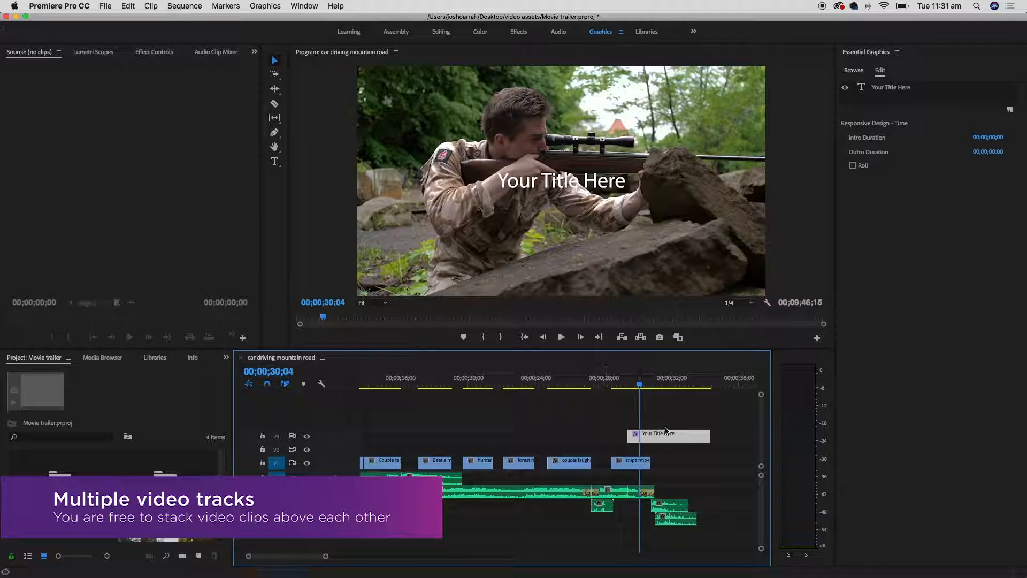
pyautogui.moveTo(656, 435); pyautogui.dragTo(682, 457)
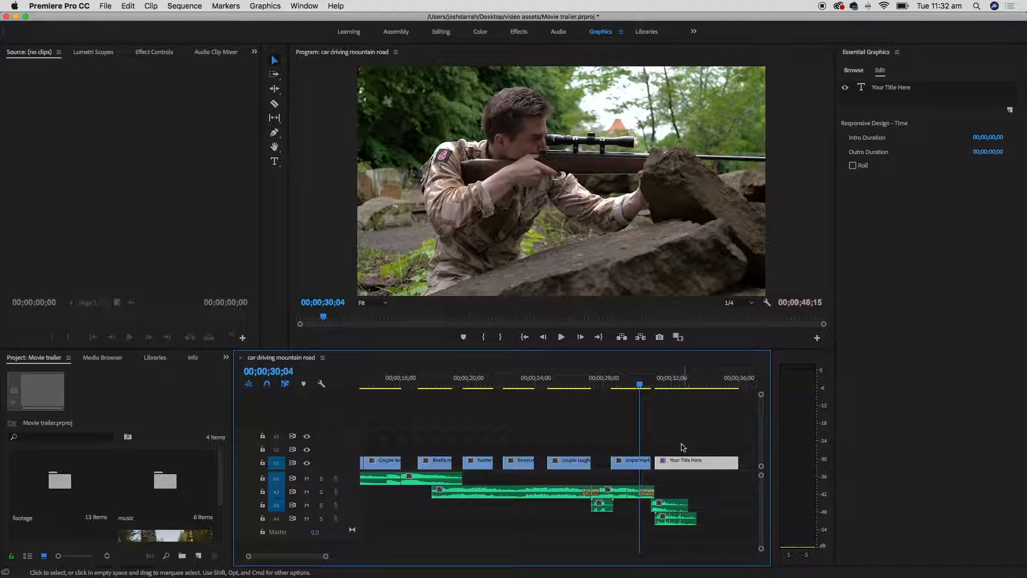
# - Replace the placeholder text of the new title with HAPPY
pyautogui.click(667, 379)
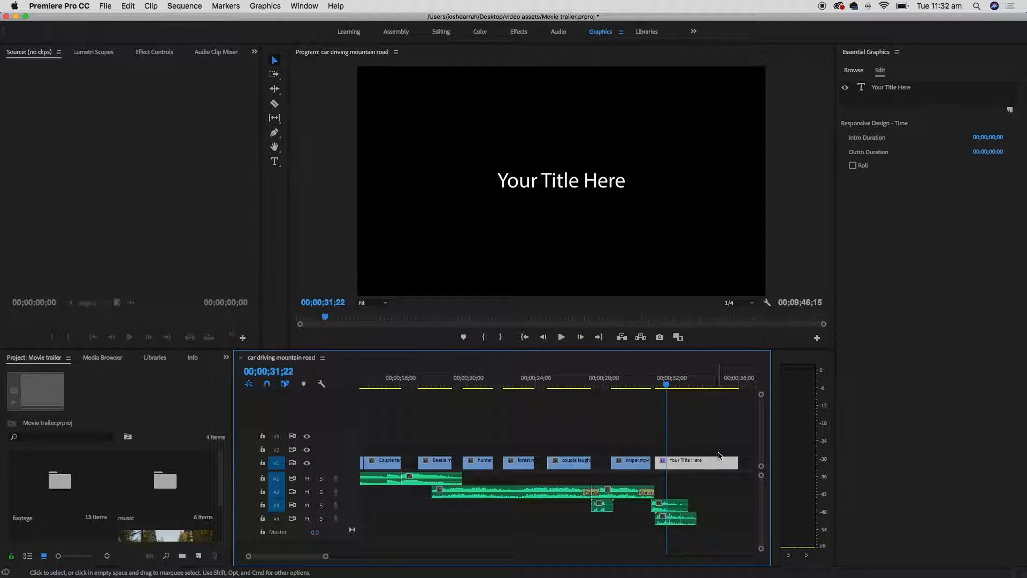
pyautogui.doubleClick(573, 185)
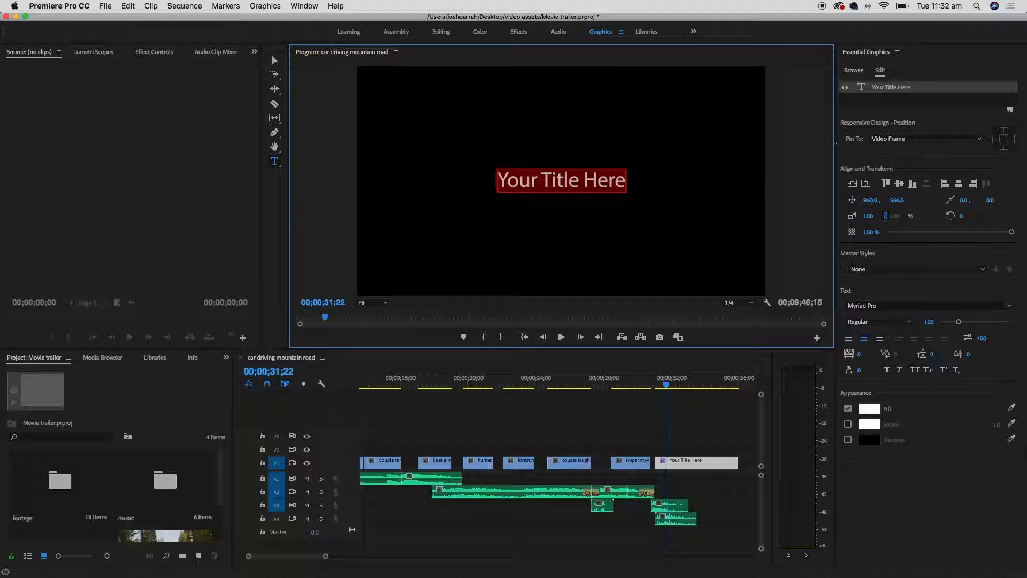
pyautogui.write('HAPPY')
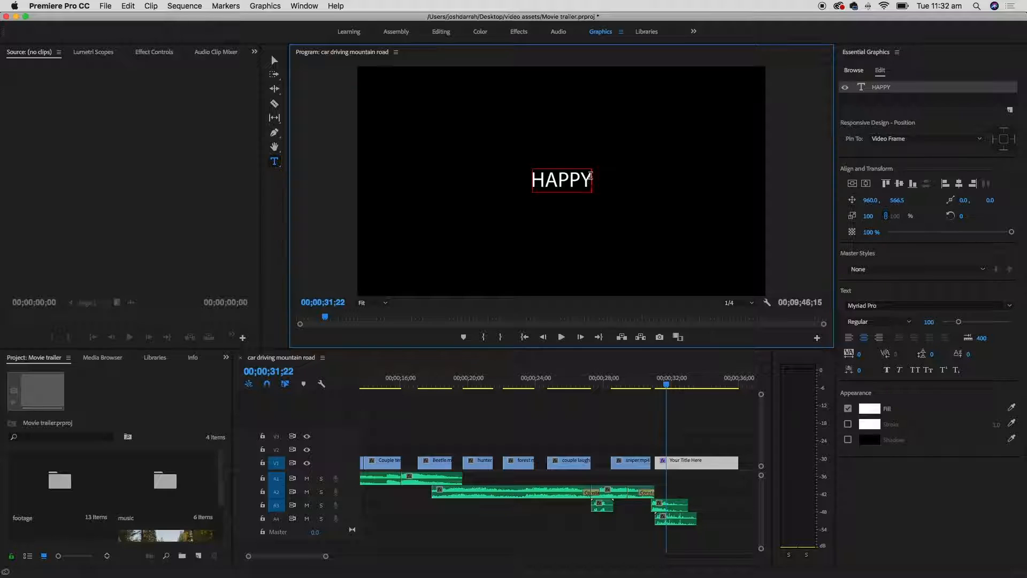
# - Set the HAPPY text to the Phosphate Solid font at size 279
pyautogui.moveTo(588, 178)
pyautogui.mouseDown()
pyautogui.moveTo(535, 180)
pyautogui.moveTo(595, 182)
pyautogui.mouseUp()
pyautogui.click(539, 178)
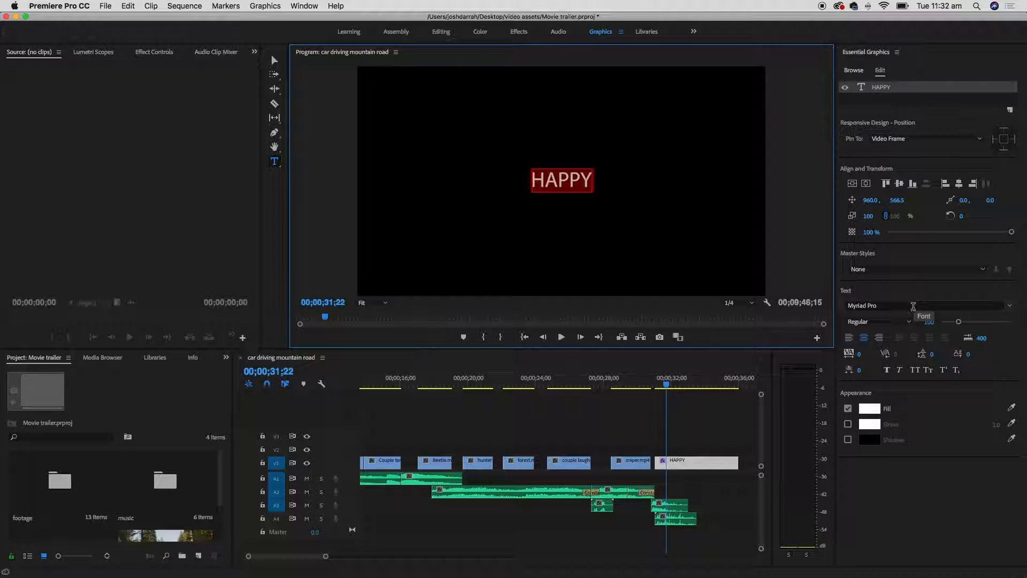
pyautogui.click(889, 305)
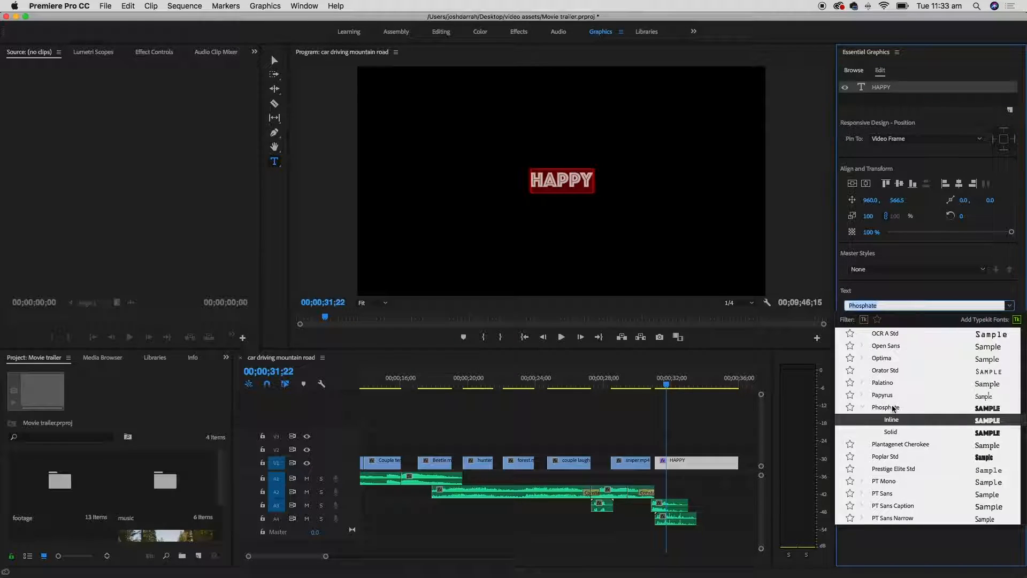
pyautogui.click(893, 409)
pyautogui.click(902, 306)
pyautogui.scroll(2, 909, 375)
pyautogui.scroll(2, 908, 378)
pyautogui.click(905, 390)
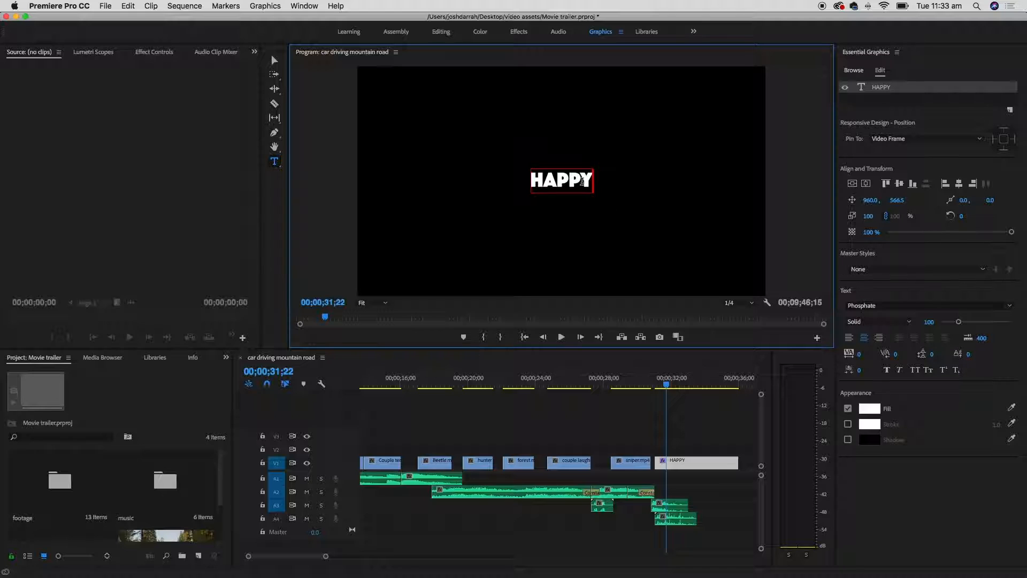
pyautogui.moveTo(534, 179); pyautogui.dragTo(599, 182)
pyautogui.moveTo(960, 323); pyautogui.dragTo(992, 321)
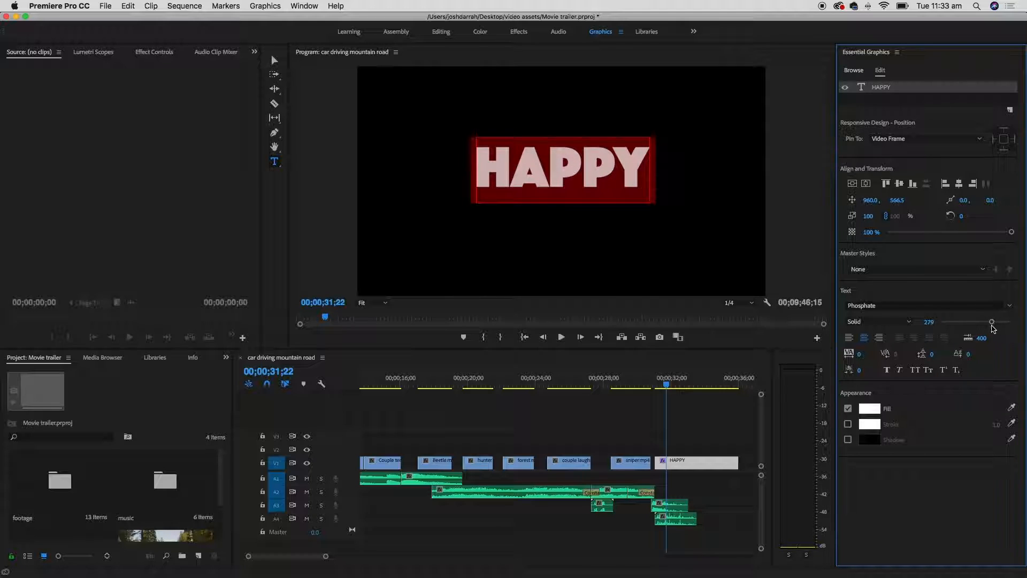
# - Change the HAPPY text's fill colour to magenta (F03CF2)
pyautogui.click(871, 411)
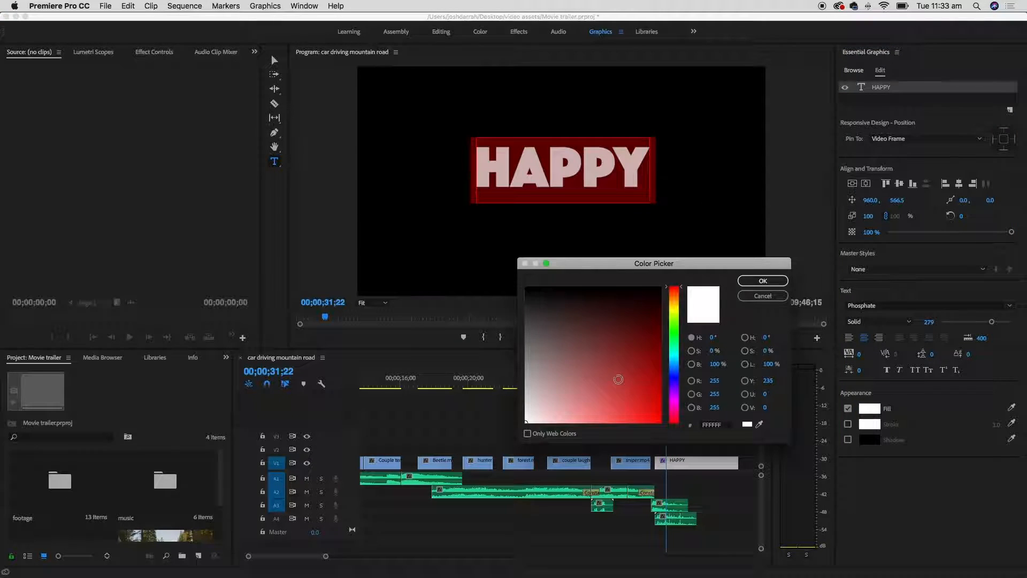
pyautogui.moveTo(617, 376); pyautogui.dragTo(630, 396)
pyautogui.click(647, 363)
pyautogui.moveTo(674, 347); pyautogui.dragTo(675, 402)
pyautogui.moveTo(623, 383); pyautogui.dragTo(628, 416)
pyautogui.click(759, 284)
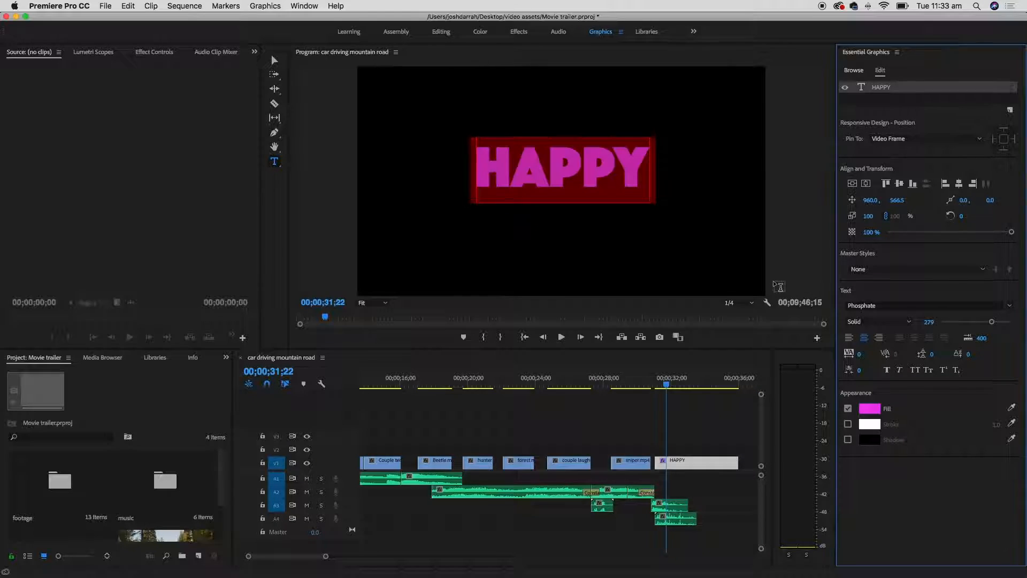
pyautogui.click(696, 154)
# - Return the HAPPY text's fill colour to white (FFFFFF)
pyautogui.moveTo(643, 166); pyautogui.dragTo(477, 163)
pyautogui.click(873, 412)
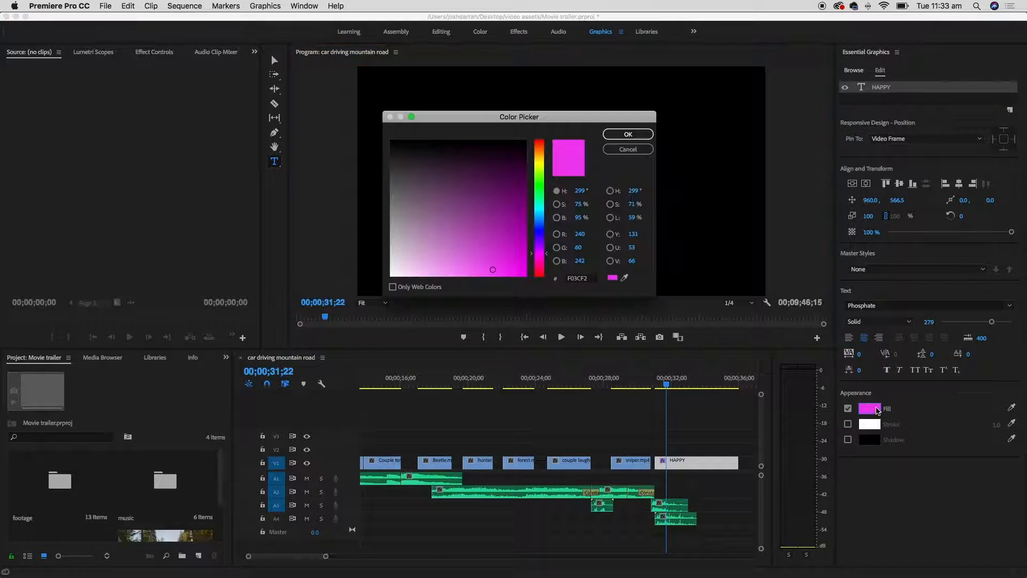
pyautogui.moveTo(444, 252); pyautogui.dragTo(373, 291)
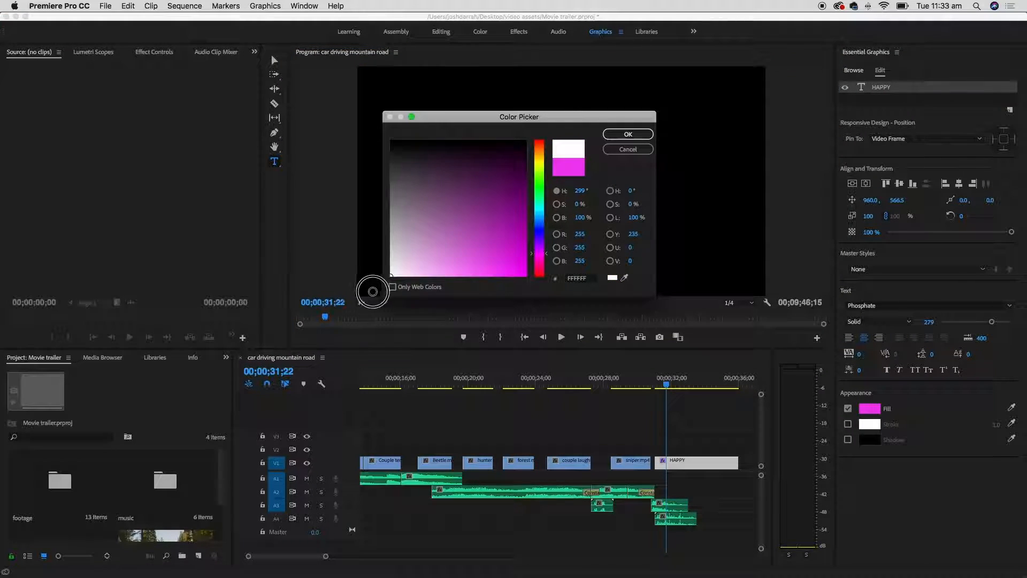
pyautogui.click(628, 134)
pyautogui.click(637, 175)
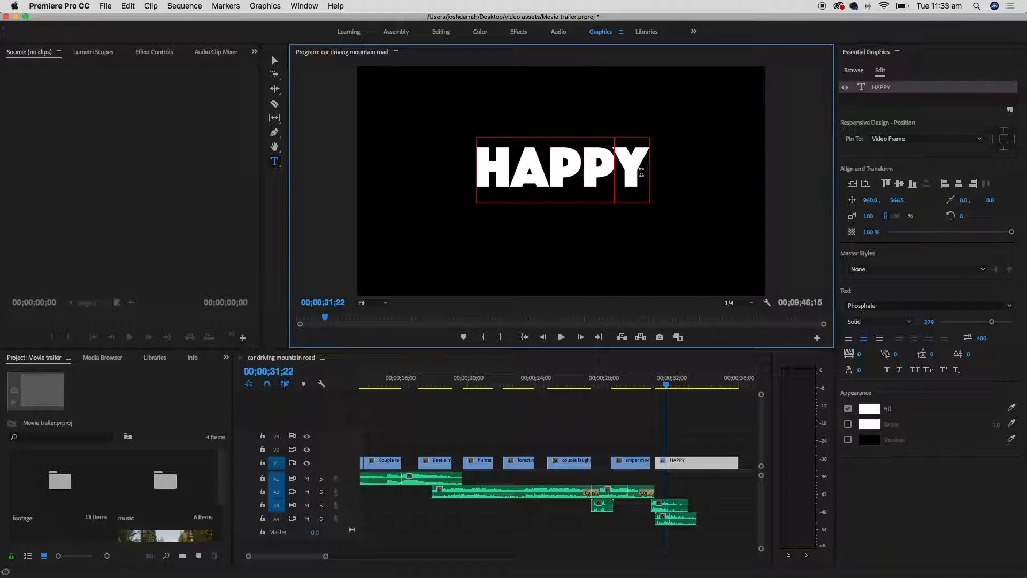
# - Enable a stroke on the HAPPY text and colour it red
pyautogui.moveTo(643, 168); pyautogui.dragTo(470, 166)
pyautogui.click(849, 426)
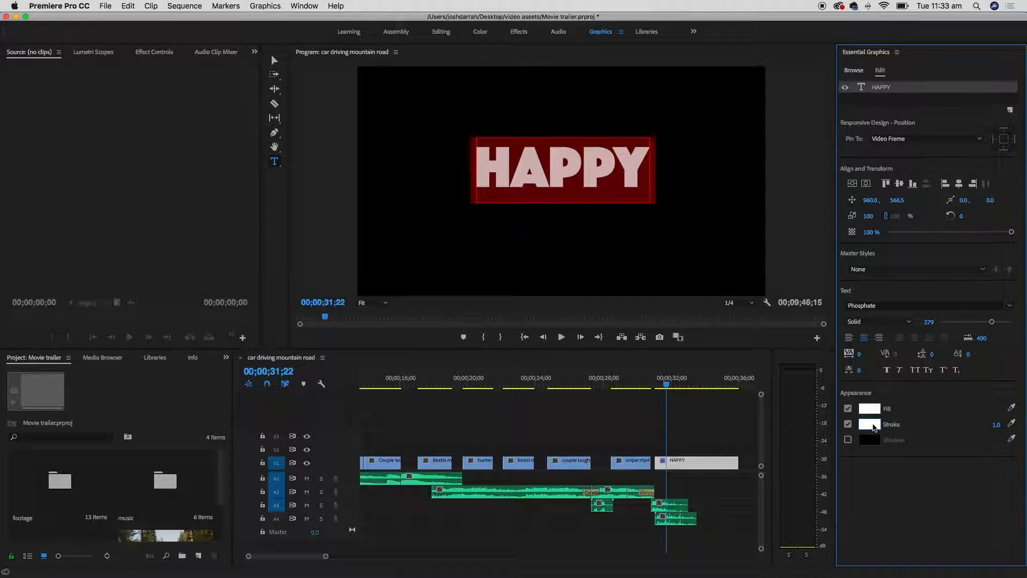
pyautogui.click(869, 424)
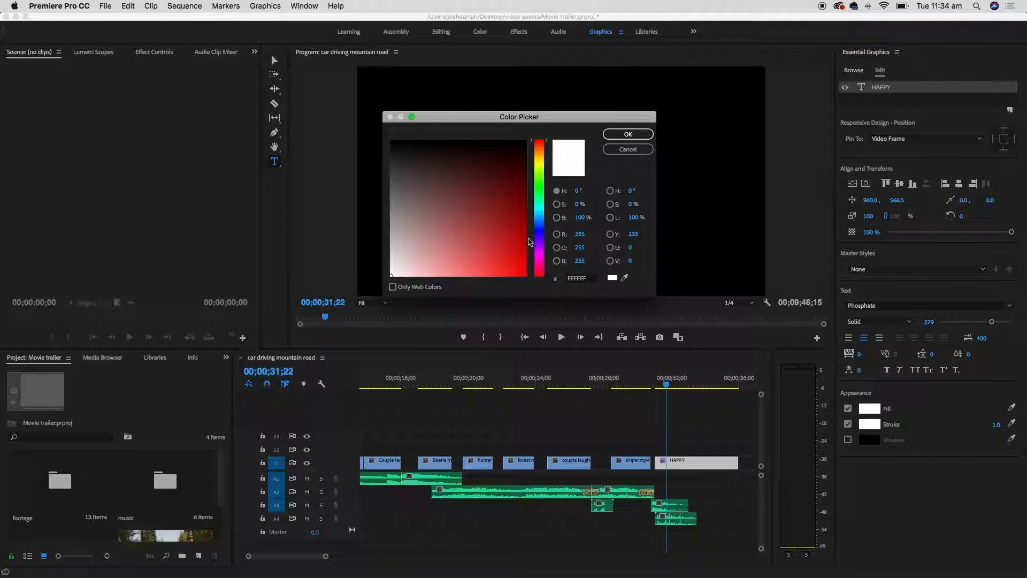
pyautogui.click(521, 276)
pyautogui.click(632, 134)
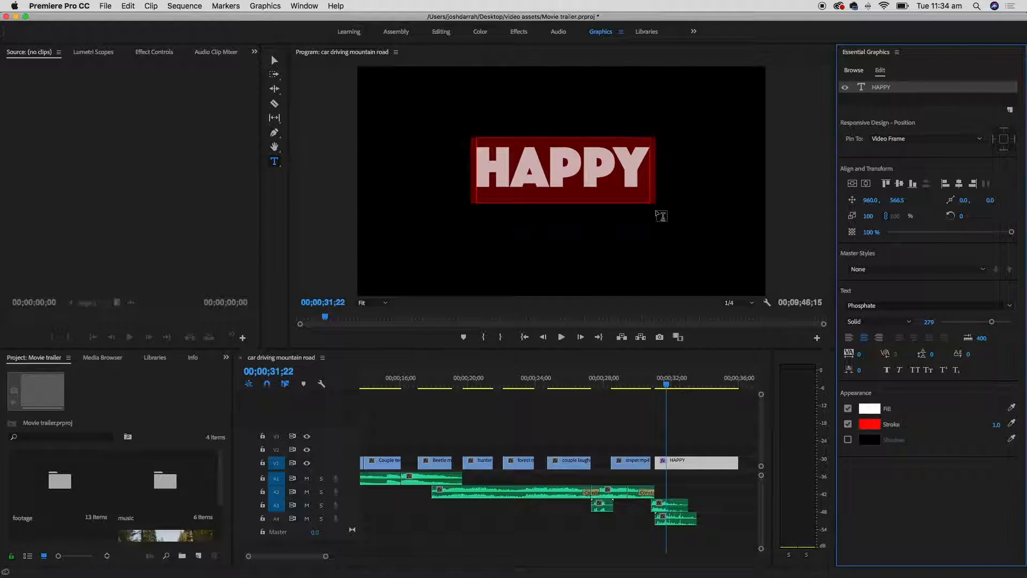
pyautogui.click(649, 216)
# - Set the red stroke width of the HAPPY text to 20
pyautogui.moveTo(646, 170); pyautogui.dragTo(472, 165)
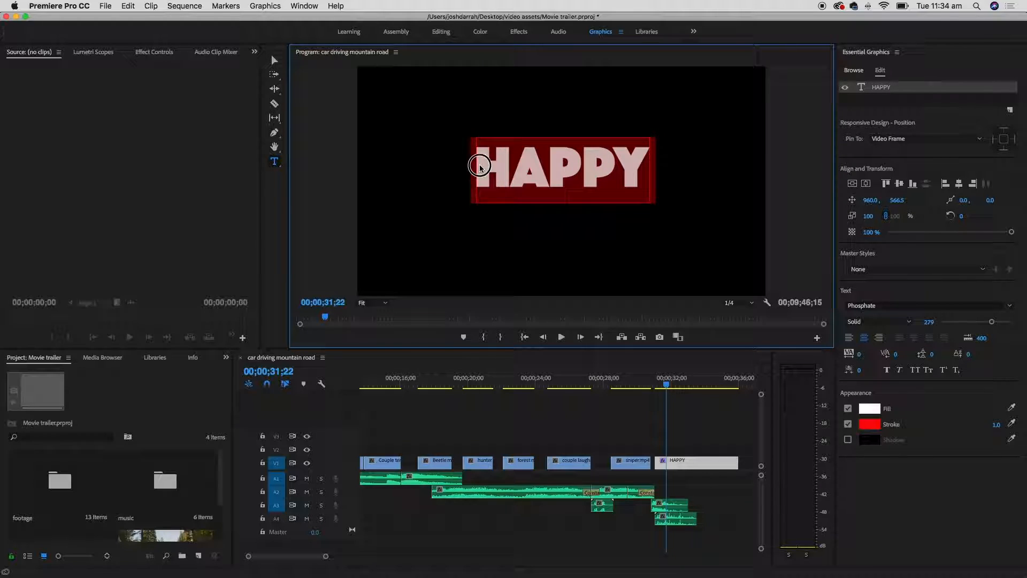
pyautogui.click(996, 425)
pyautogui.moveTo(996, 425); pyautogui.dragTo(1011, 425)
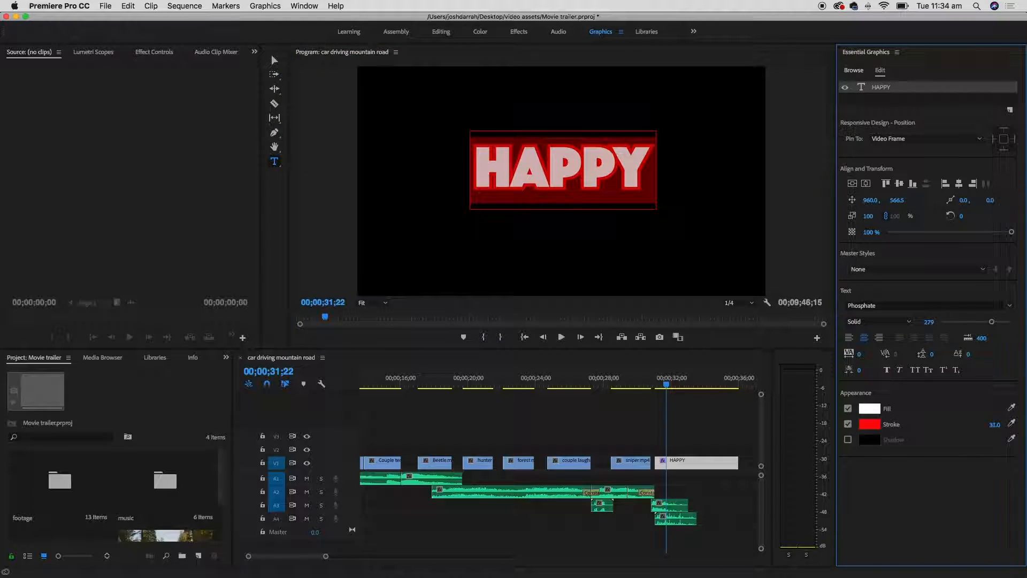
pyautogui.click(995, 424)
pyautogui.press('Return')
pyautogui.click(629, 190)
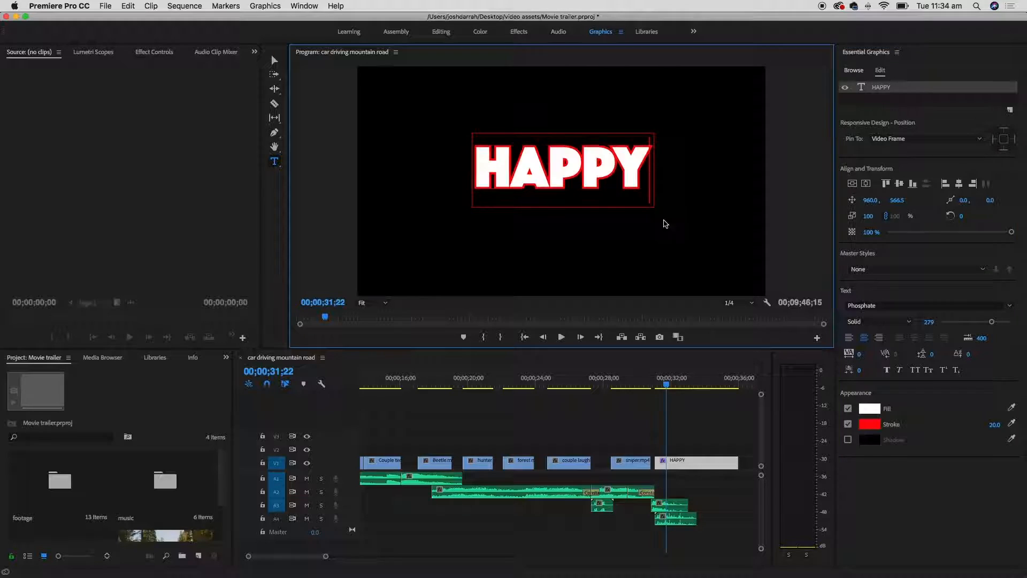
# - Turn off the stroke on the whole HAPPY text
pyautogui.moveTo(649, 170); pyautogui.dragTo(478, 160)
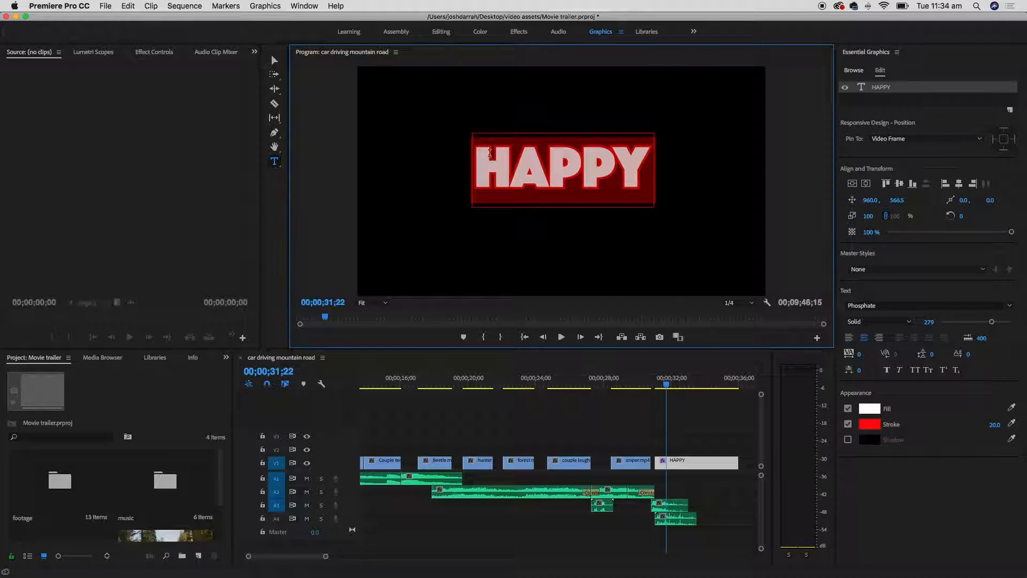
pyautogui.click(848, 424)
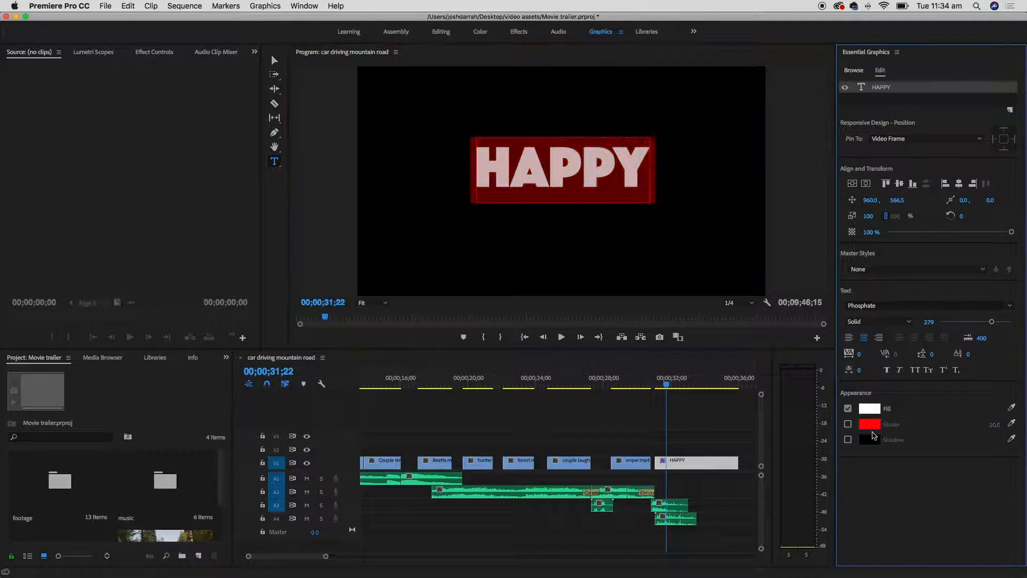
# - Add a second line reading CAMPERS beneath HAPPY in the same title
pyautogui.click(641, 179)
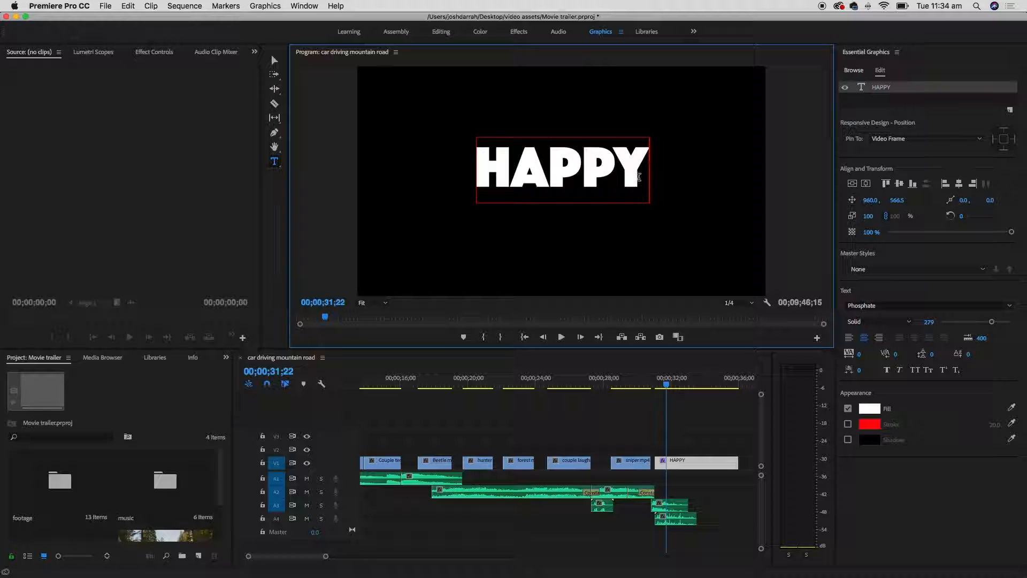
pyautogui.press('Return')
pyautogui.write('CAMPER')
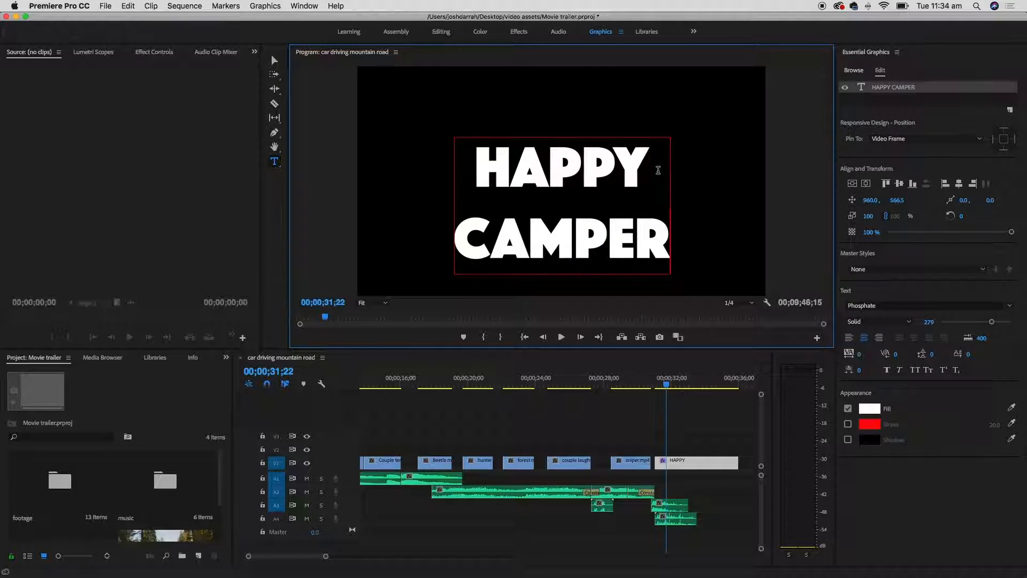
pyautogui.write('S')
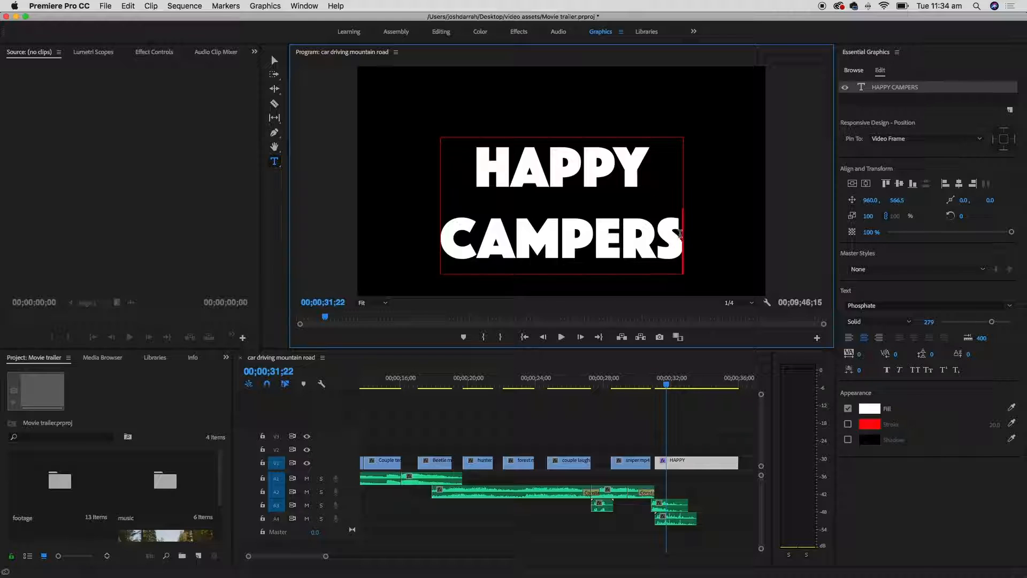
# - Try left and right alignment on both title lines and return them to centred alignment
pyautogui.moveTo(678, 232); pyautogui.dragTo(479, 172)
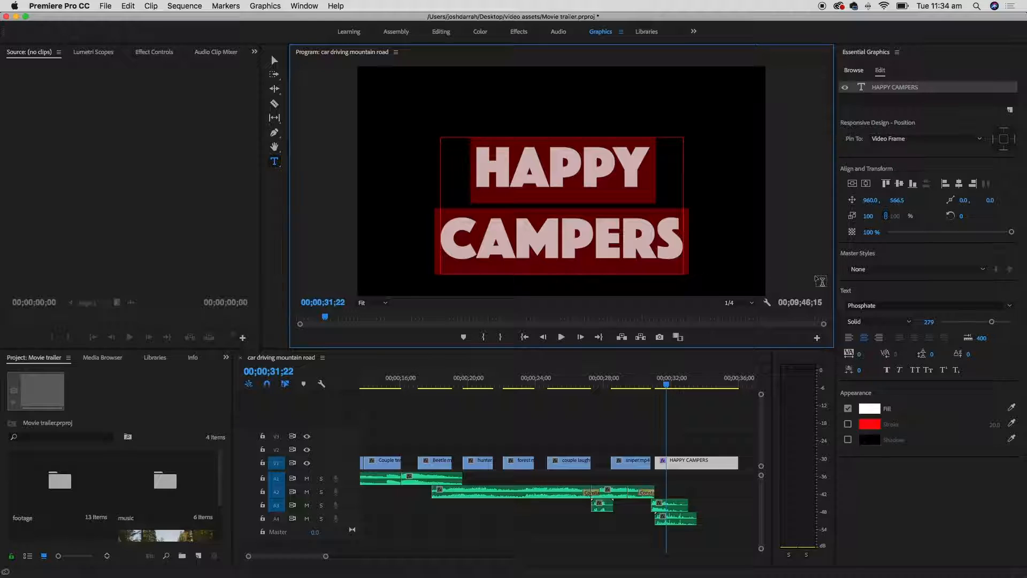
pyautogui.click(864, 340)
pyautogui.click(850, 339)
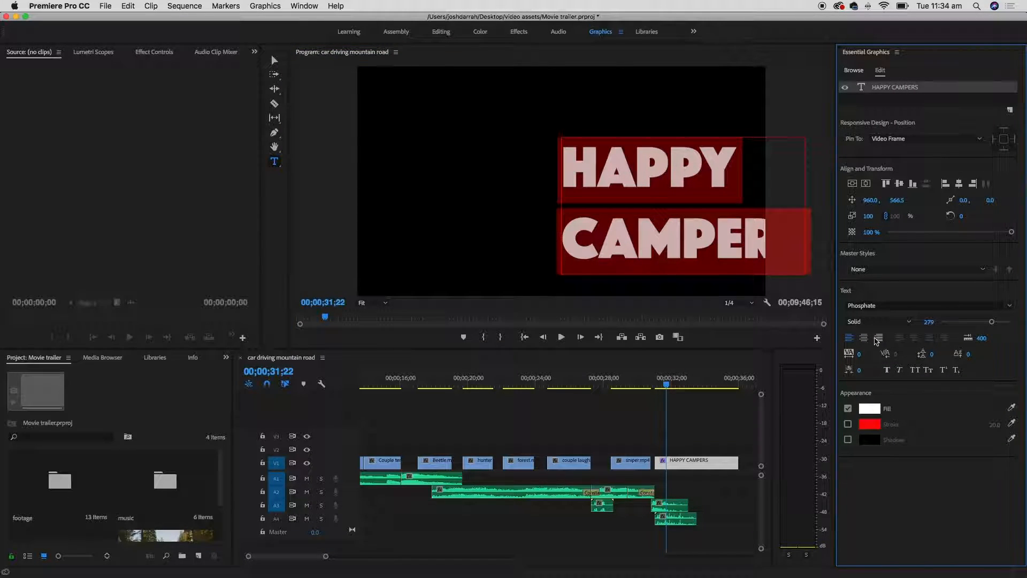
pyautogui.click(877, 339)
pyautogui.click(865, 342)
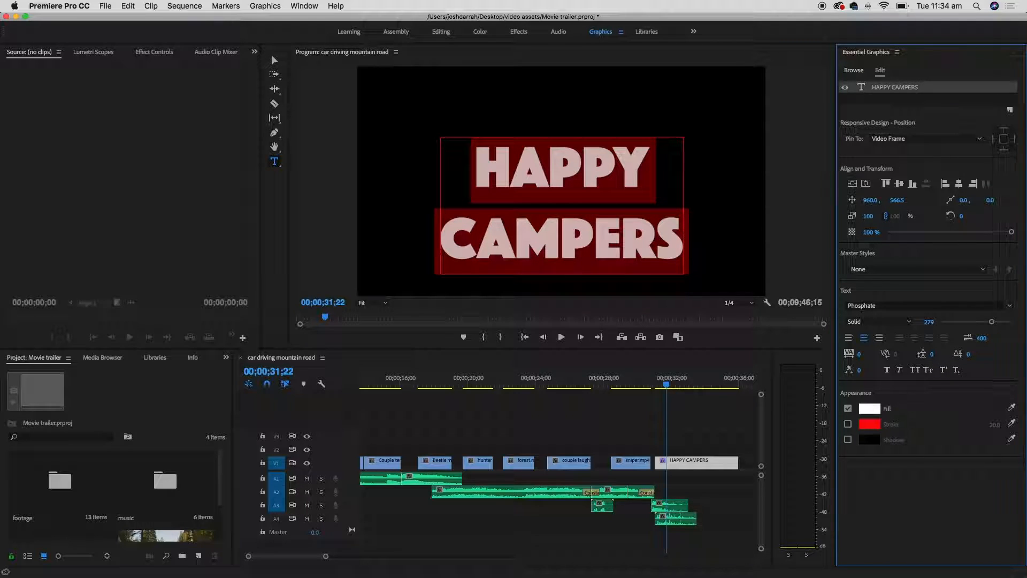
# - Tighten the HAPPY CAMPERS text with leading of -113 and tracking of -15
pyautogui.moveTo(930, 353); pyautogui.dragTo(873, 354)
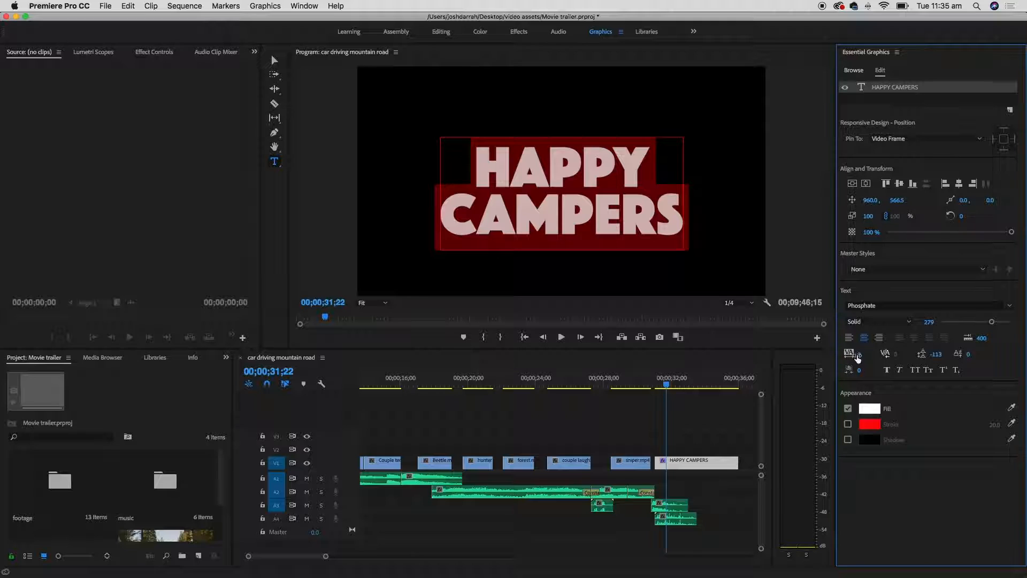
pyautogui.moveTo(859, 353)
pyautogui.mouseDown()
pyautogui.moveTo(879, 354)
pyautogui.moveTo(853, 353)
pyautogui.mouseUp()
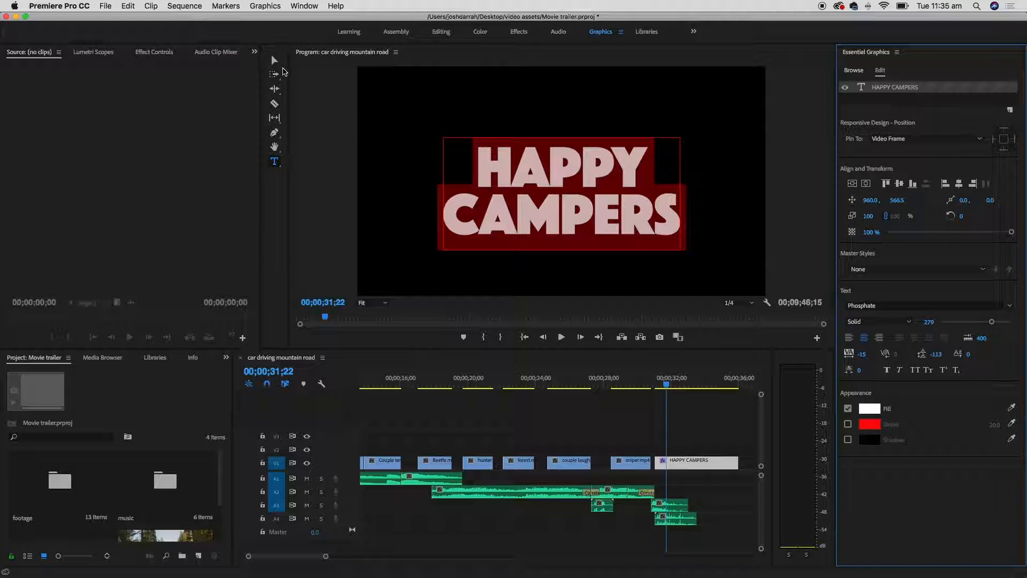
pyautogui.click(273, 58)
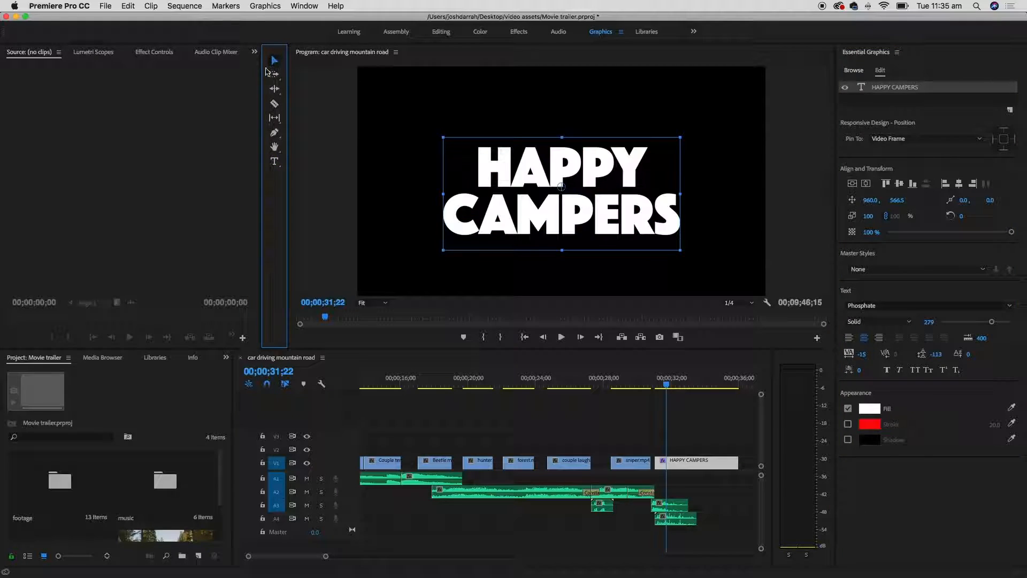
# - Move the HAPPY CAMPERS text to the lower left of the frame, at about 608, 803
pyautogui.click(672, 385)
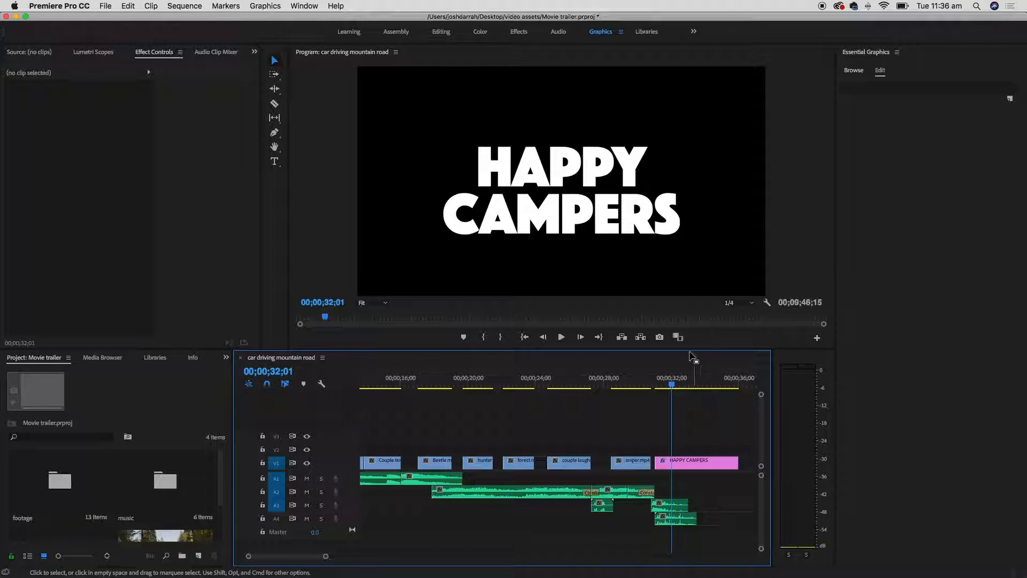
pyautogui.click(675, 379)
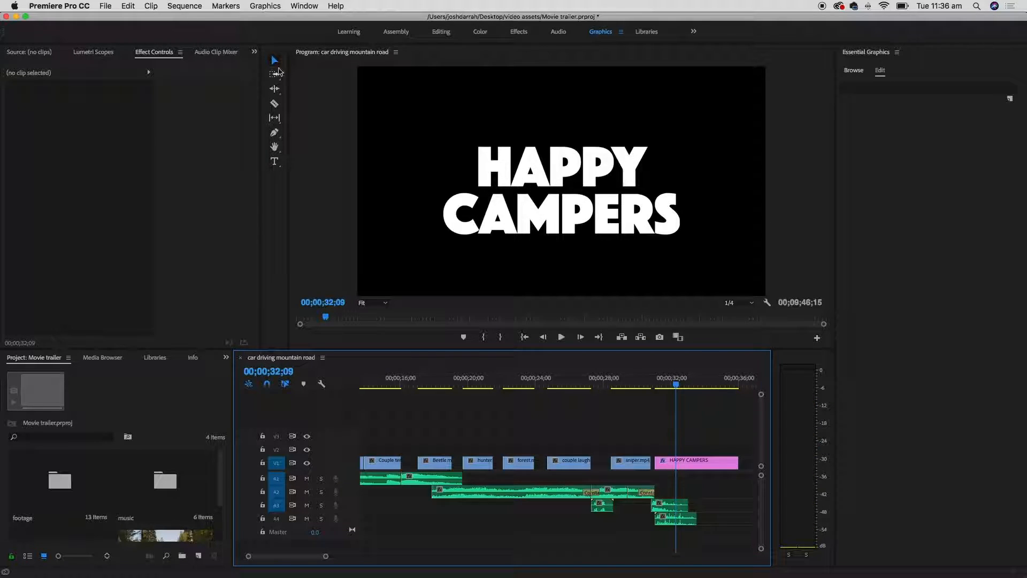
pyautogui.moveTo(572, 224); pyautogui.dragTo(498, 275)
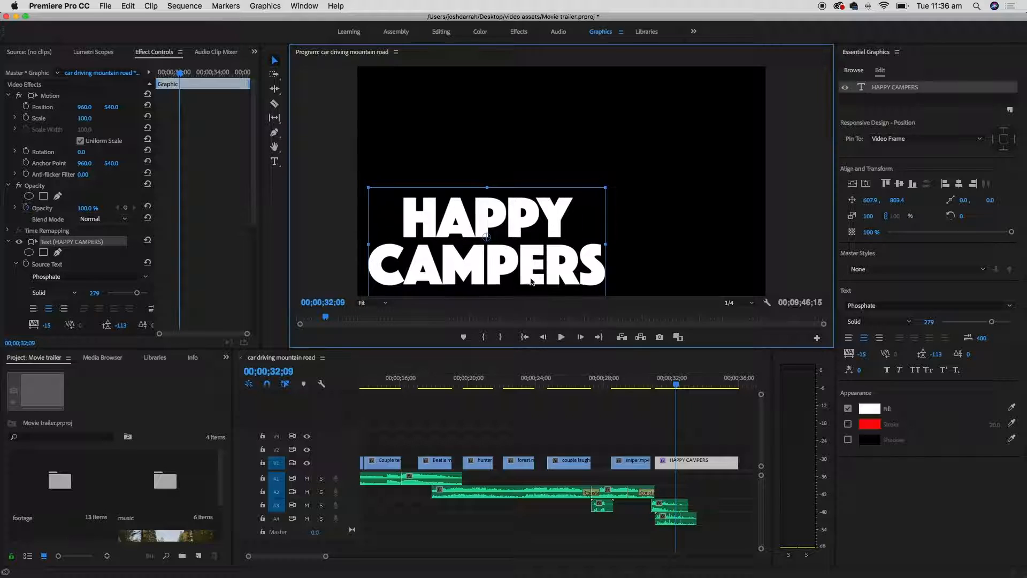
# - Undo the last repositioning of the HAPPY CAMPERS text
pyautogui.click(745, 447)
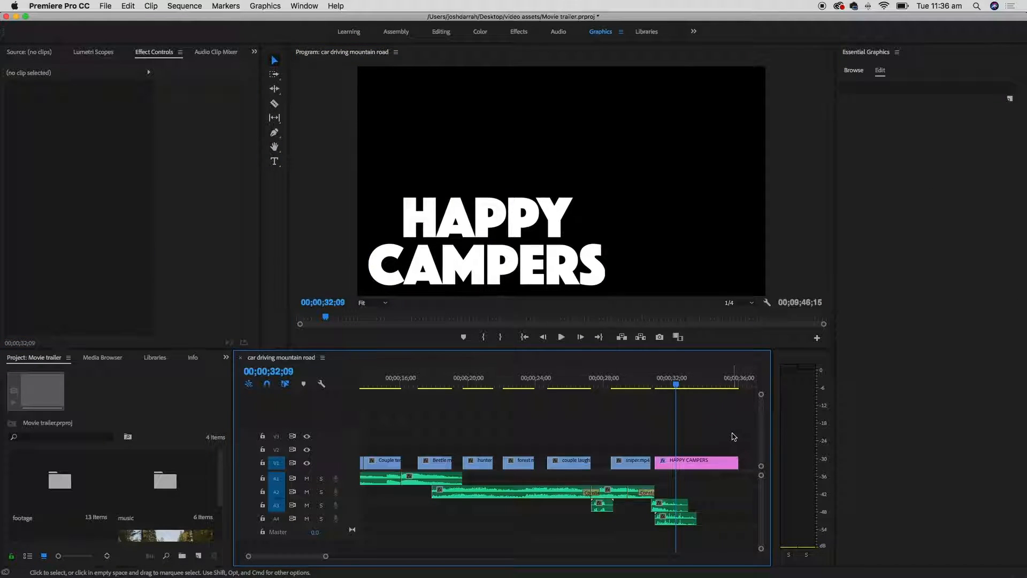
pyautogui.press('super+z')
pyautogui.press('f')
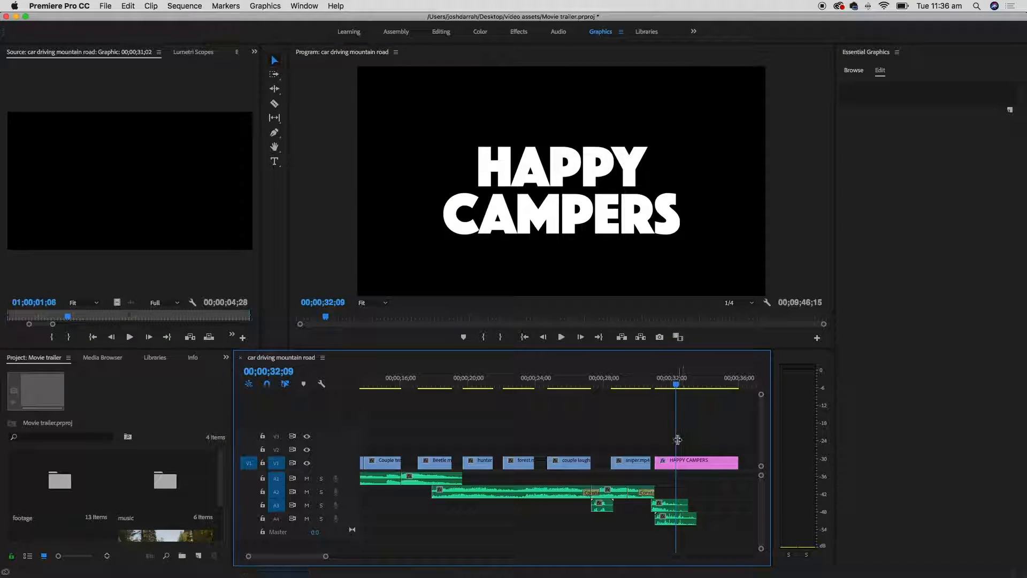
# - Select the HAPPY CAMPERS title clip in the sequence and display its Effect Controls
pyautogui.click(690, 463)
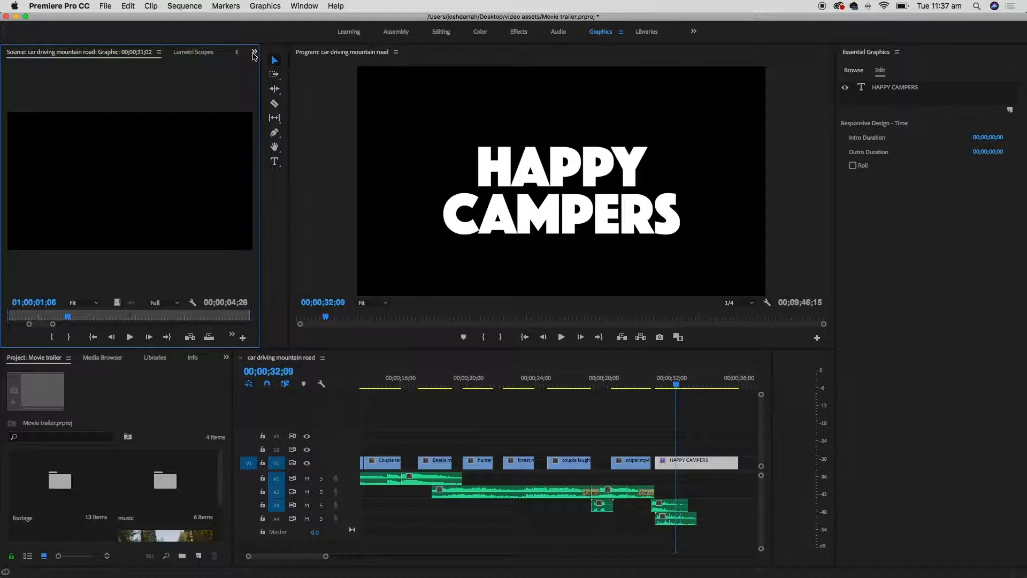
pyautogui.click(254, 52)
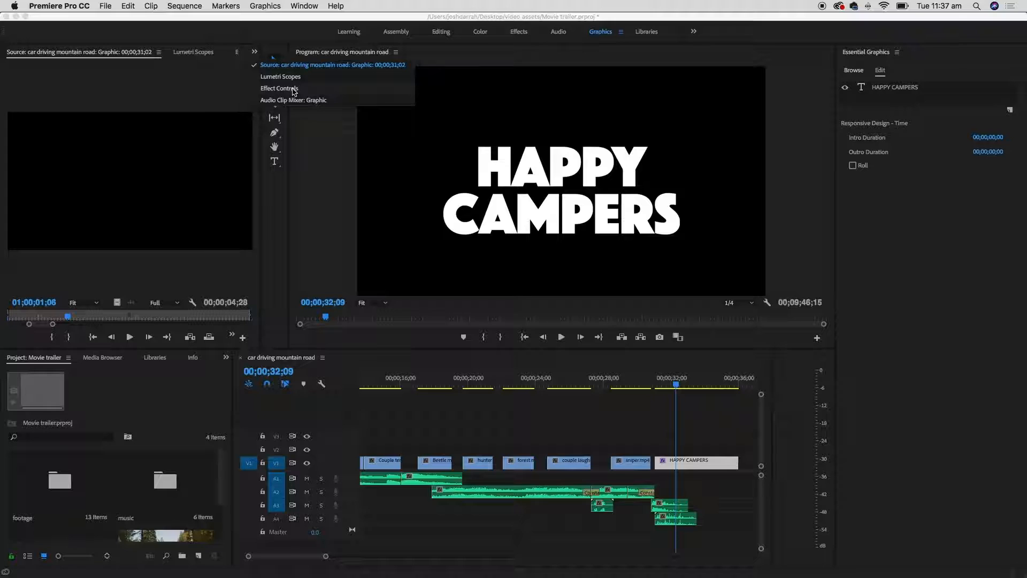
pyautogui.click(306, 6)
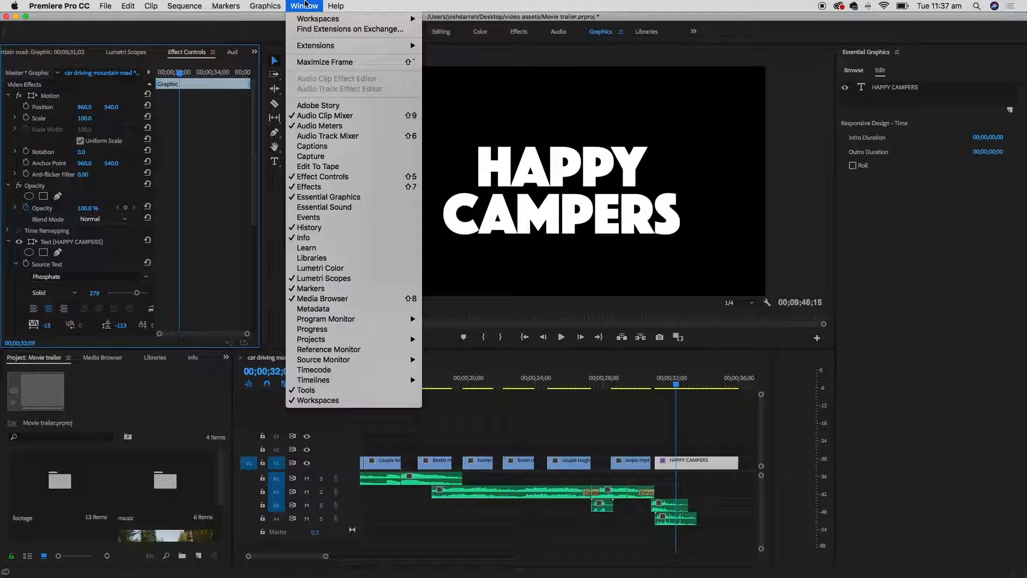
pyautogui.click(304, 5)
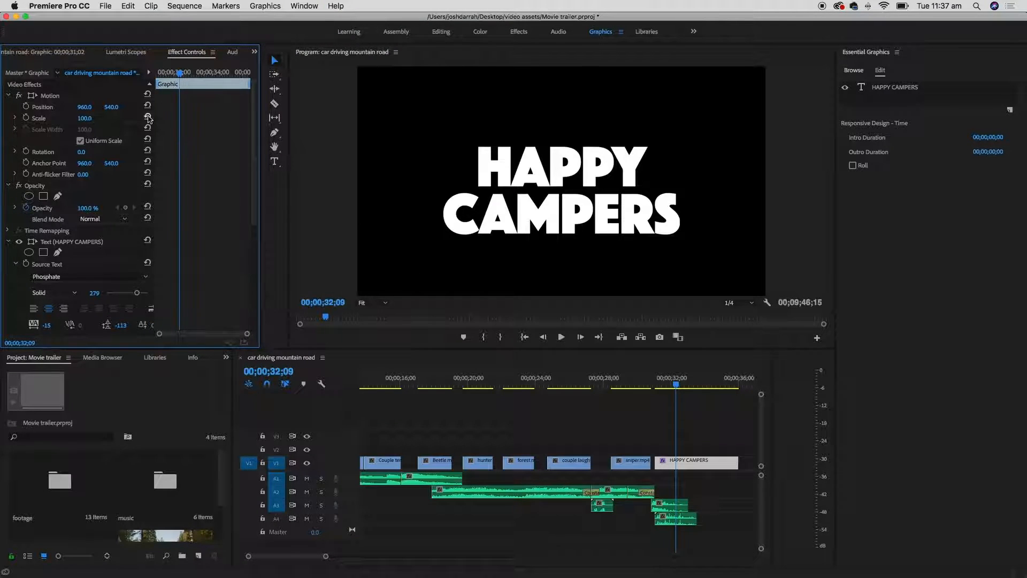
pyautogui.click(304, 6)
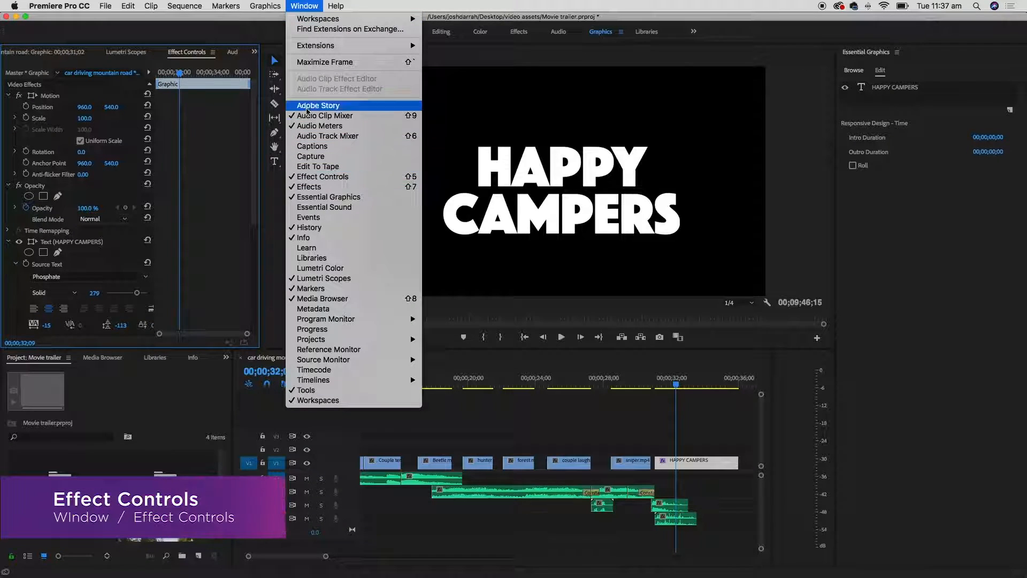
pyautogui.click(172, 32)
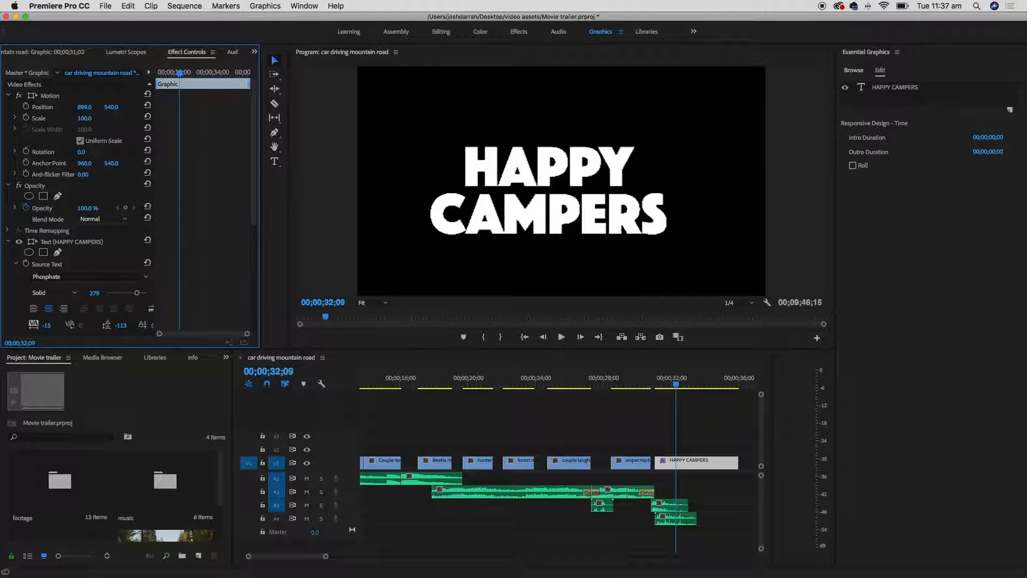
# - Try shifting the title with its Motion position to about 967, 529, and by moving it directly in the frame
pyautogui.moveTo(86, 107); pyautogui.dragTo(106, 107)
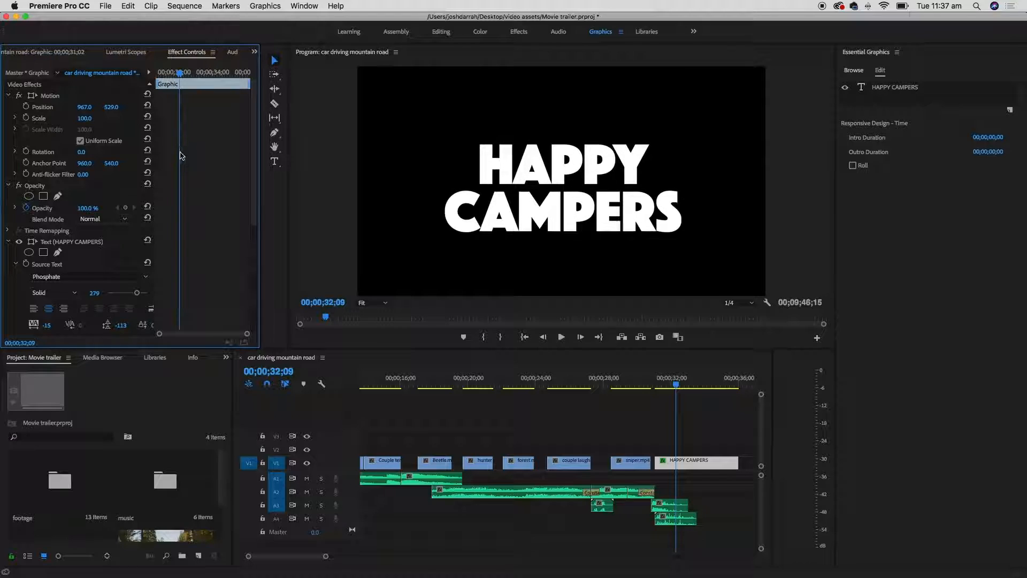
pyautogui.click(32, 96)
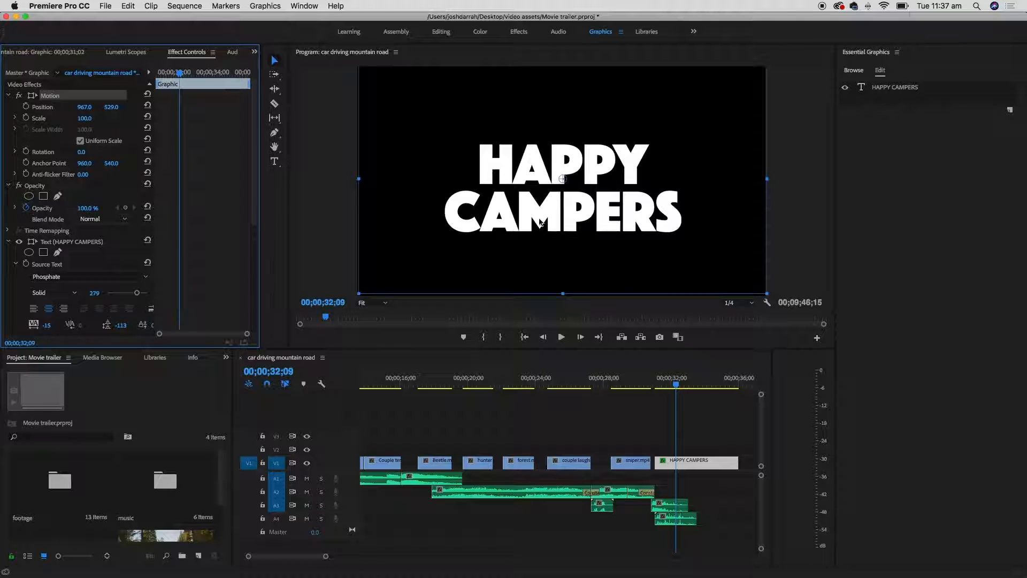
pyautogui.moveTo(557, 212)
pyautogui.mouseDown()
pyautogui.moveTo(527, 216)
pyautogui.moveTo(552, 210)
pyautogui.mouseUp()
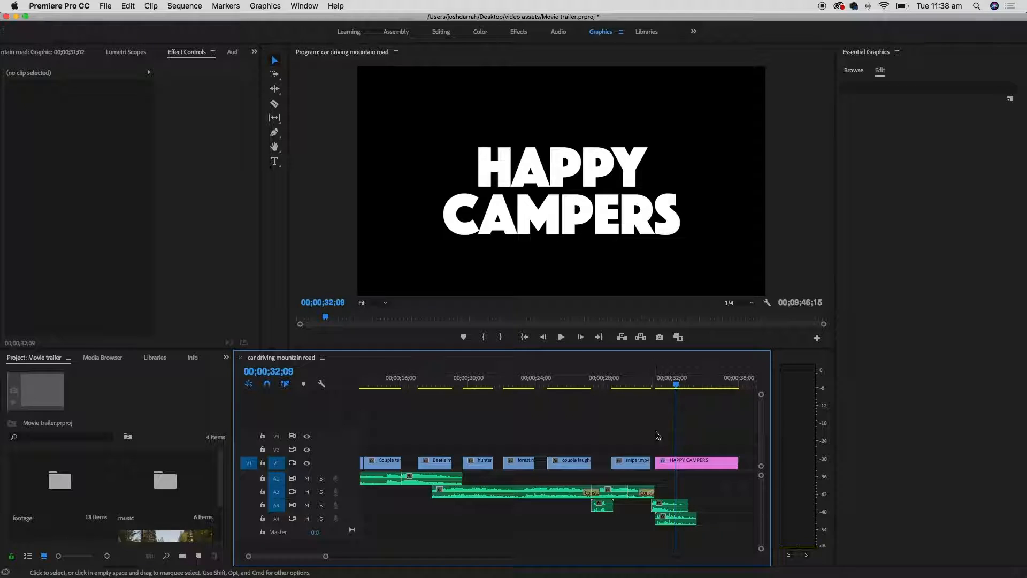
# - Play the audio after the sniper clip to find the title's cue, and place the HAPPY CAMPERS clip to start at 00;00;32;20
pyautogui.moveTo(664, 466); pyautogui.dragTo(722, 467)
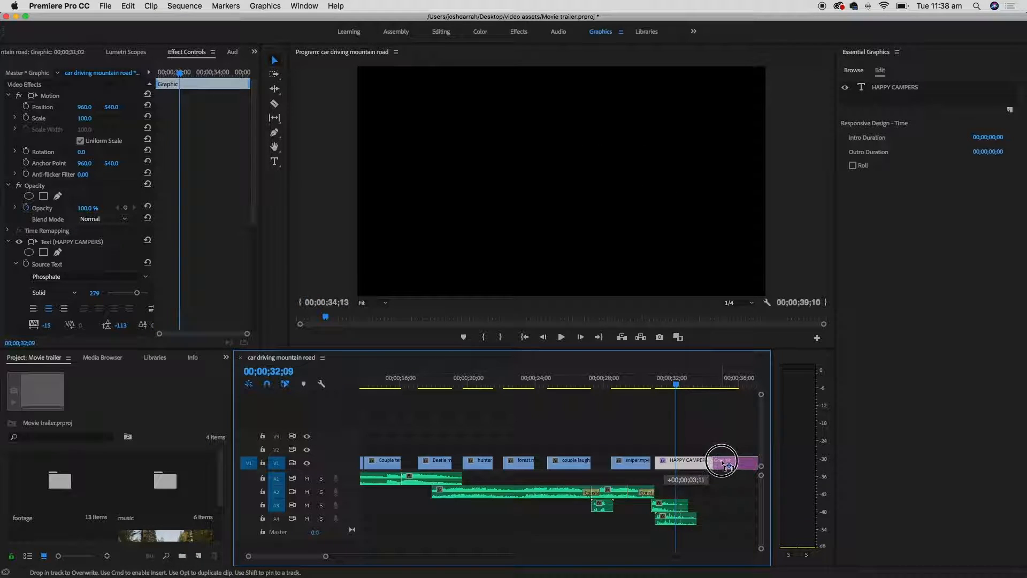
pyautogui.scroll(-2, 310, 554)
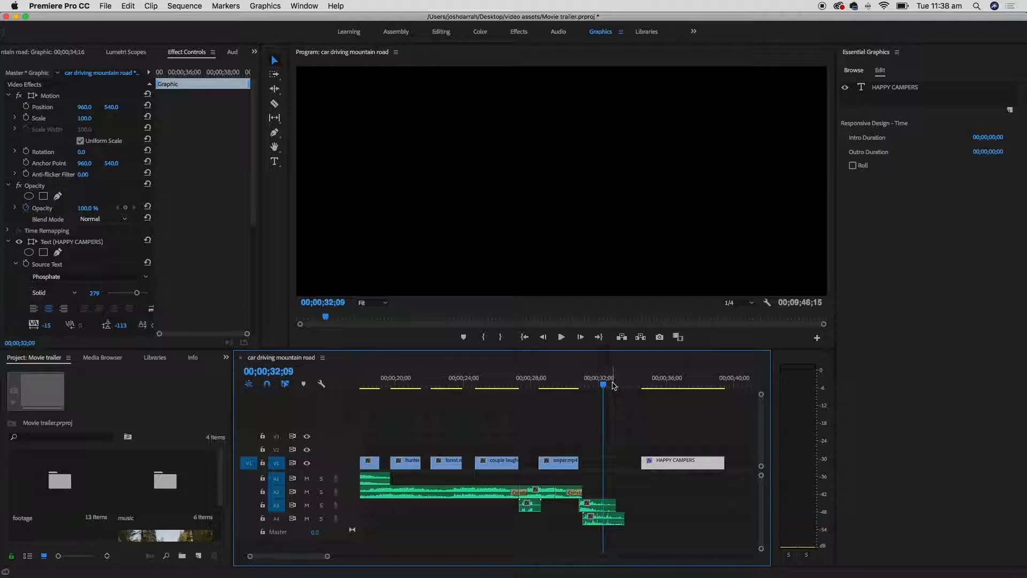
pyautogui.click(541, 381)
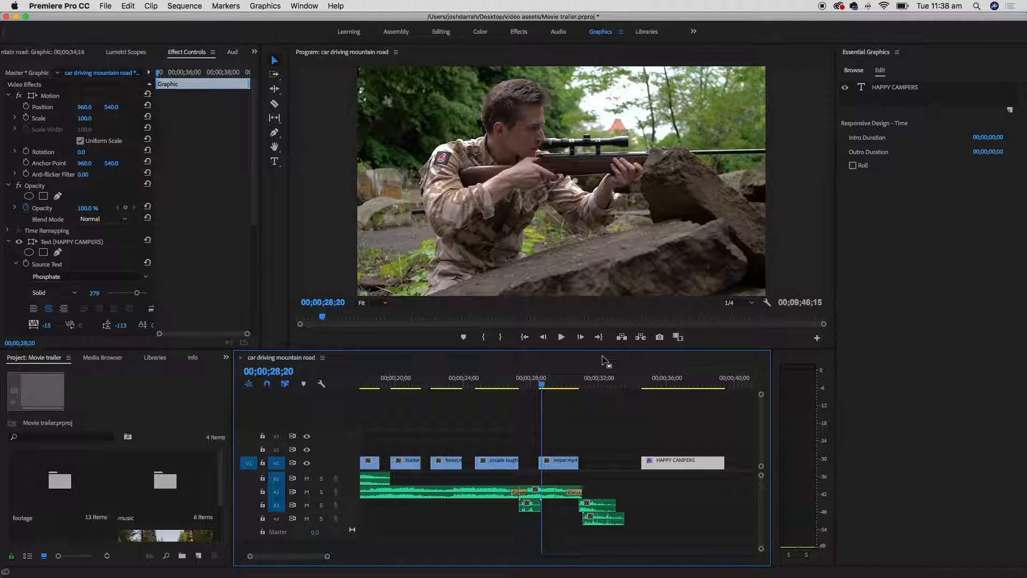
pyautogui.press('space')
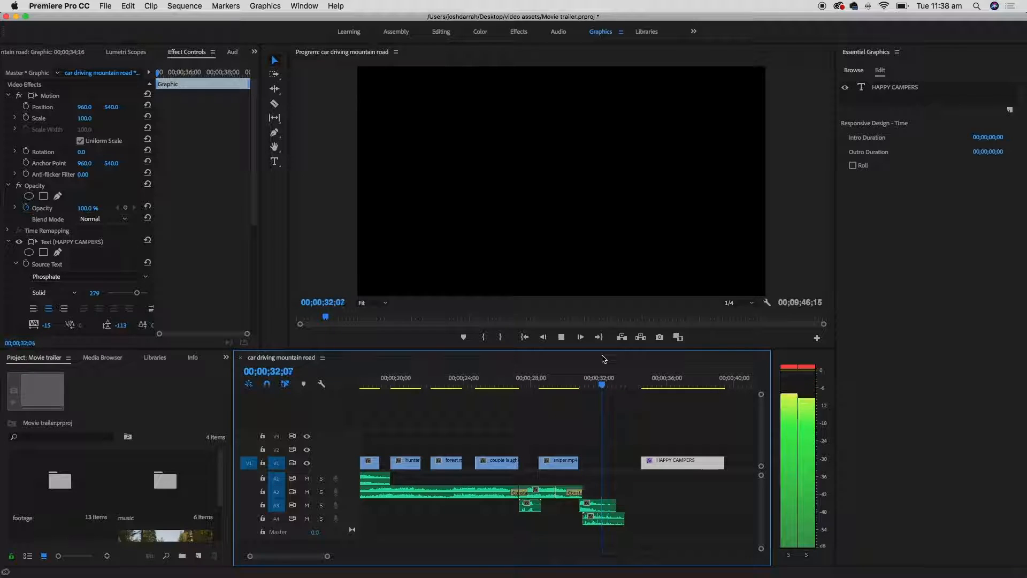
pyautogui.click(568, 380)
pyautogui.press('space')
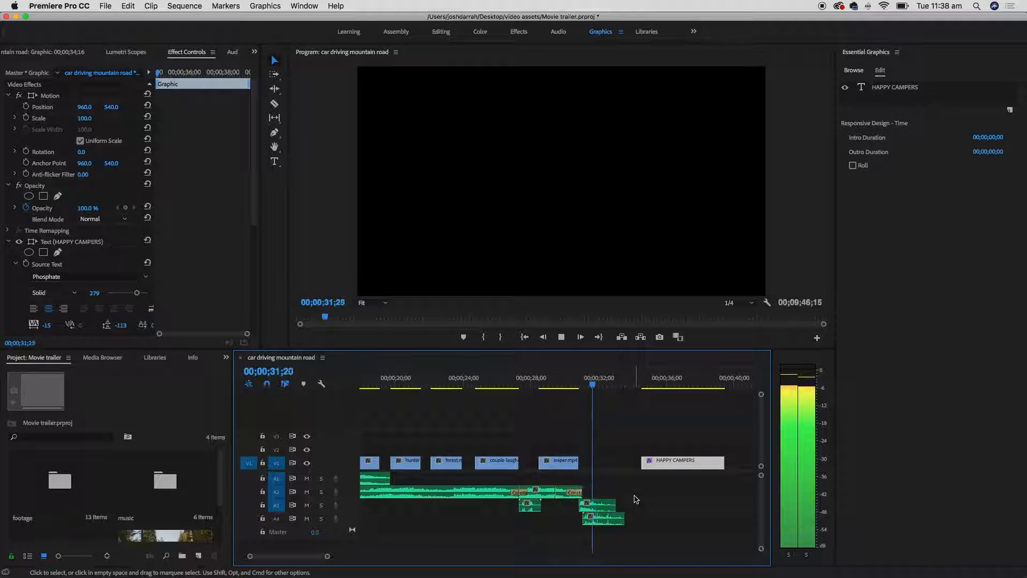
pyautogui.press('space')
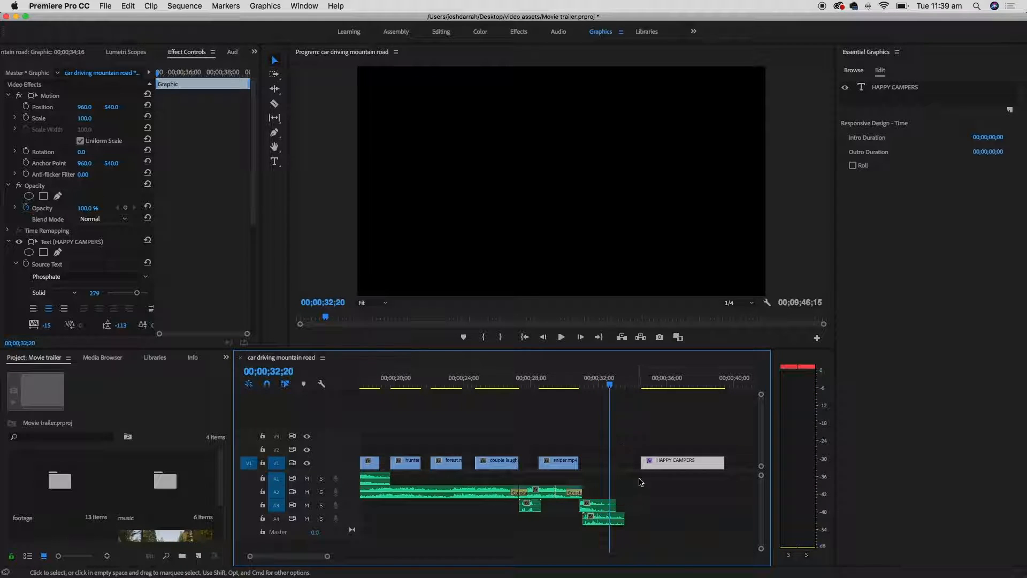
pyautogui.moveTo(671, 462); pyautogui.dragTo(645, 469)
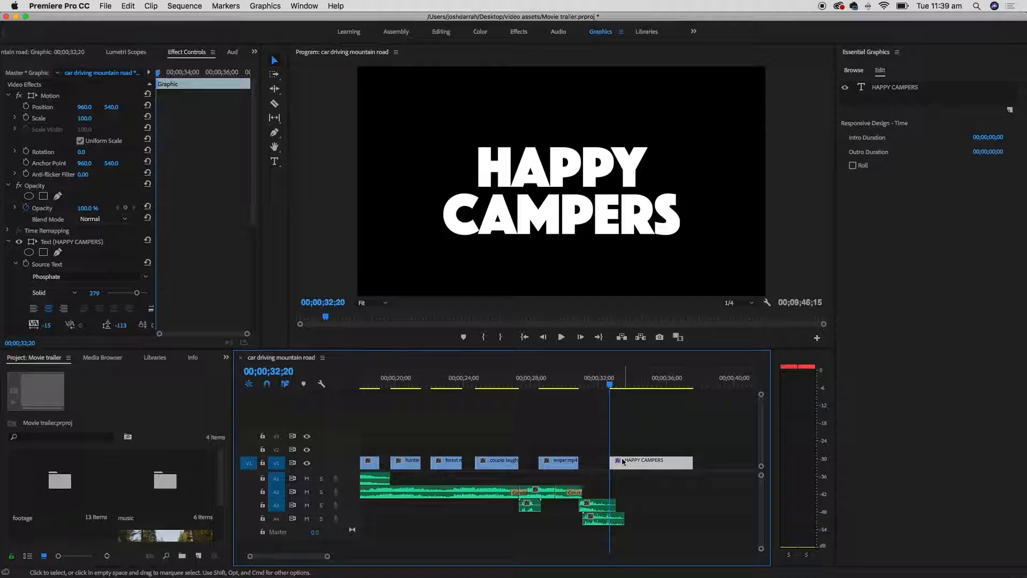
# - Find the Cross Dissolve video transition with the search term cross and apply it to the start of the HAPPY CAMPERS title
pyautogui.click(227, 358)
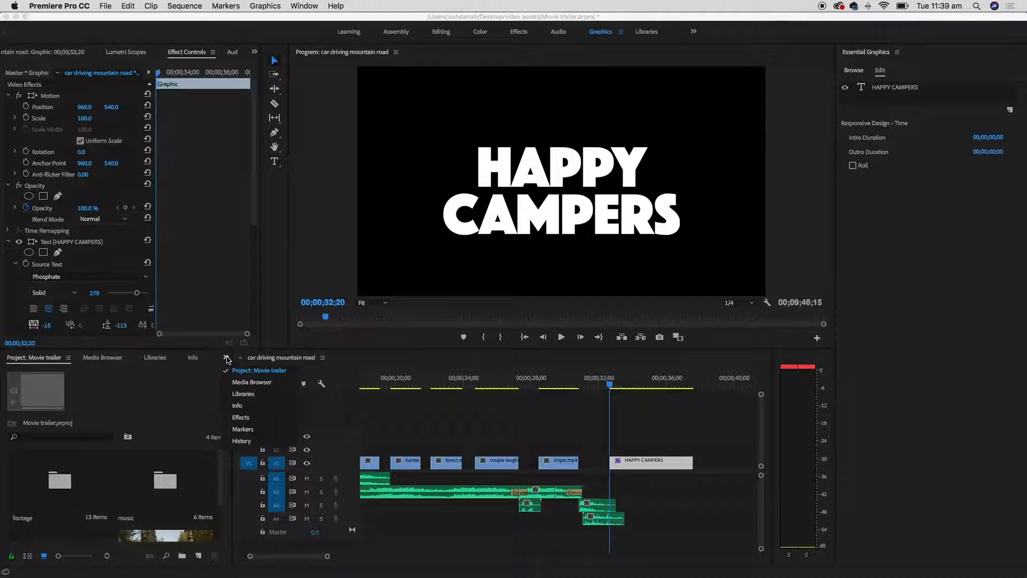
pyautogui.click(240, 417)
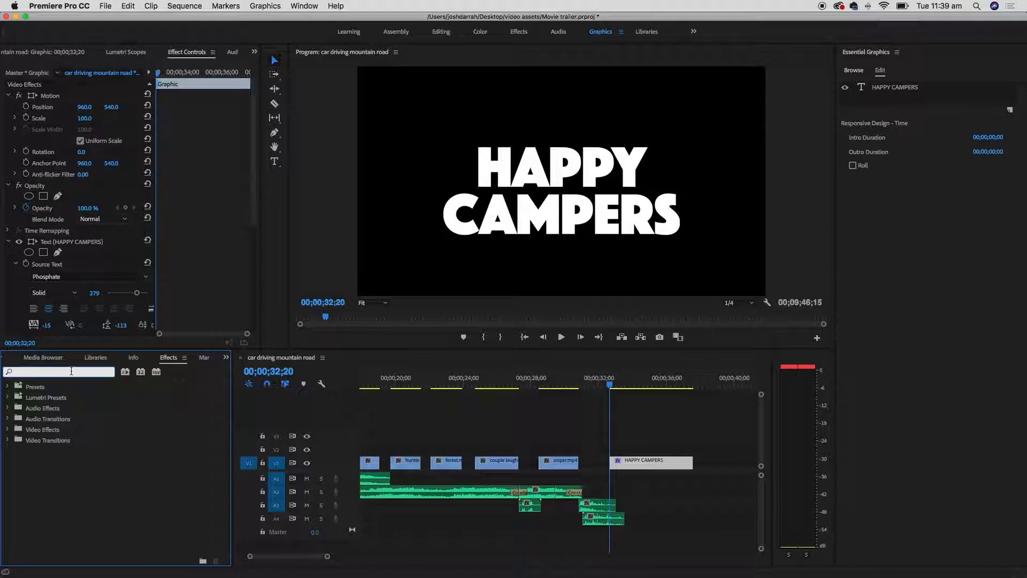
pyautogui.write('cross')
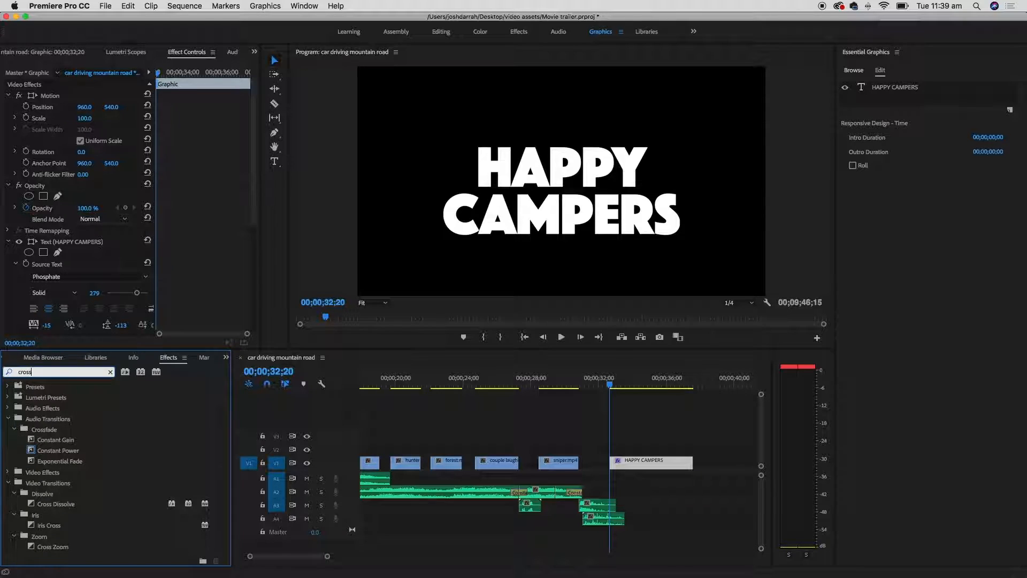
pyautogui.click(52, 485)
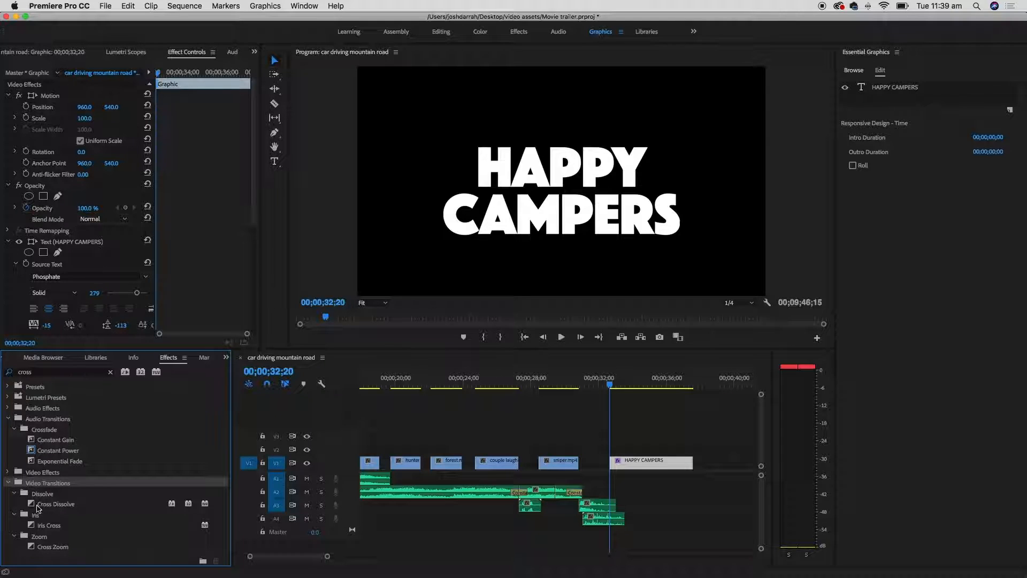
pyautogui.moveTo(34, 507); pyautogui.dragTo(616, 464)
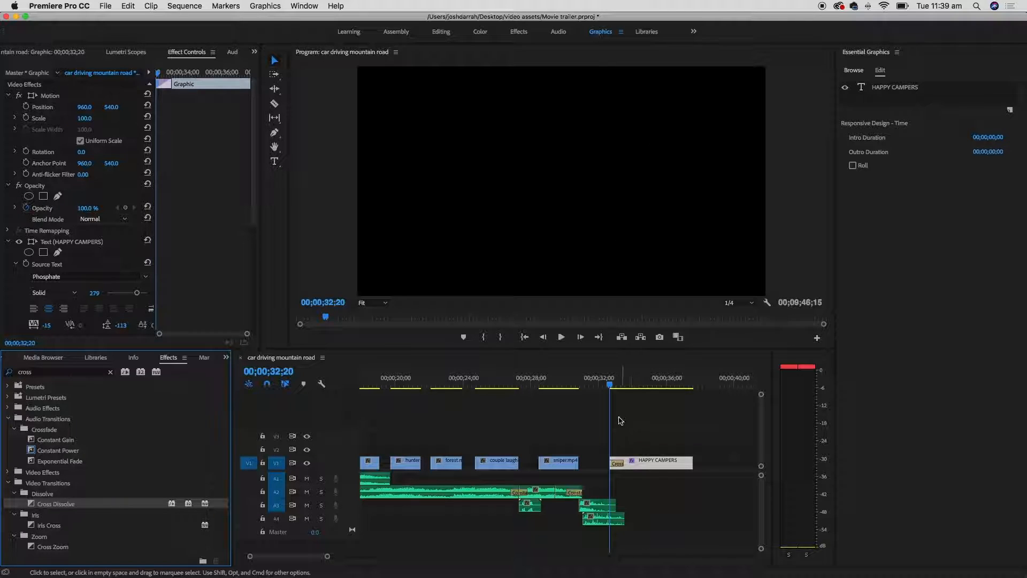
# - Play the sequence from the end of the sniper clip through the title's fade-in
pyautogui.click(617, 381)
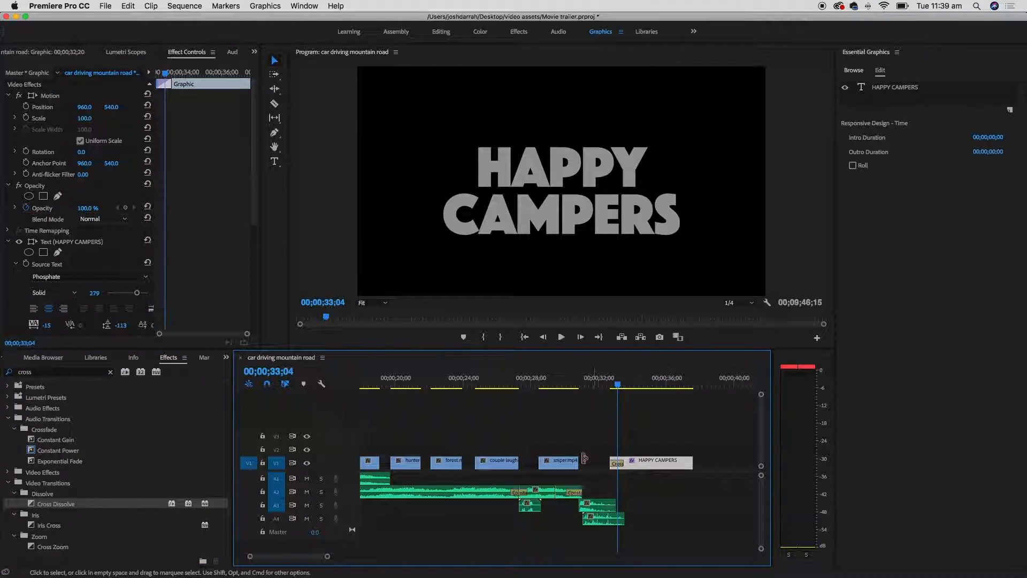
pyautogui.click(571, 381)
pyautogui.press('space')
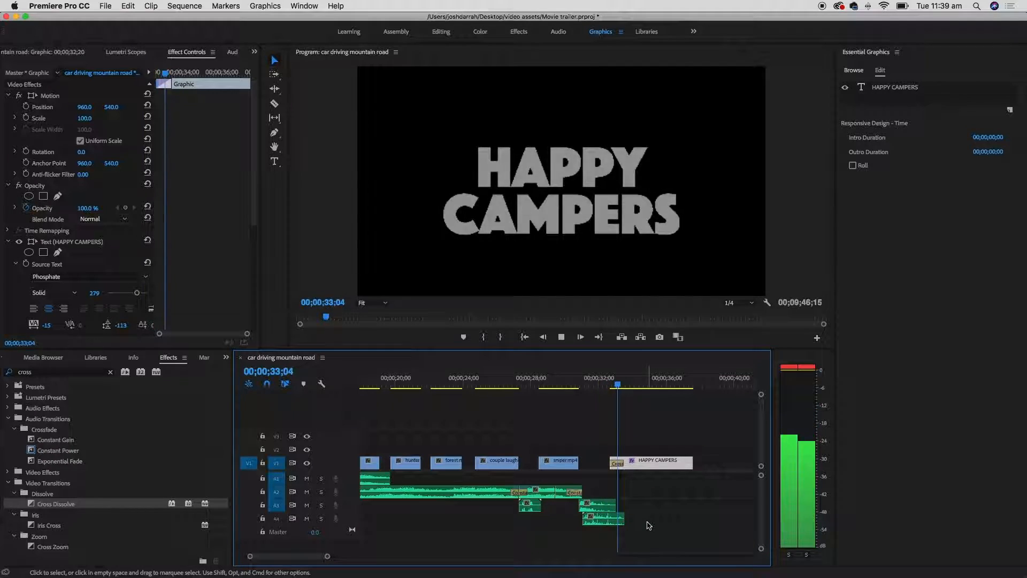
pyautogui.press('space')
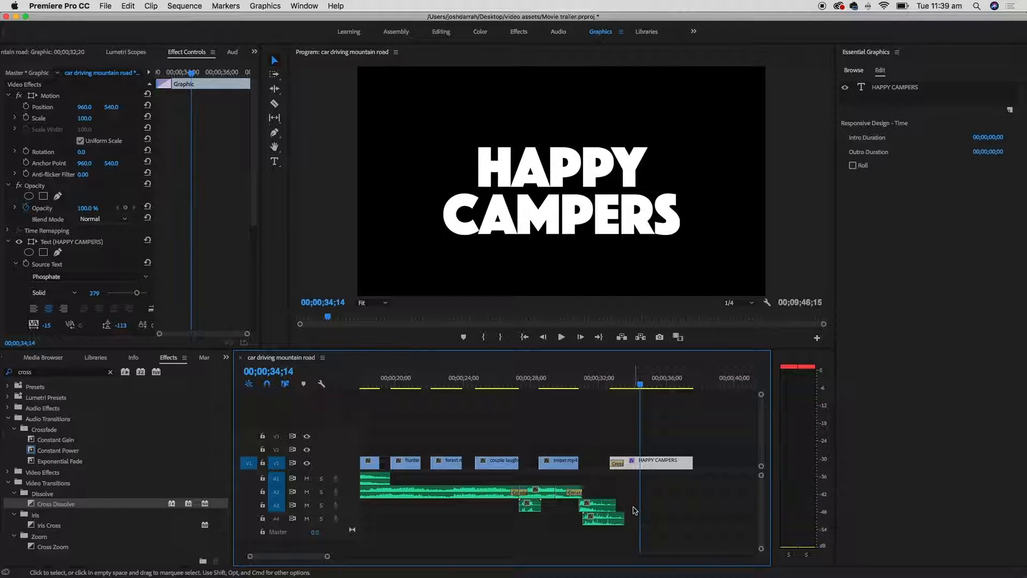
# - Shorten the Cross Dissolve on the title to a duration of 00;00;00;08 and play back the fade-in
pyautogui.click(616, 381)
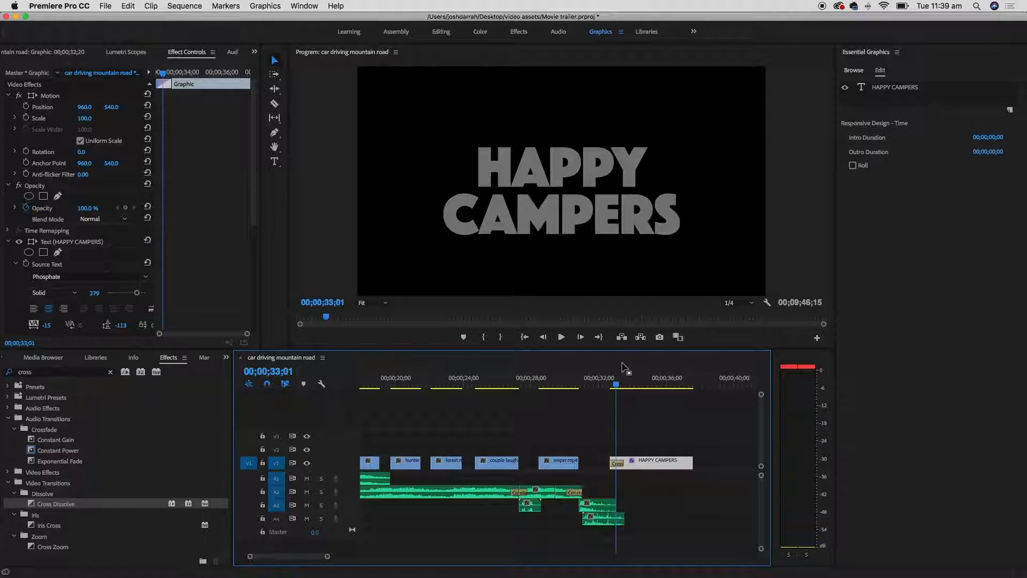
pyautogui.press('=')
pyautogui.press('=')
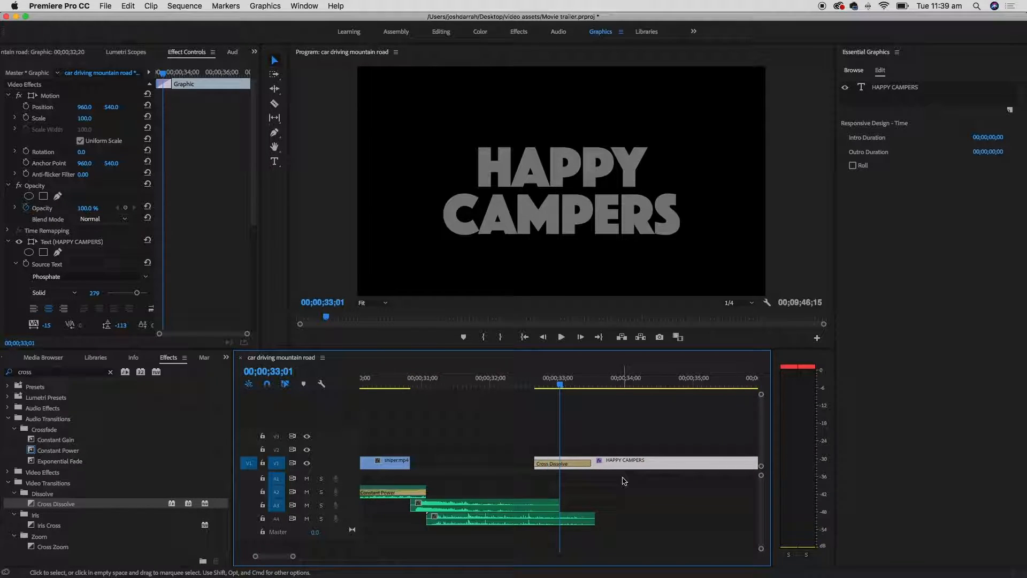
pyautogui.click(275, 62)
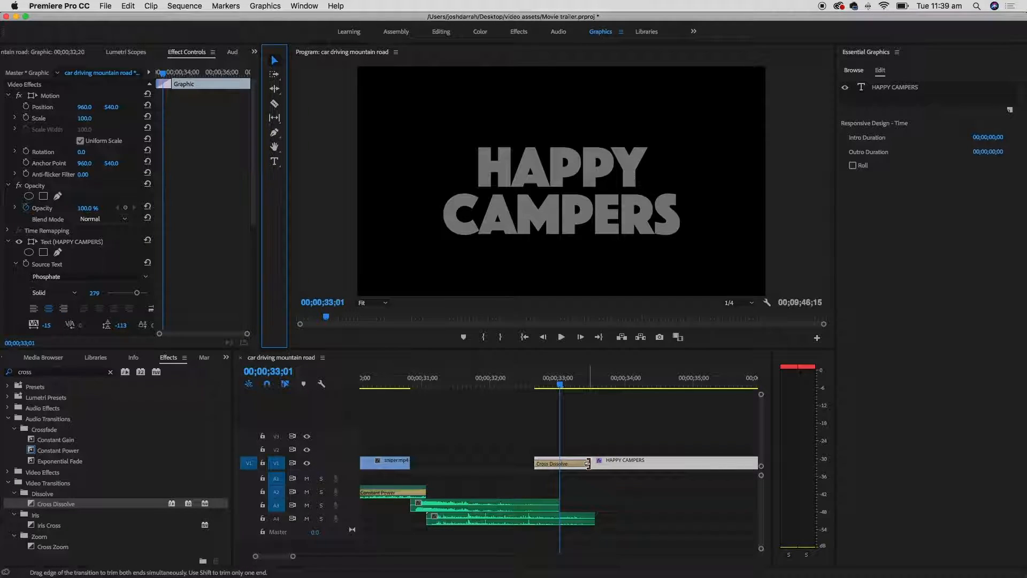
pyautogui.click(588, 462)
pyautogui.moveTo(588, 462); pyautogui.dragTo(549, 466)
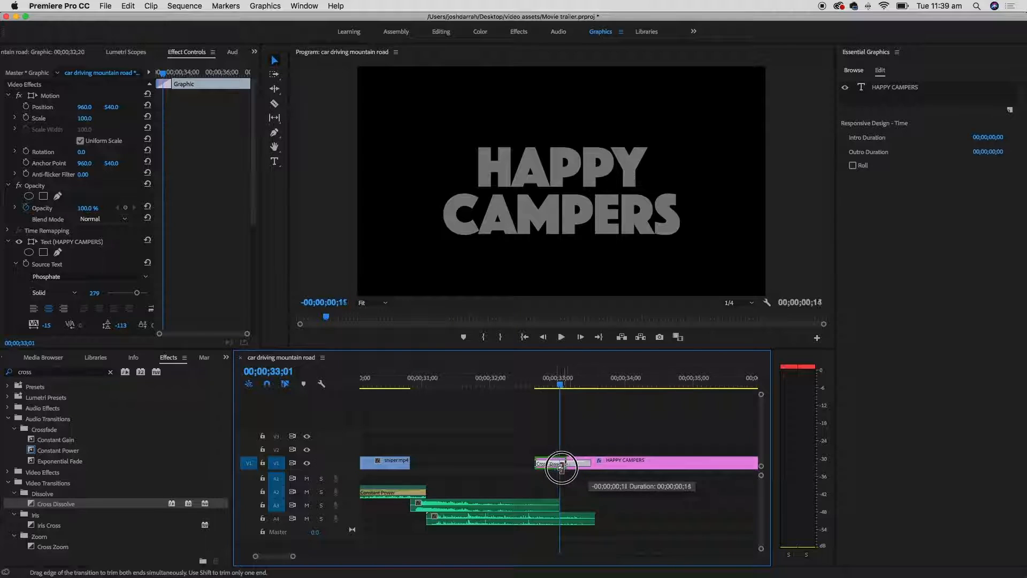
pyautogui.click(520, 383)
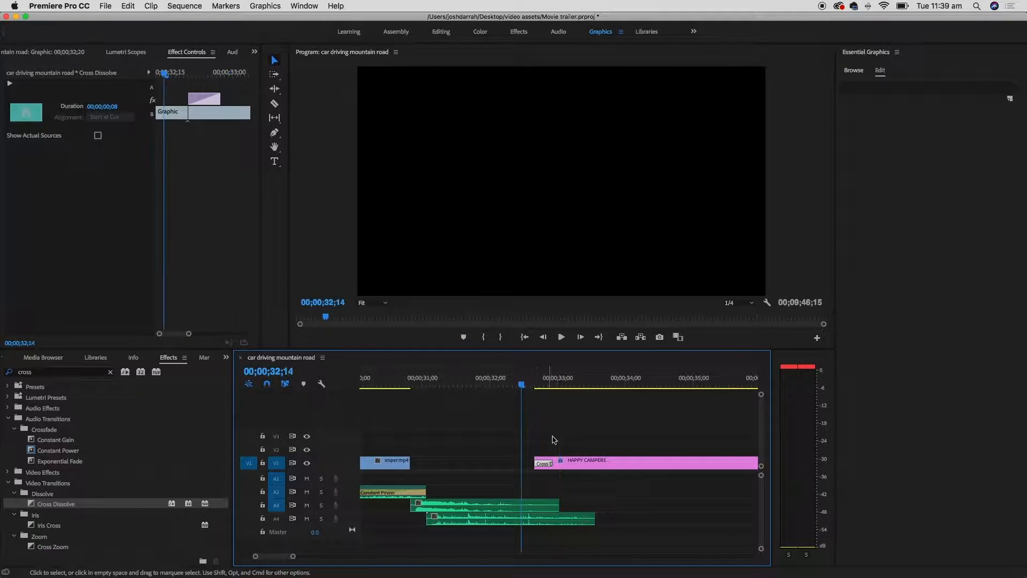
pyautogui.press('space')
pyautogui.press('space')
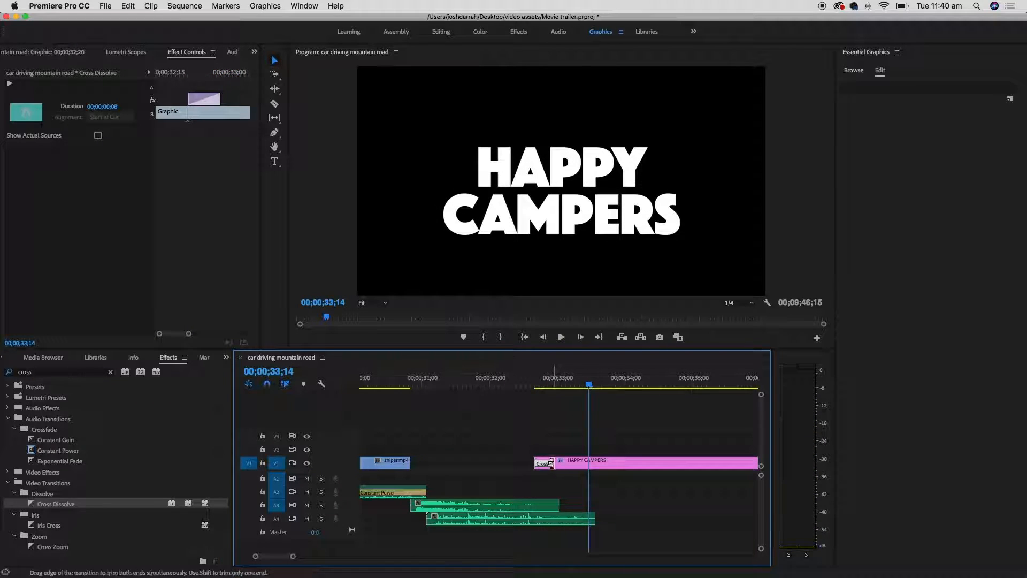
# - Lengthen the title's Cross Dissolve to a duration of 00;00;01;27 and play back the slower fade-in
pyautogui.moveTo(550, 464); pyautogui.dragTo(664, 466)
pyautogui.press('Up')
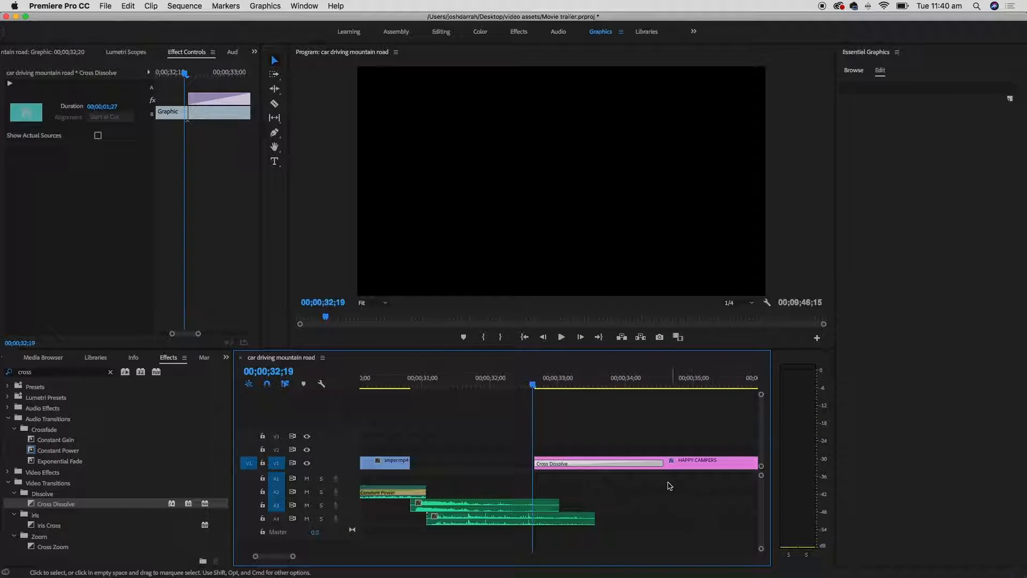
pyautogui.press('space')
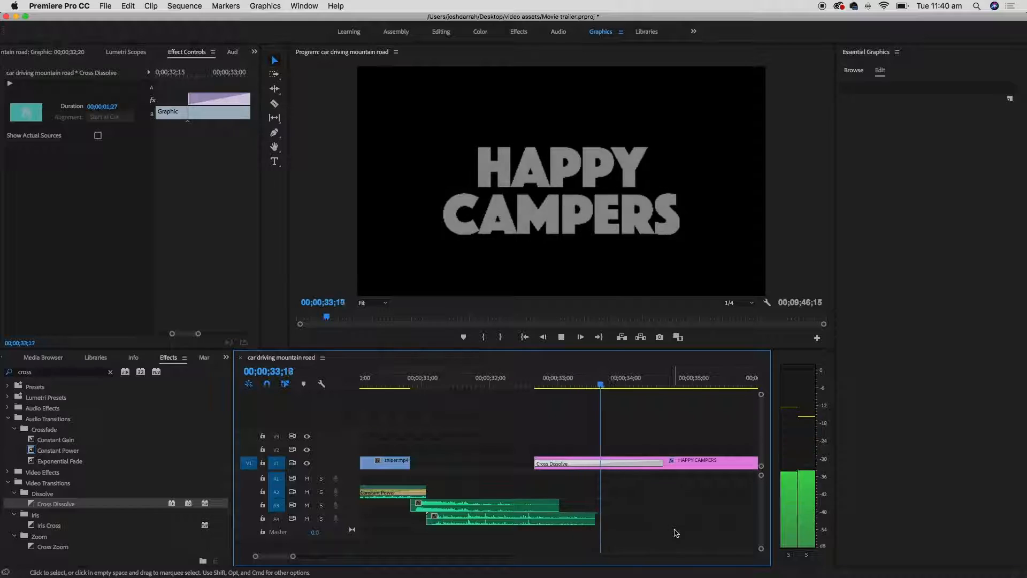
pyautogui.press('space')
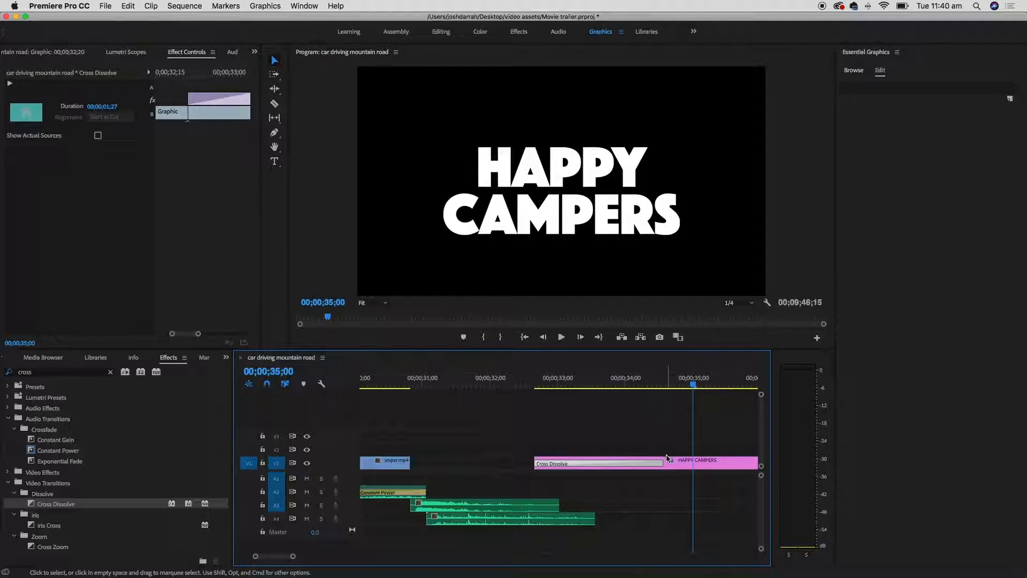
# - Switch to the Editing workspace and show the contents of the Movie trailer project
pyautogui.press('-')
pyautogui.press('-')
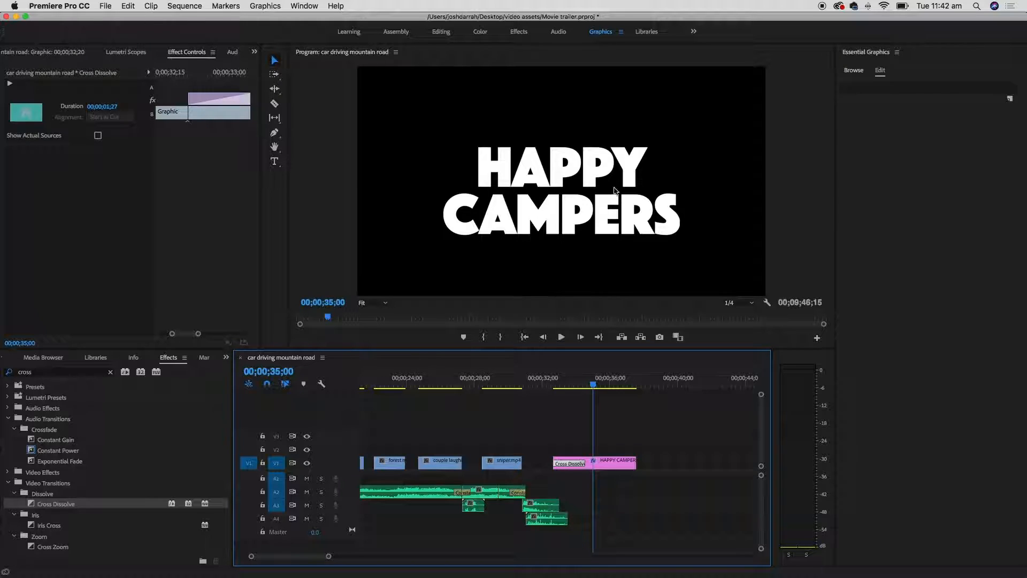
pyautogui.click(226, 358)
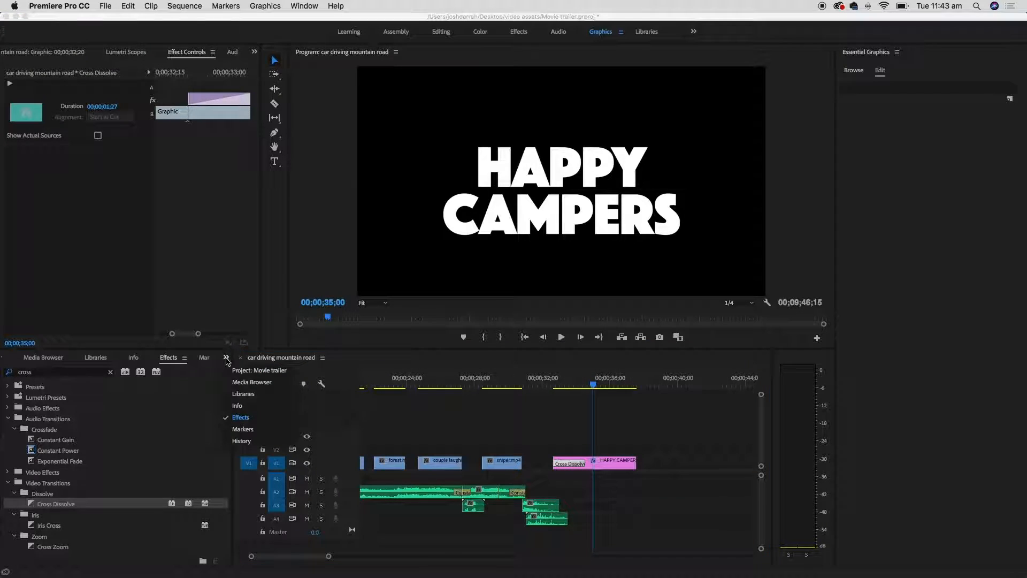
pyautogui.click(257, 371)
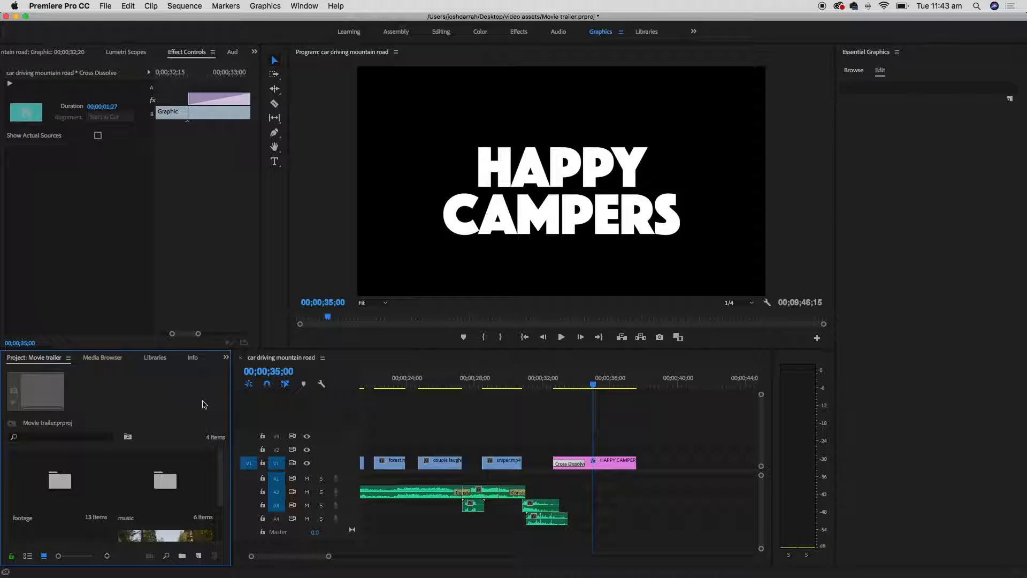
pyautogui.click(442, 32)
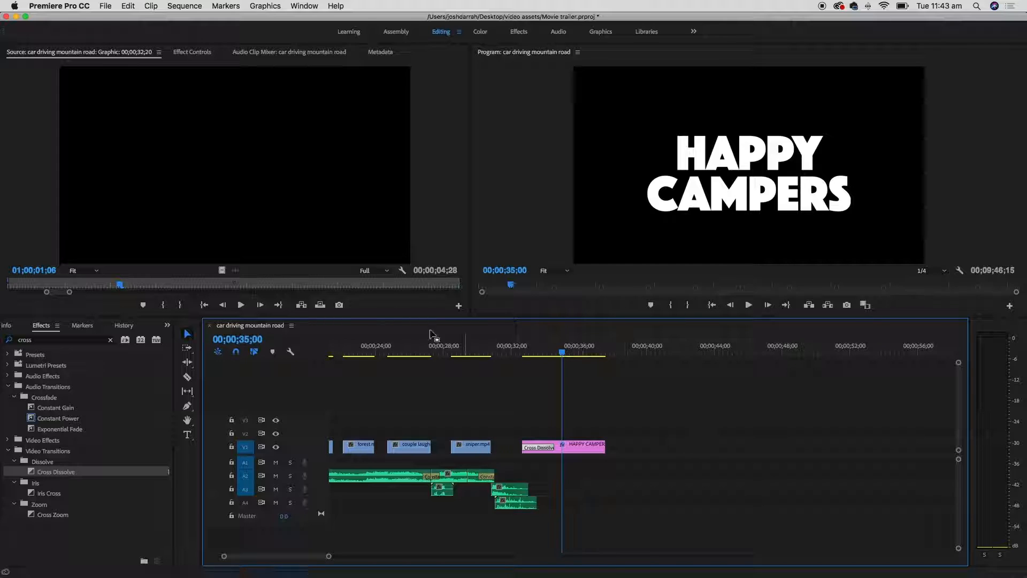
pyautogui.click(167, 326)
pyautogui.click(184, 347)
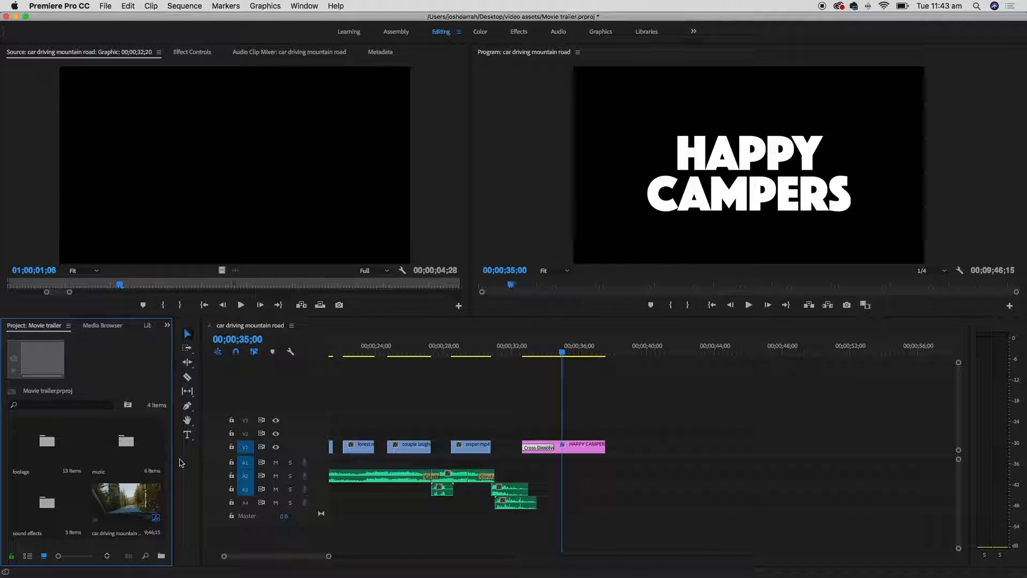
# - Open the footage bin, load ink drops.mp4 as the source clip and preview it from near its start
pyautogui.doubleClick(56, 446)
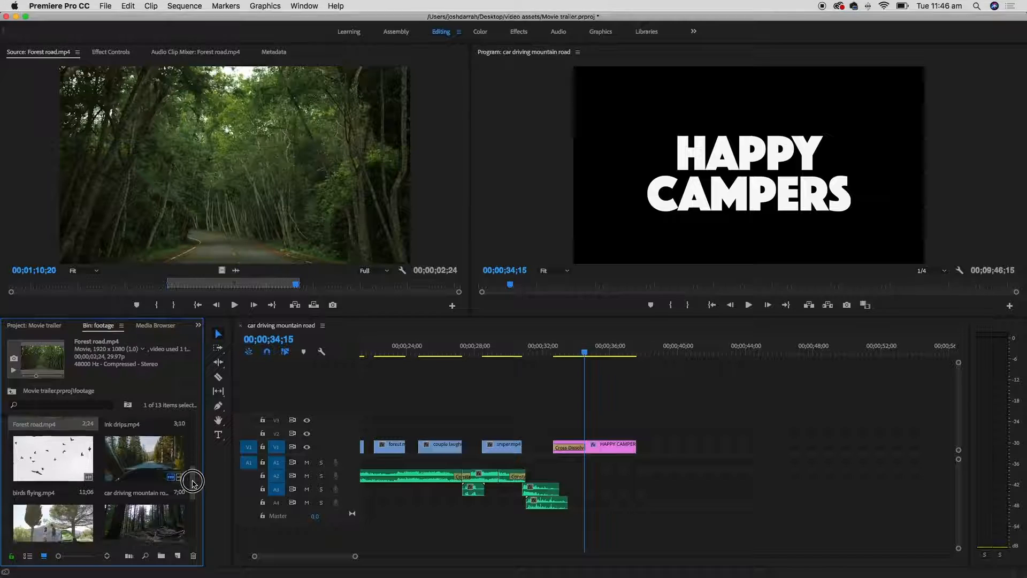
pyautogui.scroll(3, 194, 499)
pyautogui.scroll(-2, 194, 499)
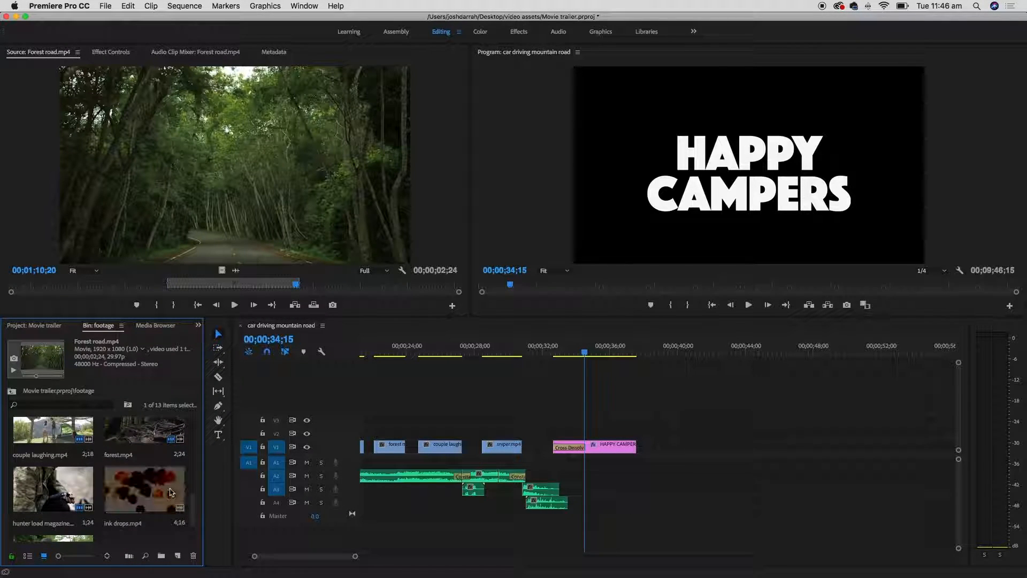
pyautogui.click(172, 491)
pyautogui.doubleClick(171, 491)
pyautogui.click(39, 284)
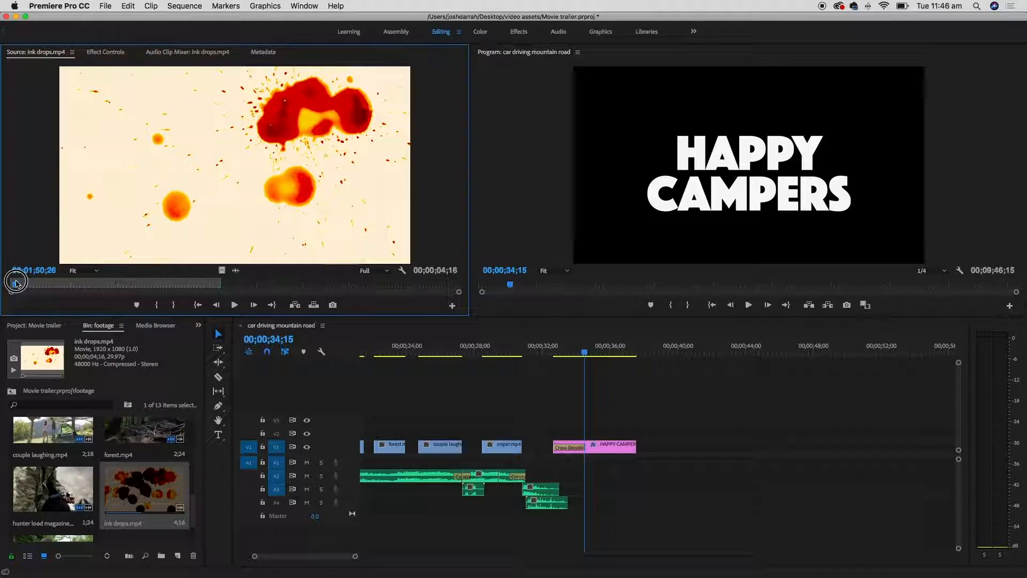
pyautogui.press('space')
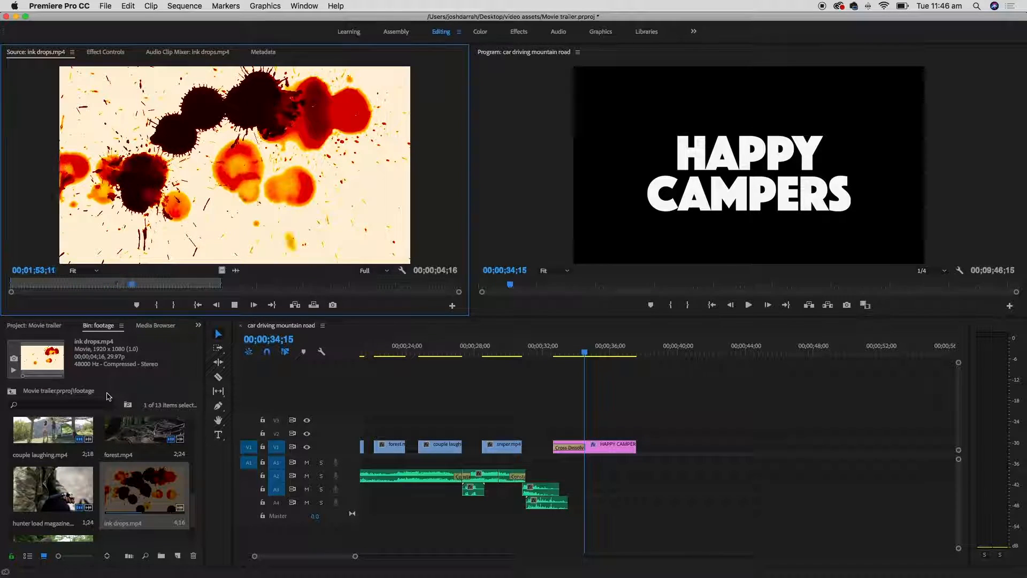
# - Trim the end of ink drops.mp4 to a duration of 00;00;03;28 and place only its video on V2 at the title's start
pyautogui.click(191, 284)
pyautogui.press('o')
pyautogui.moveTo(63, 286); pyautogui.dragTo(10, 288)
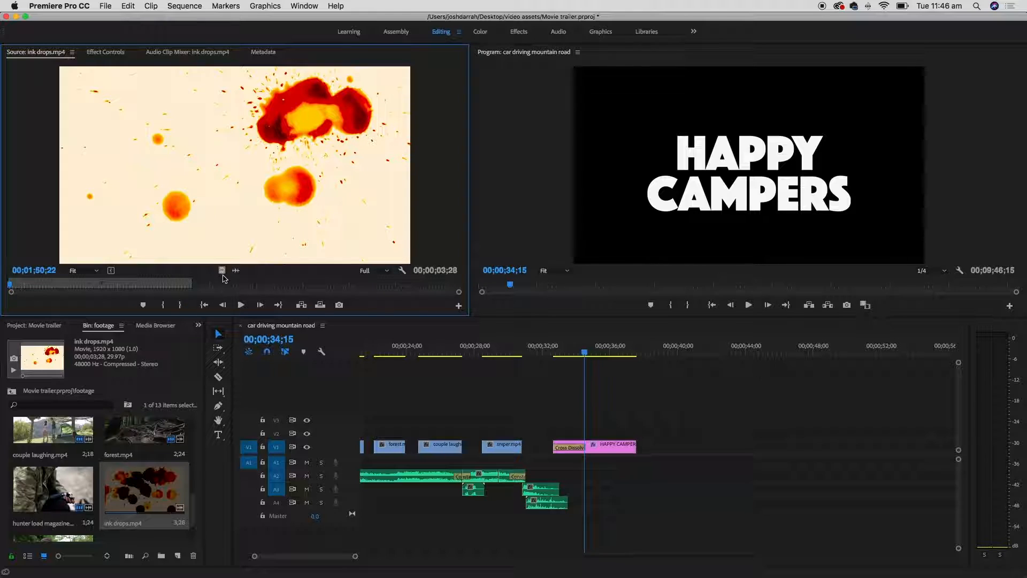
pyautogui.moveTo(222, 271)
pyautogui.mouseDown()
pyautogui.moveTo(314, 334)
pyautogui.moveTo(537, 412)
pyautogui.moveTo(556, 433)
pyautogui.mouseUp()
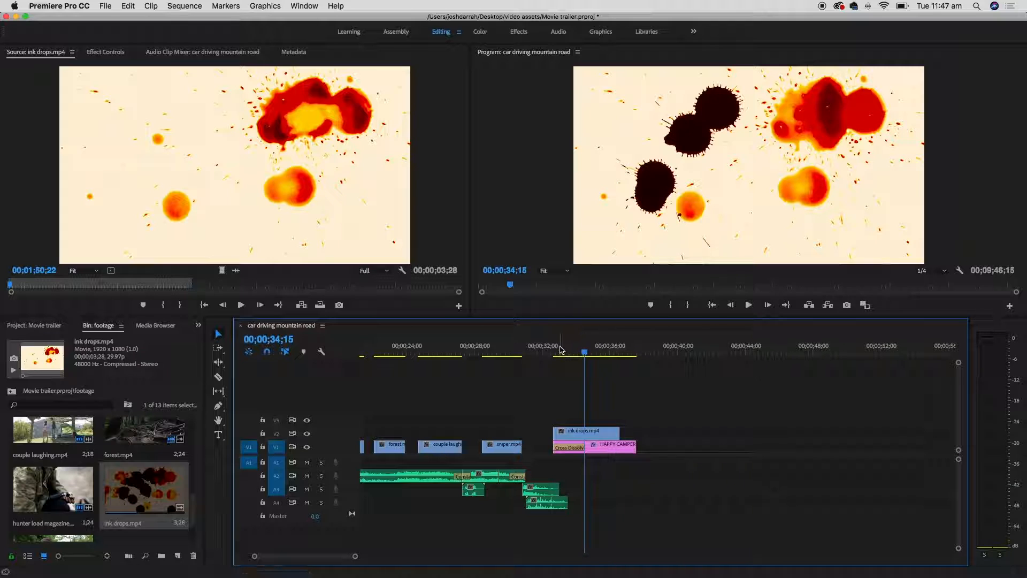
# - Play back the sequence with the ink drops clip stacked over the HAPPY CAMPERS title
pyautogui.press('Up')
pyautogui.press('space')
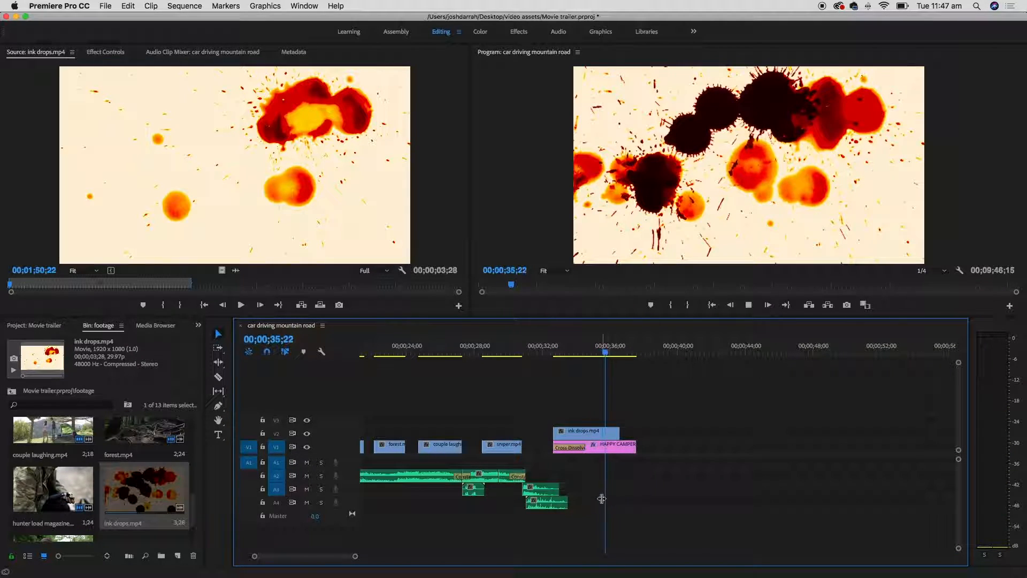
pyautogui.press('space')
# - Move the HAPPY CAMPERS title to V3 above the ink drops clip and play back the result
pyautogui.click(608, 432)
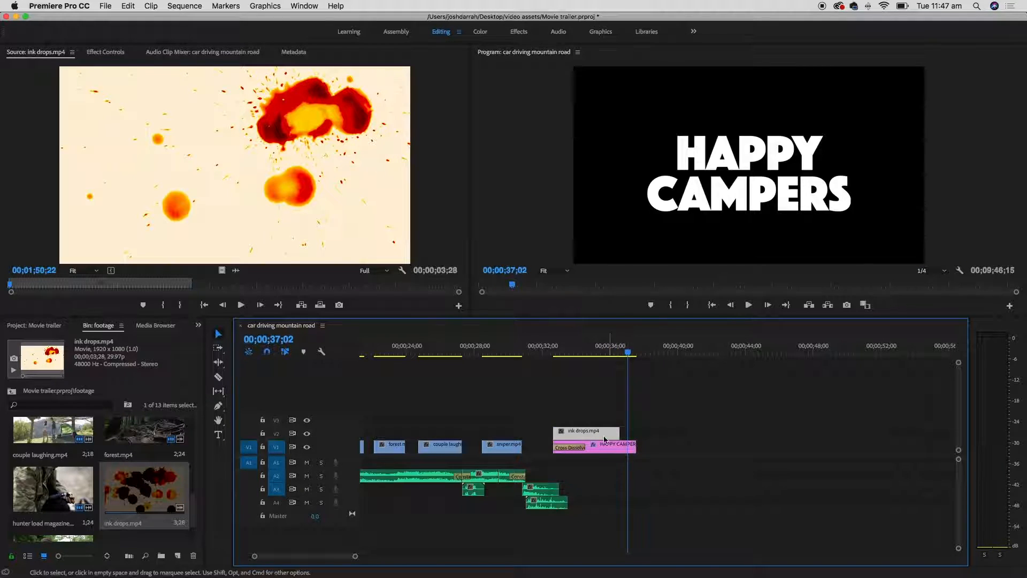
pyautogui.moveTo(610, 445); pyautogui.dragTo(615, 419)
pyautogui.click(564, 346)
pyautogui.press('space')
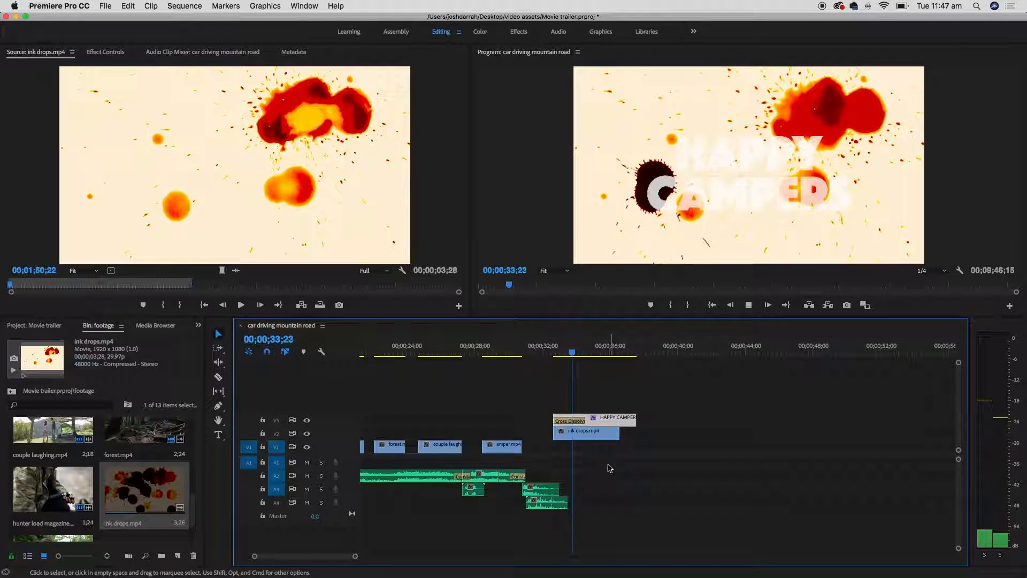
pyautogui.press('space')
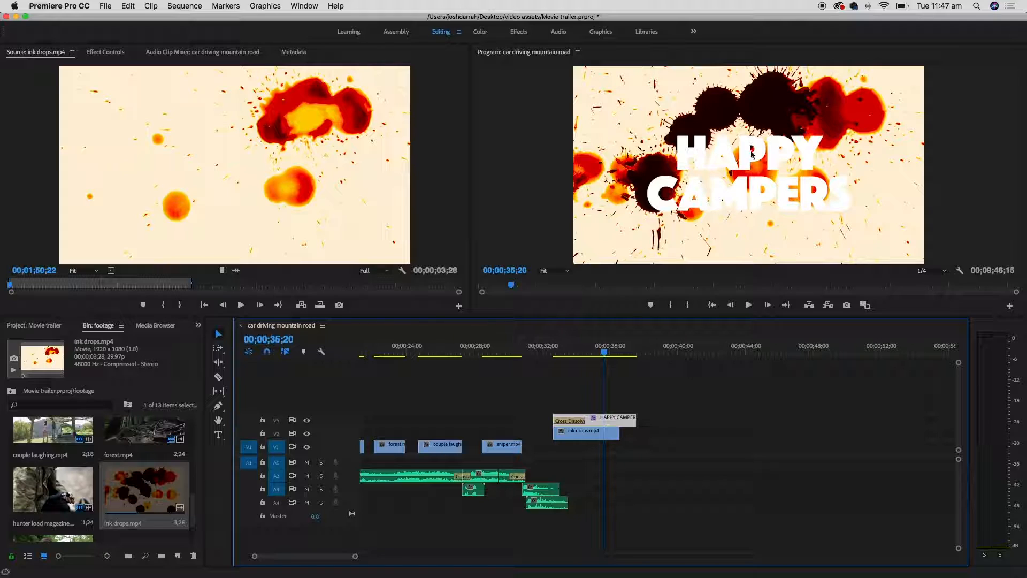
# - Find the Invert video effect with the search term invert and apply it to the ink drops clip on V2
pyautogui.click(640, 441)
pyautogui.click(586, 430)
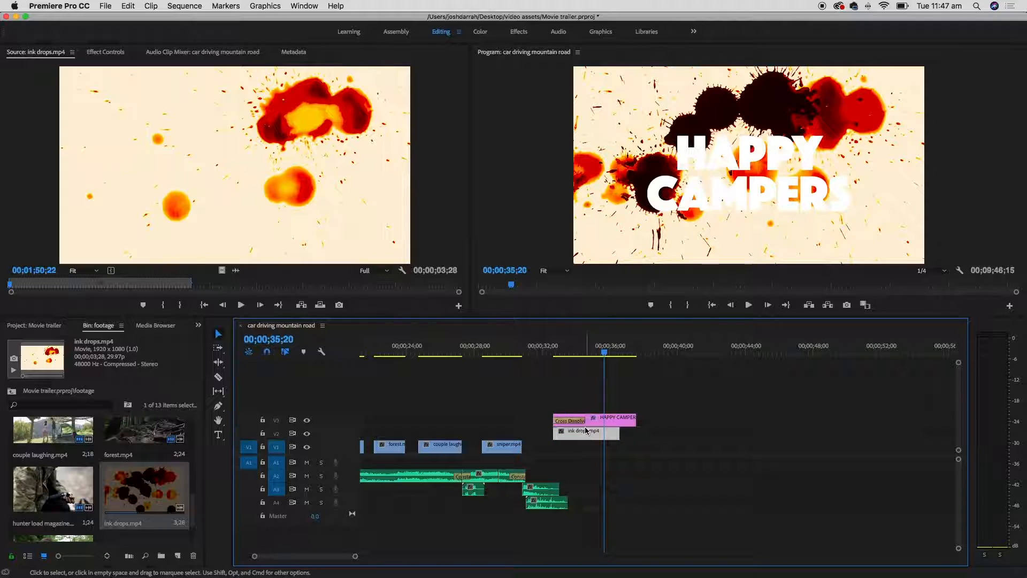
pyautogui.click(580, 349)
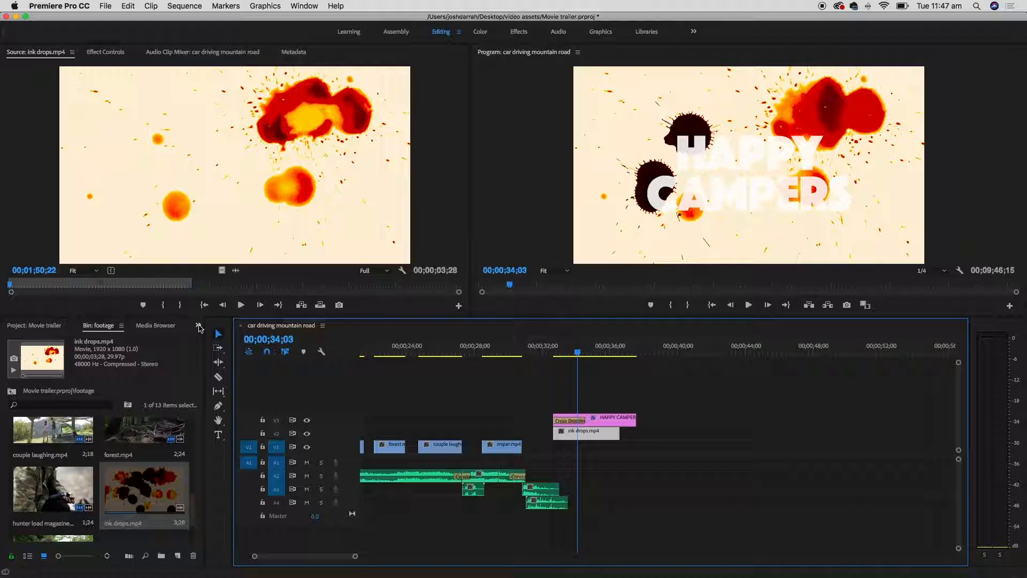
pyautogui.click(199, 325)
pyautogui.click(223, 402)
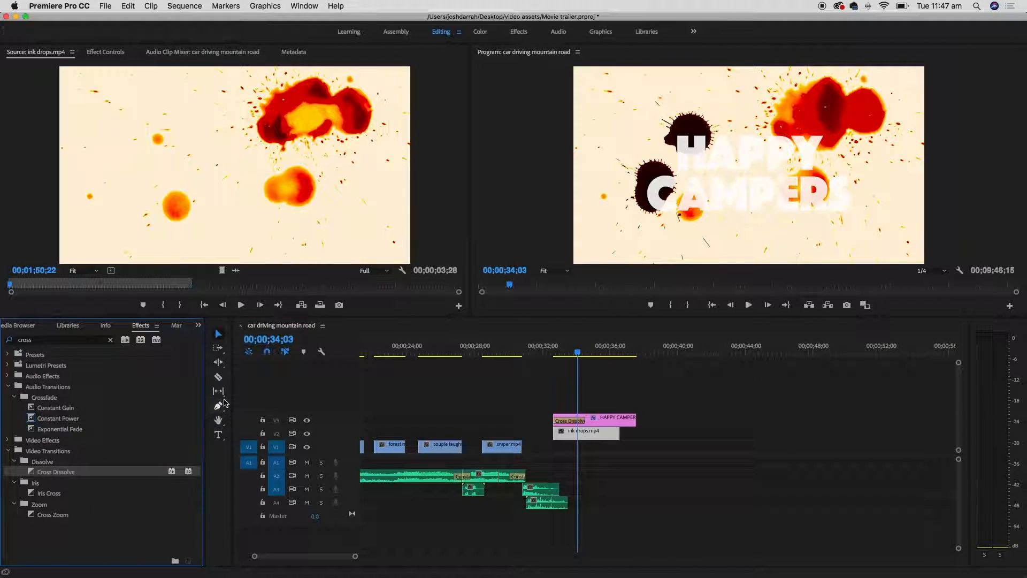
pyautogui.click(5, 341)
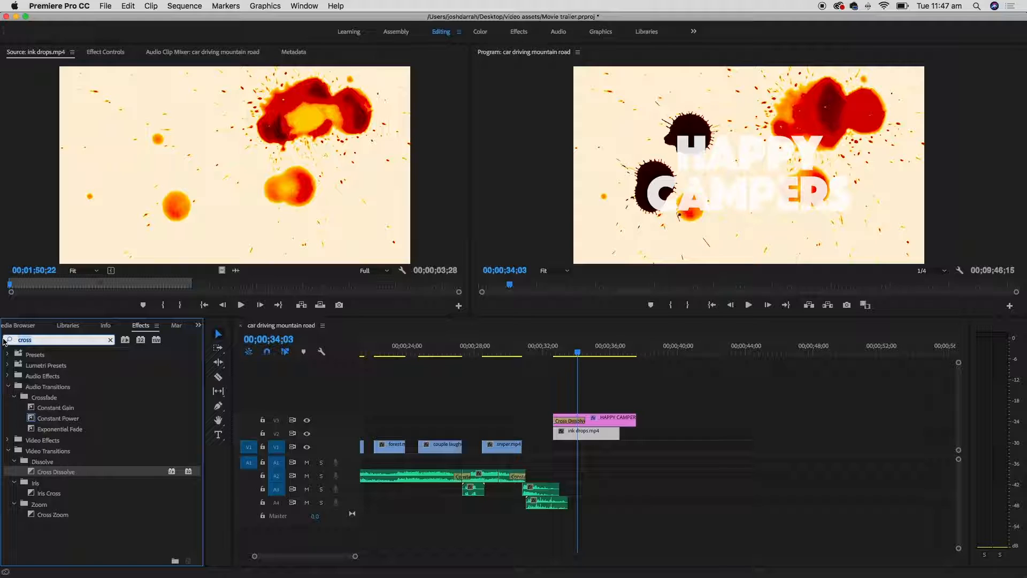
pyautogui.write('invert')
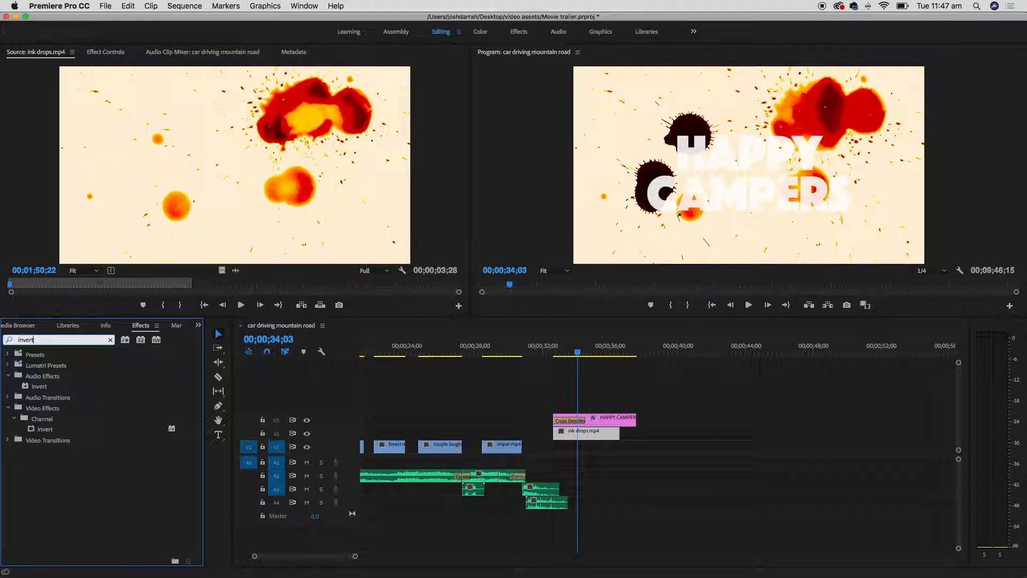
pyautogui.click(54, 378)
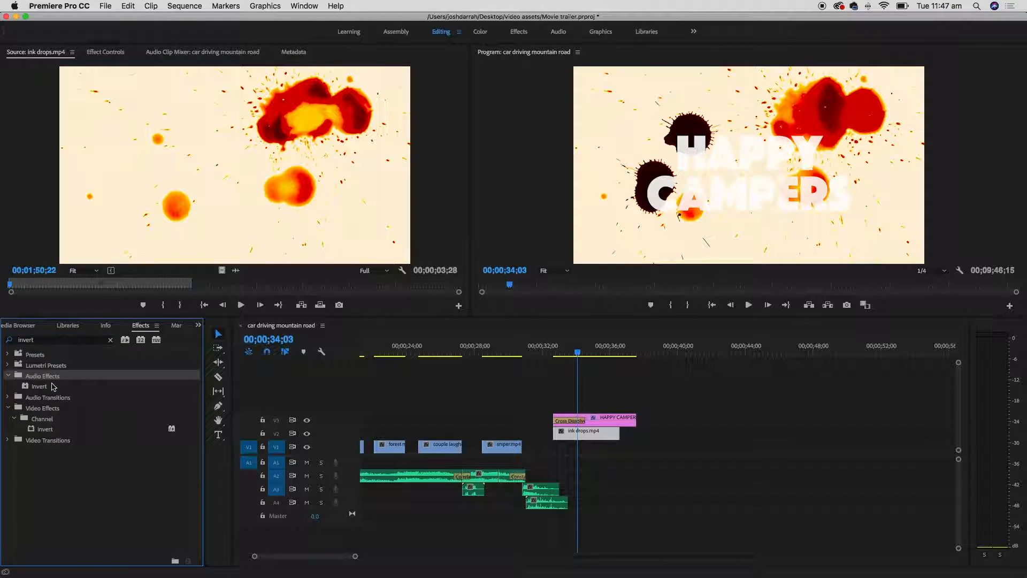
pyautogui.click(56, 409)
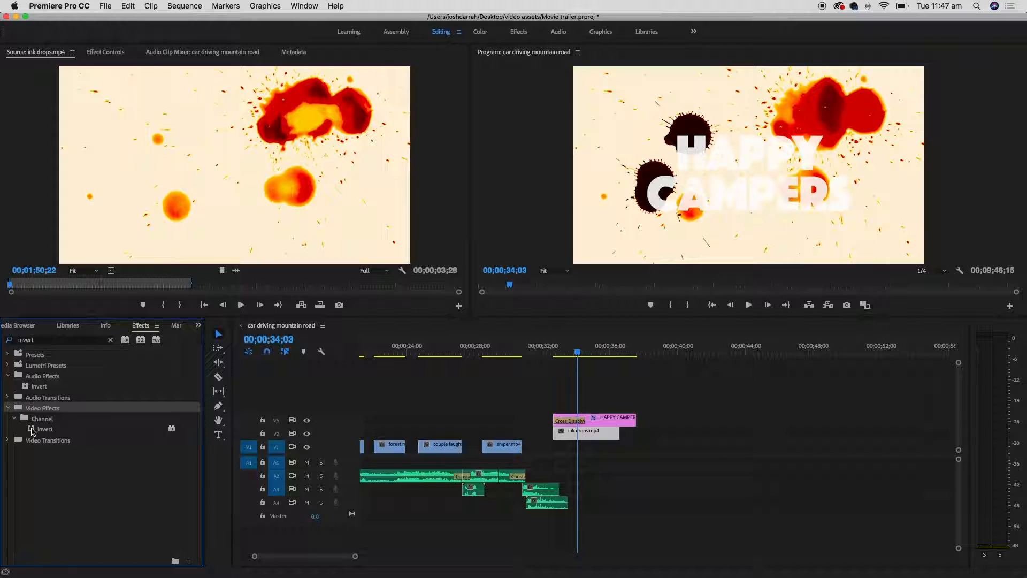
pyautogui.moveTo(32, 433)
pyautogui.mouseDown()
pyautogui.moveTo(398, 370)
pyautogui.moveTo(571, 390)
pyautogui.moveTo(588, 434)
pyautogui.mouseUp()
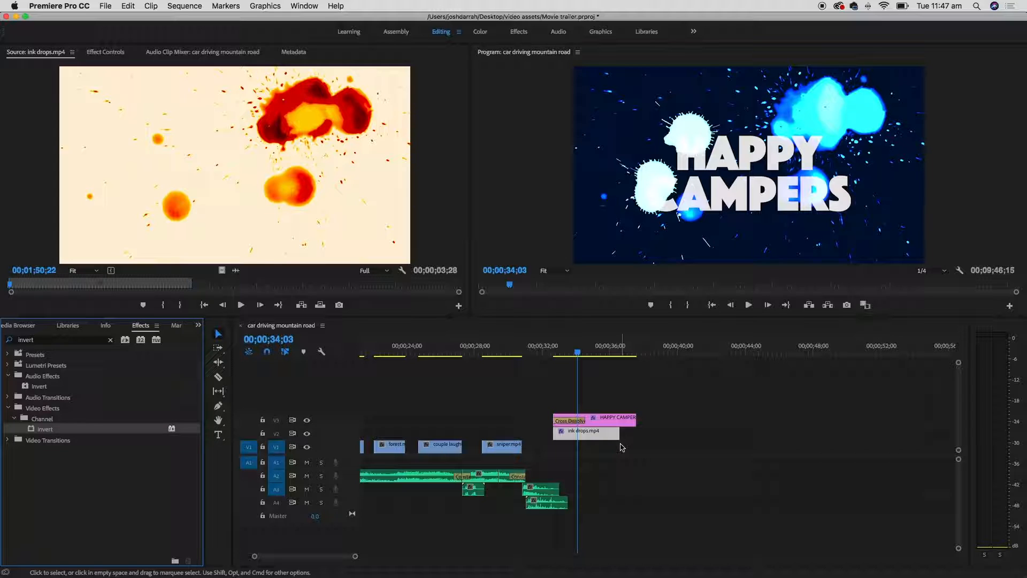
# - Set the opacity of the ink drops clip to 55% at 00;00;35;03
pyautogui.moveTo(580, 350)
pyautogui.mouseDown()
pyautogui.moveTo(607, 351)
pyautogui.moveTo(551, 348)
pyautogui.moveTo(595, 349)
pyautogui.mouseUp()
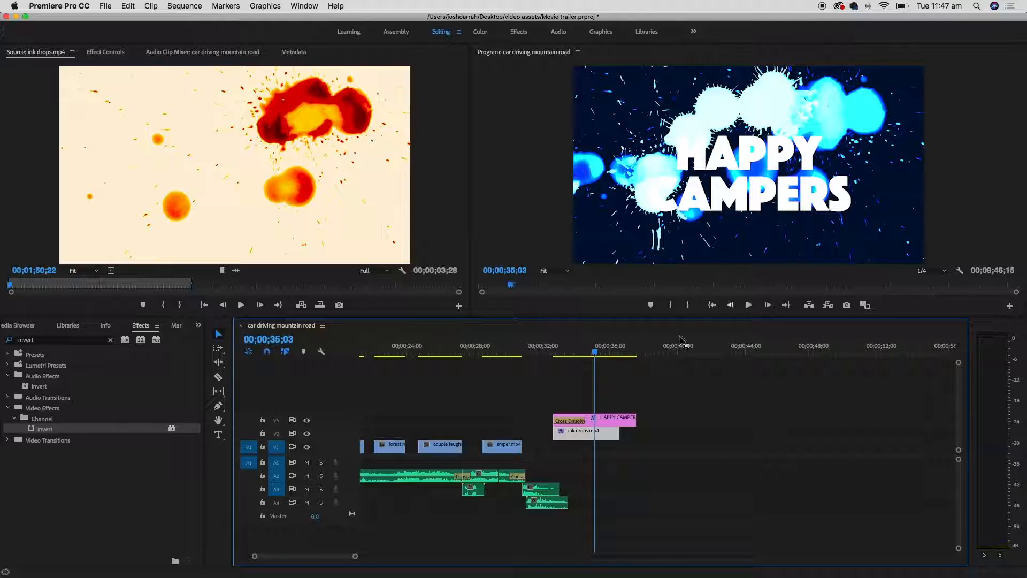
pyautogui.doubleClick(579, 435)
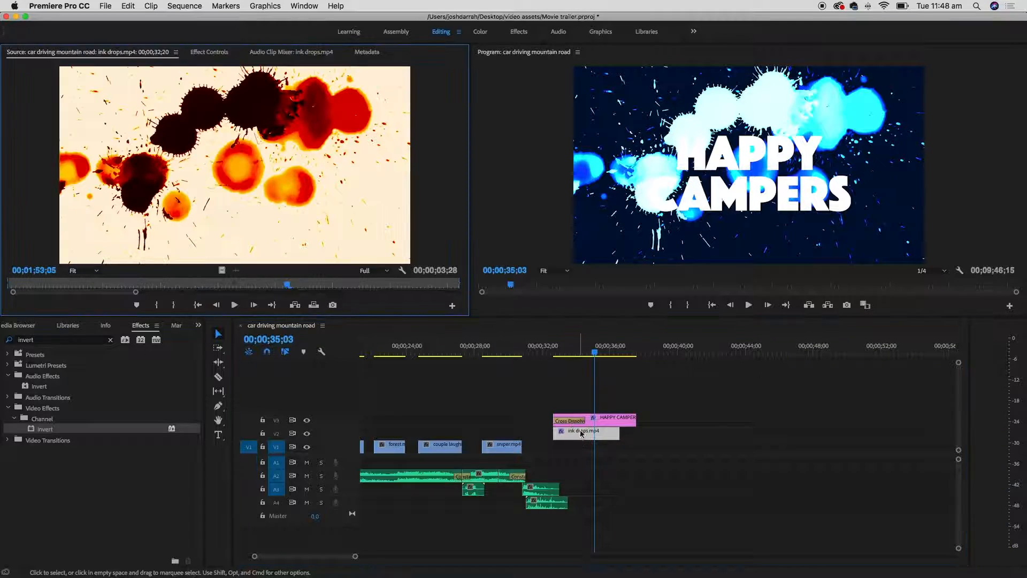
pyautogui.click(210, 54)
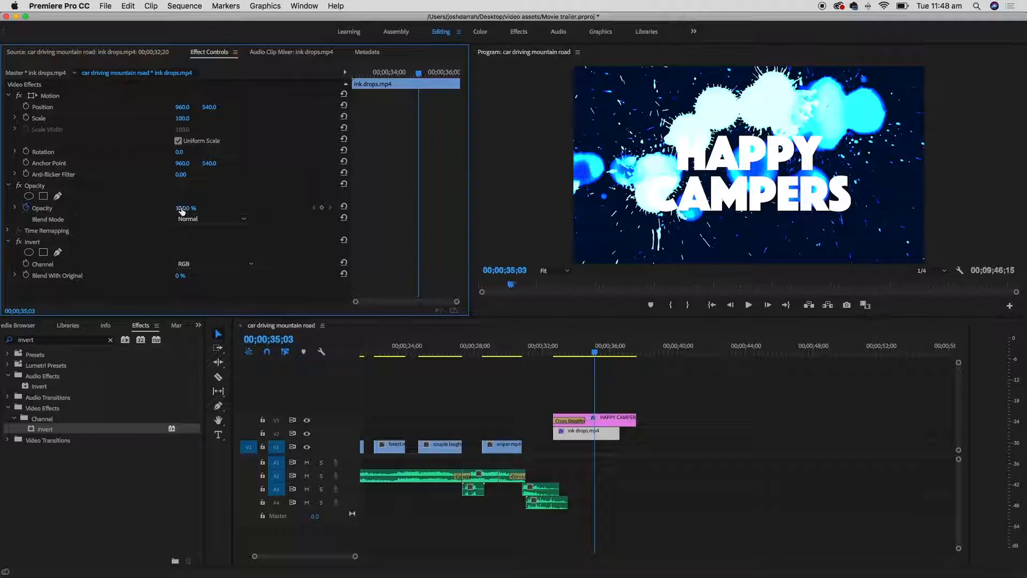
pyautogui.moveTo(185, 208); pyautogui.dragTo(54, 202)
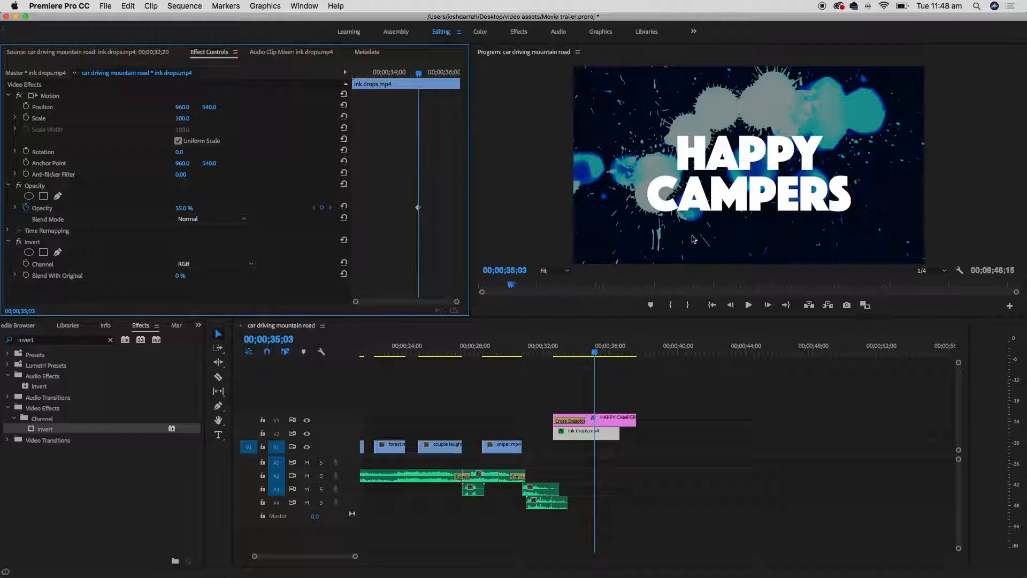
# - Play the title section twice from just before the ink drops clip to review the dimmed background
pyautogui.click(549, 349)
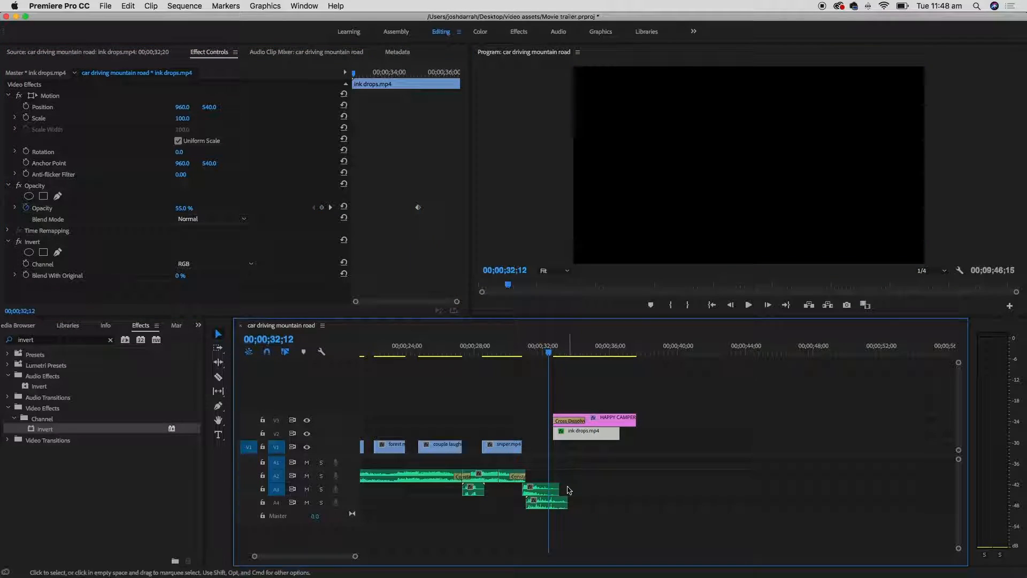
pyautogui.press('space')
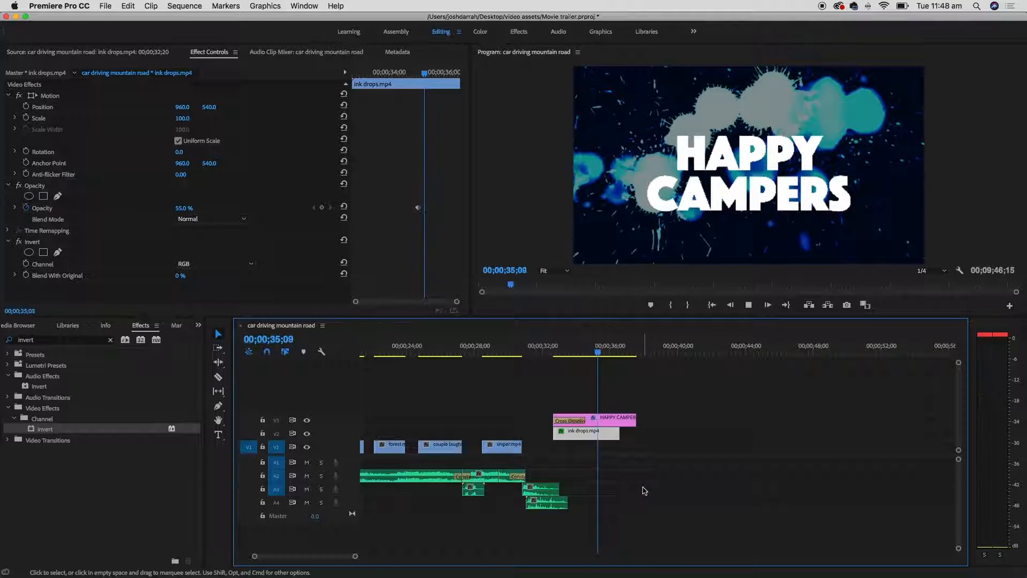
pyautogui.press('space')
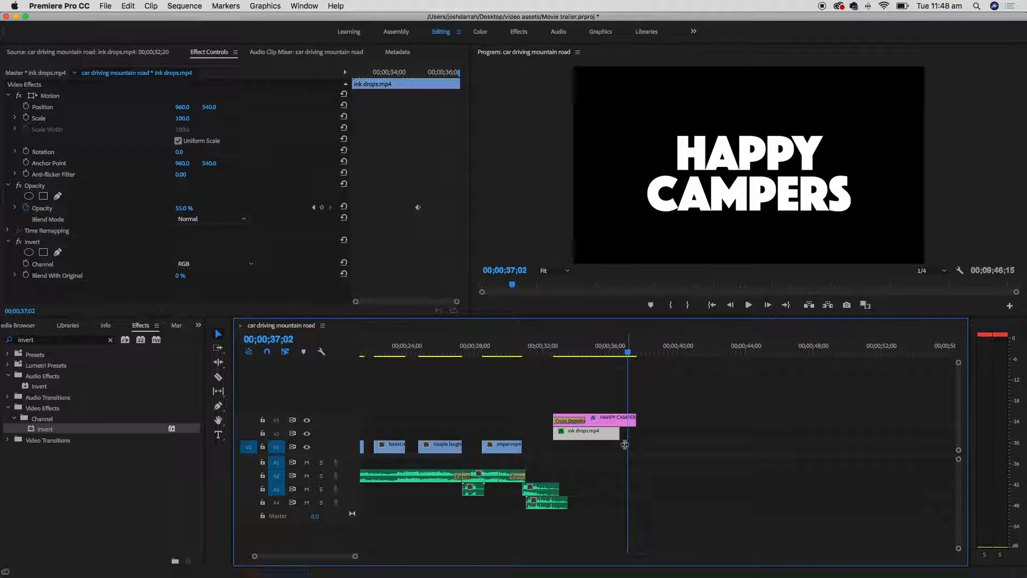
pyautogui.click(551, 349)
pyautogui.moveTo(551, 349); pyautogui.dragTo(547, 349)
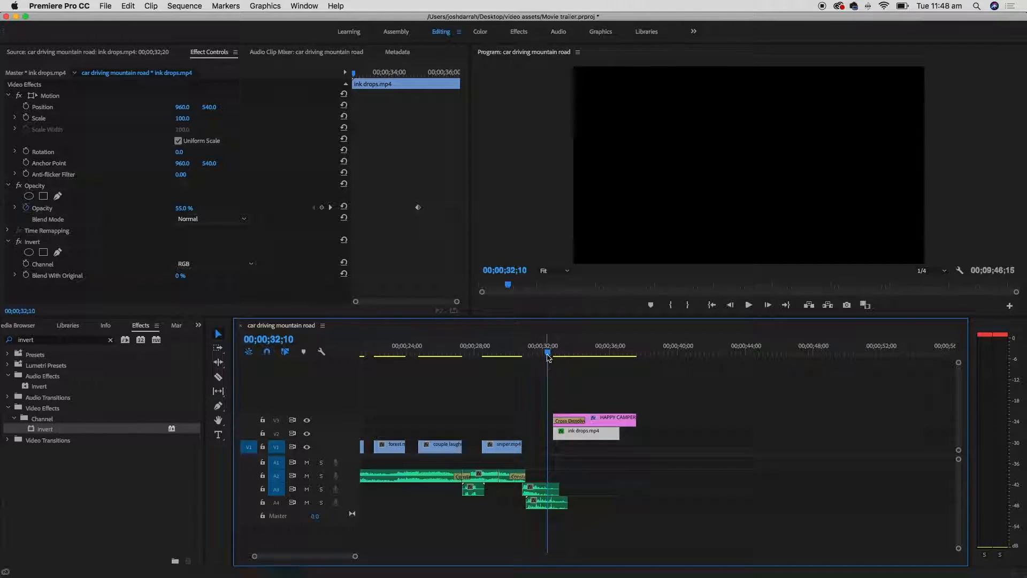
pyautogui.press('space')
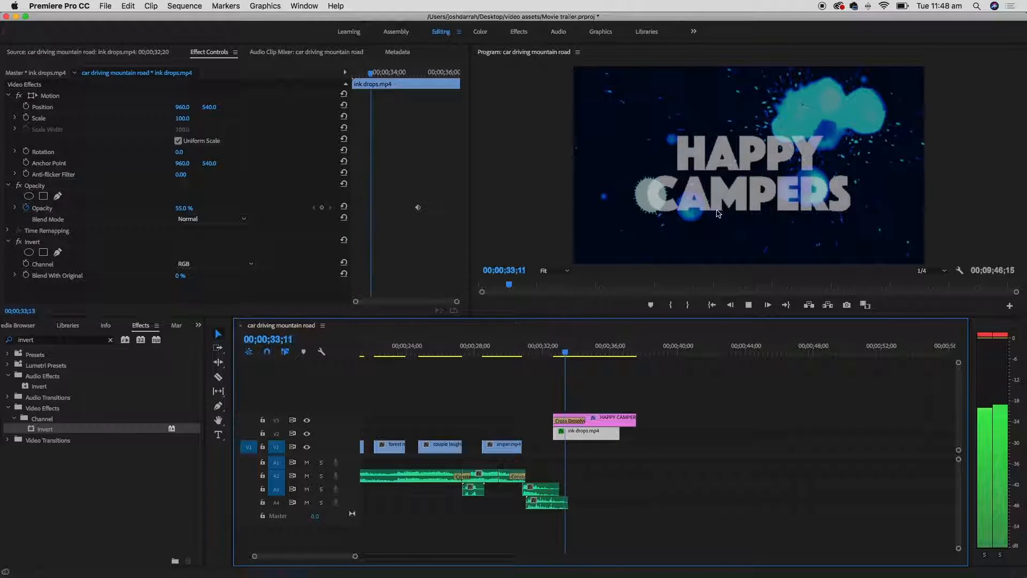
pyautogui.press('space')
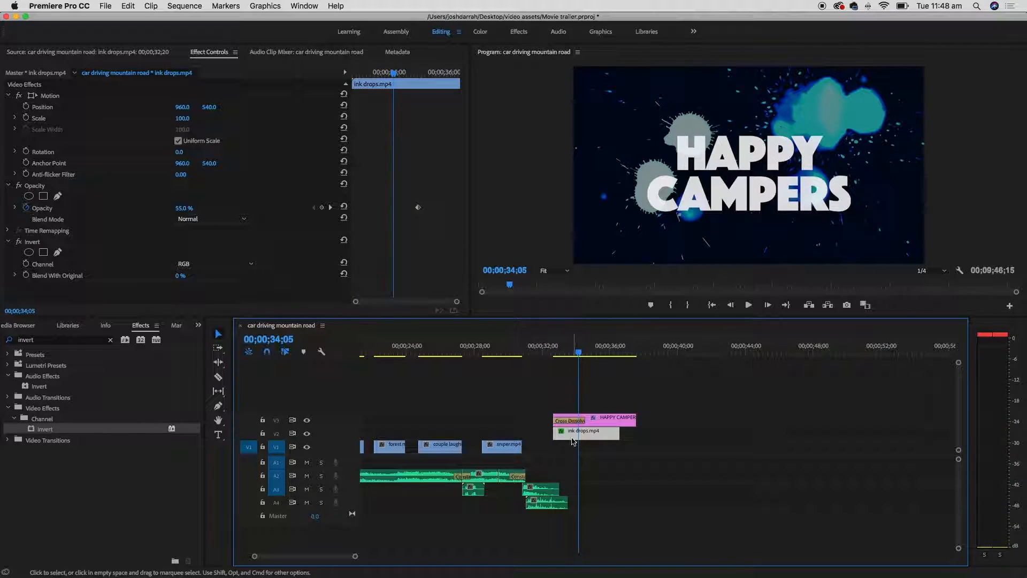
# - Find Cross Dissolve with the search term cross, apply it to the start of the ink drops clip and play back the fade-in
pyautogui.click(79, 338)
pyautogui.write('cross')
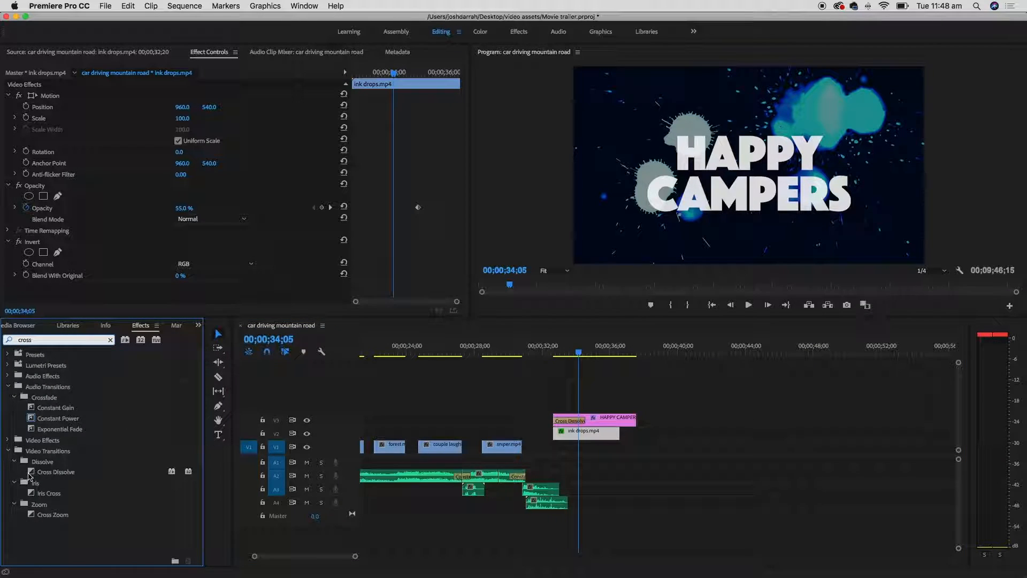
pyautogui.moveTo(29, 474)
pyautogui.mouseDown()
pyautogui.moveTo(367, 420)
pyautogui.moveTo(581, 435)
pyautogui.mouseUp()
pyautogui.click(553, 351)
pyautogui.press('space')
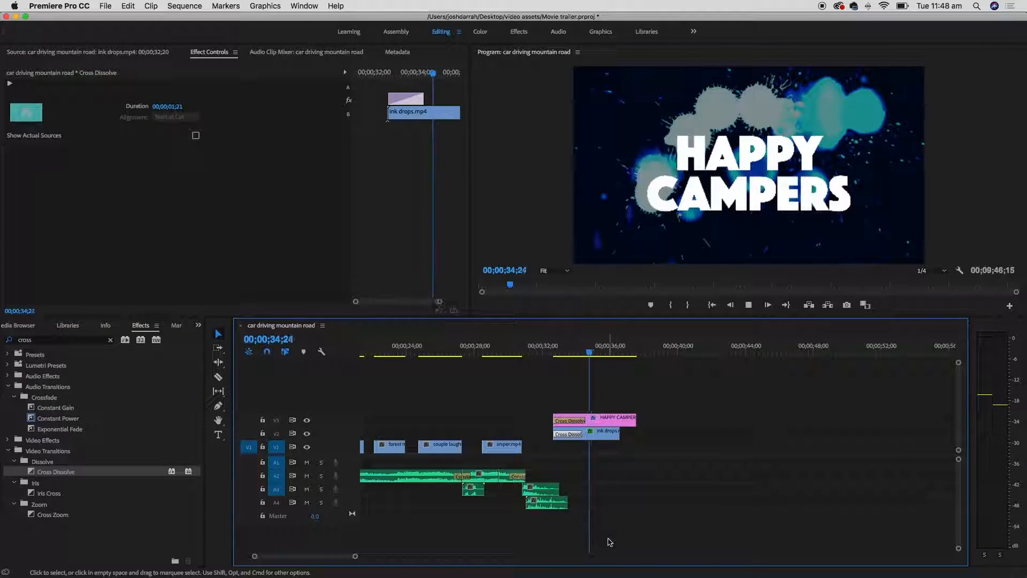
# - Trim the end of the HAPPY CAMPERS title to match the ink drops clip and apply Cross Dissolve to both clips' ends
pyautogui.press('space')
pyautogui.moveTo(636, 417); pyautogui.dragTo(619, 417)
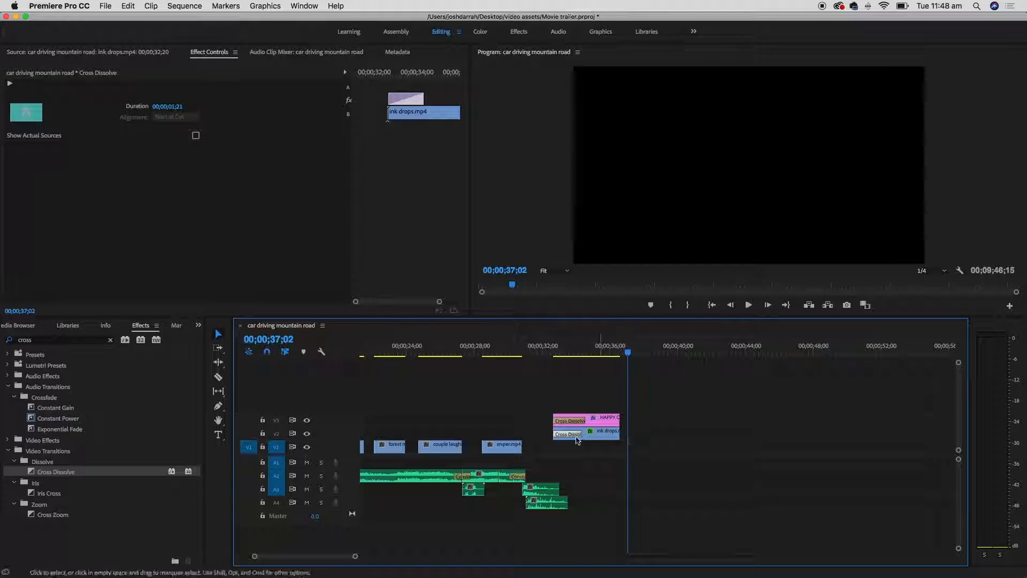
pyautogui.moveTo(56, 471); pyautogui.dragTo(614, 421)
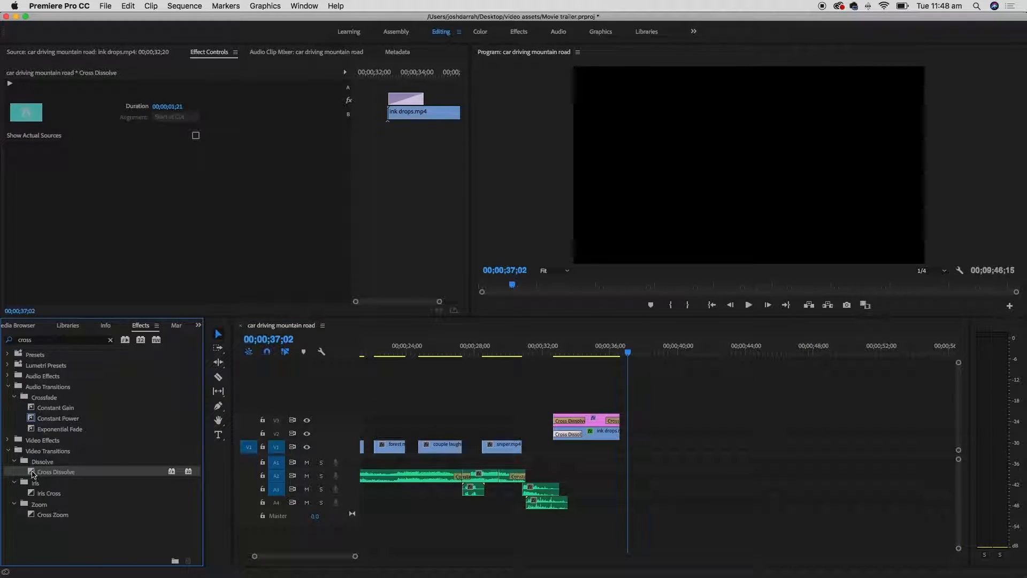
pyautogui.moveTo(32, 474)
pyautogui.mouseDown()
pyautogui.moveTo(467, 436)
pyautogui.moveTo(614, 434)
pyautogui.mouseUp()
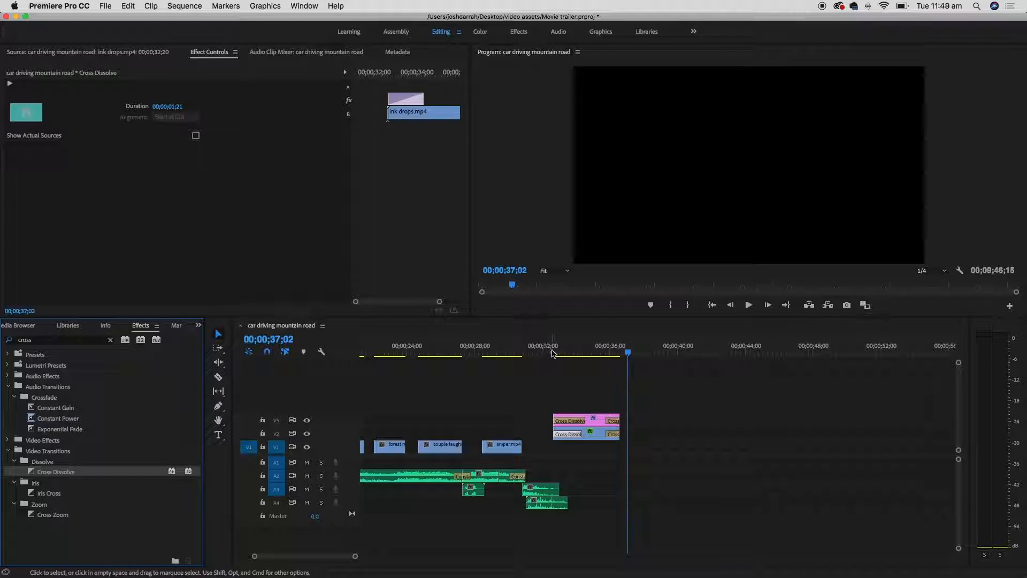
# - Play the title section from just before its start to review the fade-out of the title and background
pyautogui.click(553, 353)
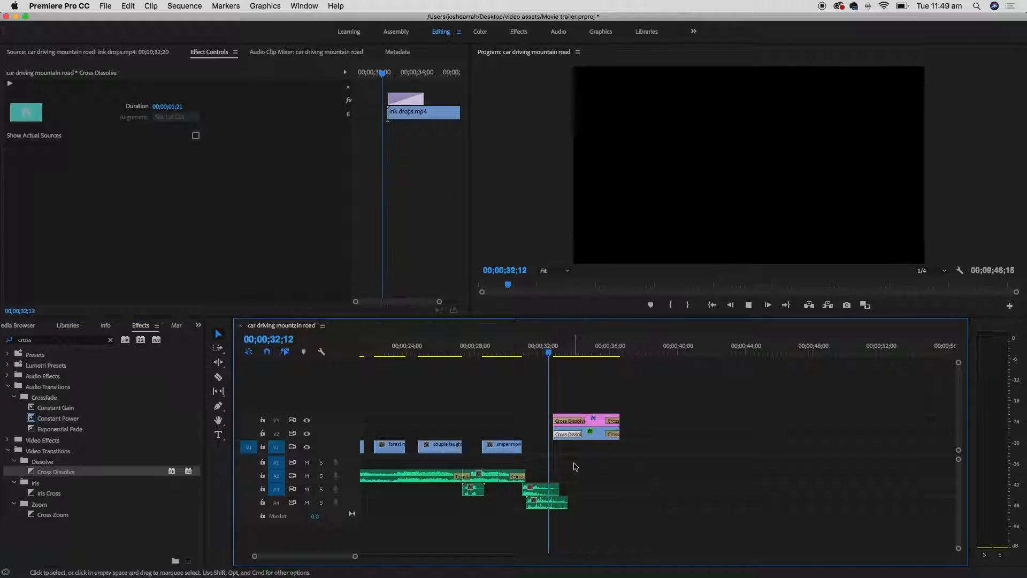
pyautogui.press('space')
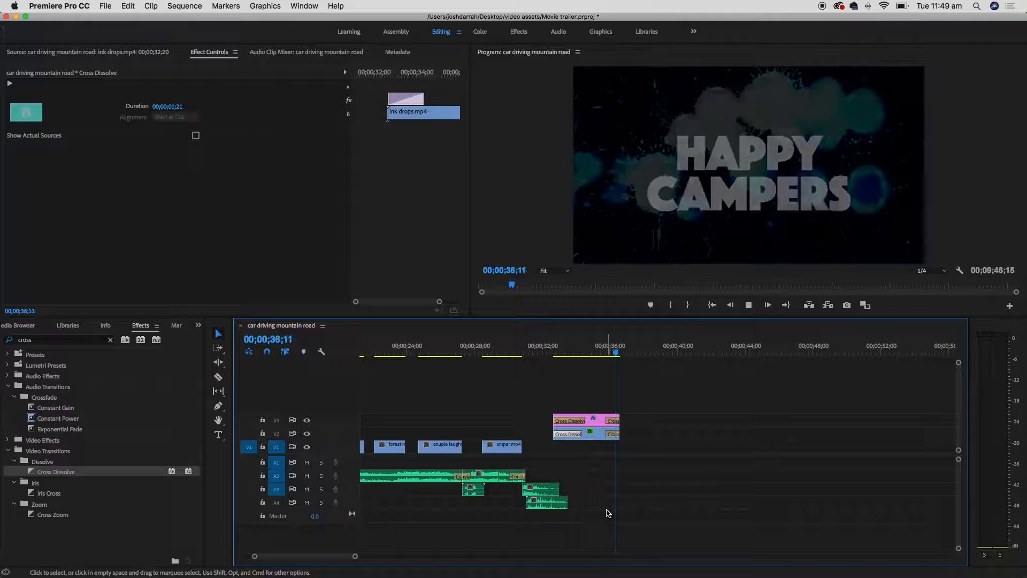
pyautogui.press('space')
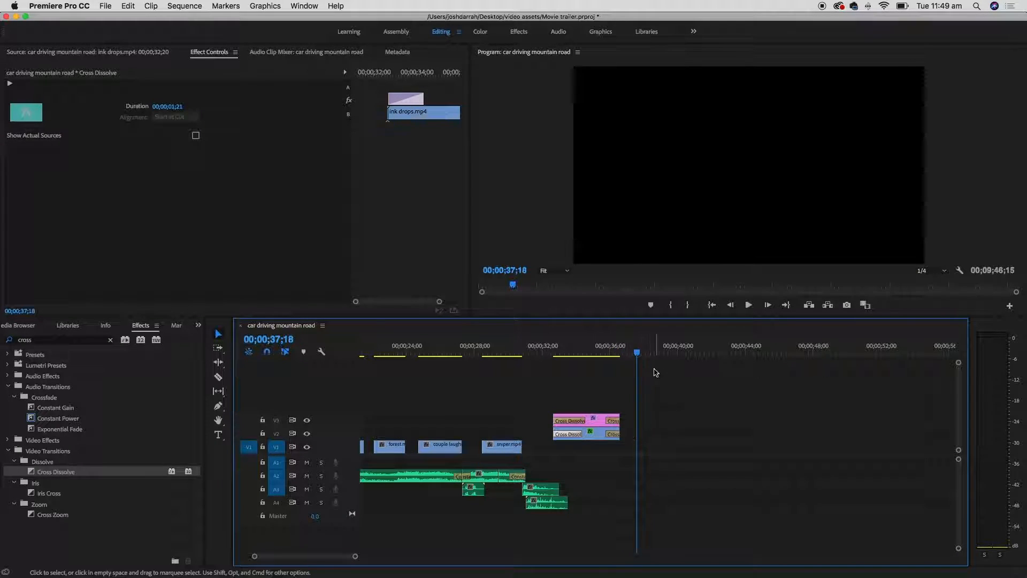
pyautogui.click(597, 349)
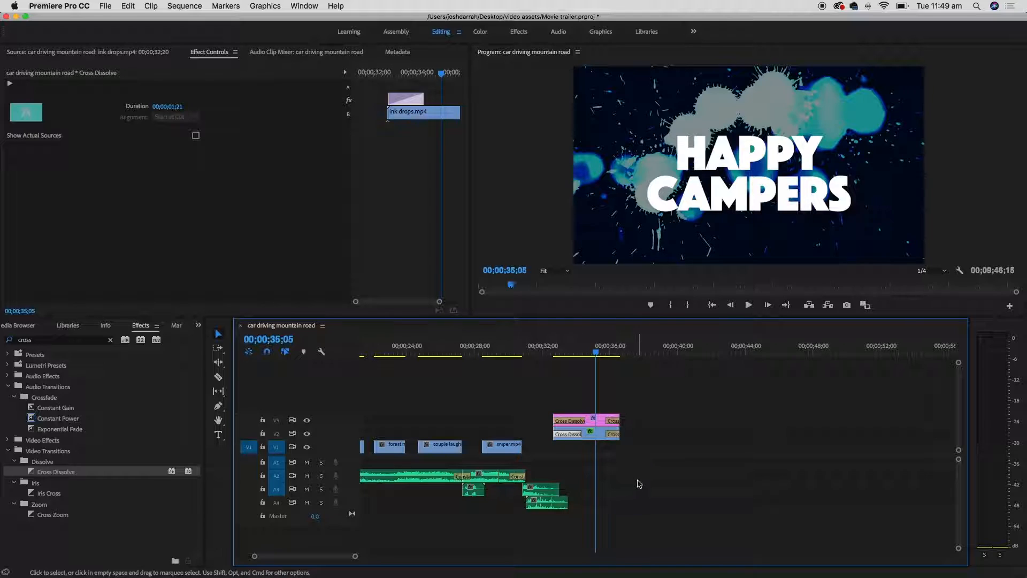
# - Open the project's music bin and load happy uplifting.wav into the source monitor
pyautogui.click(199, 325)
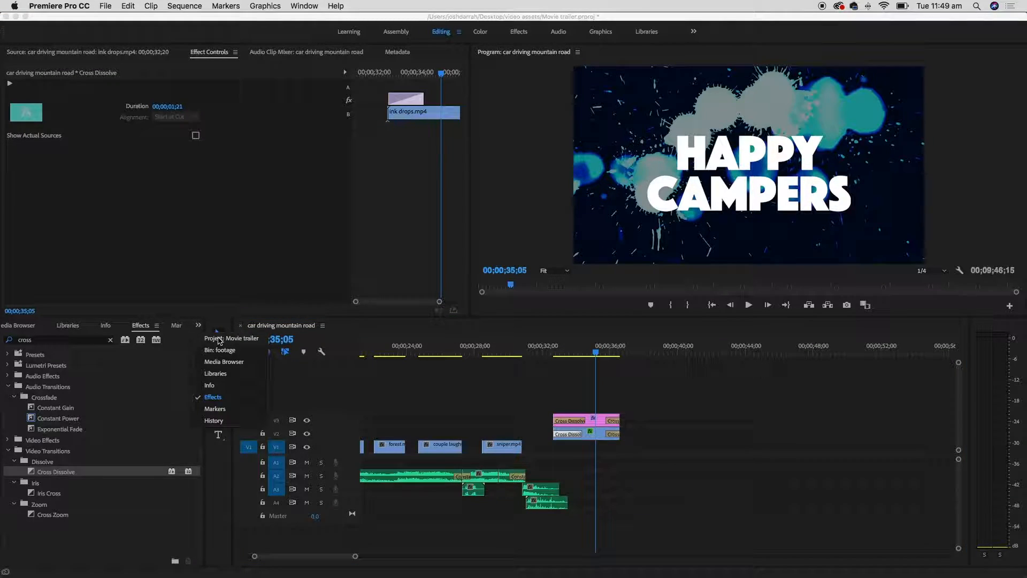
pyautogui.click(219, 339)
pyautogui.click(154, 447)
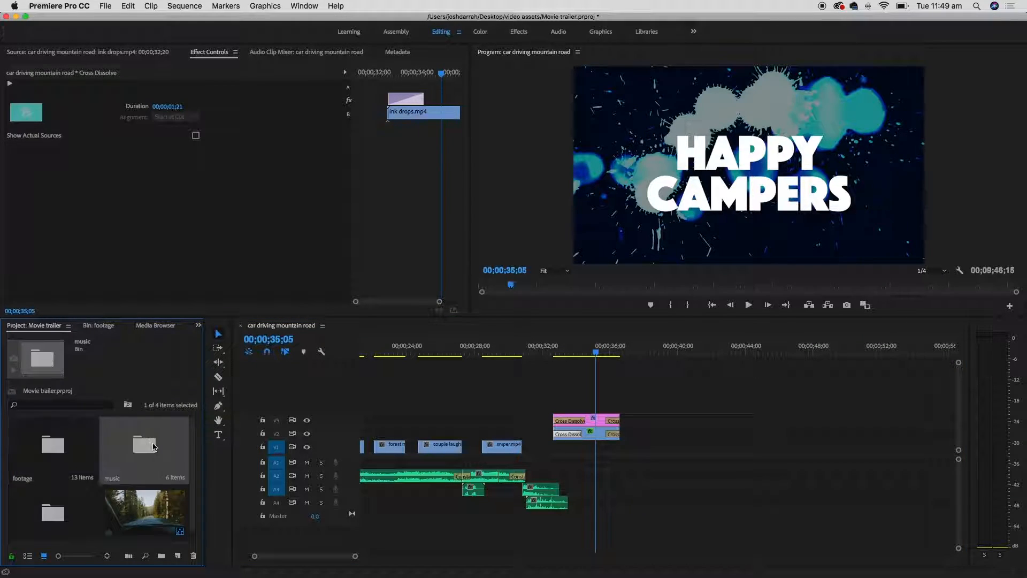
pyautogui.doubleClick(154, 447)
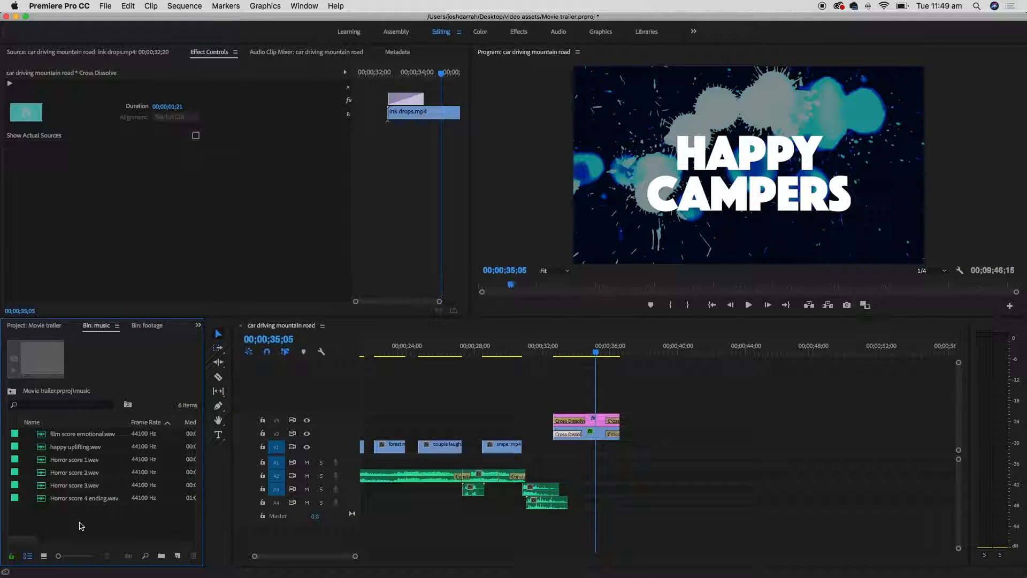
pyautogui.doubleClick(43, 447)
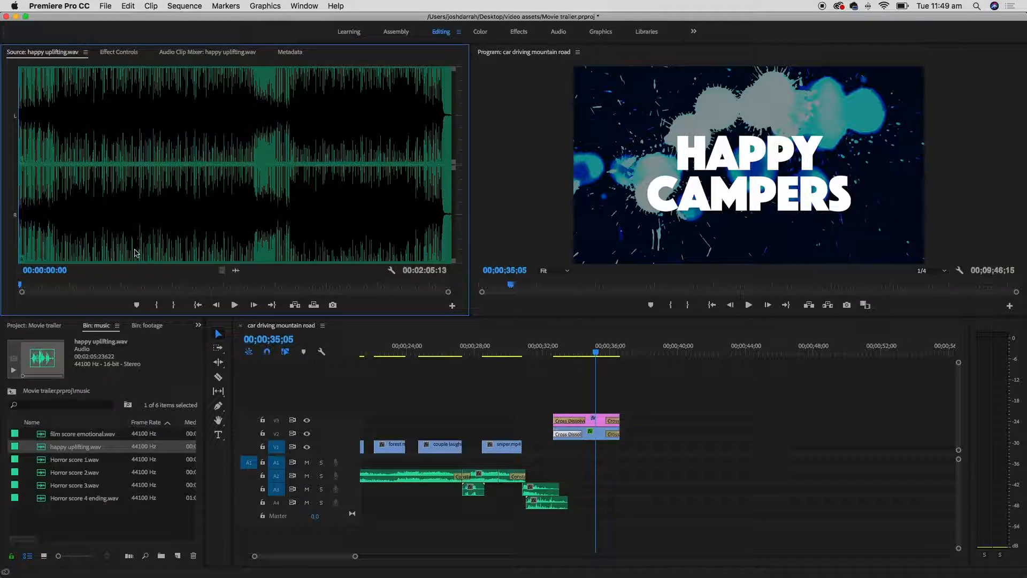
# - Enlarge the waveform of happy uplifting.wav and listen to the opening seconds of the track
pyautogui.press('=')
pyautogui.press('=')
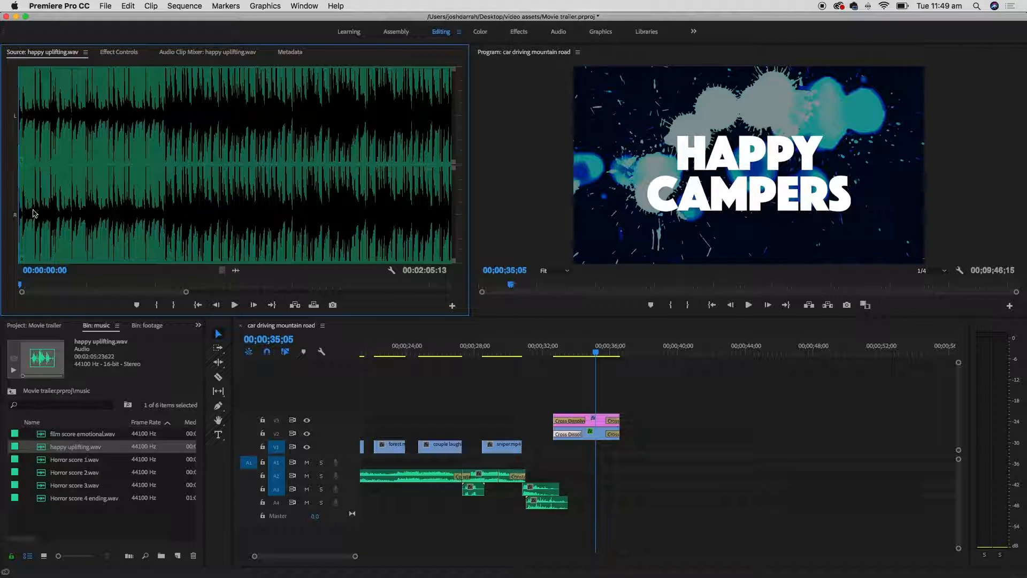
pyautogui.press('space')
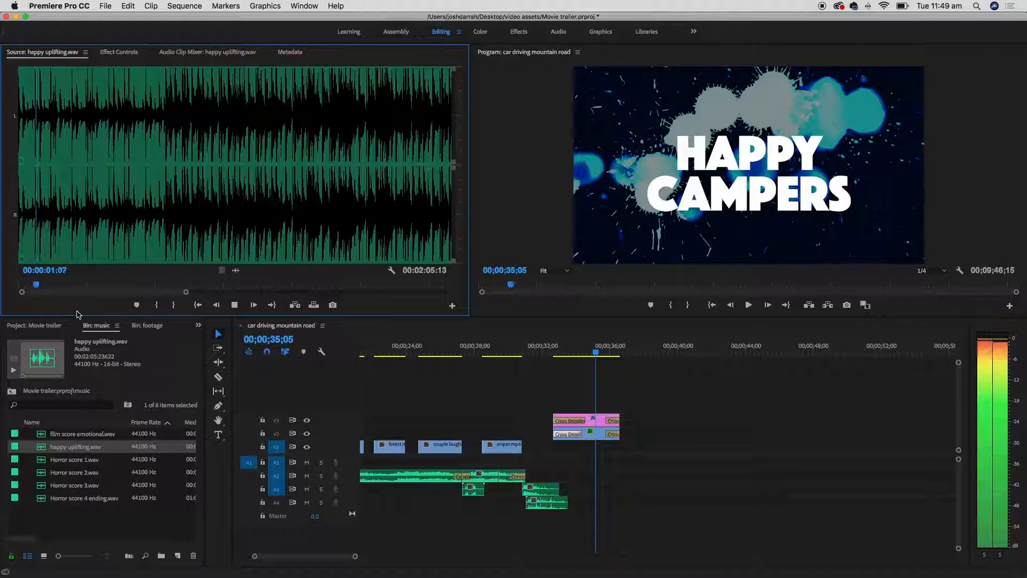
pyautogui.press('space')
pyautogui.press('-')
pyautogui.press('-')
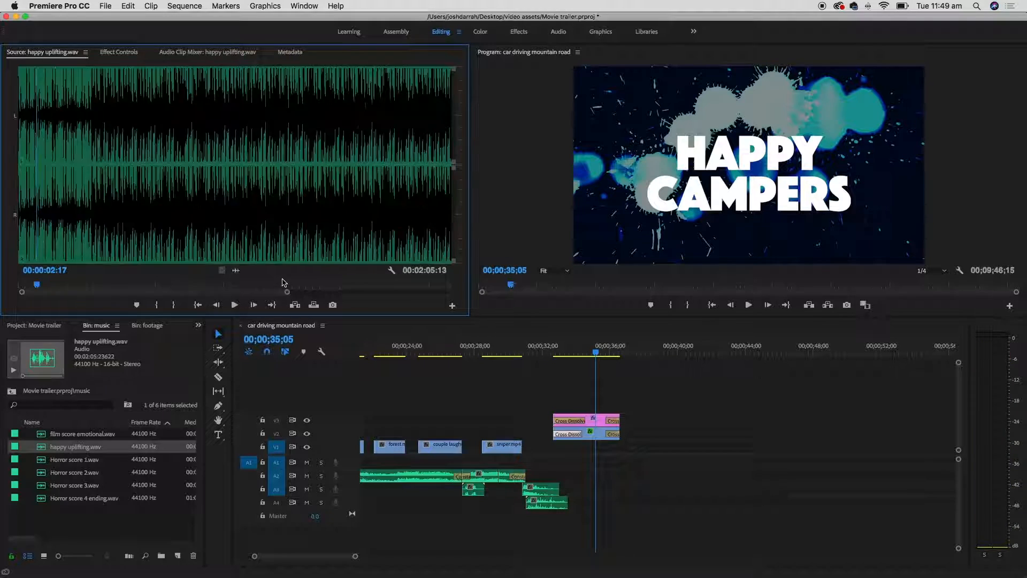
# - Listen to the closing section of happy uplifting.wav from several points to find a suitable excerpt for the title
pyautogui.click(429, 216)
pyautogui.press('=')
pyautogui.press('=')
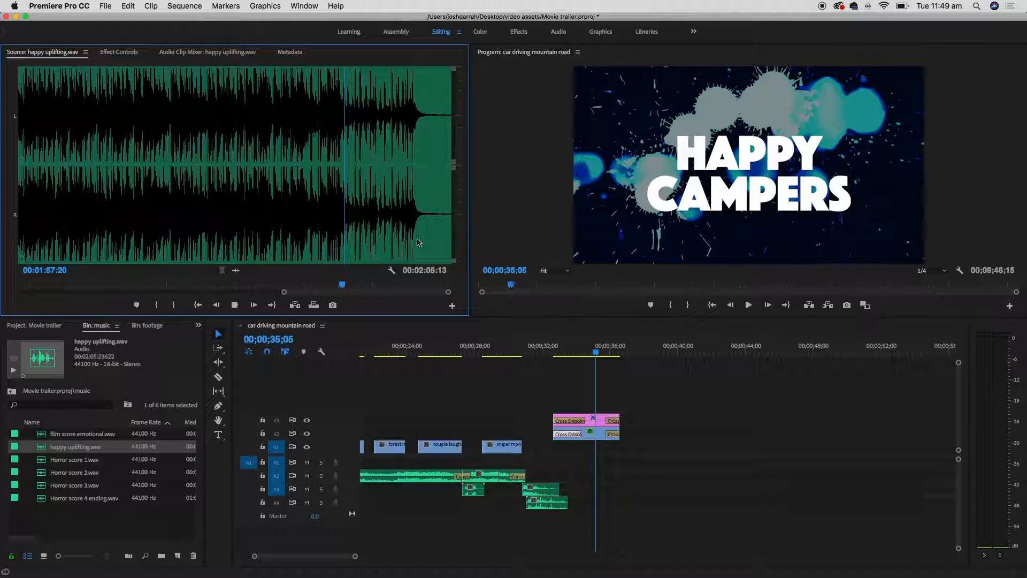
pyautogui.press('space')
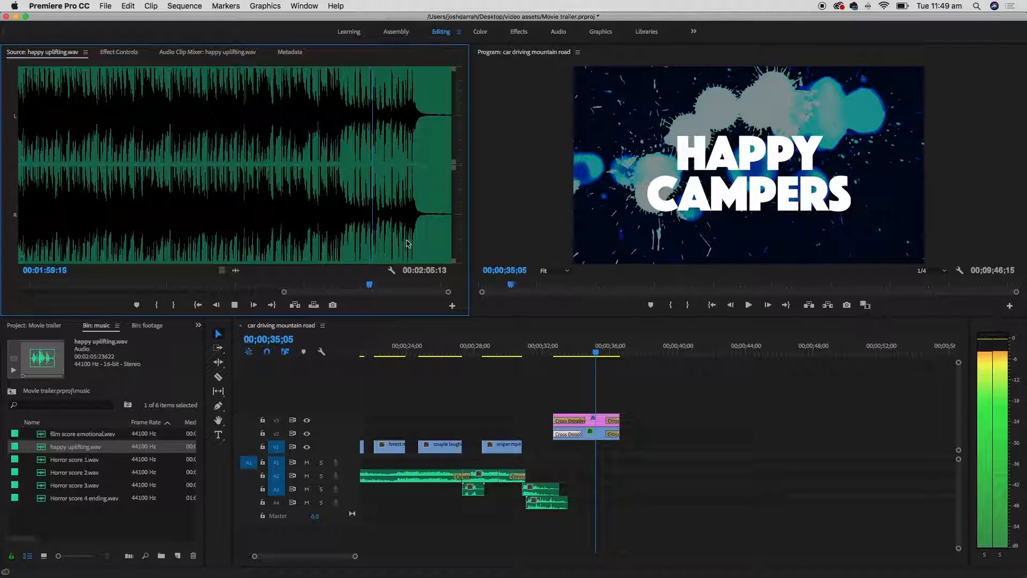
pyautogui.click(255, 213)
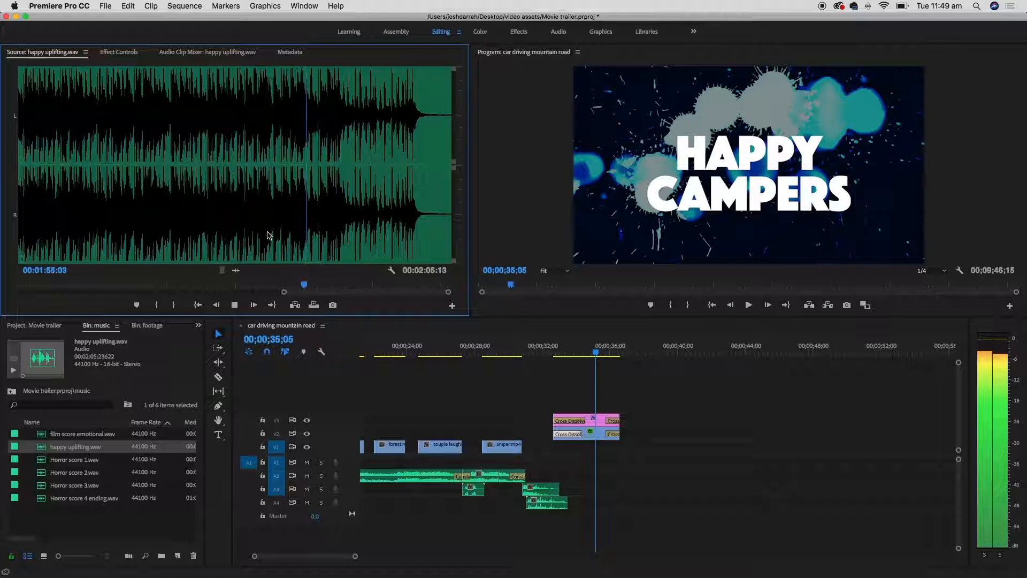
pyautogui.press('space')
# - Mark an excerpt of happy uplifting.wav with the in point at 00:01:51:20 and the out point at 00:01:57:09
pyautogui.click(262, 214)
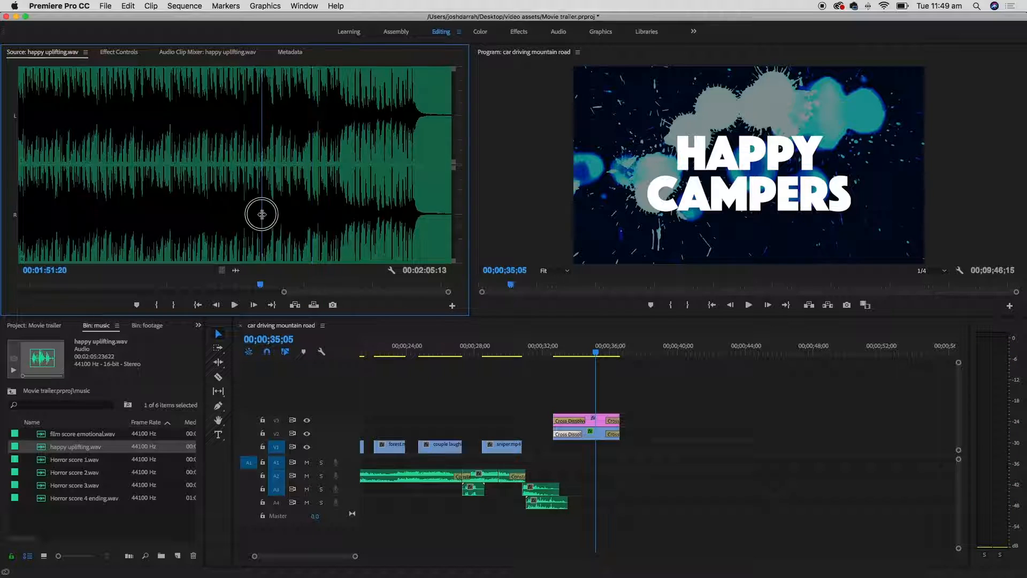
pyautogui.press('i')
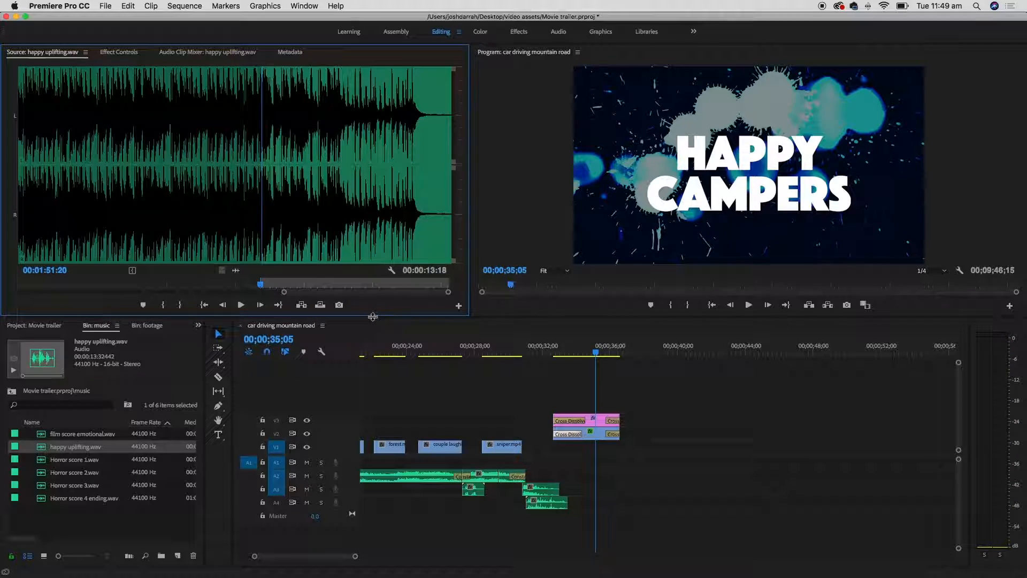
pyautogui.press('space')
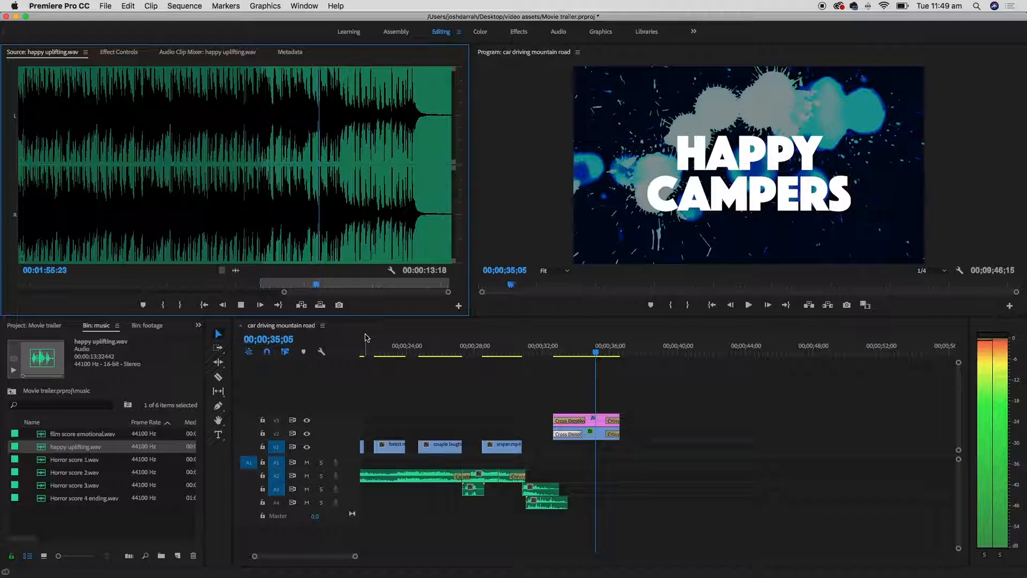
pyautogui.press('space')
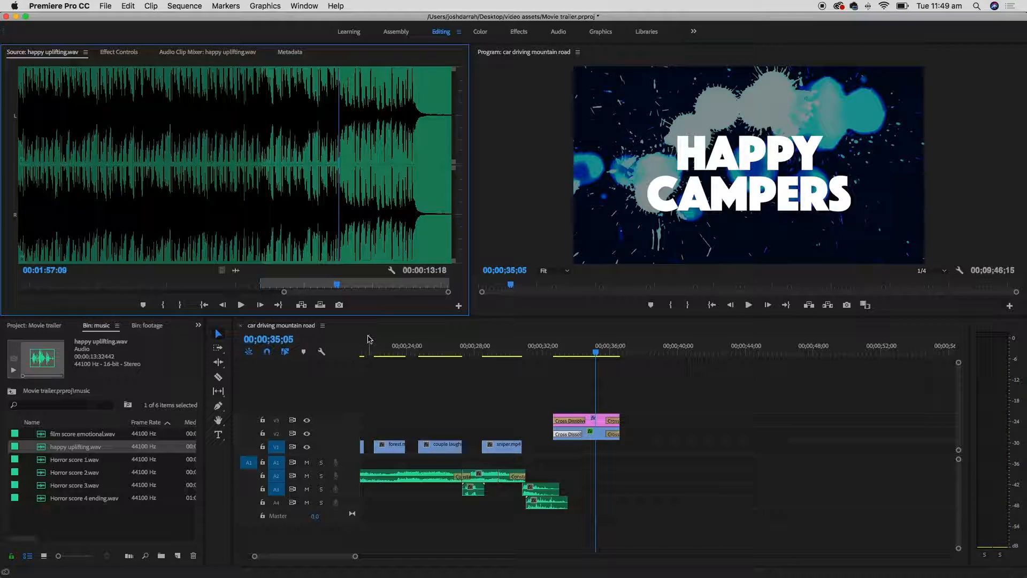
pyautogui.press('o')
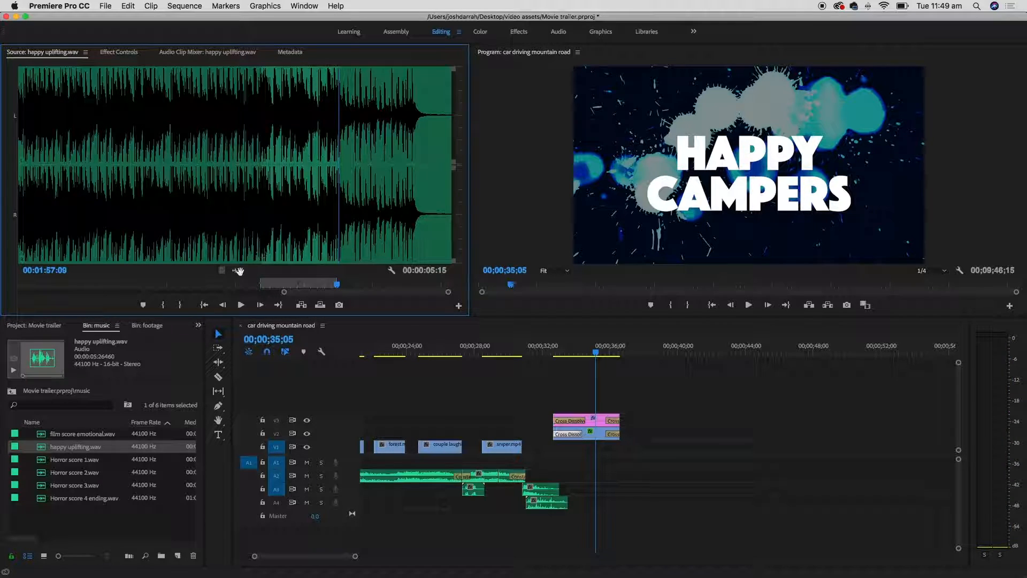
# - Add only the audio of the marked excerpt to the sequence and place it on A2 starting with the title at 00;00;32;20
pyautogui.moveTo(237, 271); pyautogui.dragTo(600, 501)
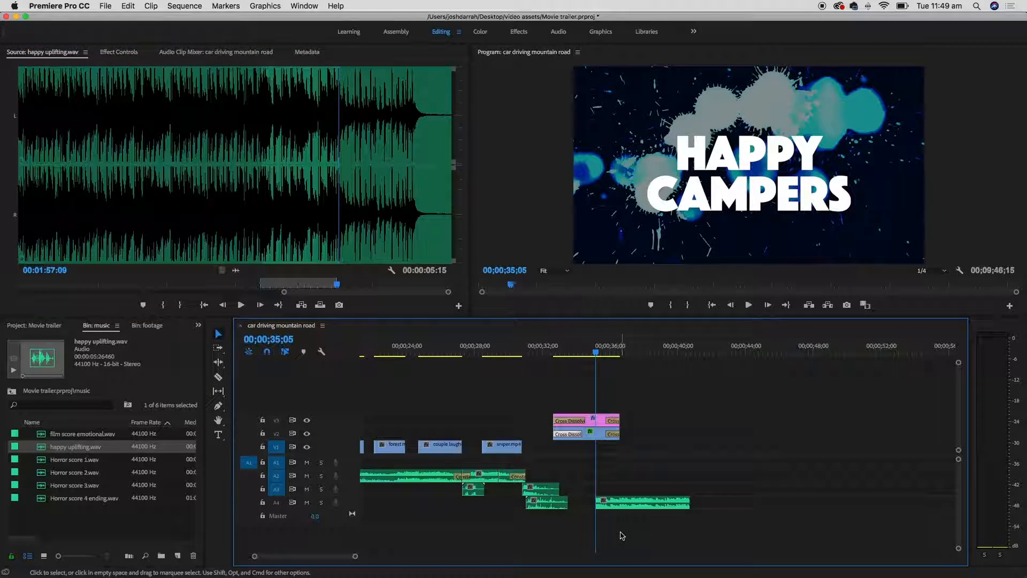
pyautogui.click(554, 350)
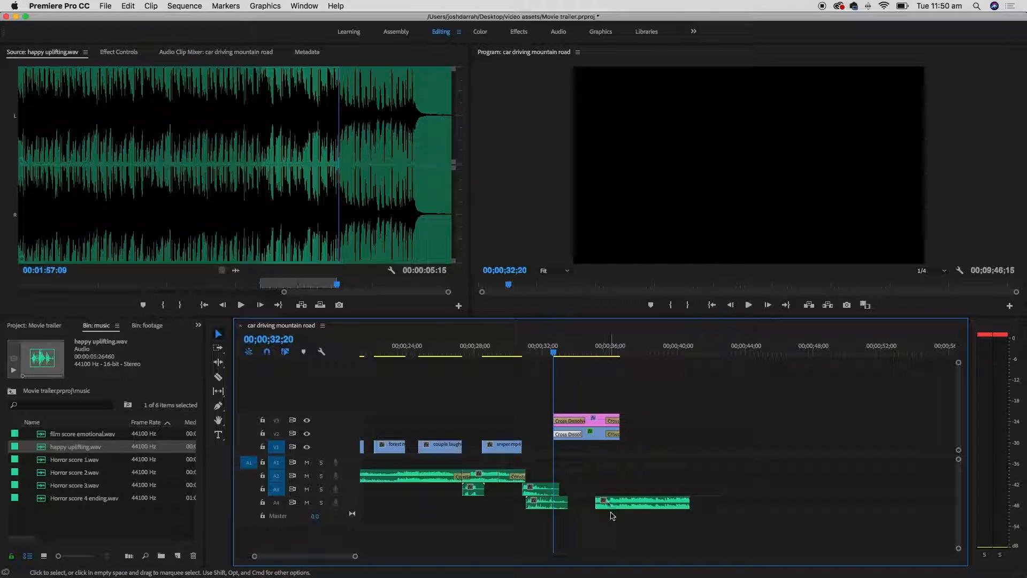
pyautogui.moveTo(632, 509); pyautogui.dragTo(591, 477)
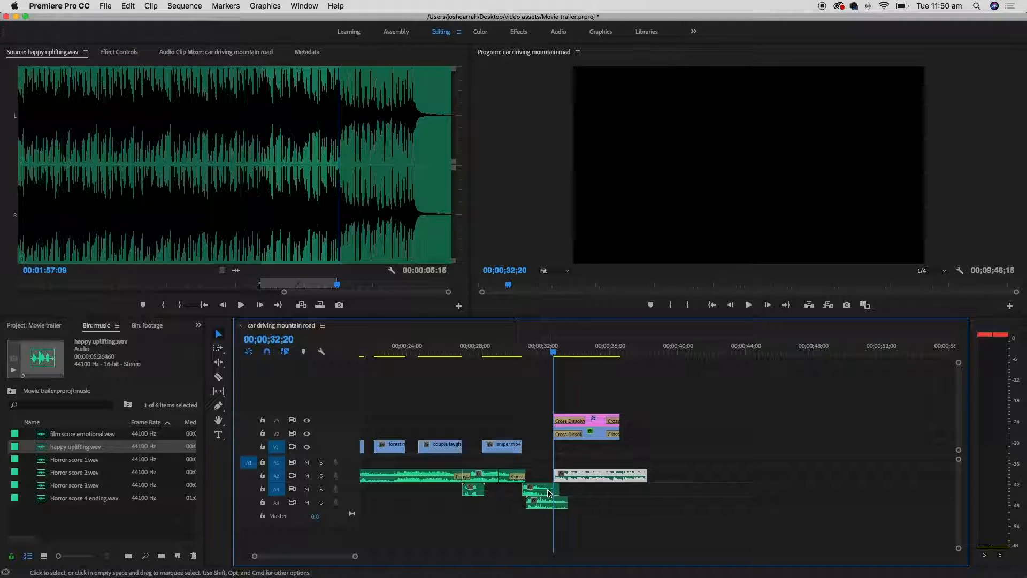
# - Play the title section from just before its start to review it with the music, and return the playhead to the start
pyautogui.moveTo(554, 352); pyautogui.dragTo(548, 351)
pyautogui.press('space')
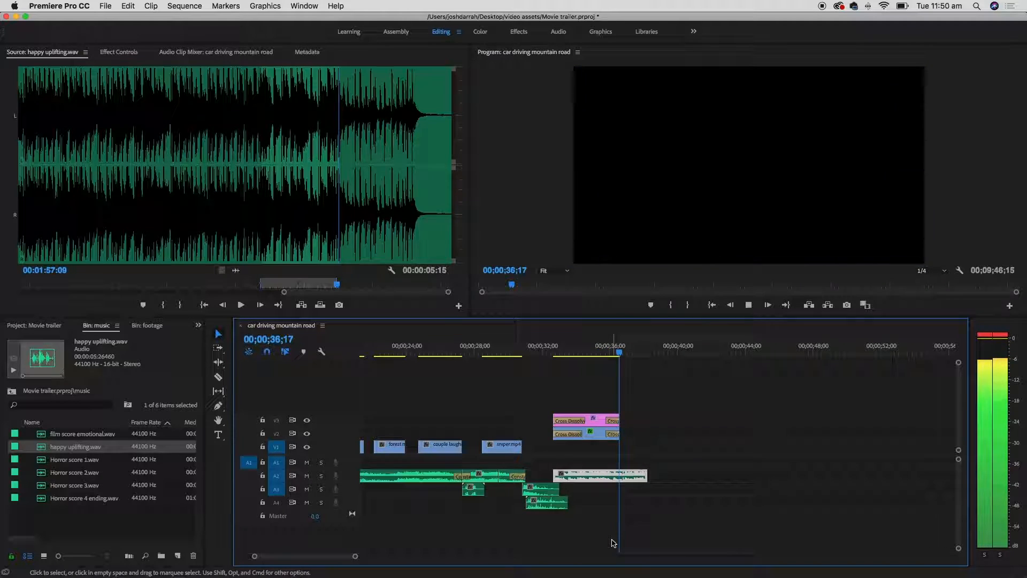
pyautogui.press('space')
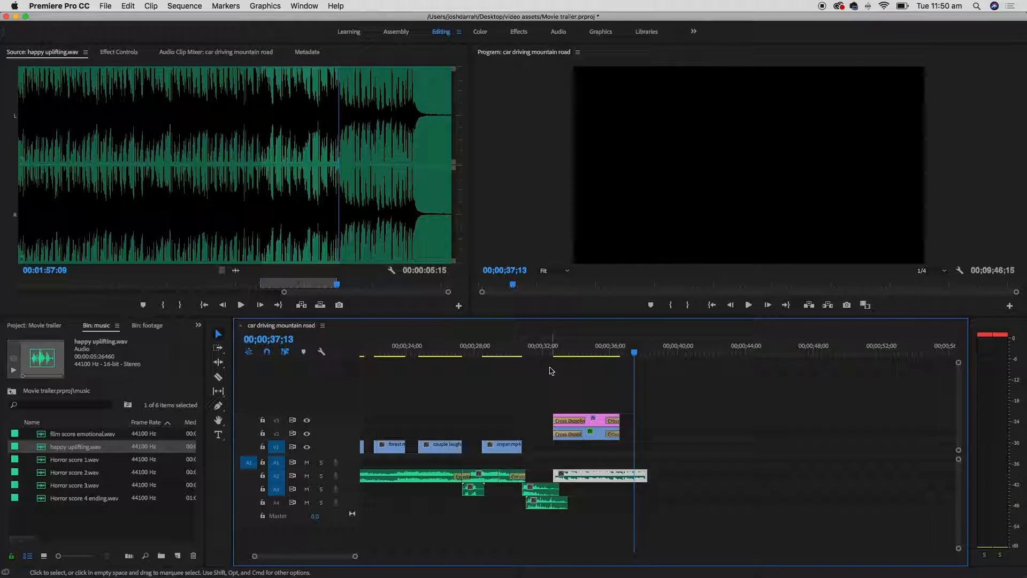
pyautogui.click(553, 351)
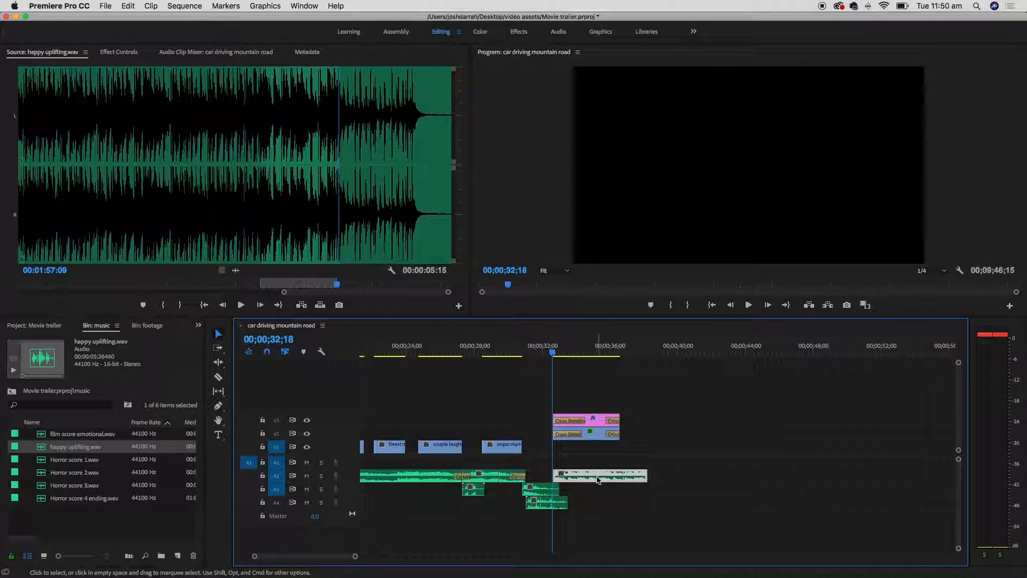
# - Increase the height of audio track A2 to show the waveforms and volume lines, and deselect the music clip
pyautogui.moveTo(233, 494)
pyautogui.mouseDown()
pyautogui.moveTo(280, 489)
pyautogui.moveTo(233, 488)
pyautogui.mouseUp()
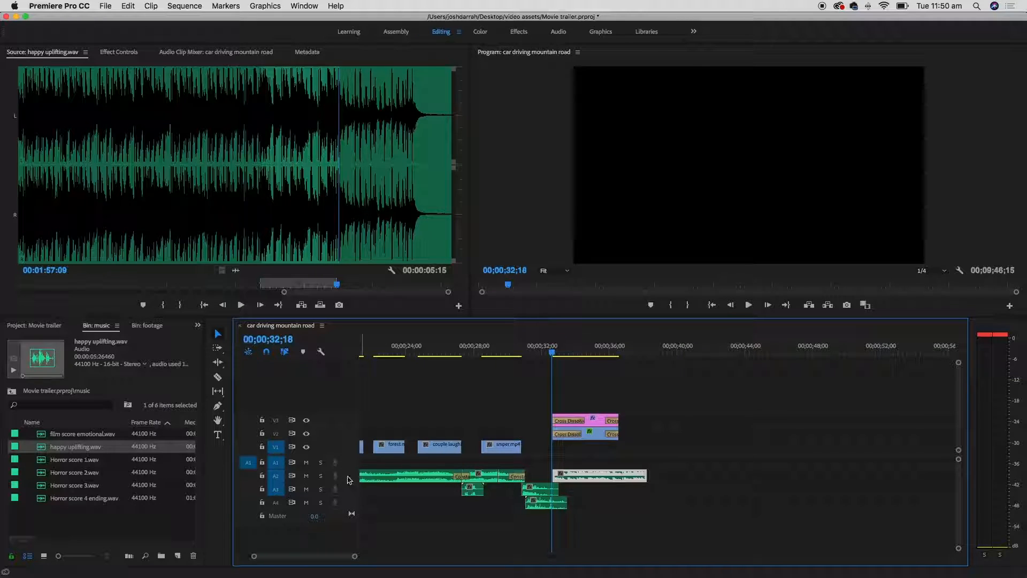
pyautogui.moveTo(348, 482); pyautogui.dragTo(354, 515)
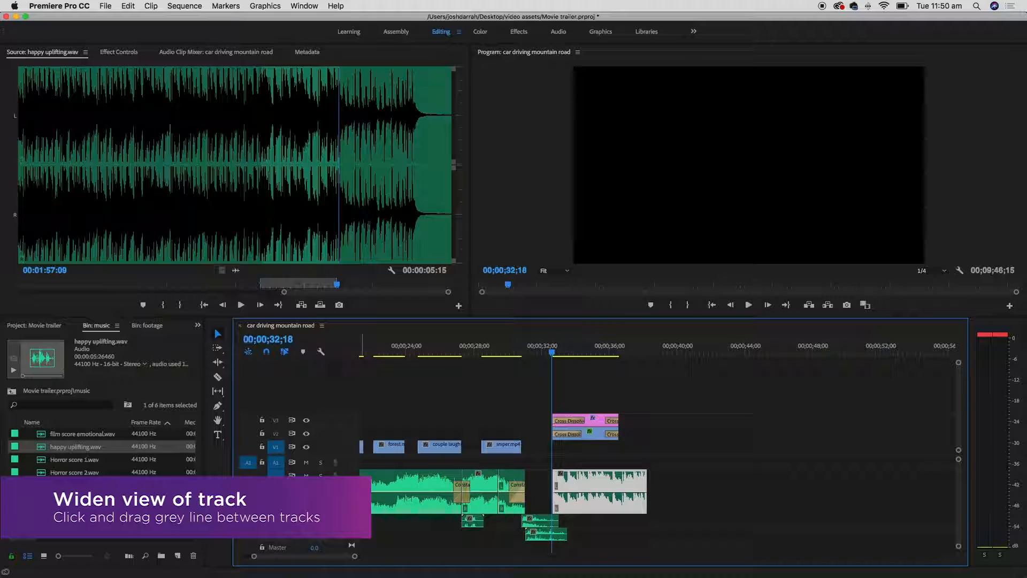
pyautogui.moveTo(345, 513)
pyautogui.mouseDown()
pyautogui.moveTo(344, 486)
pyautogui.moveTo(348, 522)
pyautogui.mouseUp()
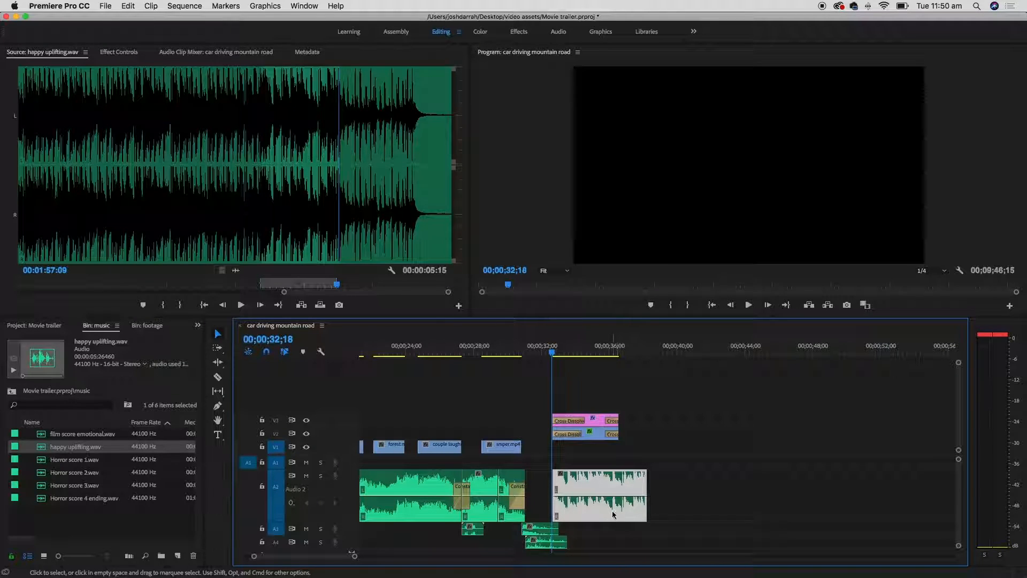
pyautogui.click(692, 486)
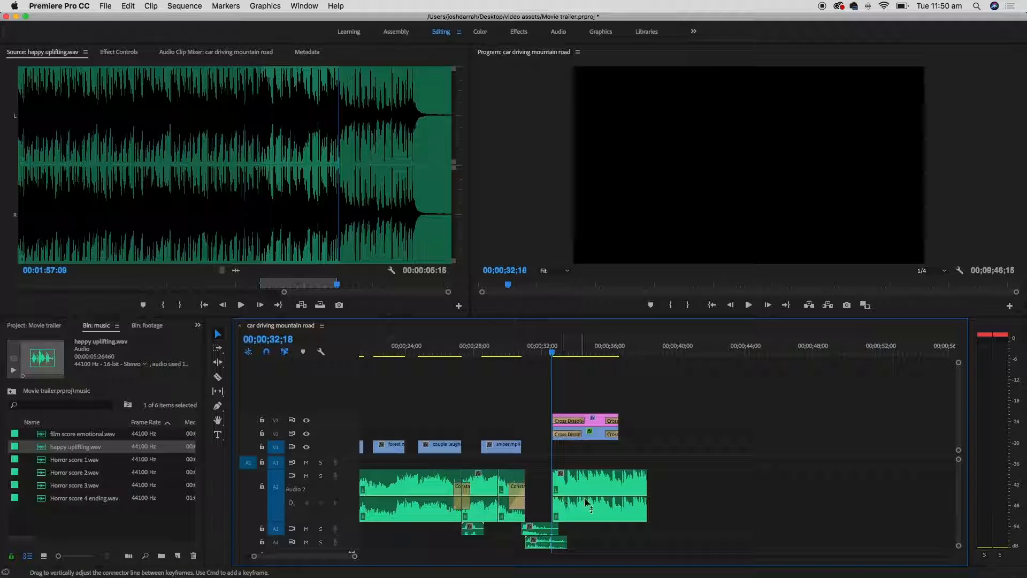
# - Adjust the volume line of the happy uplifting.wav clip on A2 and play the title section to check the music level
pyautogui.moveTo(600, 500)
pyautogui.mouseDown()
pyautogui.moveTo(600, 511)
pyautogui.moveTo(602, 488)
pyautogui.mouseUp()
pyautogui.press('Right')
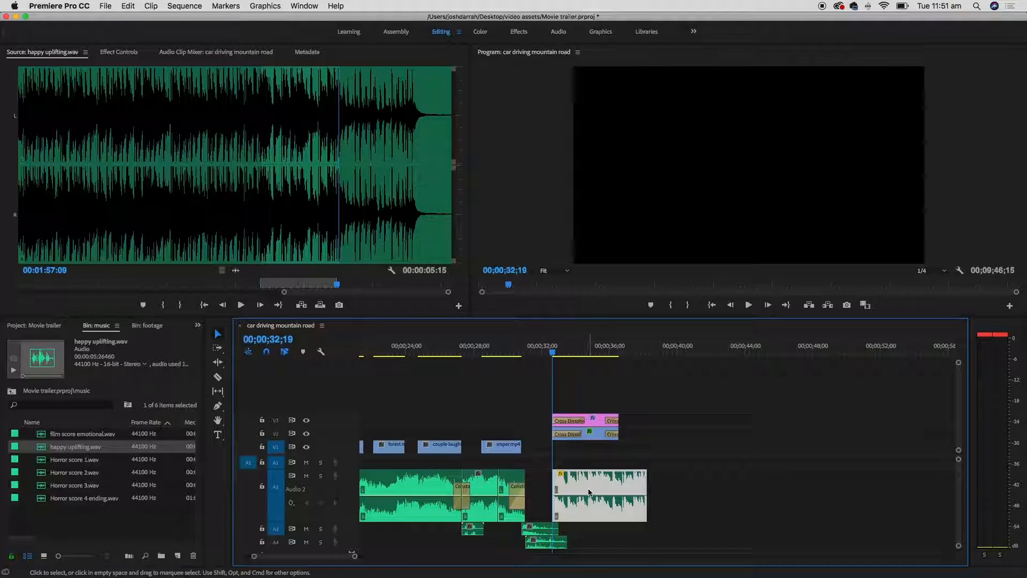
pyautogui.press('space')
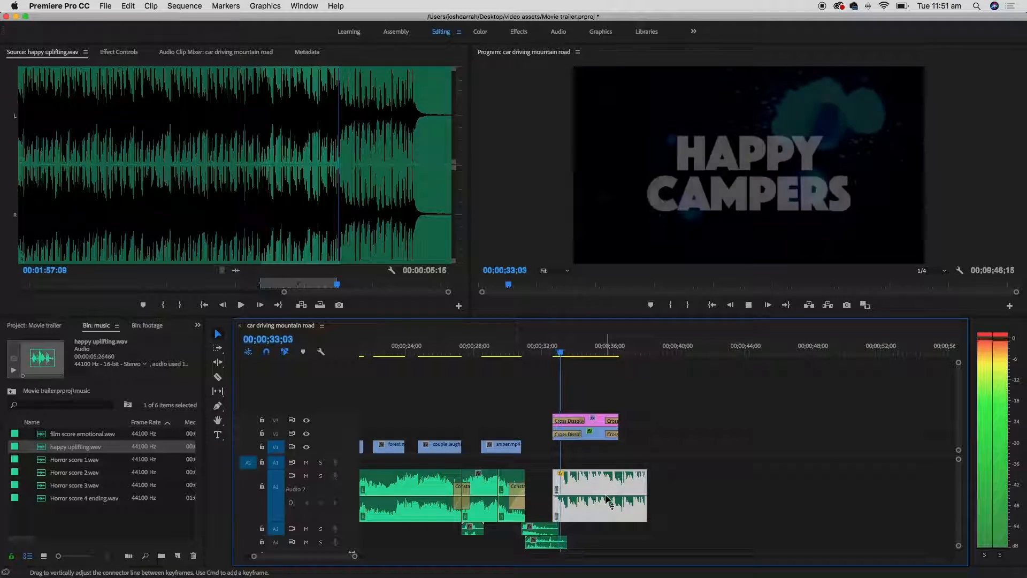
pyautogui.moveTo(608, 500); pyautogui.dragTo(608, 516)
pyautogui.press('space')
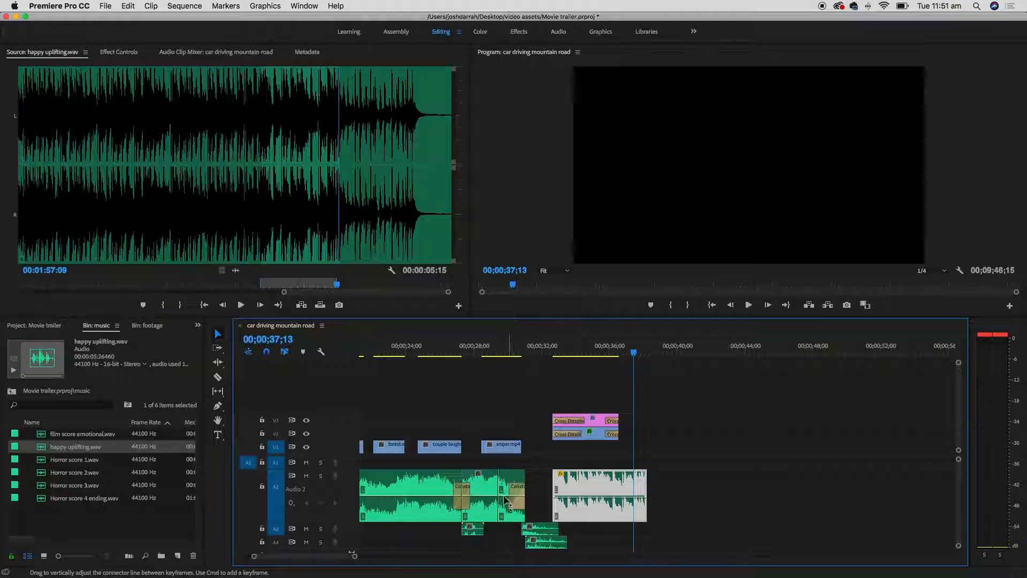
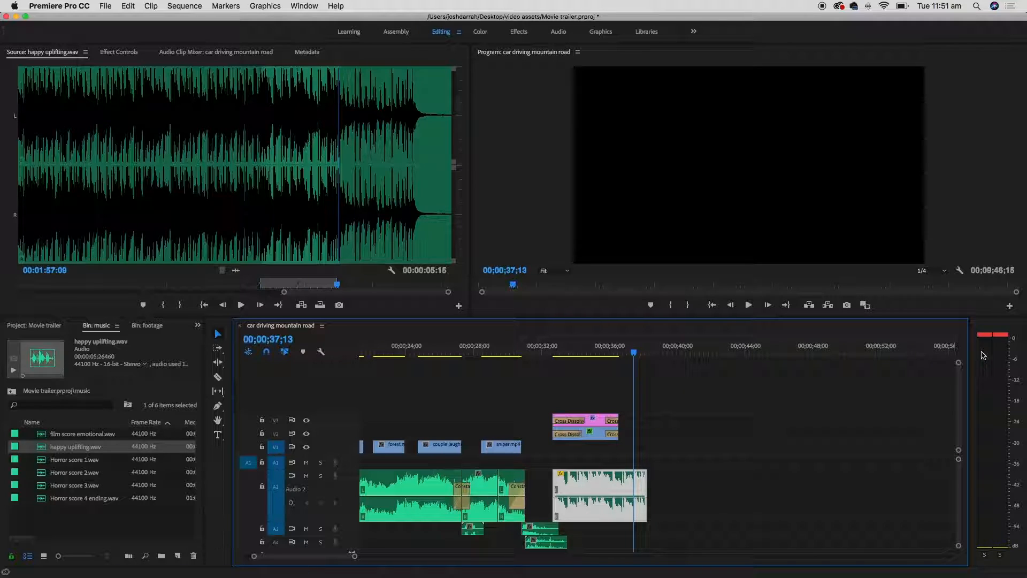
# - Reset the audio meter's clipping indicators and play the title section from its start to check the music level
pyautogui.click(1001, 517)
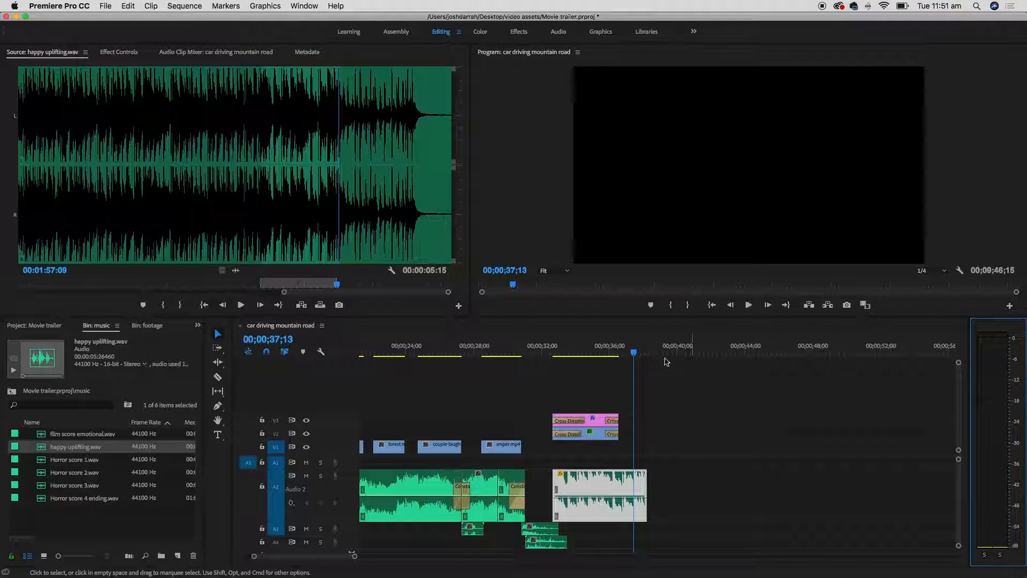
pyautogui.click(554, 351)
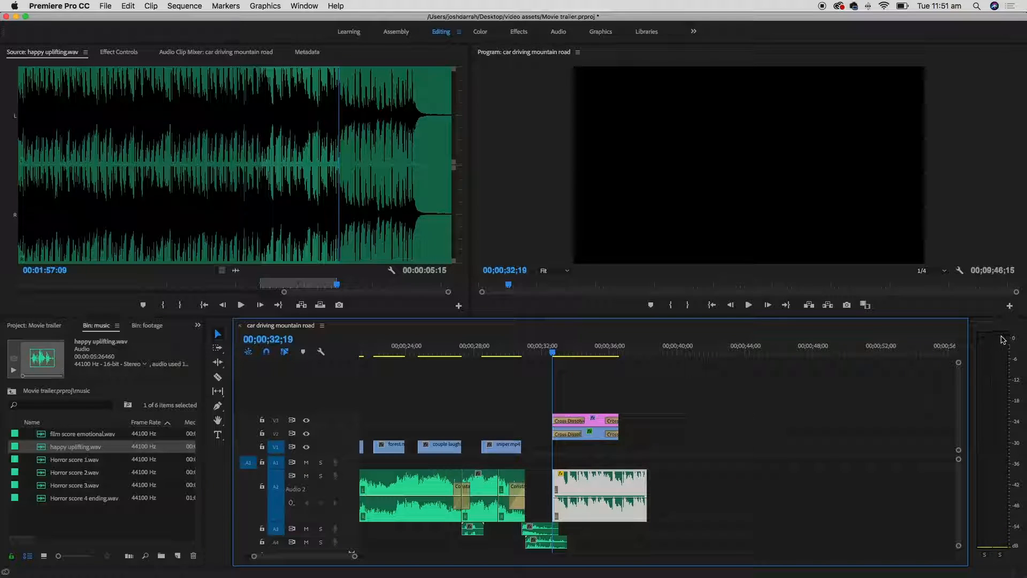
pyautogui.press('space')
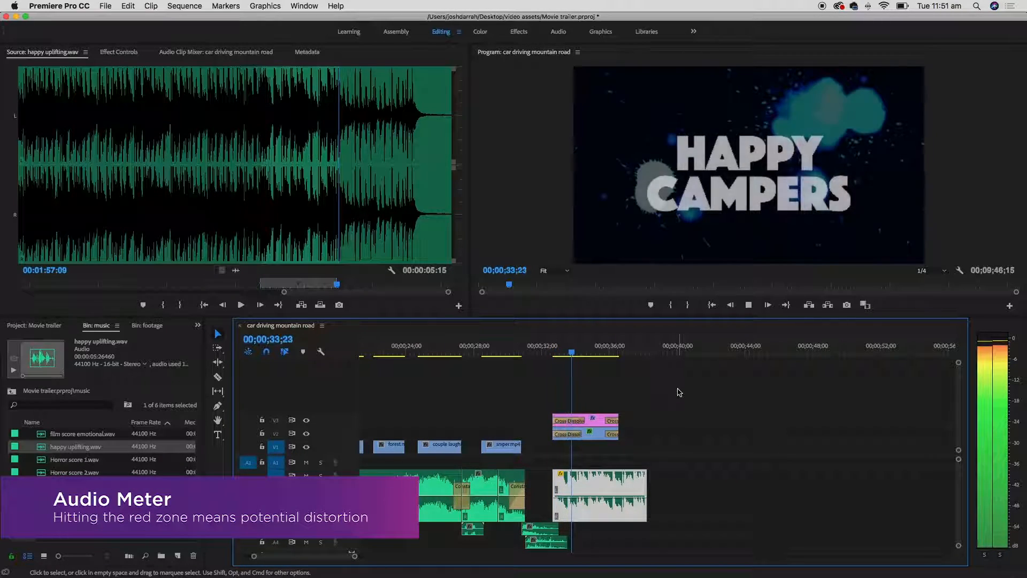
pyautogui.press('space')
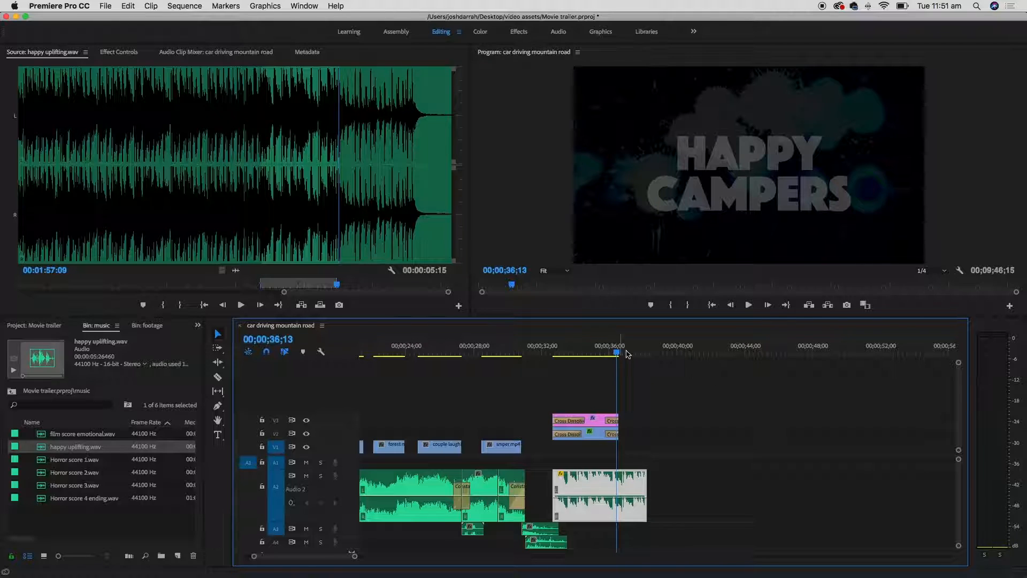
pyautogui.click(565, 350)
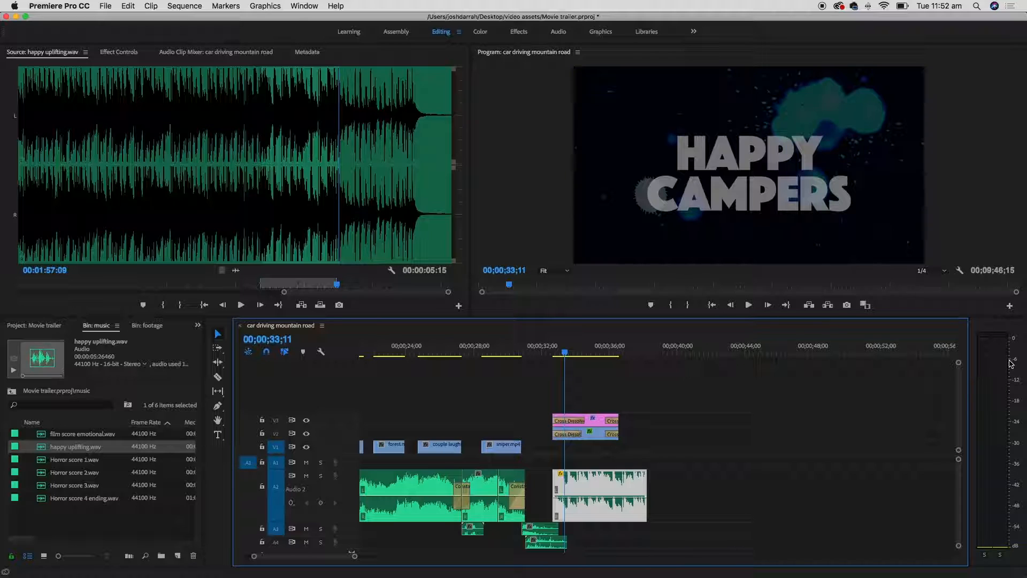
# - Lower the volume line of the happy uplifting.wav clip on A2 while playing the title section, and return the playhead near its start
pyautogui.click(554, 351)
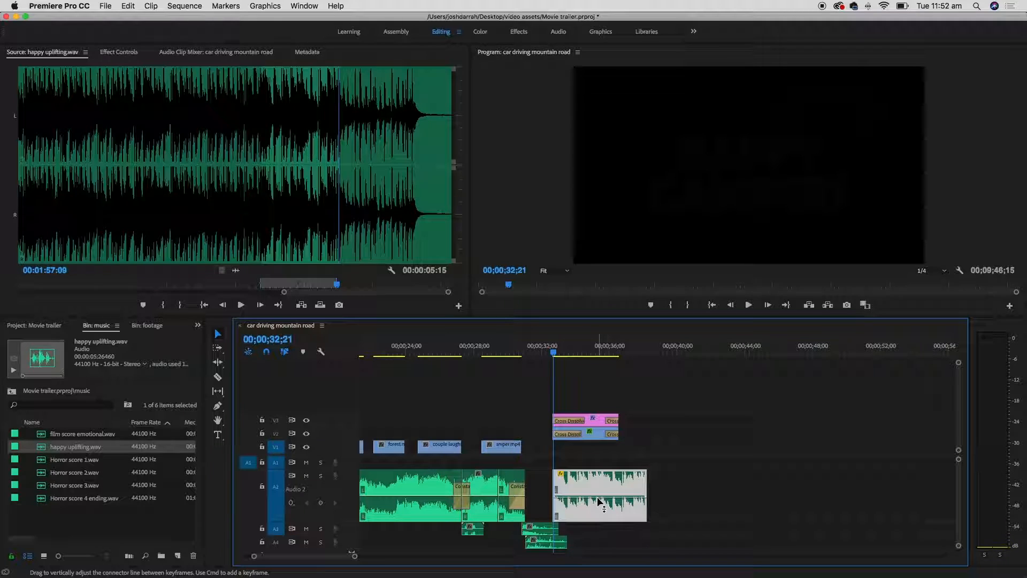
pyautogui.press('space')
pyautogui.moveTo(597, 497); pyautogui.dragTo(598, 510)
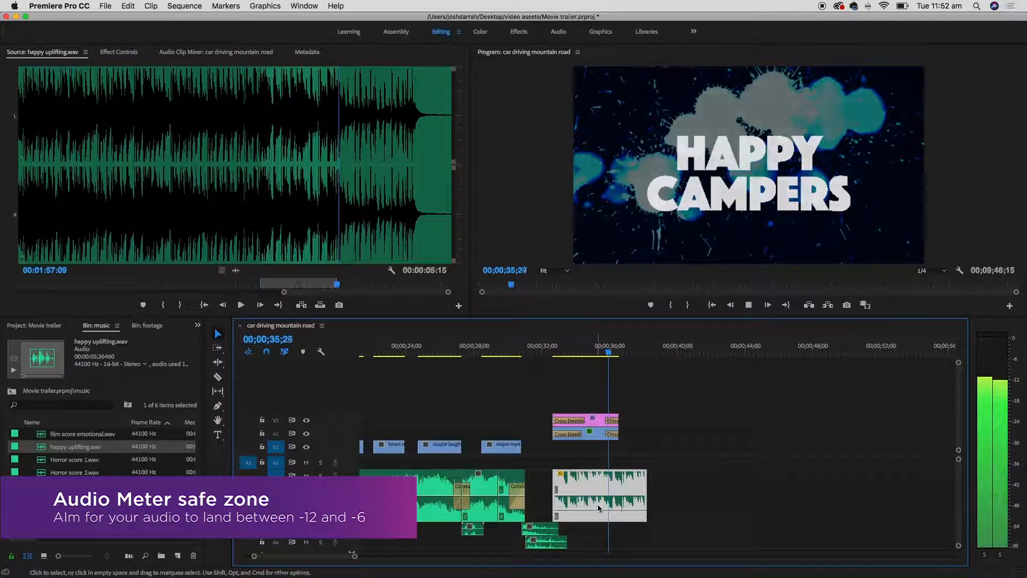
pyautogui.press('space')
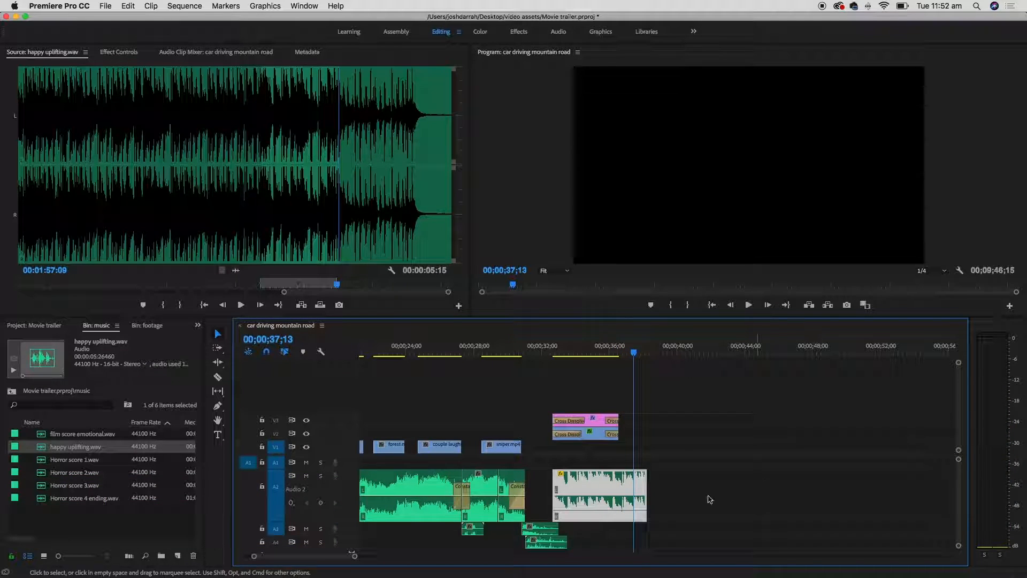
pyautogui.press('Up')
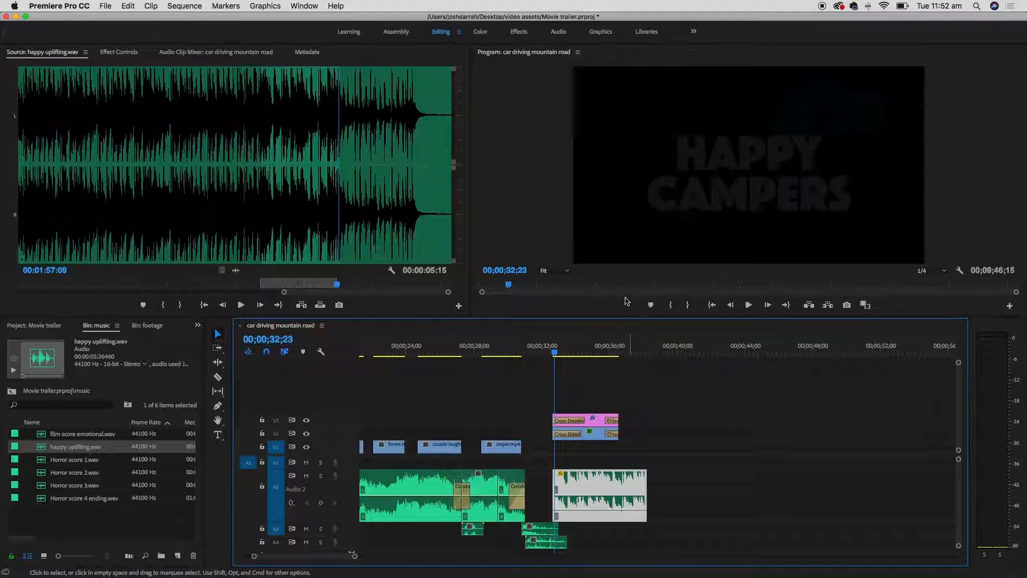
# - Play the last seconds of happy uplifting.wav in the Source Monitor to locate its final hit and fading tail
pyautogui.click(403, 219)
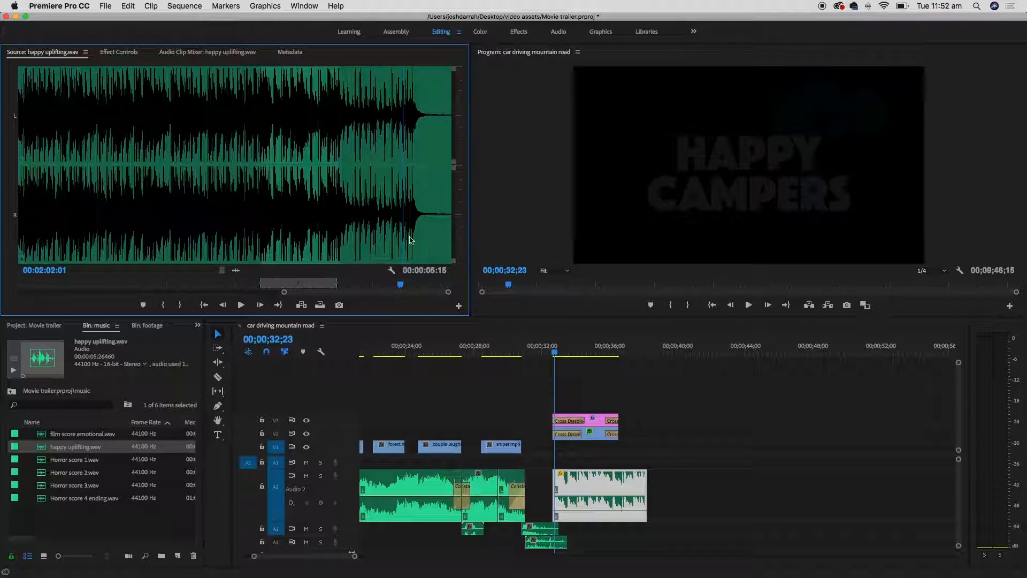
pyautogui.click(400, 219)
pyautogui.press('=')
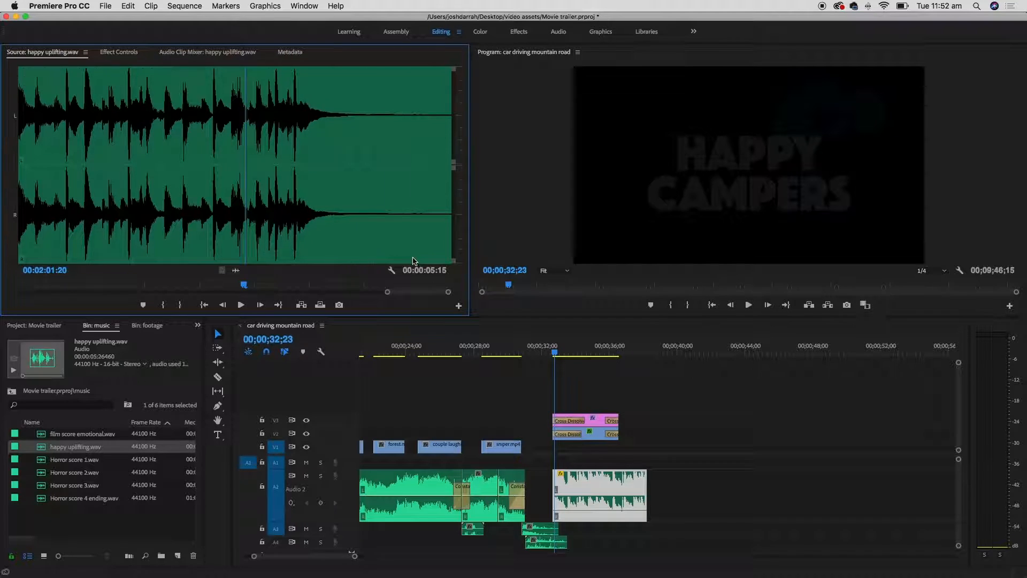
pyautogui.press('space')
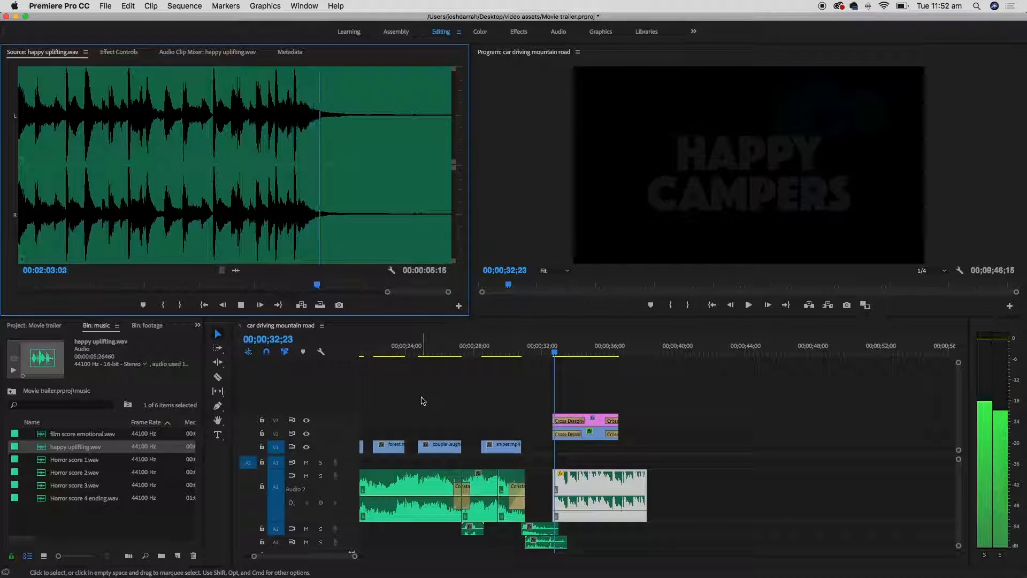
pyautogui.press('space')
pyautogui.click(294, 226)
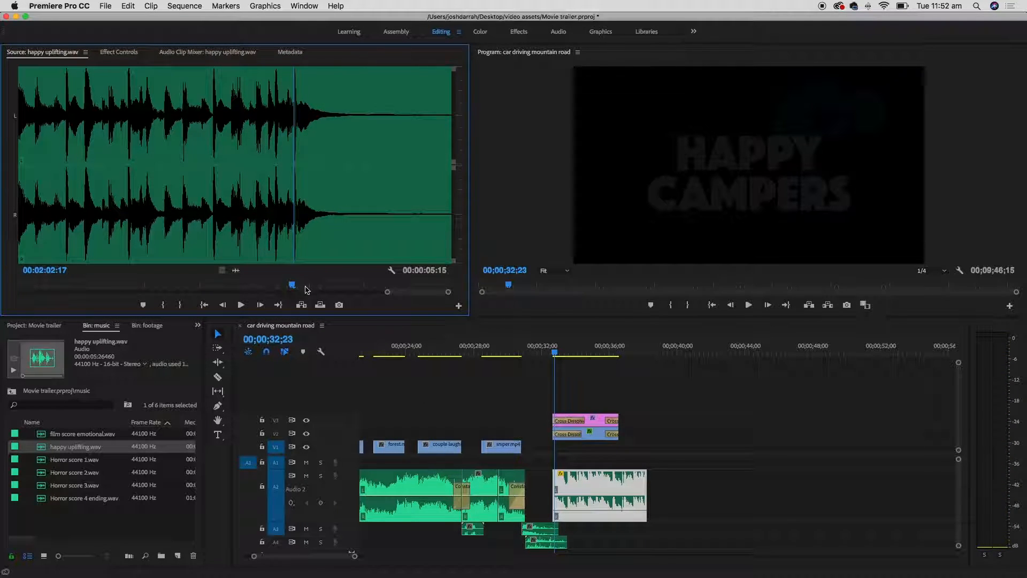
pyautogui.press('space')
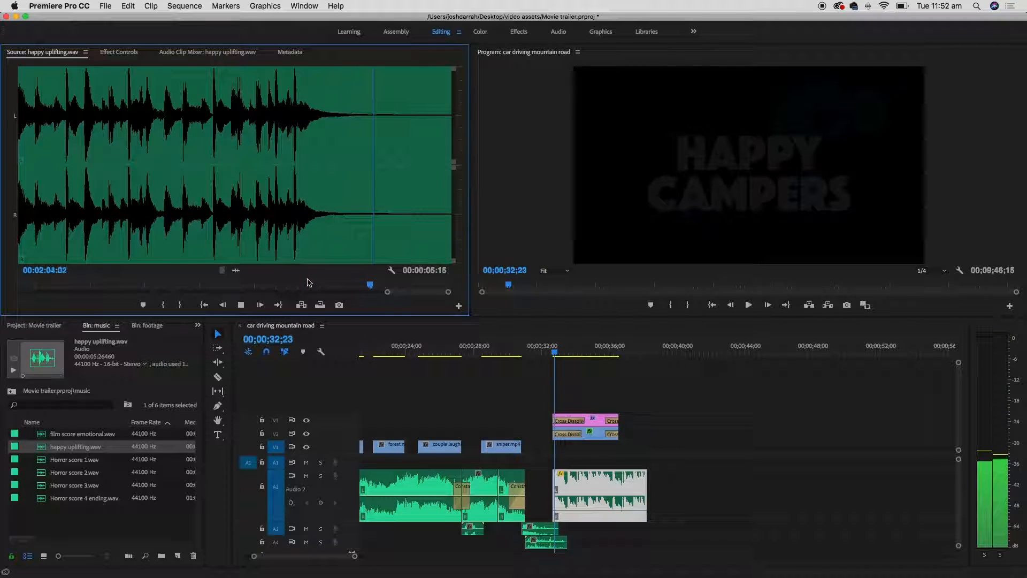
pyautogui.press('space')
# - Move frame by frame to the final hit of the happy uplifting.wav source and mark the In point at 00:02:02:17
pyautogui.click(293, 231)
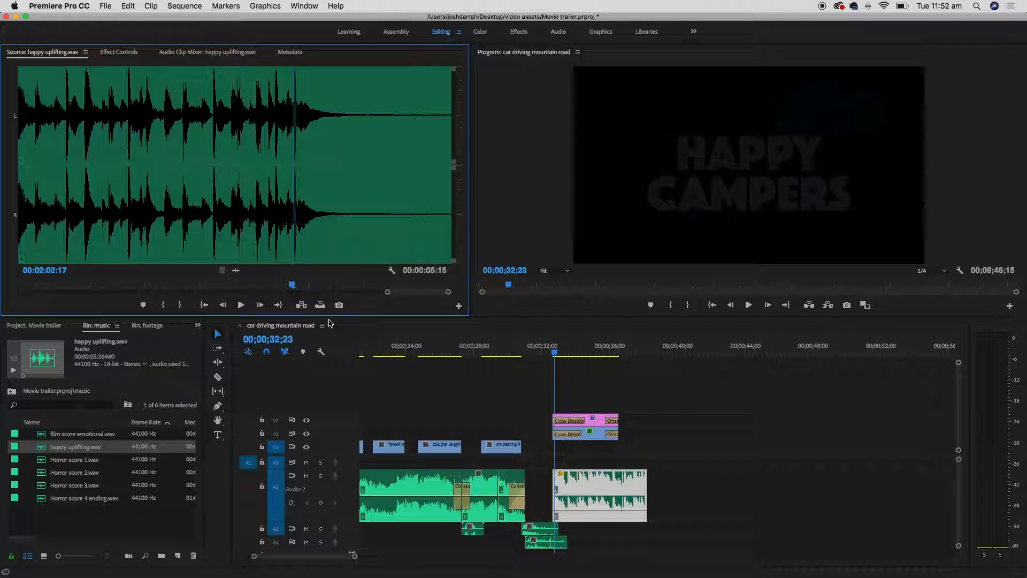
pyautogui.press('=')
pyautogui.press('=')
pyautogui.press('=')
pyautogui.press('=')
pyautogui.press('Left')
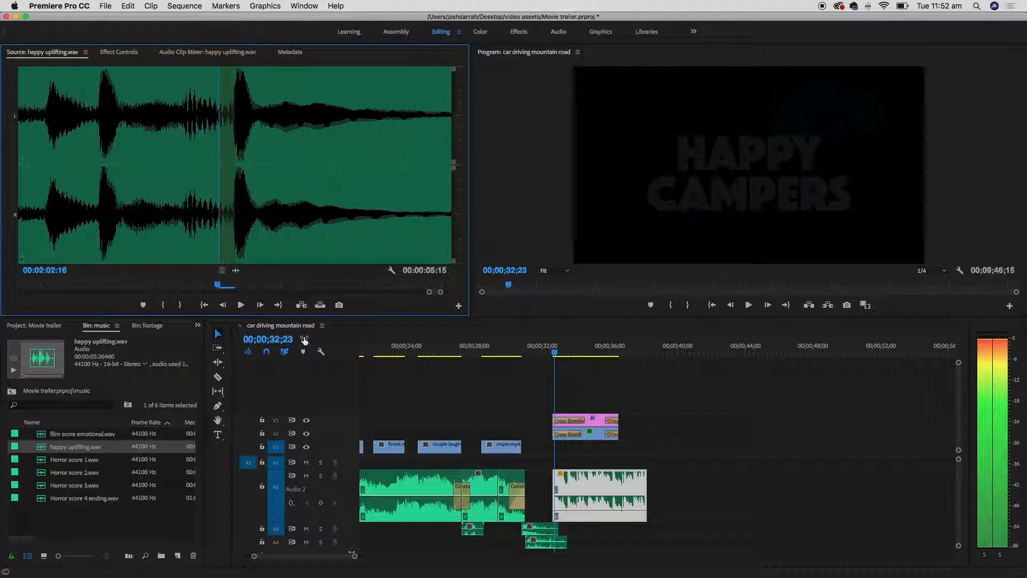
pyautogui.press('Right')
pyautogui.press('Left')
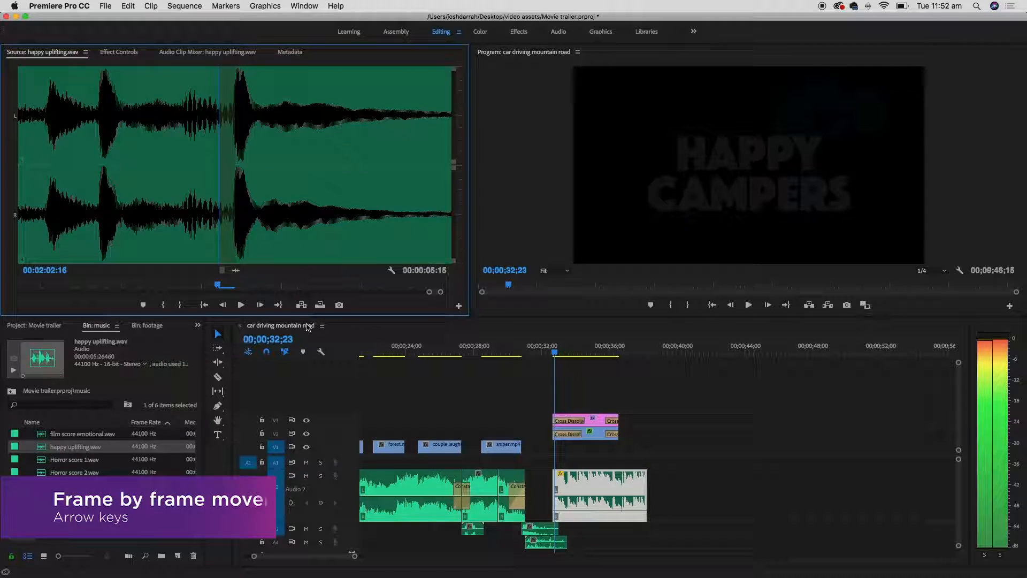
pyautogui.press('Left')
pyautogui.press('Right')
pyautogui.press('Right')
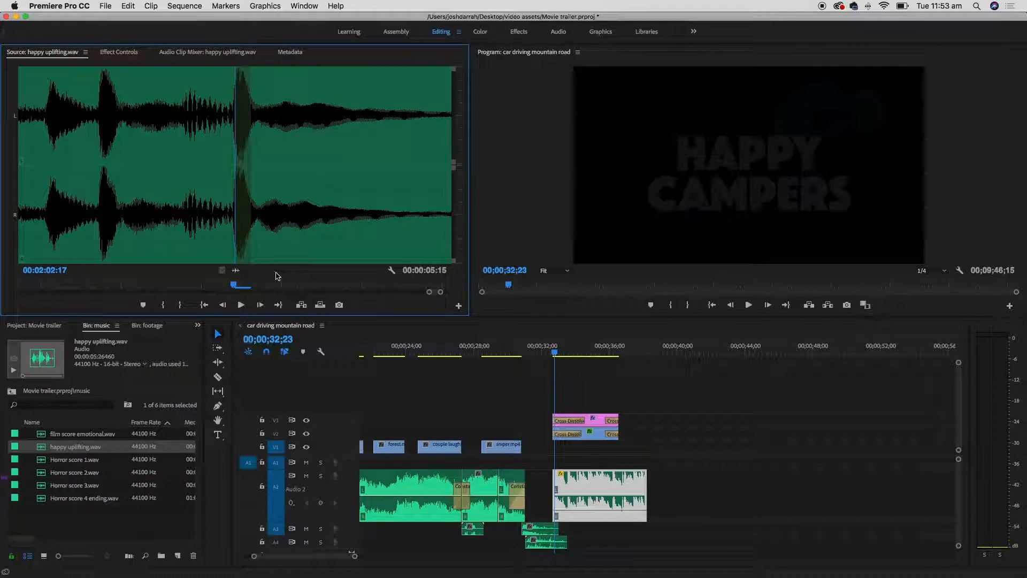
pyautogui.press('o')
# - Mark the source Out point at 00:02:04:13 after the tail and place the excerpt's audio on A2 just after the music clip
pyautogui.press('-')
pyautogui.press('-')
pyautogui.press('-')
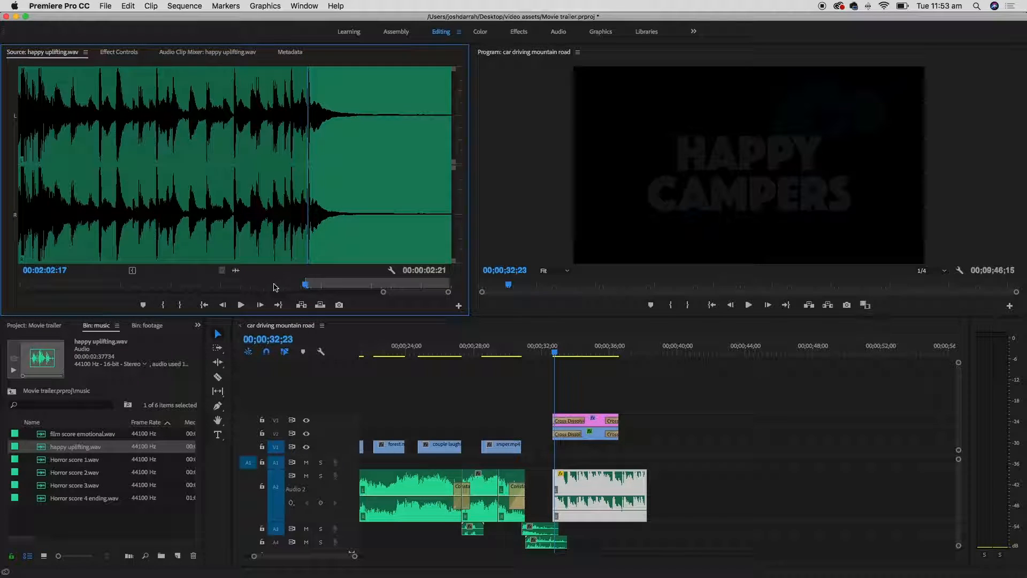
pyautogui.press('space')
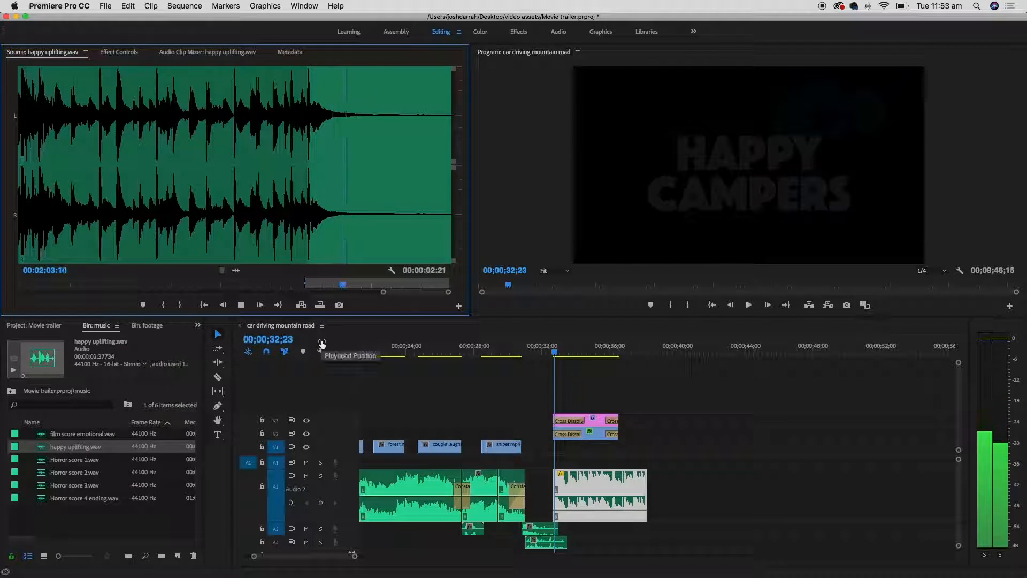
pyautogui.press('space')
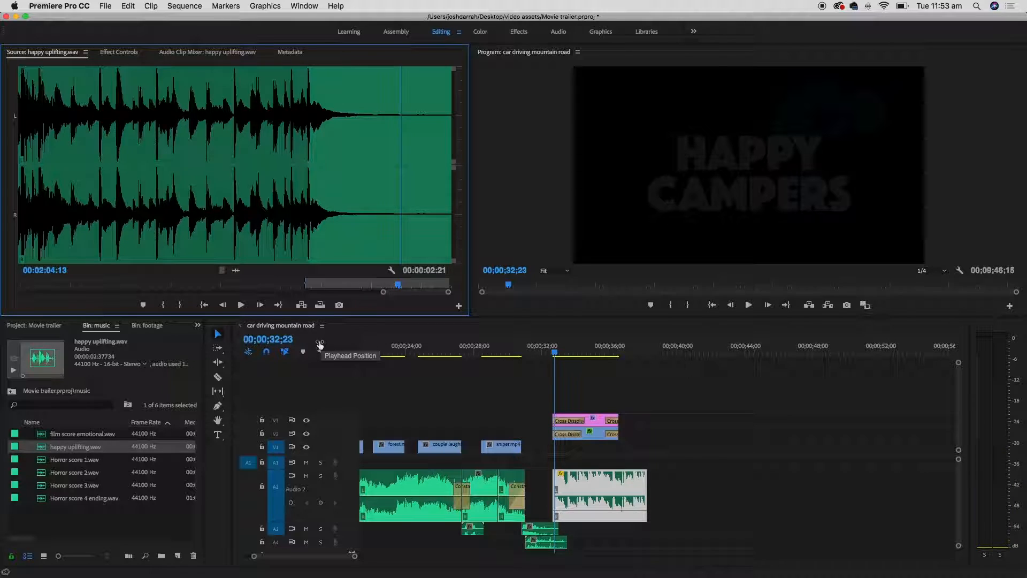
pyautogui.press('o')
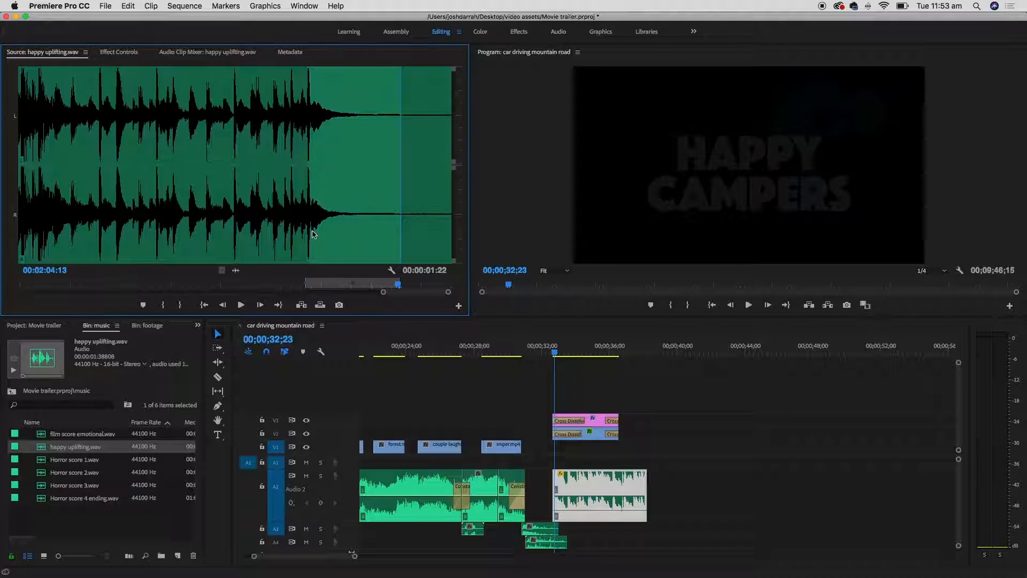
pyautogui.moveTo(237, 269); pyautogui.dragTo(659, 498)
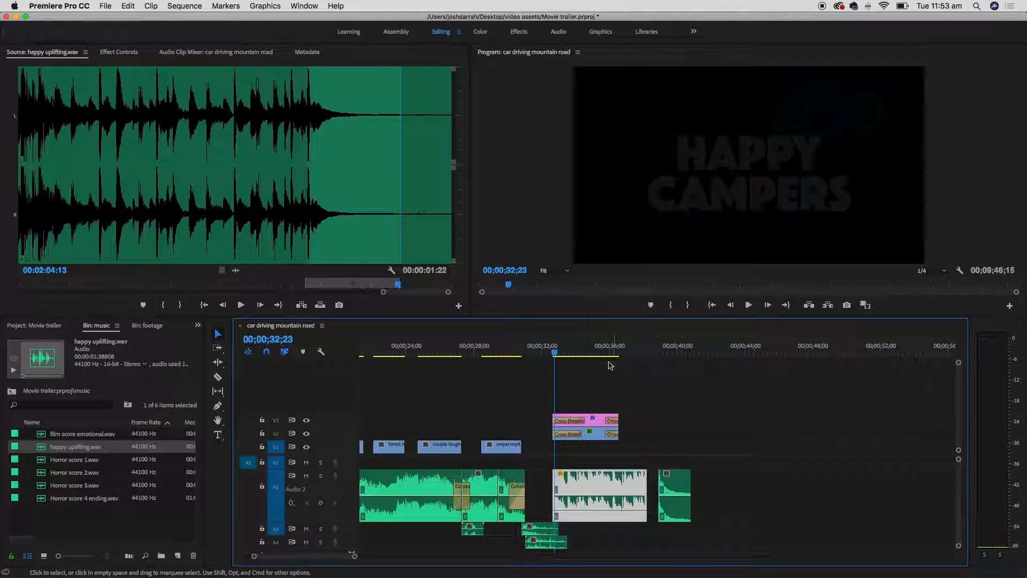
# - Play the title section to find the beat for the music's ending and leave the playhead at 00;00;36;08
pyautogui.press('space')
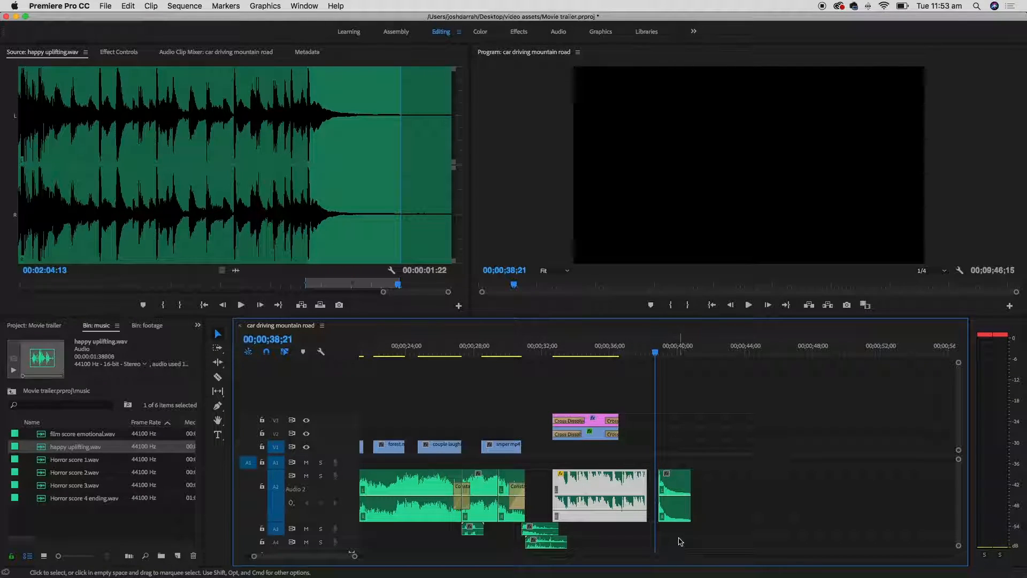
pyautogui.click(552, 349)
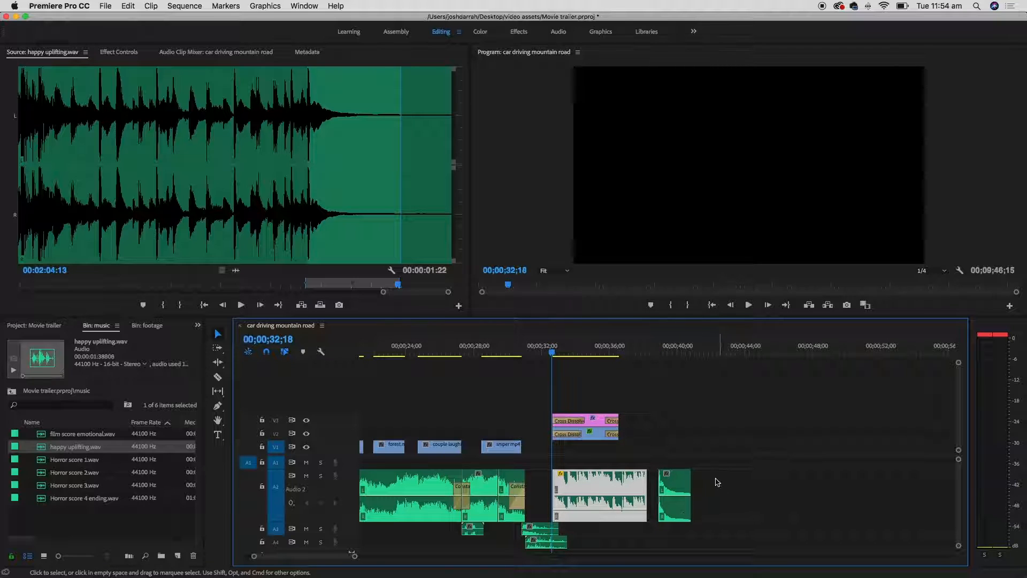
pyautogui.press('space')
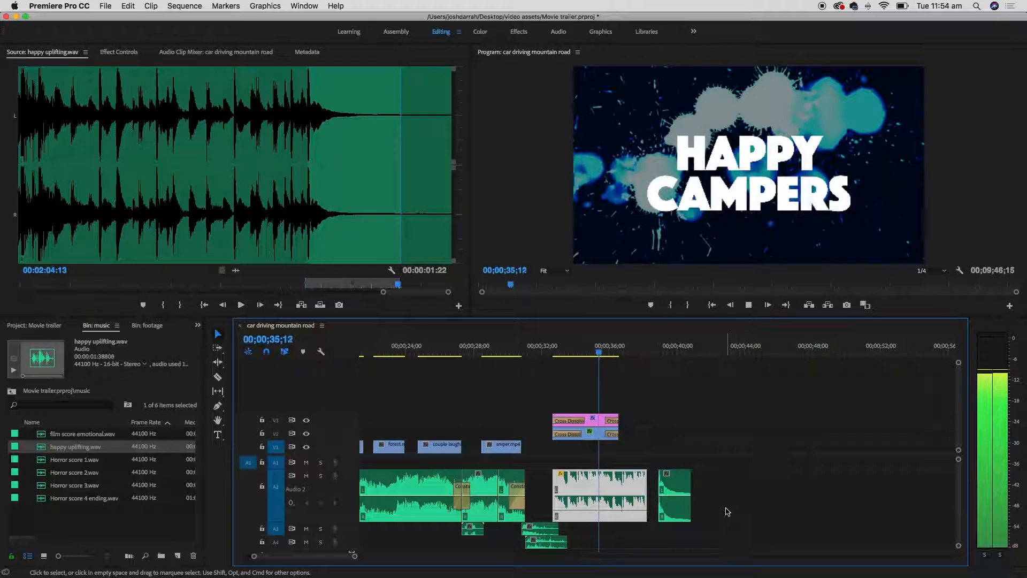
pyautogui.press('space')
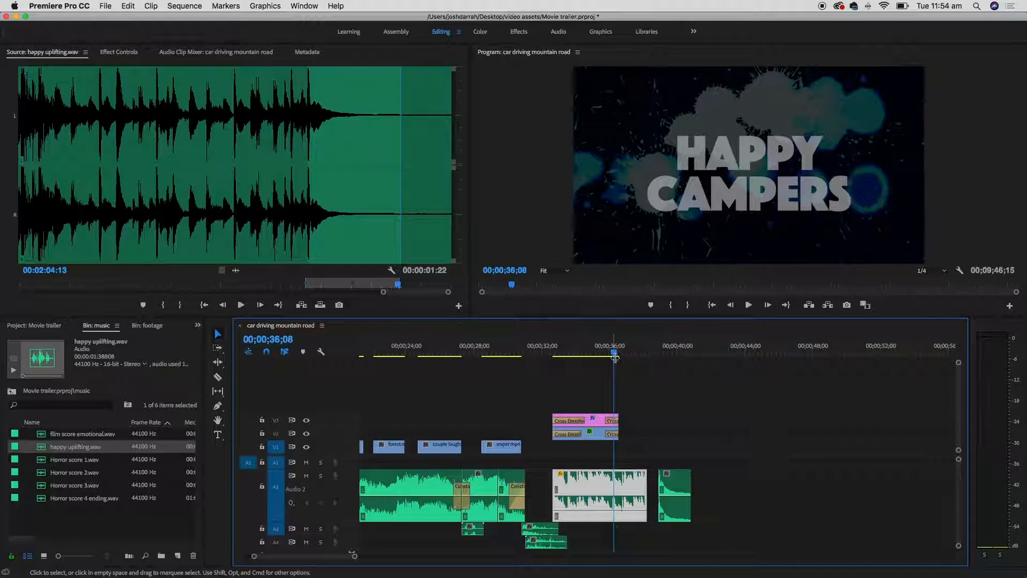
# - Move the ending excerpt on A2 over the music clip to start at 00;00;36;08, and delete the leftover music piece behind it
pyautogui.press('=')
pyautogui.press('=')
pyautogui.press('=')
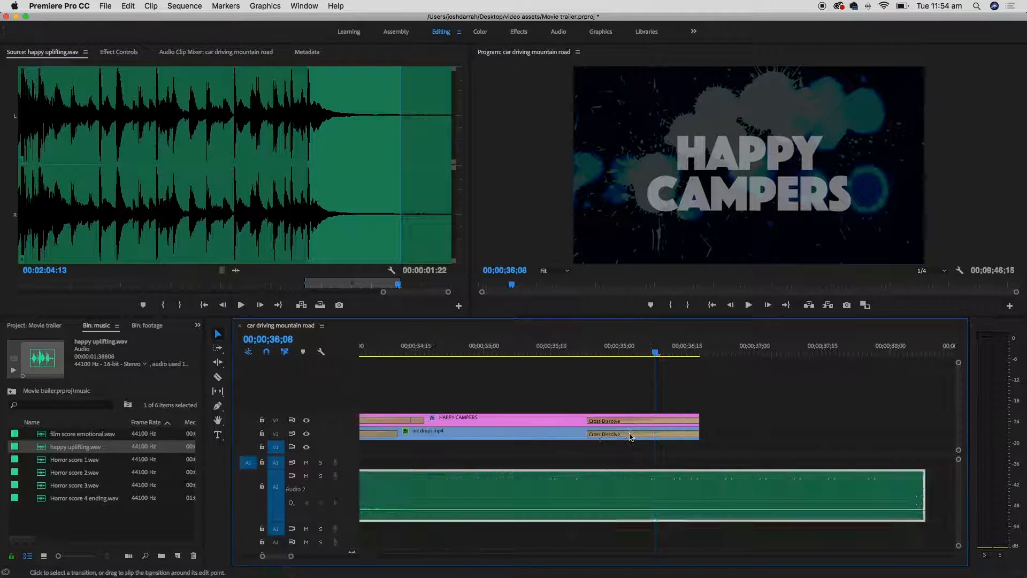
pyautogui.press('-')
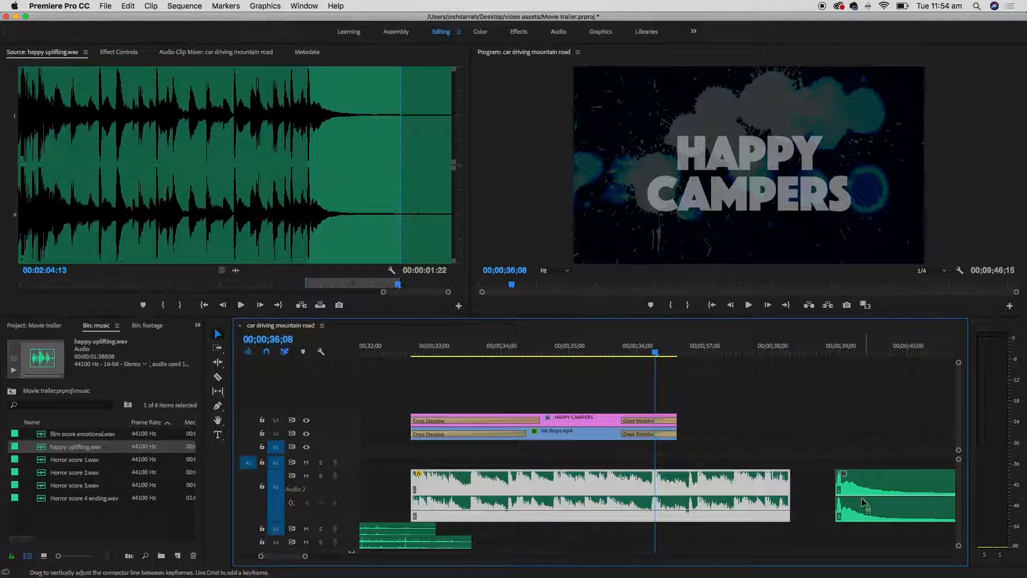
pyautogui.moveTo(868, 488); pyautogui.dragTo(690, 489)
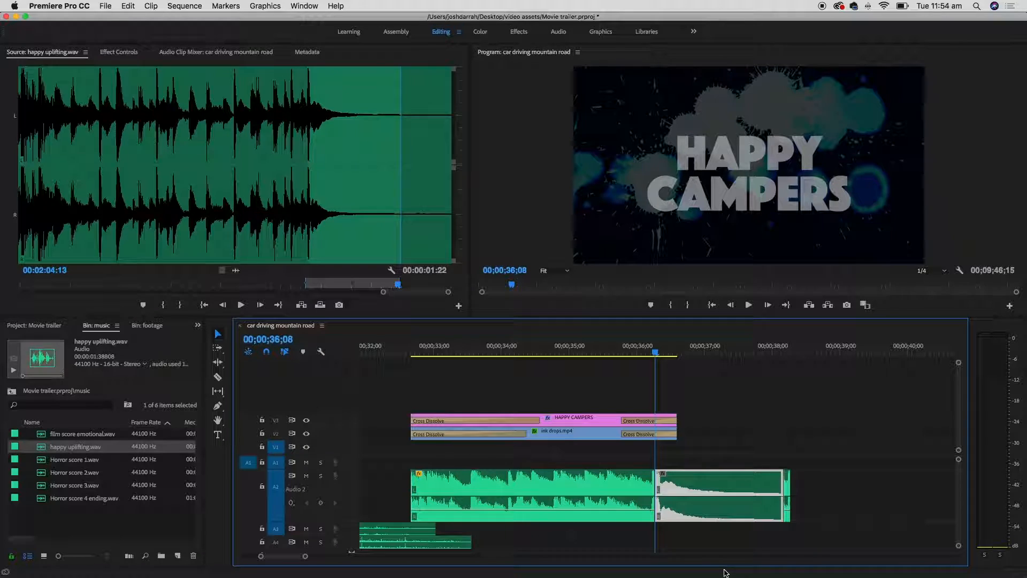
pyautogui.click(792, 500)
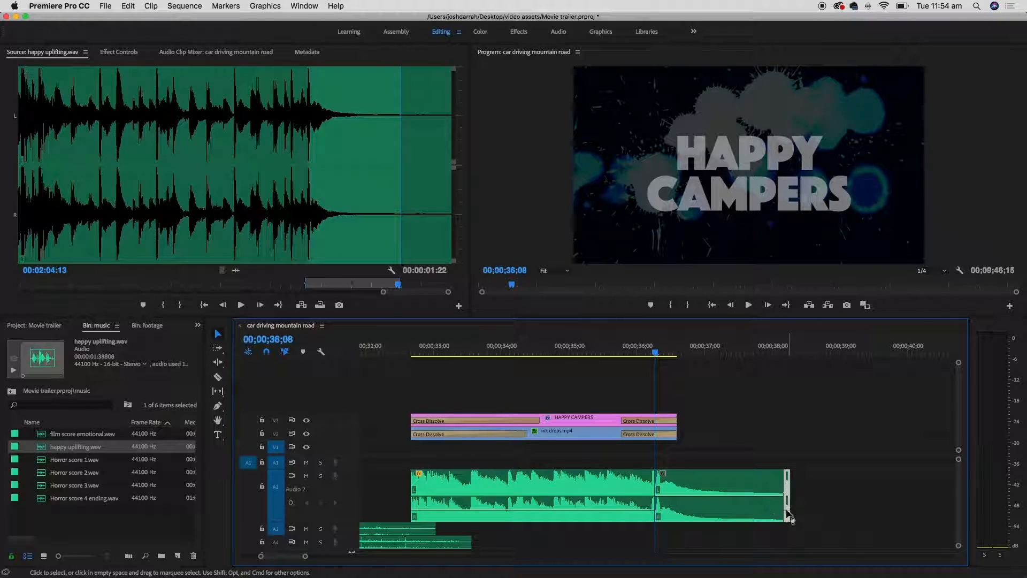
pyautogui.press('Delete')
# - Play the title section across the music cut to check the transition, and return the playhead to the cut at 00;00;36;08
pyautogui.click(497, 353)
pyautogui.press('space')
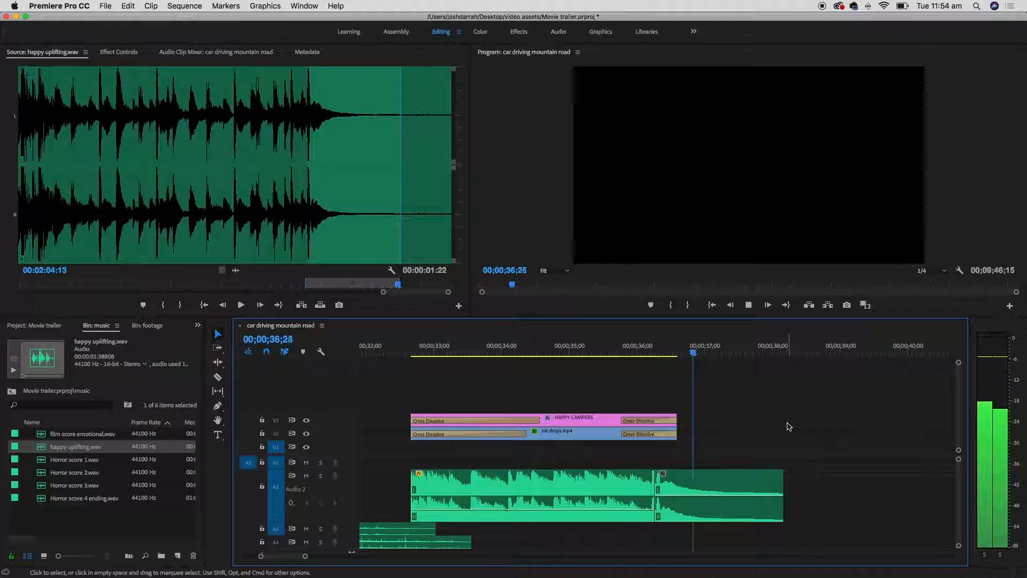
pyautogui.press('space')
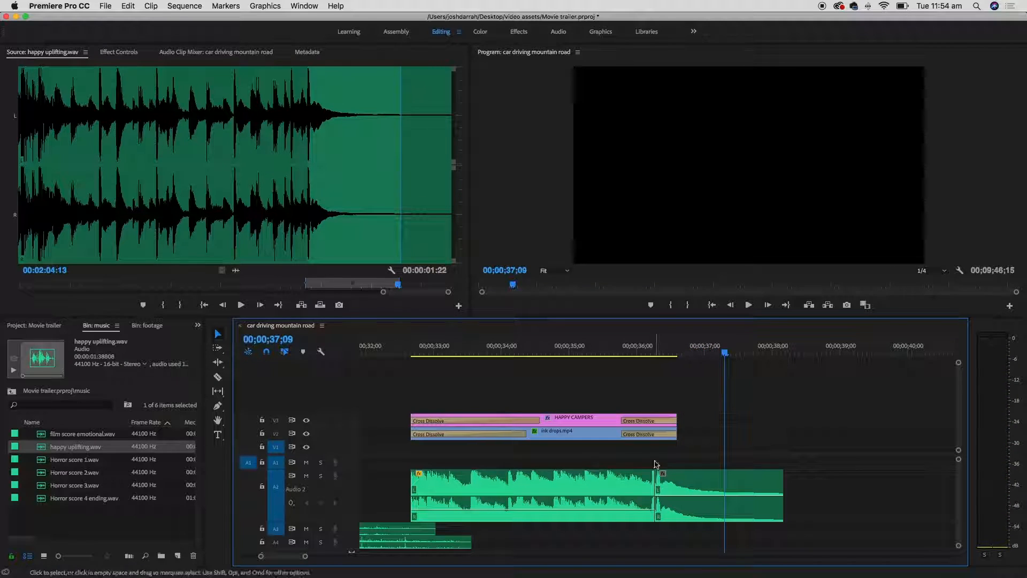
pyautogui.click(655, 346)
pyautogui.press('=')
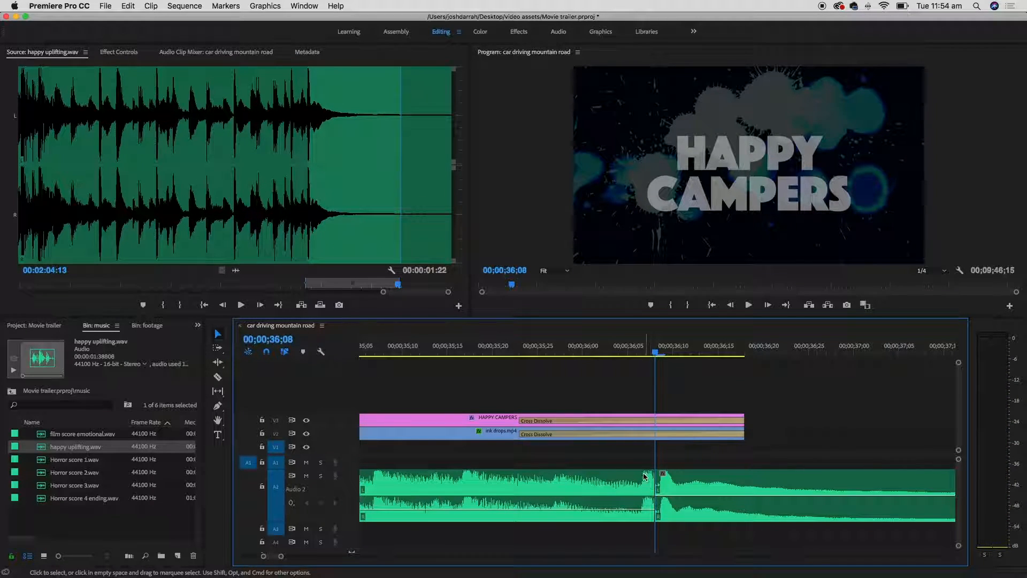
# - Move the ending excerpt on A2 two frames earlier over the music clip to start at 00;00;36;06, and play the title section
pyautogui.moveTo(689, 487)
pyautogui.mouseDown()
pyautogui.moveTo(672, 483)
pyautogui.moveTo(680, 488)
pyautogui.mouseUp()
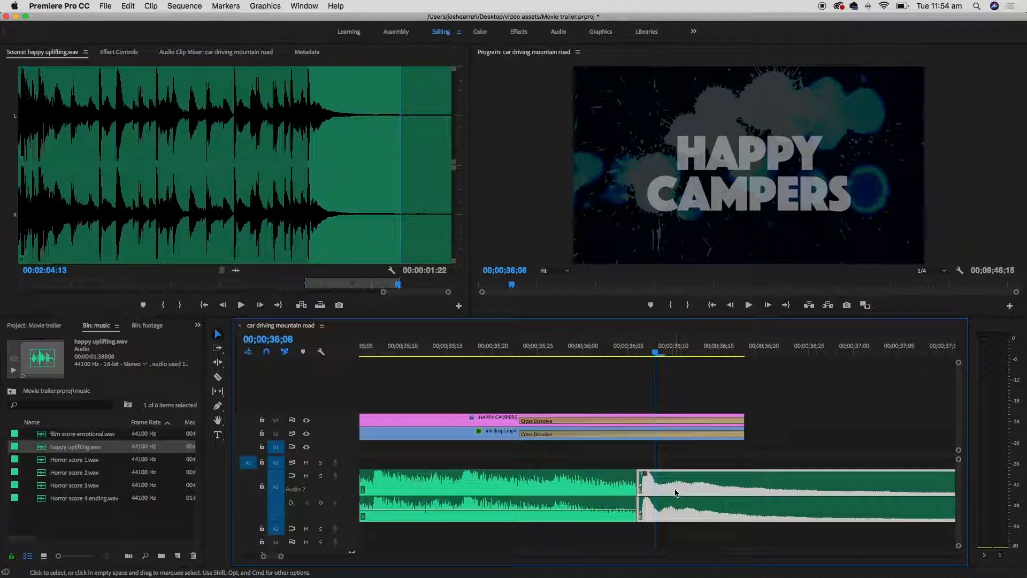
pyautogui.press('-')
pyautogui.press('-')
pyautogui.press('-')
pyautogui.press('-')
pyautogui.click(606, 349)
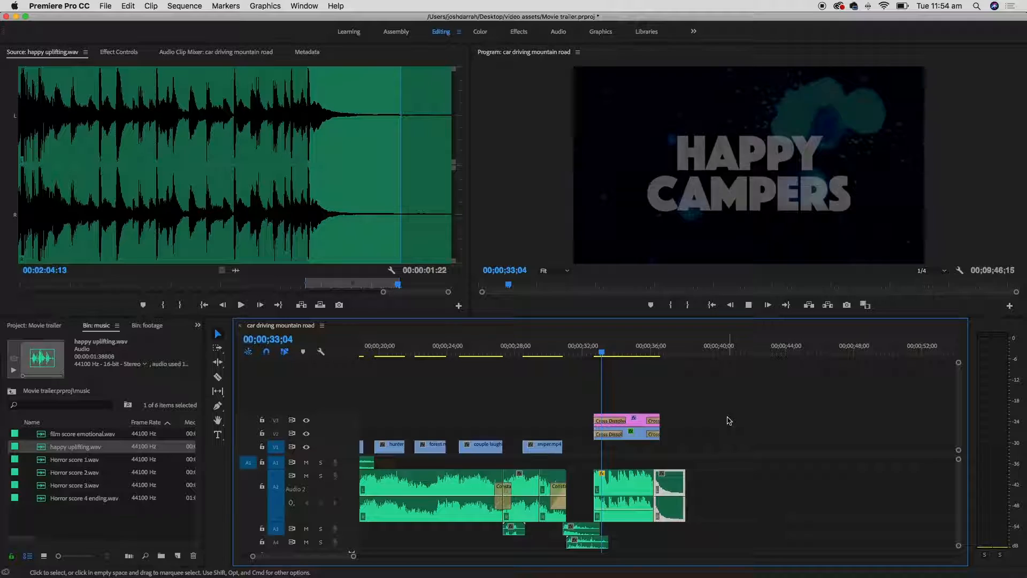
pyautogui.press('space')
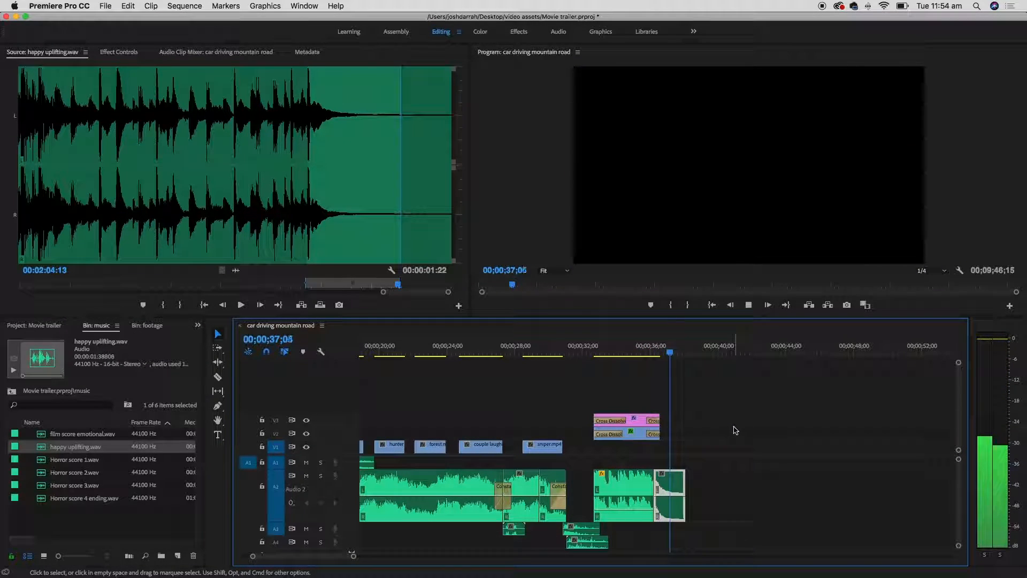
pyautogui.press('space')
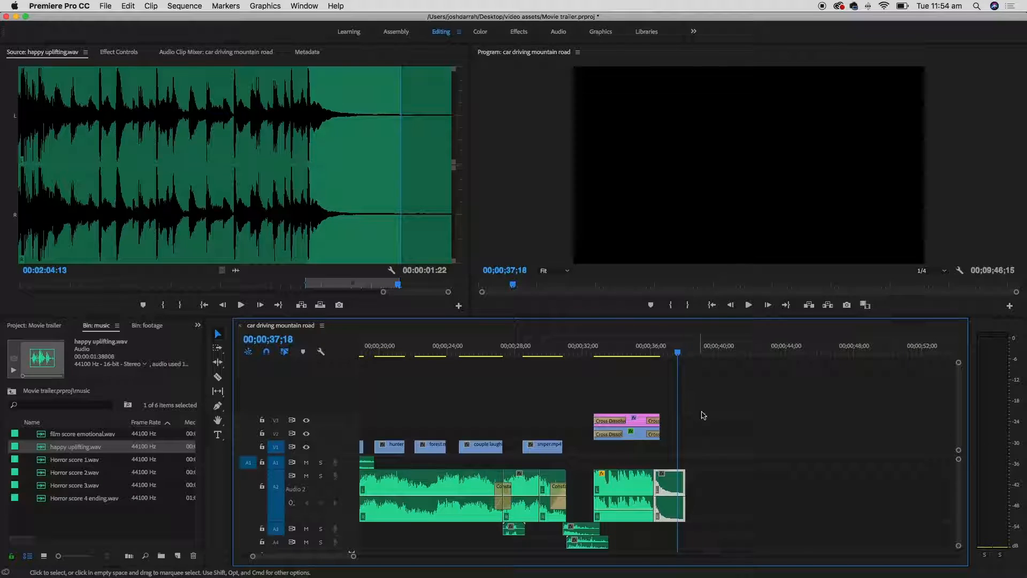
# - Add a Constant Power crossfade at the A2 cut between the music and the ending excerpt, and shorten it to about 10 frames
pyautogui.press('=')
pyautogui.press('=')
pyautogui.press('=')
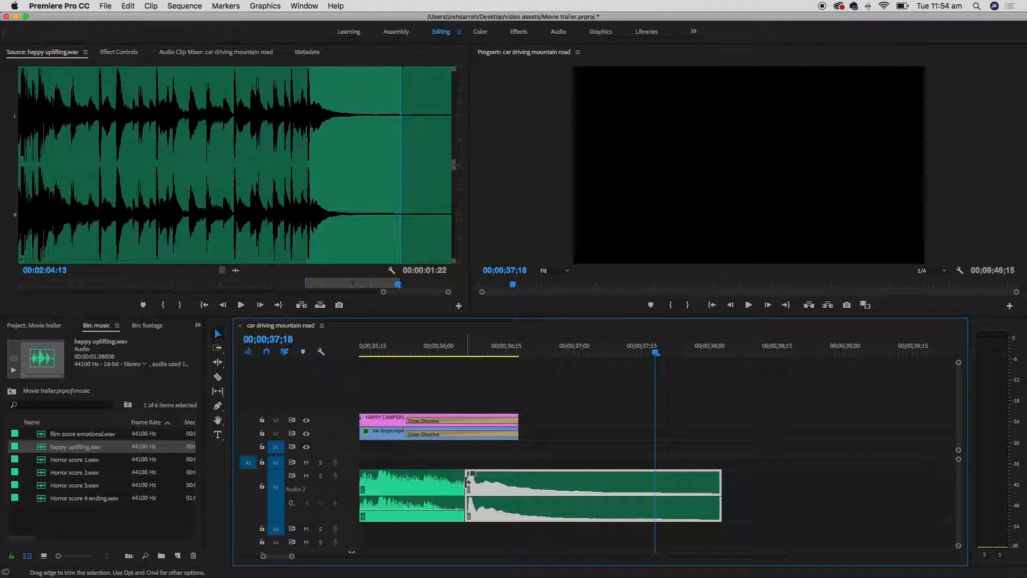
pyautogui.click(198, 325)
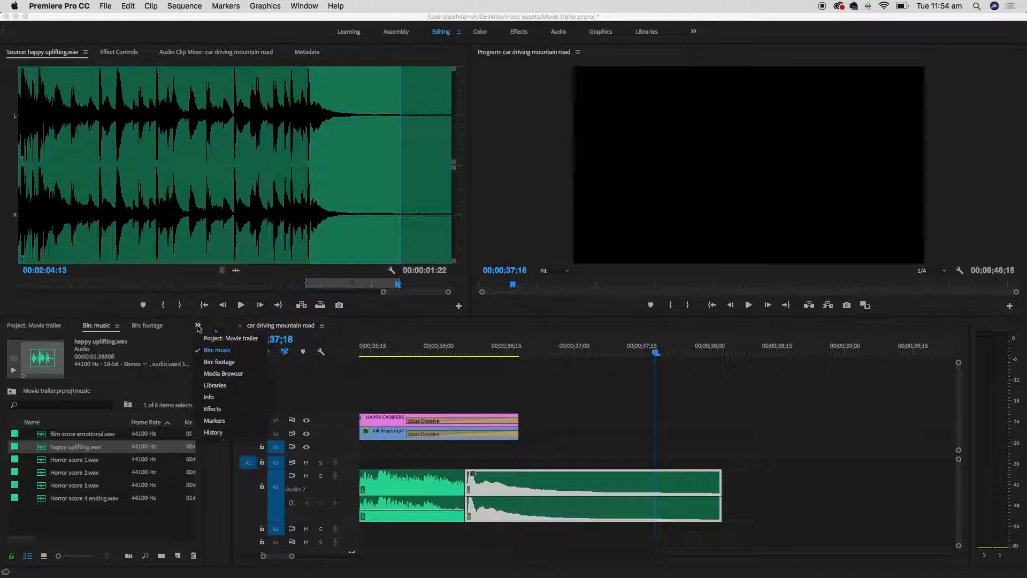
pyautogui.click(214, 408)
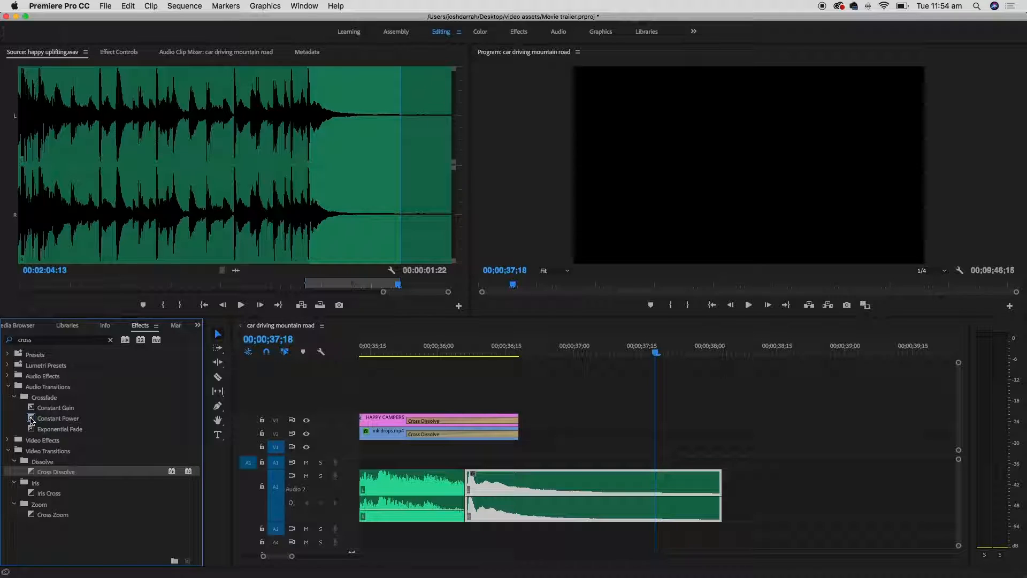
pyautogui.moveTo(31, 418); pyautogui.dragTo(465, 491)
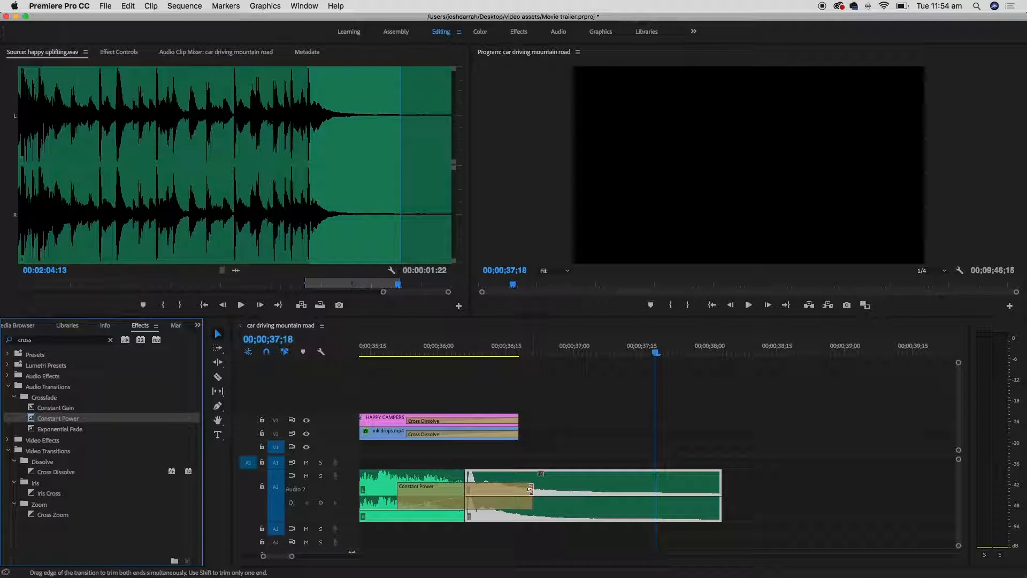
pyautogui.moveTo(529, 487); pyautogui.dragTo(487, 485)
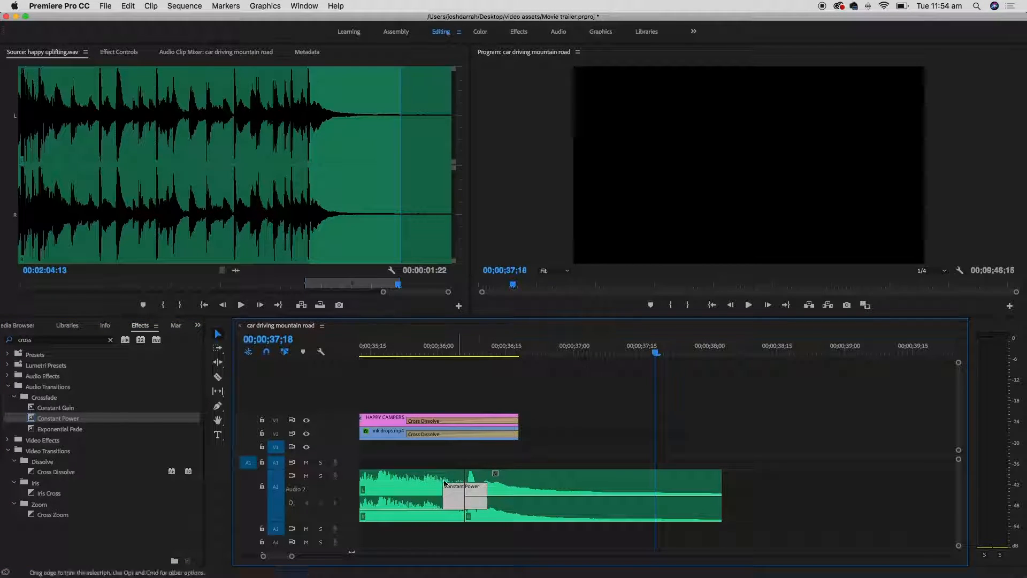
# - Play the title section from its start to check how the music crossfades into the ending
pyautogui.press('-')
pyautogui.press('-')
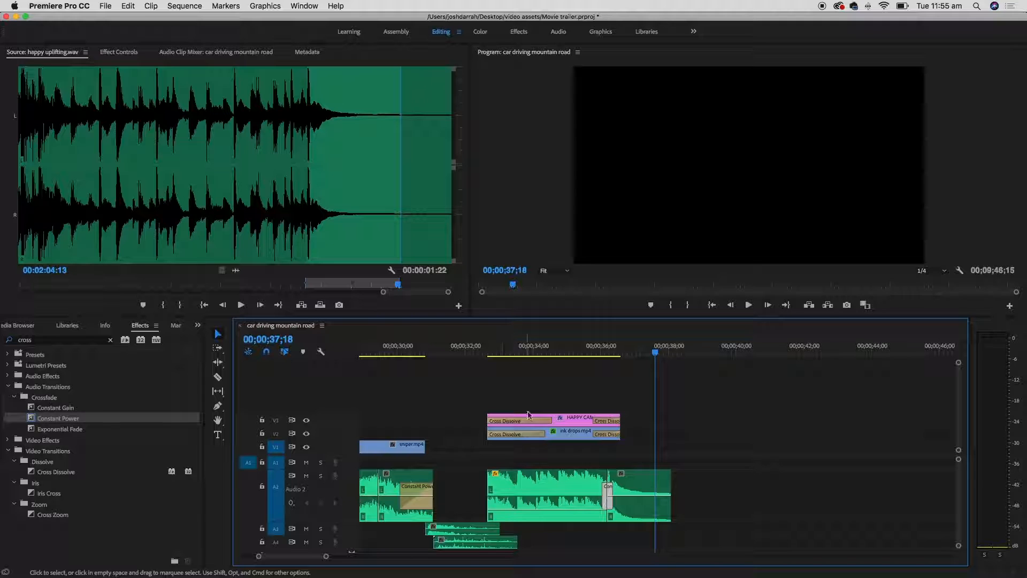
pyautogui.click(489, 348)
pyautogui.press('space')
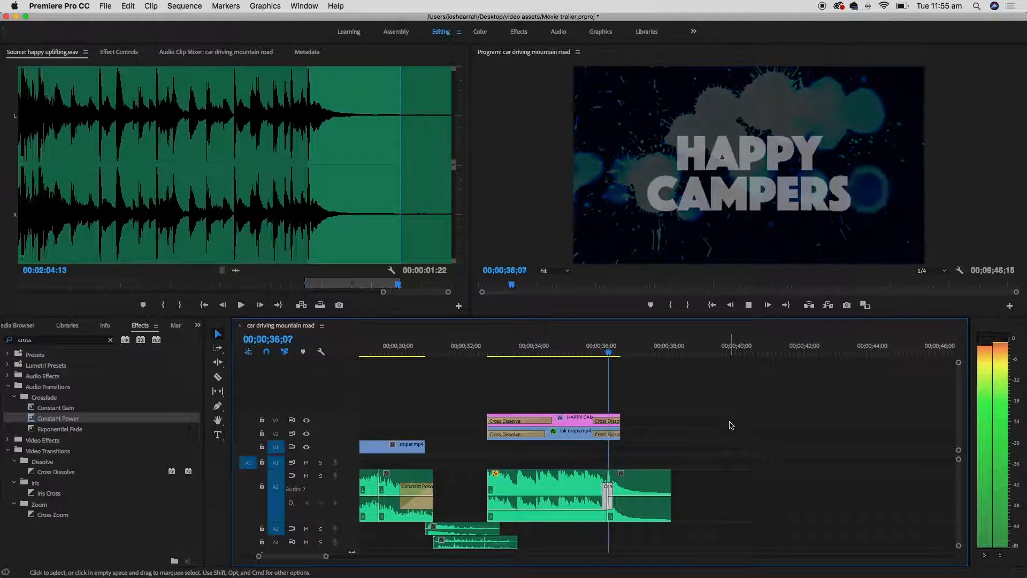
pyautogui.press('space')
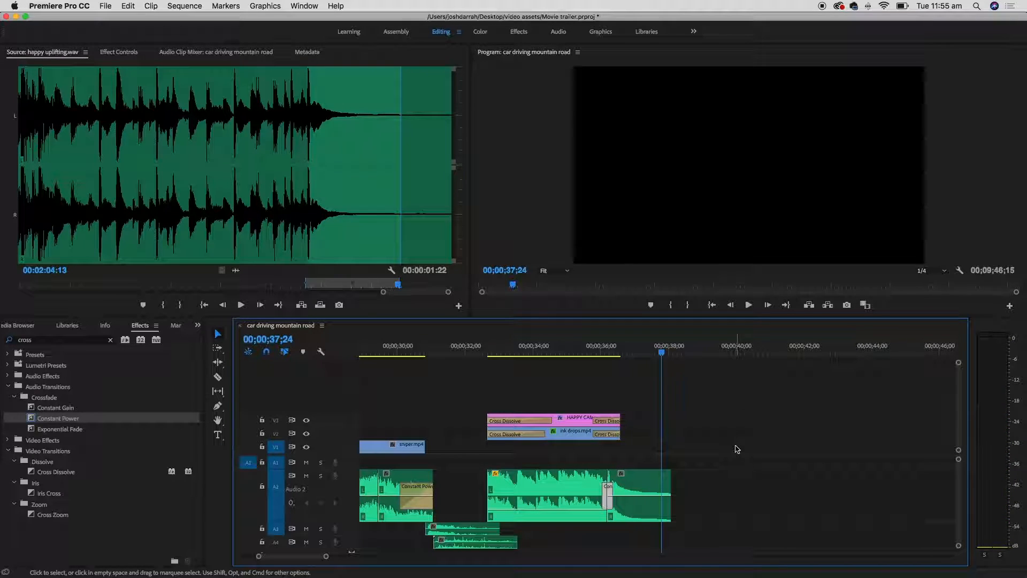
# - Add a Constant Power fade-out at the end of the ending excerpt on A2 and lower that excerpt's volume level
pyautogui.moveTo(51, 418); pyautogui.dragTo(669, 495)
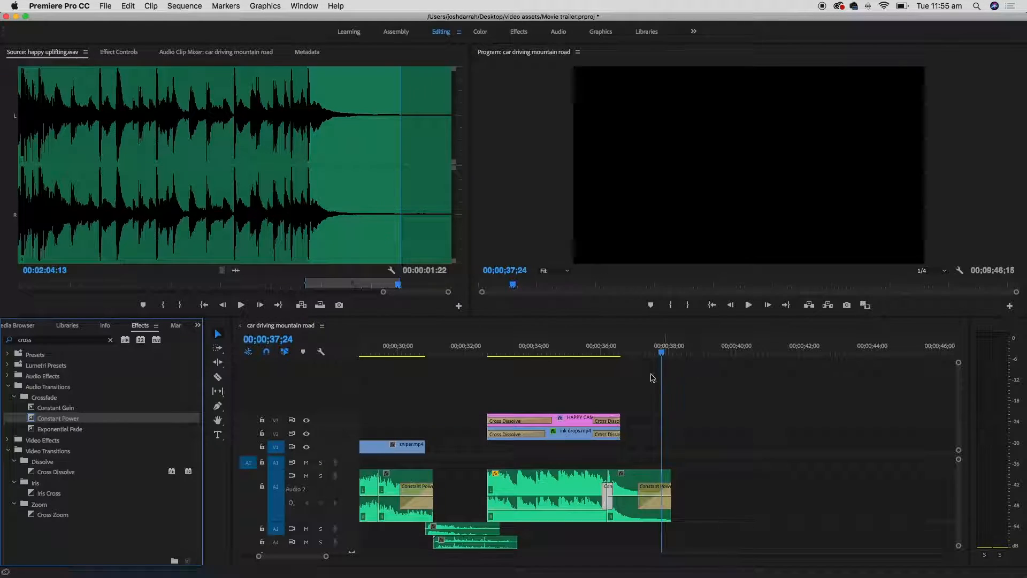
pyautogui.click(630, 506)
pyautogui.moveTo(630, 506); pyautogui.dragTo(619, 535)
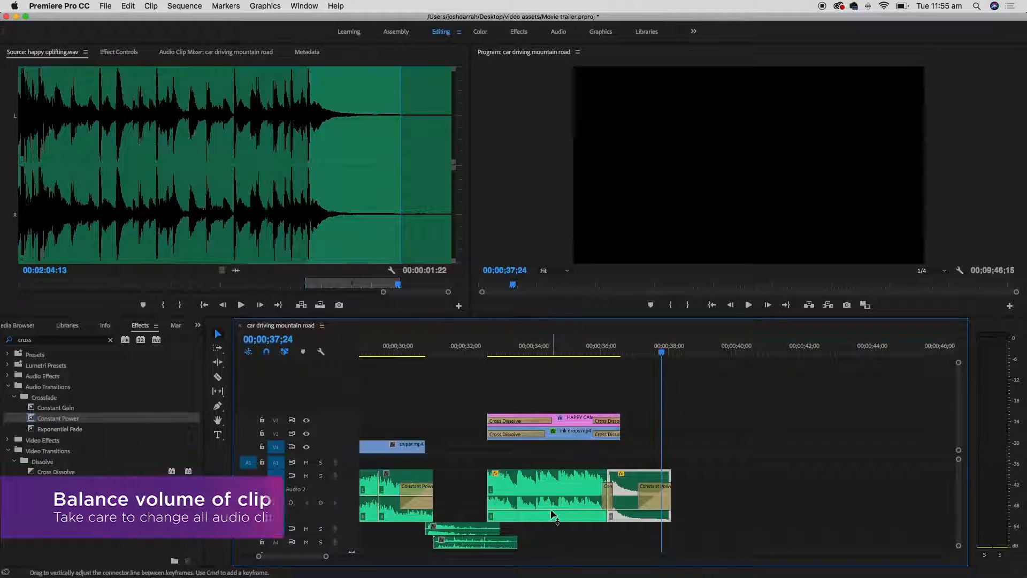
# - Play the title section from just before its start to check the balanced volume and the final fade-out
pyautogui.click(479, 347)
pyautogui.press('space')
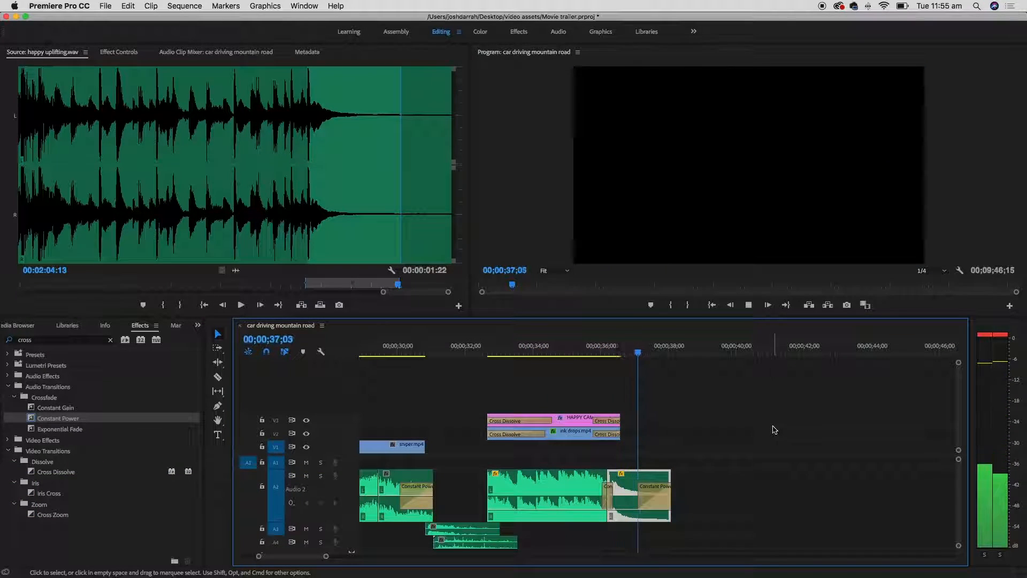
pyautogui.press('space')
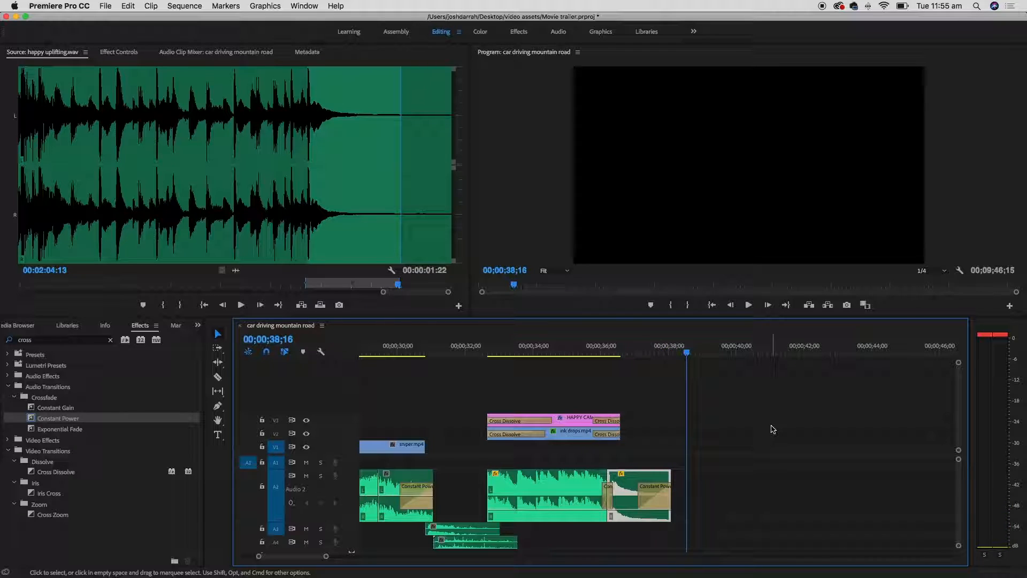
# - Select the first Forest road.mp4 clip on V1, near 00;00;49;03, and display its Effect Controls
pyautogui.hscroll(3, 773, 428)
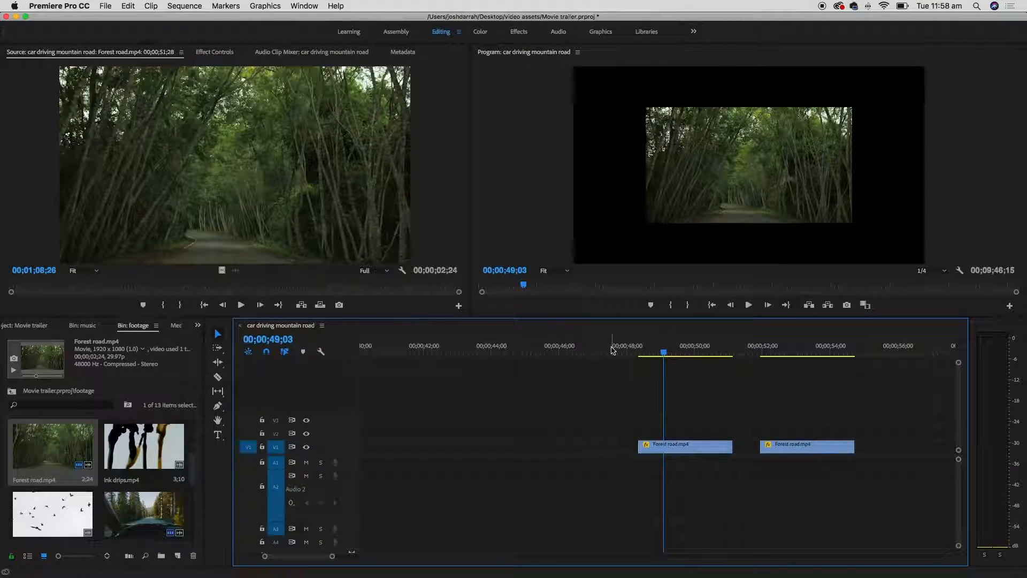
pyautogui.click(730, 185)
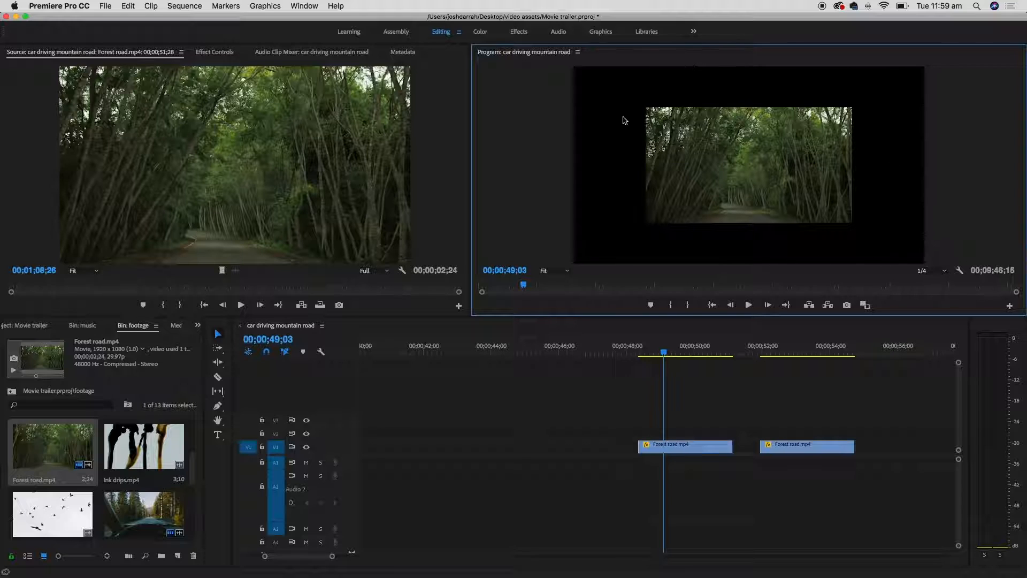
pyautogui.click(698, 449)
pyautogui.moveTo(698, 450); pyautogui.dragTo(692, 446)
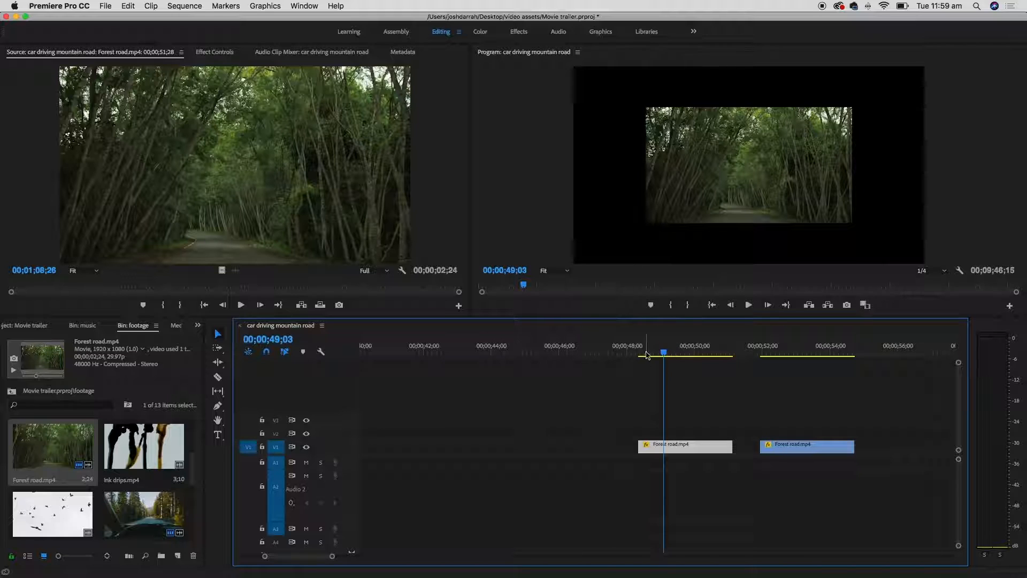
pyautogui.click(703, 430)
pyautogui.click(704, 449)
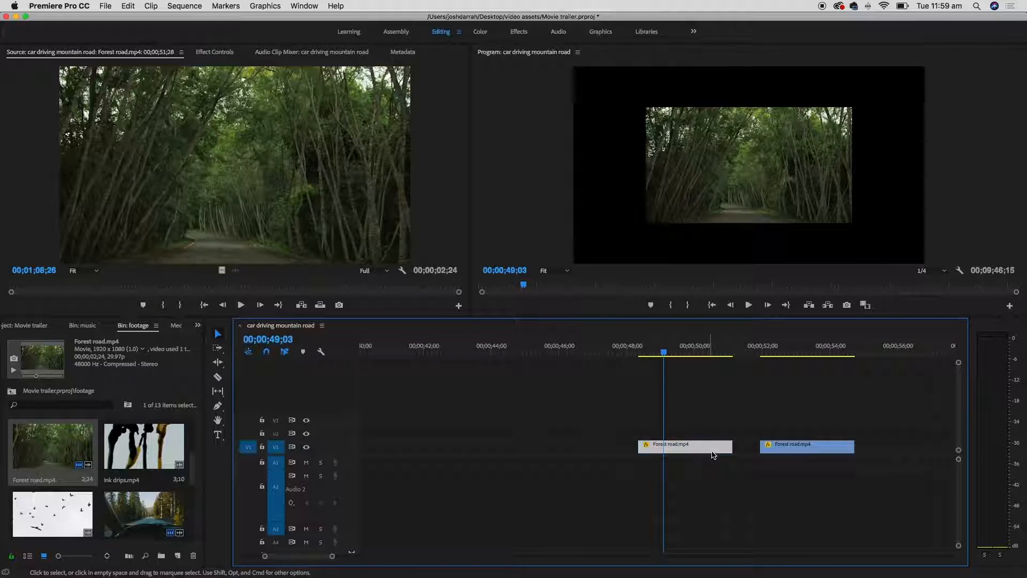
pyautogui.doubleClick(707, 448)
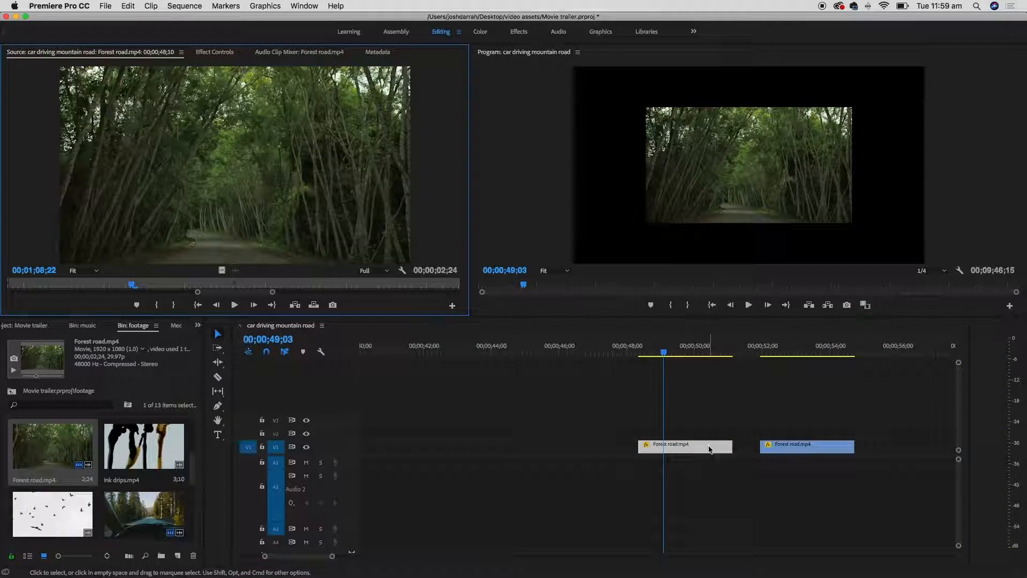
pyautogui.click(225, 52)
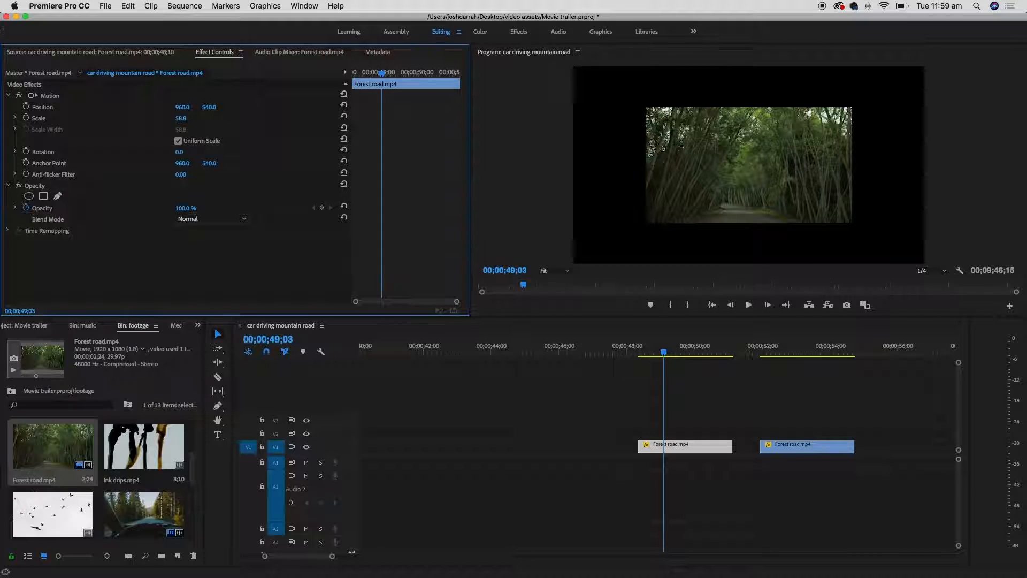
# - Scale the first Forest road.mp4 clip up to fill the frame, and set its Scale to 90
pyautogui.moveTo(181, 119); pyautogui.dragTo(203, 119)
pyautogui.click(184, 118)
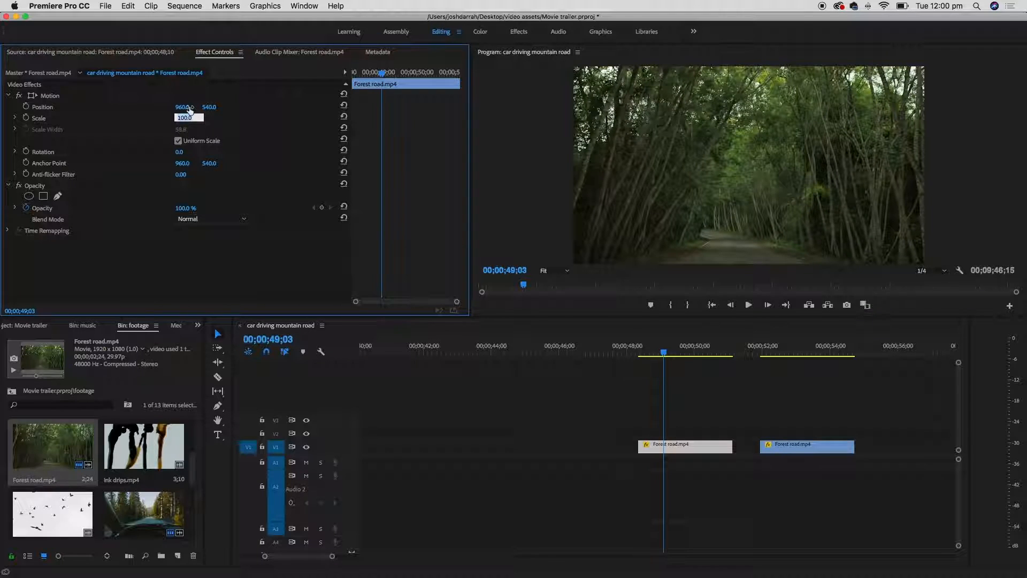
pyautogui.write('90')
pyautogui.press('Return')
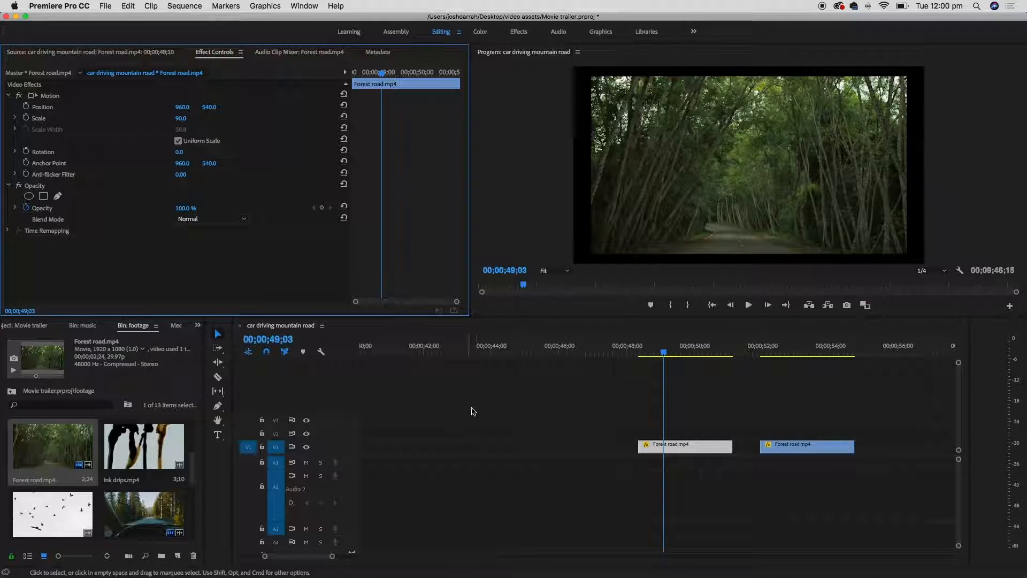
# - Set the first Forest road.mp4 clip's Scale to 100 so it fills the frame
pyautogui.click(183, 118)
pyautogui.click(208, 185)
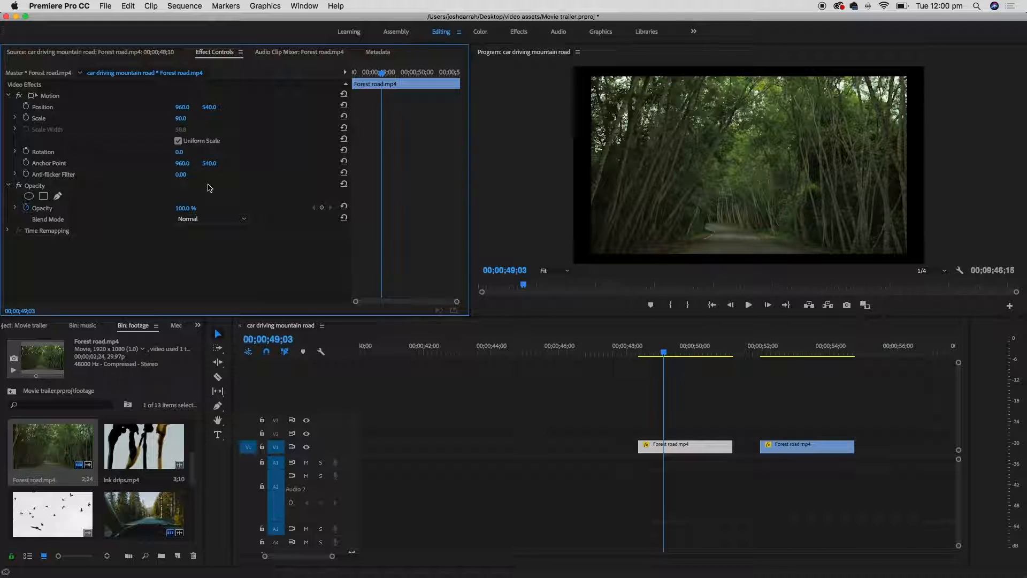
pyautogui.click(188, 116)
pyautogui.write('100')
pyautogui.press('Return')
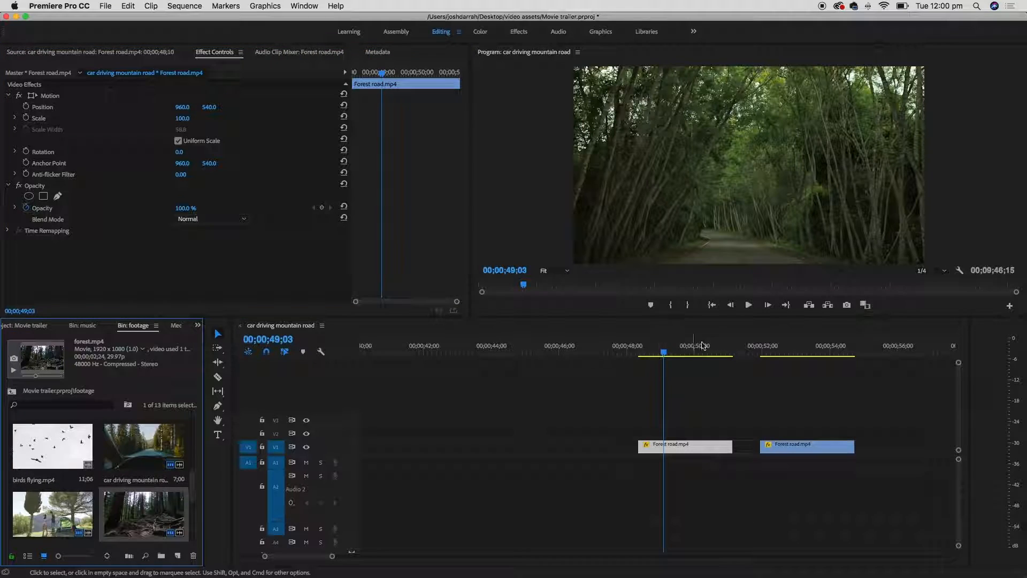
# - Straighten the second Forest road.mp4 clip on V1, near 00;00;52;14, by setting its Rotation to 0°
pyautogui.click(777, 354)
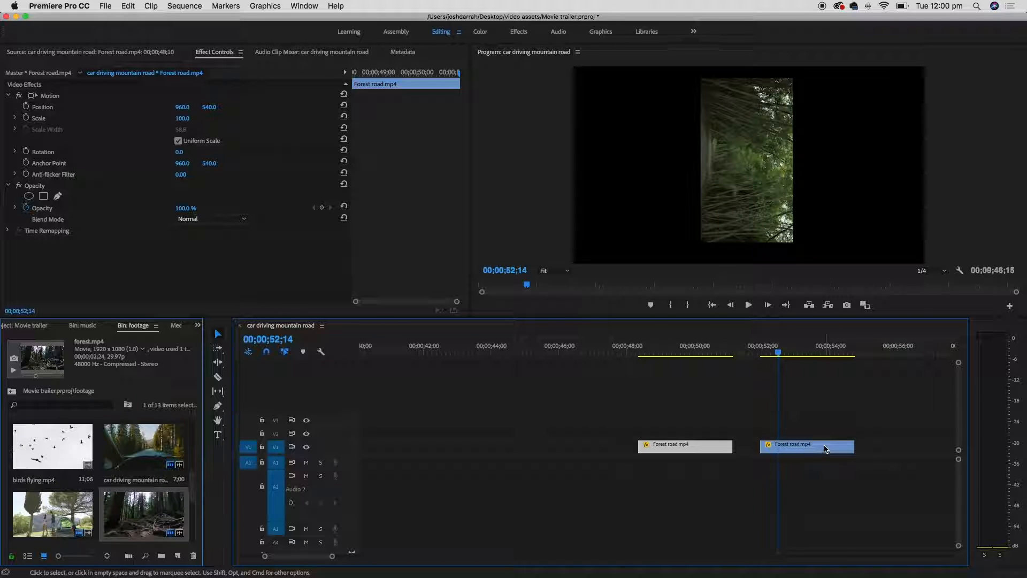
pyautogui.doubleClick(685, 446)
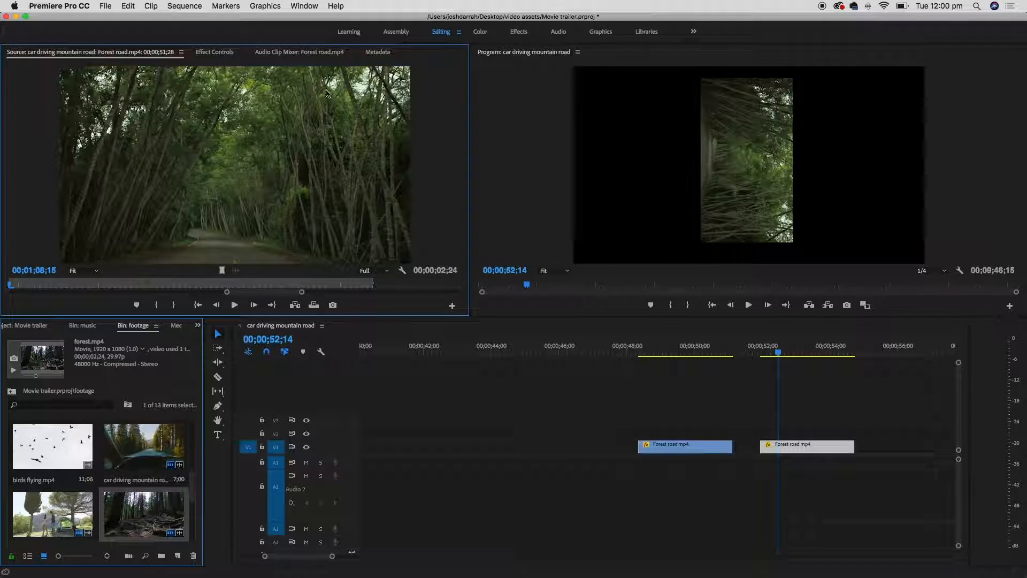
pyautogui.click(214, 52)
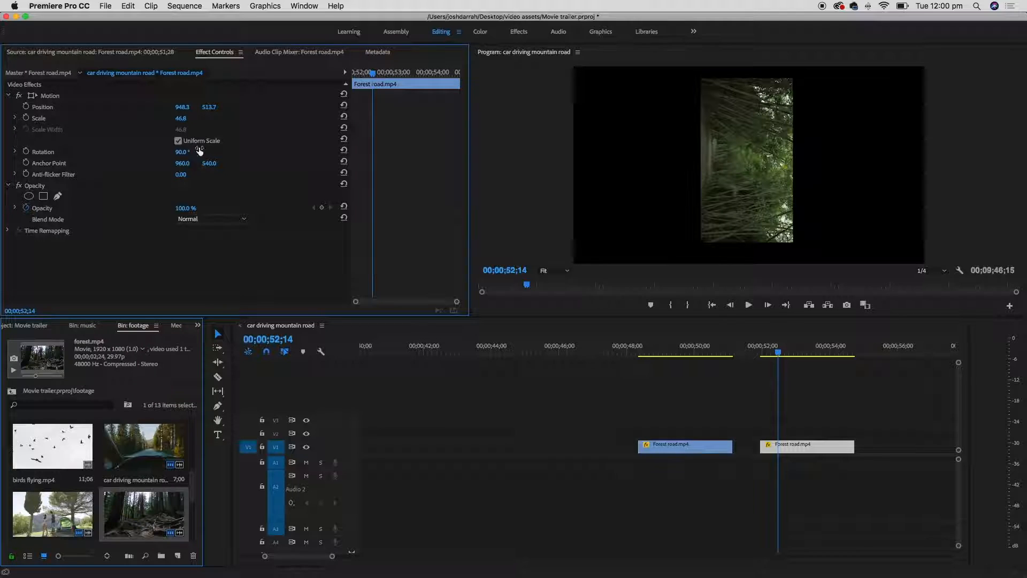
pyautogui.moveTo(182, 152)
pyautogui.mouseDown()
pyautogui.moveTo(140, 152)
pyautogui.moveTo(179, 161)
pyautogui.mouseUp()
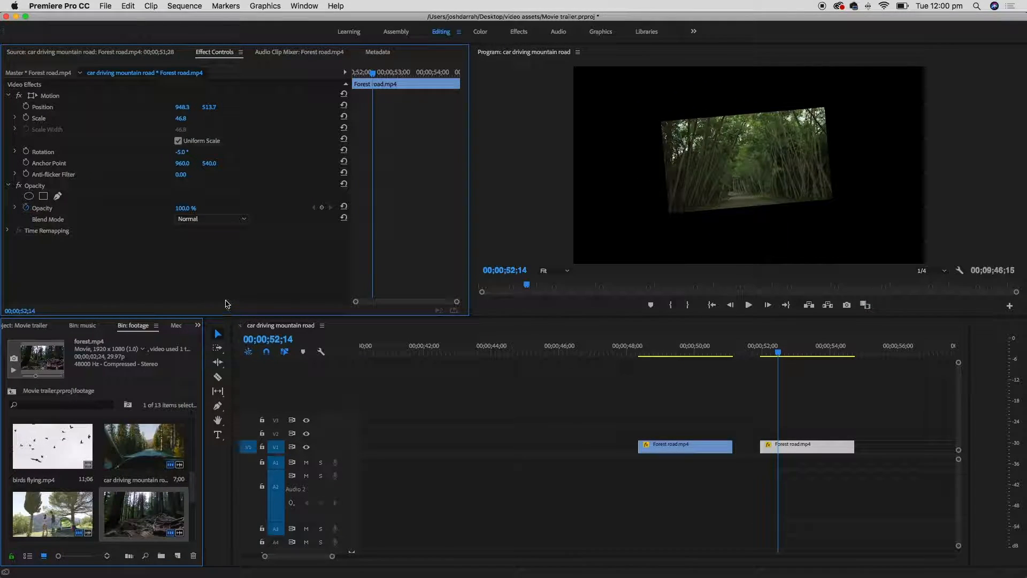
pyautogui.press('super+z')
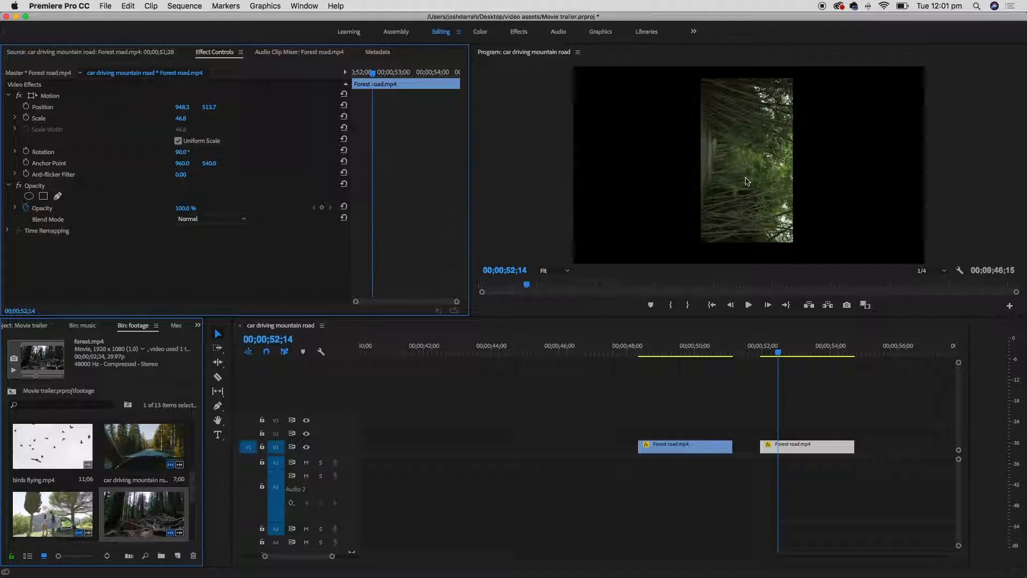
pyautogui.click(192, 151)
pyautogui.write('0')
pyautogui.press('Return')
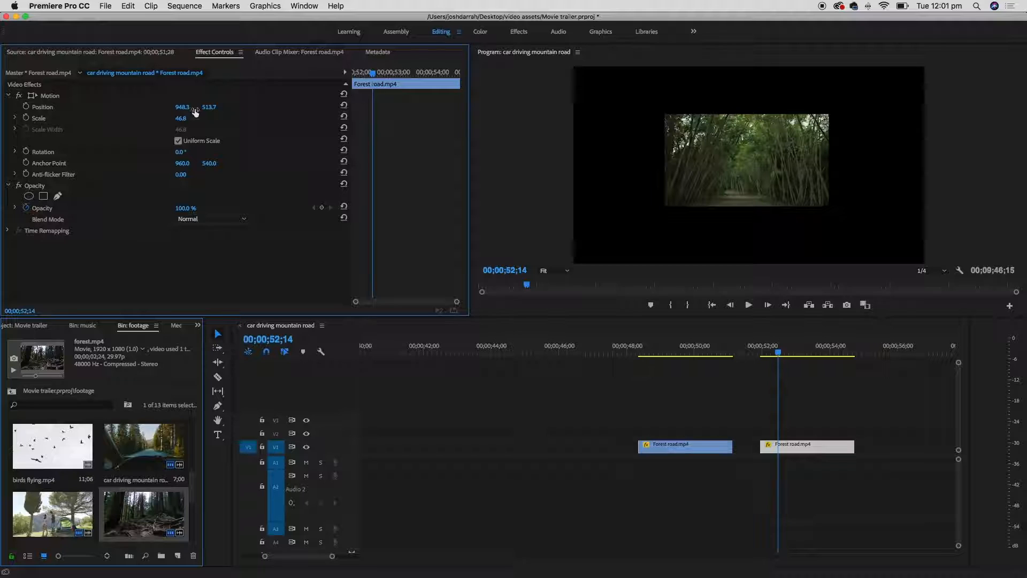
# - Set the second Forest road.mp4 clip's Scale to 100 and adjust its vertical Position to cover the black edge
pyautogui.click(181, 119)
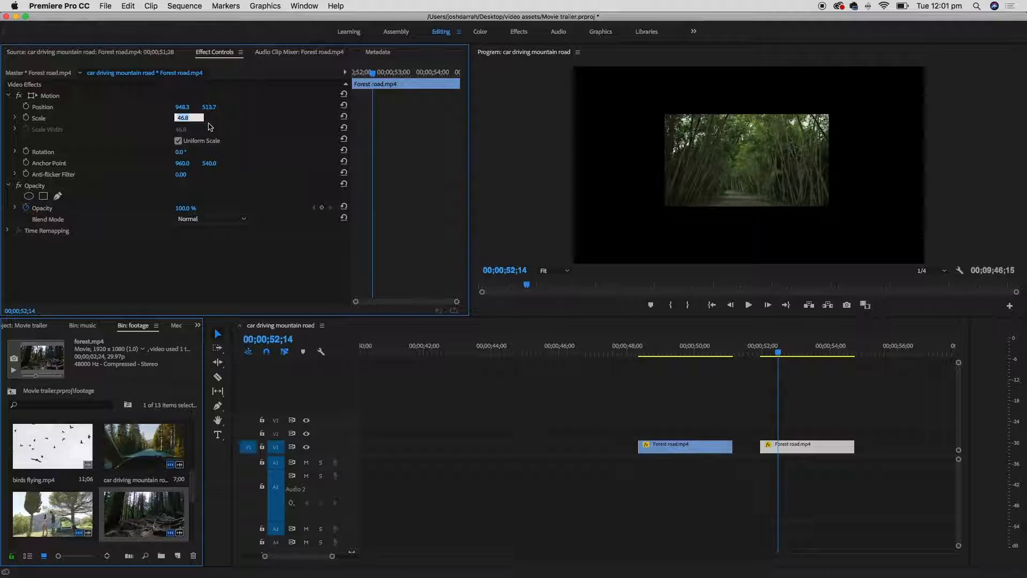
pyautogui.write('100')
pyautogui.press('Return')
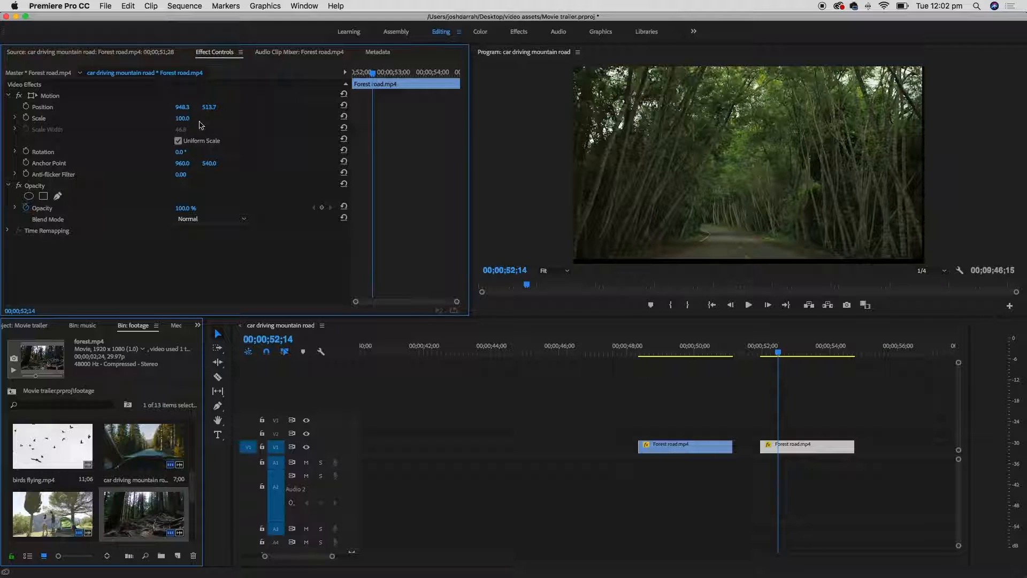
pyautogui.moveTo(209, 107); pyautogui.dragTo(186, 110)
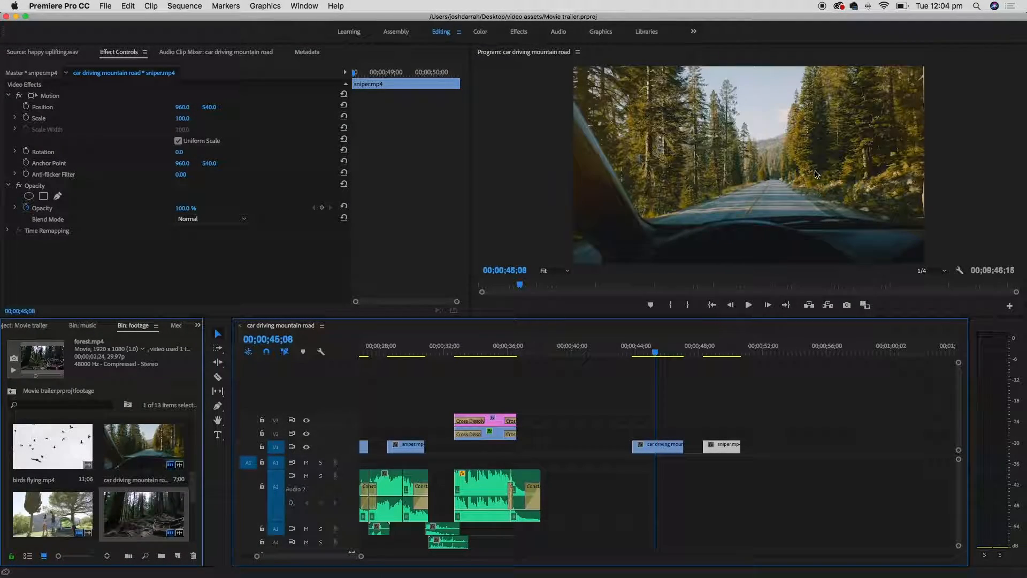
# - Select the car driving mountain road.mp4 clip on V1 near 00;00;45;08 and switch to the Color workspace
pyautogui.click(667, 415)
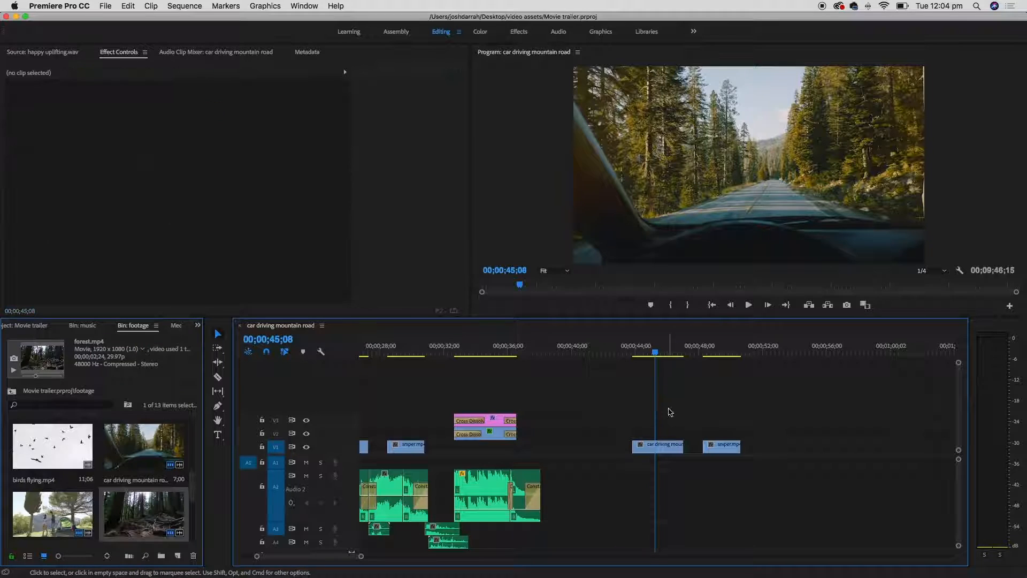
pyautogui.click(671, 453)
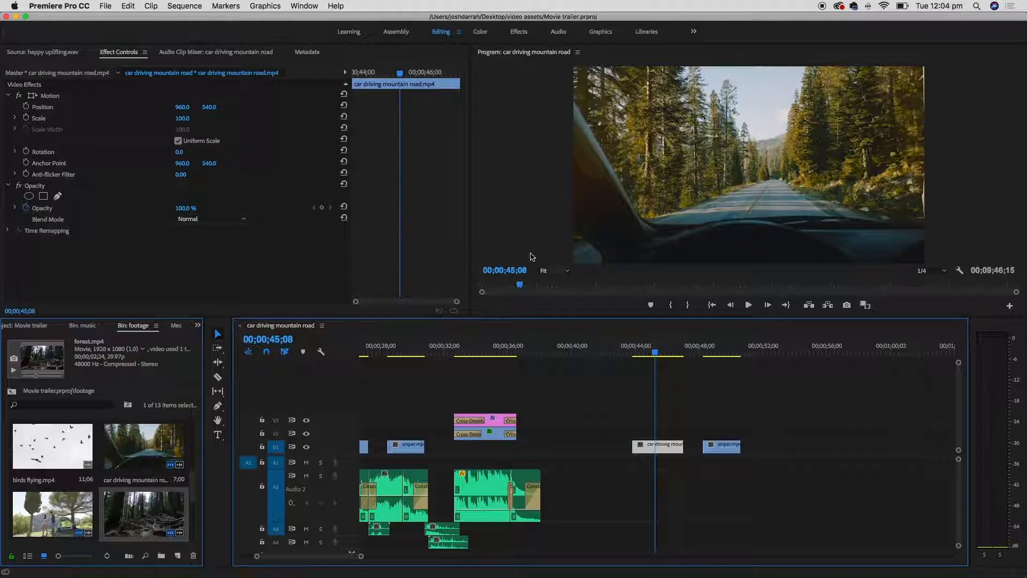
pyautogui.click(481, 32)
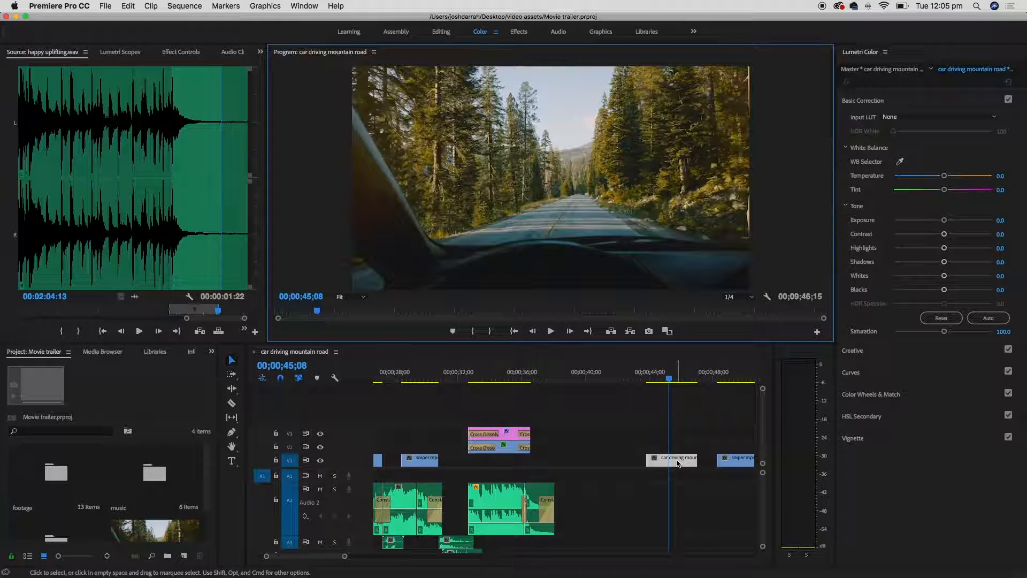
# - Try cooler and warmer white balance on the car driving mountain road.mp4 clip, and set its Temperature to -77.3
pyautogui.moveTo(945, 176); pyautogui.dragTo(900, 180)
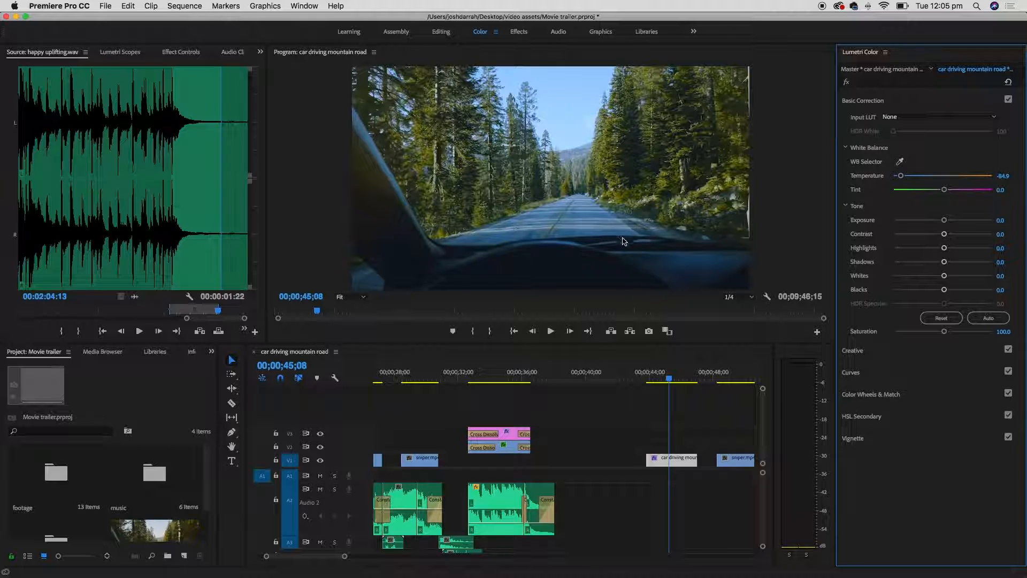
pyautogui.moveTo(905, 176); pyautogui.dragTo(978, 179)
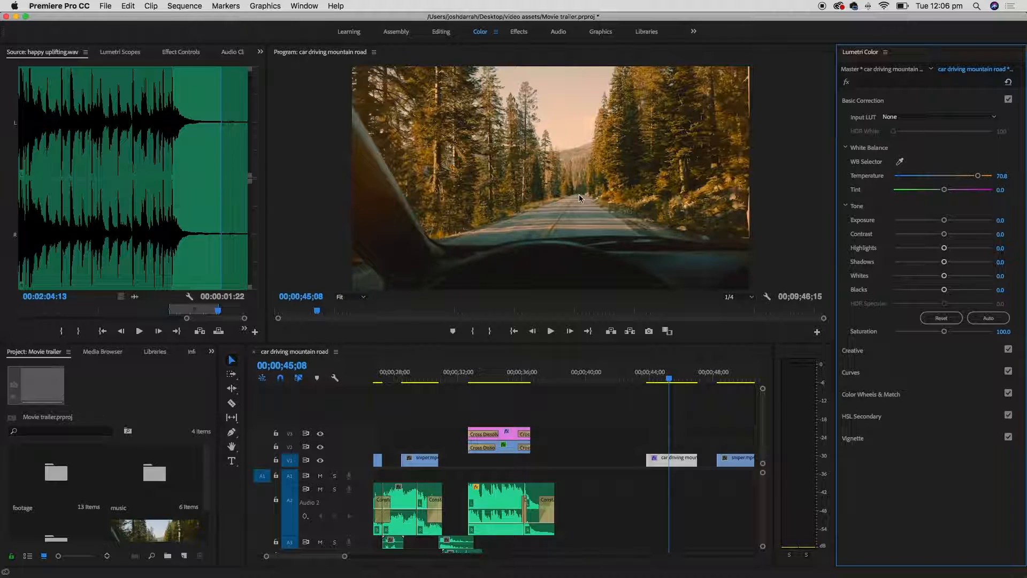
pyautogui.moveTo(657, 375)
pyautogui.mouseDown()
pyautogui.moveTo(681, 375)
pyautogui.moveTo(663, 378)
pyautogui.mouseUp()
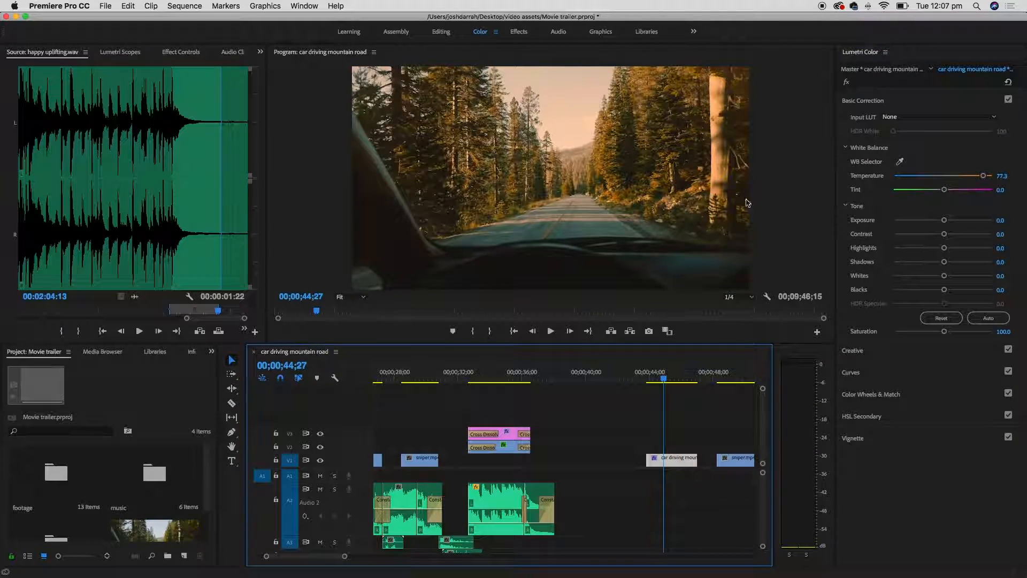
pyautogui.moveTo(985, 178); pyautogui.dragTo(904, 181)
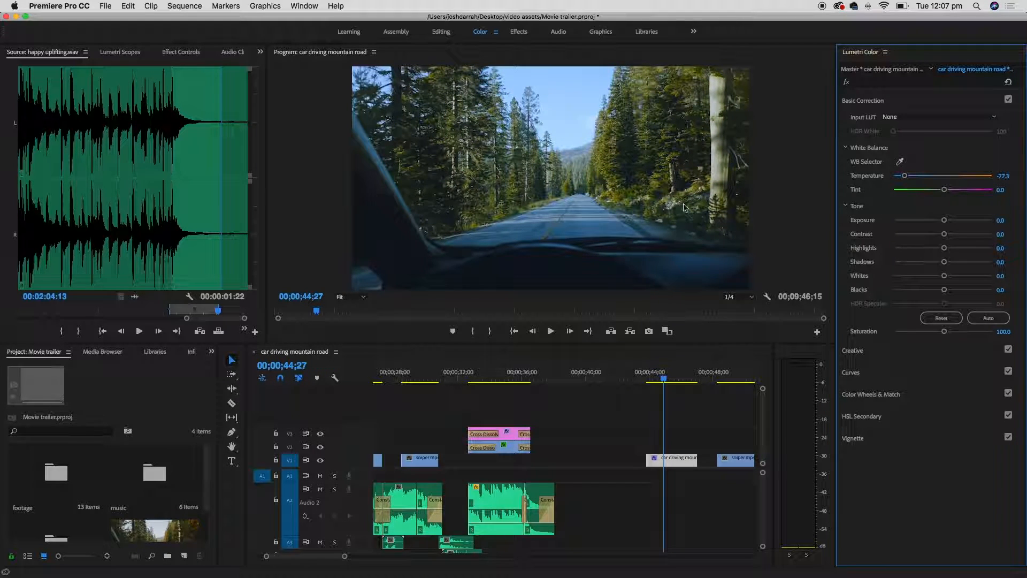
# - Try an Exposure of -2.0 on the car driving mountain road.mp4 clip and play back the result
pyautogui.moveTo(944, 221); pyautogui.dragTo(924, 223)
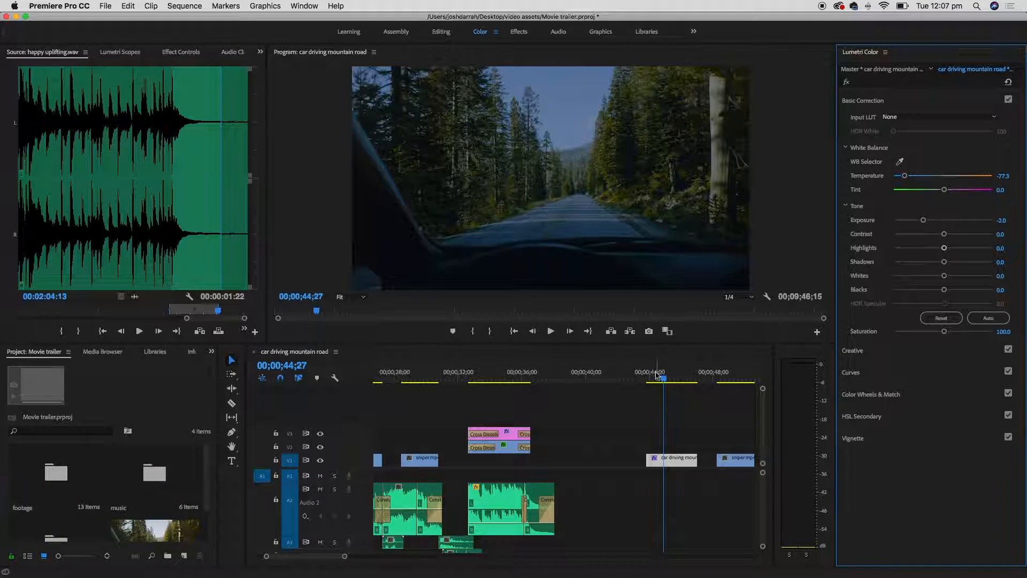
pyautogui.moveTo(663, 377); pyautogui.dragTo(653, 376)
pyautogui.press('space')
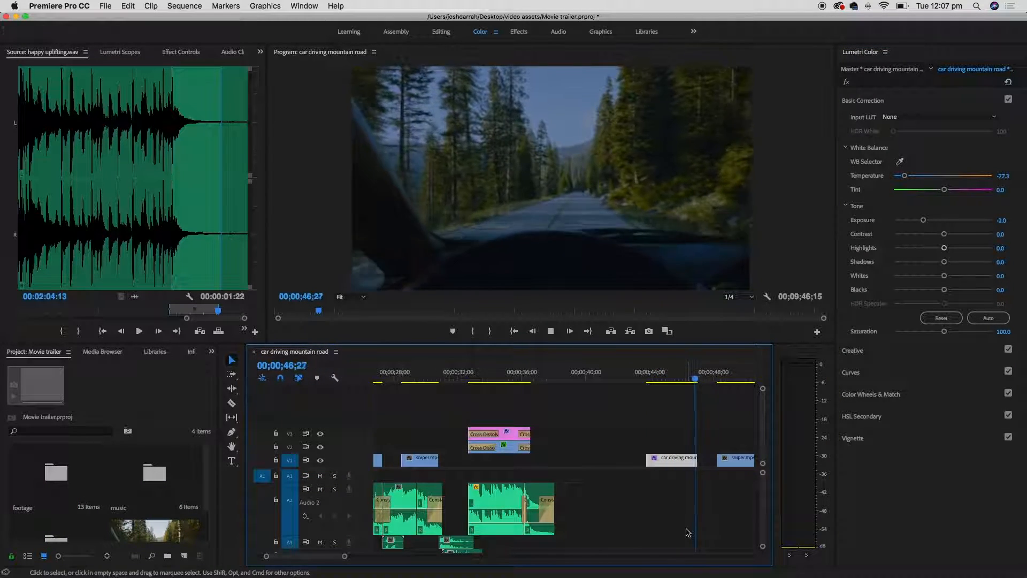
pyautogui.press('space')
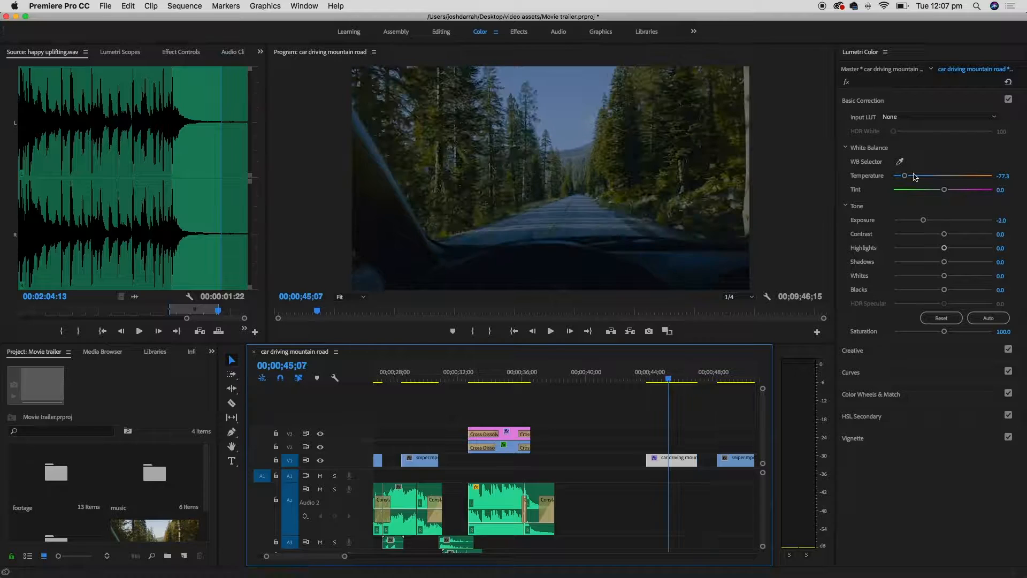
# - Set the driving clip's Exposure to 0.2, preview it with Contrast at -100, and settle Contrast at 5.9
pyautogui.click(946, 221)
pyautogui.moveTo(946, 235); pyautogui.dragTo(893, 235)
pyautogui.click(662, 381)
pyautogui.press('space')
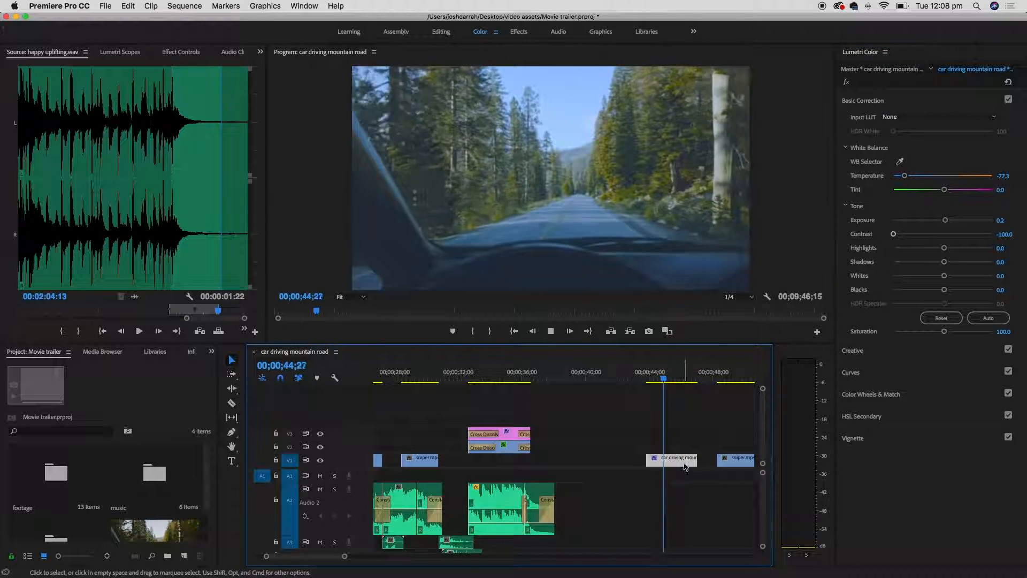
pyautogui.click(946, 235)
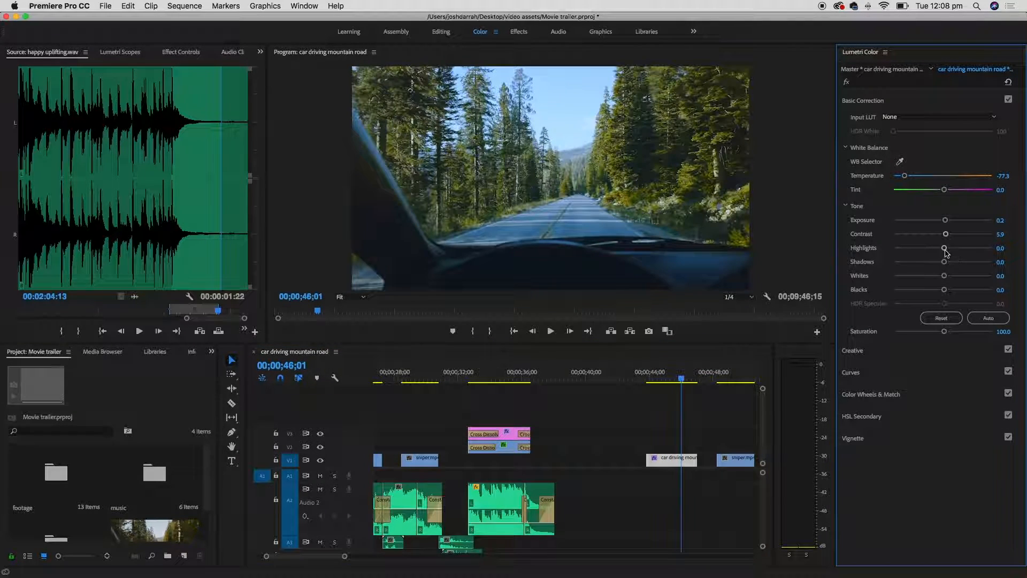
# - Set the driving clip's Highlights to 1.6, Shadows to 7.0, Whites and Blacks to -0.5, and Saturation to 100.5
pyautogui.moveTo(945, 249); pyautogui.dragTo(942, 290)
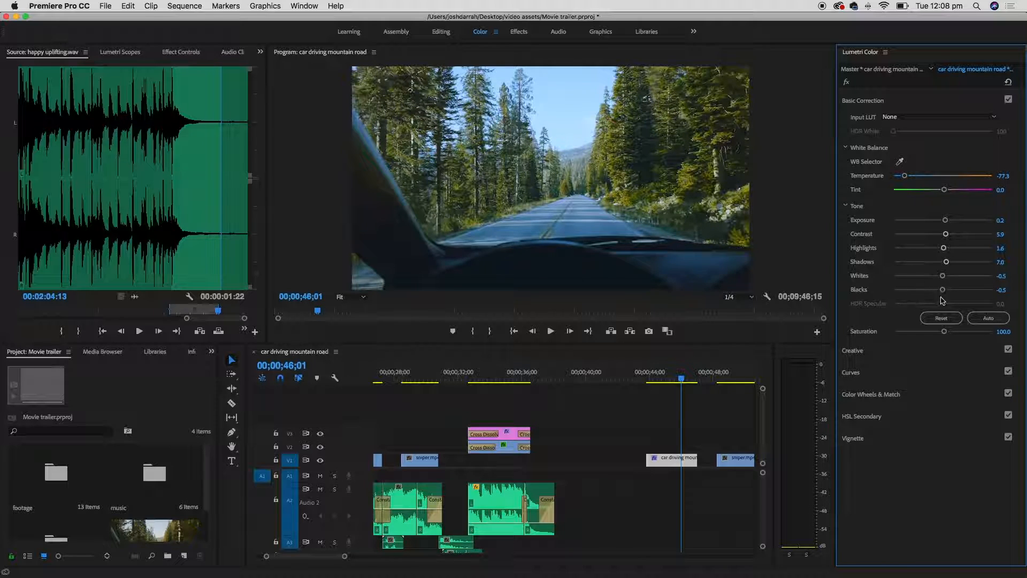
pyautogui.moveTo(945, 331)
pyautogui.mouseDown()
pyautogui.moveTo(877, 331)
pyautogui.moveTo(1000, 334)
pyautogui.moveTo(943, 333)
pyautogui.mouseUp()
# - Compare the driving clip with and without its Basic Correction, leaving the correction enabled
pyautogui.click(1009, 100)
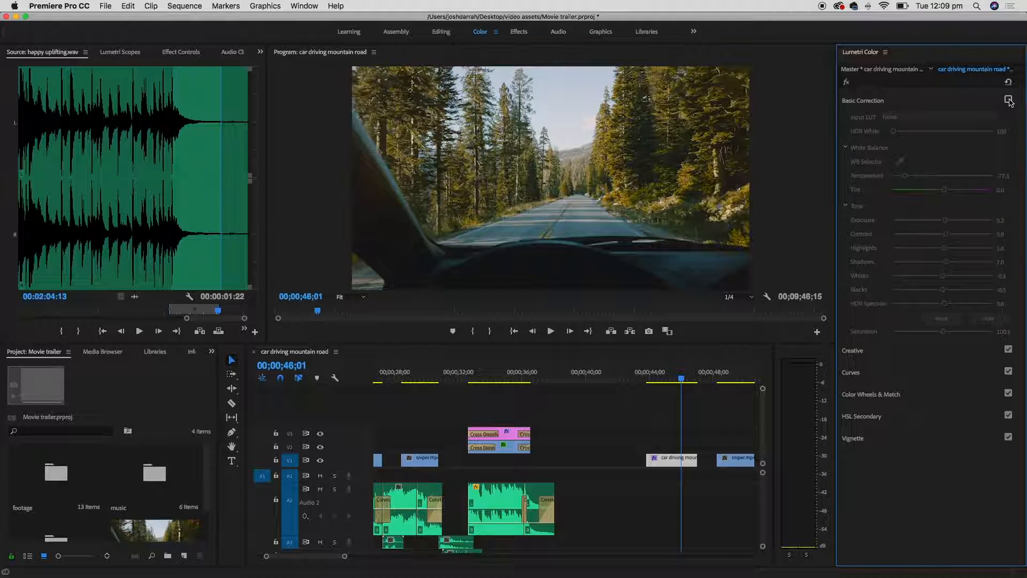
pyautogui.click(1009, 100)
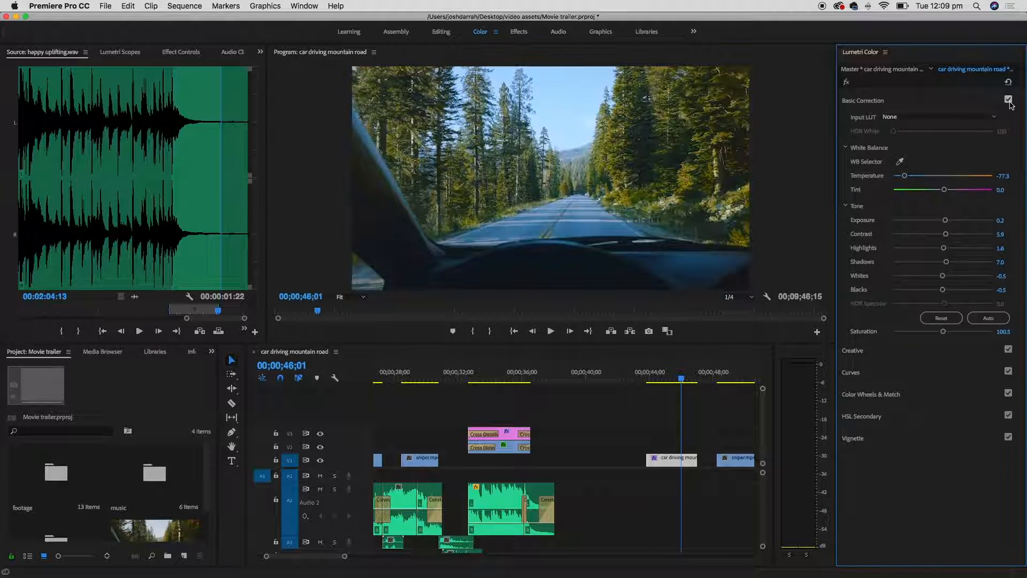
pyautogui.click(1011, 103)
pyautogui.click(1009, 101)
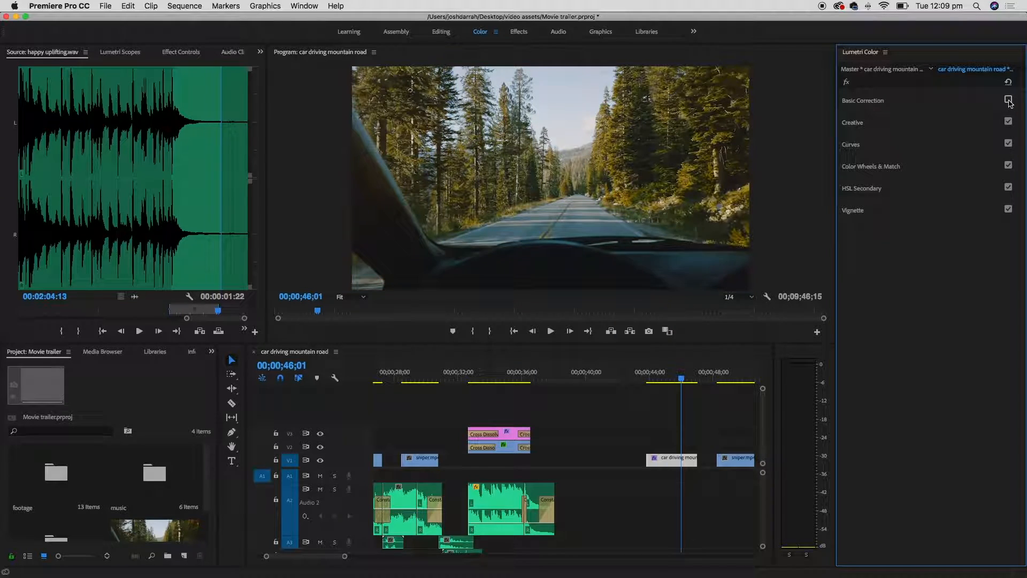
pyautogui.click(1009, 100)
pyautogui.click(930, 102)
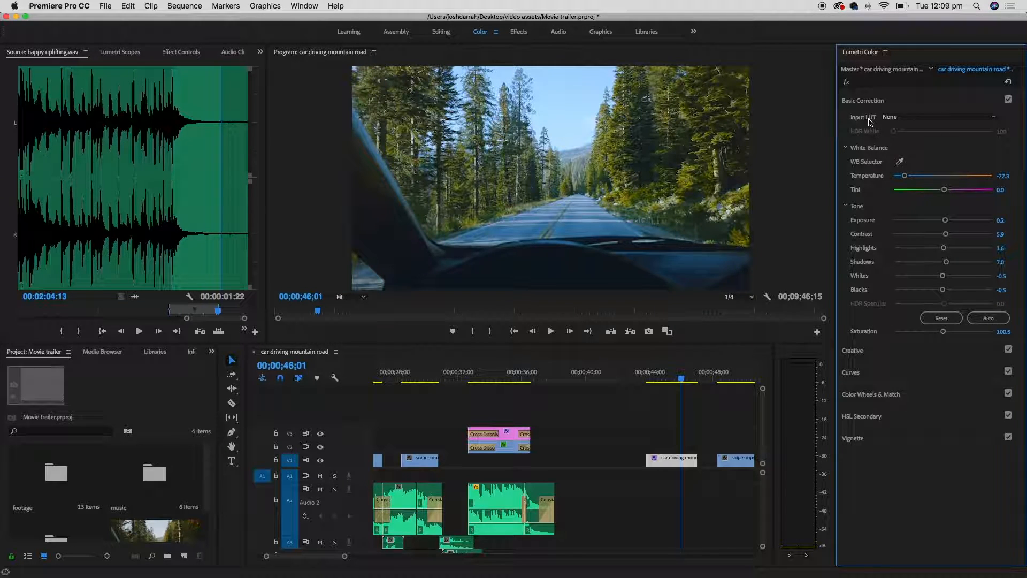
# - Look through the Creative, Curves, Color Wheels & Match and HSL Secondary controls, and return to Basic Correction
pyautogui.click(871, 102)
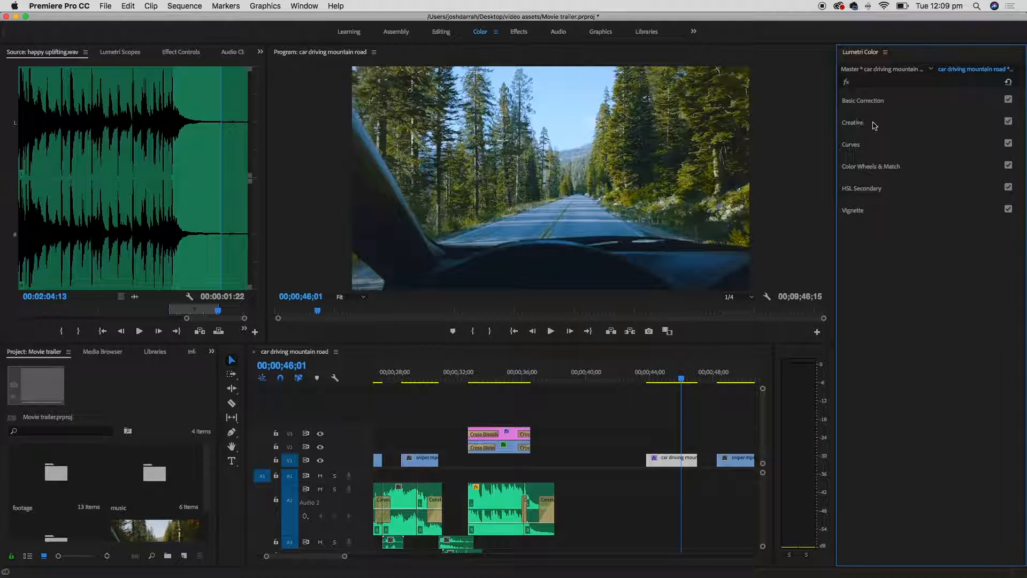
pyautogui.click(859, 126)
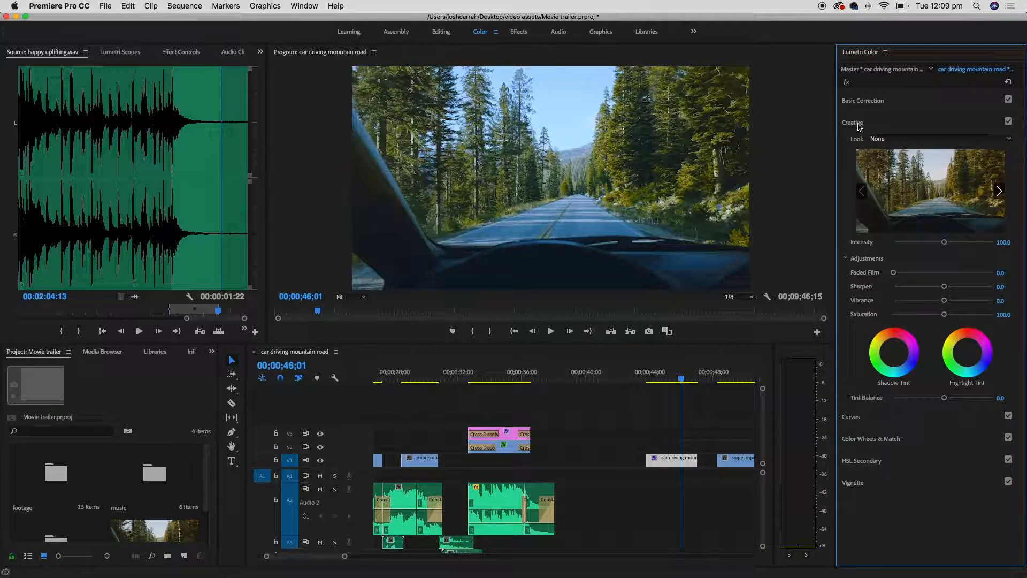
pyautogui.click(860, 127)
pyautogui.click(860, 145)
pyautogui.click(860, 146)
pyautogui.click(860, 168)
pyautogui.click(860, 168)
pyautogui.click(864, 189)
pyautogui.click(867, 190)
pyautogui.click(873, 101)
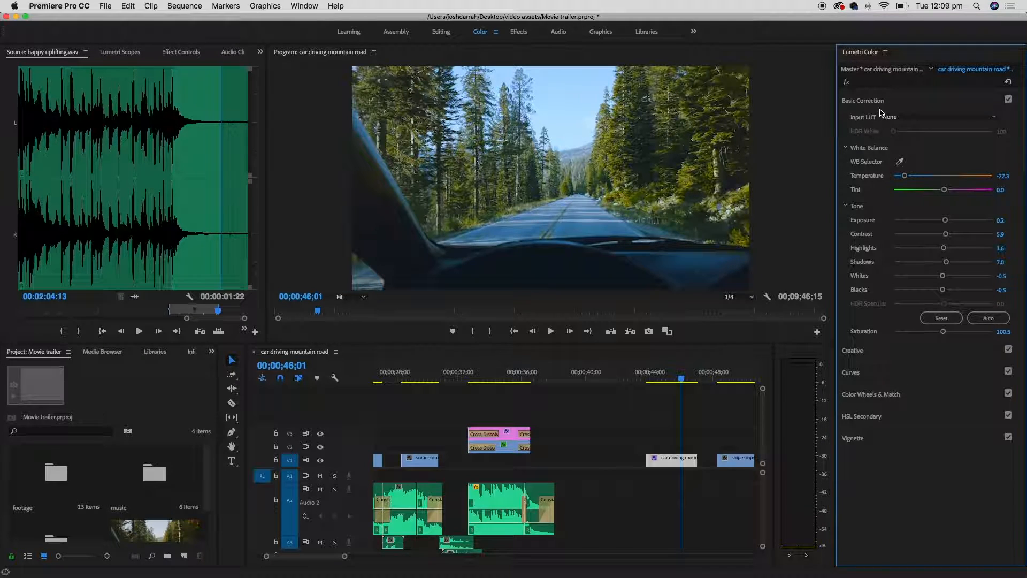
# - Warm the sniper.mp4 clip near 00;00;49;11 by setting its Temperature to 24.3 and its Tint to 27.6
pyautogui.click(733, 375)
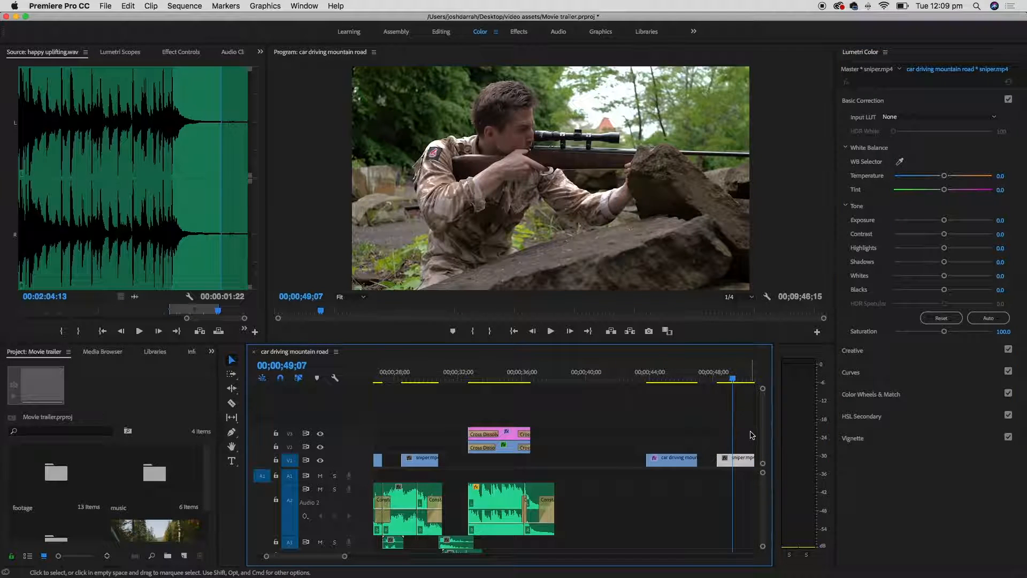
pyautogui.hscroll(5, 336, 553)
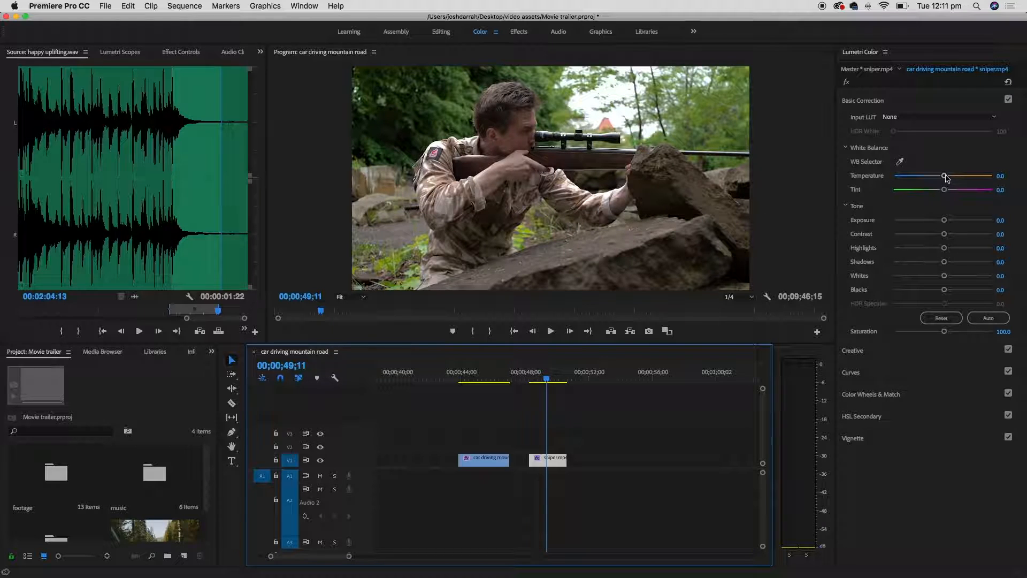
pyautogui.moveTo(946, 179); pyautogui.dragTo(955, 178)
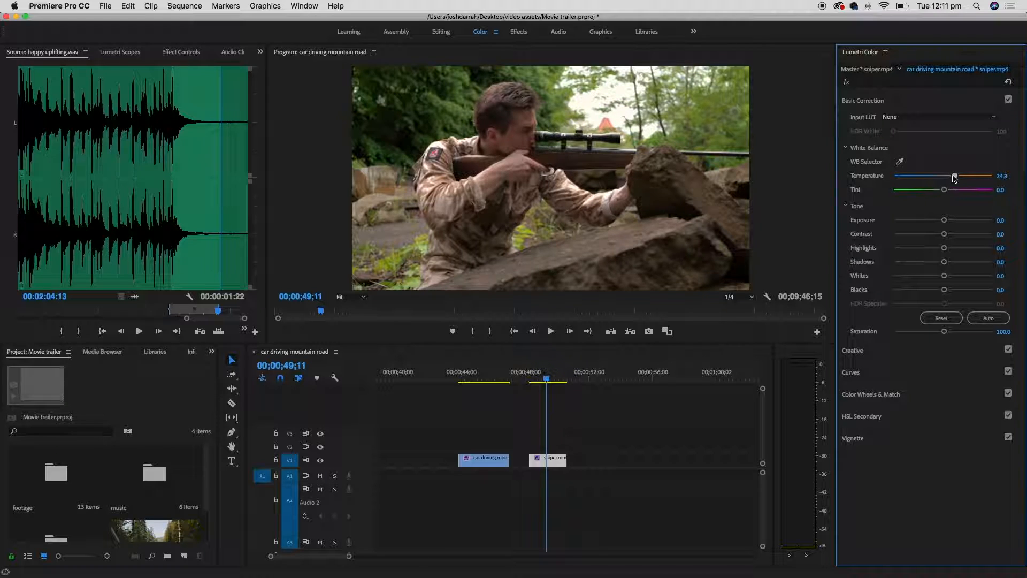
pyautogui.moveTo(946, 194)
pyautogui.mouseDown()
pyautogui.moveTo(929, 194)
pyautogui.moveTo(957, 192)
pyautogui.mouseUp()
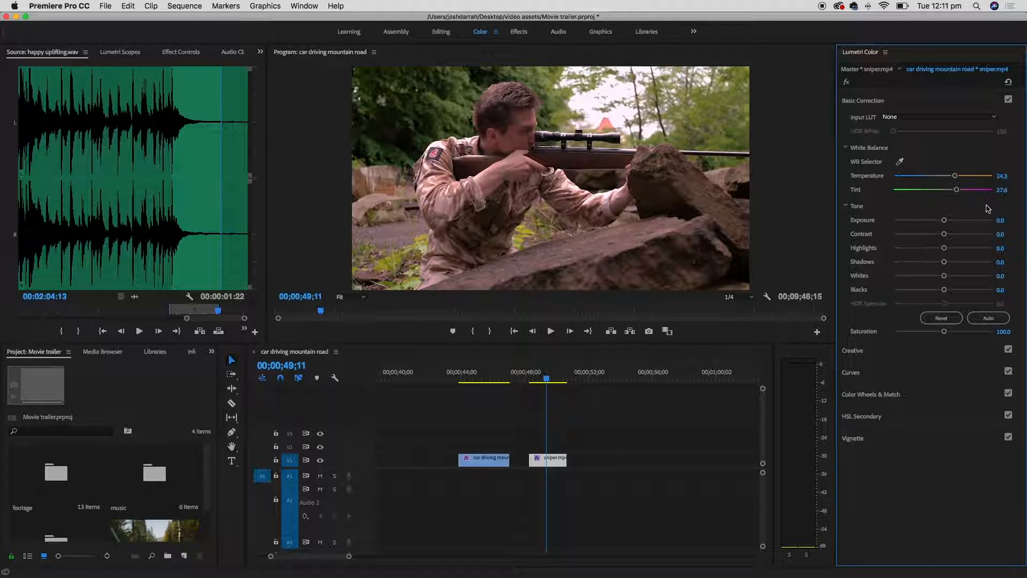
# - Compare the sniper.mp4 clip with and without its Basic Correction, leaving the correction enabled
pyautogui.click(1008, 99)
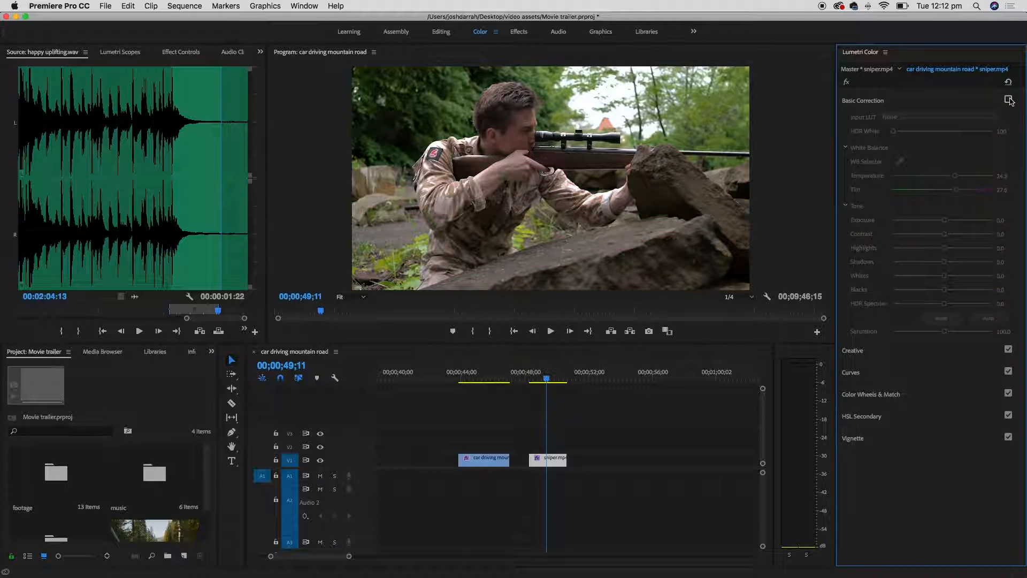
pyautogui.click(1009, 100)
pyautogui.click(1011, 101)
pyautogui.click(1011, 101)
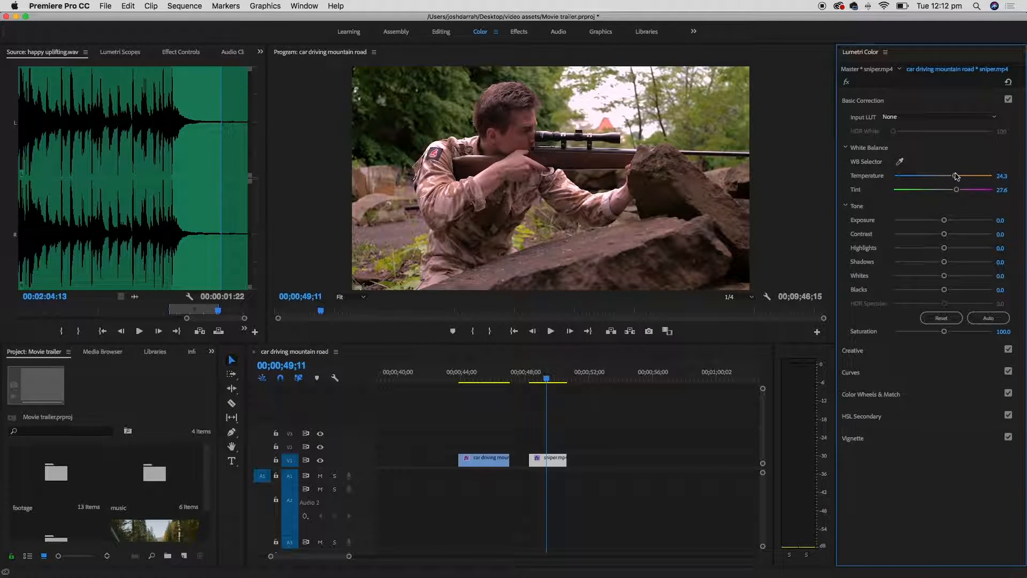
pyautogui.click(1008, 101)
pyautogui.click(1009, 102)
# - Copy the color-corrected sniper.mp4 clip on V1 near 00;00;49;11
pyautogui.moveTo(589, 440); pyautogui.dragTo(543, 460)
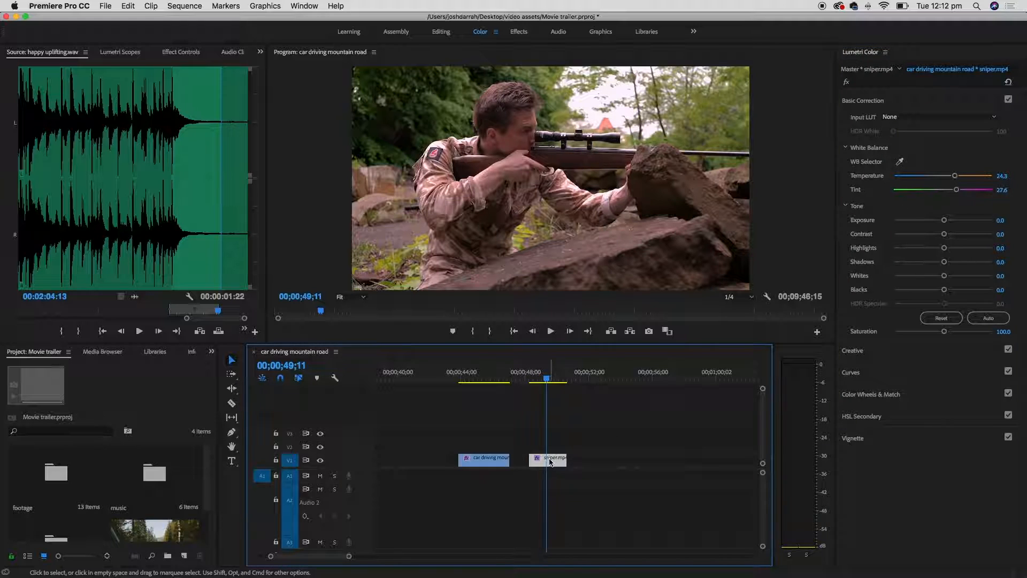
pyautogui.rightClick(556, 463)
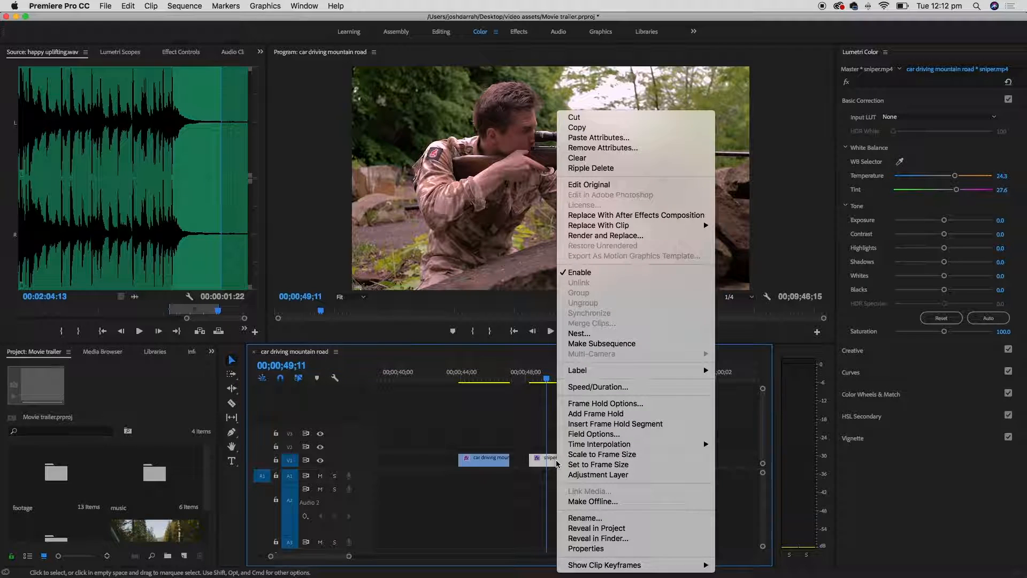
pyautogui.click(639, 132)
# - Move the playhead to 00;00;12;18 on the Couple walking.mp4 clip
pyautogui.click(633, 440)
pyautogui.press('-')
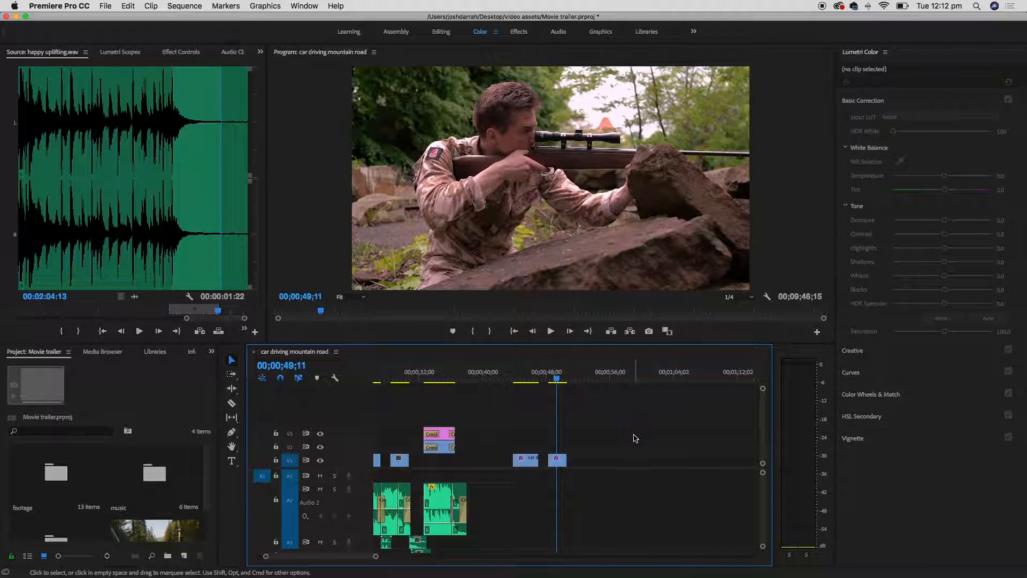
pyautogui.press('-')
pyautogui.click(420, 369)
pyautogui.press('=')
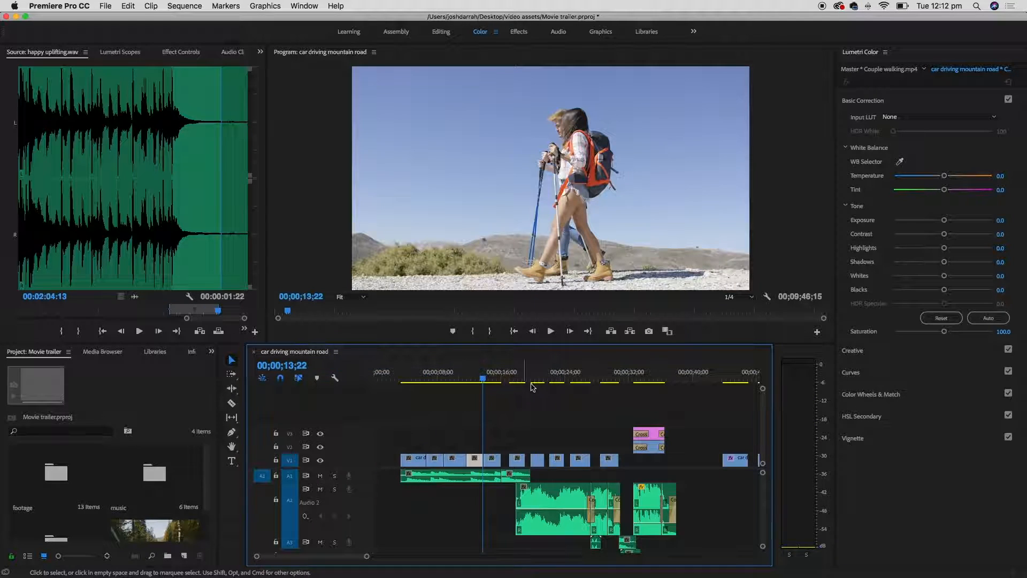
pyautogui.moveTo(483, 376); pyautogui.dragTo(474, 377)
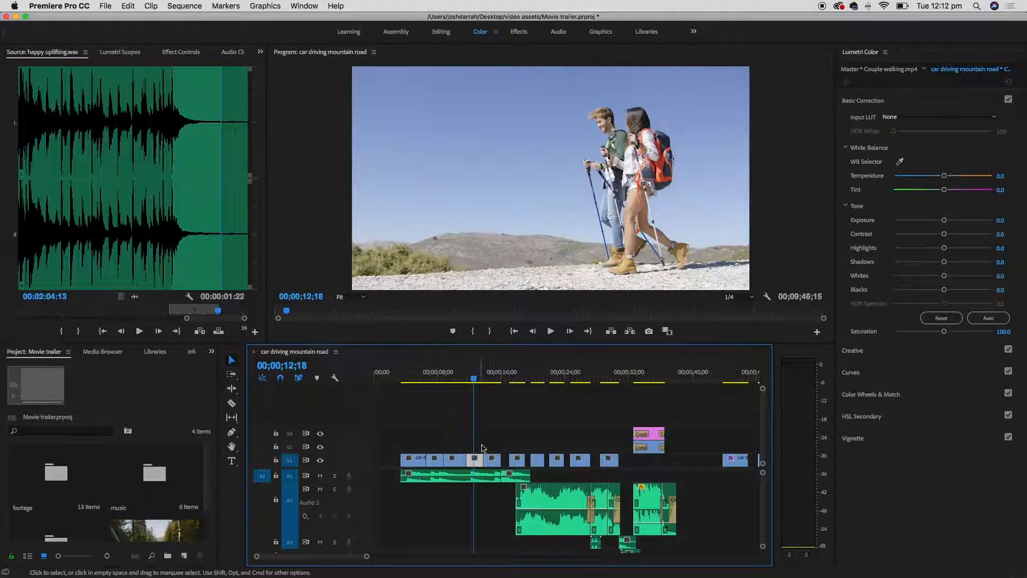
pyautogui.press('=')
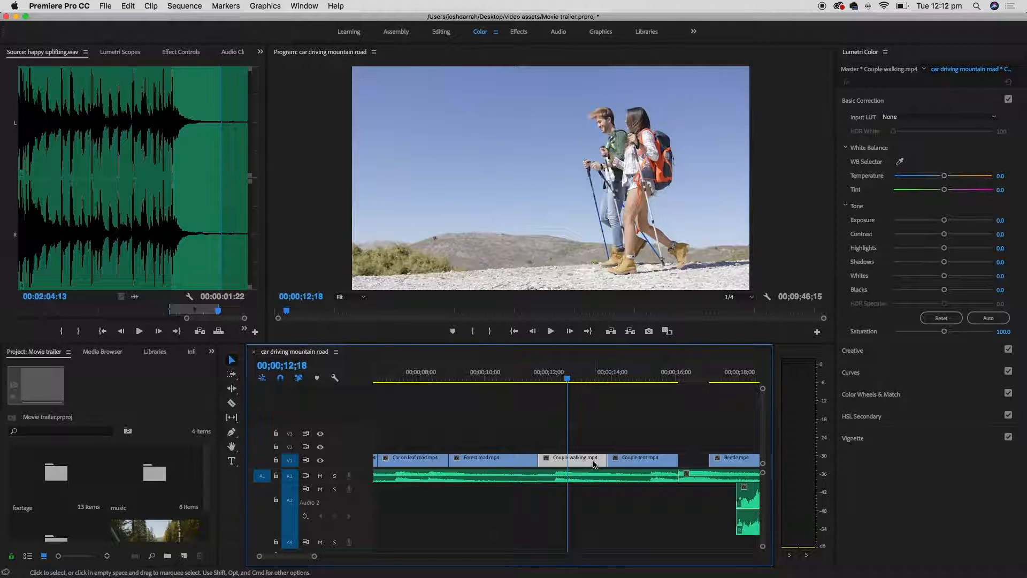
# - Paste only the copied Lumetri Color effect onto Couple walking.mp4 and compare the clip with and without its Basic Correction
pyautogui.rightClick(597, 463)
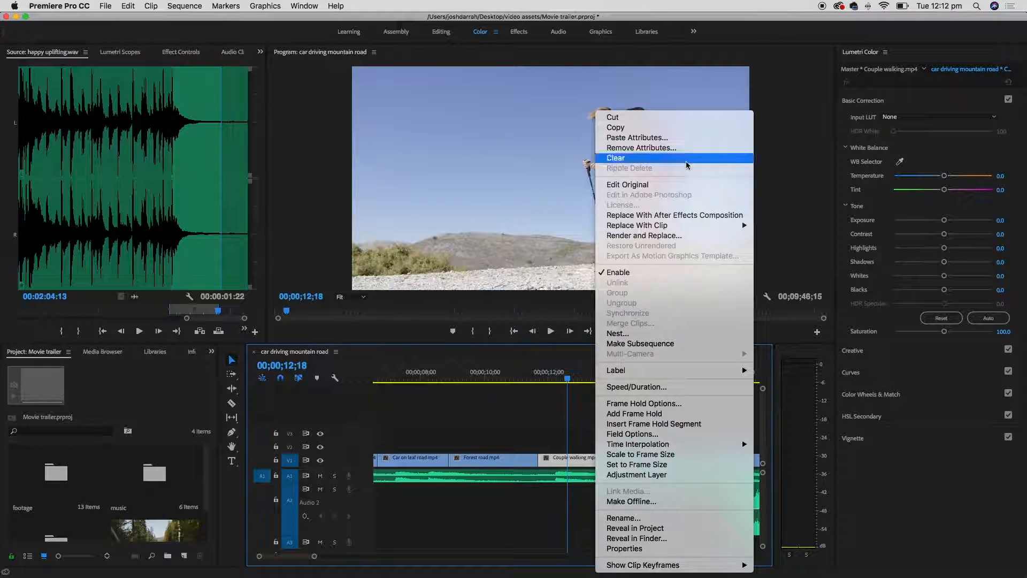
pyautogui.click(690, 138)
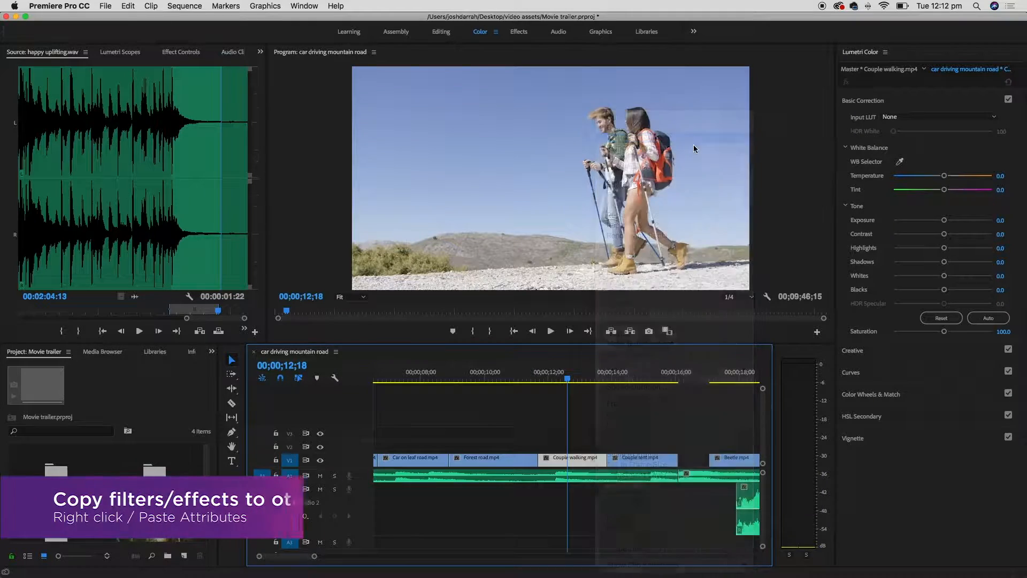
pyautogui.moveTo(574, 123); pyautogui.dragTo(474, 152)
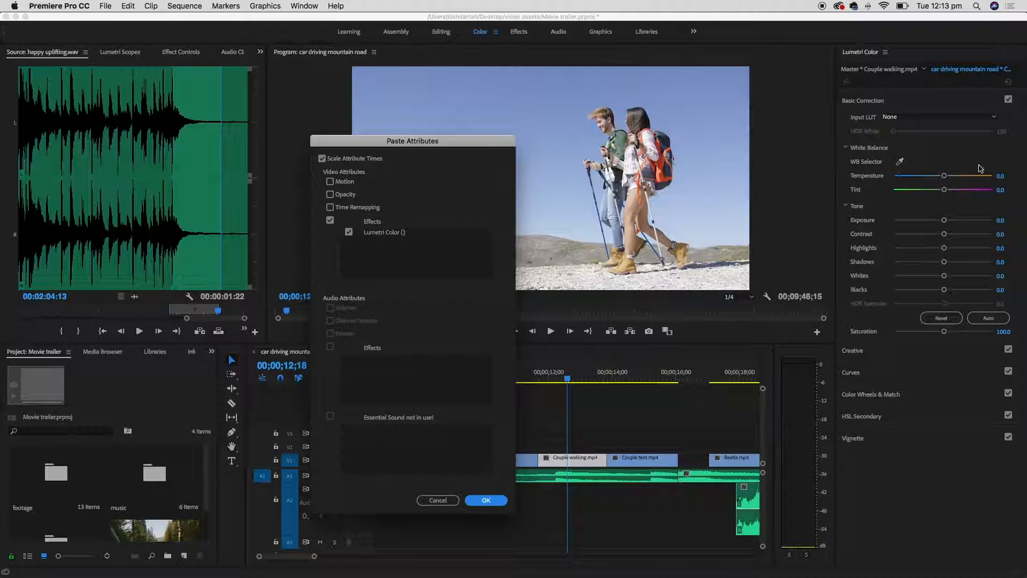
pyautogui.click(330, 182)
pyautogui.click(330, 207)
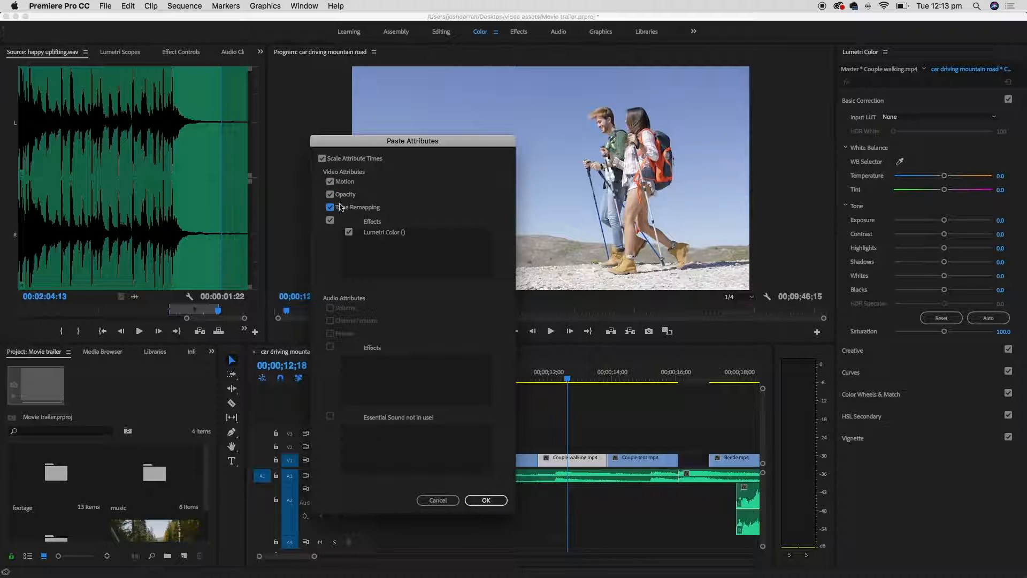
pyautogui.click(330, 194)
pyautogui.click(330, 181)
pyautogui.click(486, 500)
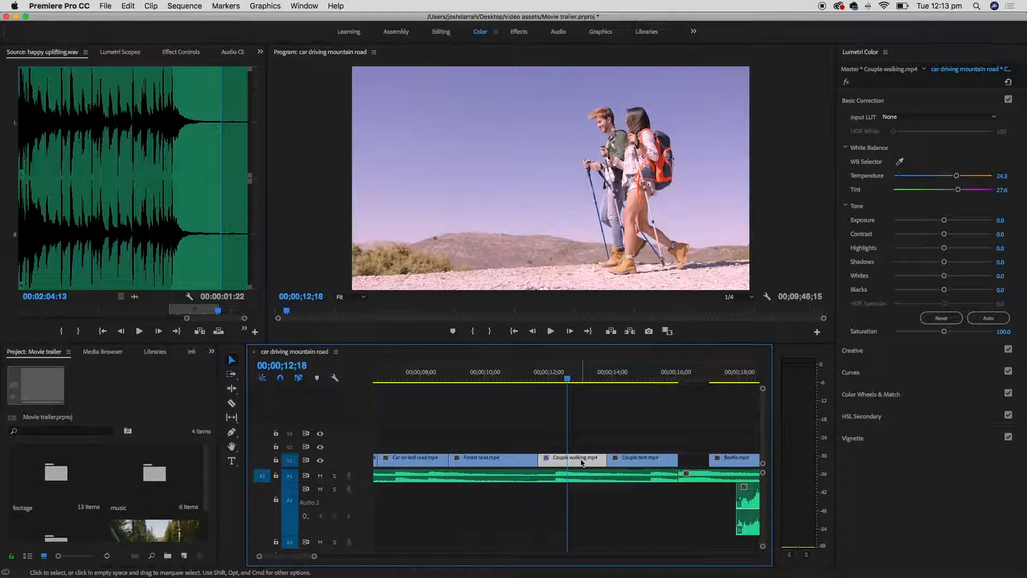
pyautogui.click(1008, 100)
pyautogui.click(1009, 100)
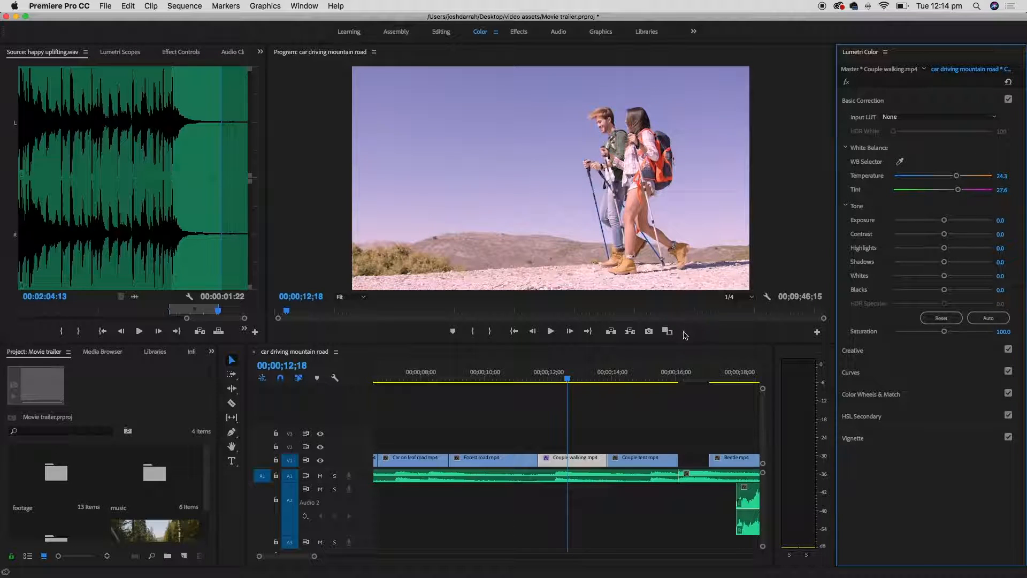
pyautogui.press('-')
pyautogui.press('-')
pyautogui.press('-')
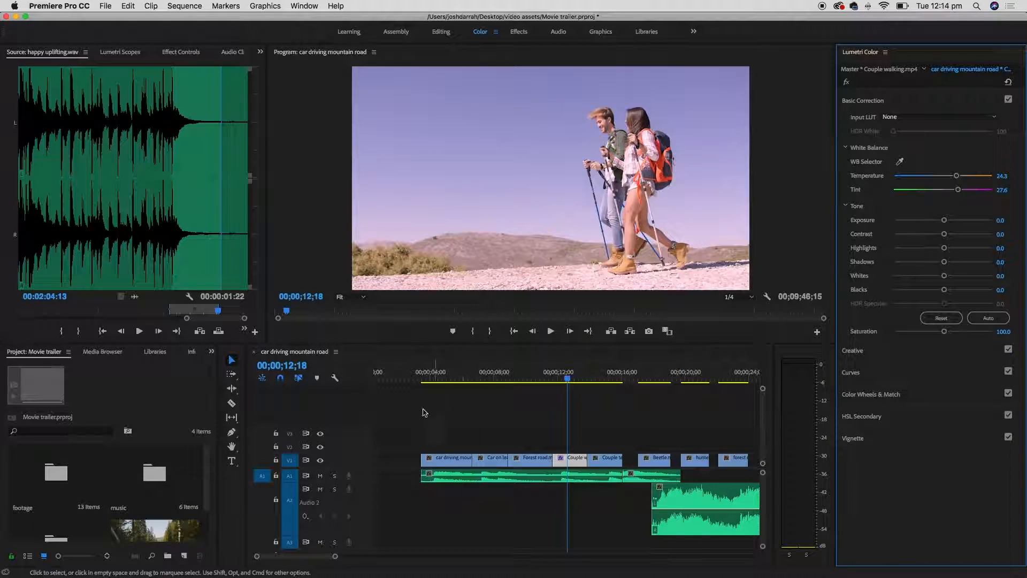
pyautogui.moveTo(415, 423); pyautogui.dragTo(541, 462)
pyautogui.rightClick(538, 463)
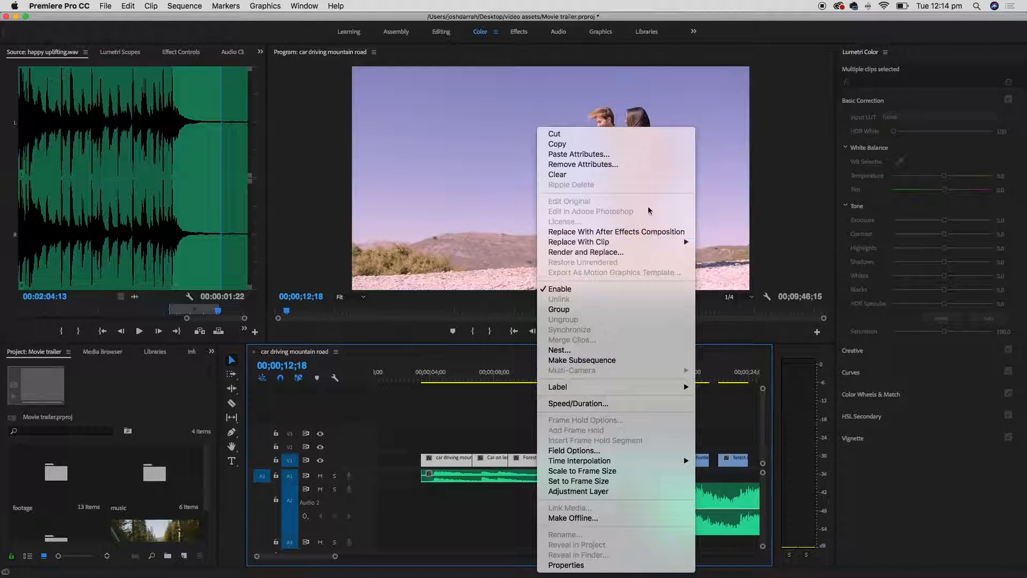
pyautogui.click(624, 156)
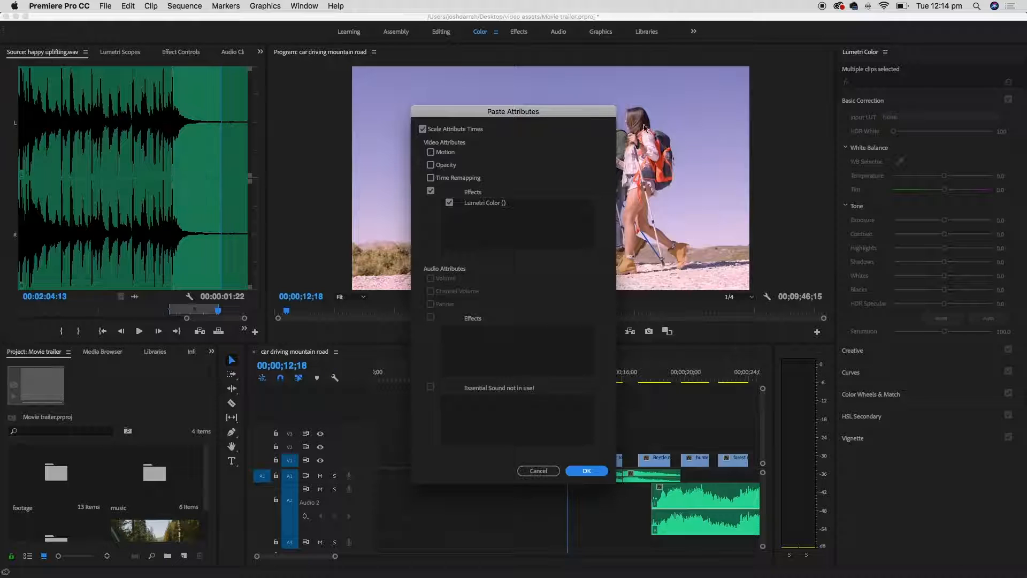
pyautogui.click(430, 177)
pyautogui.click(432, 166)
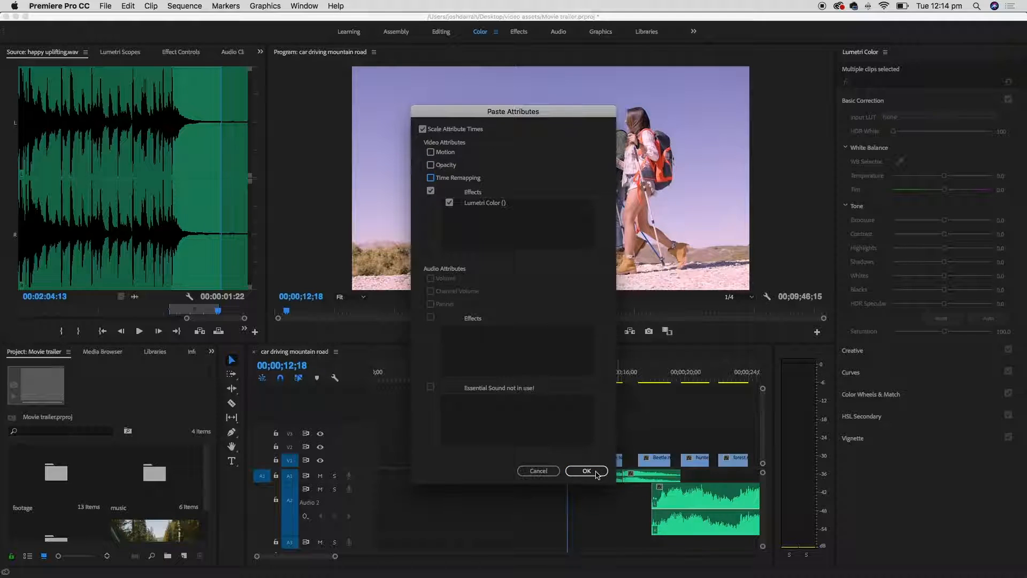
pyautogui.click(539, 471)
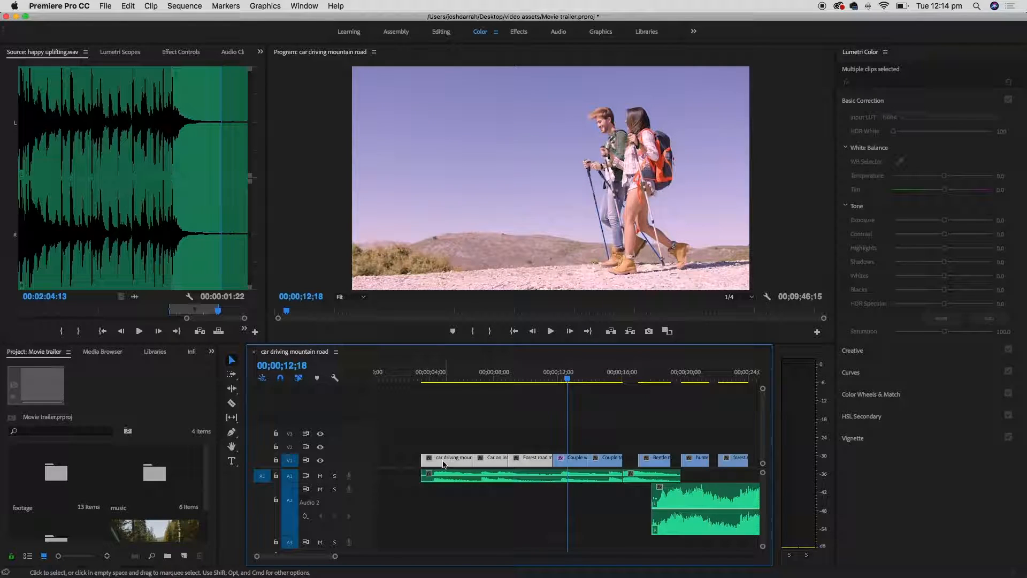
# - Show the effect controls of the Couple walking.mp4 clip and collapse its Motion, Opacity and Lumetri Color groups
pyautogui.click(569, 459)
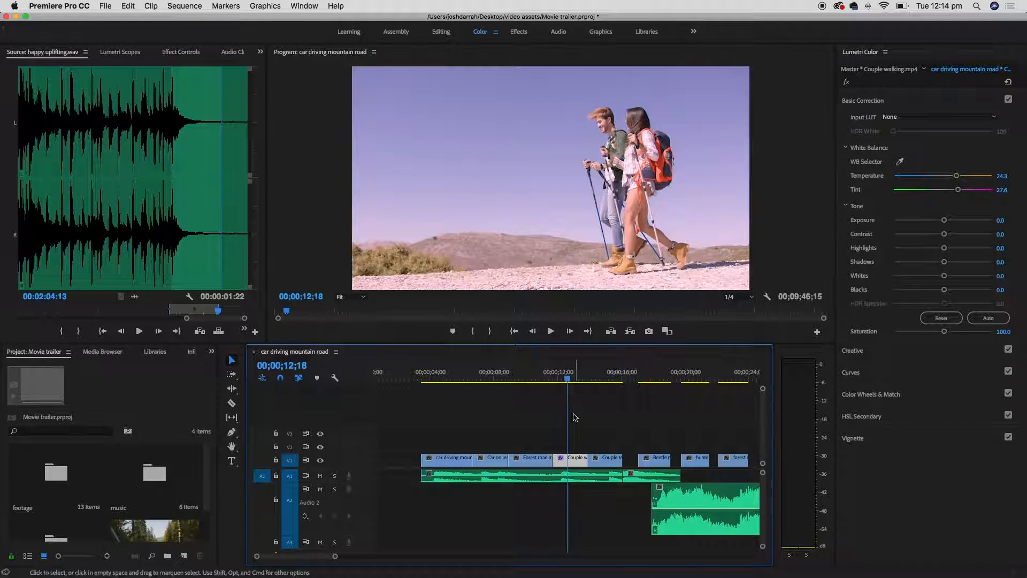
pyautogui.doubleClick(576, 463)
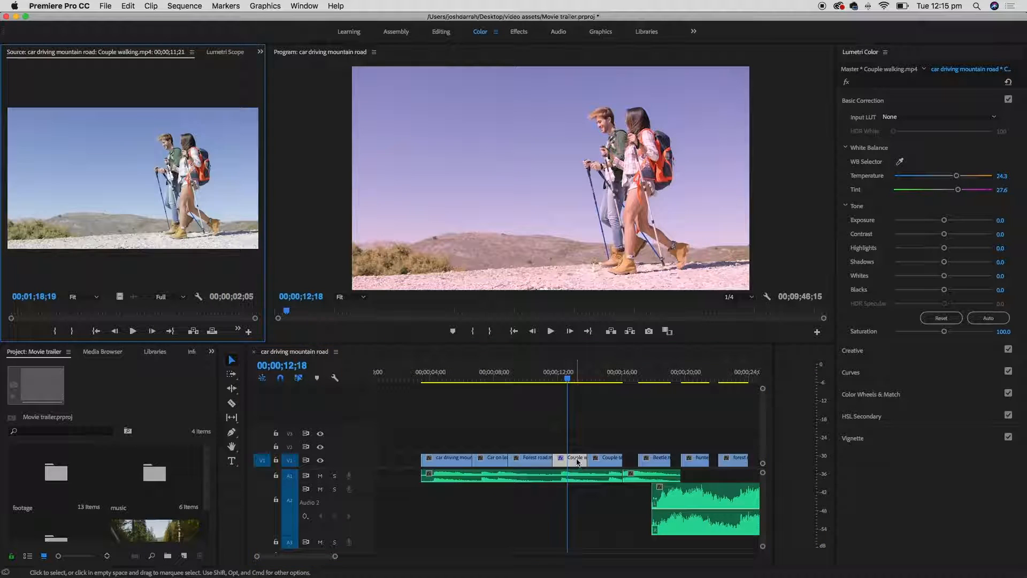
pyautogui.click(261, 52)
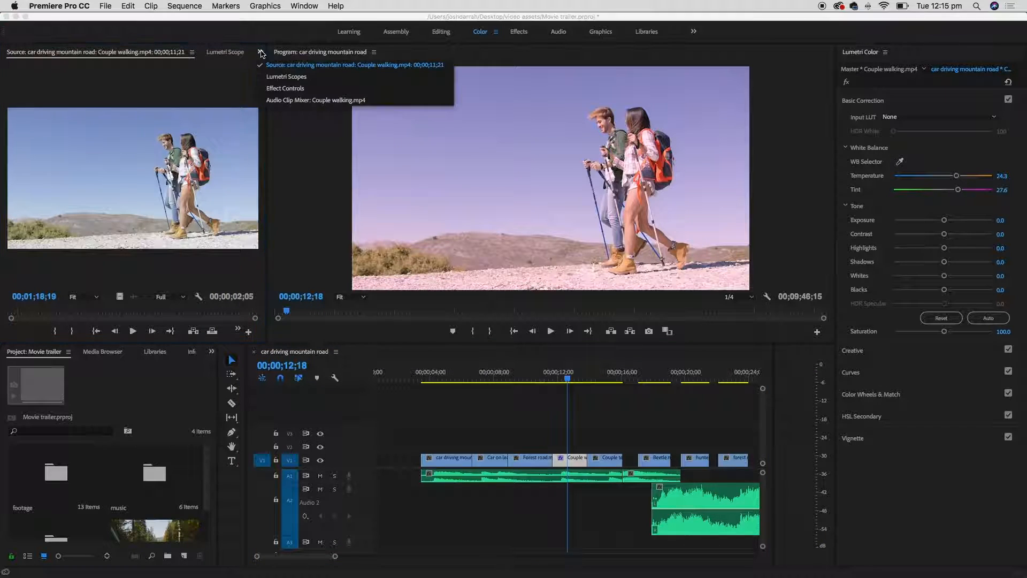
pyautogui.click(292, 90)
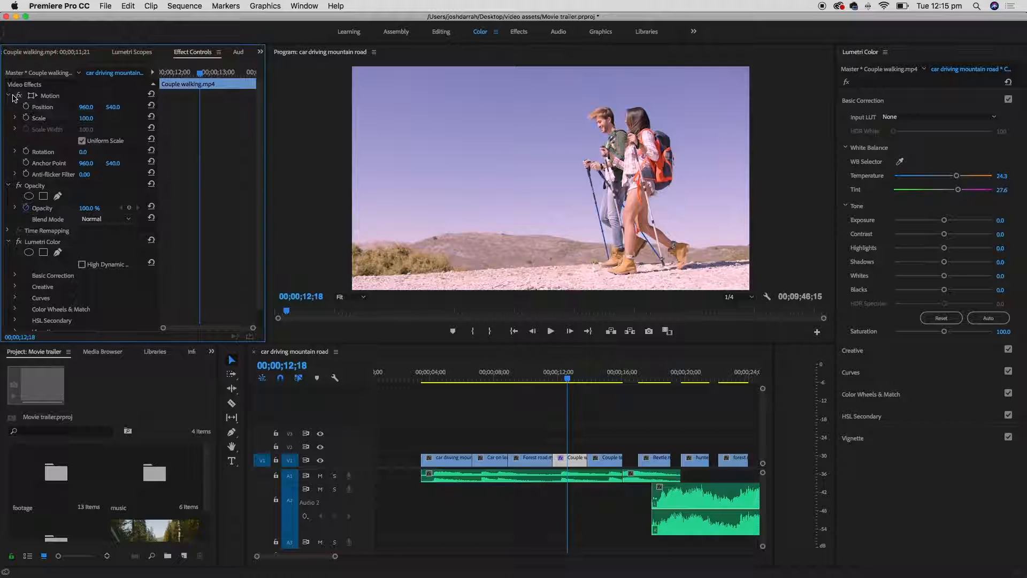
pyautogui.click(8, 96)
pyautogui.click(9, 108)
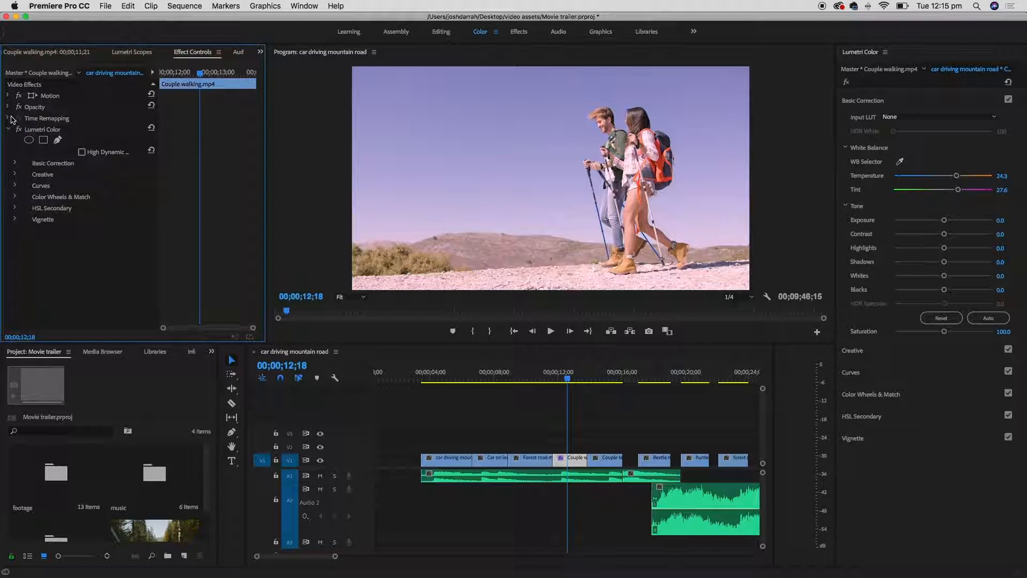
pyautogui.click(8, 129)
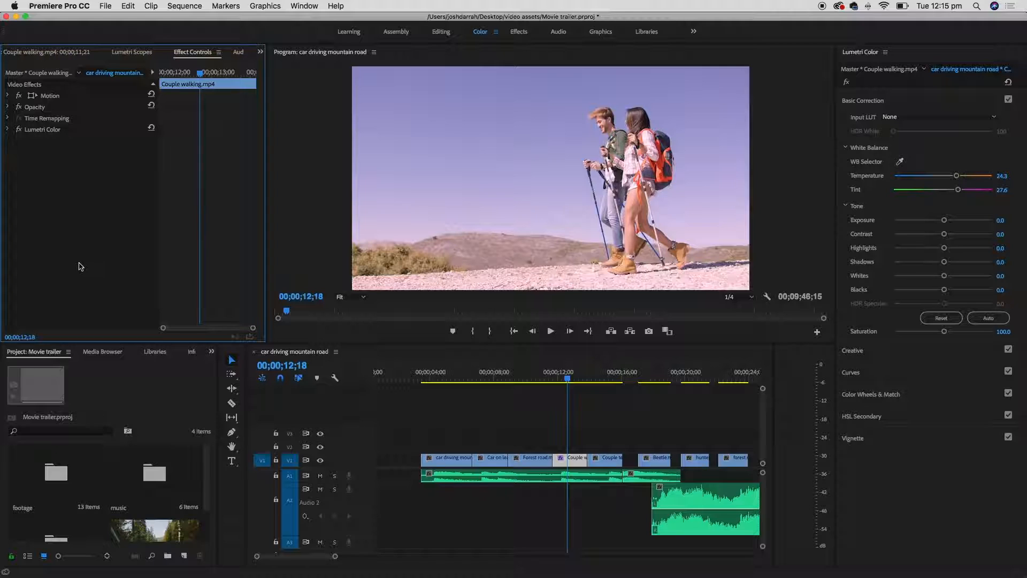
# - Delete the Lumetri Color effect from the Couple walking.mp4 clip
pyautogui.click(54, 131)
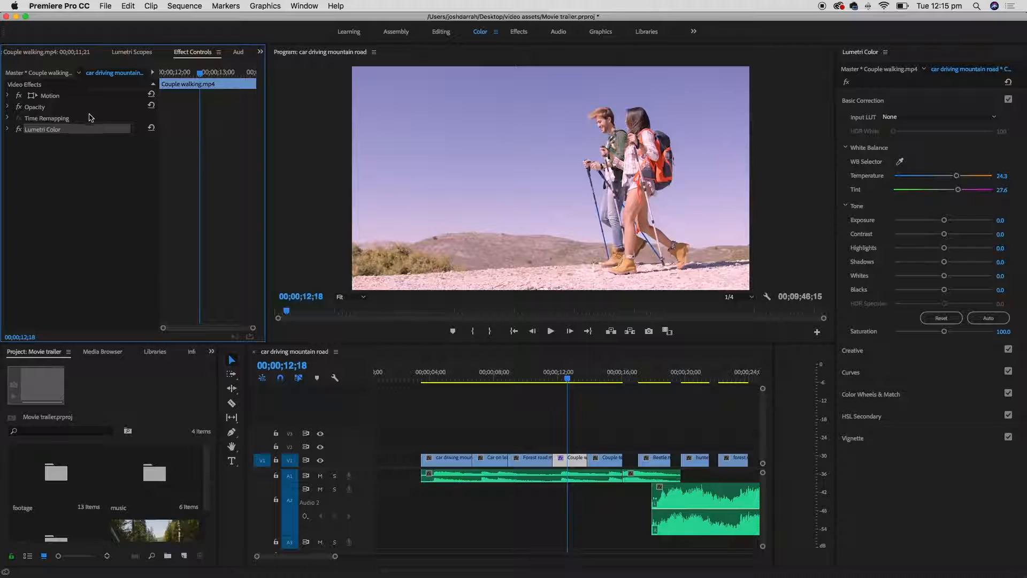
pyautogui.click(93, 121)
pyautogui.click(78, 131)
pyautogui.press('Delete')
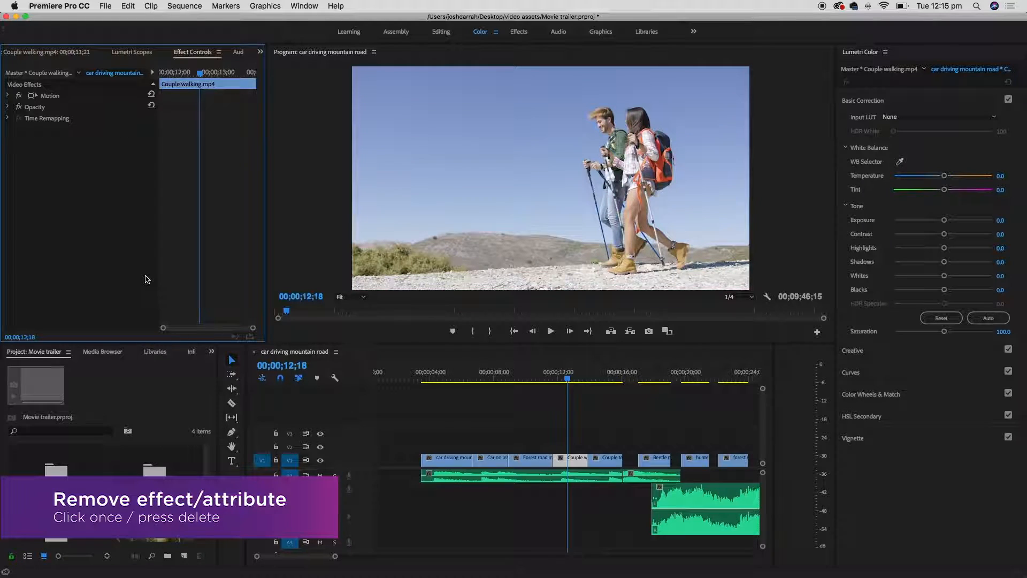
# - Play the trailer's opening from 00;00;03;05, through the driving clips and into the forest road clip
pyautogui.click(566, 380)
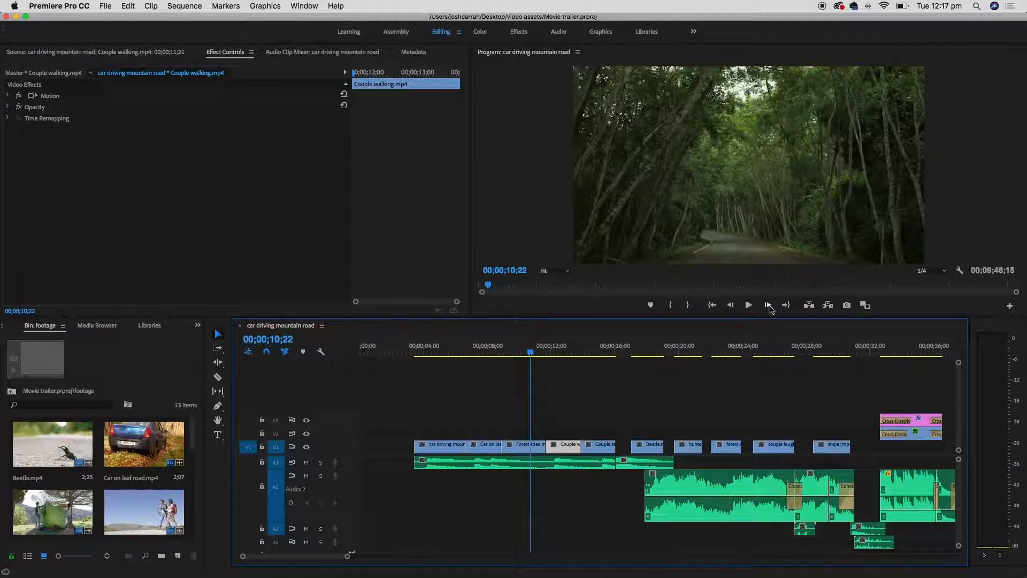
pyautogui.click(414, 352)
pyautogui.moveTo(414, 353); pyautogui.dragTo(410, 353)
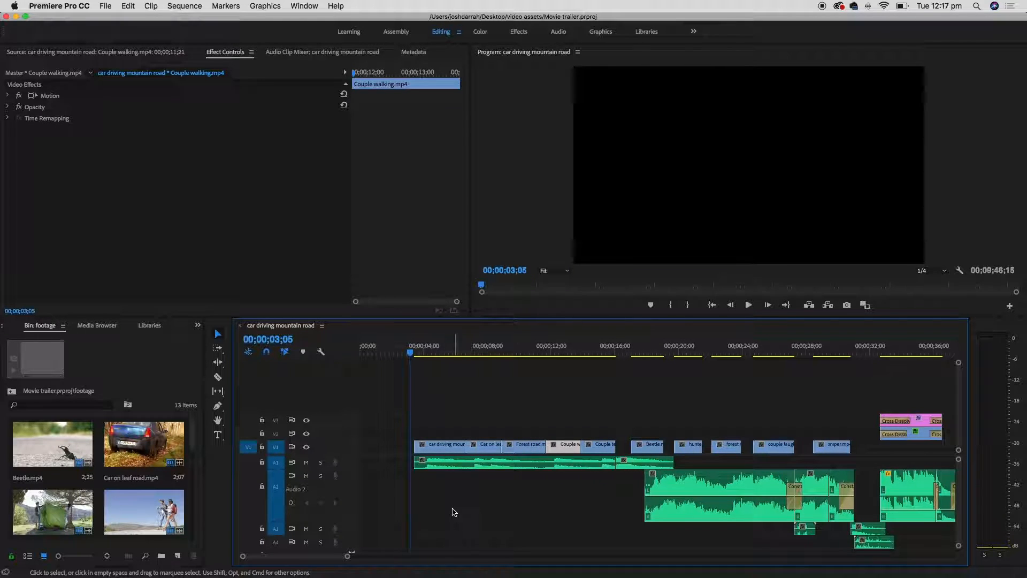
pyautogui.press('space')
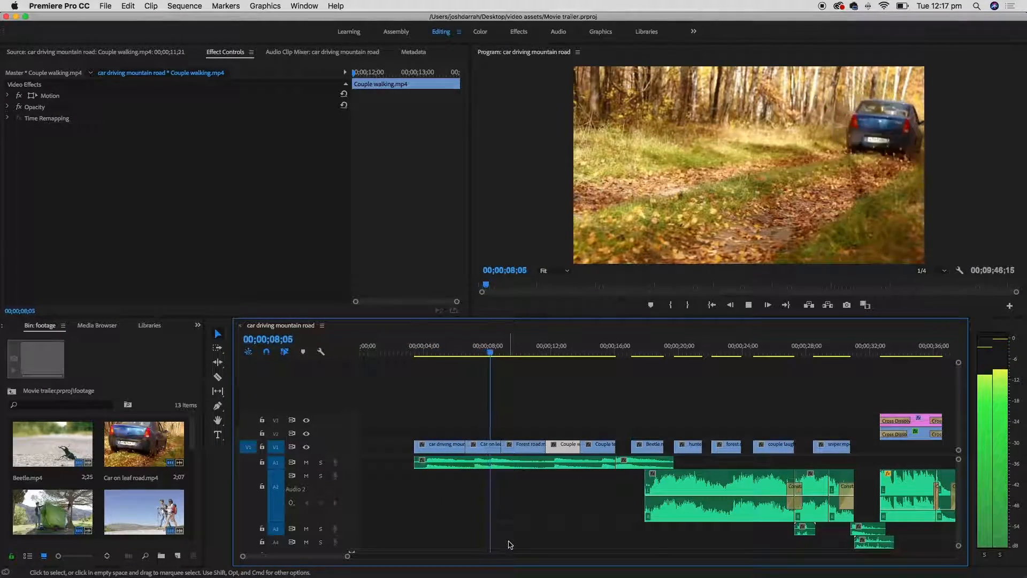
pyautogui.press('space')
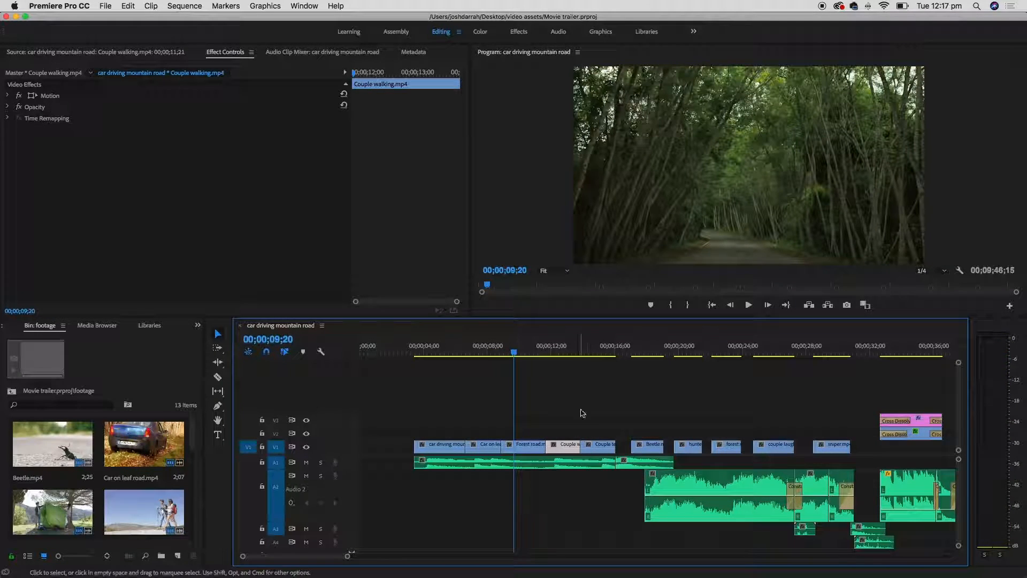
# - Open Horror score 3.wav from the music bin and place its audio on track A4 at the start of the first driving clip
pyautogui.click(198, 325)
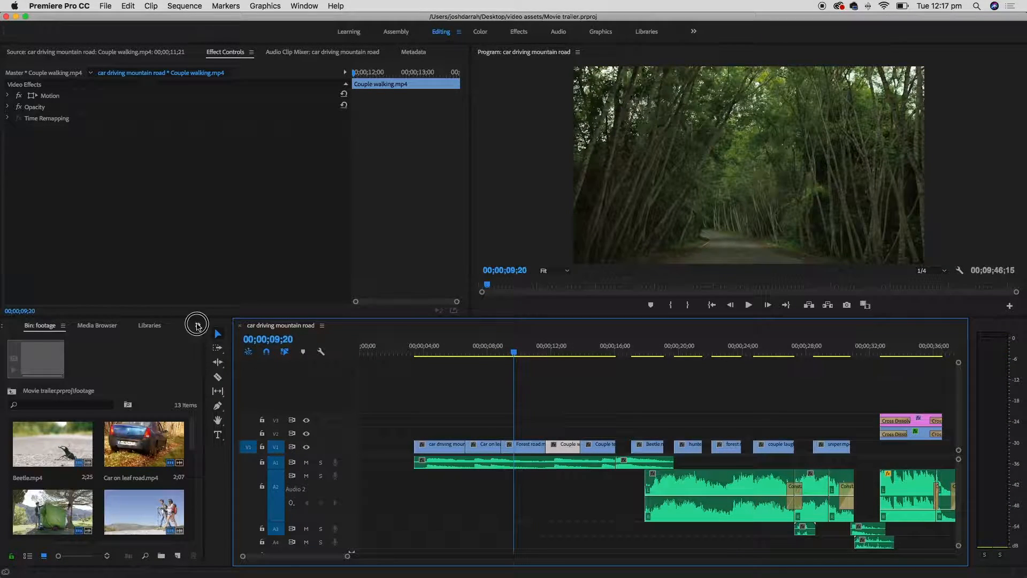
pyautogui.click(219, 338)
pyautogui.doubleClick(148, 455)
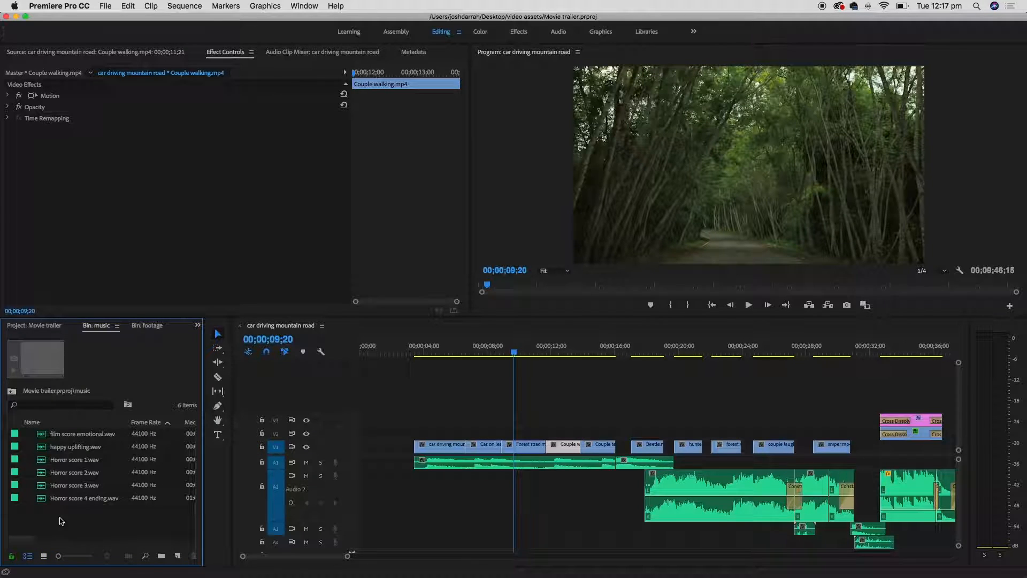
pyautogui.doubleClick(53, 486)
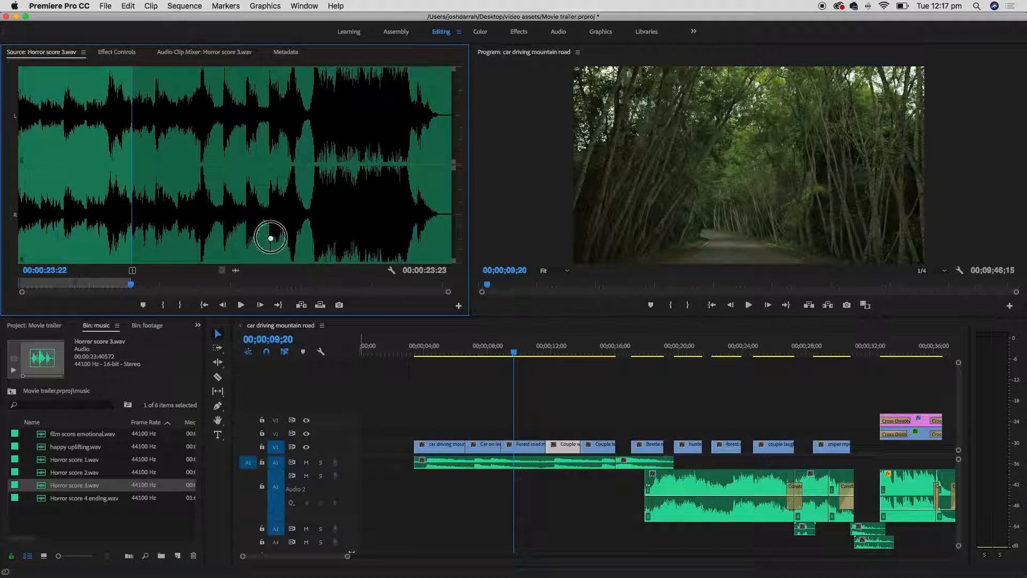
pyautogui.moveTo(244, 274); pyautogui.dragTo(418, 542)
# - Reduce the height of the expanded audio tracks and move the Horror score 3.wav clip down to the empty track below A4
pyautogui.moveTo(348, 522); pyautogui.dragTo(349, 486)
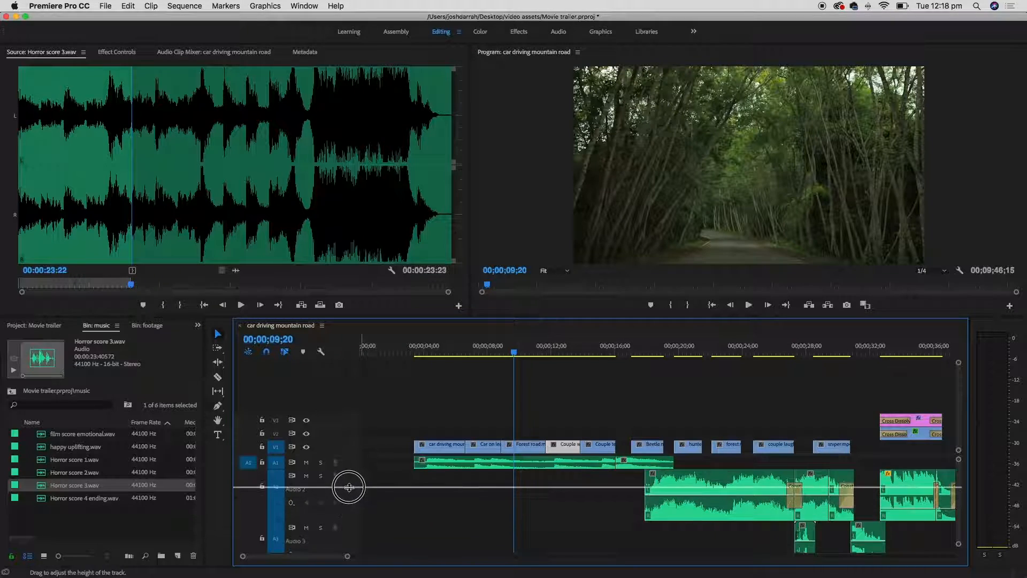
pyautogui.moveTo(348, 524); pyautogui.dragTo(347, 487)
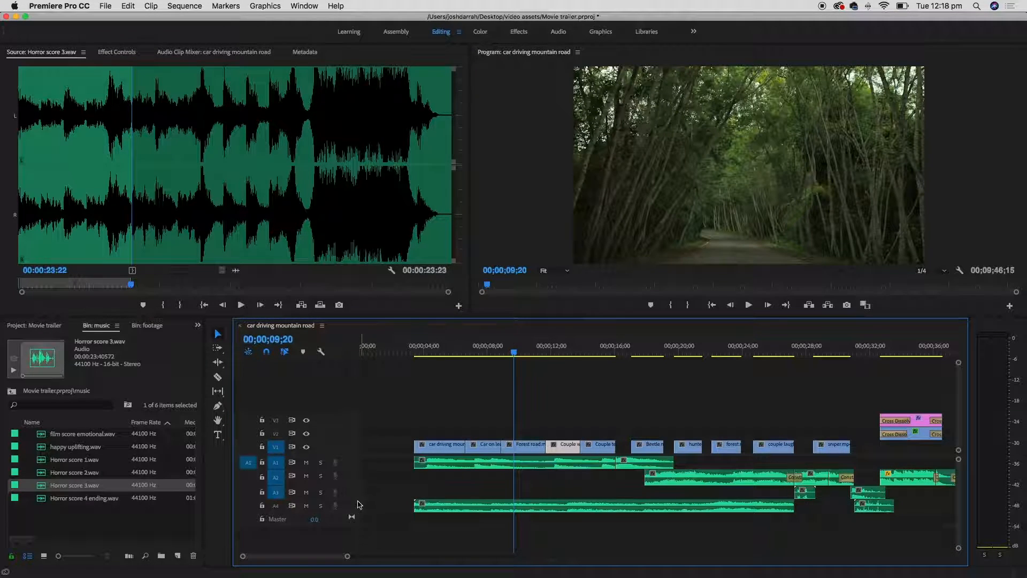
pyautogui.doubleClick(528, 507)
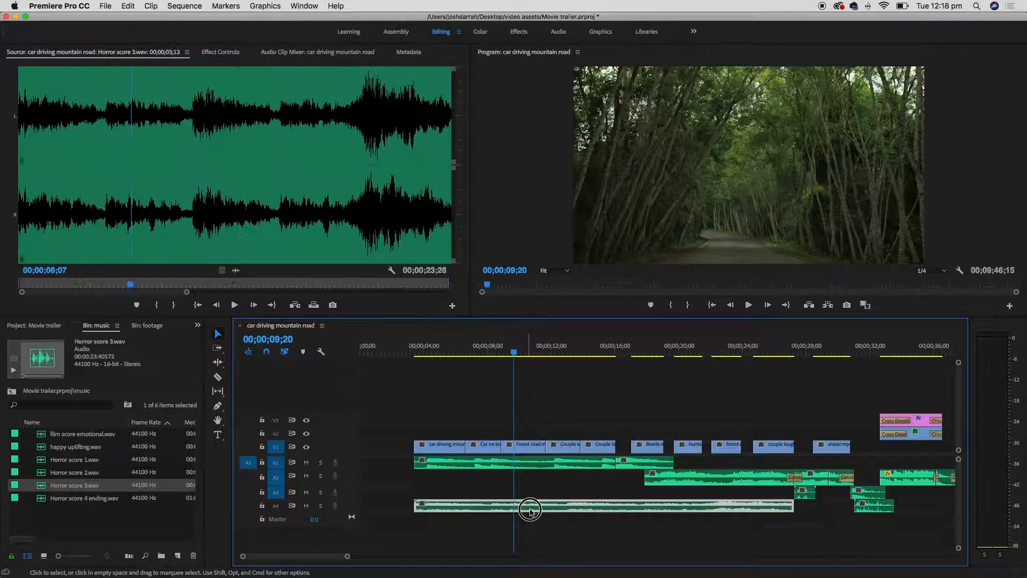
pyautogui.moveTo(528, 508); pyautogui.dragTo(561, 533)
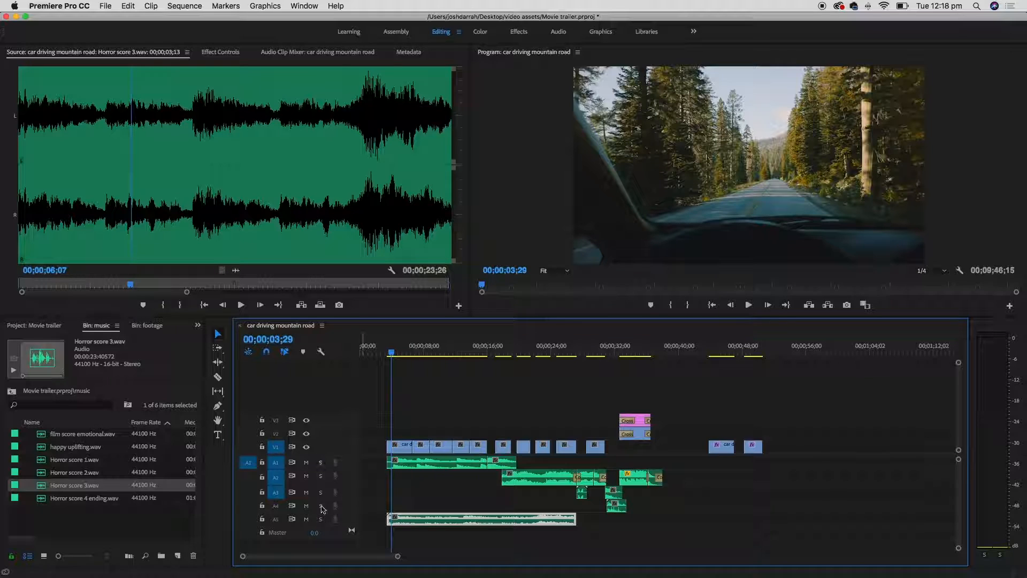
# - Try muting audio tracks A1, A5 and A4 and soloing A1, turning each of these toggles back off
pyautogui.click(306, 463)
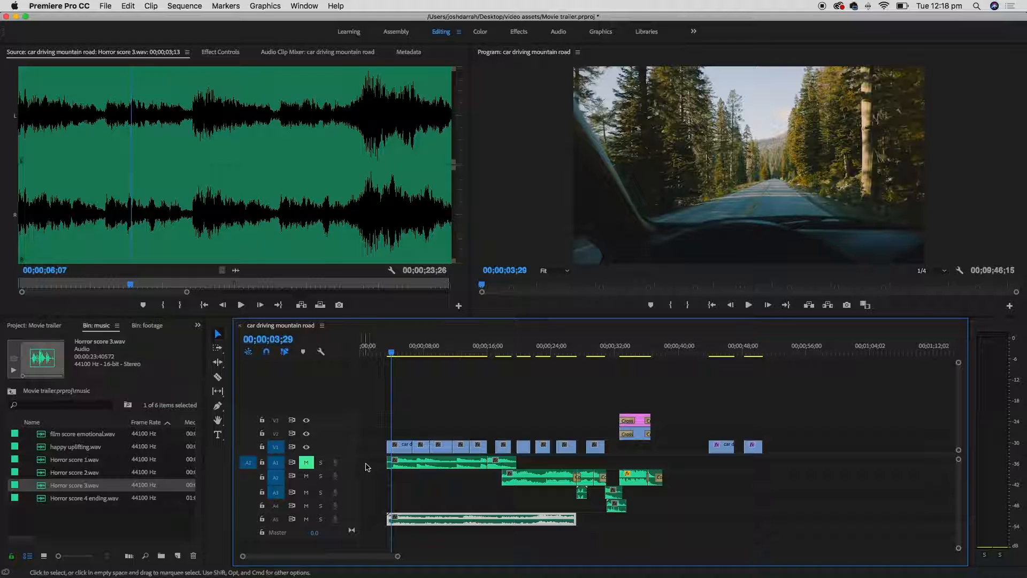
pyautogui.click(307, 519)
pyautogui.click(306, 506)
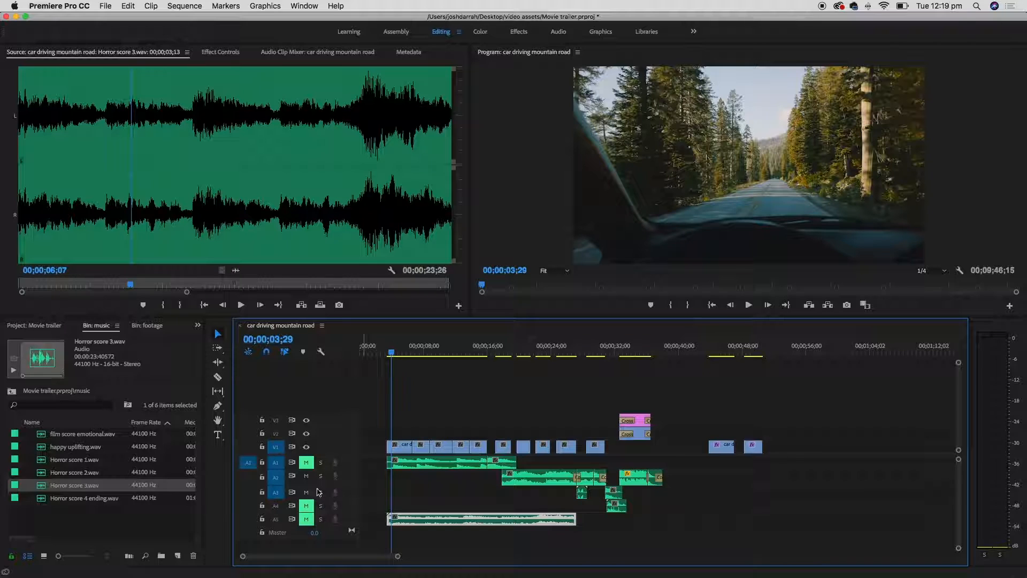
pyautogui.click(307, 506)
pyautogui.click(307, 519)
pyautogui.click(306, 462)
pyautogui.click(321, 463)
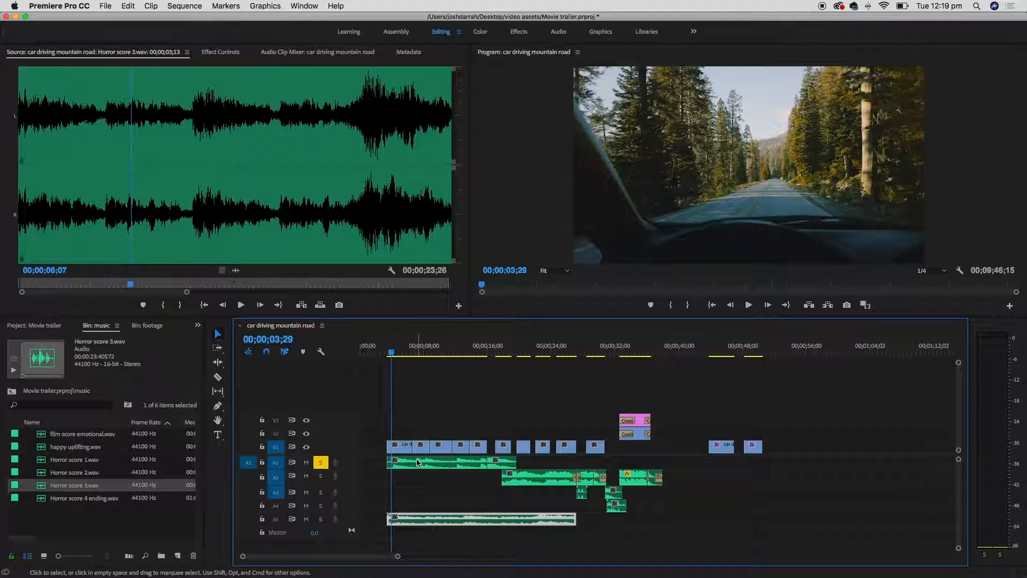
pyautogui.click(321, 462)
# - Mute the horror score's track A5 and play the opening from 00;00;03;11 into the forest road clip with the uplifting music
pyautogui.press('Up')
pyautogui.click(439, 465)
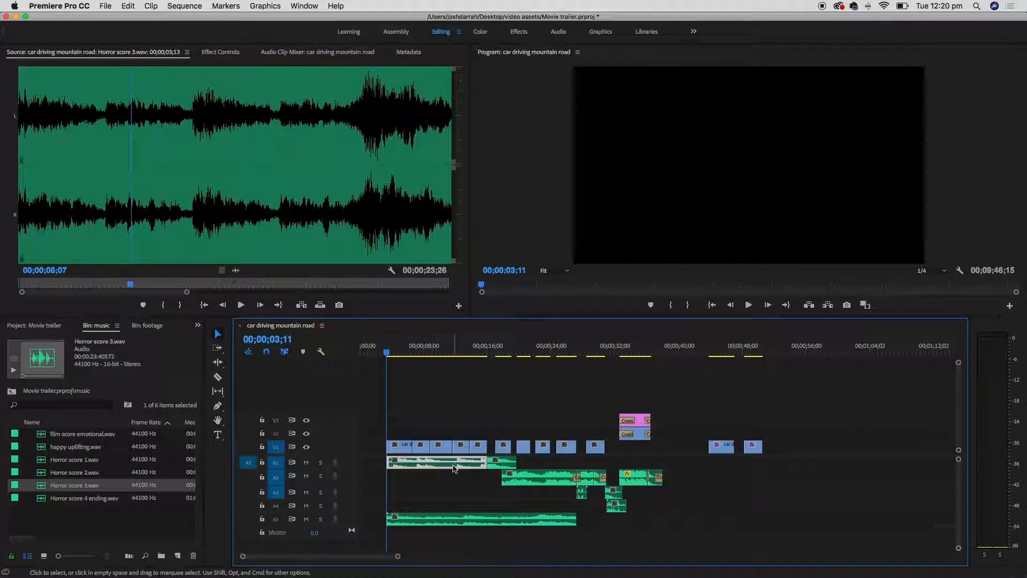
pyautogui.click(402, 522)
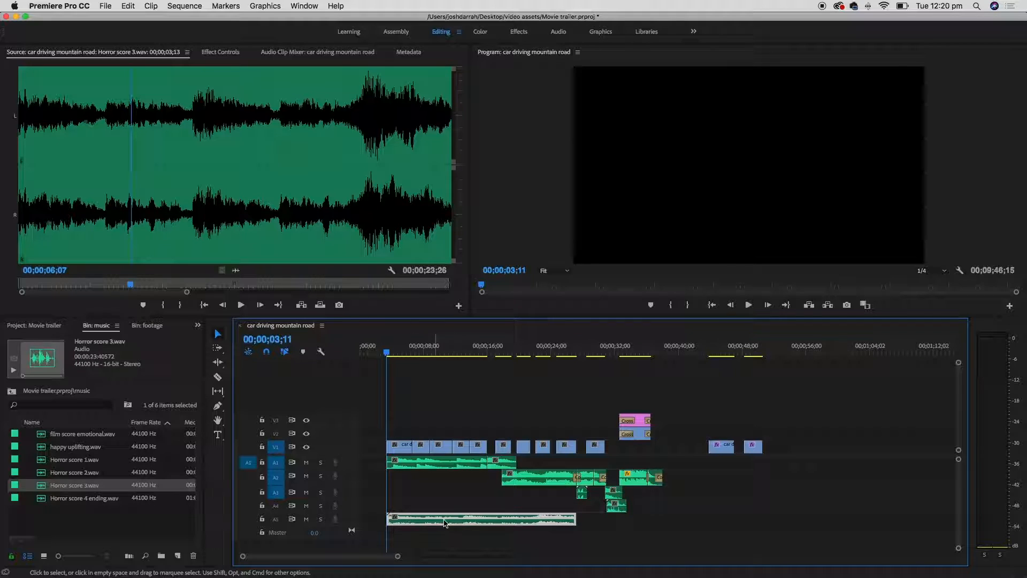
pyautogui.click(306, 521)
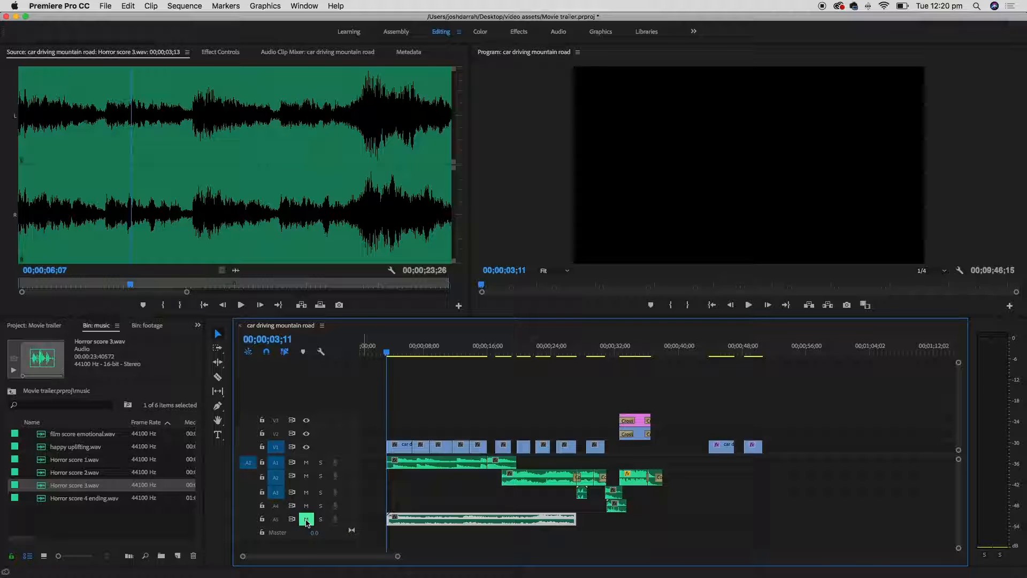
pyautogui.press('space')
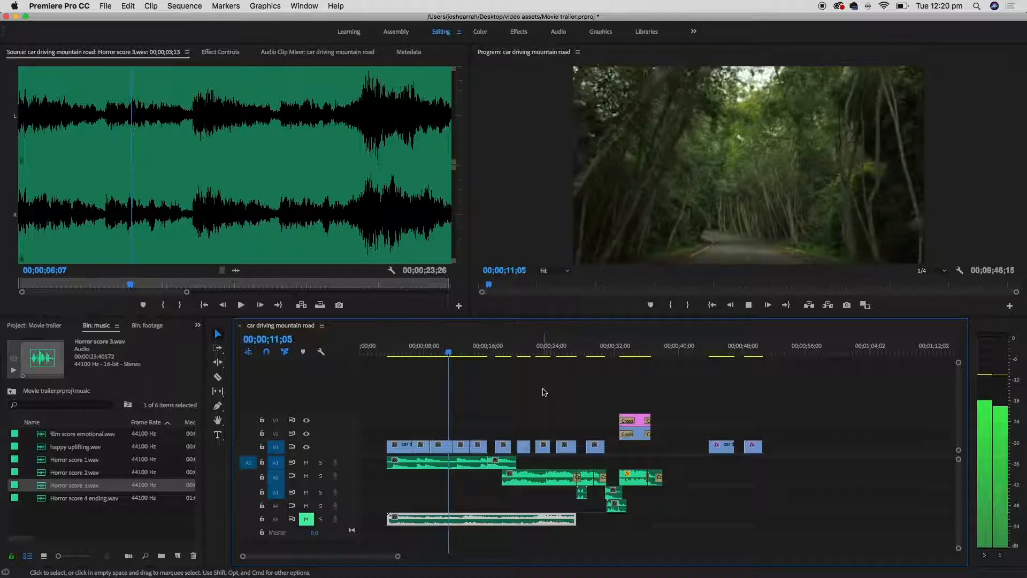
pyautogui.press('space')
# - Unmute A5, mute A1, and replay the opening footage through the tent clip with the horror score
pyautogui.click(307, 519)
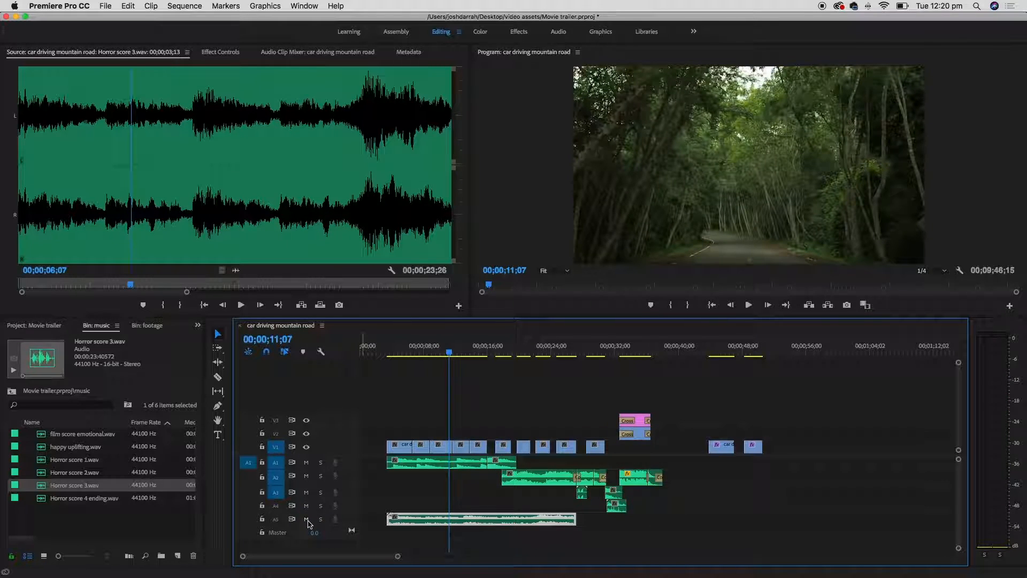
pyautogui.click(306, 462)
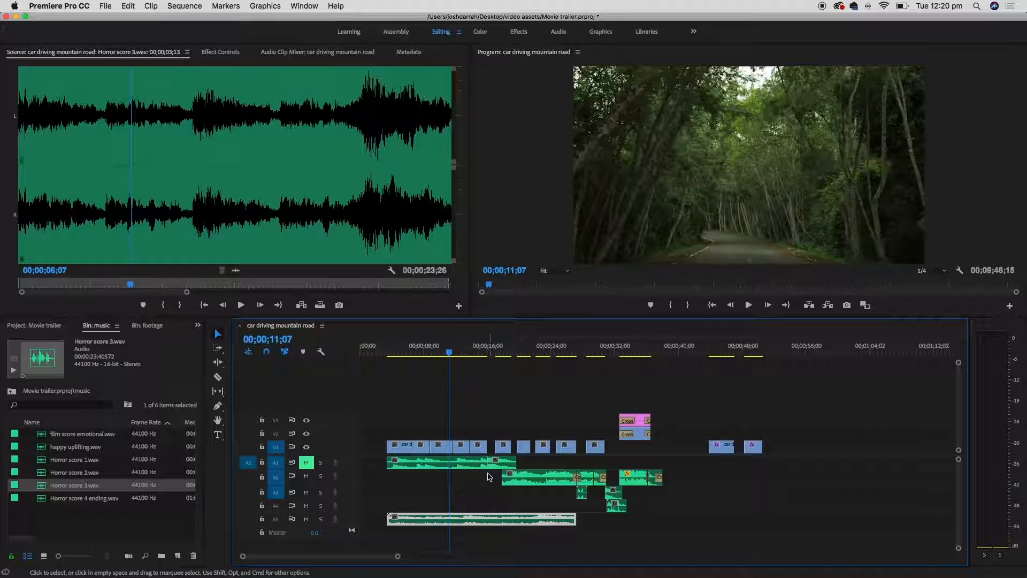
pyautogui.click(387, 352)
pyautogui.press('space')
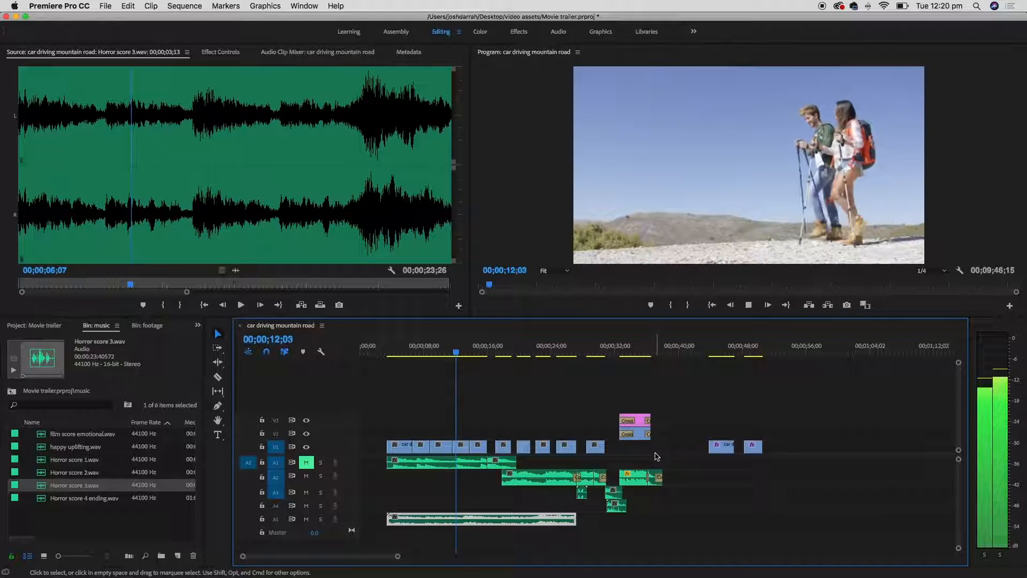
pyautogui.press('space')
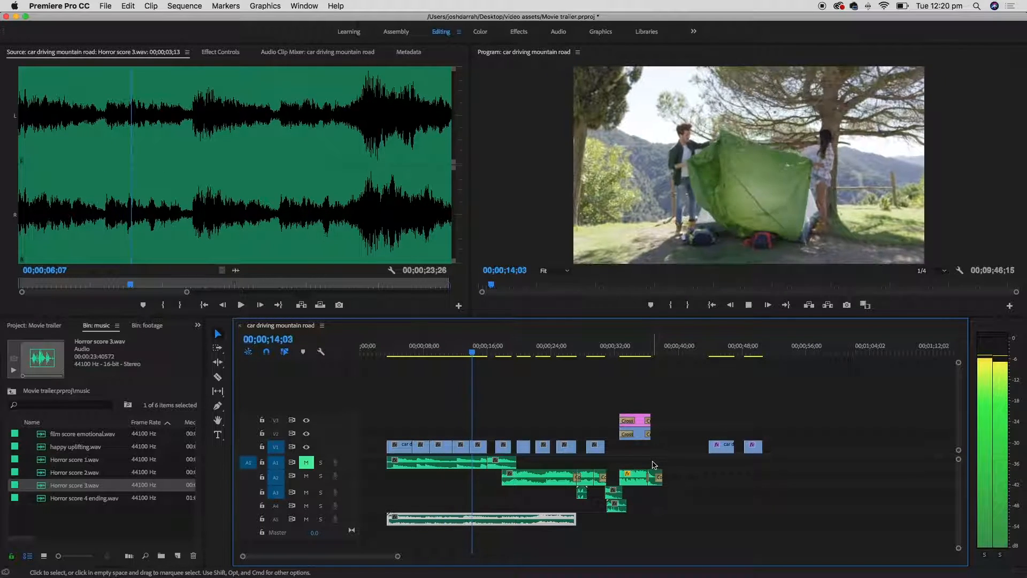
pyautogui.click(398, 349)
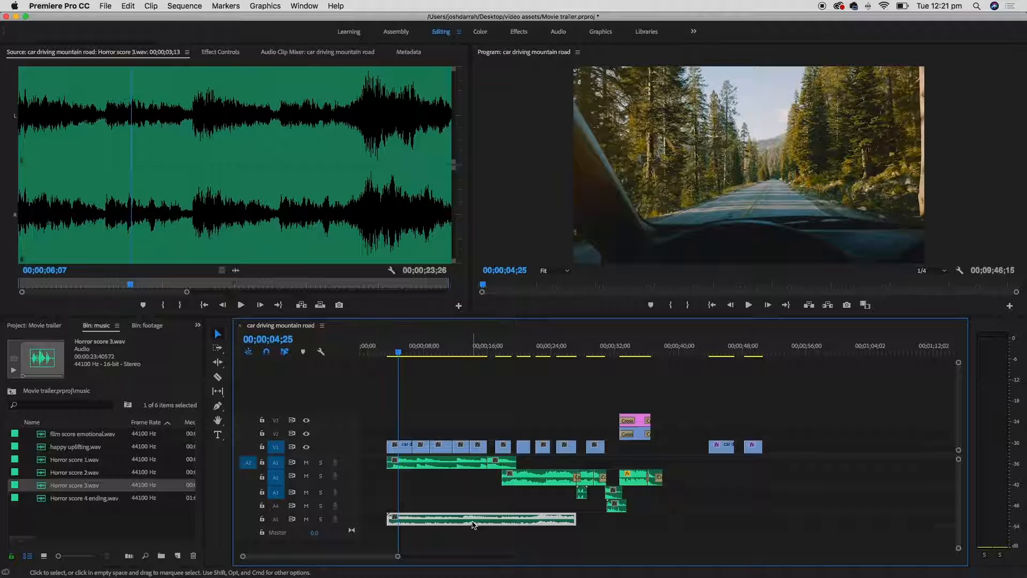
# - Delete the Horror score 3.wav clip from track A5
pyautogui.click(306, 519)
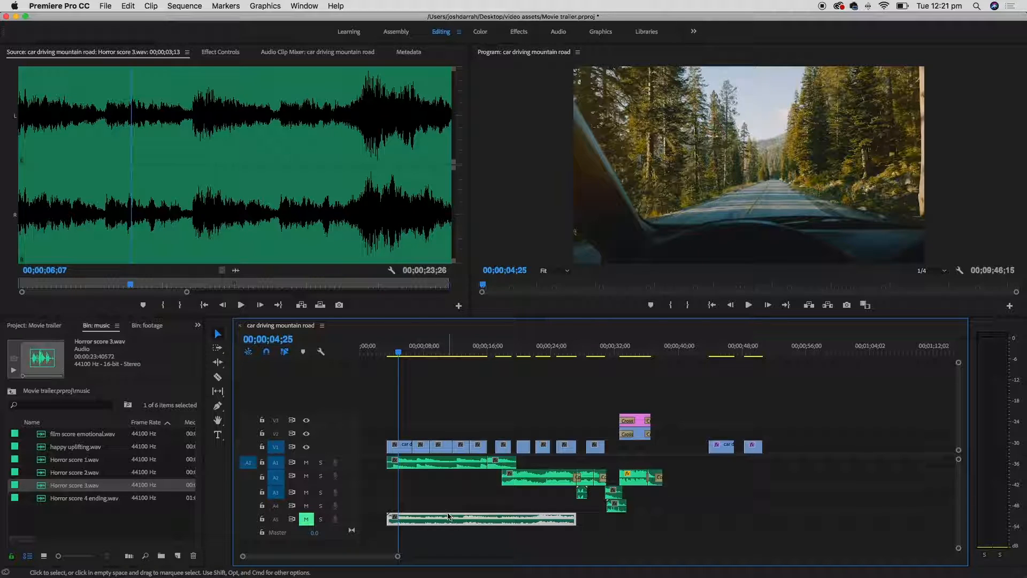
pyautogui.click(449, 507)
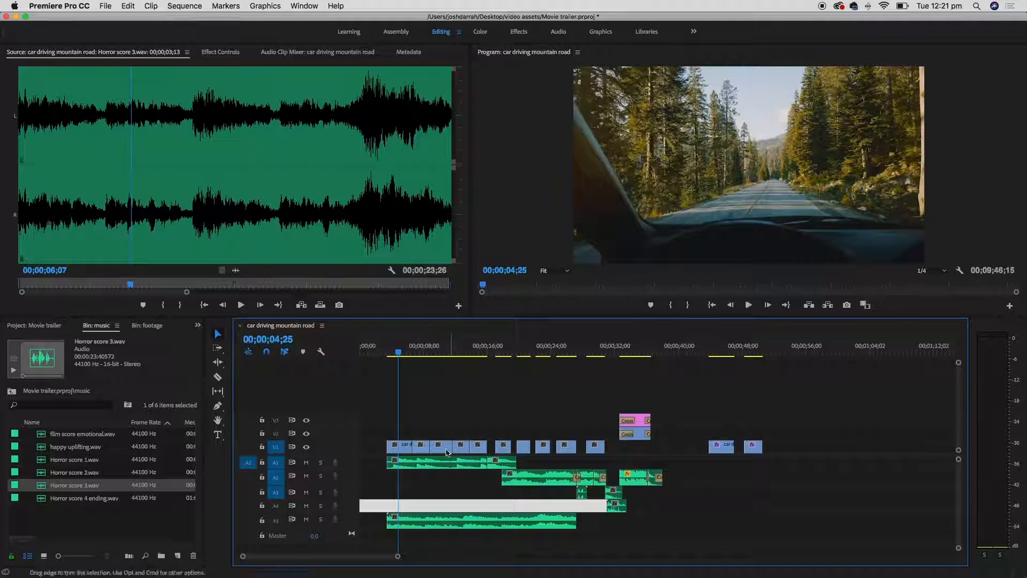
pyautogui.click(438, 460)
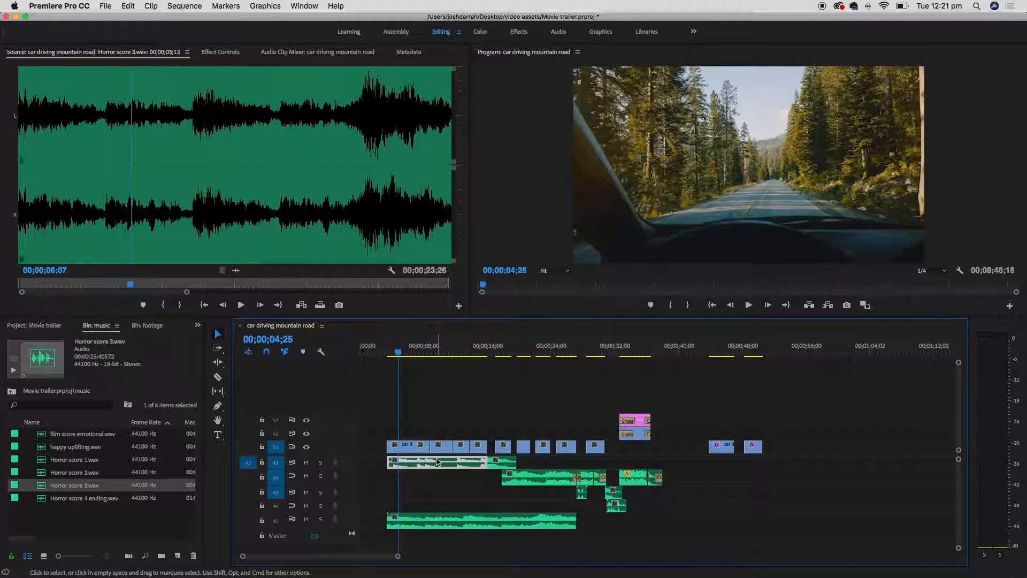
pyautogui.click(470, 522)
pyautogui.press('Delete')
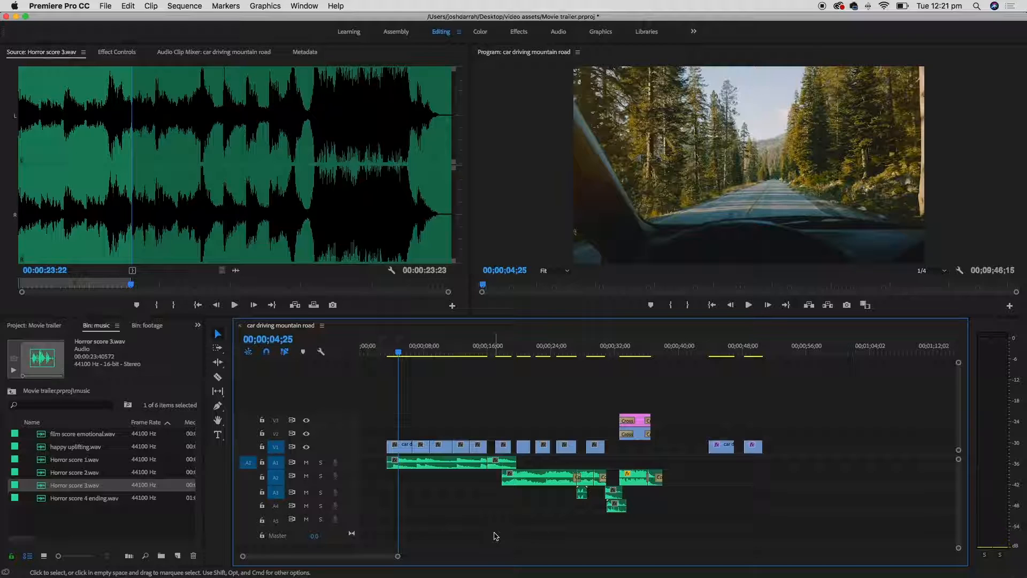
# - Add a Cross Dissolve to the start of the first driving clip and a Constant Power crossfade to the start of the A1 music
pyautogui.click(396, 352)
pyautogui.moveTo(396, 351); pyautogui.dragTo(388, 353)
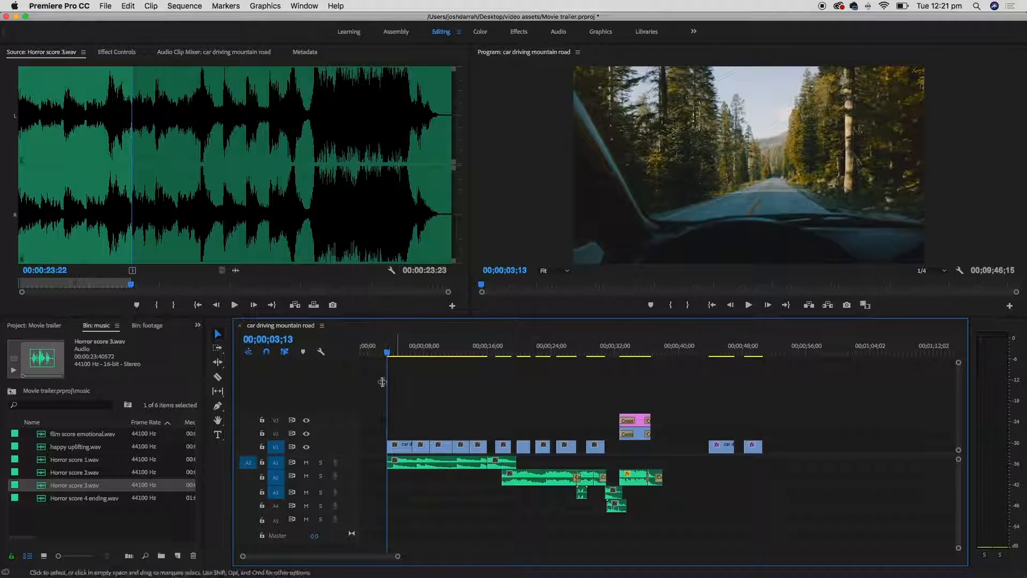
pyautogui.click(198, 325)
pyautogui.click(219, 411)
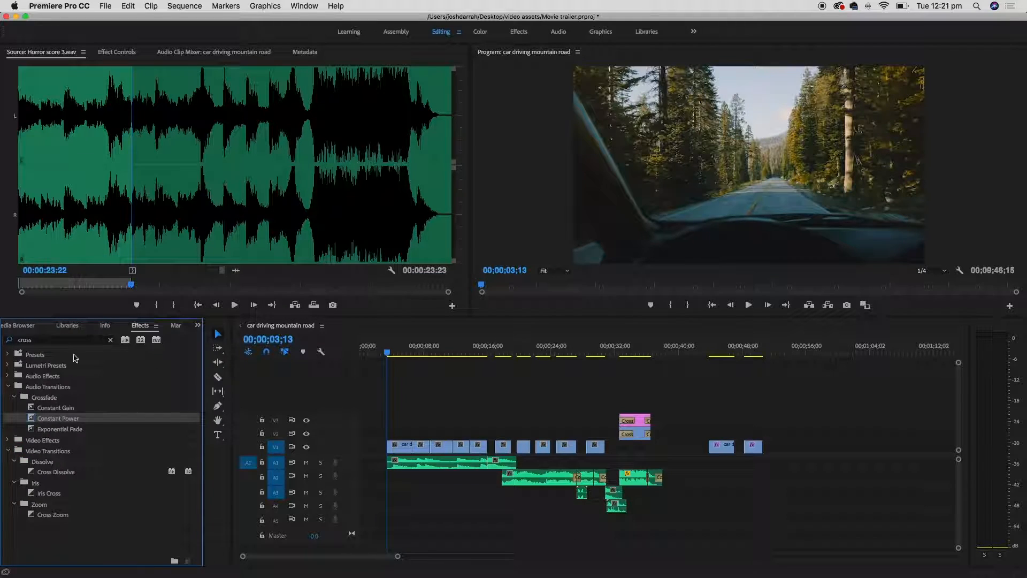
pyautogui.moveTo(32, 472); pyautogui.dragTo(390, 447)
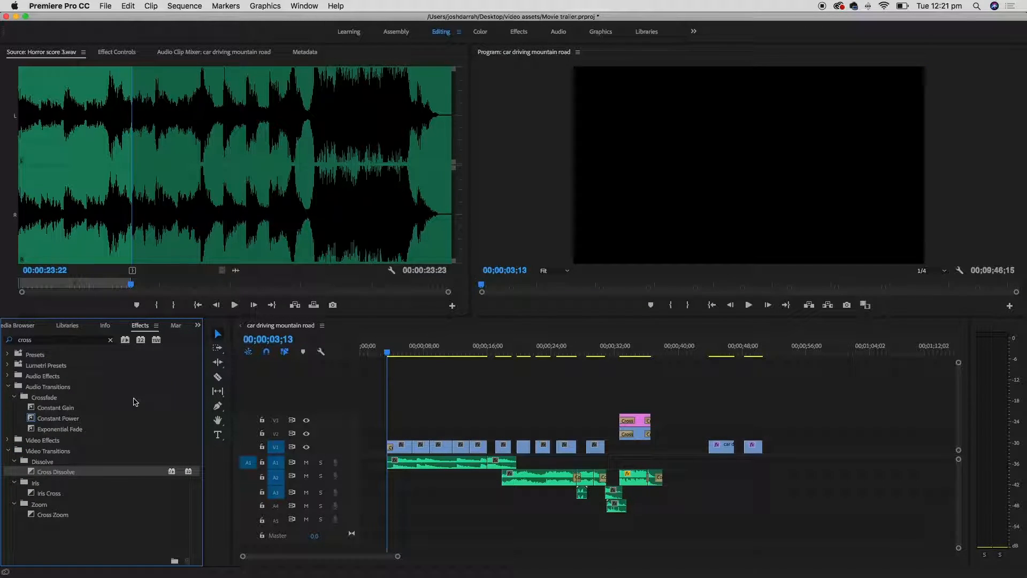
pyautogui.moveTo(40, 418); pyautogui.dragTo(395, 469)
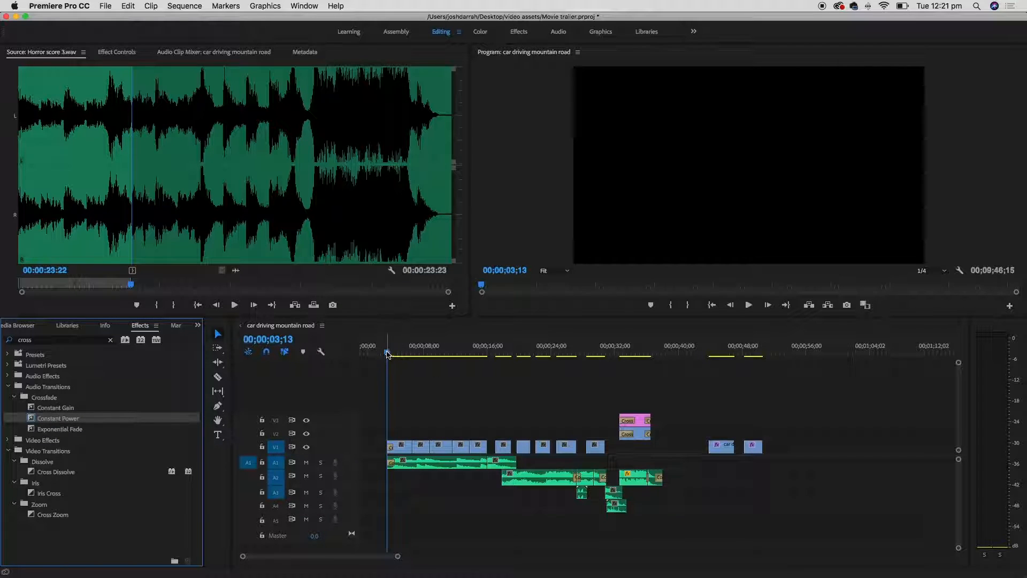
pyautogui.press('space')
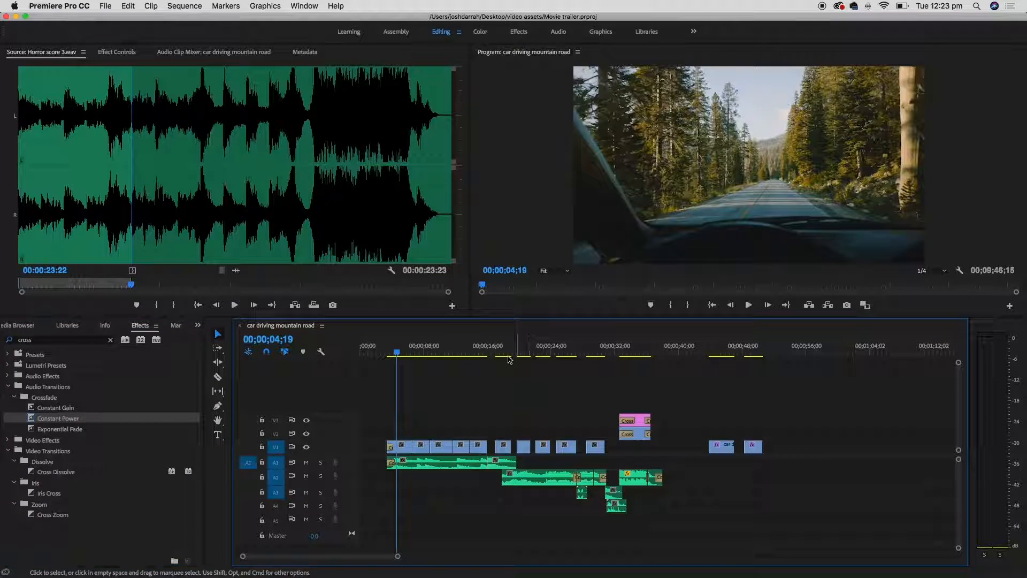
# - Move all trailer video and audio clips, except the two spare clips at the far end, to the start of the sequence
pyautogui.click(428, 348)
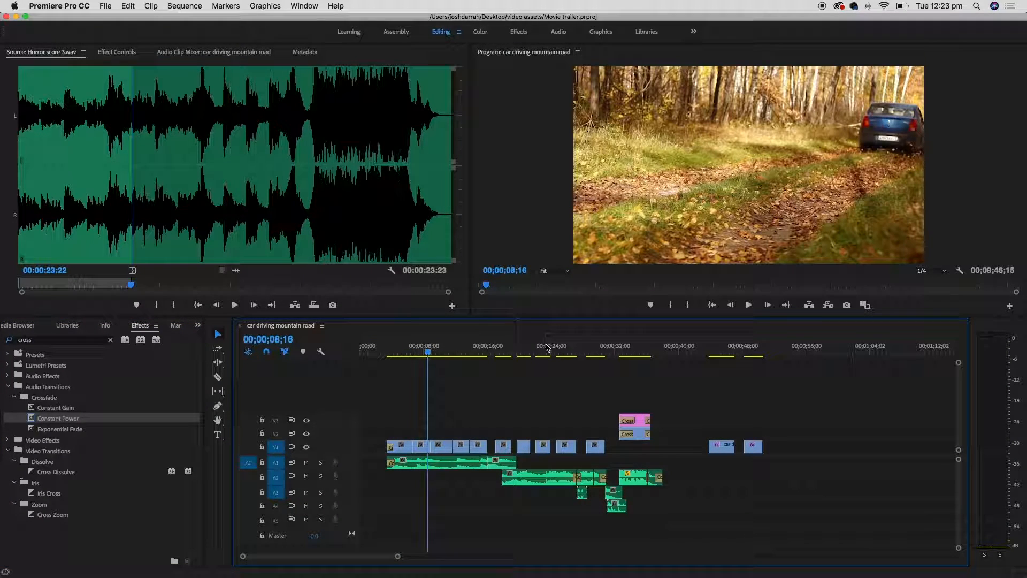
pyautogui.click(546, 348)
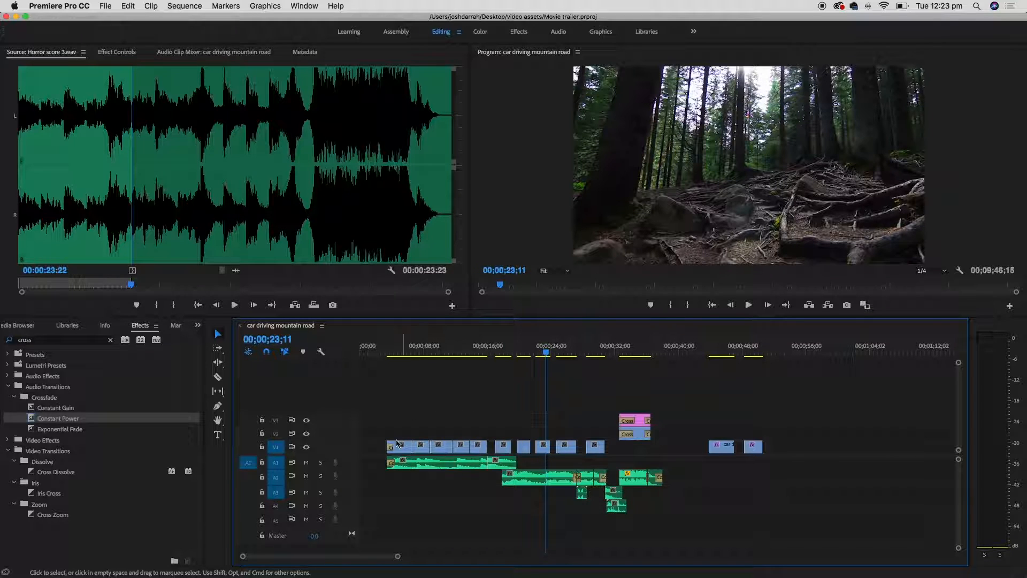
pyautogui.moveTo(677, 393); pyautogui.dragTo(380, 523)
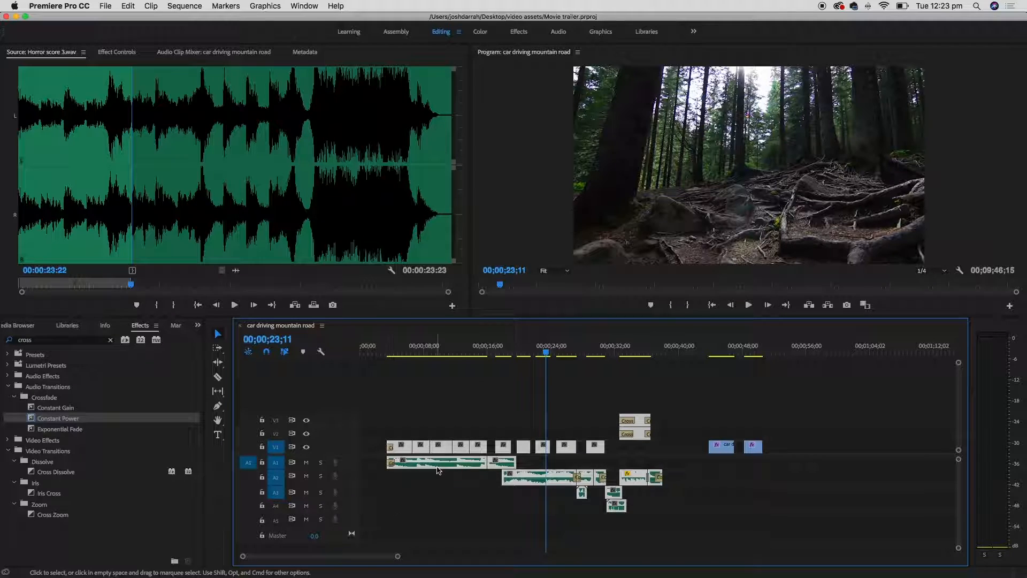
pyautogui.moveTo(434, 466); pyautogui.dragTo(352, 476)
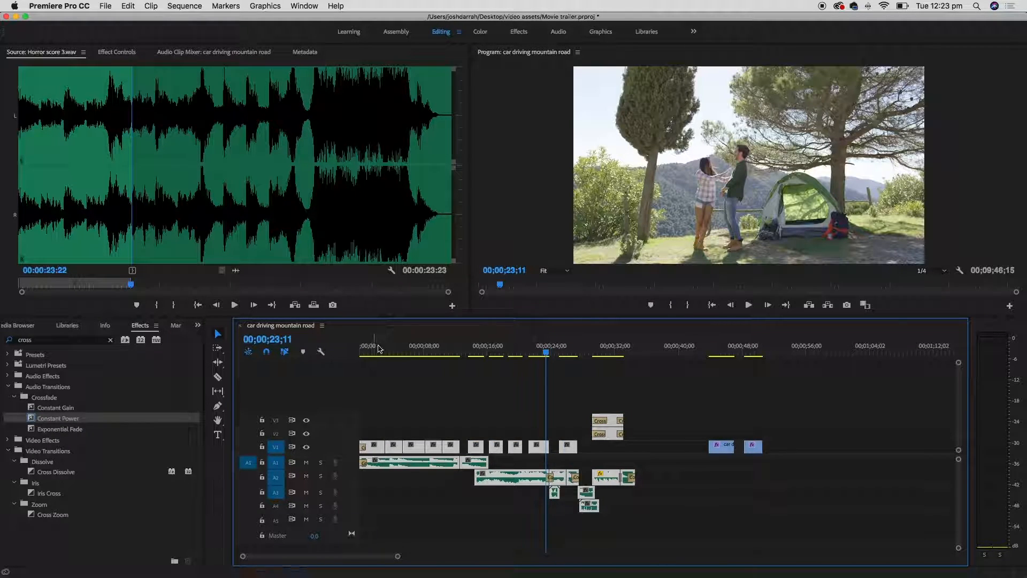
# - Preview the opening fade and mark the sequence in point at 00;00;00;00
pyautogui.moveTo(380, 354); pyautogui.dragTo(355, 348)
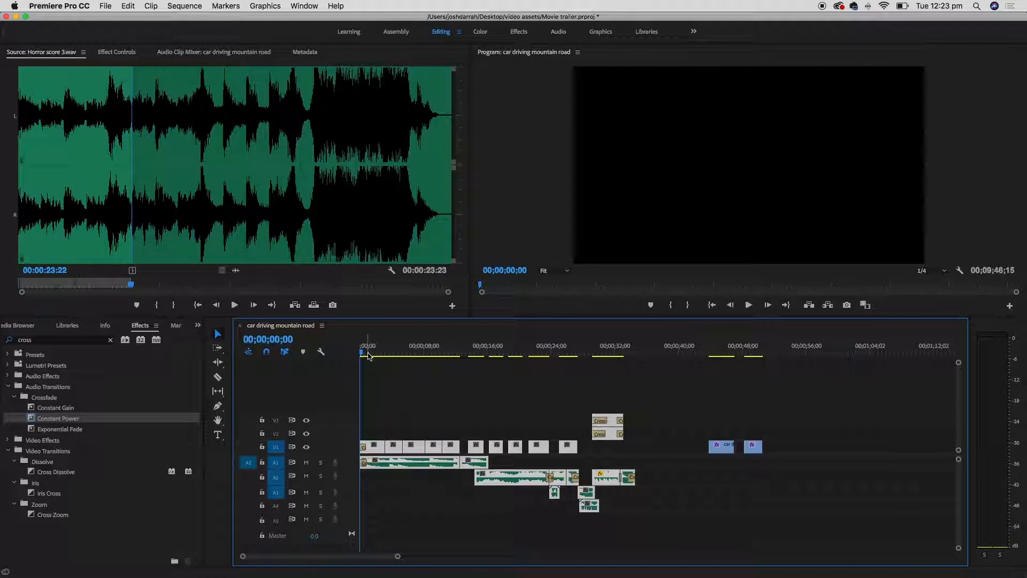
pyautogui.press('space')
pyautogui.press('space')
pyautogui.moveTo(368, 354); pyautogui.dragTo(358, 355)
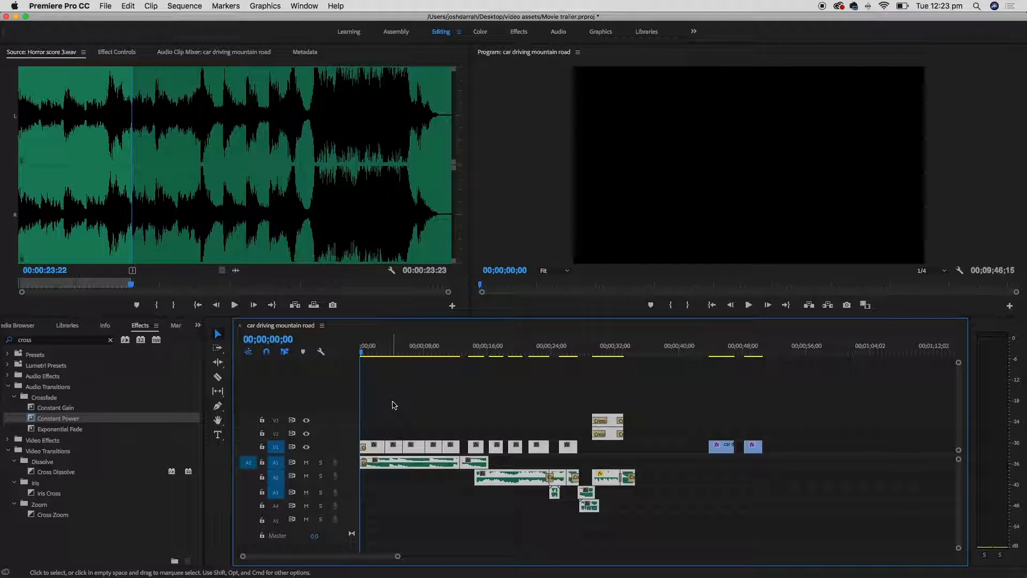
pyautogui.press('super+a')
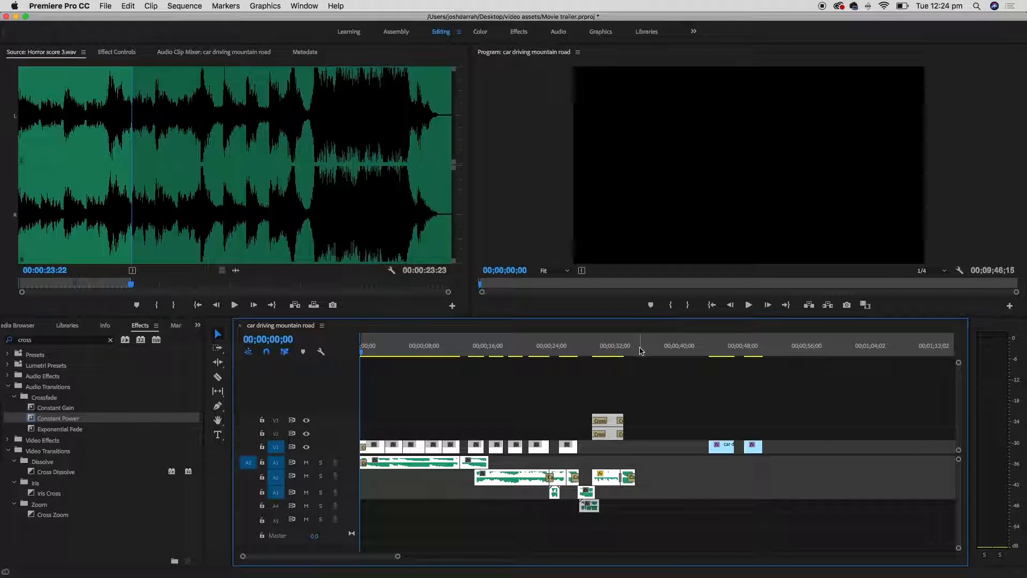
# - Mark the sequence out point at 00;00;34;24, just after the final audio fade on track A2
pyautogui.click(631, 347)
pyautogui.moveTo(632, 348); pyautogui.dragTo(637, 348)
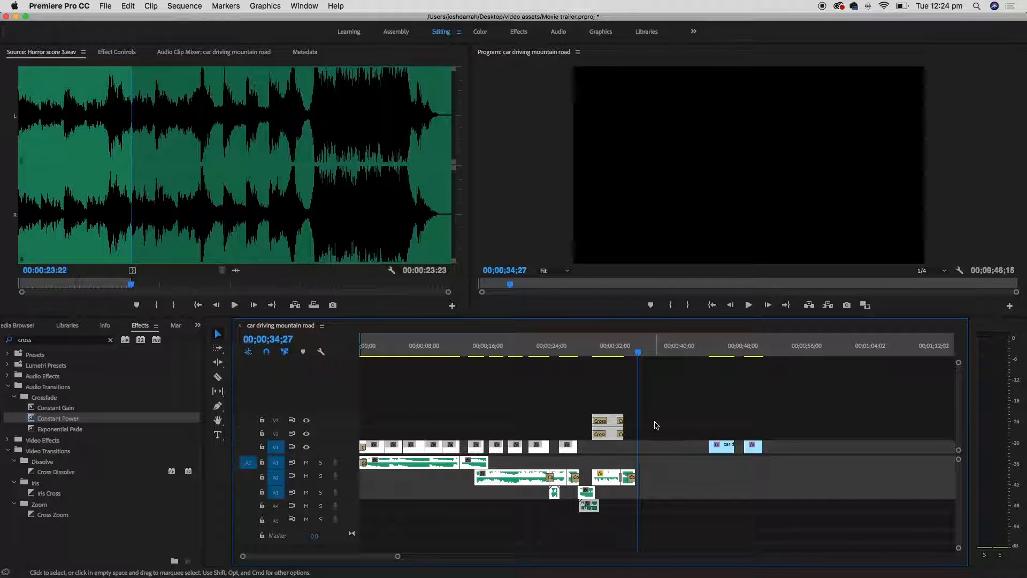
pyautogui.press('=')
pyautogui.press('=')
pyautogui.press('=')
pyautogui.press('=')
pyautogui.click(615, 346)
pyautogui.moveTo(615, 348); pyautogui.dragTo(646, 347)
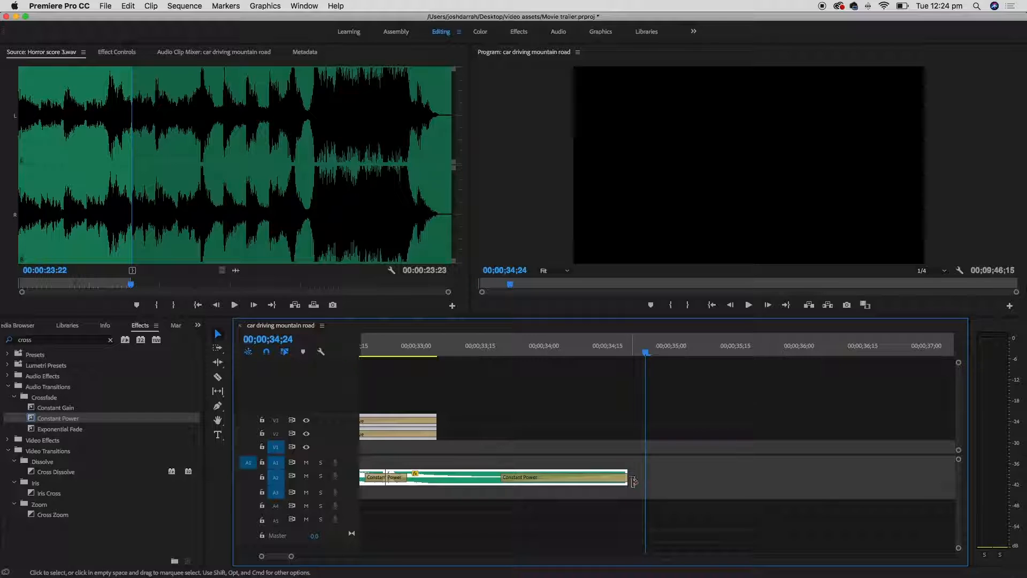
pyautogui.press('-')
pyautogui.press('-')
pyautogui.press('-')
pyautogui.press('-')
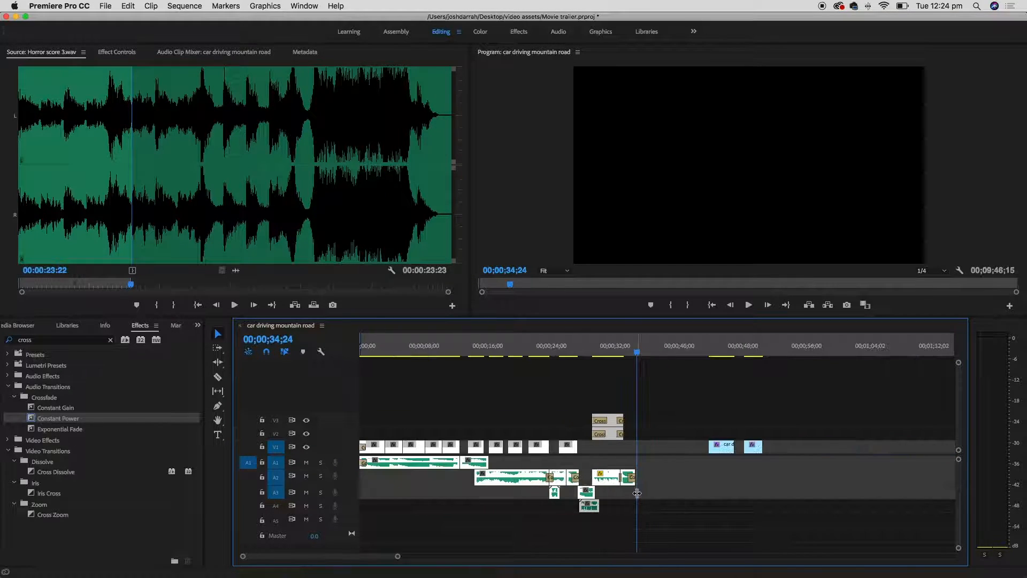
pyautogui.press('-')
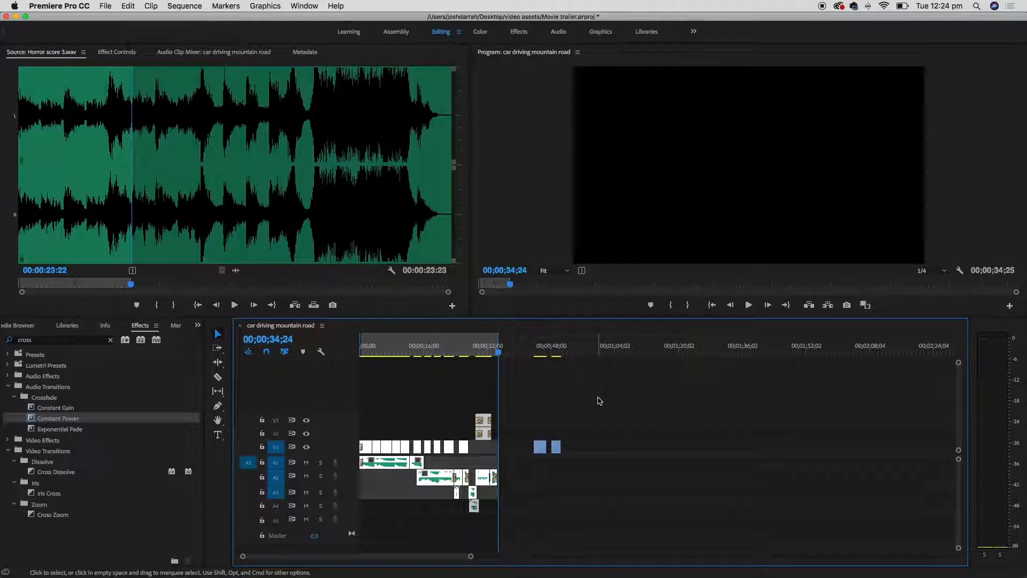
# - Examine the two spare clips that lie beyond the sequence out point
pyautogui.moveTo(508, 353); pyautogui.dragTo(560, 350)
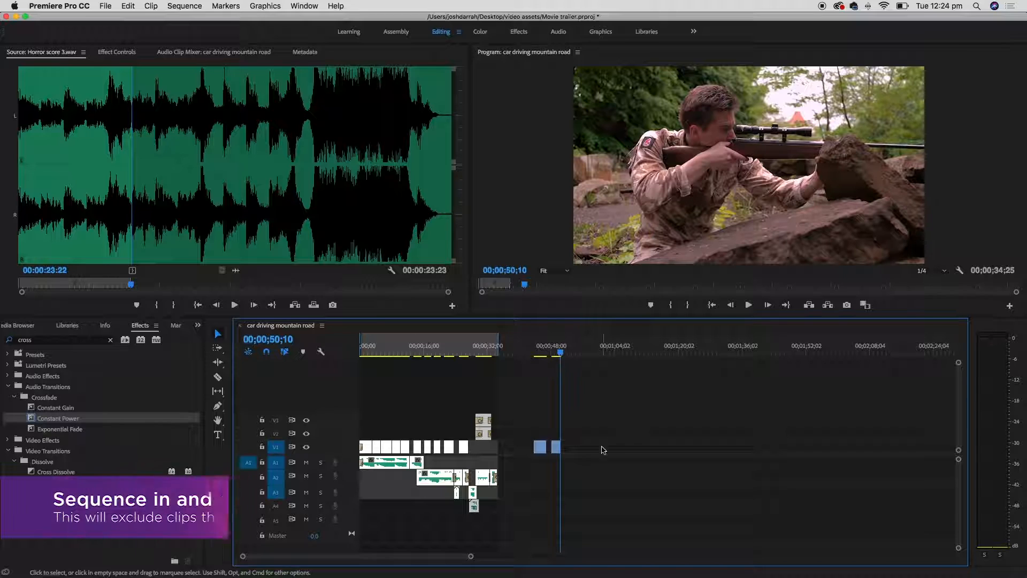
pyautogui.click(541, 350)
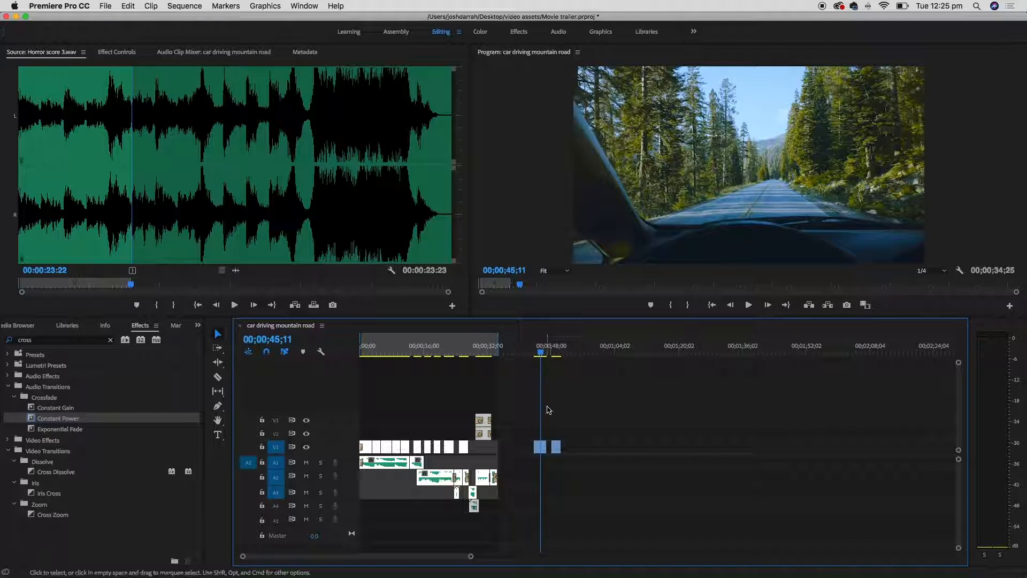
pyautogui.click(558, 351)
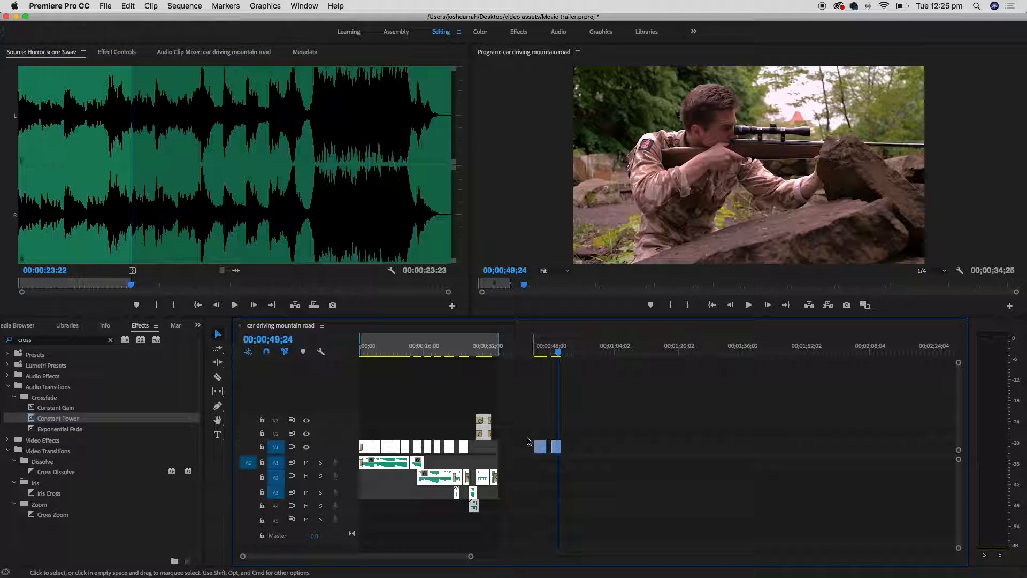
# - Open the media export settings for the trailer sequence and set the export format to H.264
pyautogui.click(518, 351)
pyautogui.moveTo(517, 350); pyautogui.dragTo(528, 351)
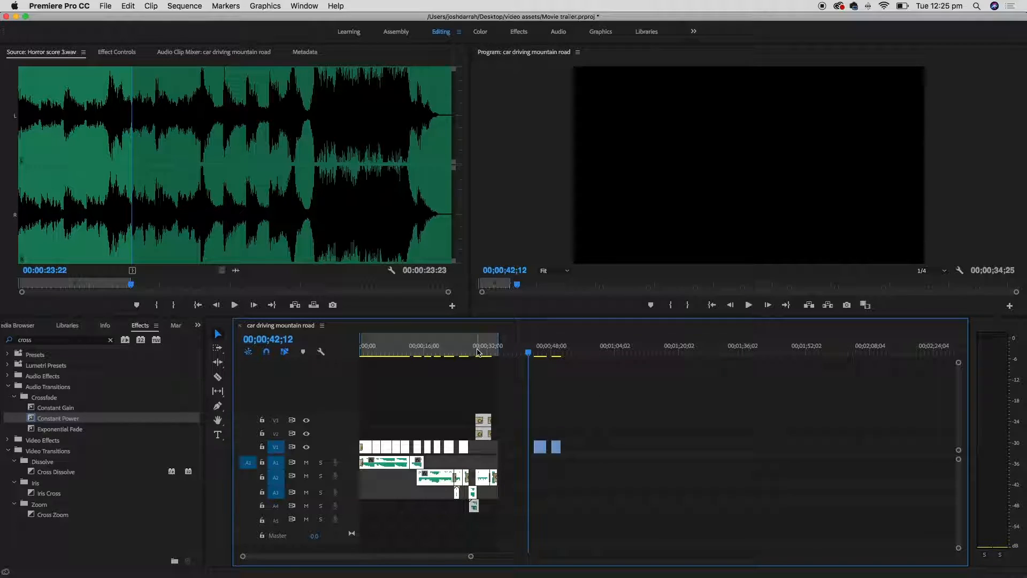
pyautogui.click(105, 6)
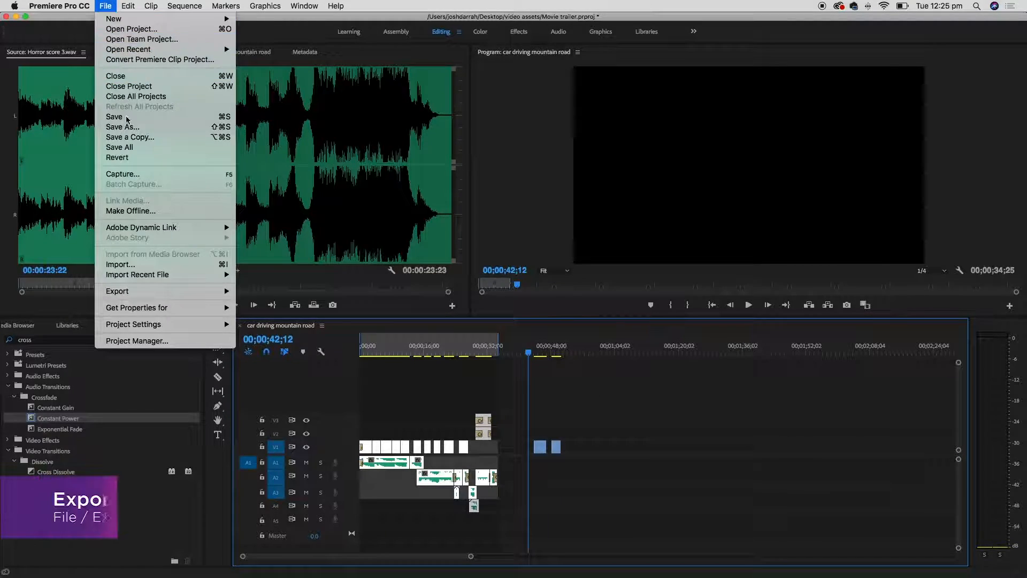
pyautogui.moveTo(214, 292)
pyautogui.click(297, 294)
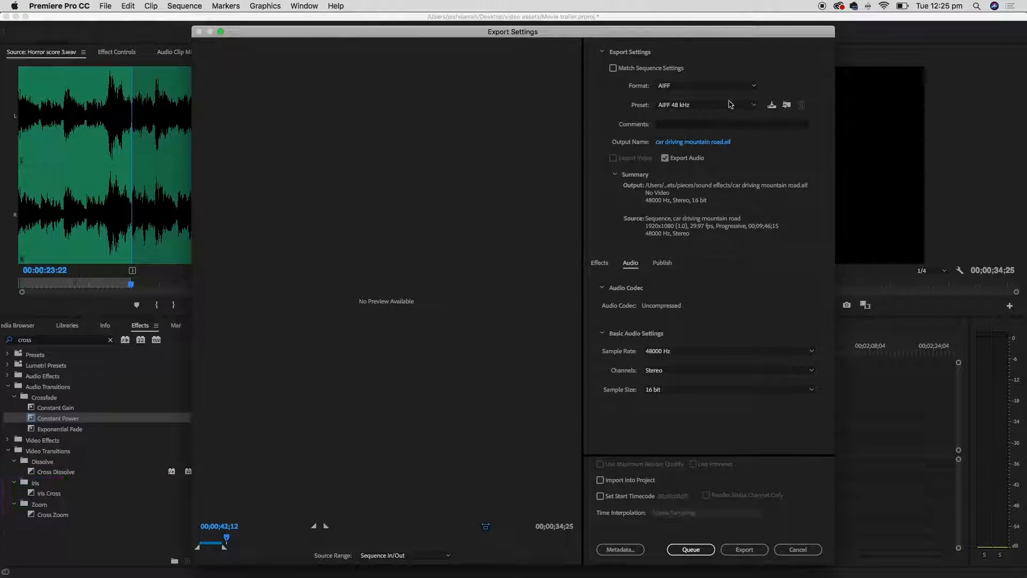
pyautogui.click(754, 86)
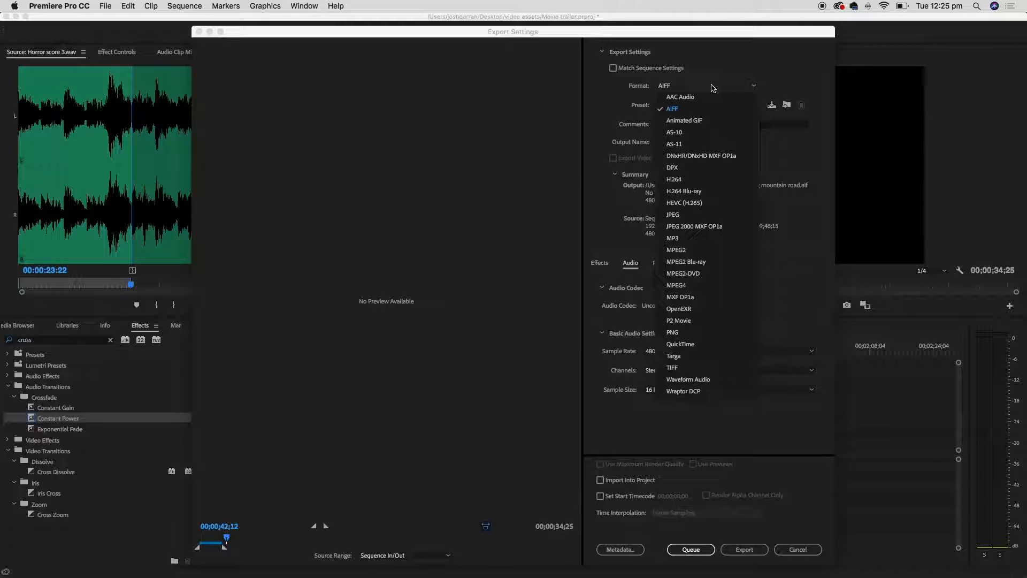
pyautogui.click(689, 181)
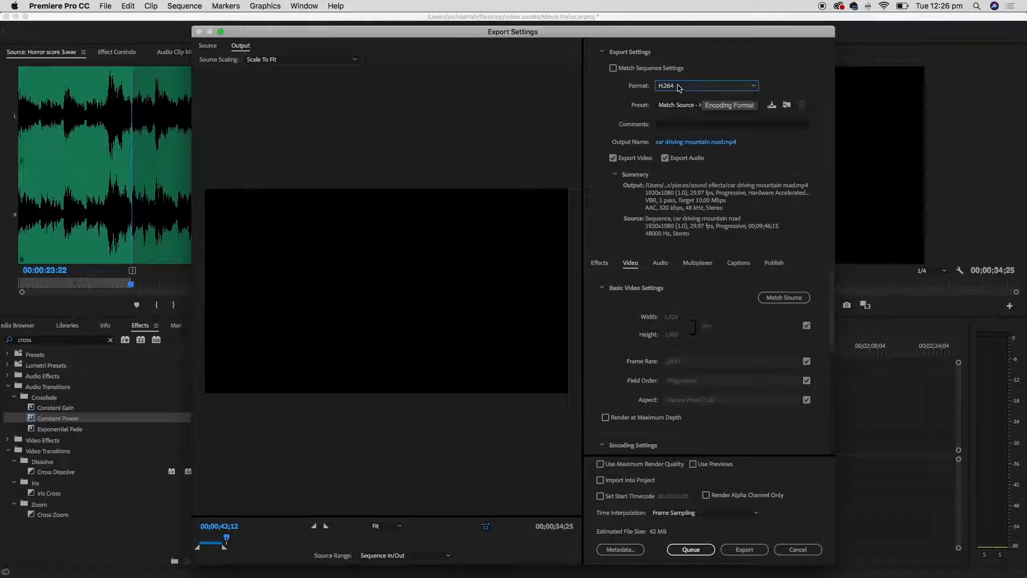
# - Set the export's output name to "Happy Campers trailer #1" in a new folder named "final videos" inside the video assets folder
pyautogui.click(697, 142)
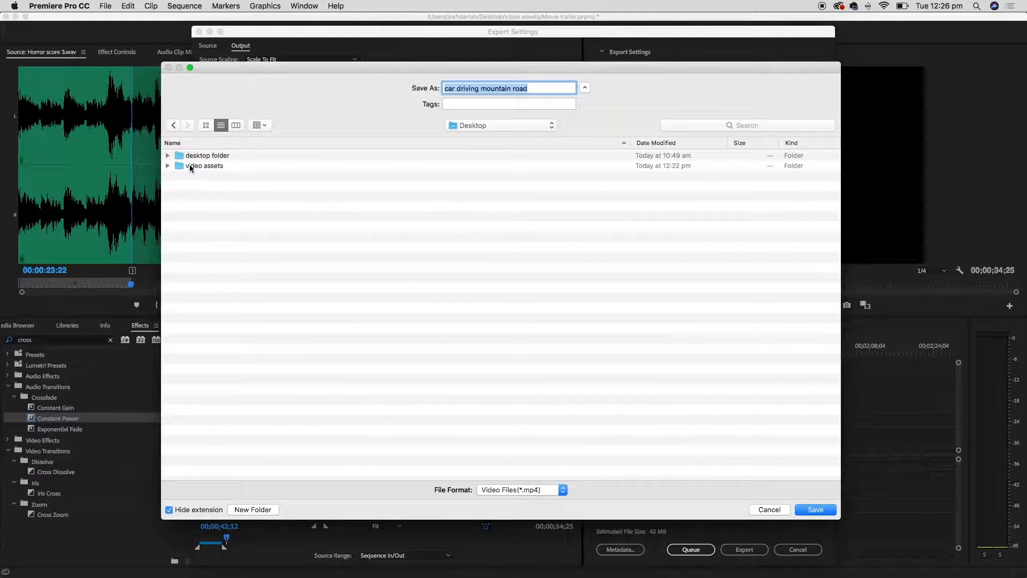
pyautogui.doubleClick(182, 167)
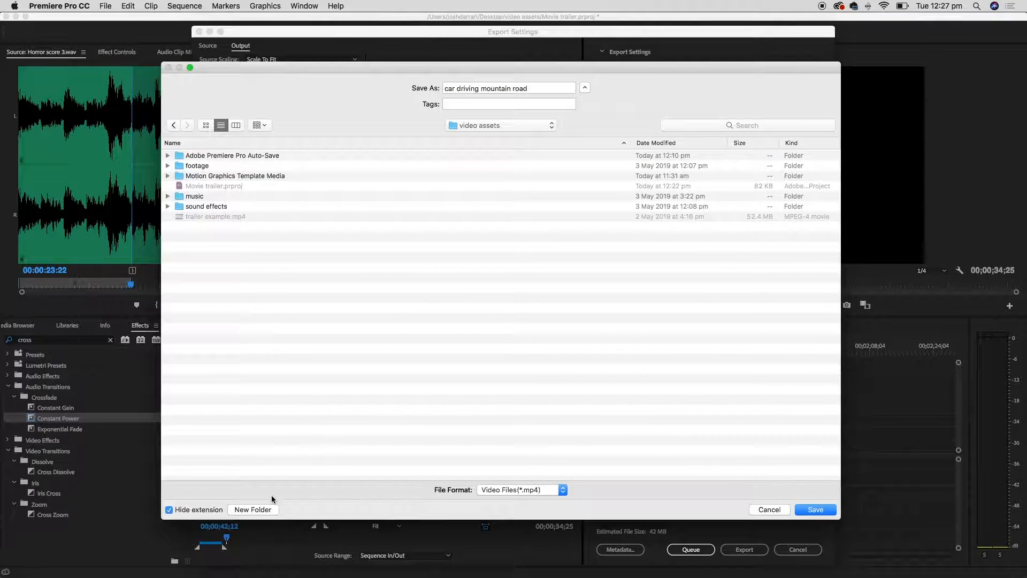
pyautogui.click(267, 510)
pyautogui.write('final videos')
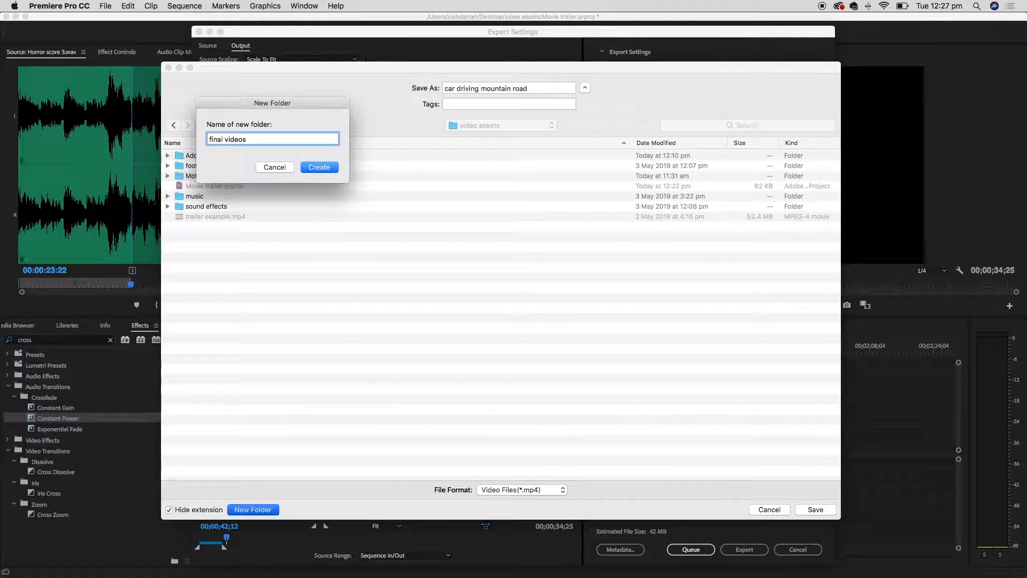
pyautogui.press('Return')
pyautogui.click(511, 87)
pyautogui.tripleClick(511, 87)
pyautogui.write('Happy Campers trailer #1')
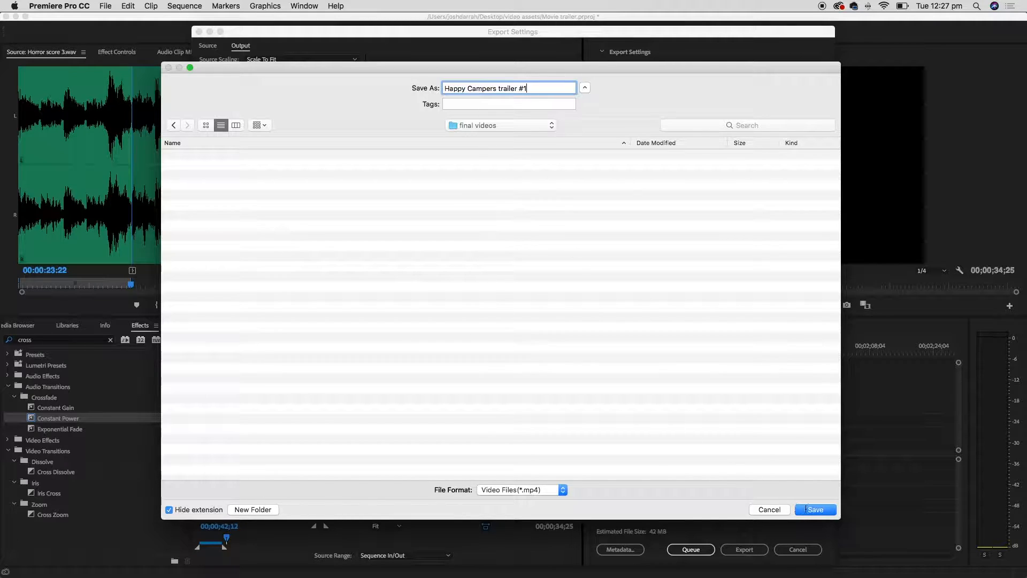
pyautogui.click(819, 508)
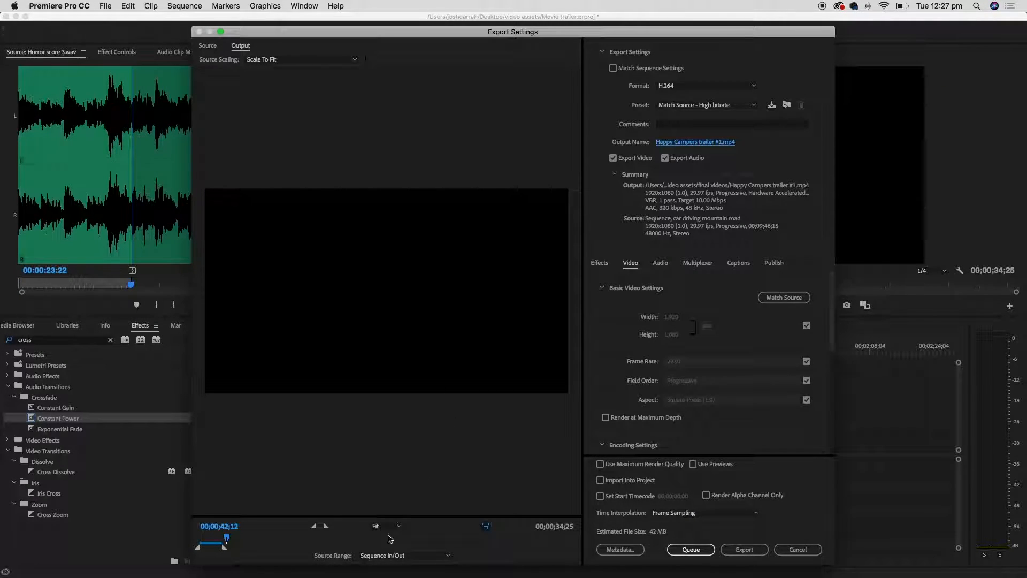
# - Choose Sequence In/Out as the export source range and preview the title frame at 00;00;29;26
pyautogui.click(417, 558)
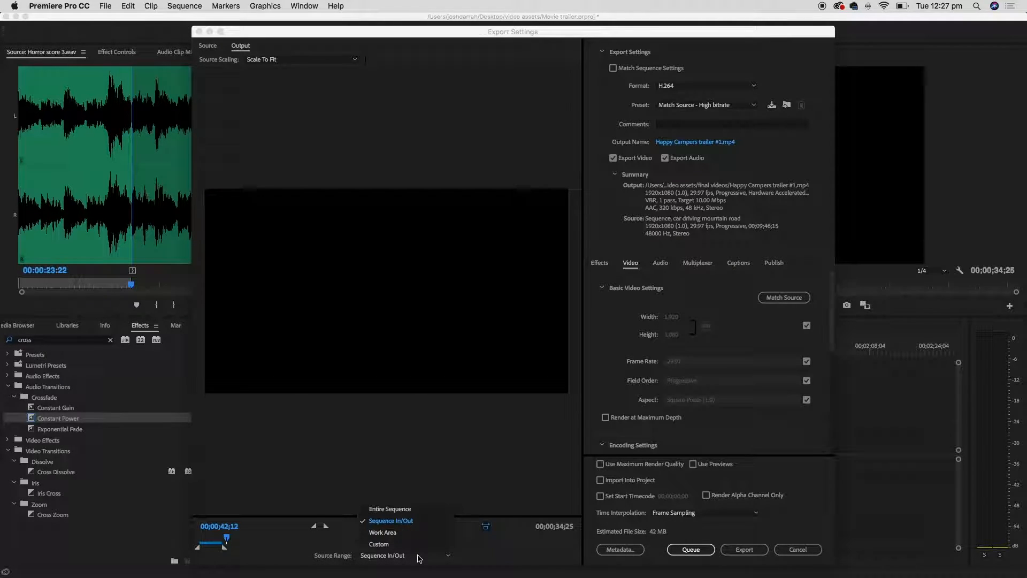
pyautogui.click(423, 522)
pyautogui.click(420, 554)
pyautogui.click(411, 523)
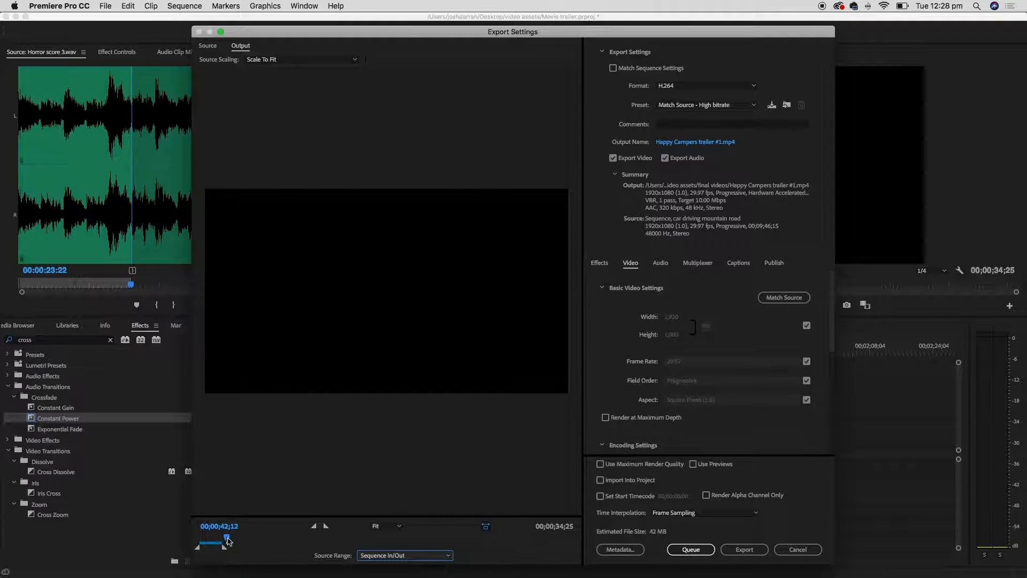
pyautogui.moveTo(227, 538)
pyautogui.mouseDown()
pyautogui.moveTo(199, 540)
pyautogui.moveTo(219, 538)
pyautogui.mouseUp()
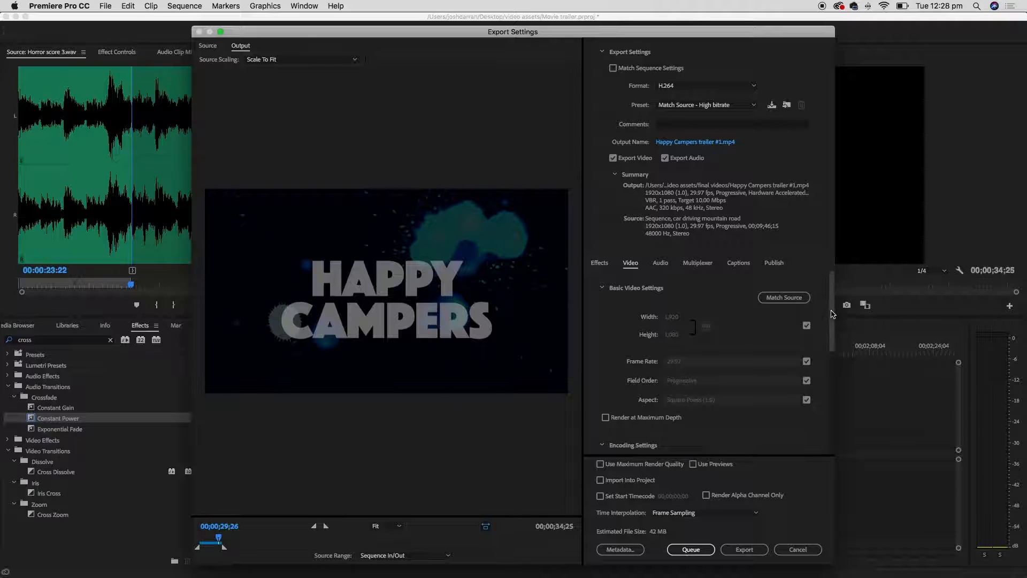
# - Try the lowest target bitrate, set it to 10 Mbps instead, and export the trailer
pyautogui.moveTo(833, 306); pyautogui.dragTo(832, 410)
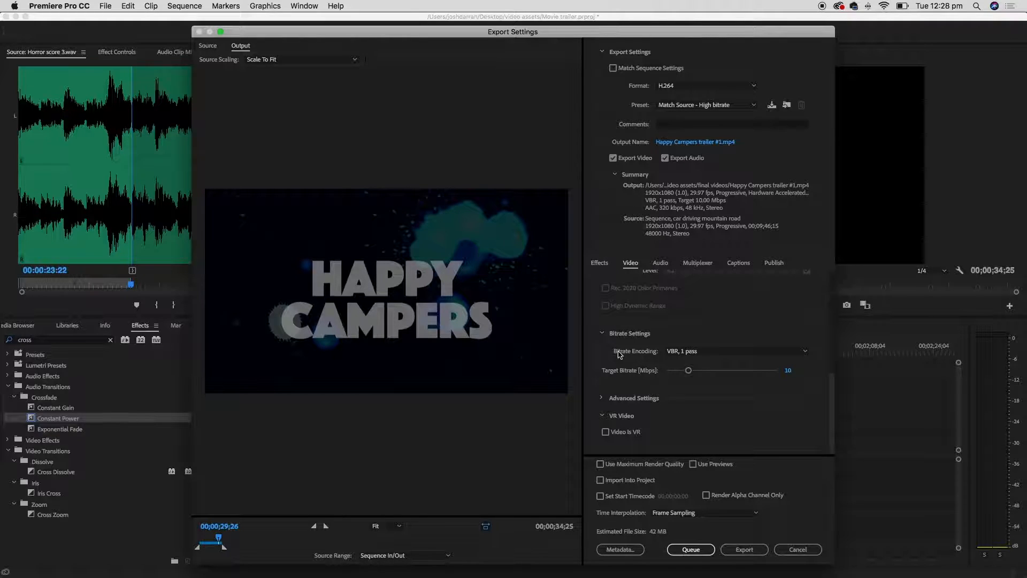
pyautogui.moveTo(688, 373); pyautogui.dragTo(664, 372)
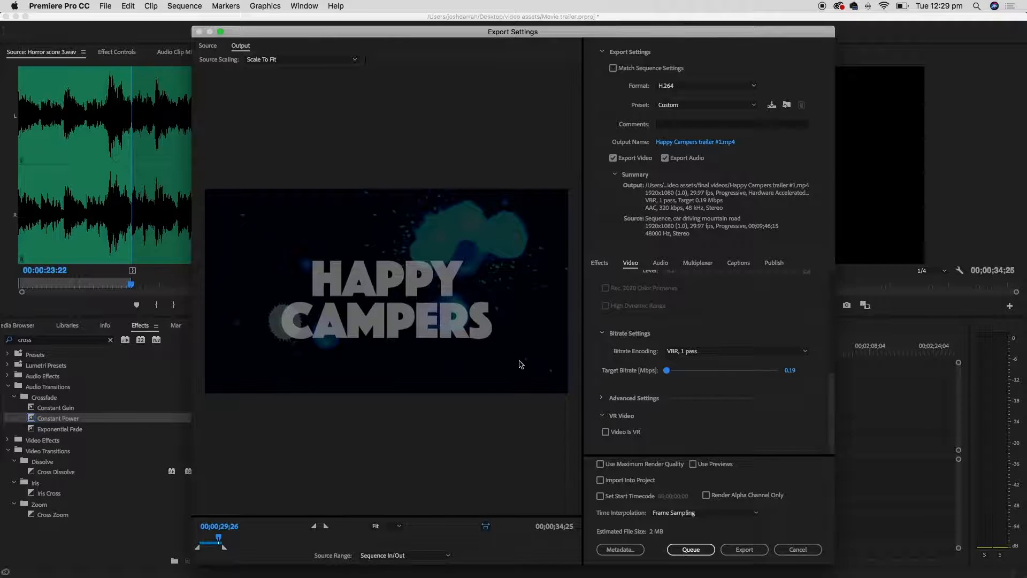
pyautogui.click(790, 370)
pyautogui.write('10')
pyautogui.press('Return')
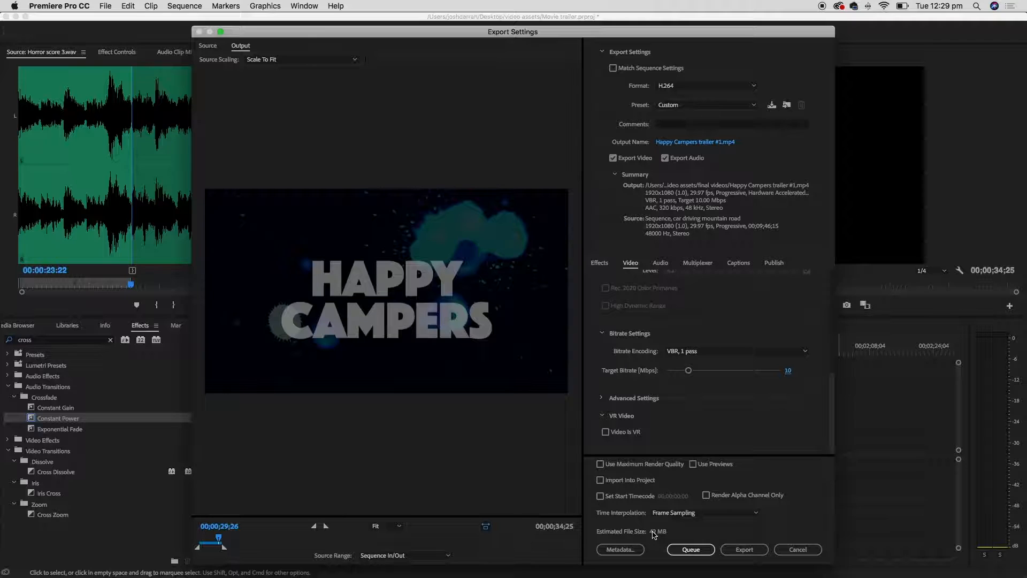
pyautogui.click(764, 552)
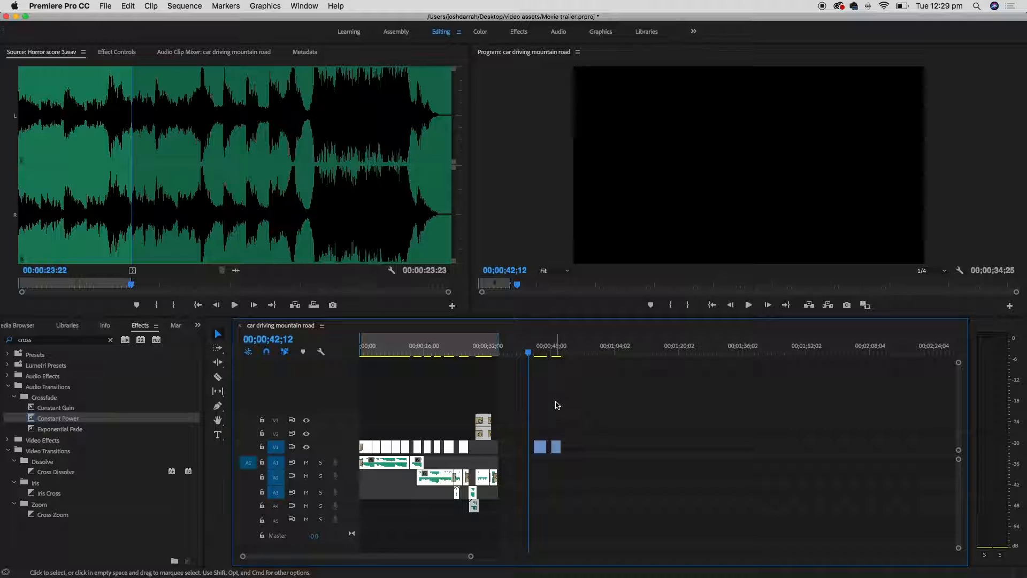
# - Switch to Finder and preview several moments of "Happy Campers trailer #1.mp4" from the final videos folder in video assets
pyautogui.press('super+h')
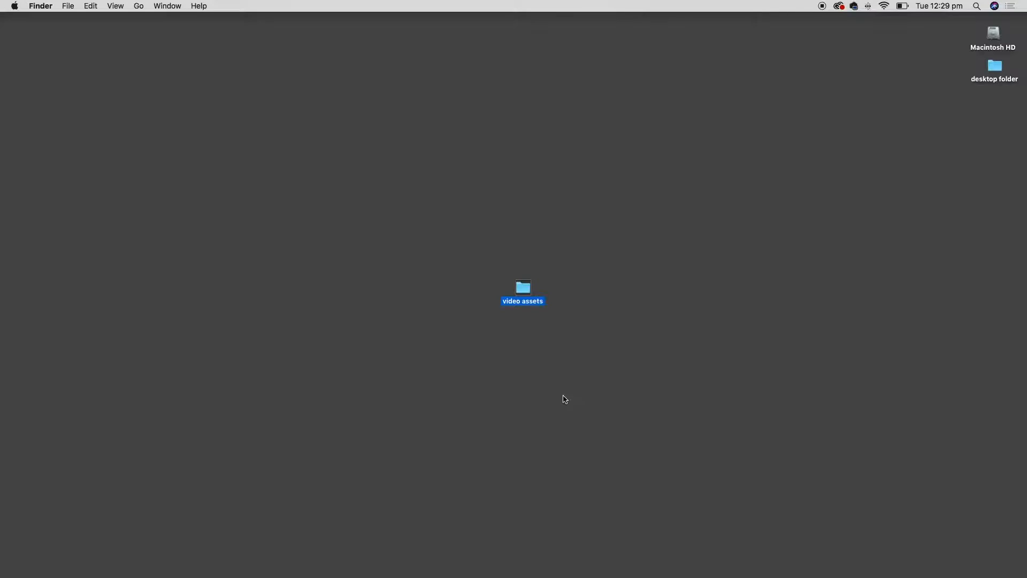
pyautogui.doubleClick(523, 290)
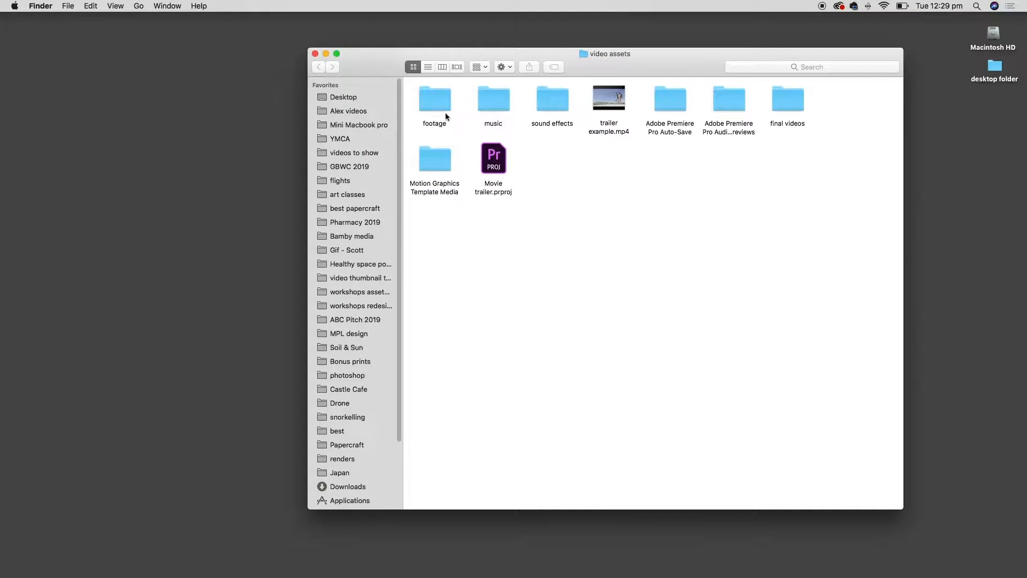
pyautogui.doubleClick(800, 100)
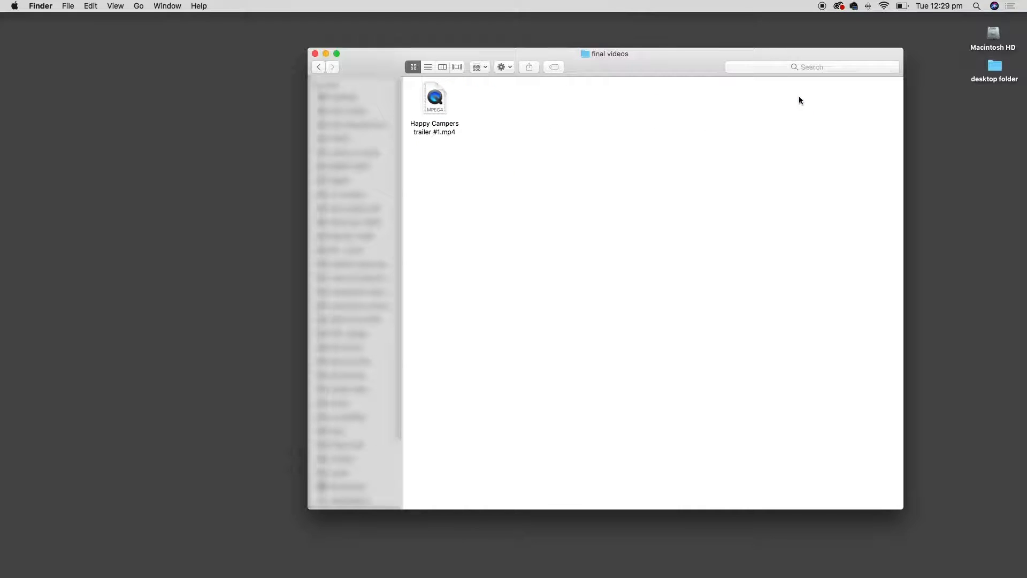
pyautogui.click(449, 128)
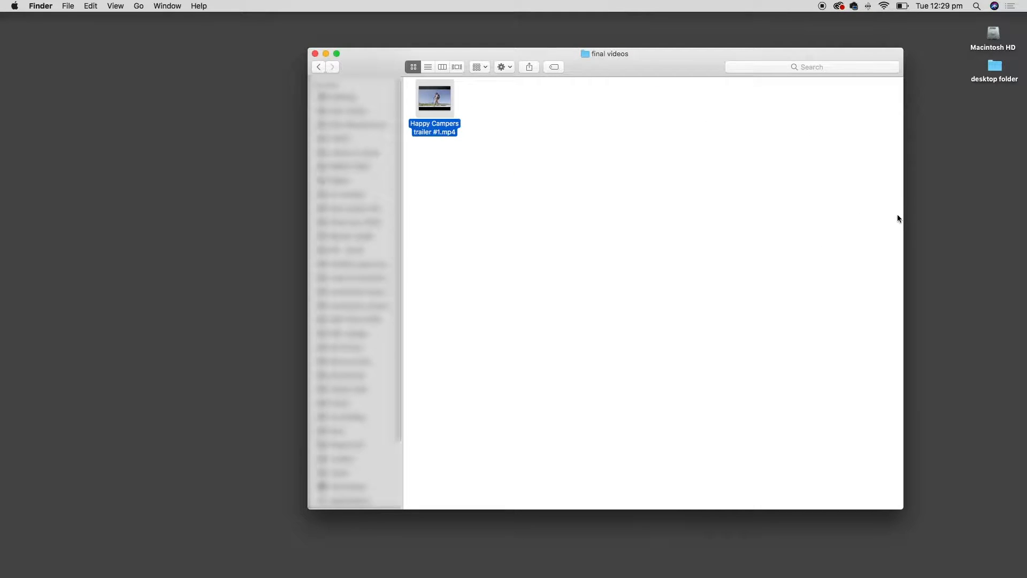
pyautogui.press('space')
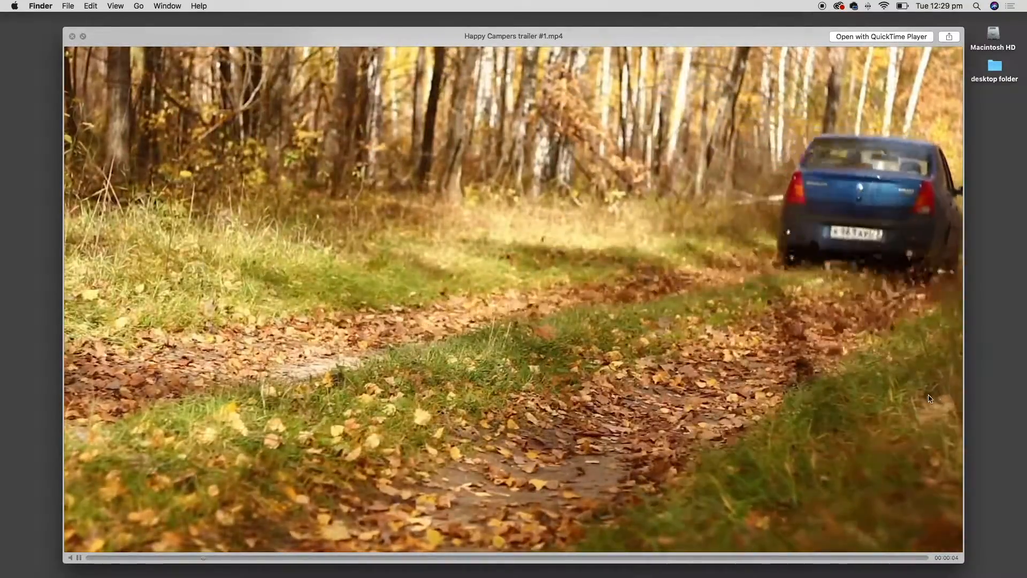
pyautogui.click(375, 558)
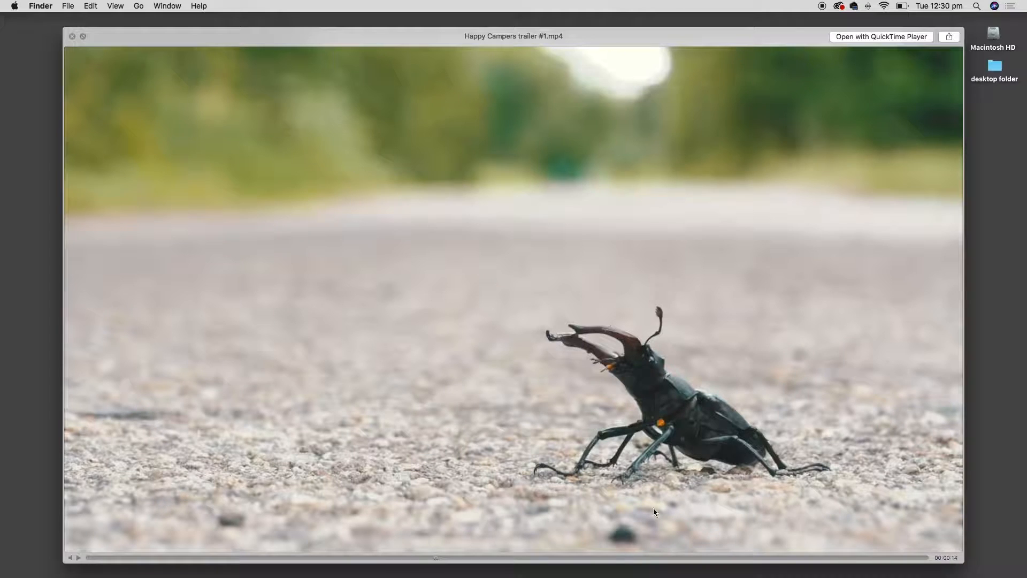
pyautogui.click(599, 558)
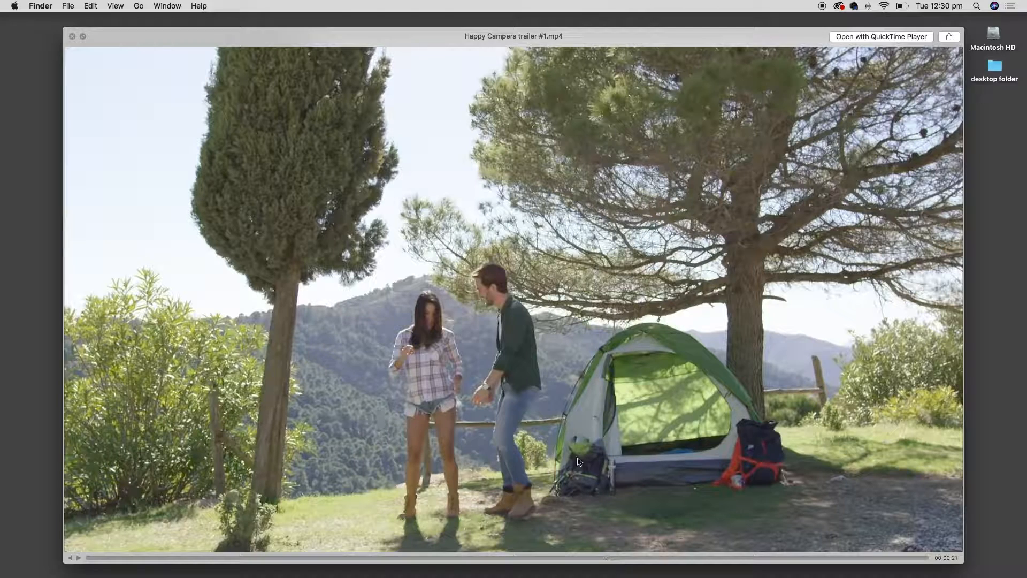
pyautogui.press('space')
pyautogui.click(637, 329)
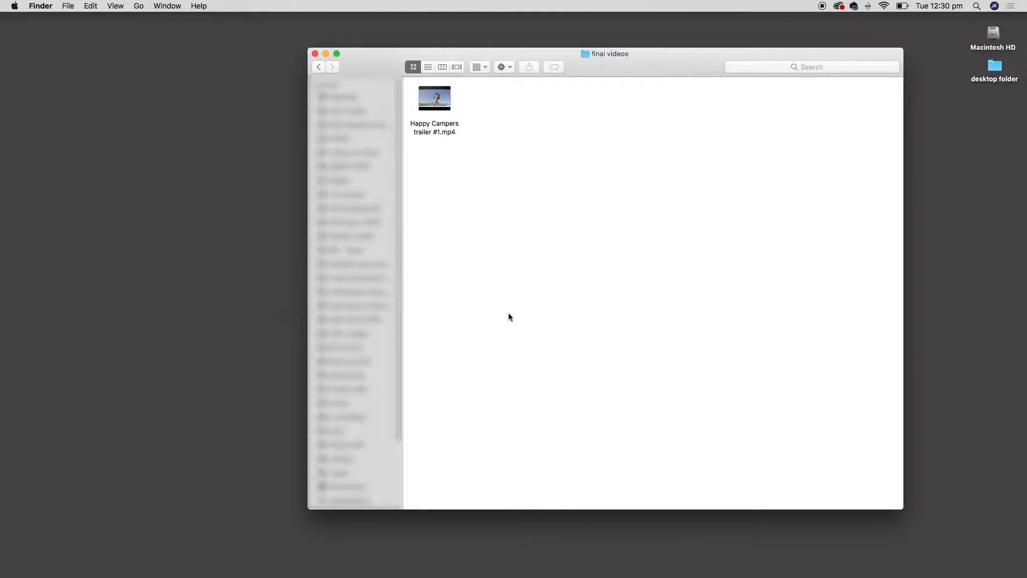
# - Return to Premiere Pro, reopen the media export settings and set the output name to "Happy Campers trailer #2" in the final videos folder
pyautogui.press('super+Tab')
pyautogui.click(106, 6)
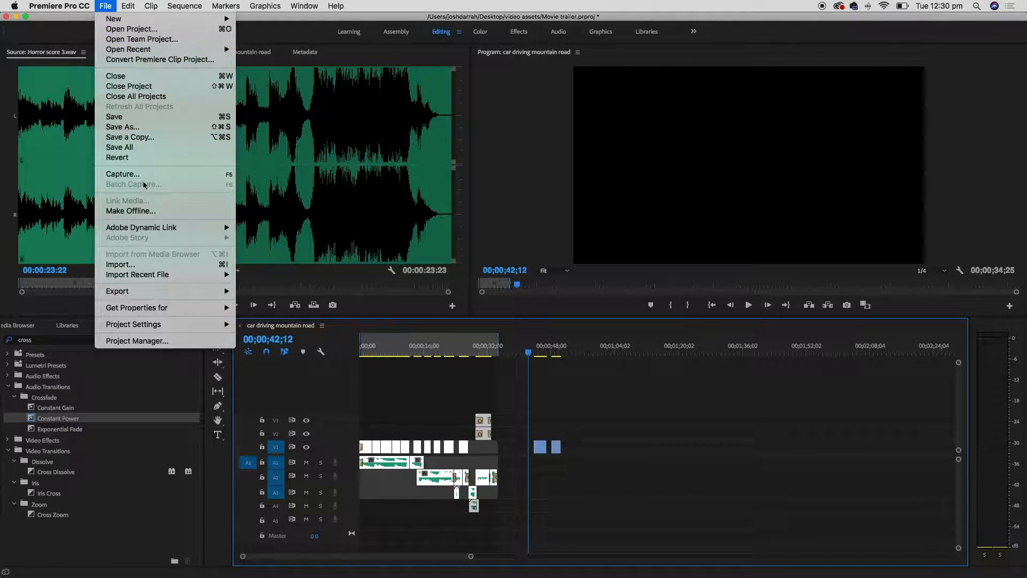
pyautogui.moveTo(120, 291)
pyautogui.click(259, 291)
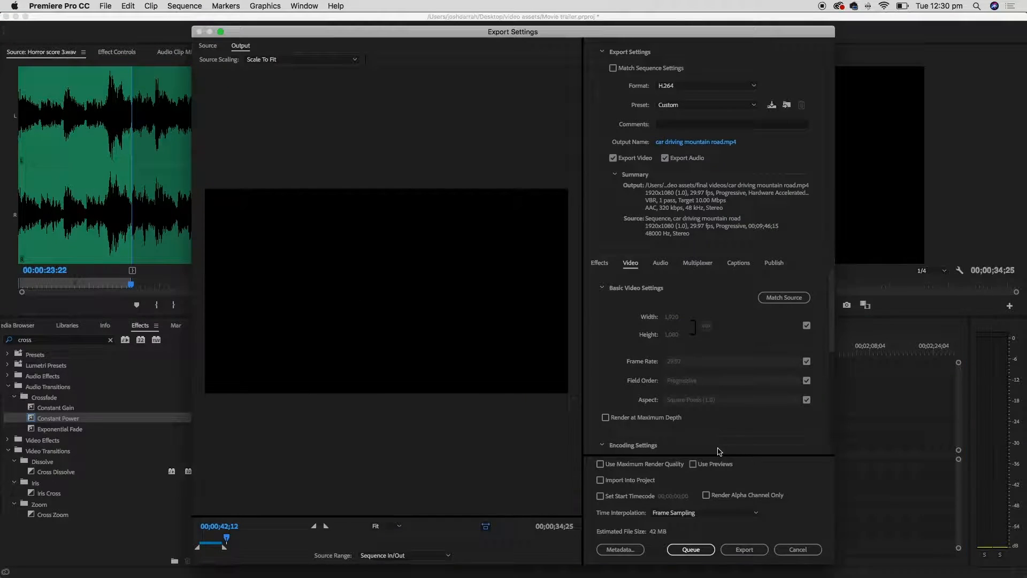
pyautogui.click(684, 141)
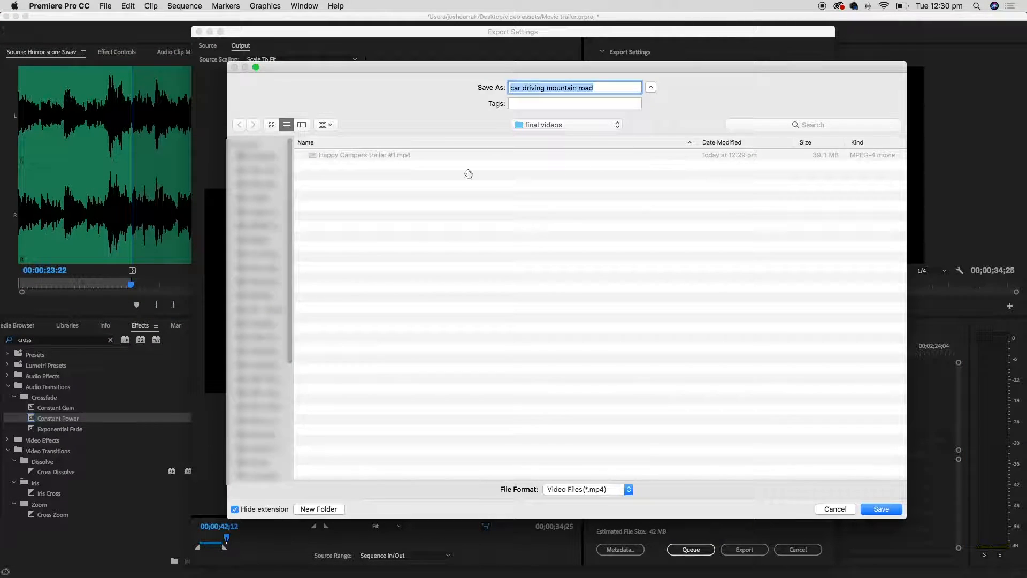
pyautogui.click(371, 155)
pyautogui.press('BackSpace')
pyautogui.write('2')
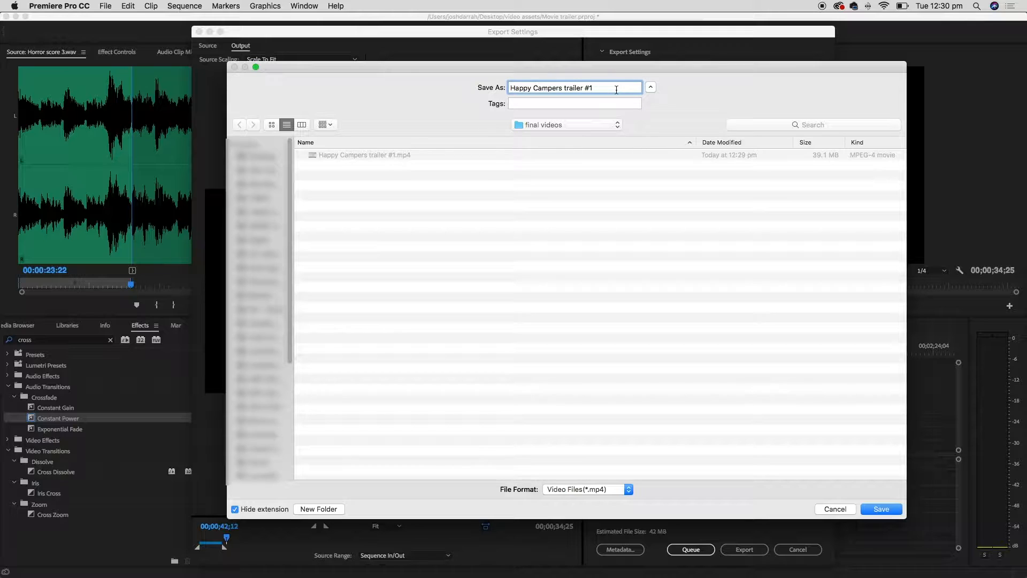
pyautogui.press('Return')
# - Set the target bitrate to 0.5 Mbps and export this second version of the trailer
pyautogui.moveTo(833, 318); pyautogui.dragTo(830, 416)
pyautogui.click(789, 373)
pyautogui.write('0.5')
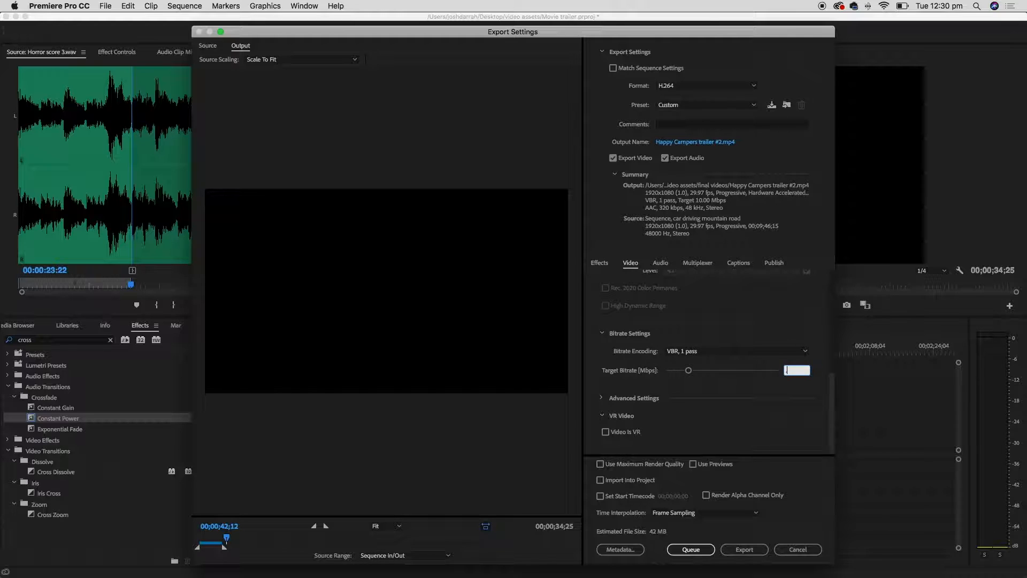
pyautogui.press('Return')
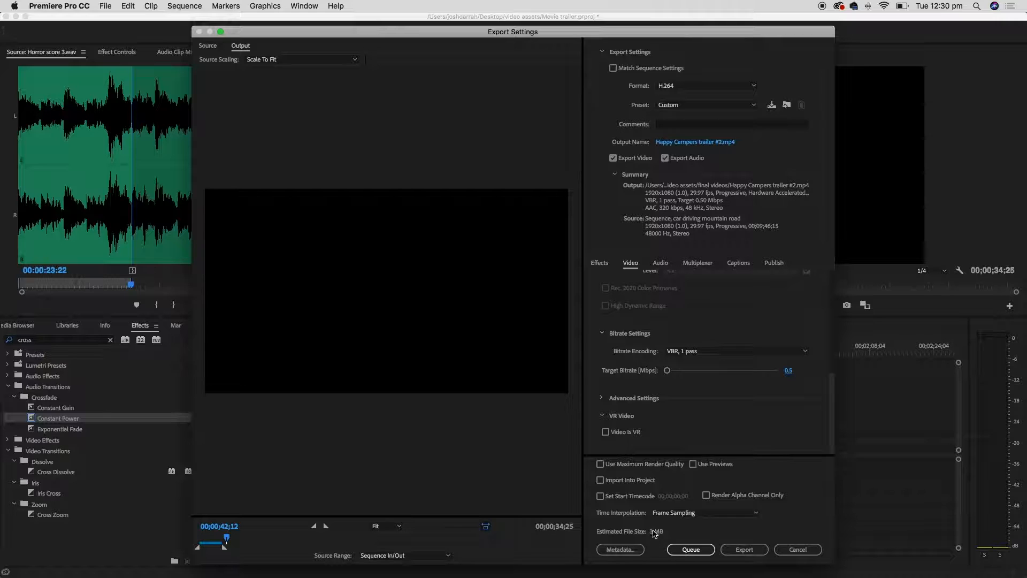
pyautogui.click(760, 552)
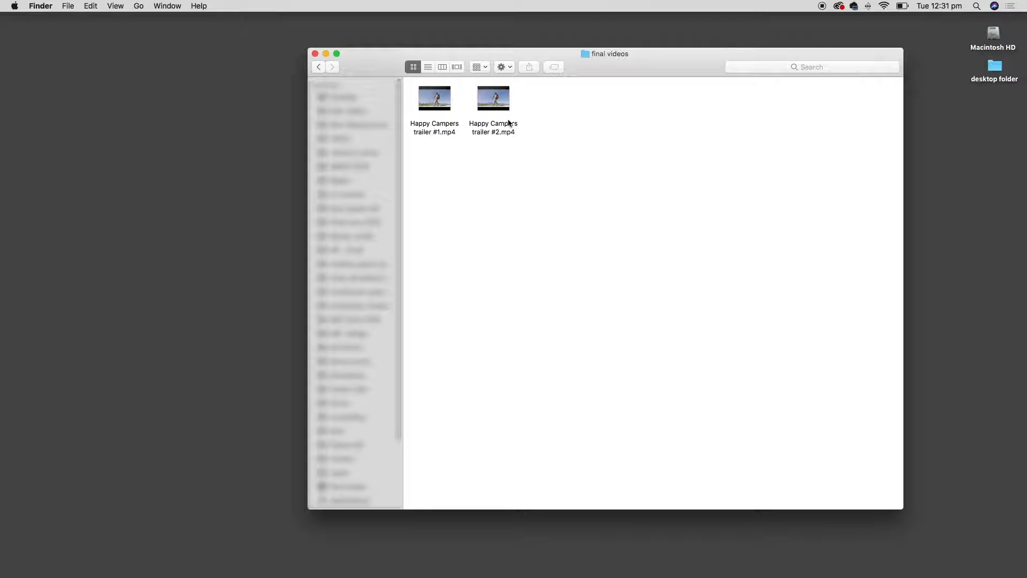
# - Open both exported trailers in QuickTime Player, compare their picture quality side by side, and return to the final videos folder
pyautogui.doubleClick(448, 105)
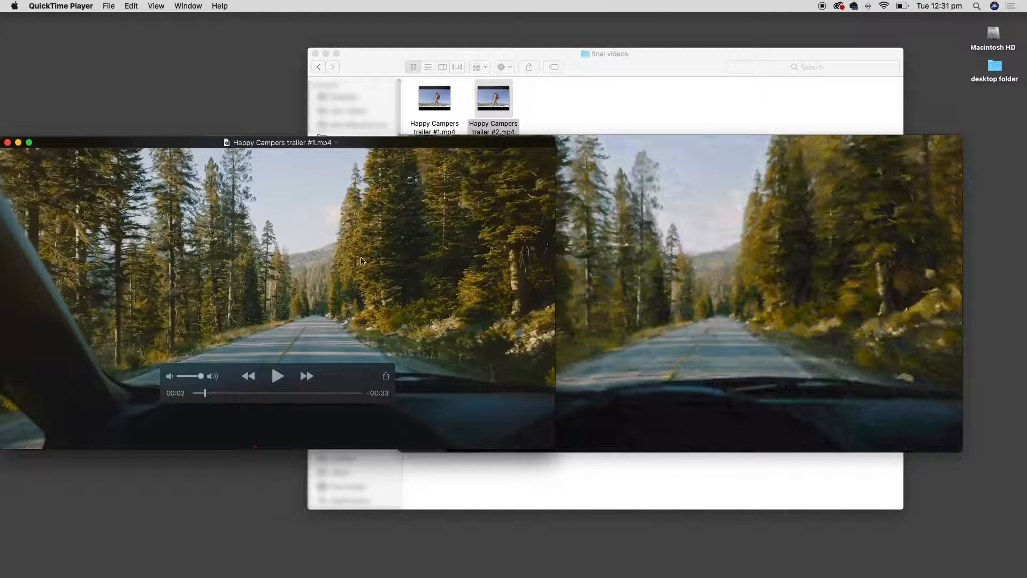
pyautogui.click(743, 292)
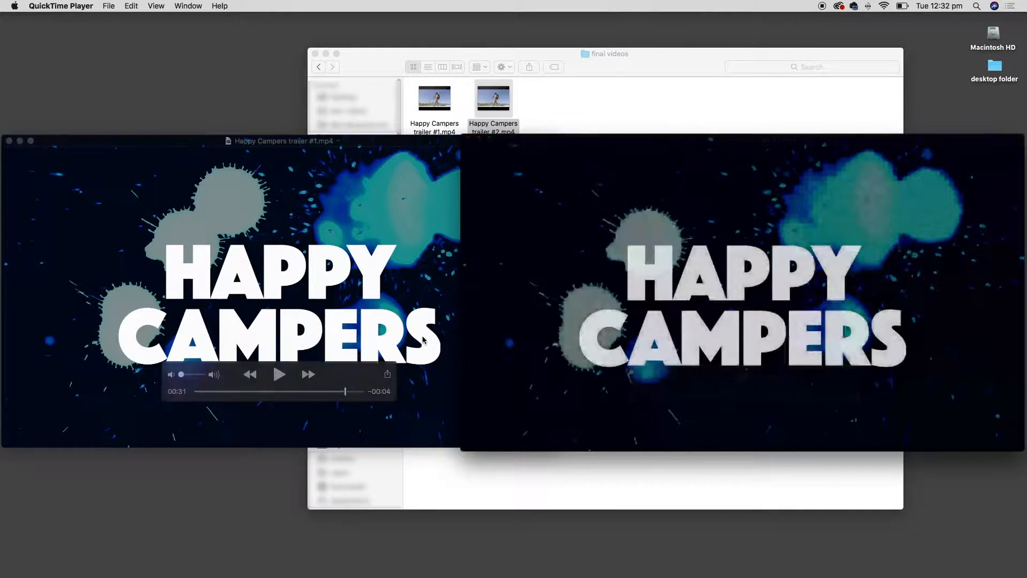
pyautogui.click(518, 103)
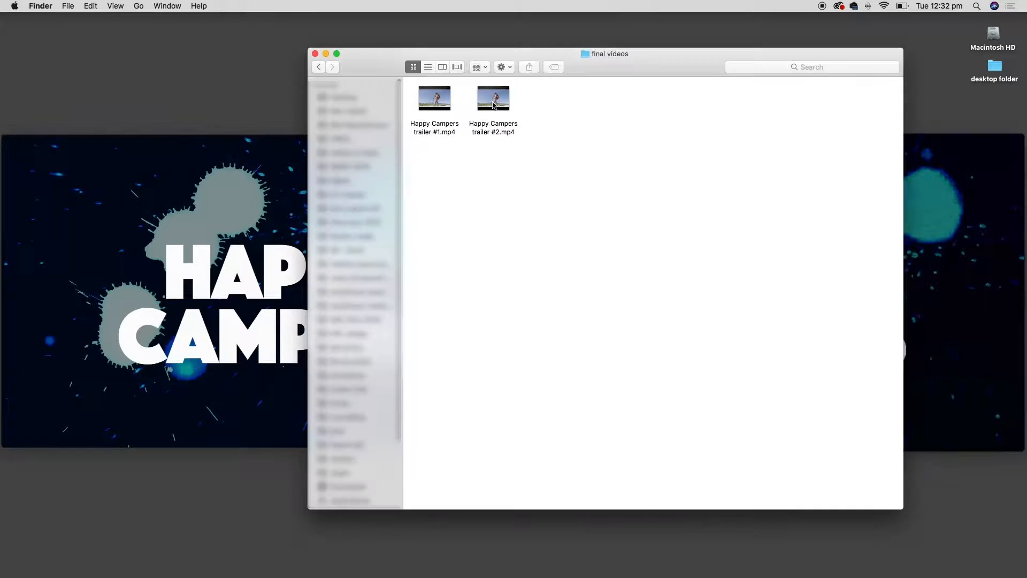
# - Compare the file sizes of "Happy Campers trailer #1.mp4" and "Happy Campers trailer #2.mp4" in their file info
pyautogui.click(455, 99)
pyautogui.press('super+i')
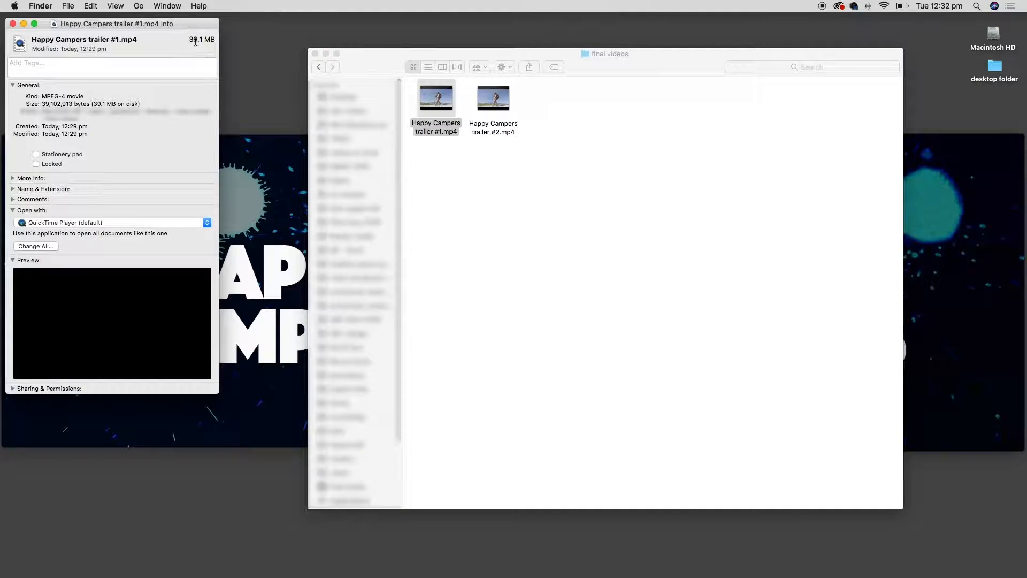
pyautogui.press('super+w')
pyautogui.click(493, 99)
pyautogui.press('super+i')
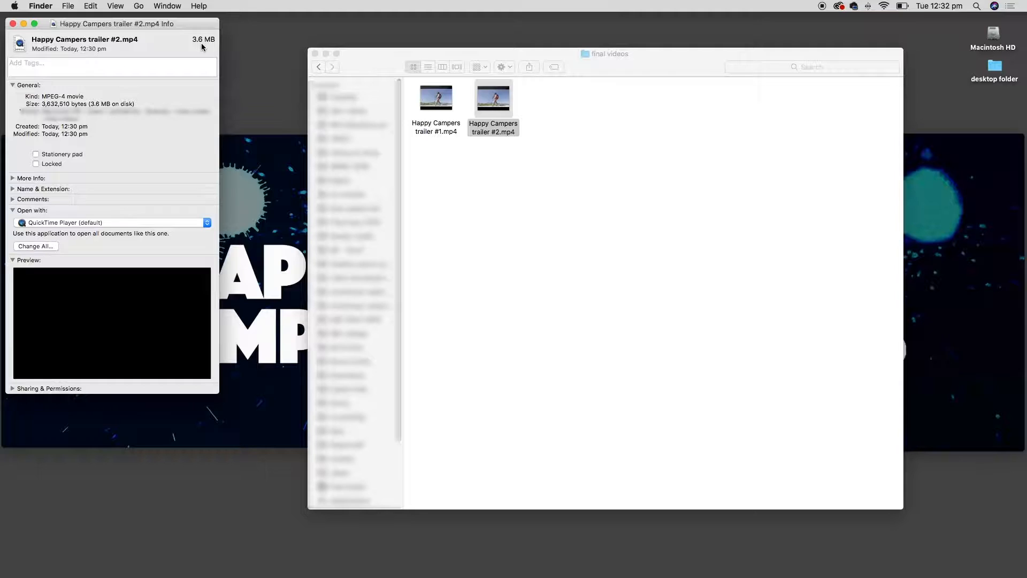
pyautogui.press('super+w')
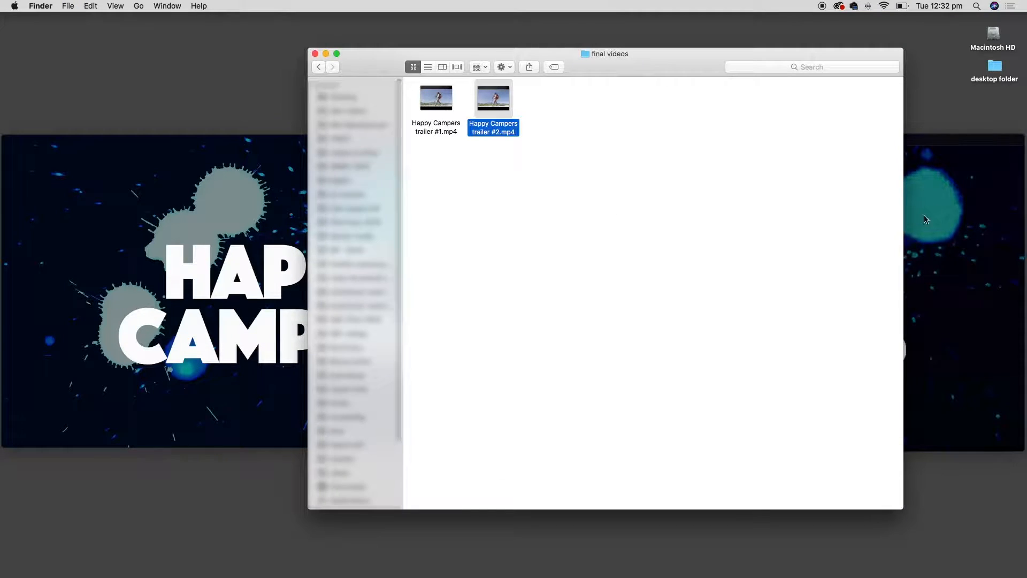
# - Bring both exported trailers to the front in QuickTime Player and compare their title frames side by side
pyautogui.press('super+o')
pyautogui.click(305, 303)
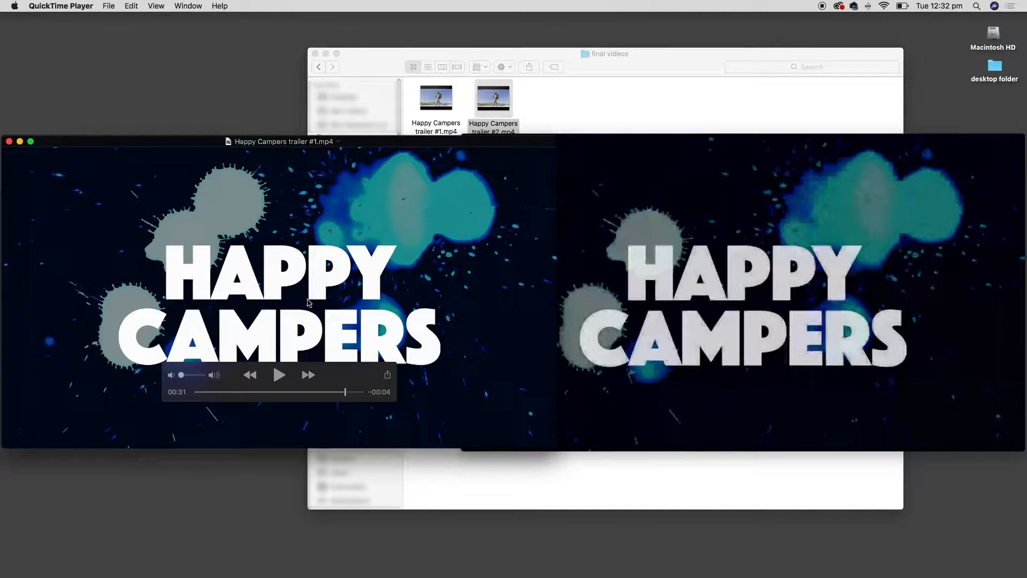
pyautogui.click(722, 371)
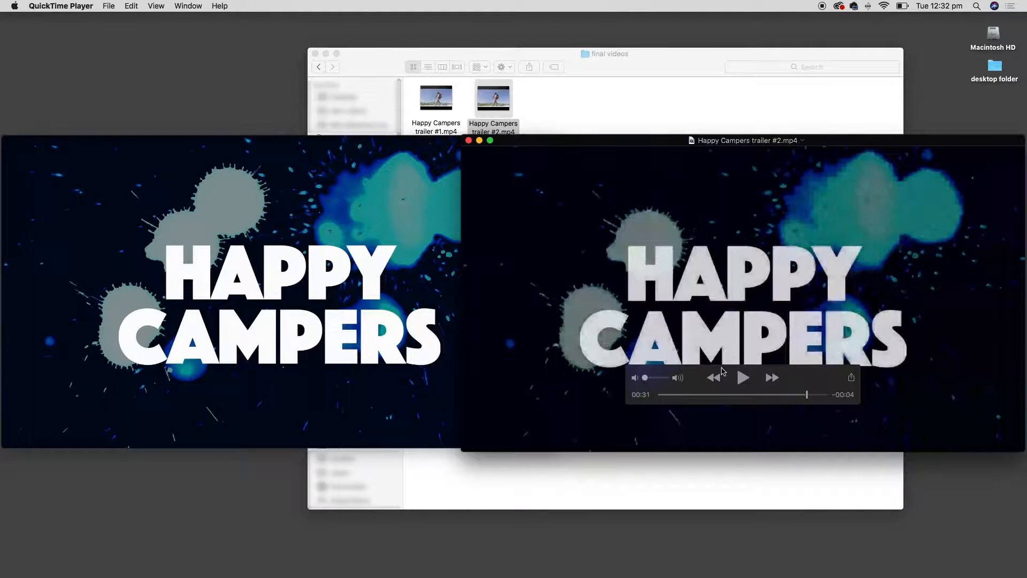
pyautogui.click(688, 395)
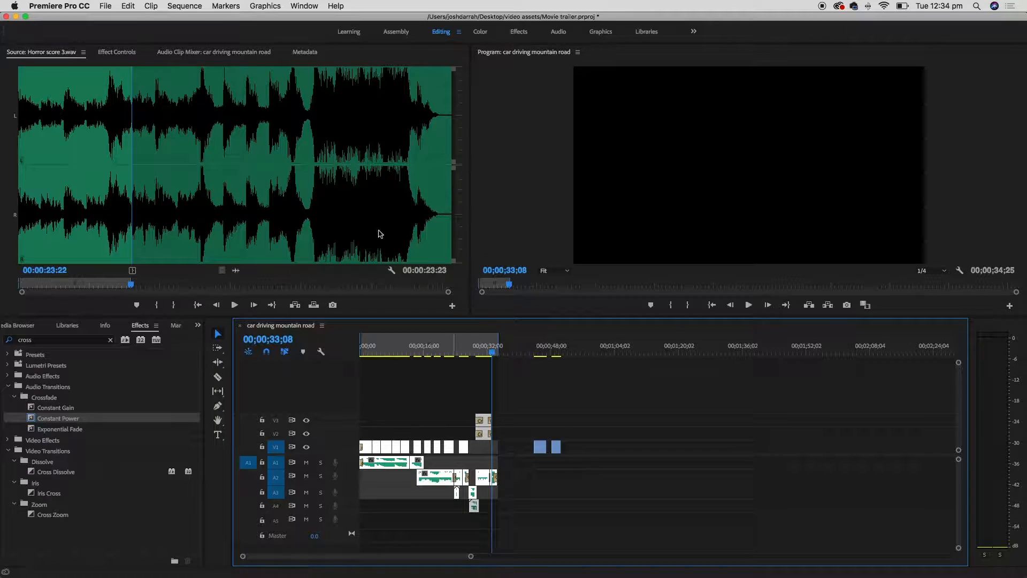
# - In Premiere Pro, open the media export settings, try target bitrates of 10 and 15 Mbps, and leave without exporting
pyautogui.click(105, 6)
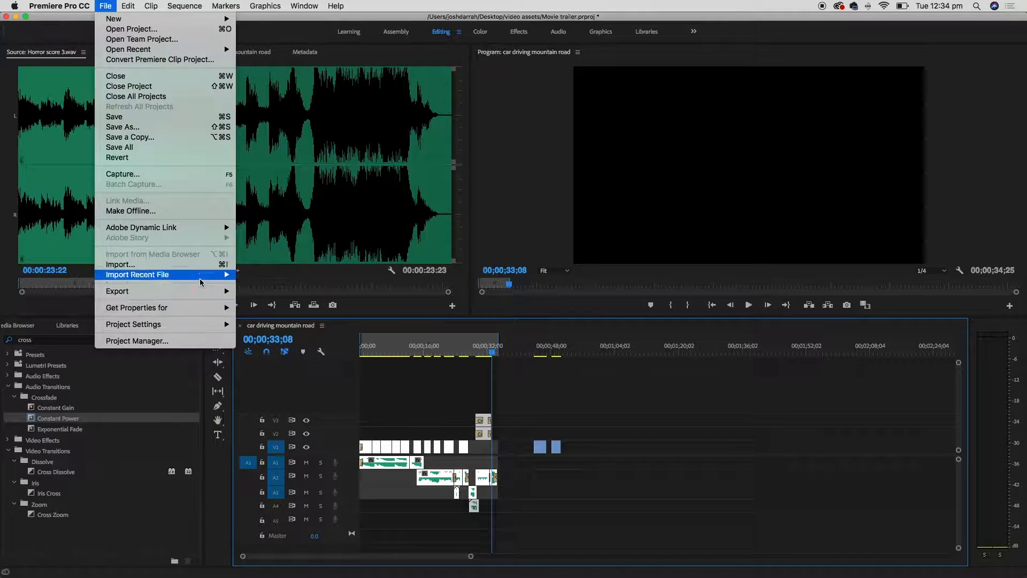
pyautogui.moveTo(160, 291)
pyautogui.click(276, 292)
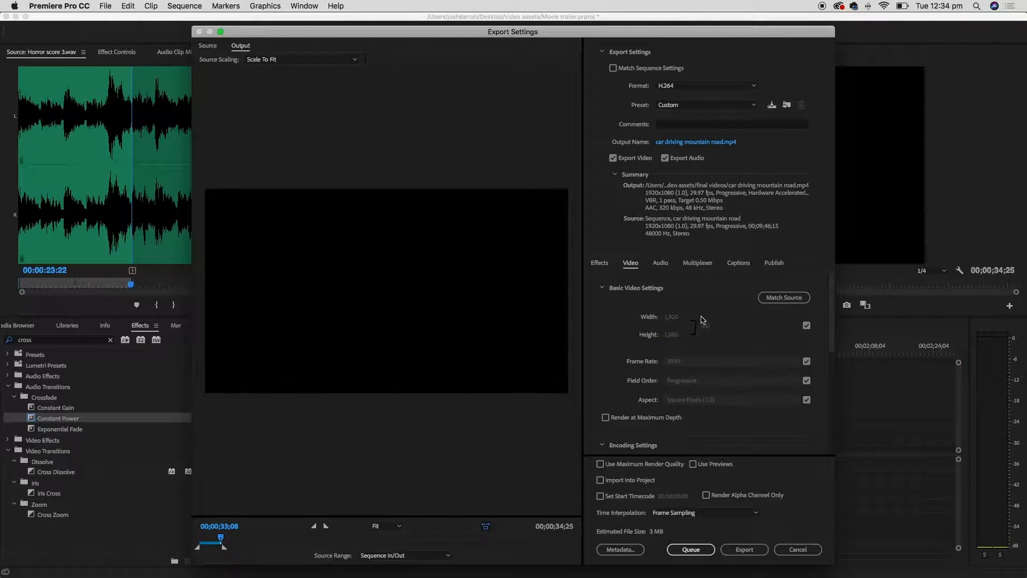
pyautogui.moveTo(832, 307); pyautogui.dragTo(832, 408)
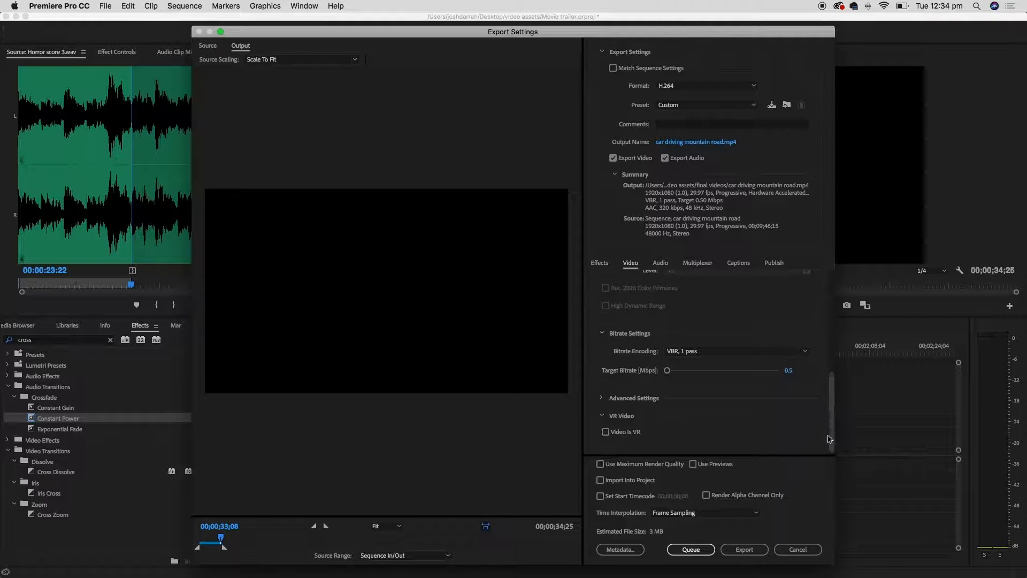
pyautogui.click(788, 372)
pyautogui.press('Return')
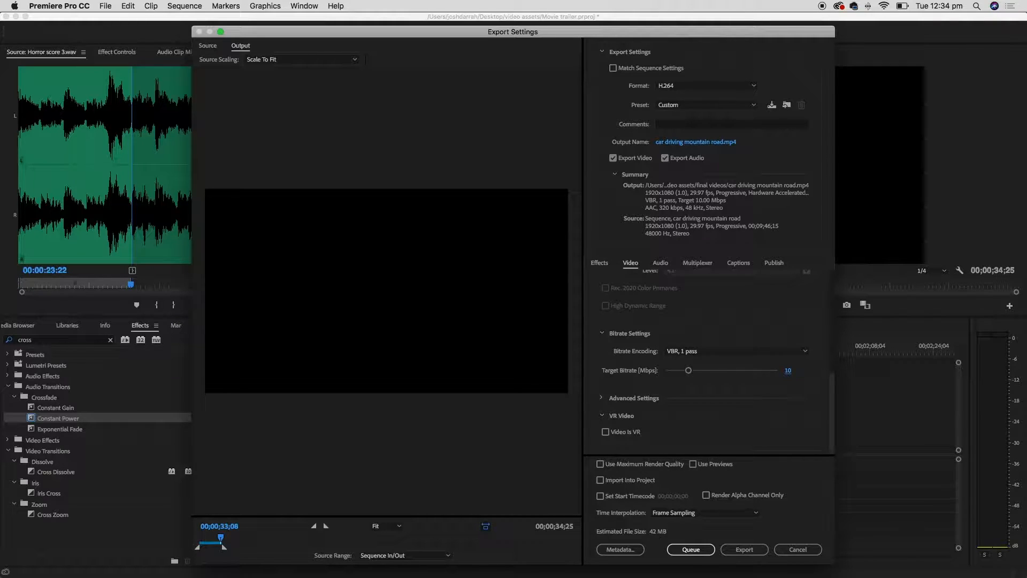
pyautogui.write('15')
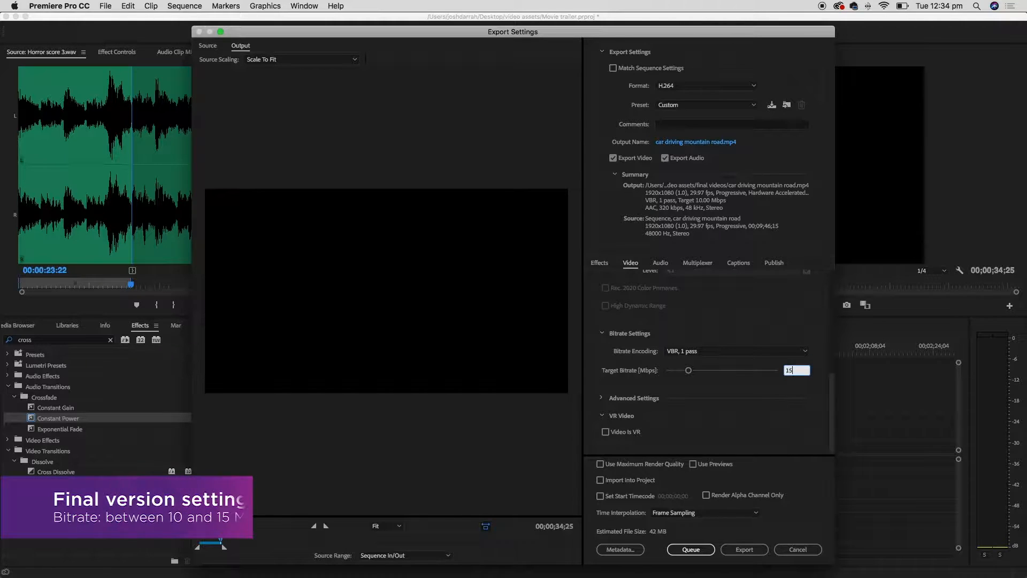
pyautogui.press('Return')
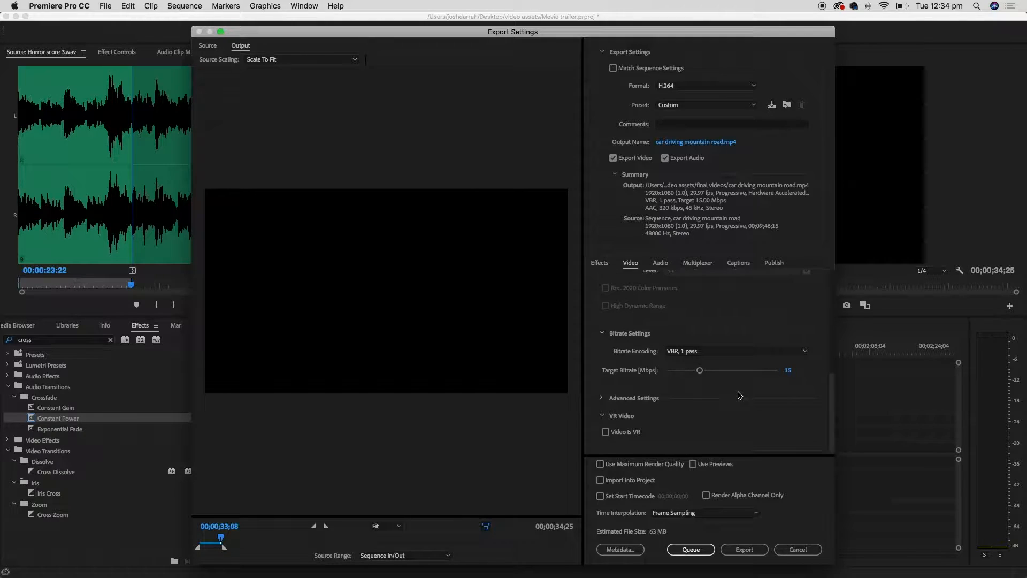
pyautogui.press('Escape')
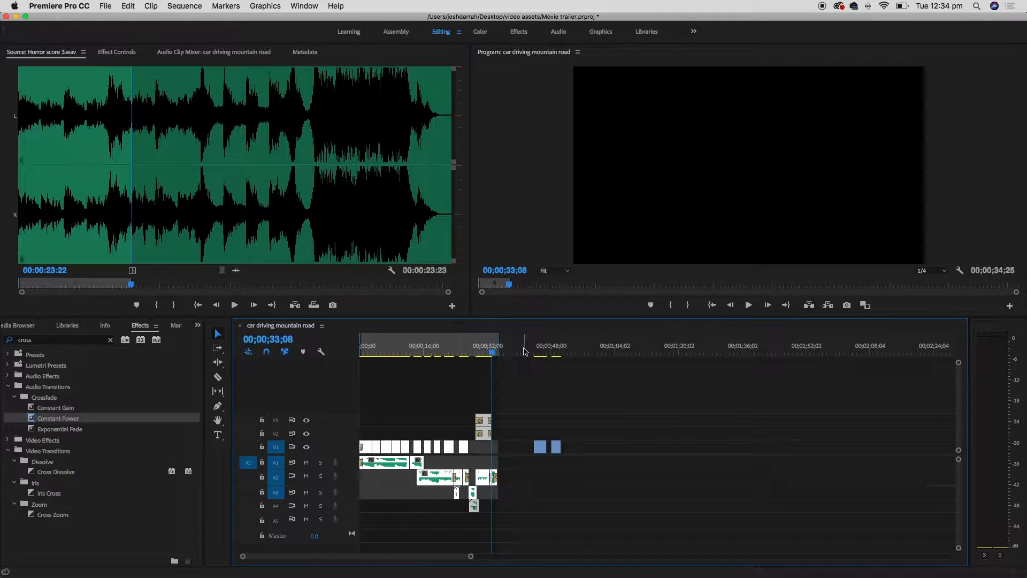
# - Set the sequence's out point at 00;00;03;07, where the opening car driving clip ends
pyautogui.click(369, 342)
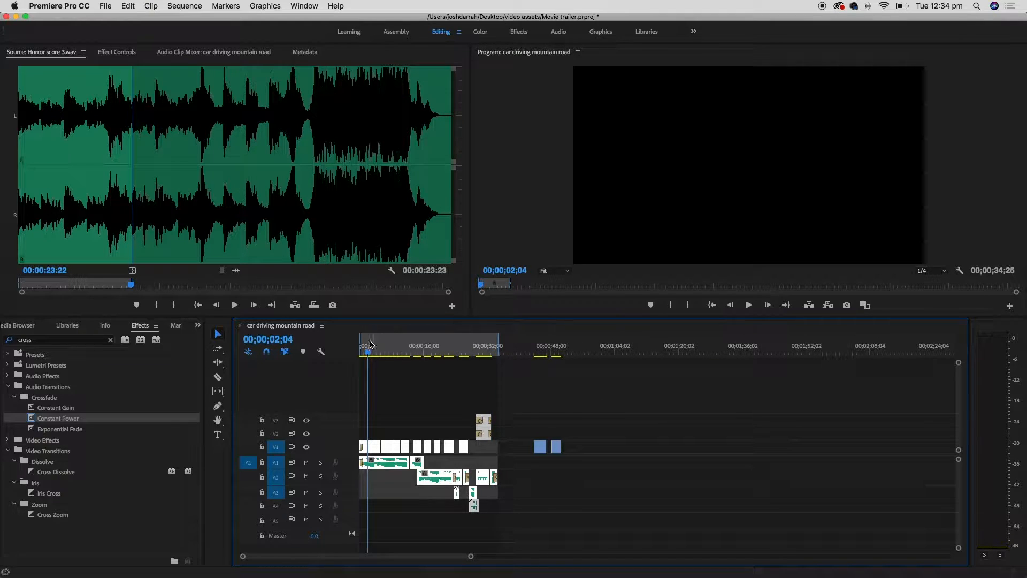
pyautogui.press('=')
pyautogui.press('=')
pyautogui.press('=')
pyautogui.moveTo(452, 348); pyautogui.dragTo(463, 347)
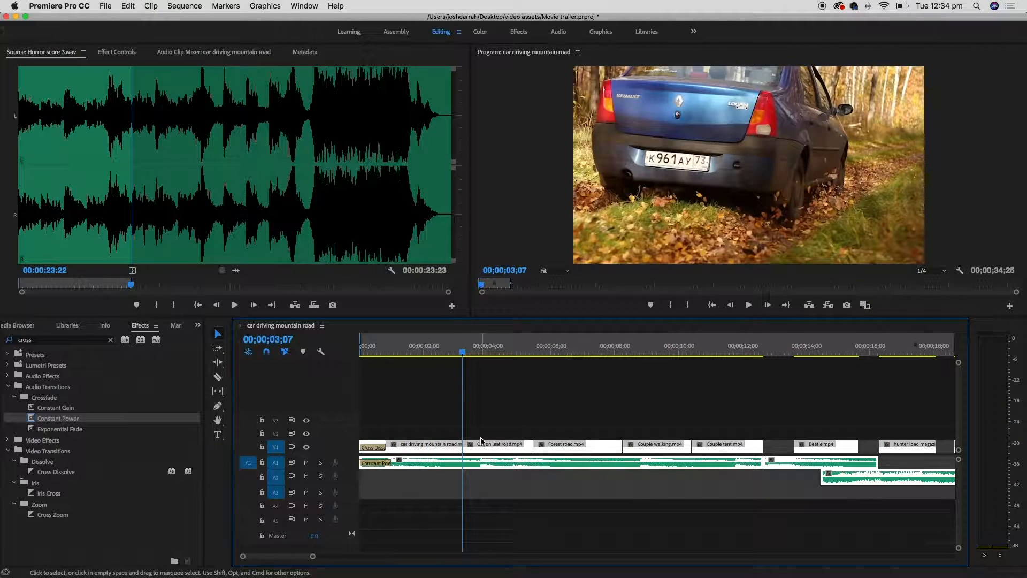
pyautogui.press('o')
pyautogui.press('-')
pyautogui.press('-')
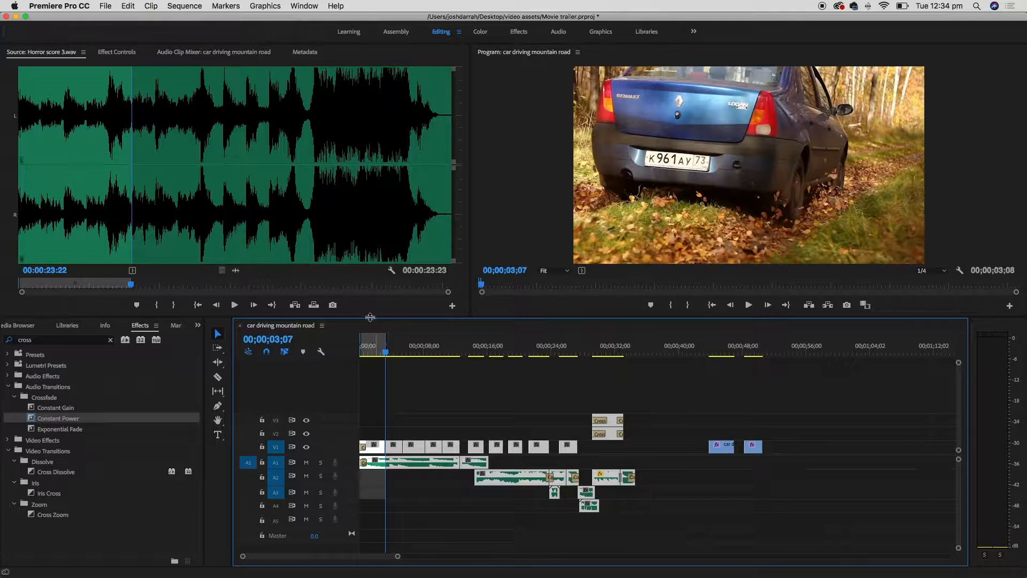
# - Export the marked range as driving.mp4 in H.264 with a 10 Mbps target bitrate, and preview the file in Finder
pyautogui.click(107, 6)
pyautogui.moveTo(195, 291)
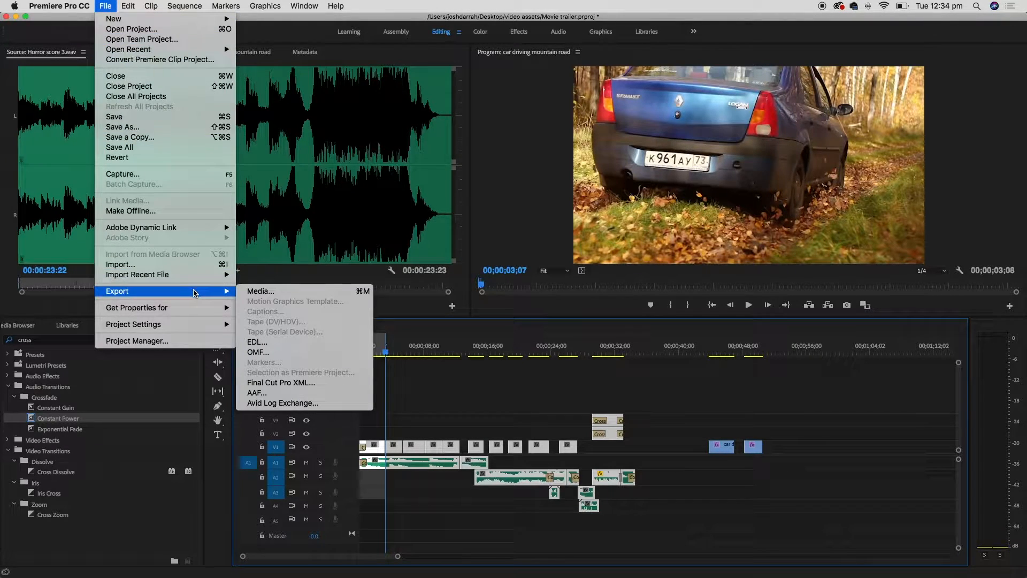
pyautogui.click(252, 292)
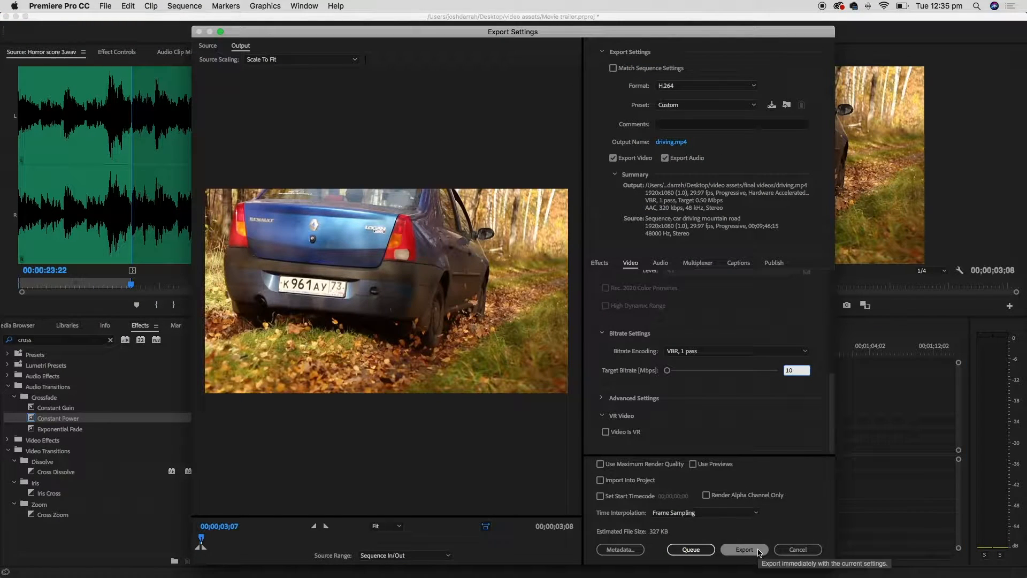
pyautogui.click(760, 549)
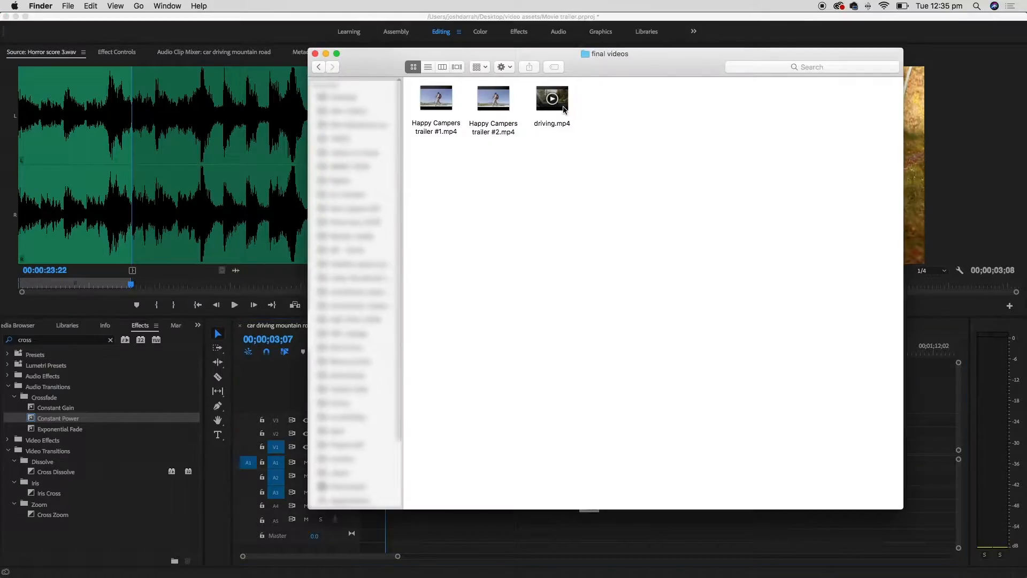
pyautogui.doubleClick(552, 99)
pyautogui.press('space')
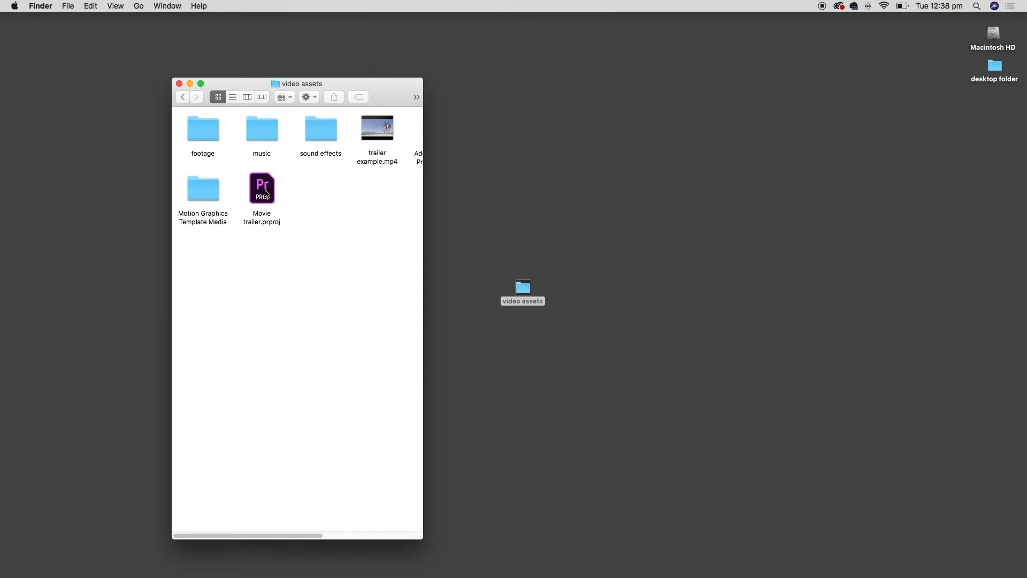
# - In Finder's video assets folder, review the Movie trailer.prproj file and the footage, music, sound effects and Motion Graphics Template Media folders
pyautogui.click(262, 193)
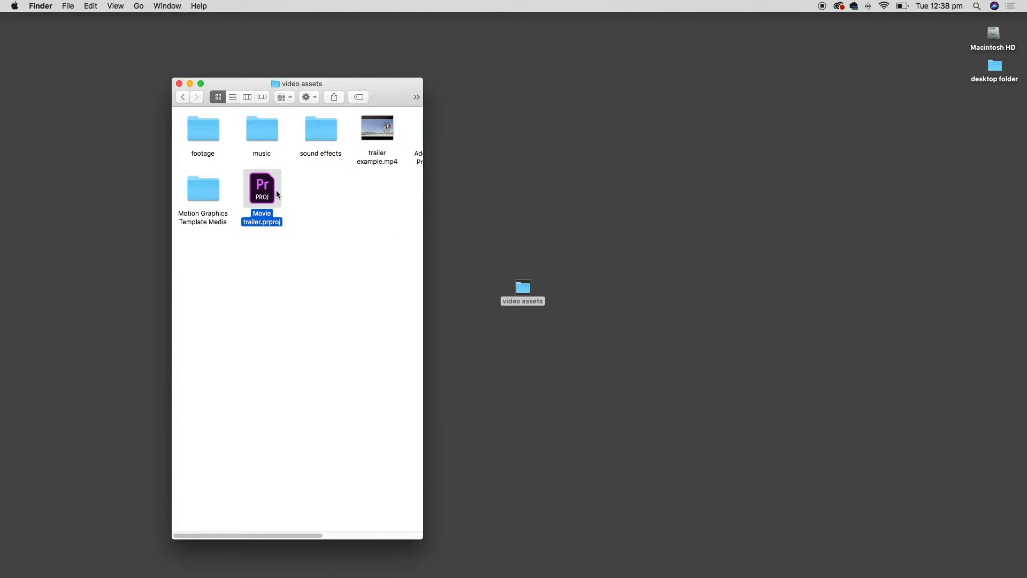
pyautogui.click(311, 139)
pyautogui.click(276, 137)
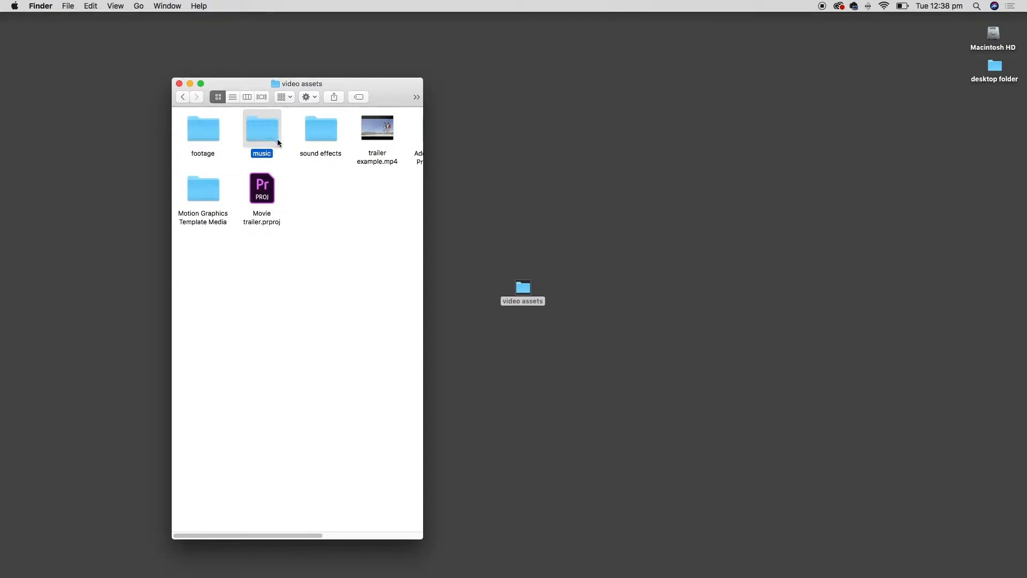
pyautogui.click(210, 134)
pyautogui.click(300, 218)
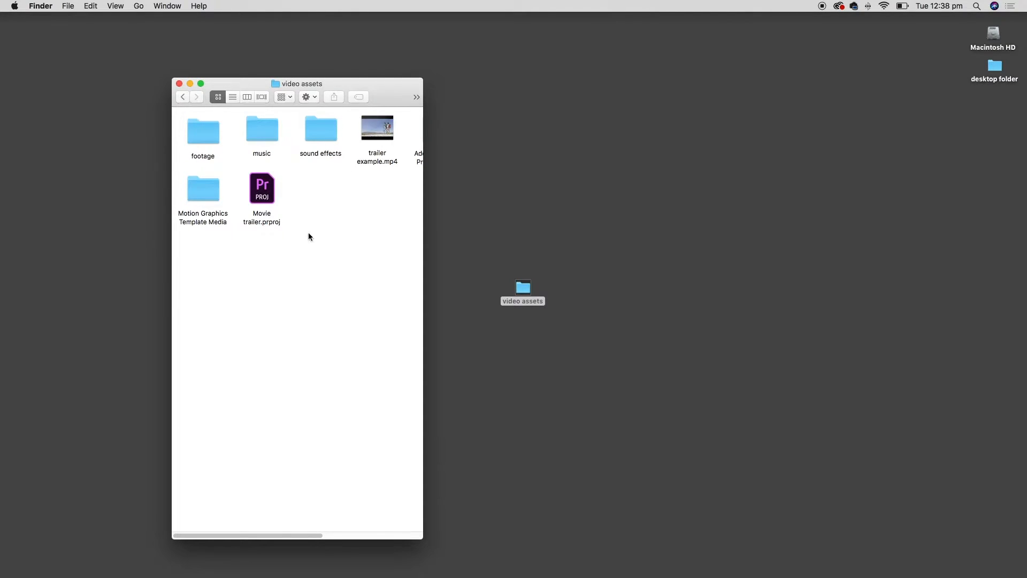
pyautogui.moveTo(327, 250); pyautogui.dragTo(205, 139)
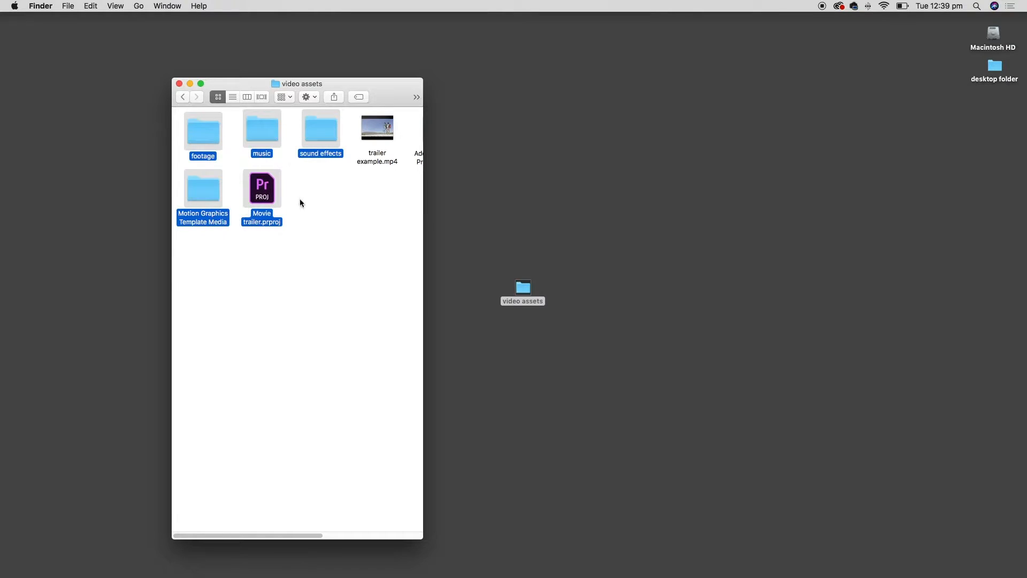
pyautogui.click(524, 286)
pyautogui.click(381, 289)
# - Move the footage folder from video assets to the desktop, and open Movie trailer.prproj in Premiere Pro to inspect its timeline media
pyautogui.moveTo(203, 133); pyautogui.dragTo(894, 219)
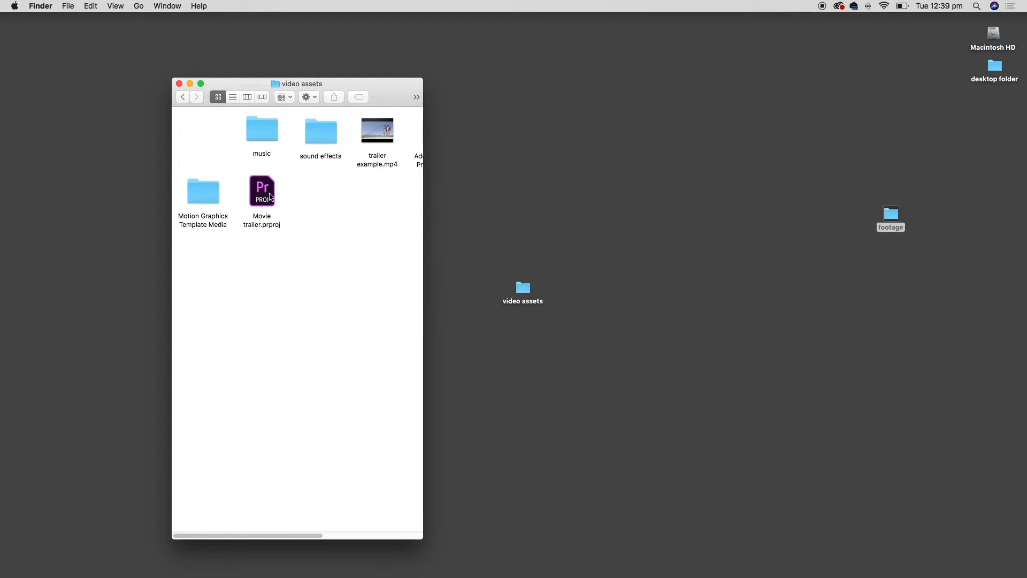
pyautogui.doubleClick(269, 196)
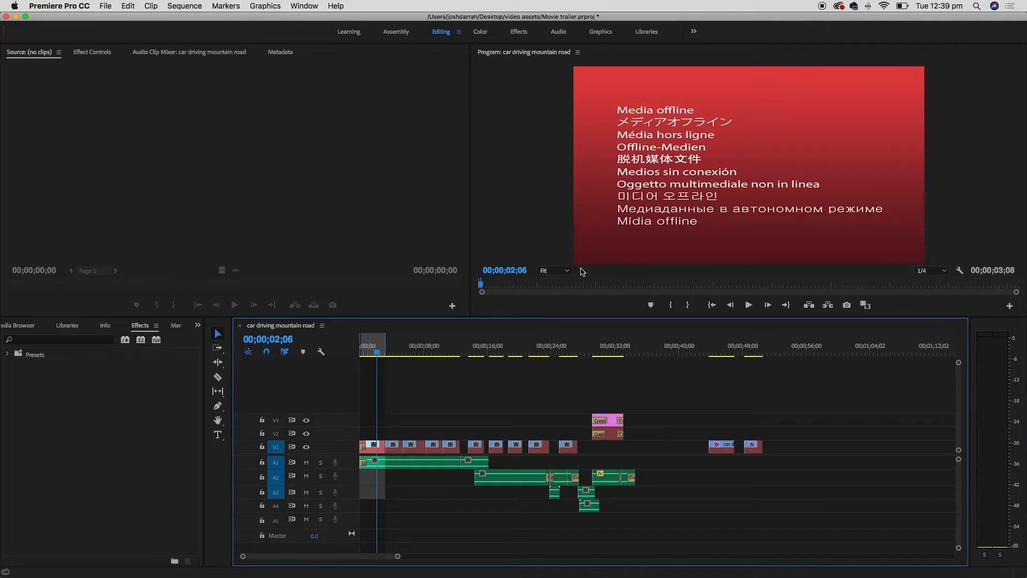
pyautogui.click(412, 350)
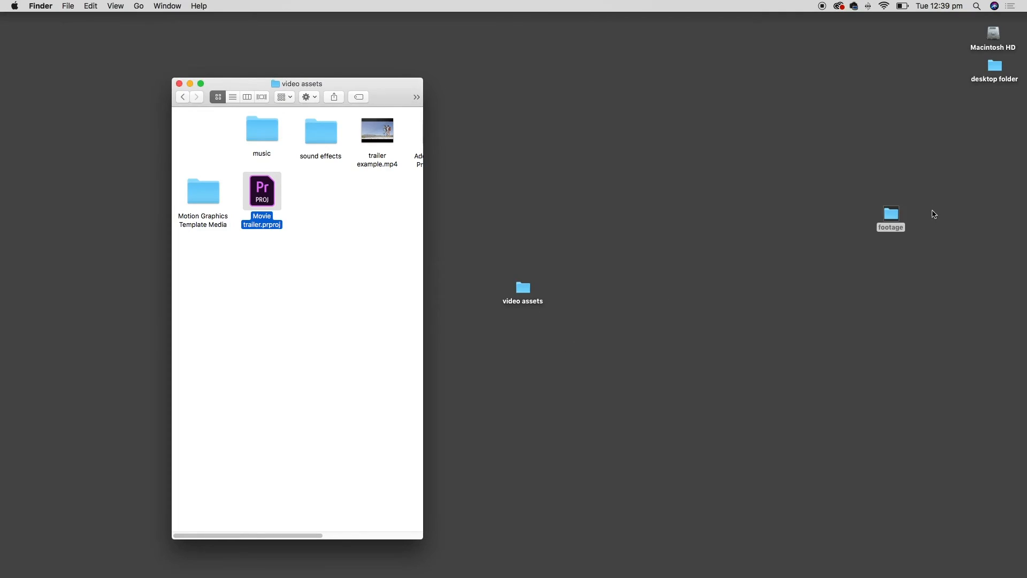
# - Switch back to Finder and return the footage folder from the desktop to the video assets folder
pyautogui.moveTo(891, 214); pyautogui.dragTo(214, 133)
pyautogui.click(314, 255)
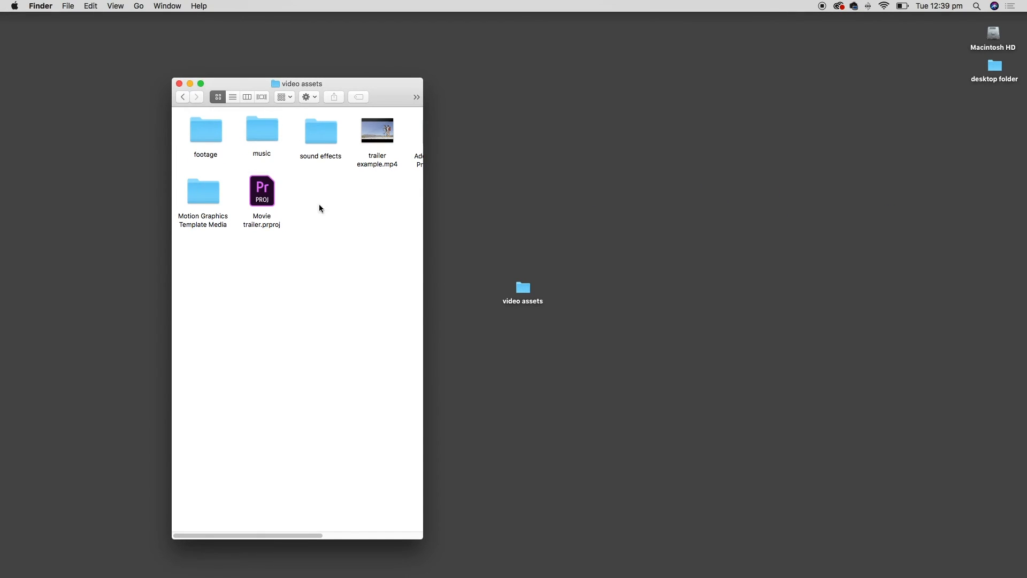